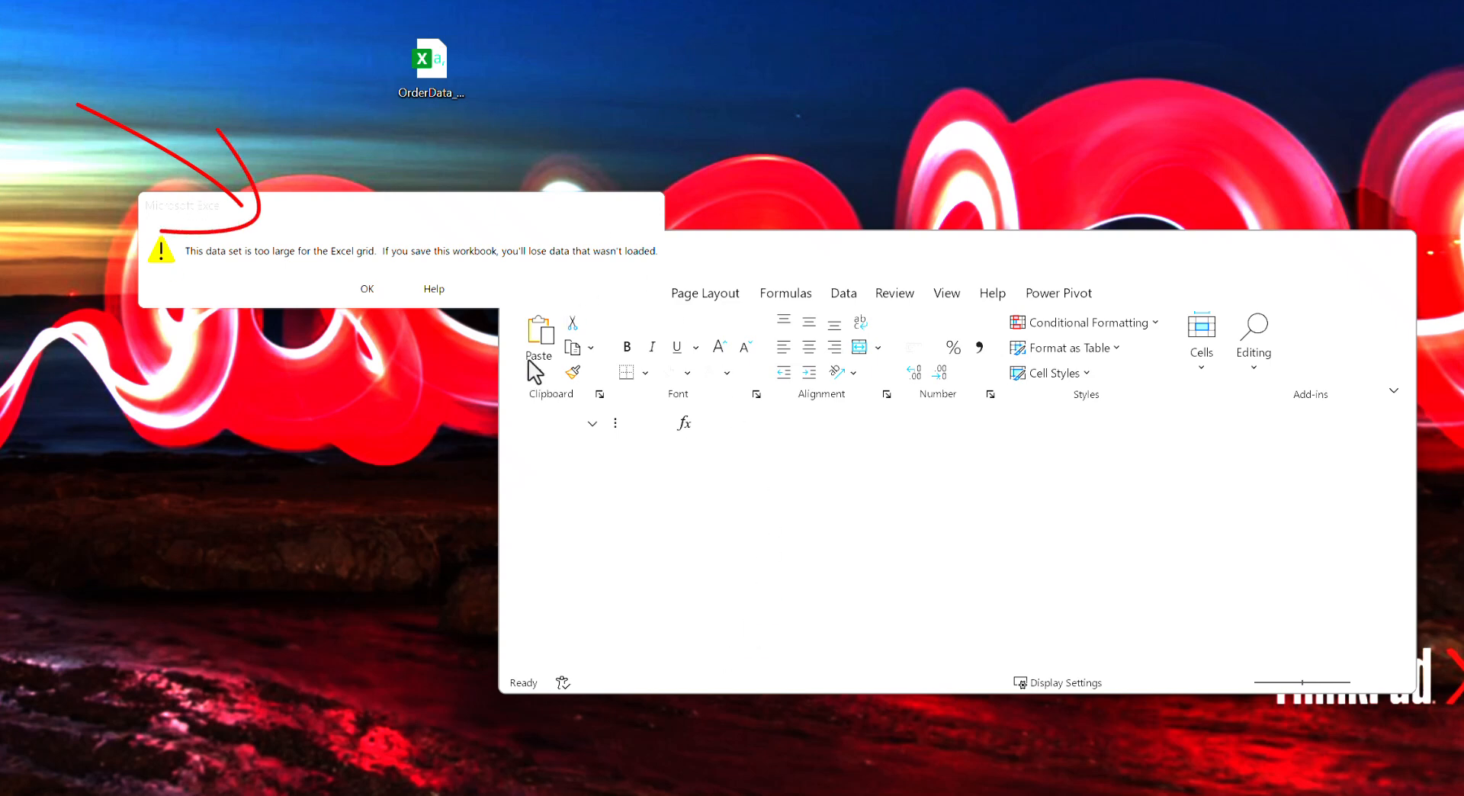
Dismiss the data size warning and import OrderData_Demo.csv as a text/CSV data source.
left_click(367, 289)
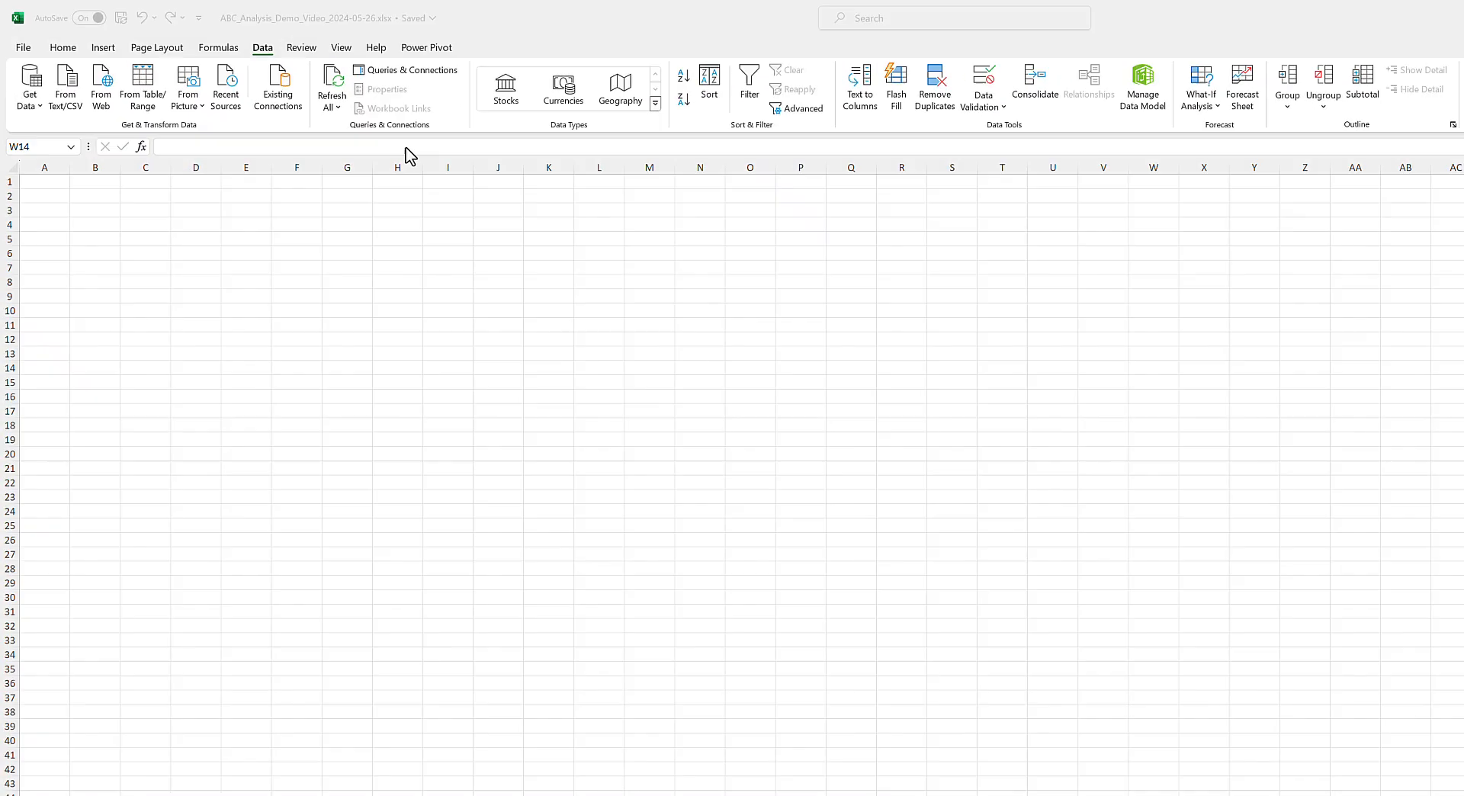
left_click(265, 48)
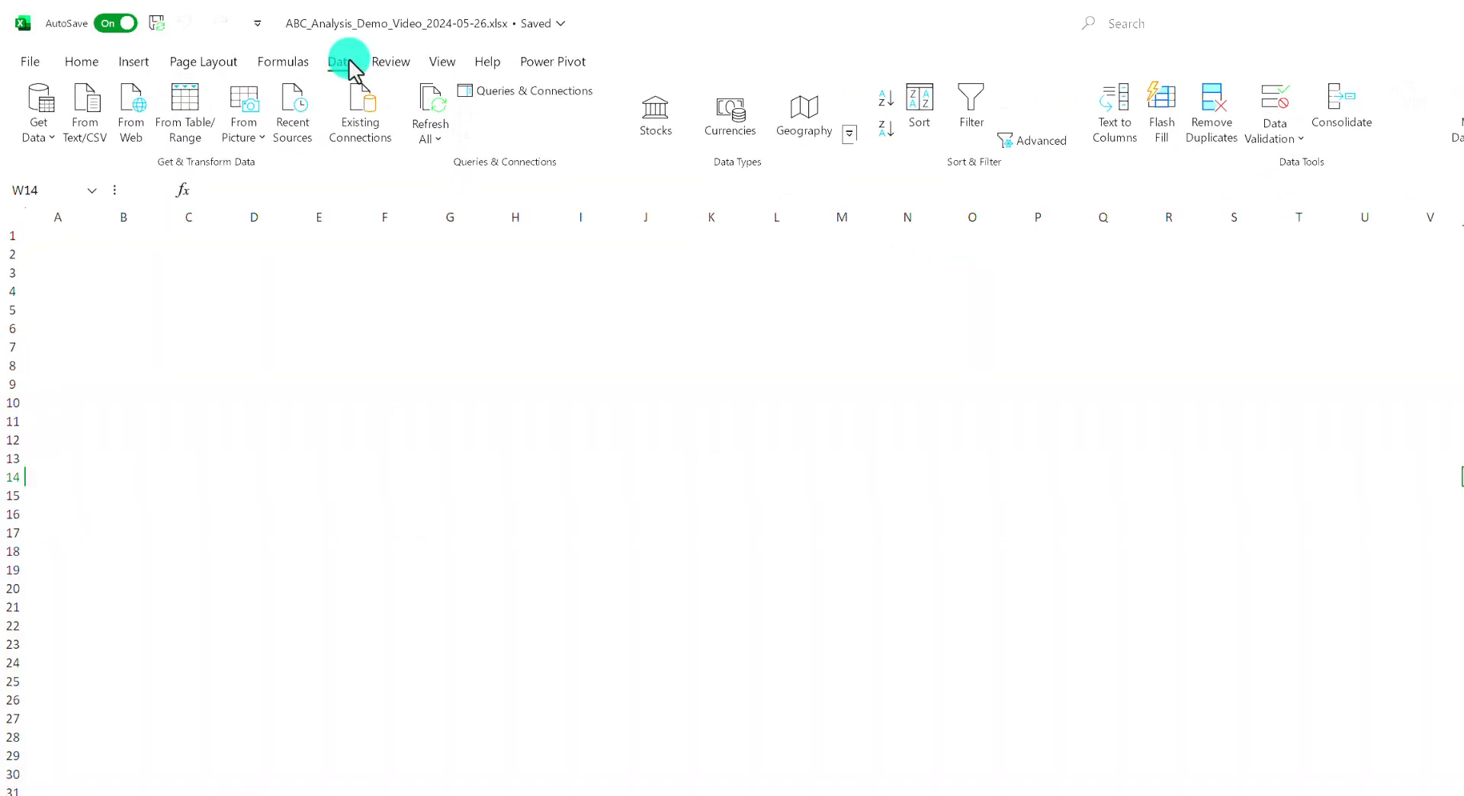
left_click(93, 114)
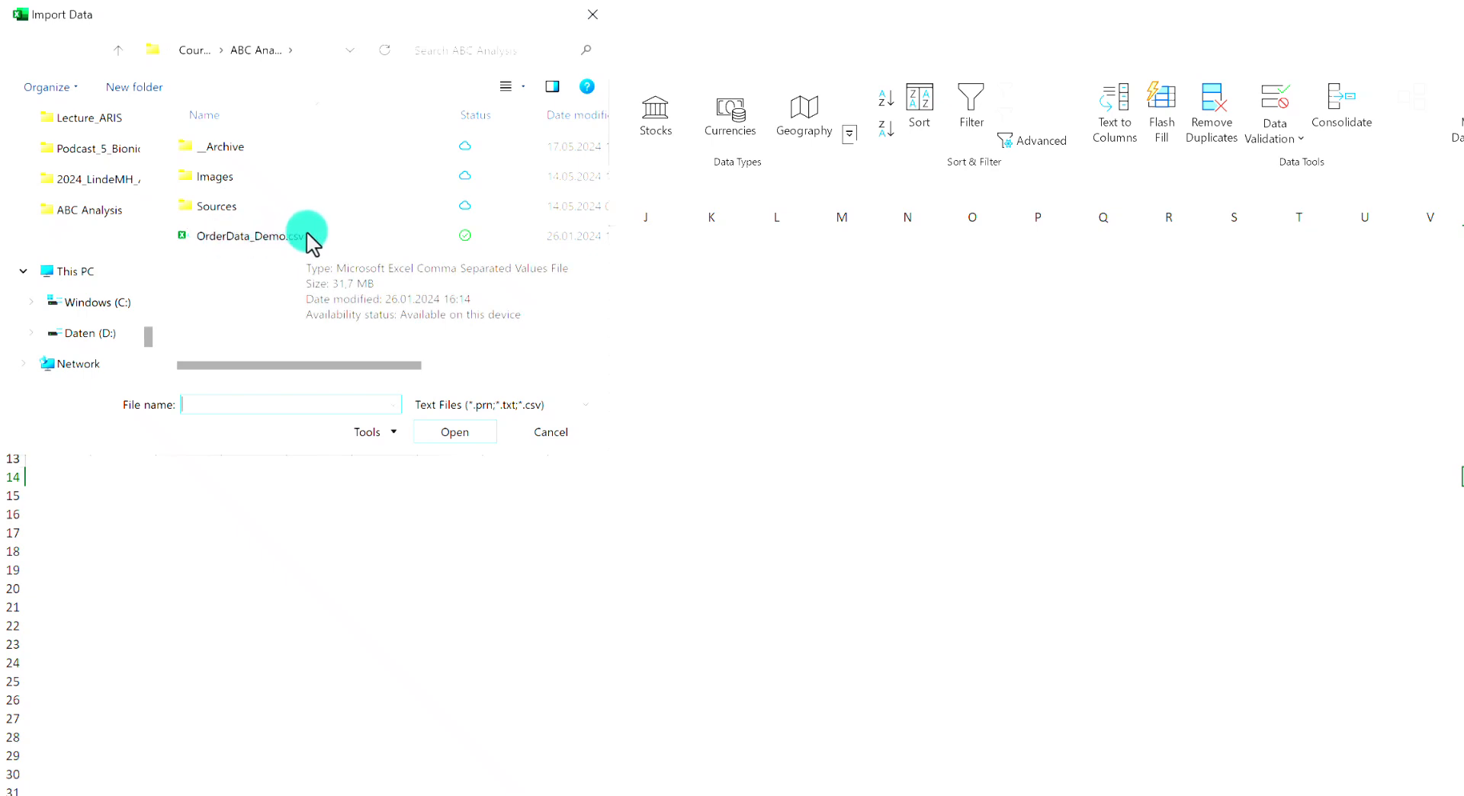
left_click(307, 237)
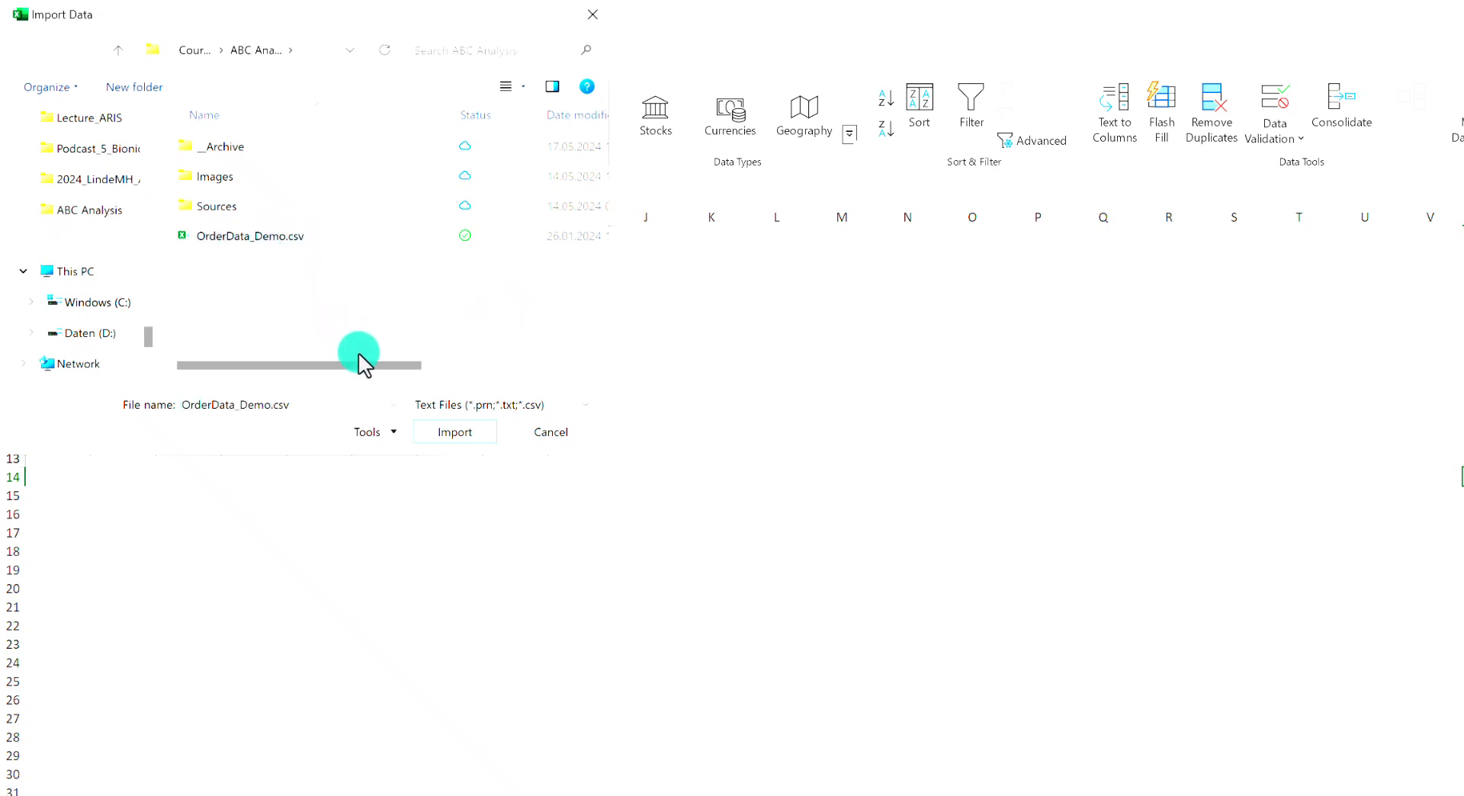
left_click(440, 431)
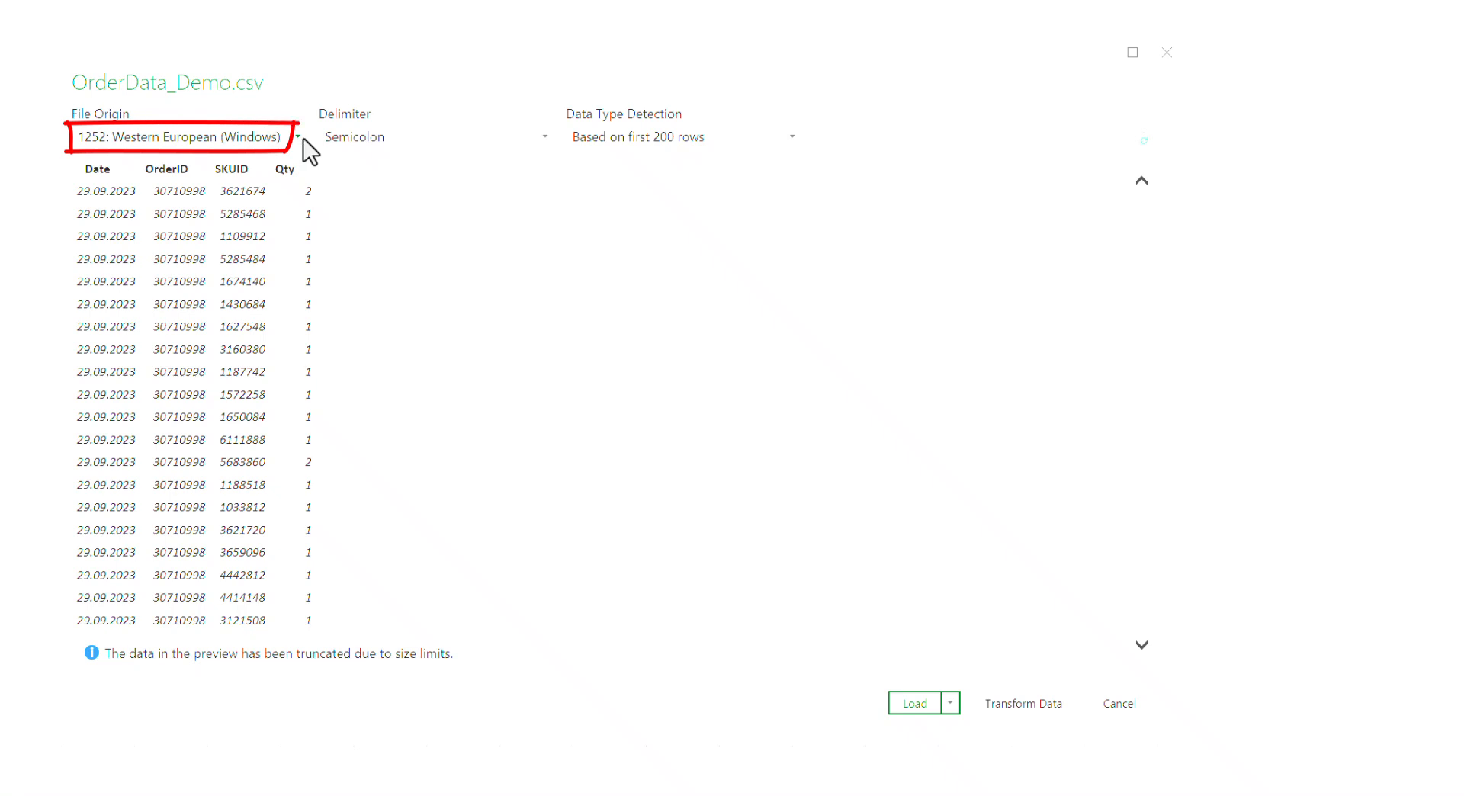
Keep the file origin 1252: Western European (Windows) and load the order data with Only Create Connection.
left_click(299, 137)
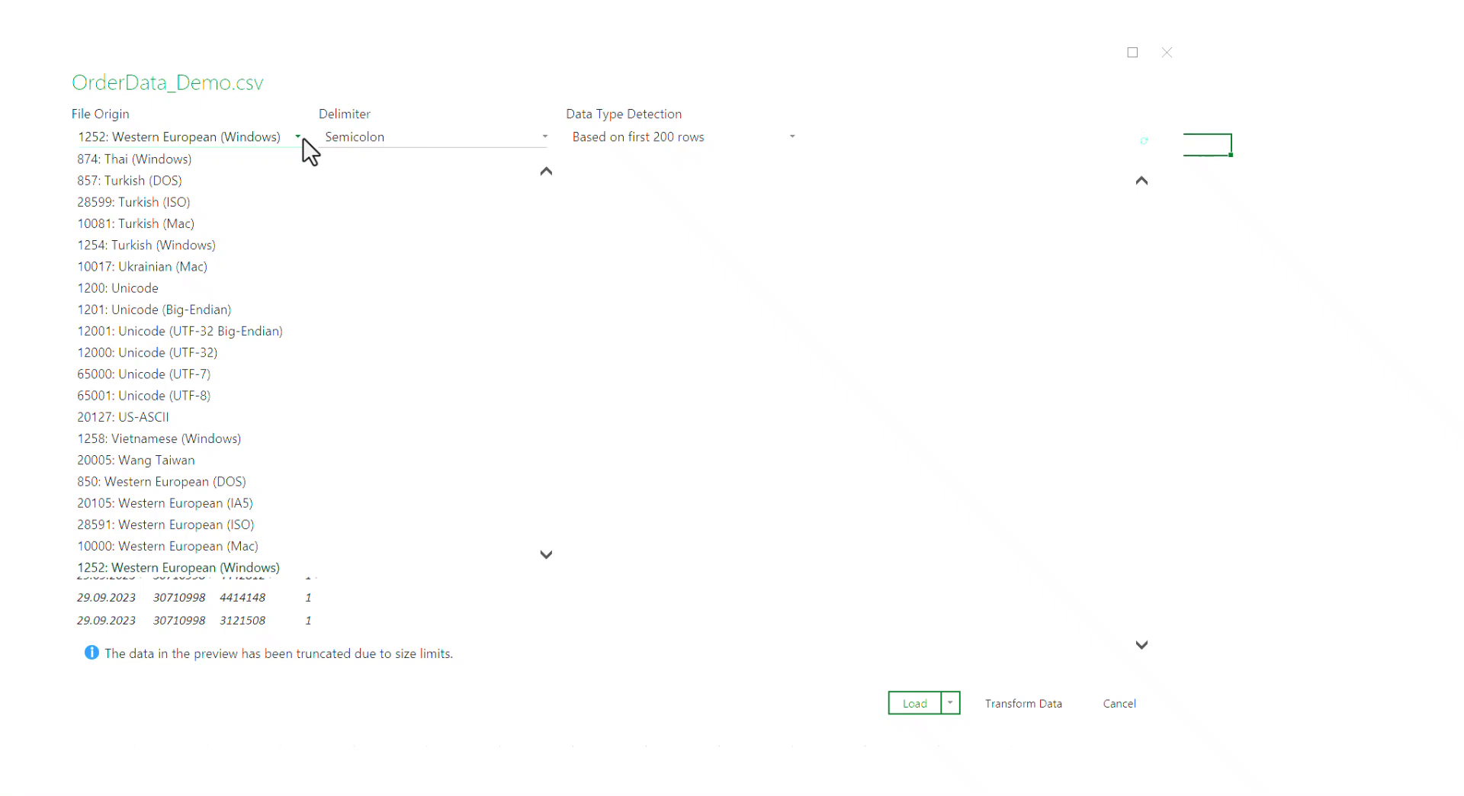
left_click(304, 139)
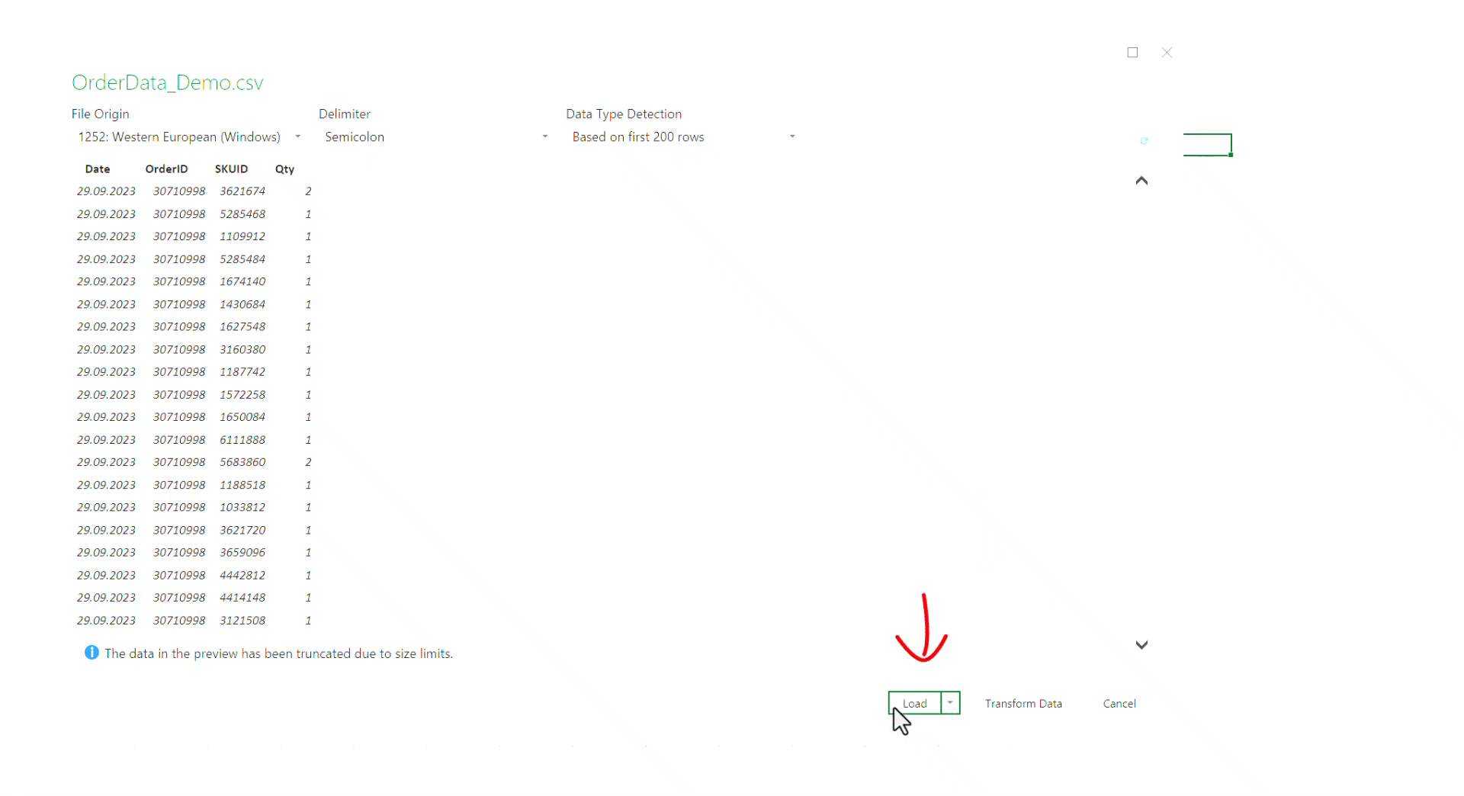
left_click(952, 703)
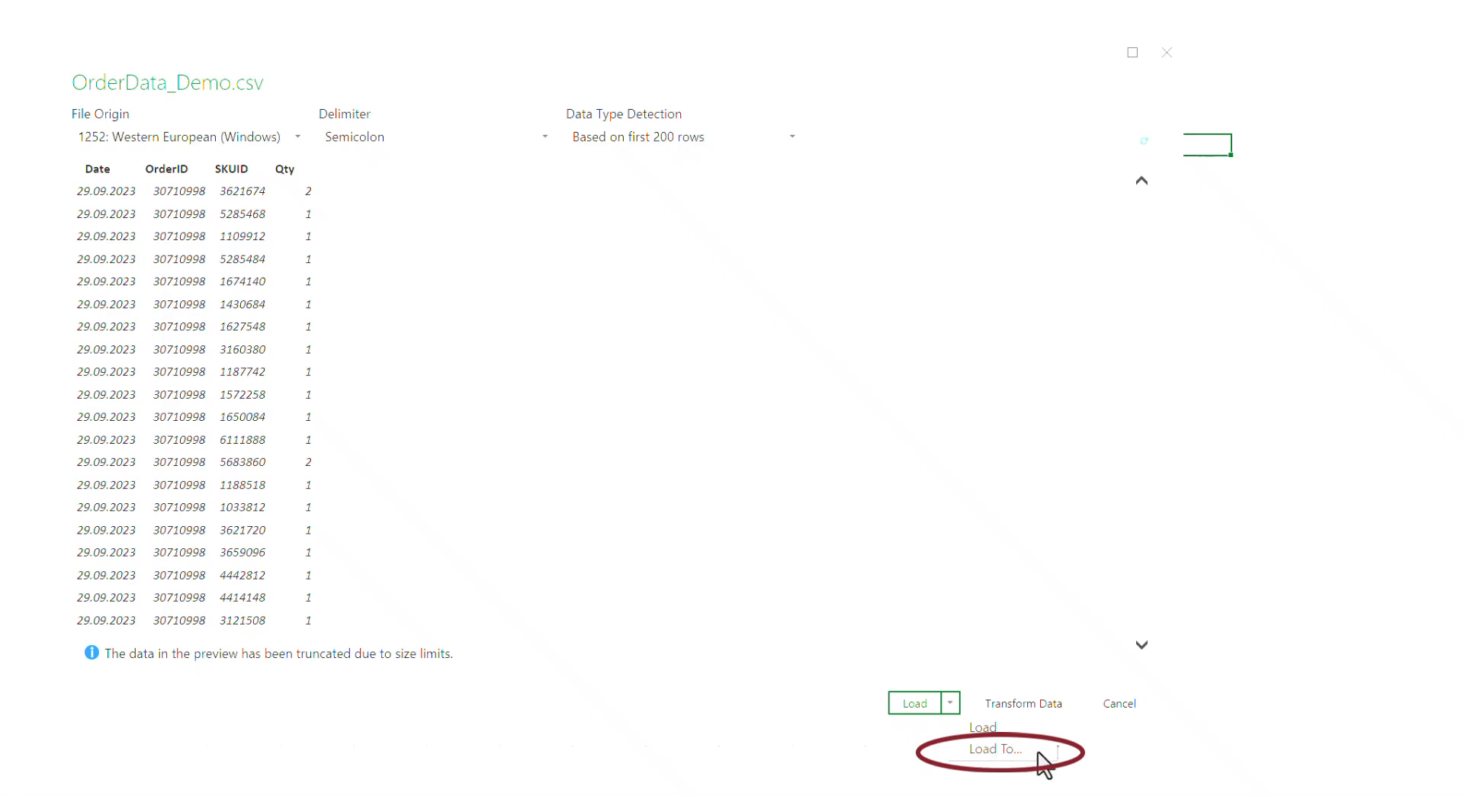
left_click(1035, 751)
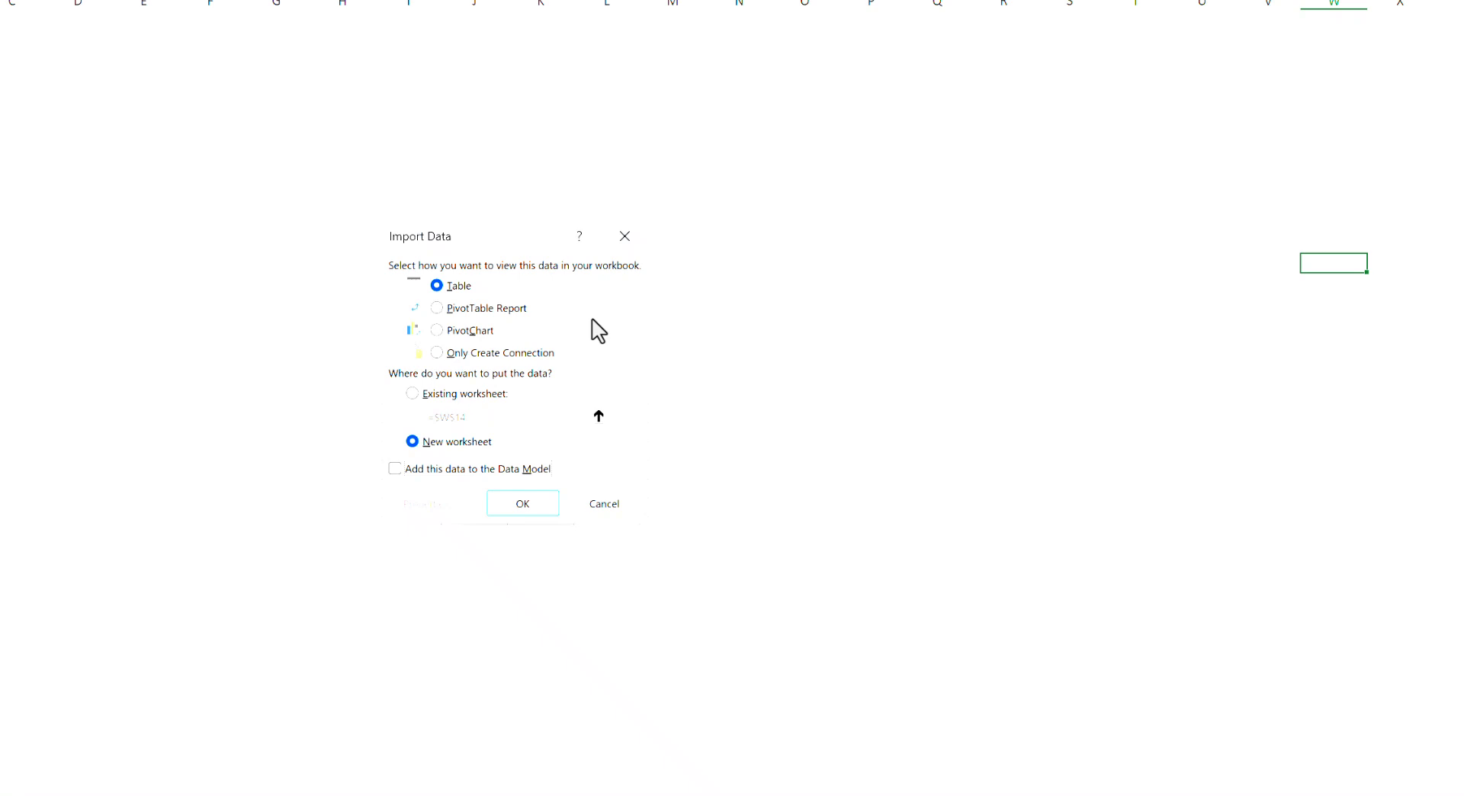
left_click(510, 354)
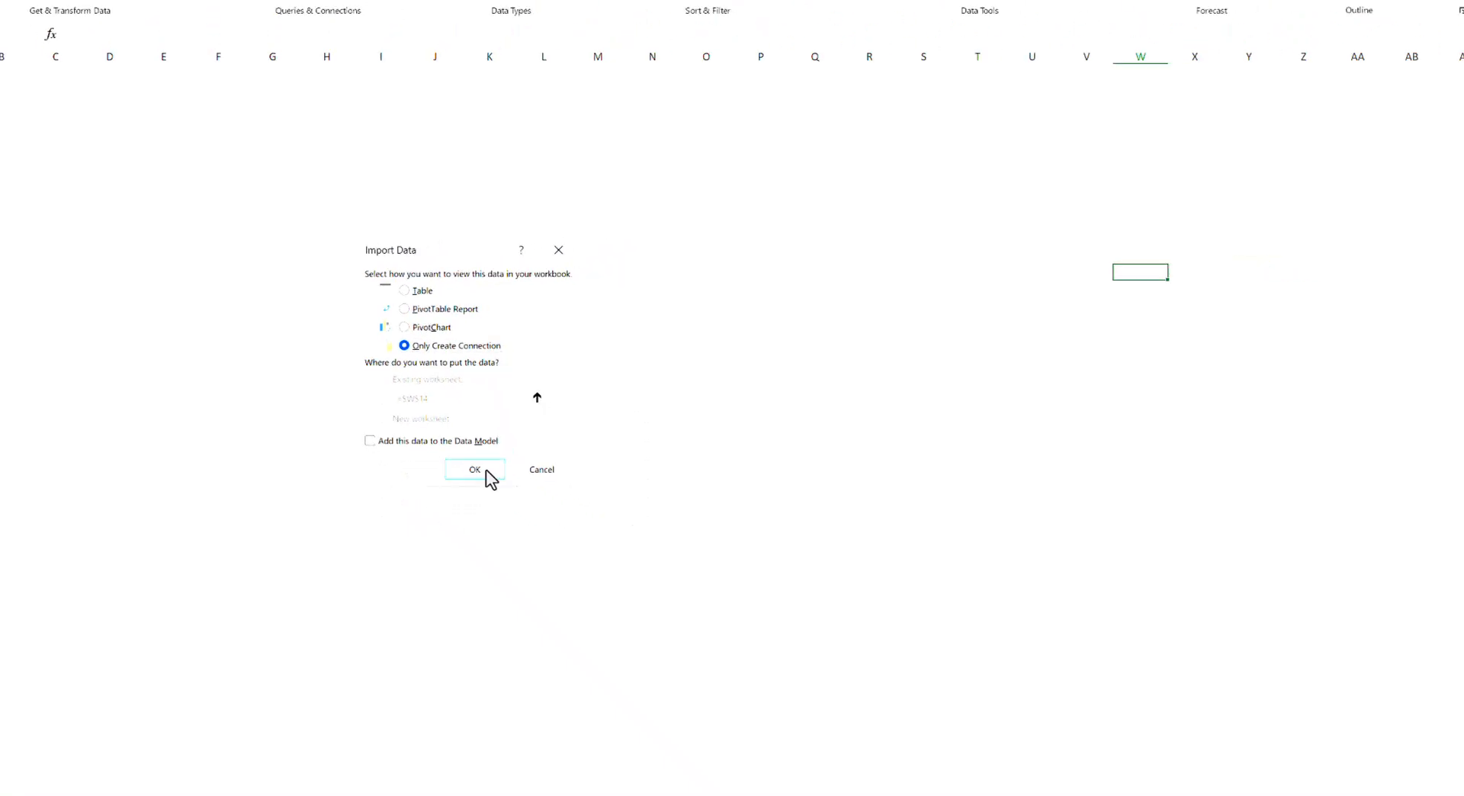
left_click(485, 470)
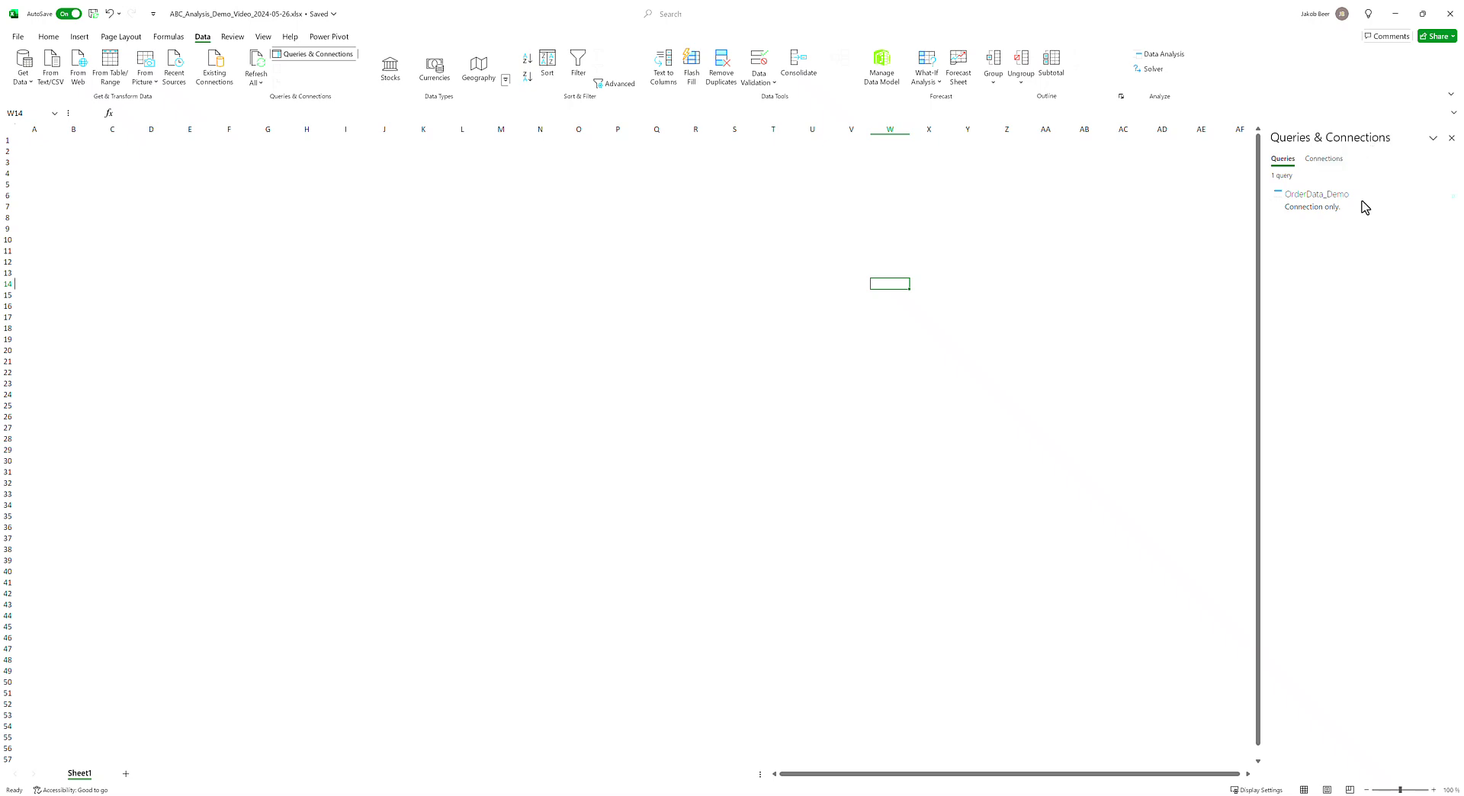
Open the OrderData_Demo query in the Power Query Editor and maximize the editor window.
mouse_move(1355, 217)
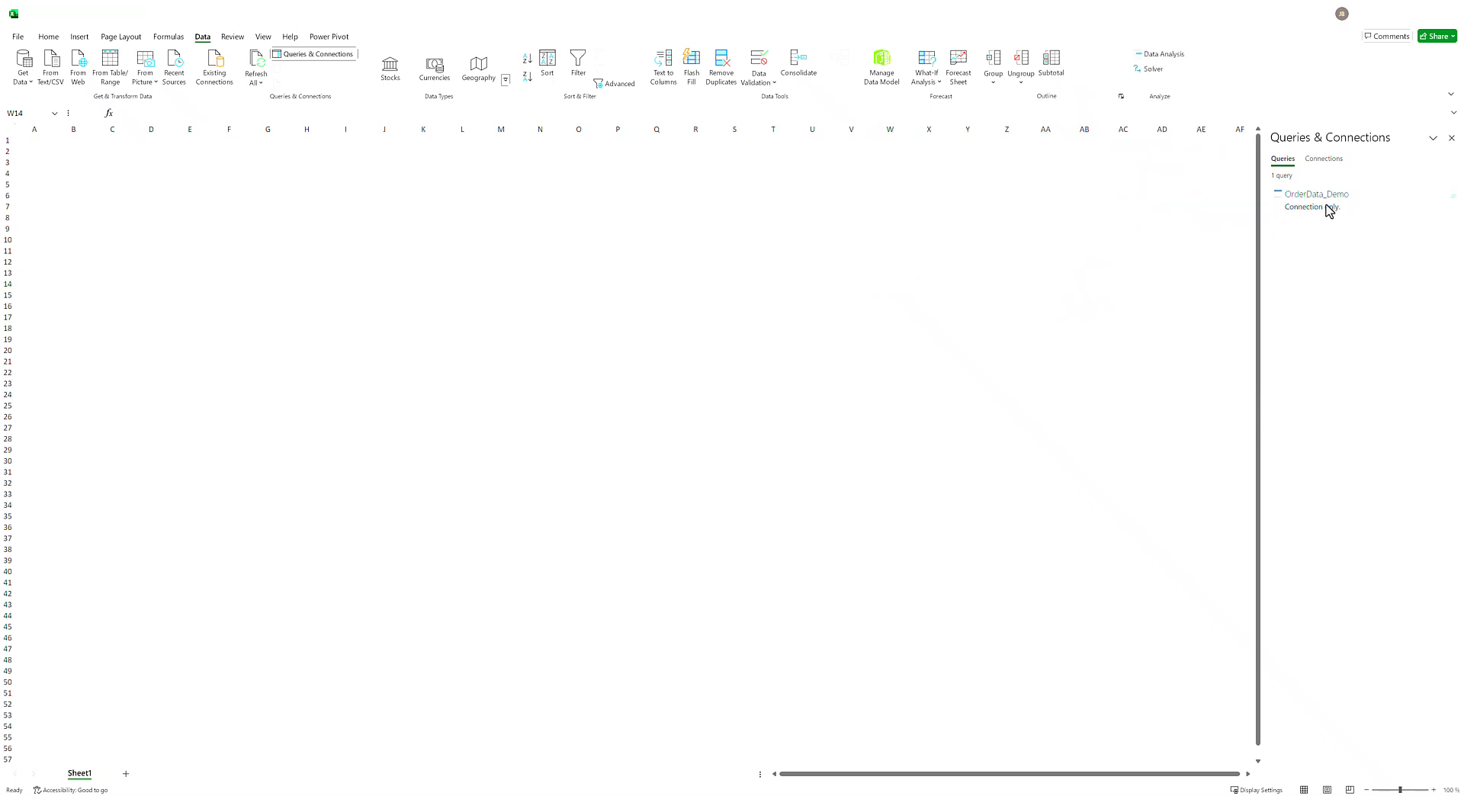
double_click(1327, 209)
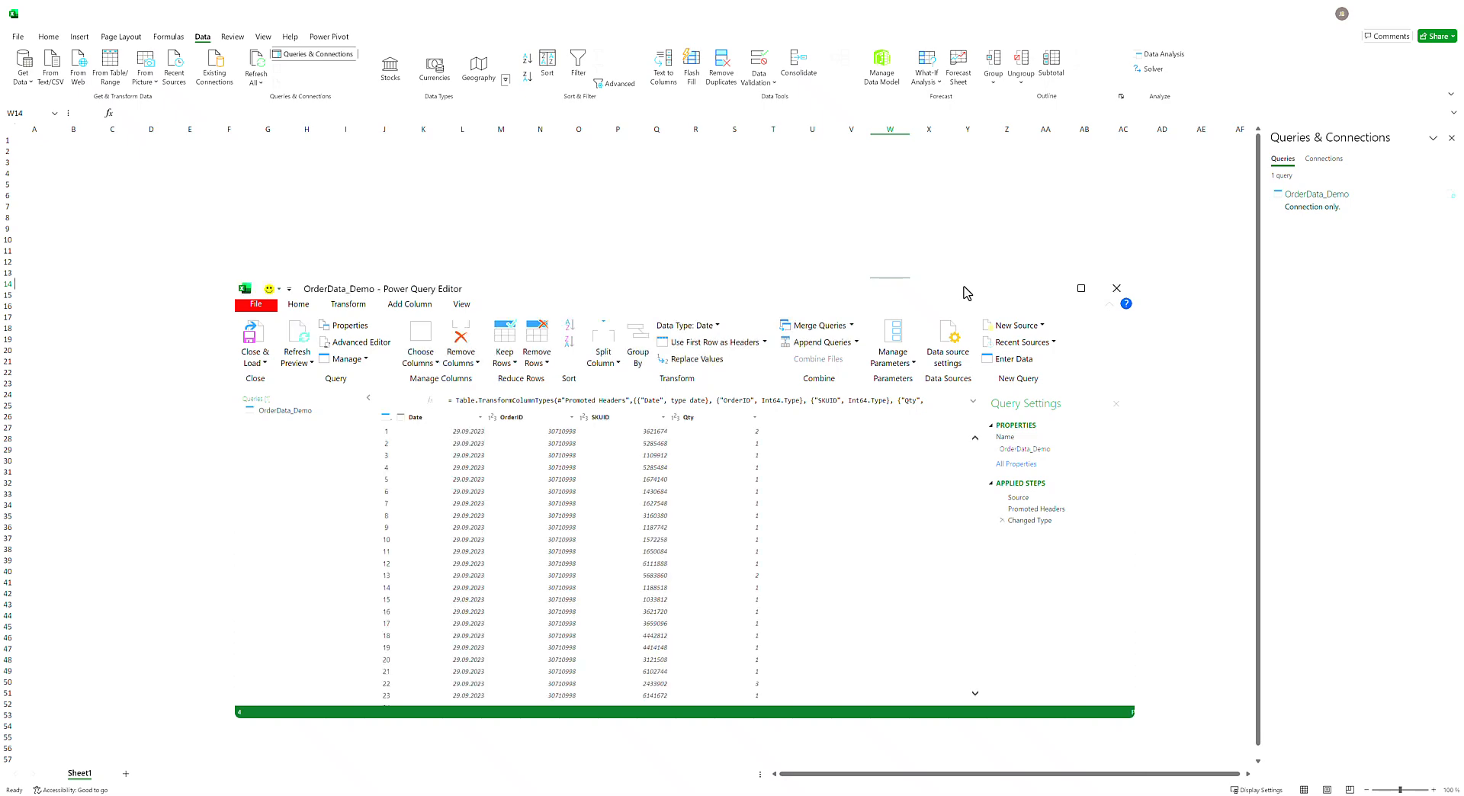
left_click(1082, 290)
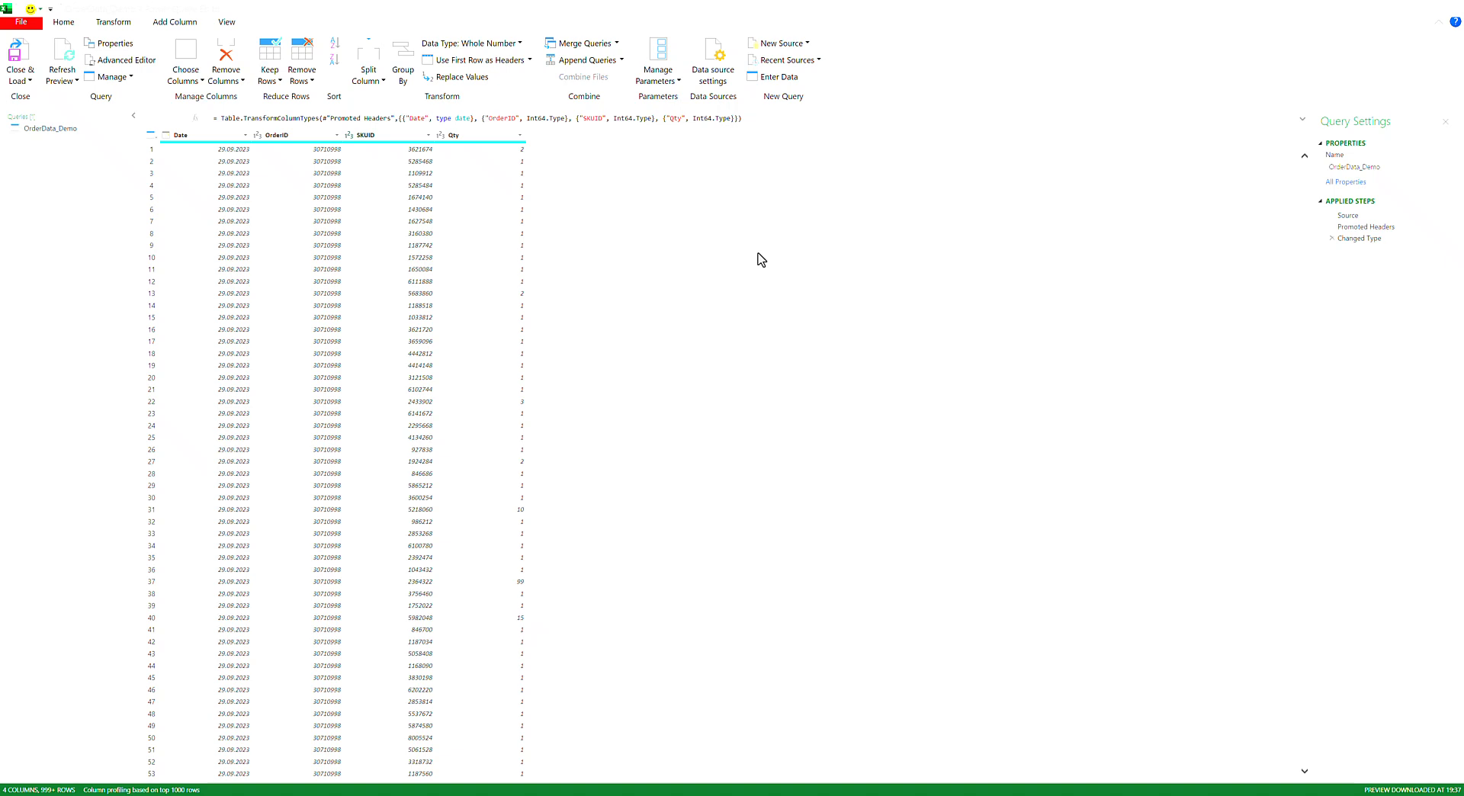
Change the OrderID column's data type to Text, replacing the current type conversion.
left_click(337, 135)
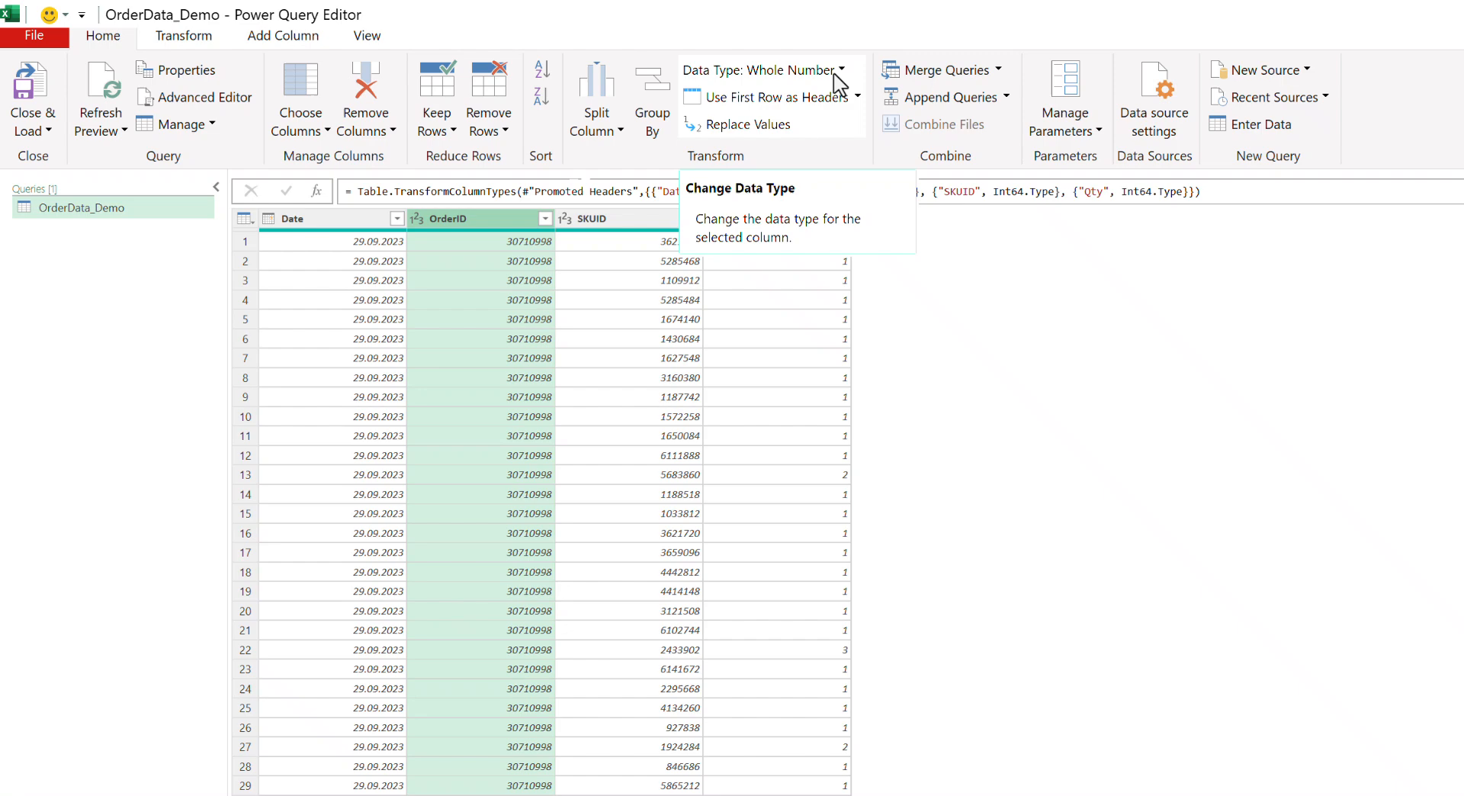
left_click(837, 72)
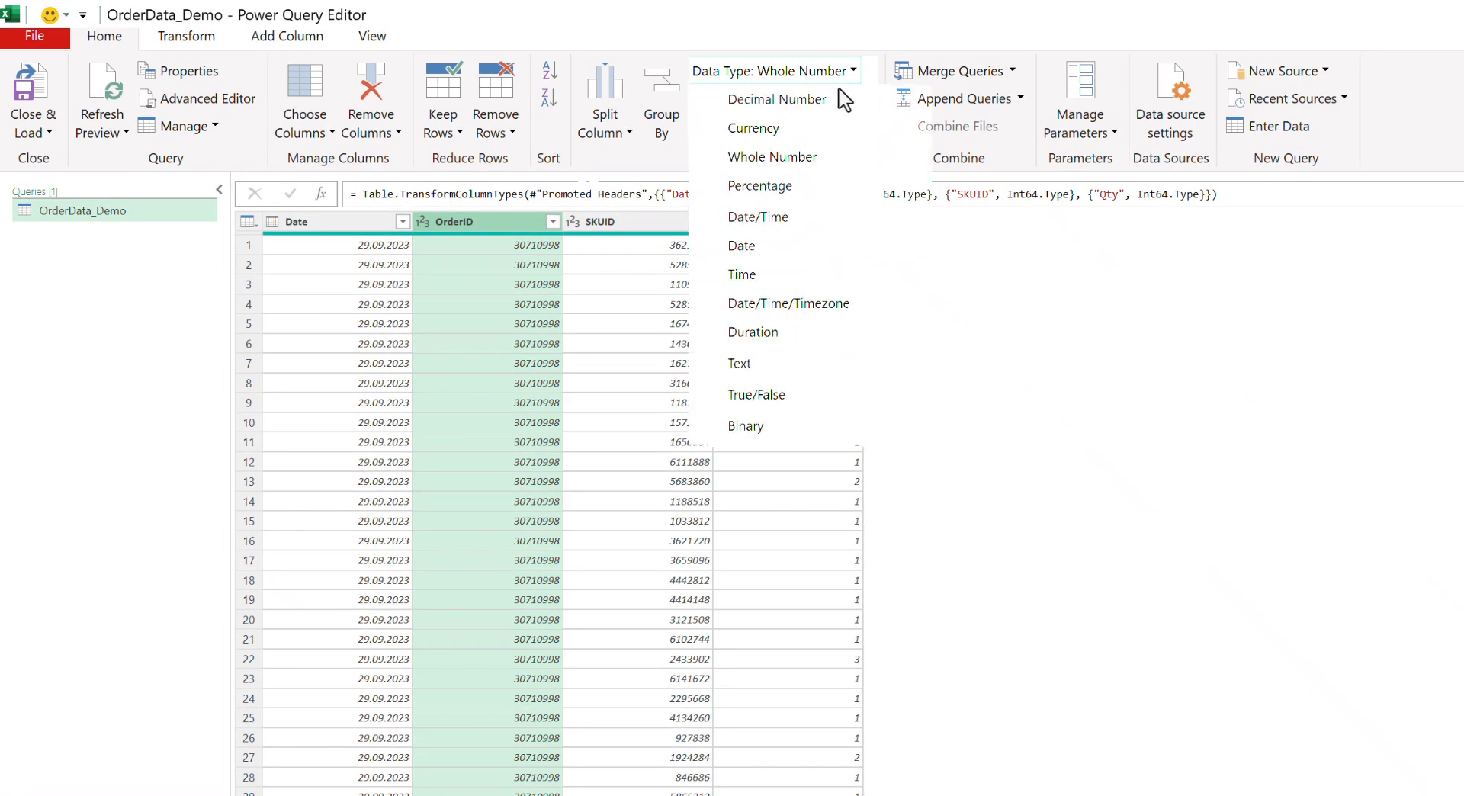
left_click(768, 365)
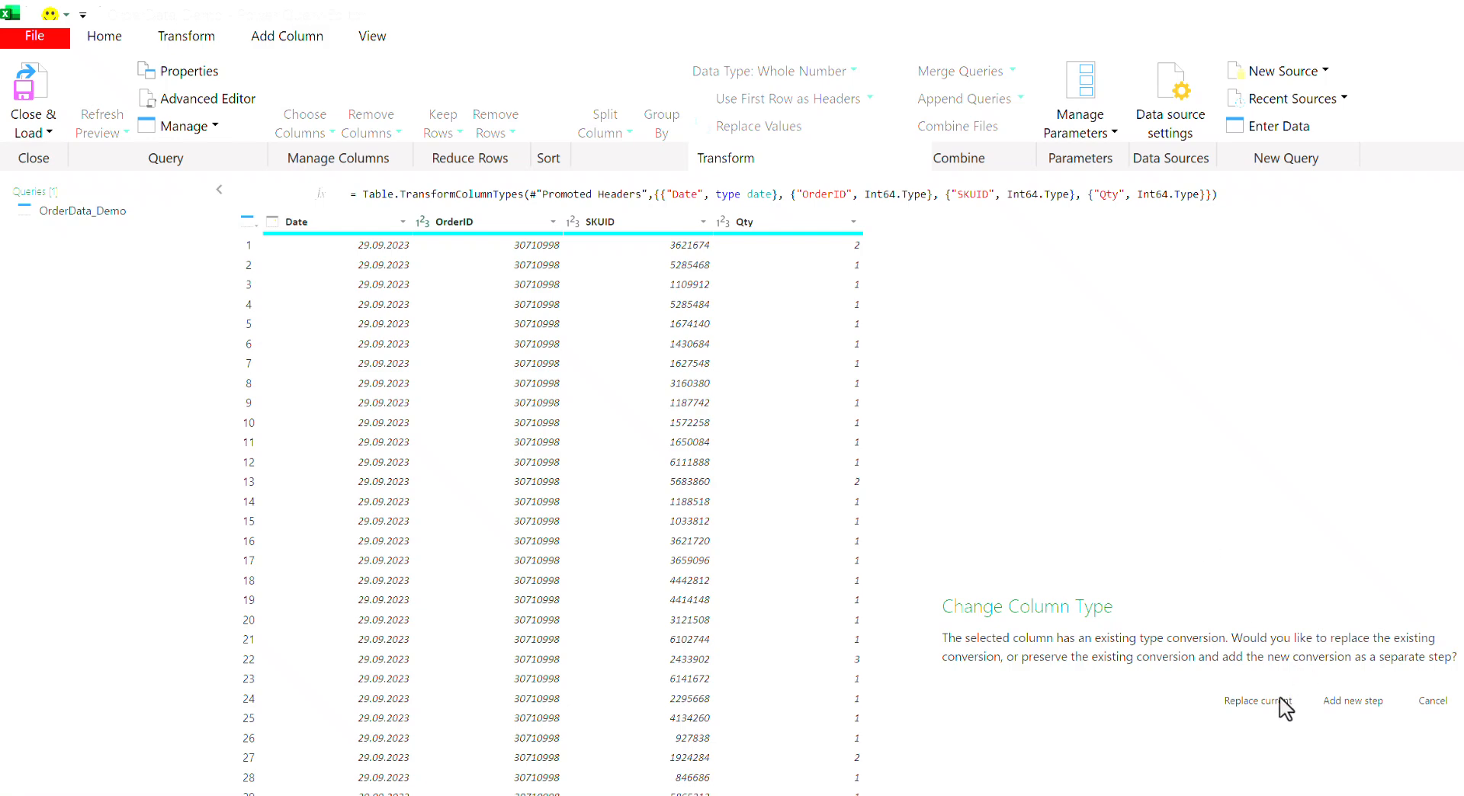
left_click(1273, 702)
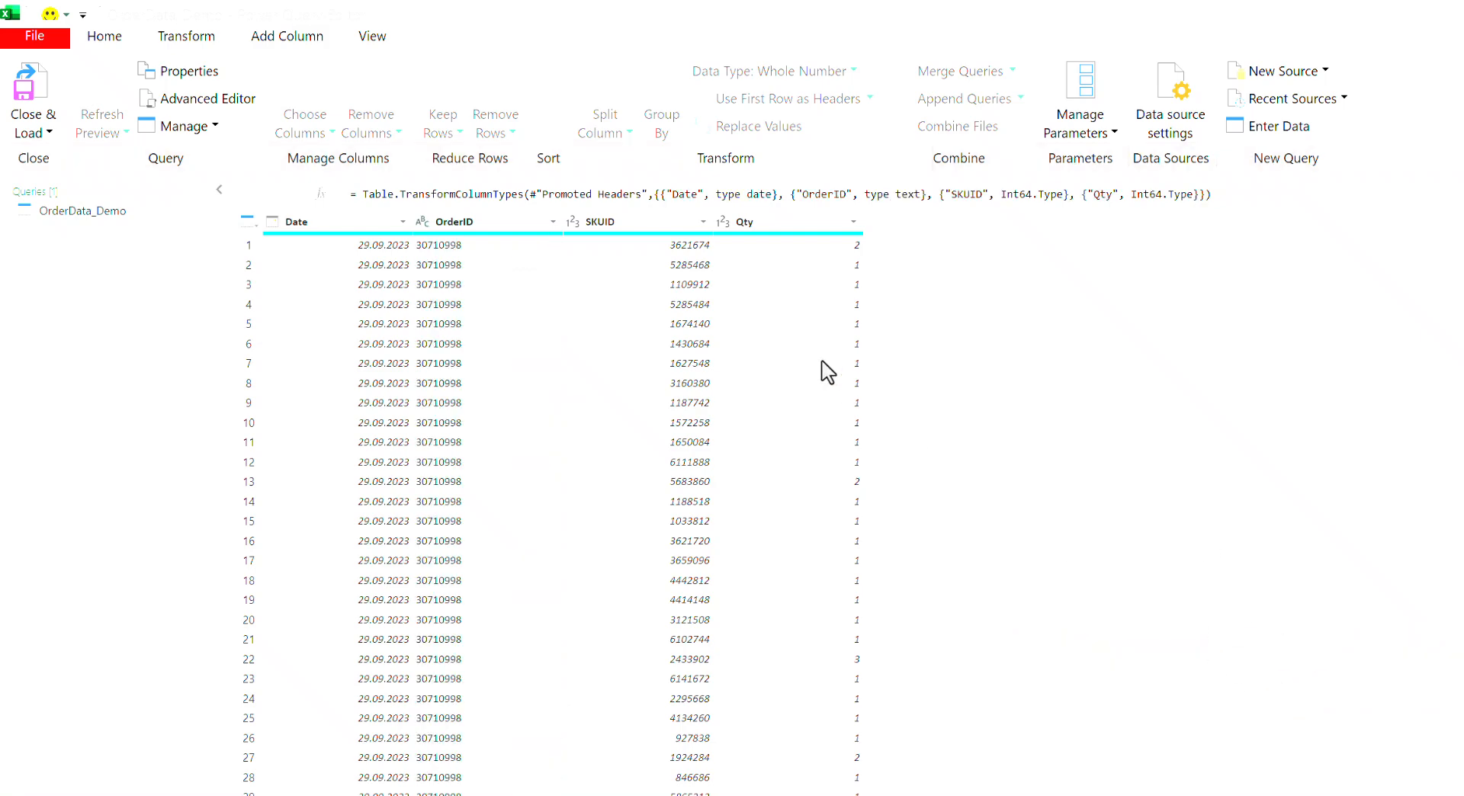
Change the SKUID column's data type to Text, replacing the current type conversion.
left_click(634, 226)
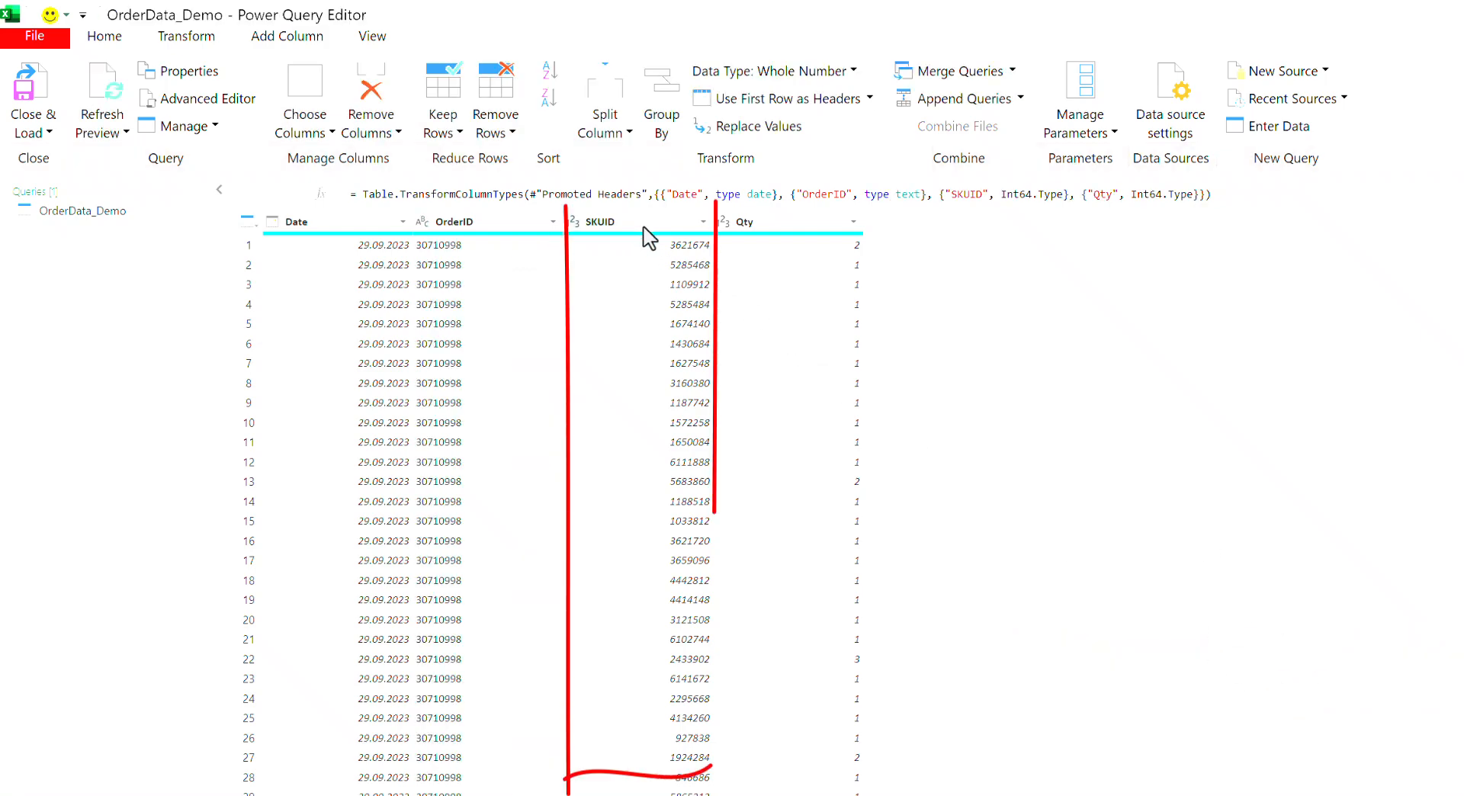
left_click(845, 70)
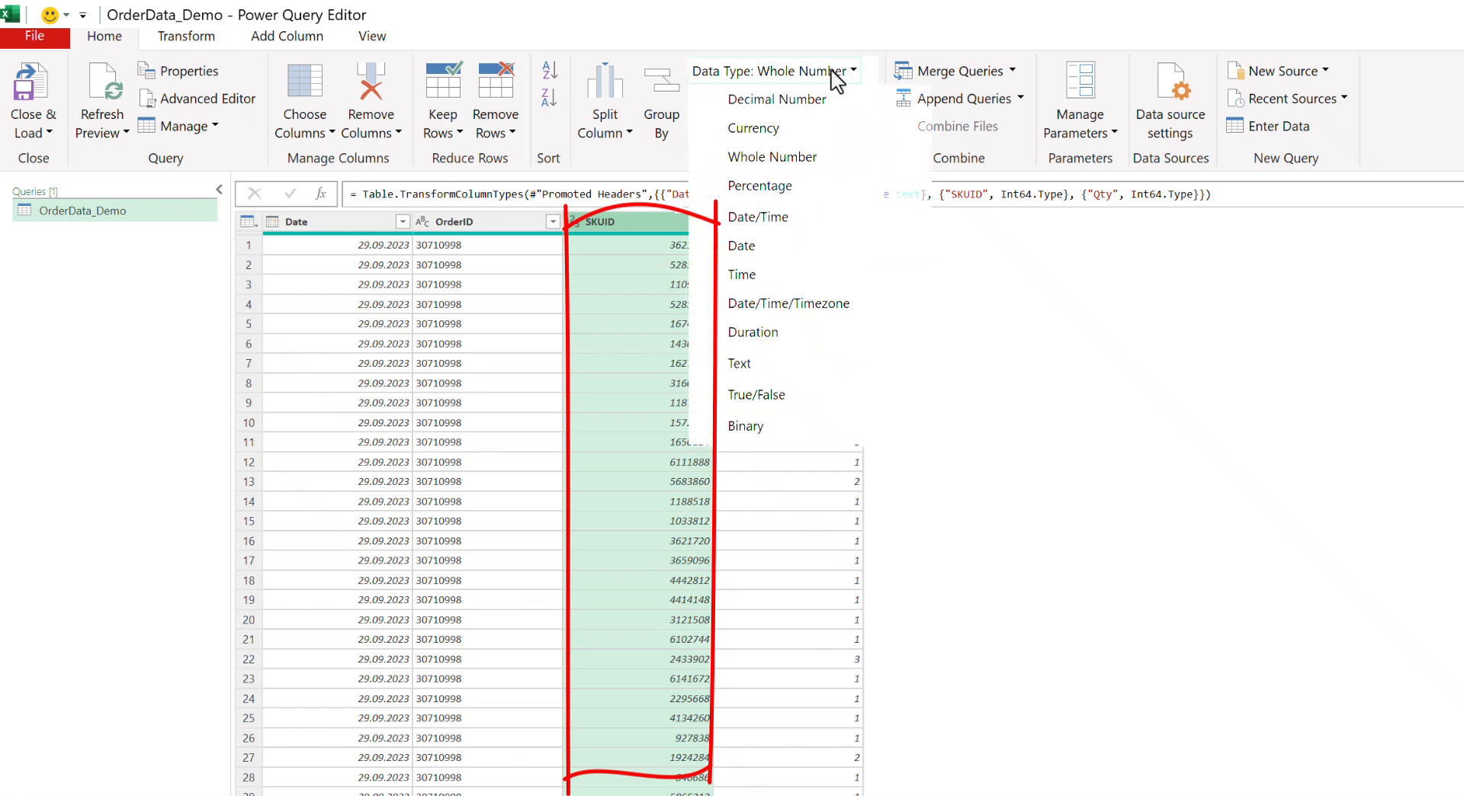
left_click(743, 364)
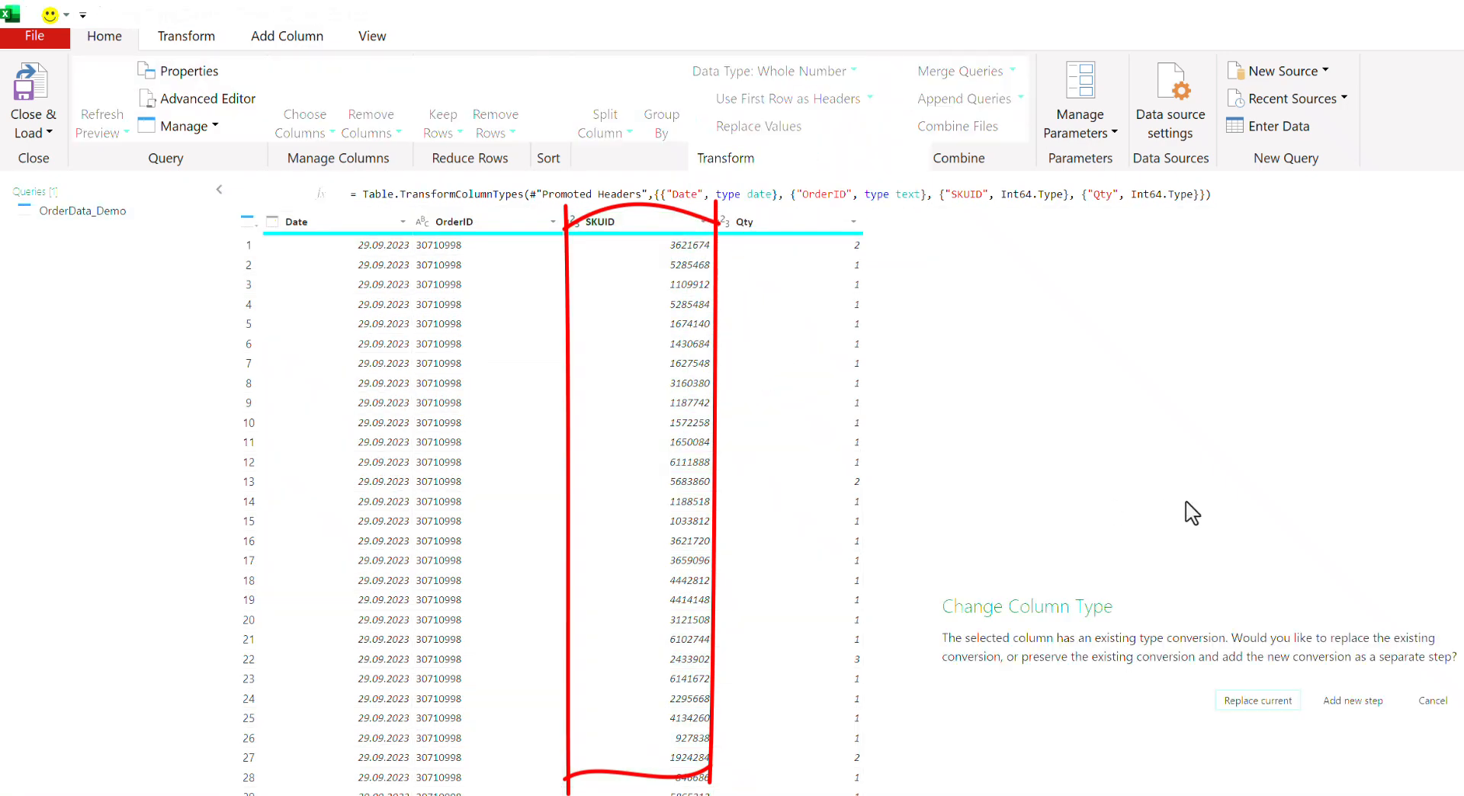
left_click(1259, 700)
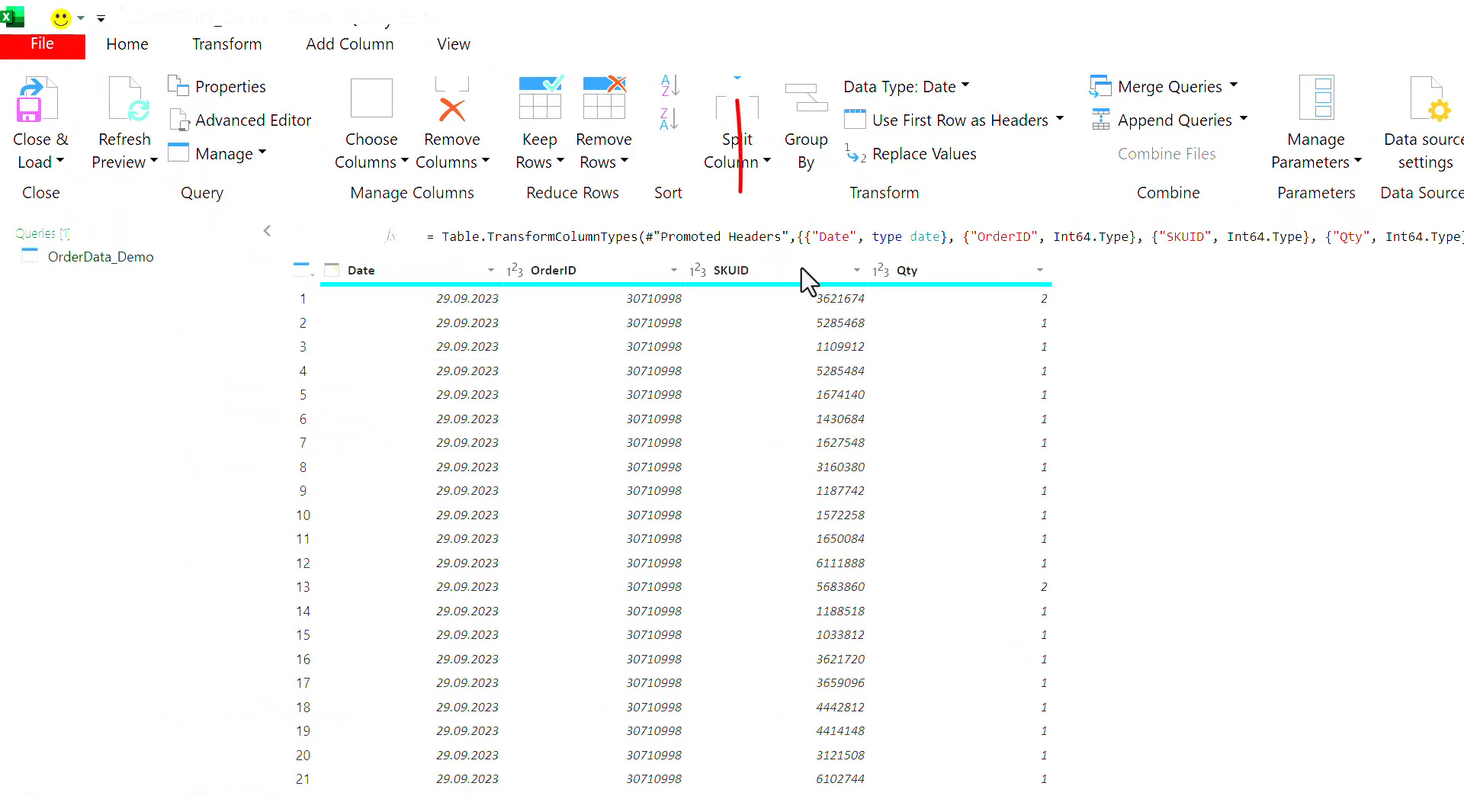
left_click(1037, 329)
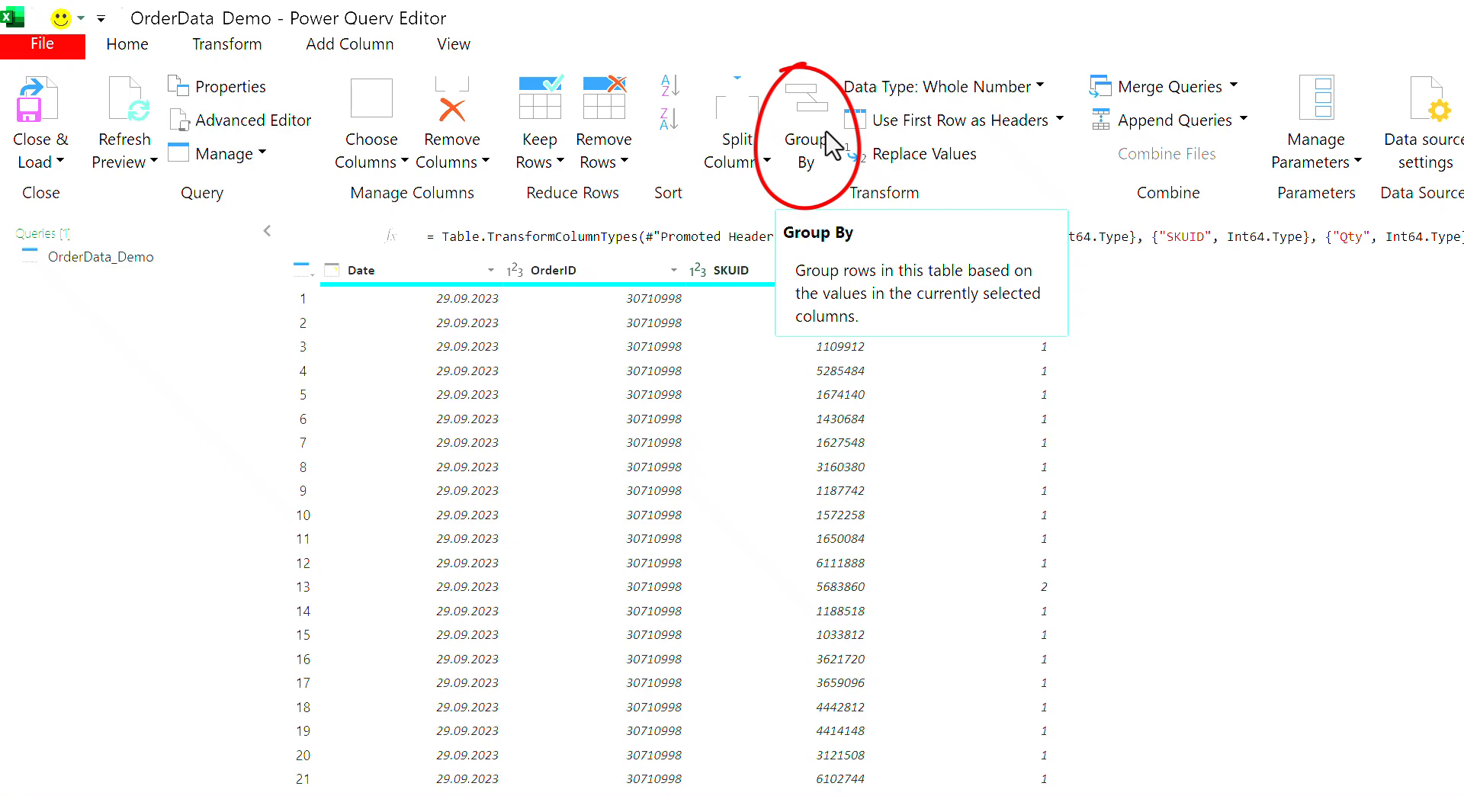
left_click(228, 46)
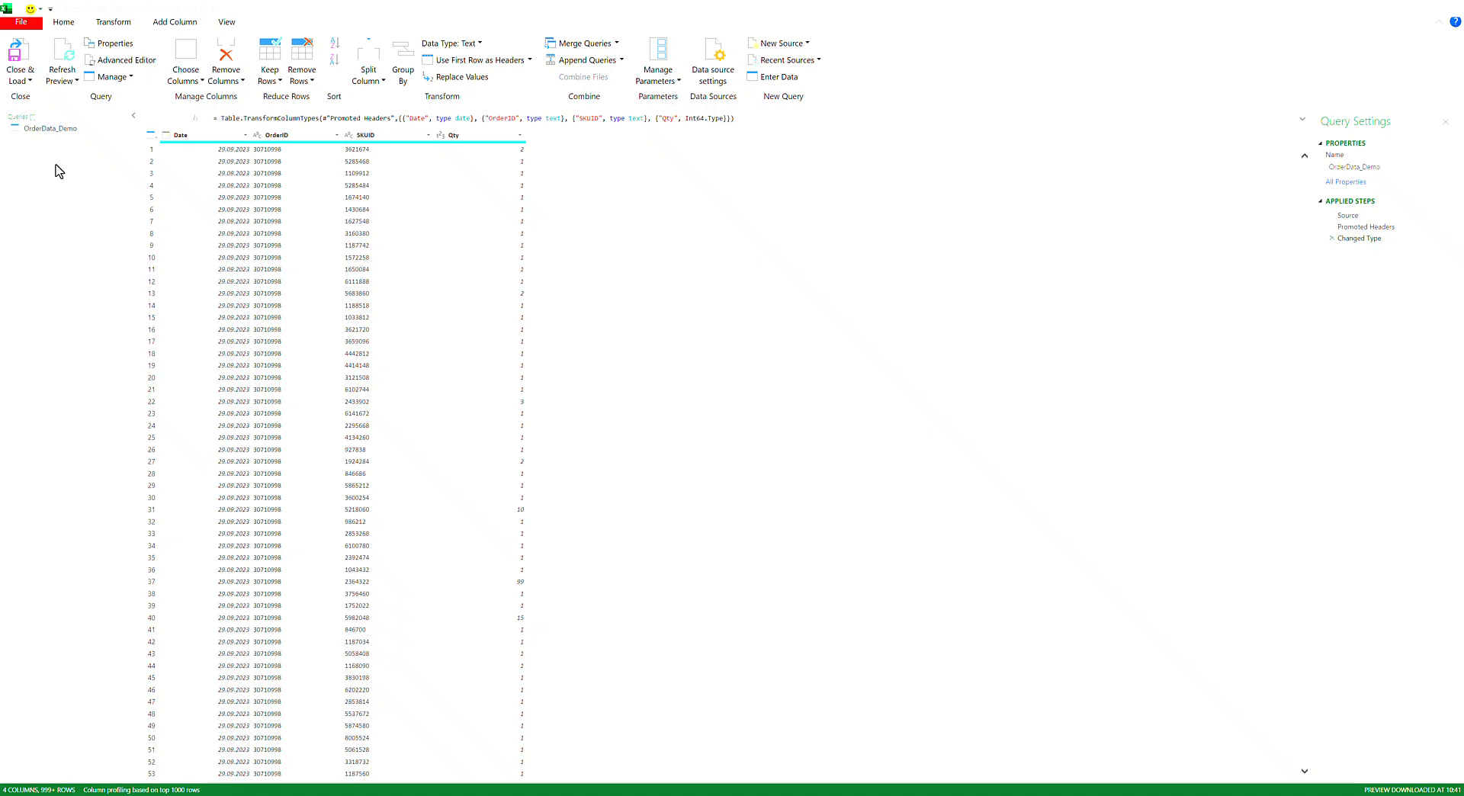
Create a reference of the OrderData_Demo query and rename it ABC_OL.
right_click(54, 128)
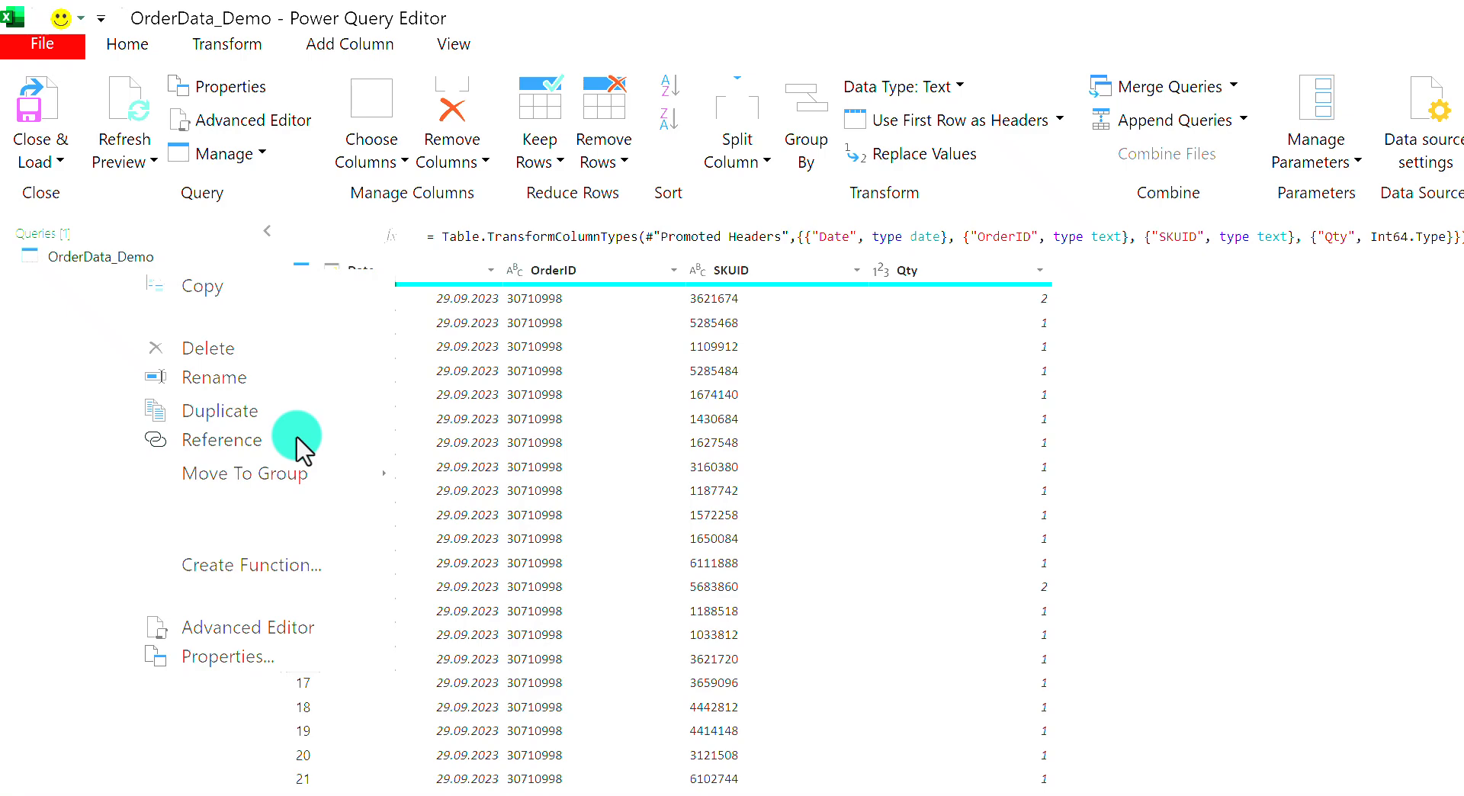
left_click(297, 439)
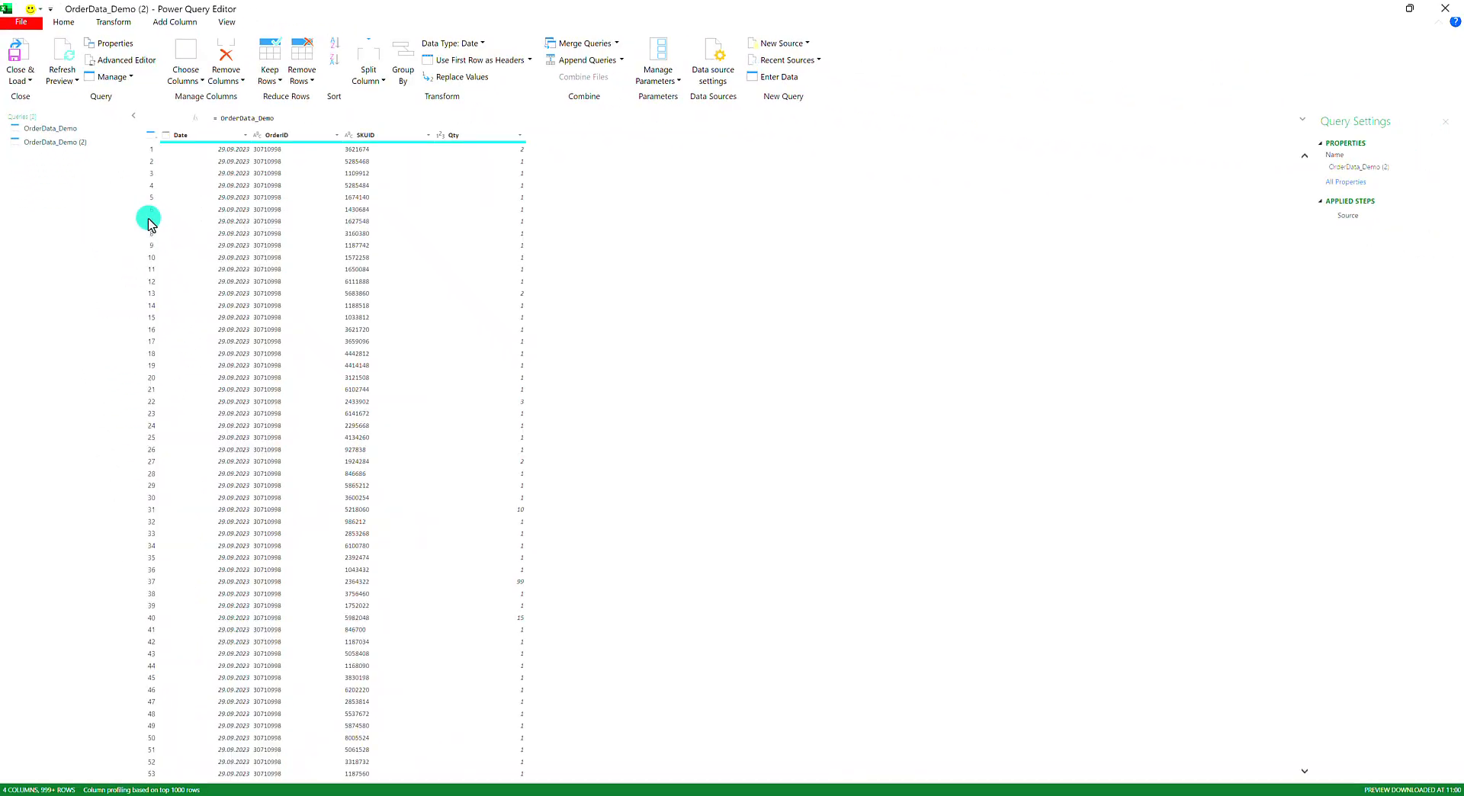
right_click(81, 144)
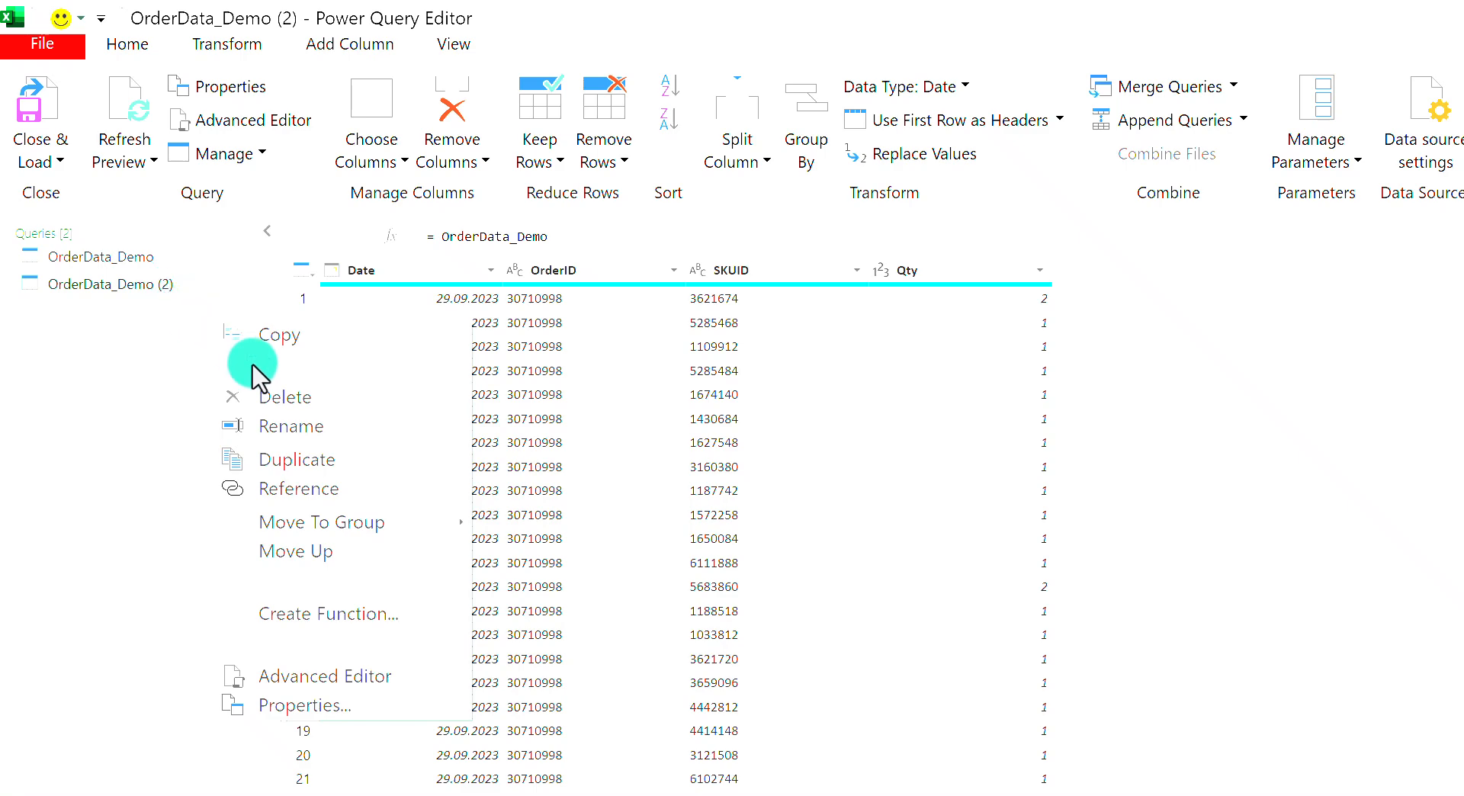
left_click(283, 426)
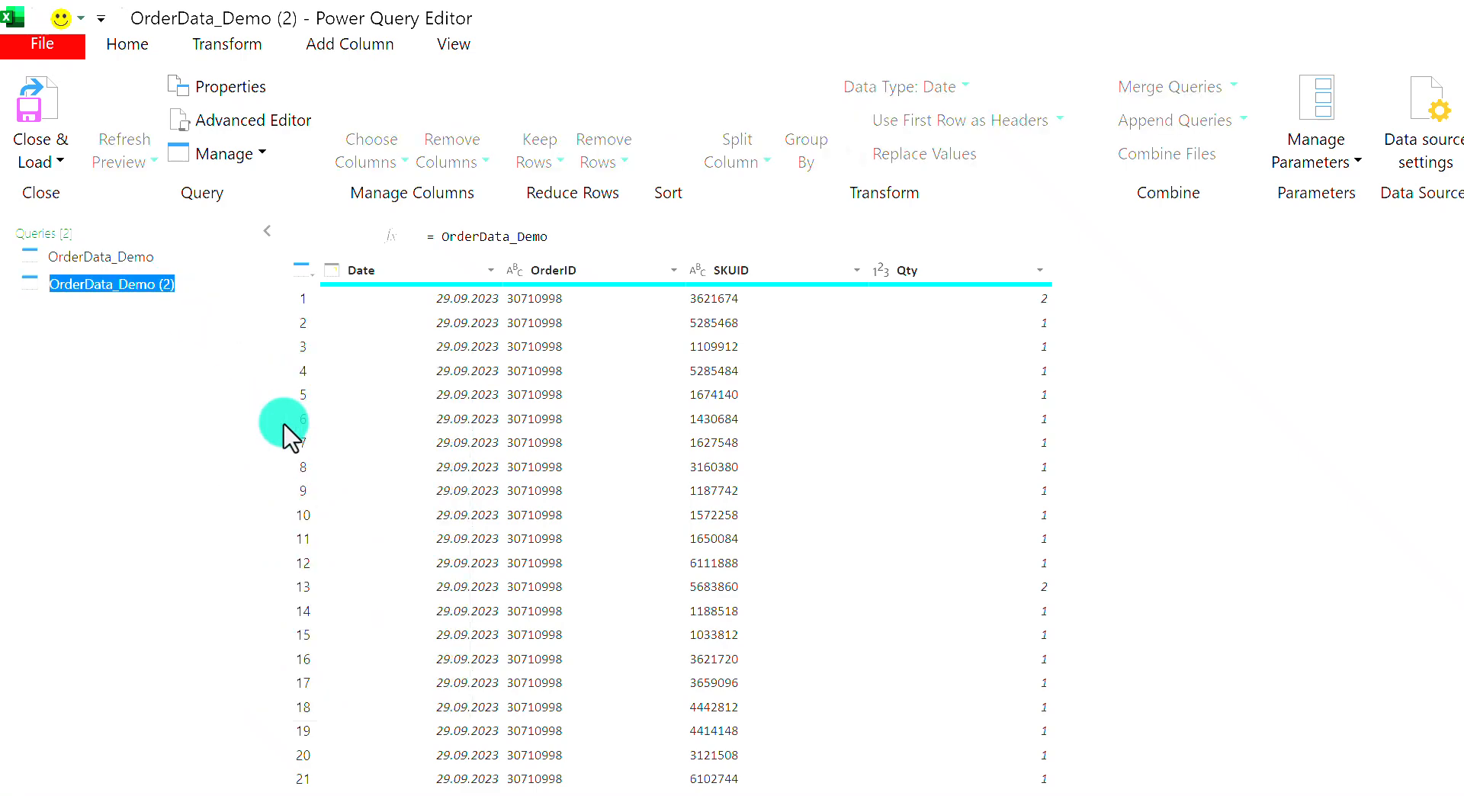
type("ABC_OL")
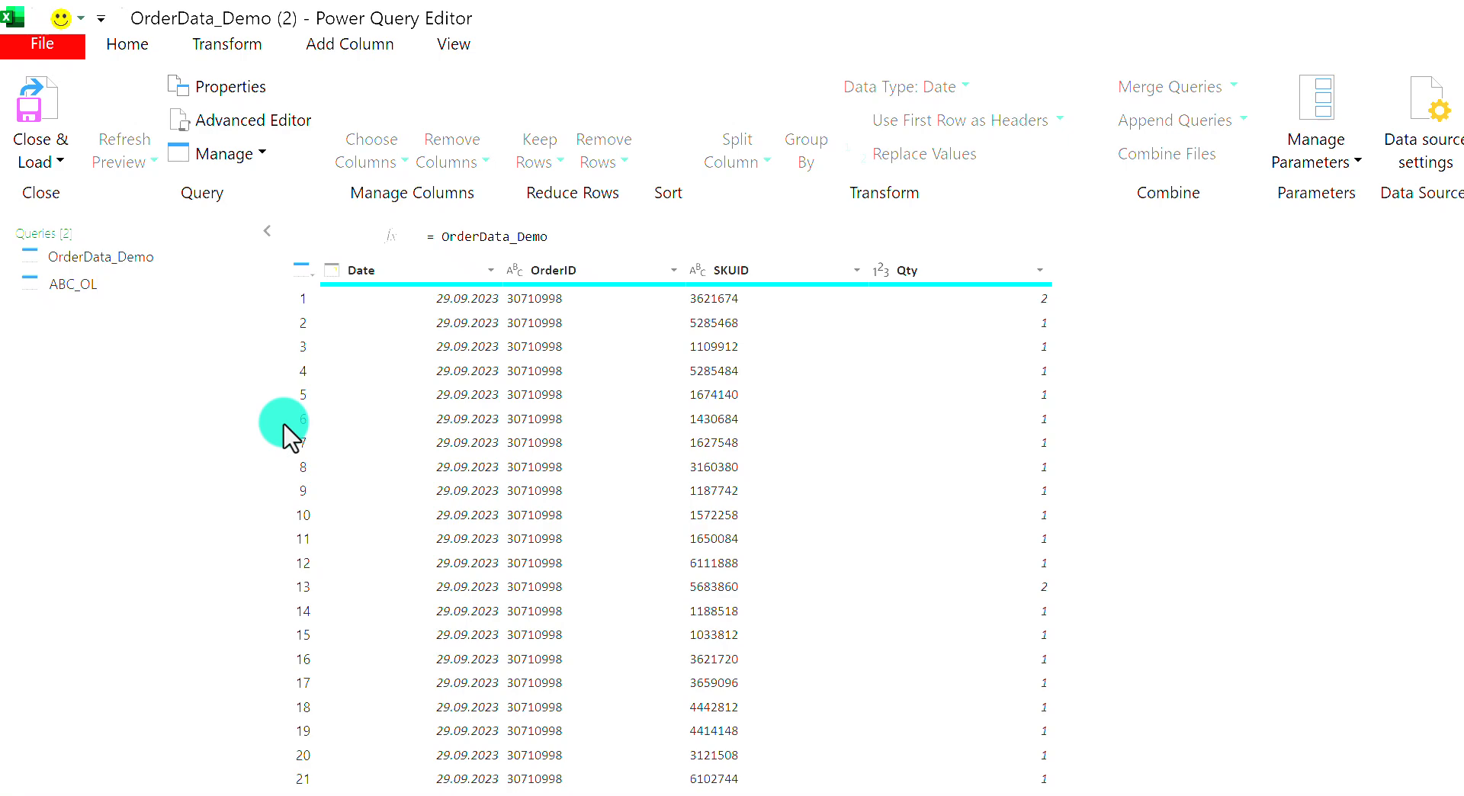
key("Return")
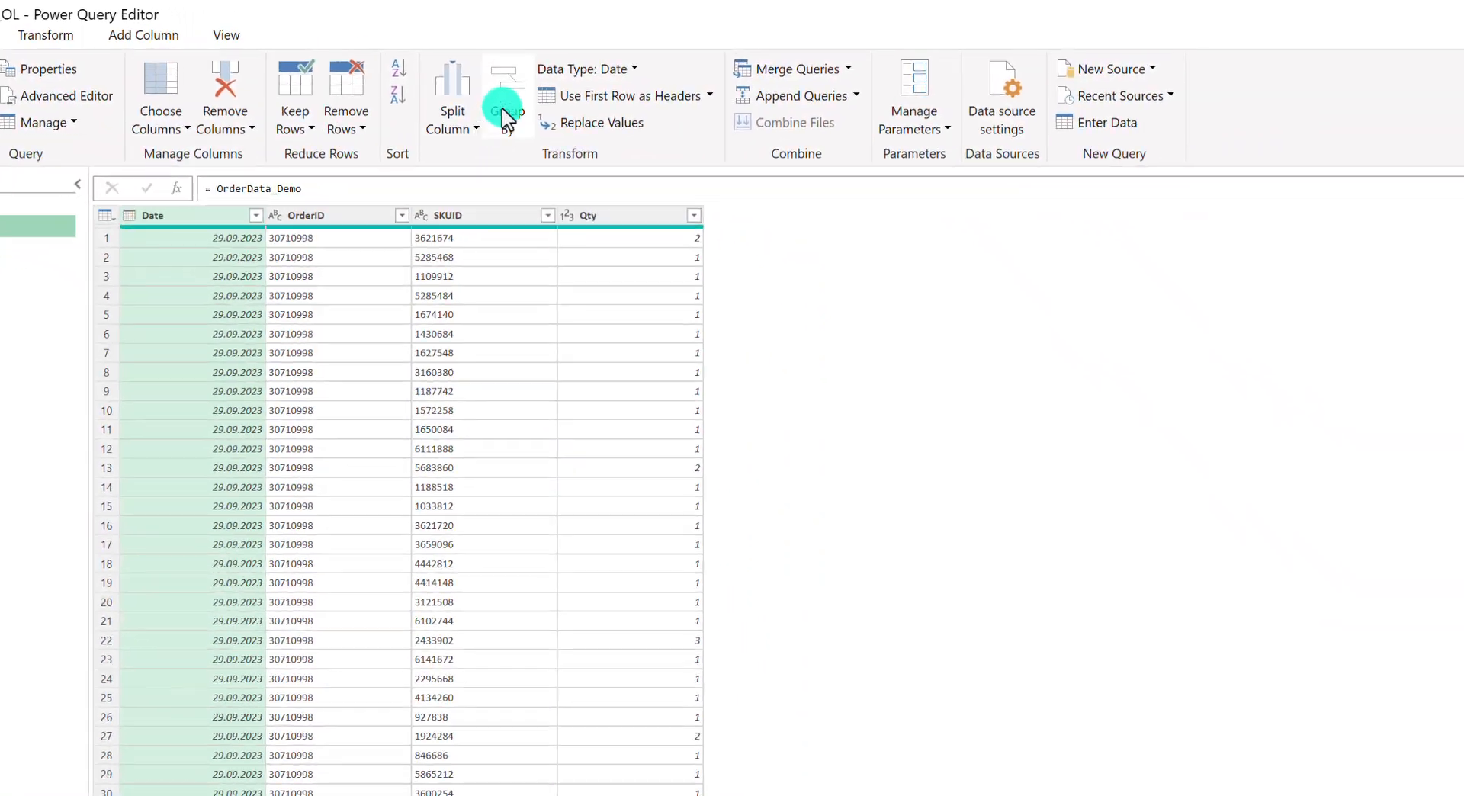
Group the ABC_OL query by SKUID with a Count Rows column named OL_Count.
left_click(497, 111)
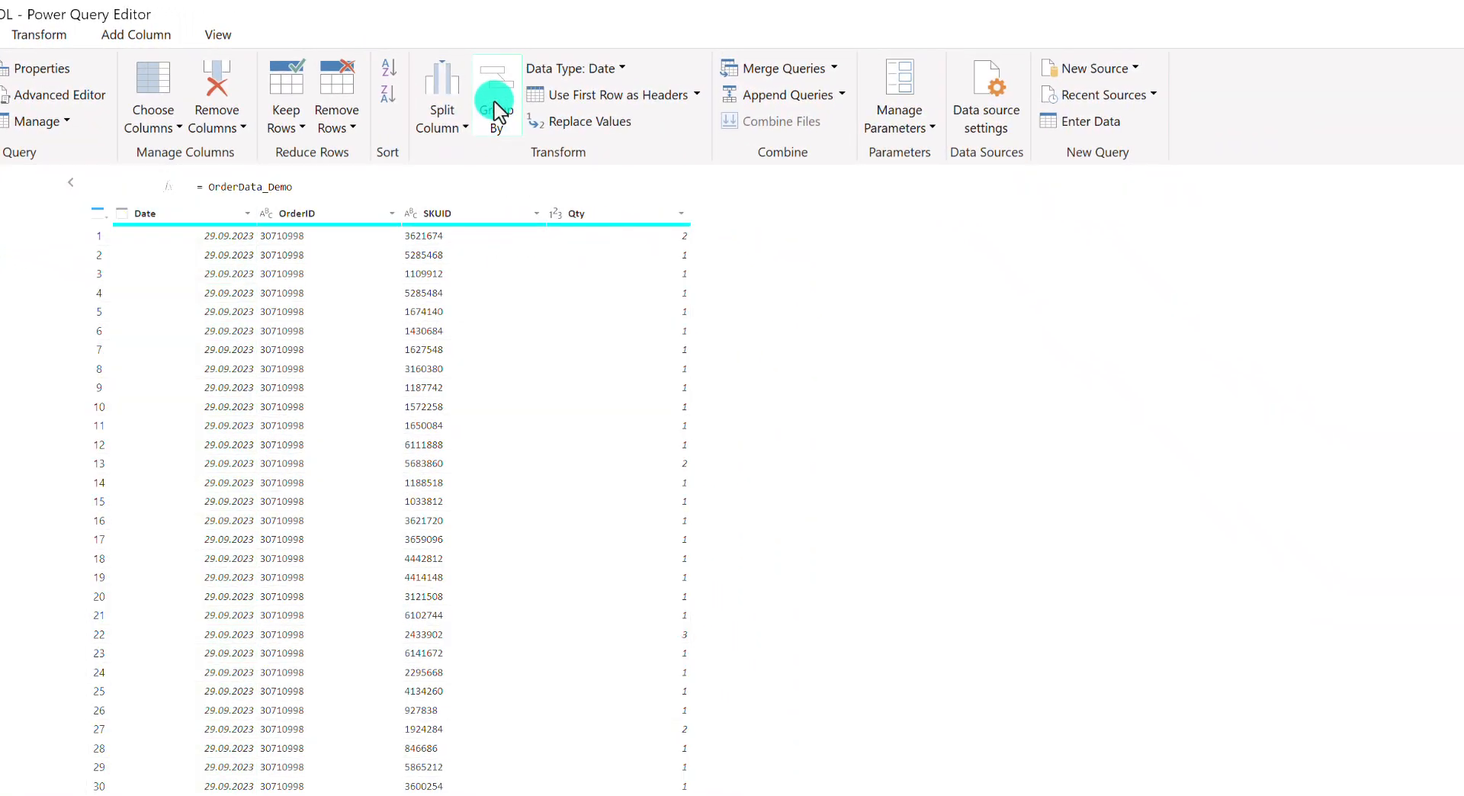
left_click(874, 625)
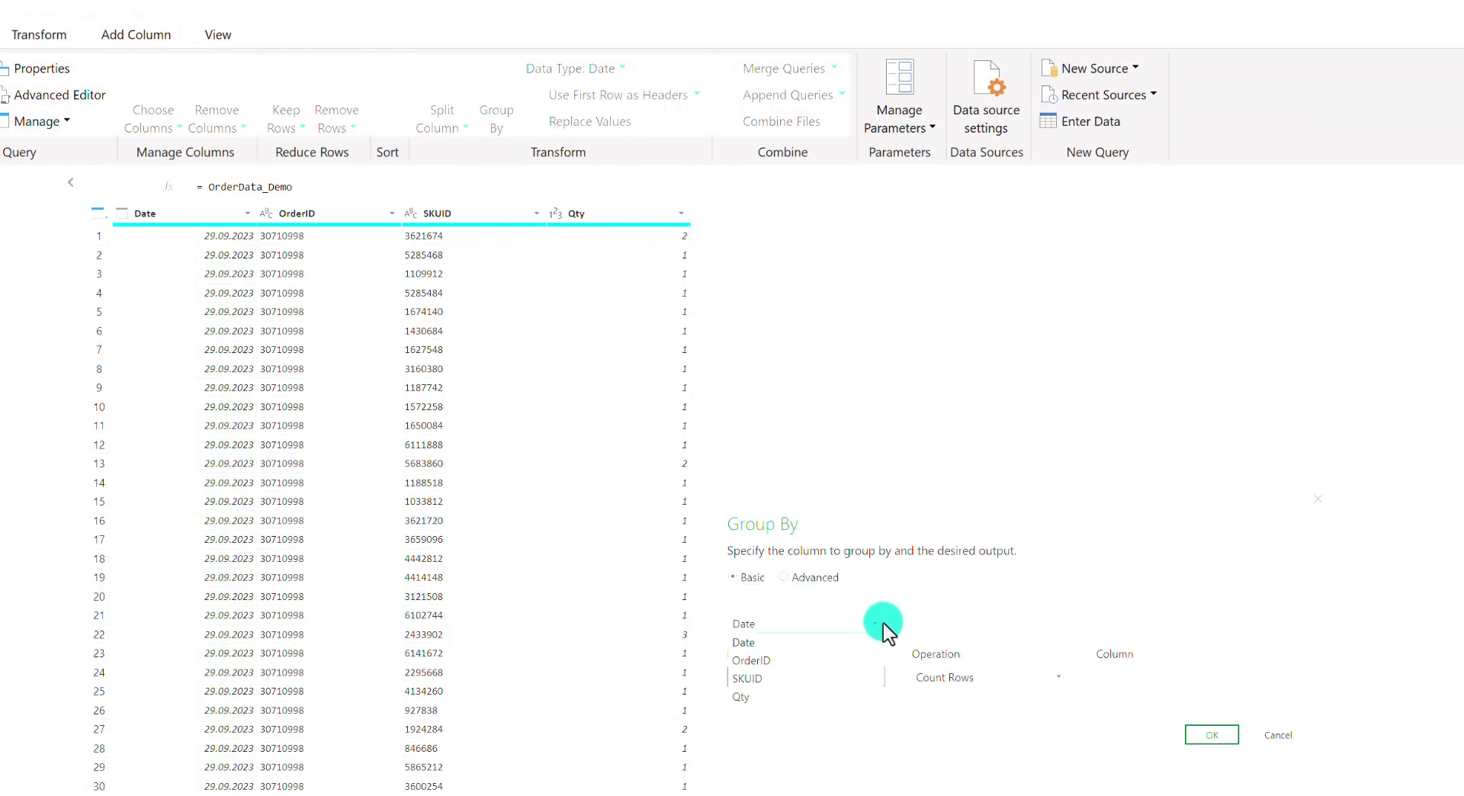
left_click(783, 686)
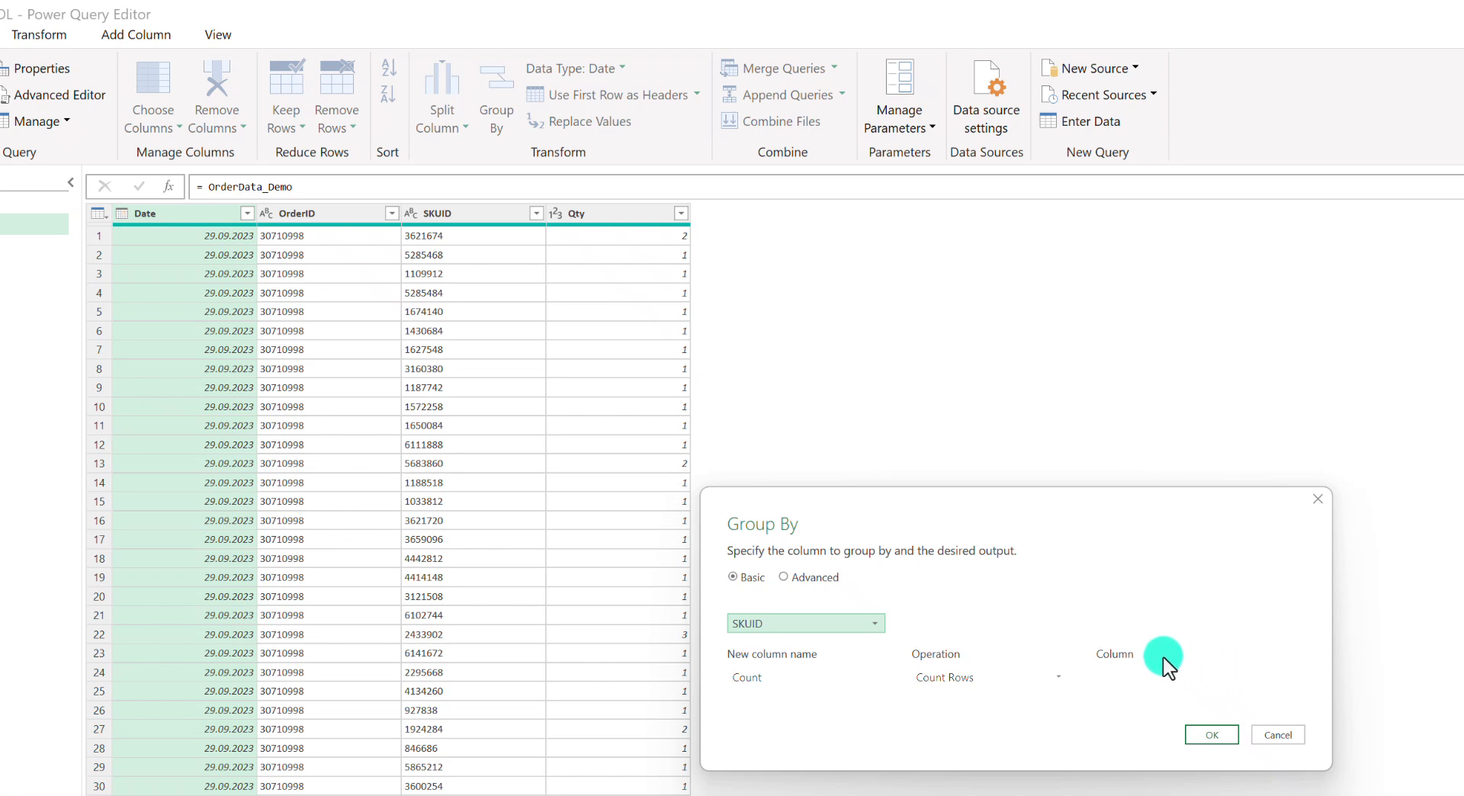
double_click(731, 679)
type("OL")
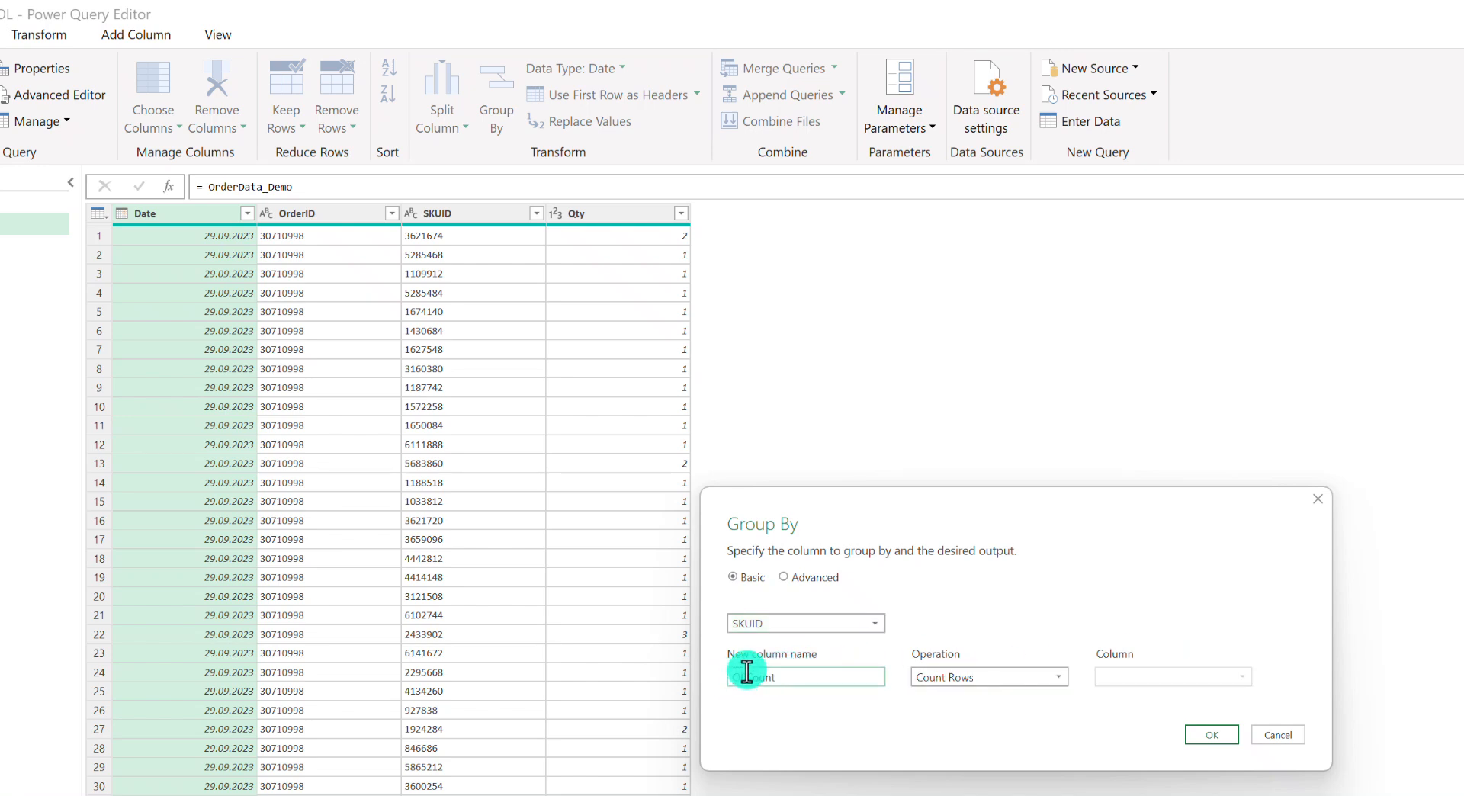
type("_")
left_click(1192, 737)
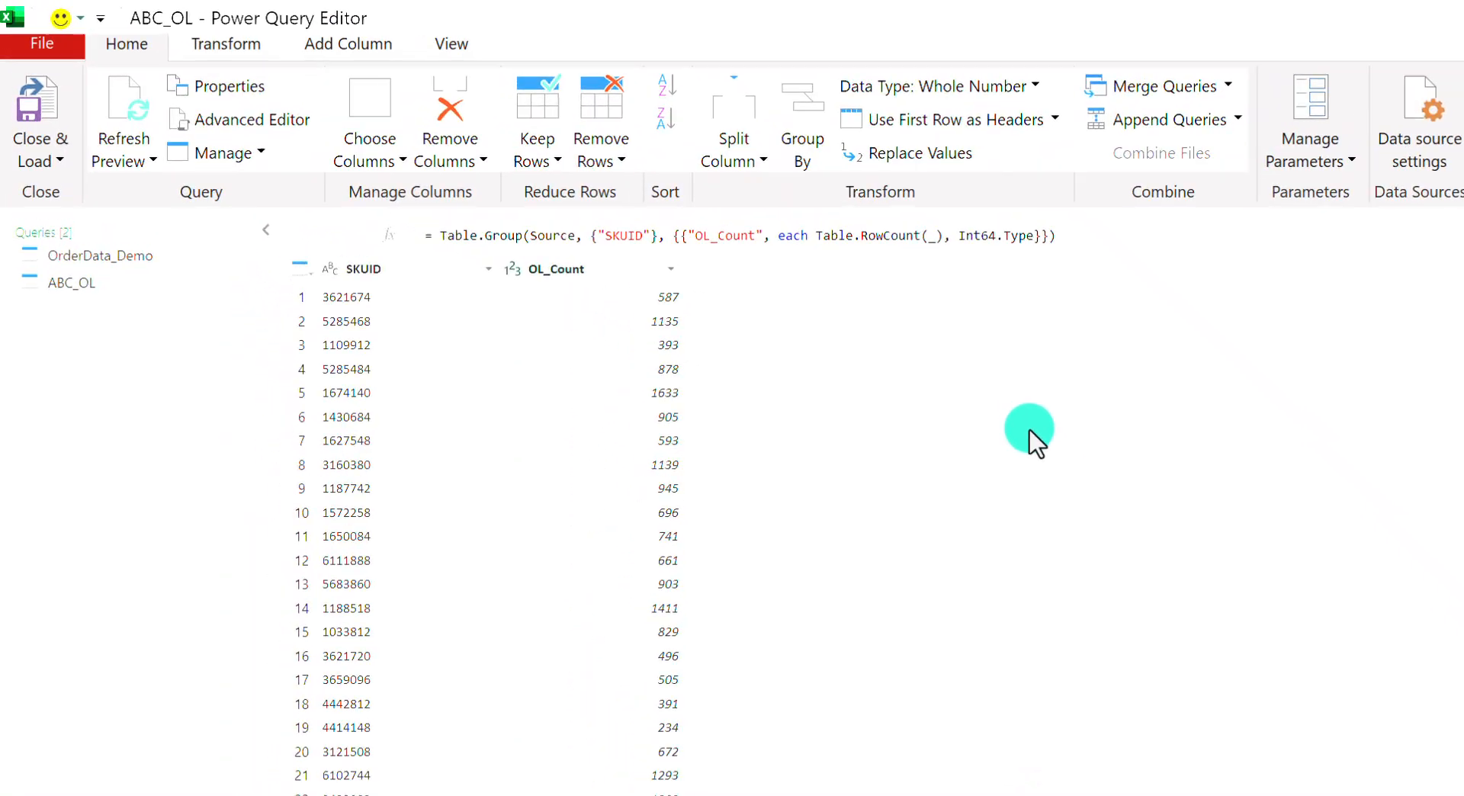
Sort the ABC_OL query by OL_Count in descending order.
left_click(675, 275)
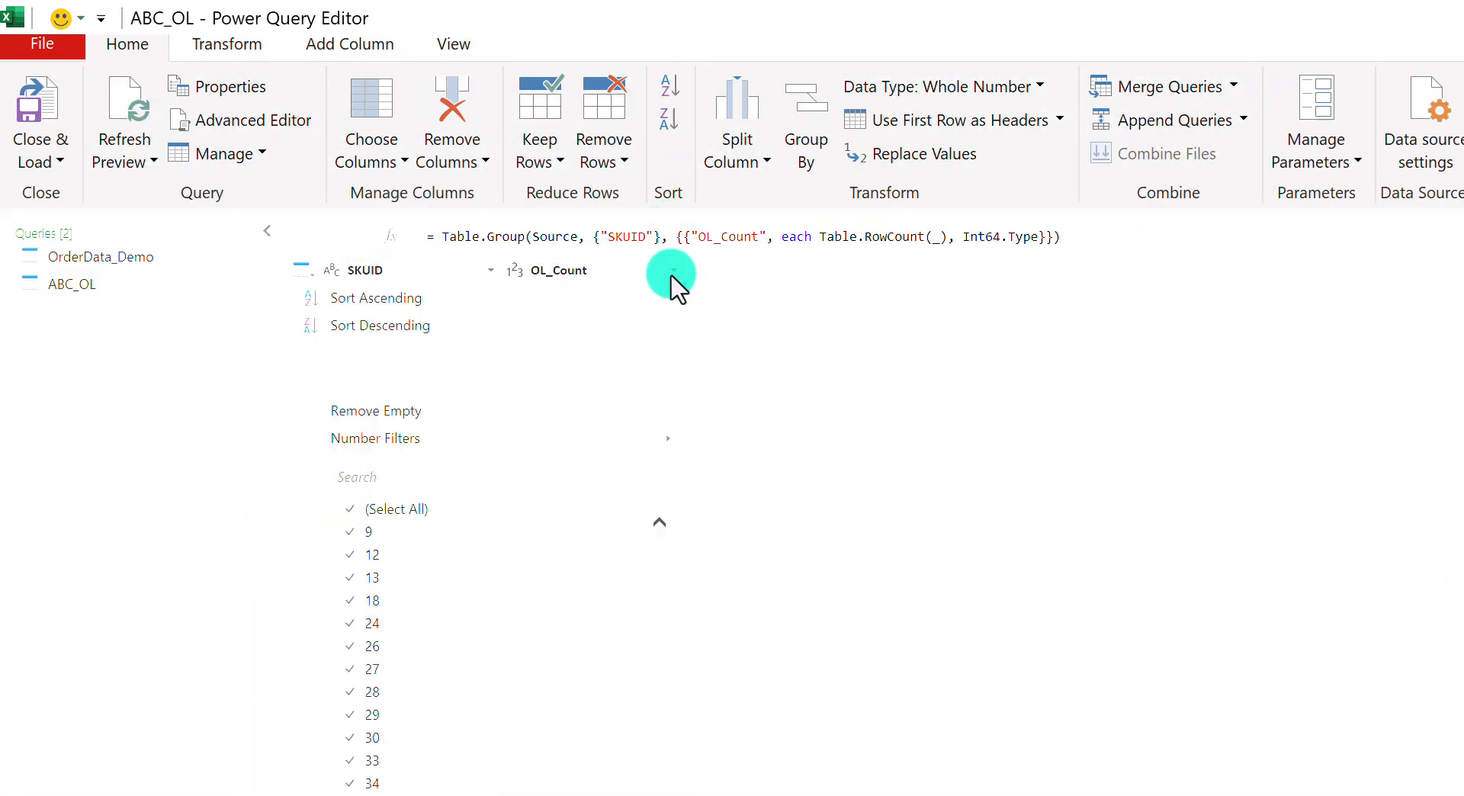
left_click(457, 327)
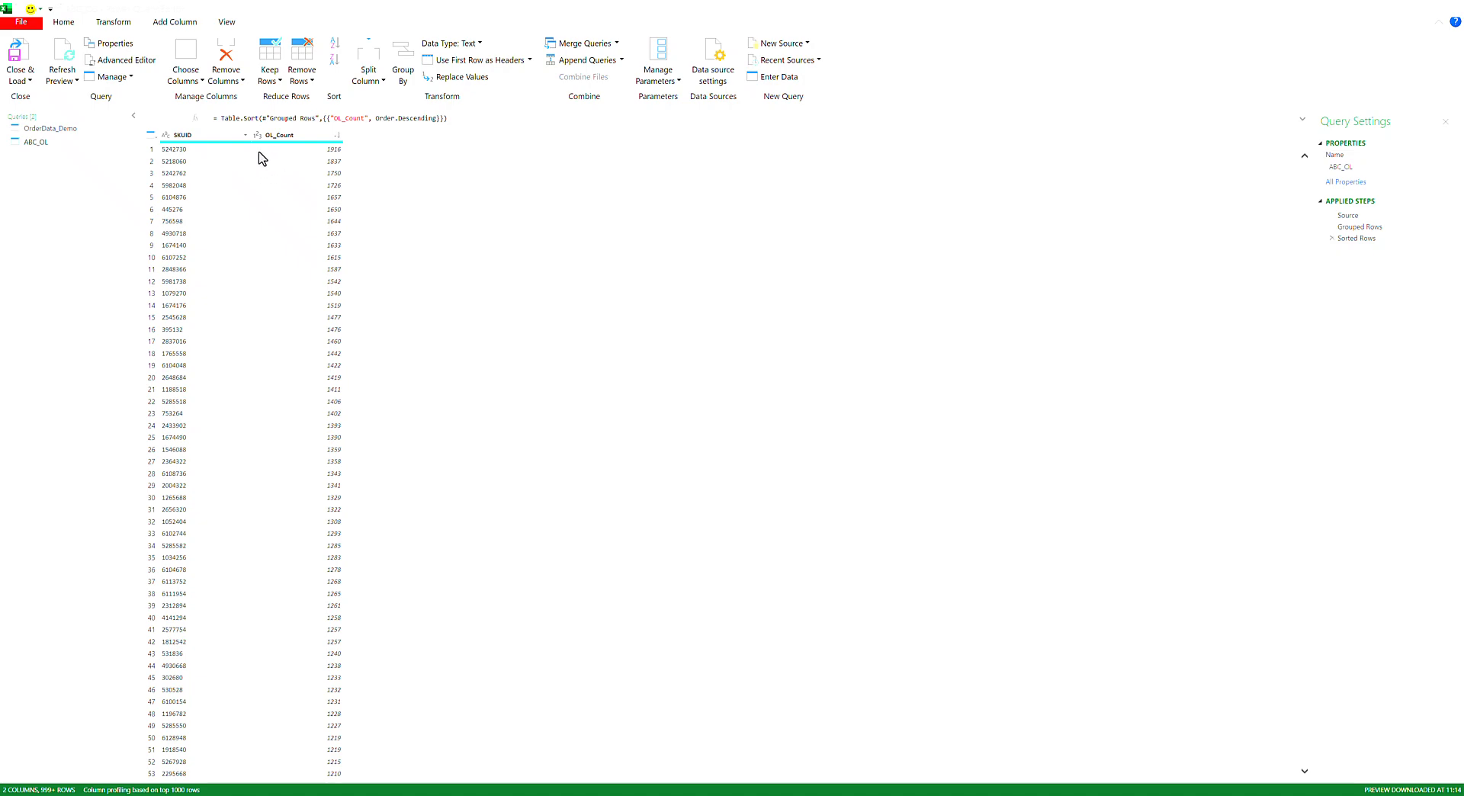
left_click(217, 157)
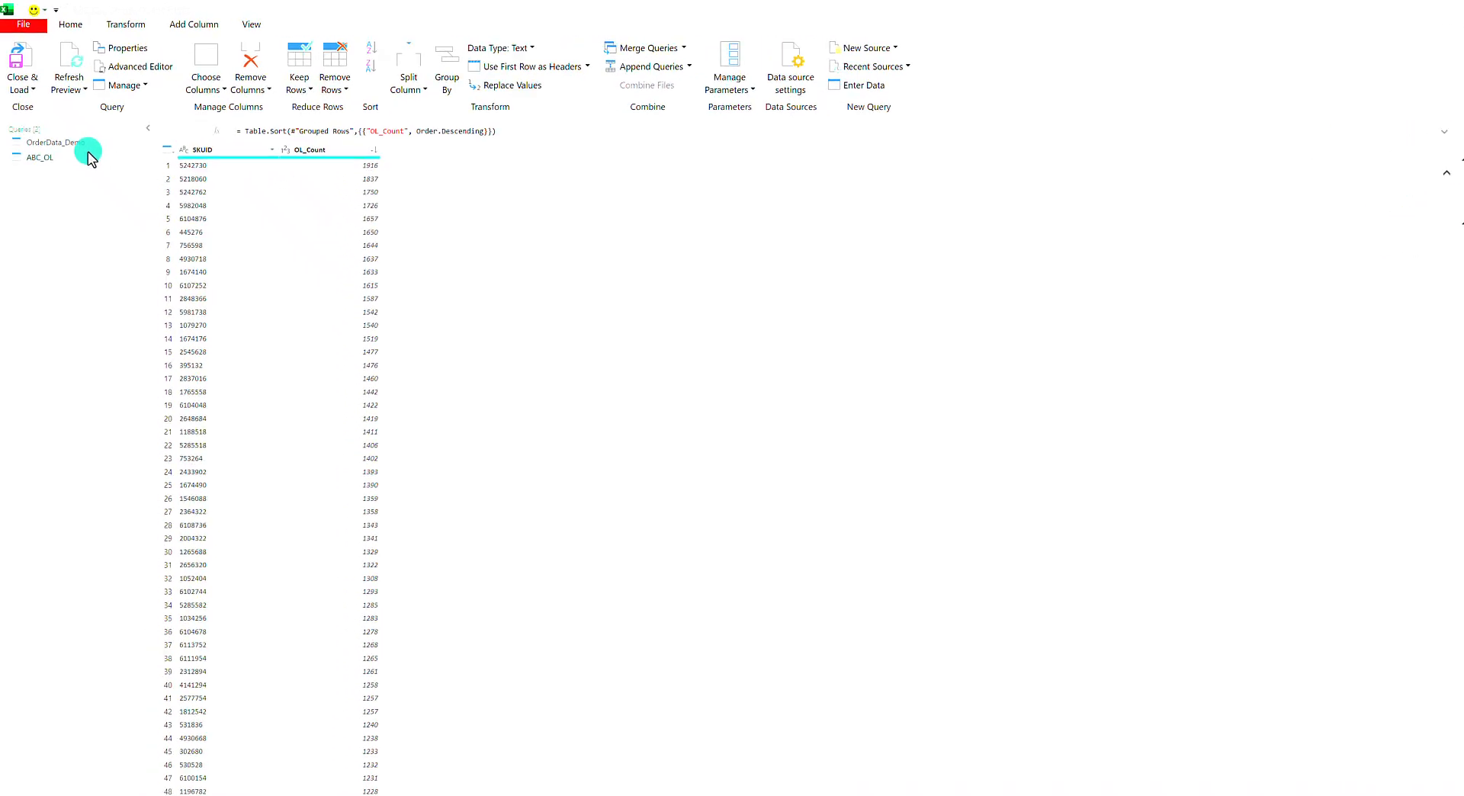
Create another reference of the OrderData_Demo query and rename it OL_Total.
left_click(156, 263)
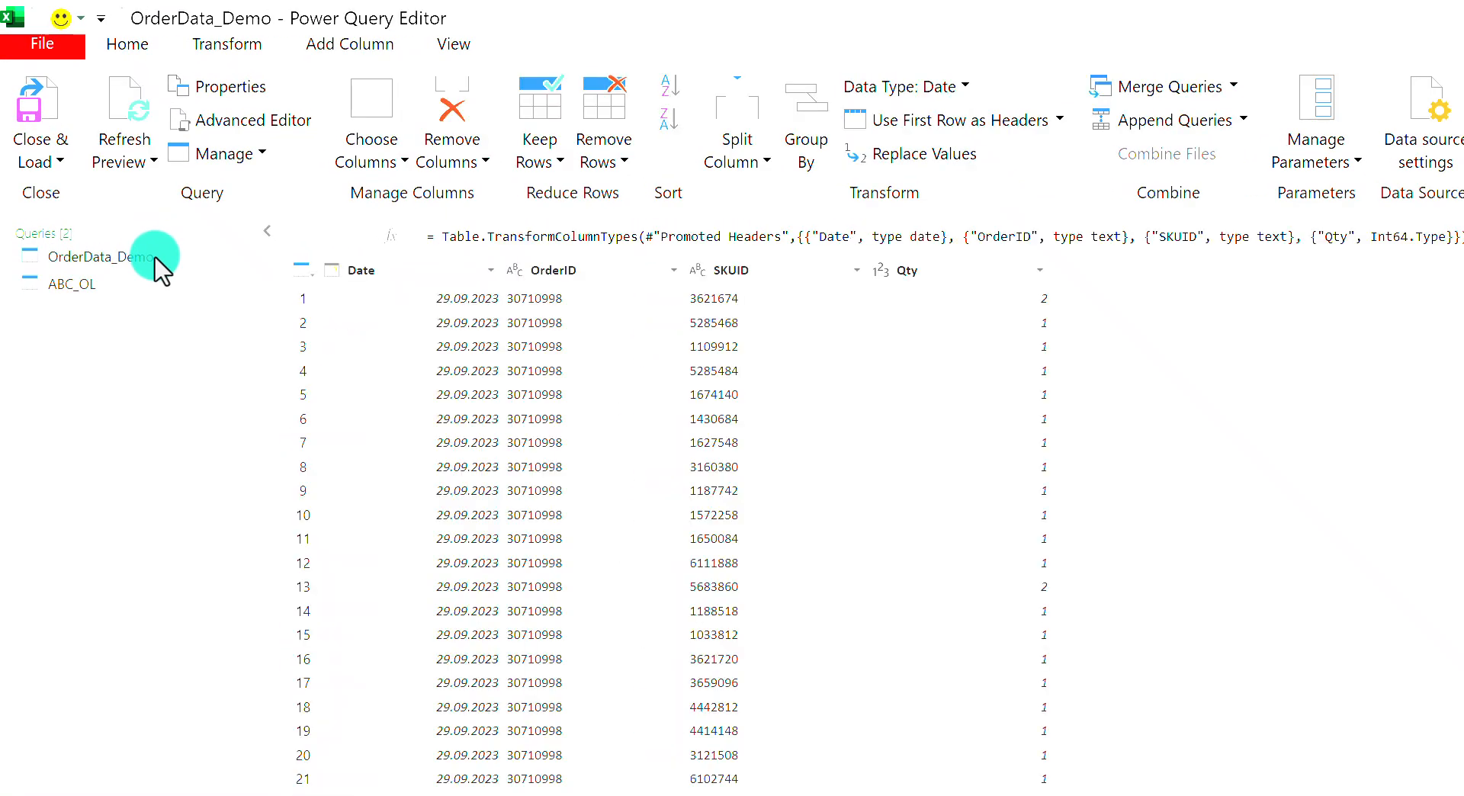
right_click(152, 267)
left_click(259, 412)
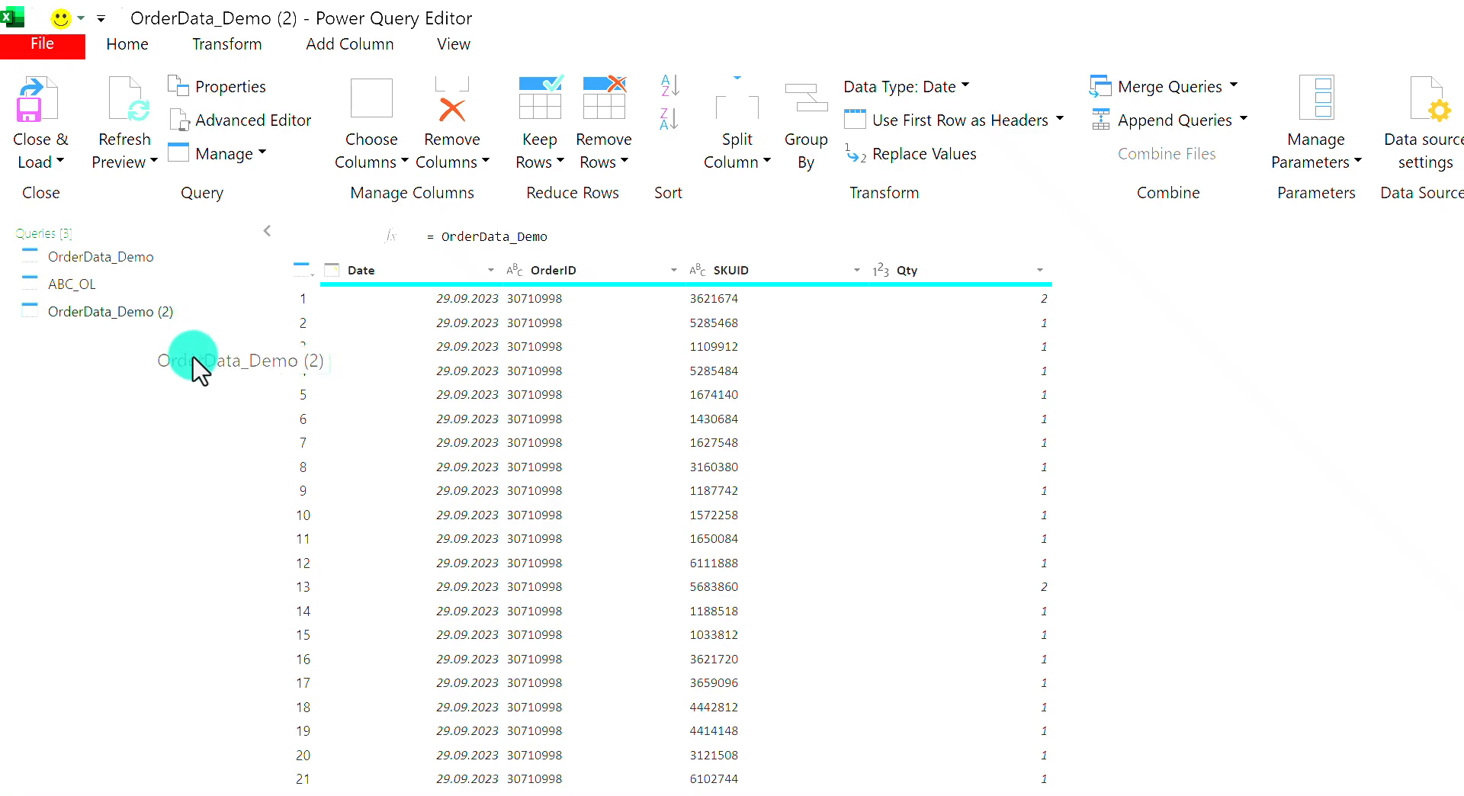
right_click(151, 321)
left_click(255, 461)
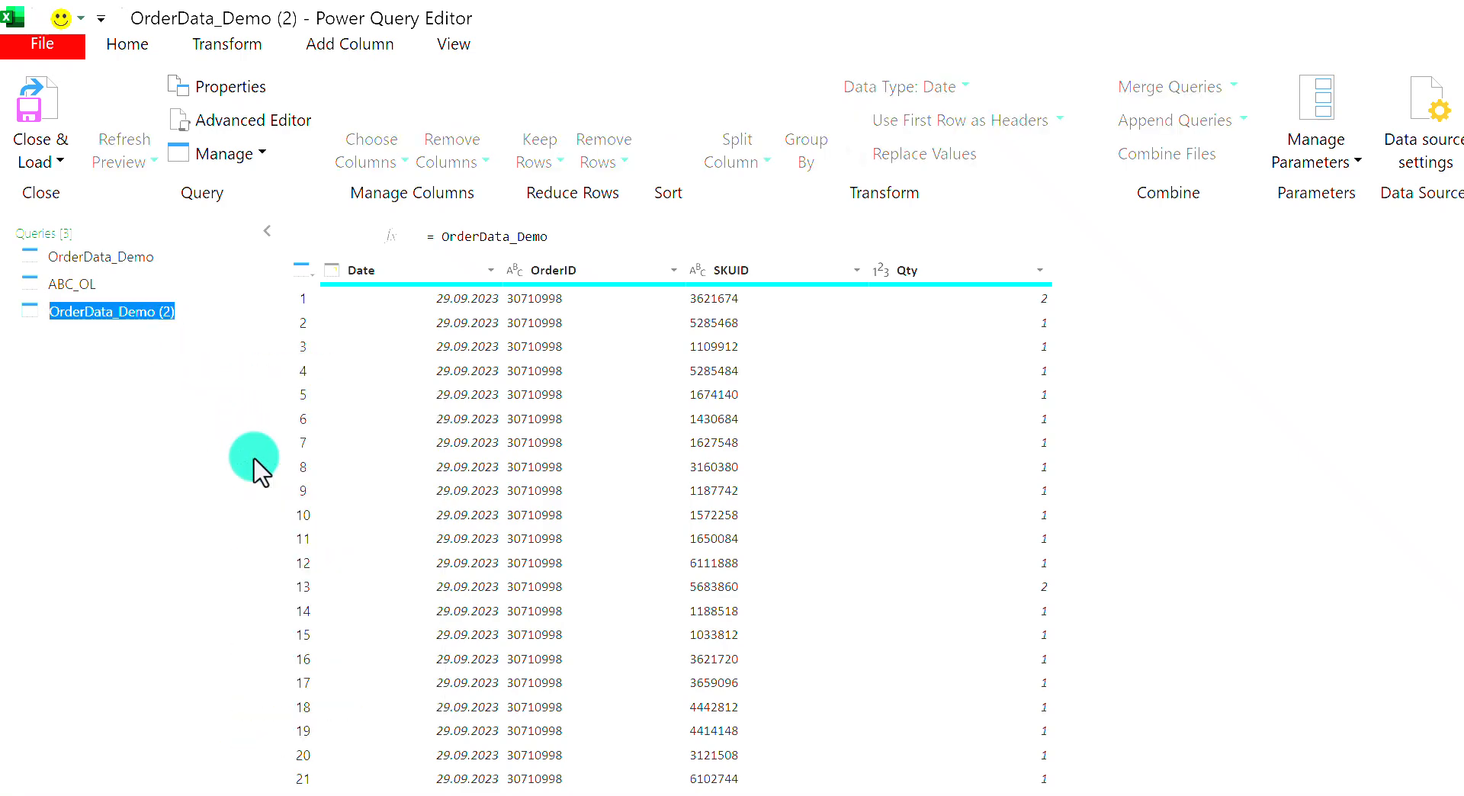
type("OL")
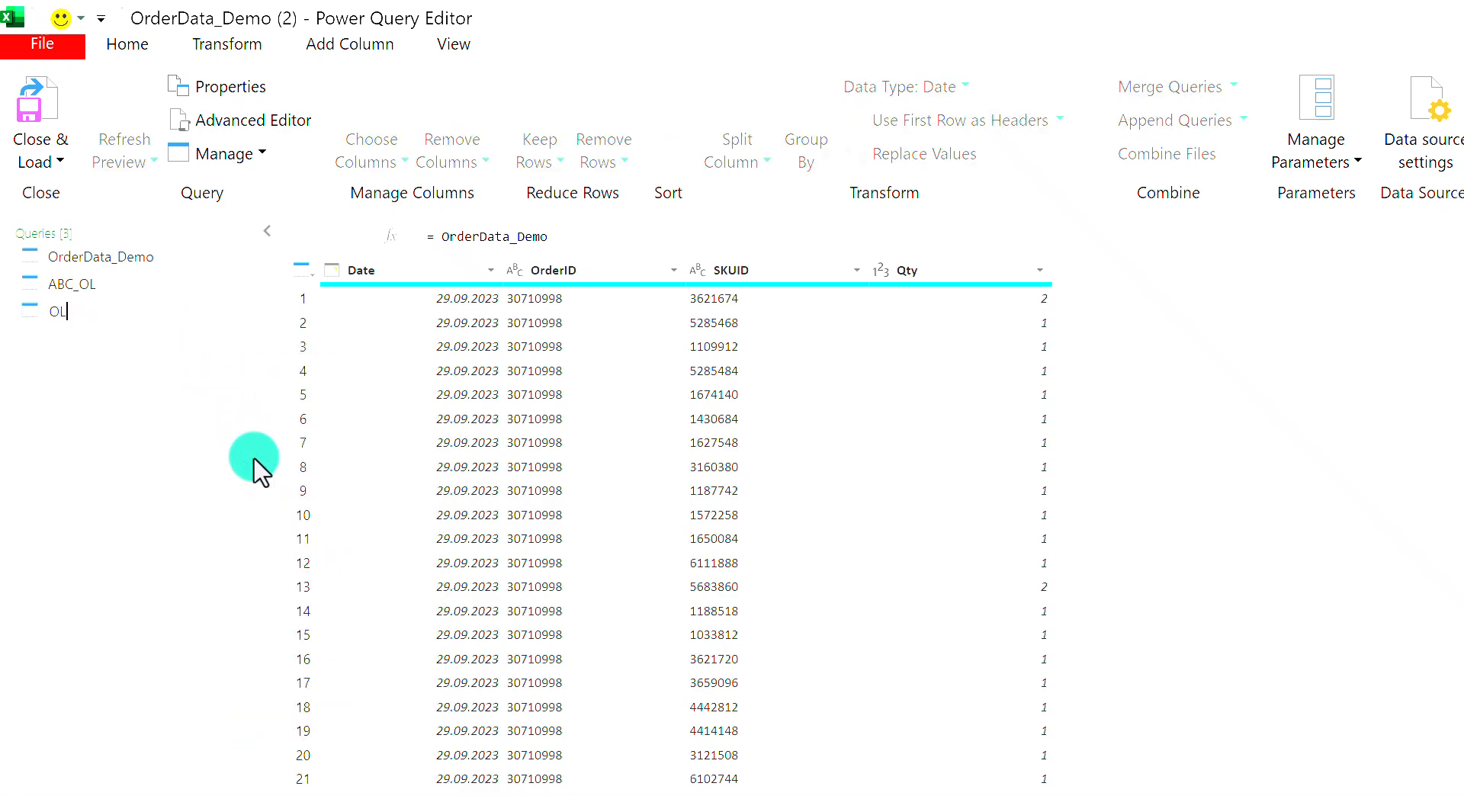
type("_Total")
key("Return")
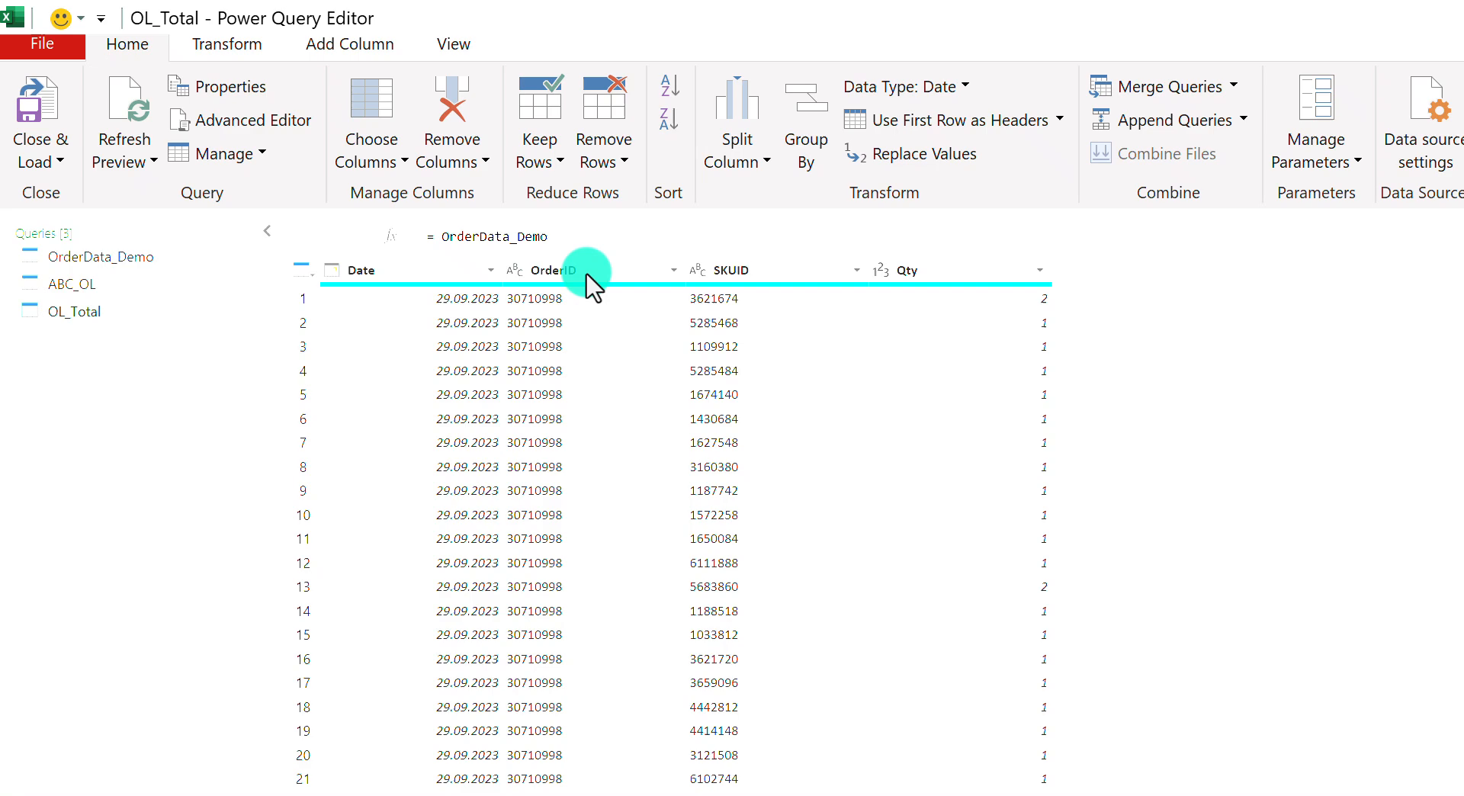
Reduce the OL_Total query to a single number using the Count Values statistic on the OrderID column.
left_click(586, 273)
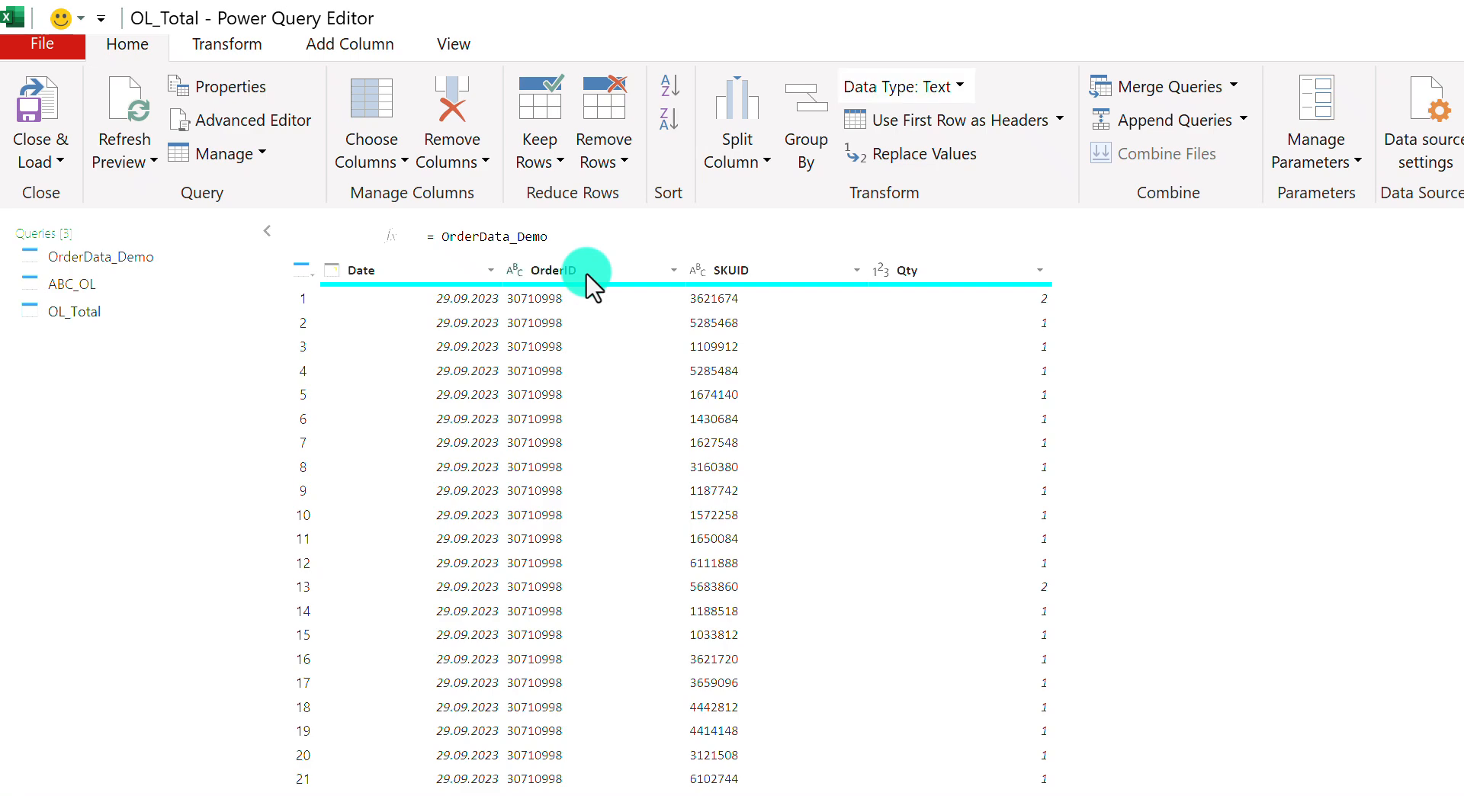
left_click(222, 46)
left_click(1171, 157)
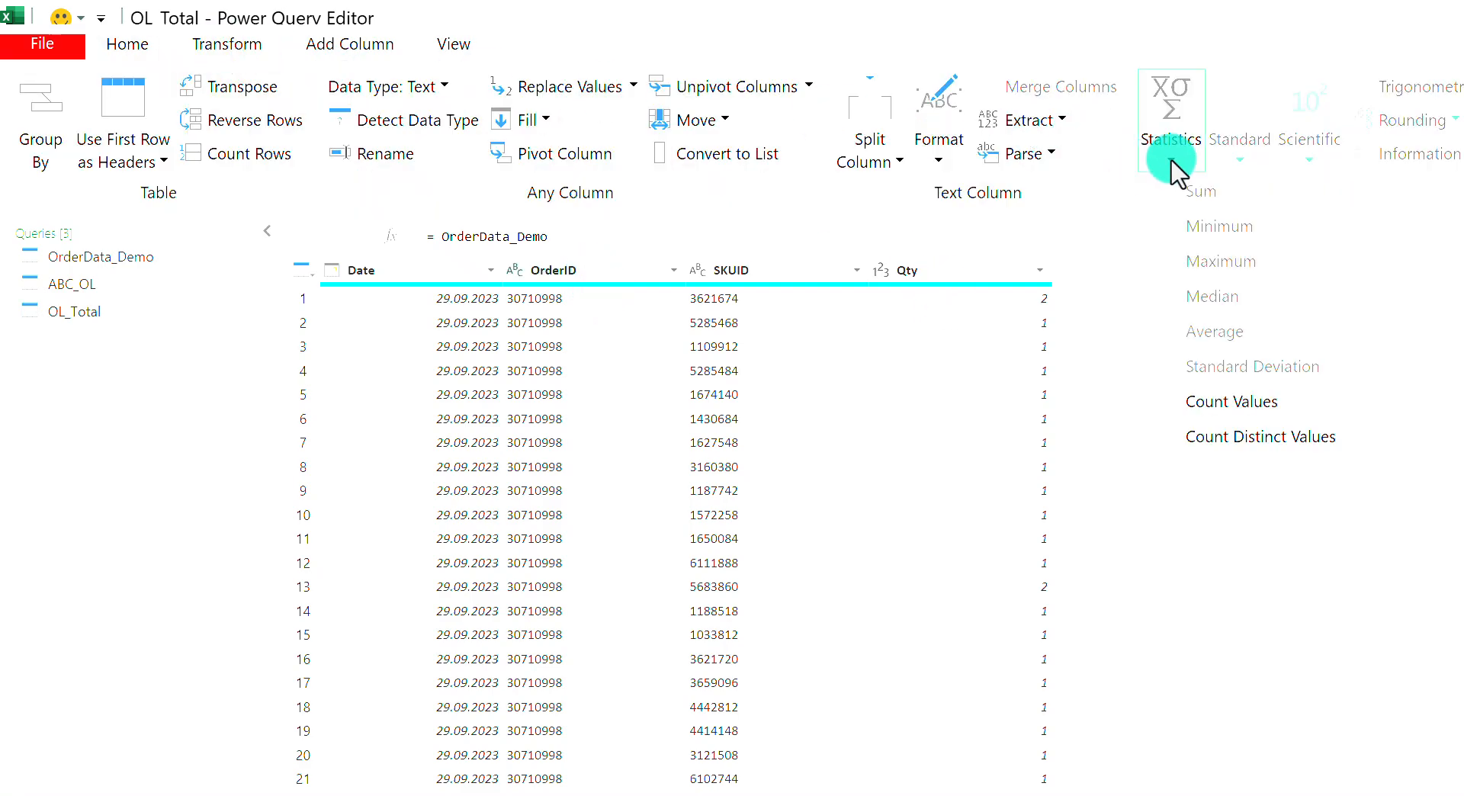
left_click(1231, 401)
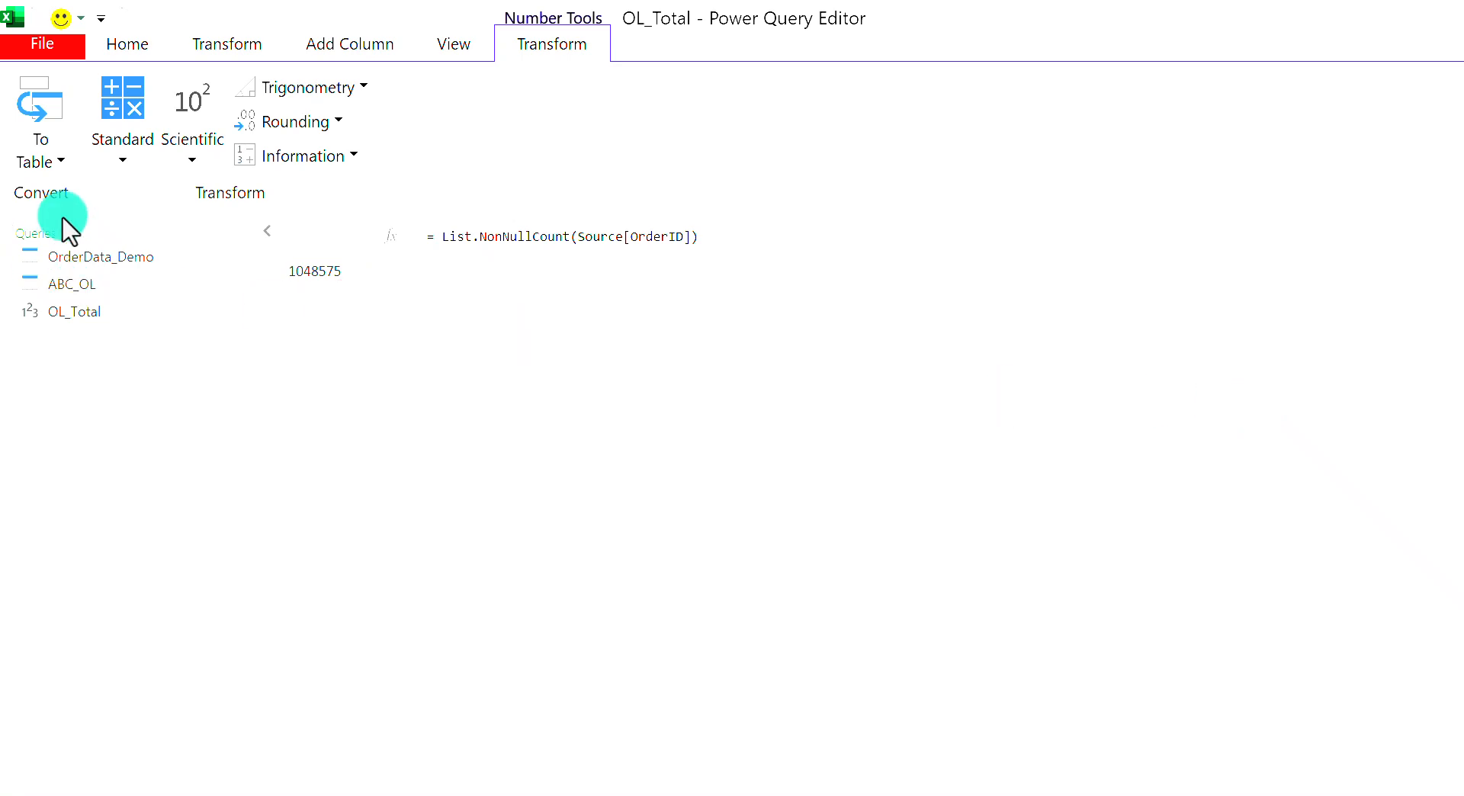
Start a custom column in the ABC_OL query and name it Percentage_OL.
left_click(139, 285)
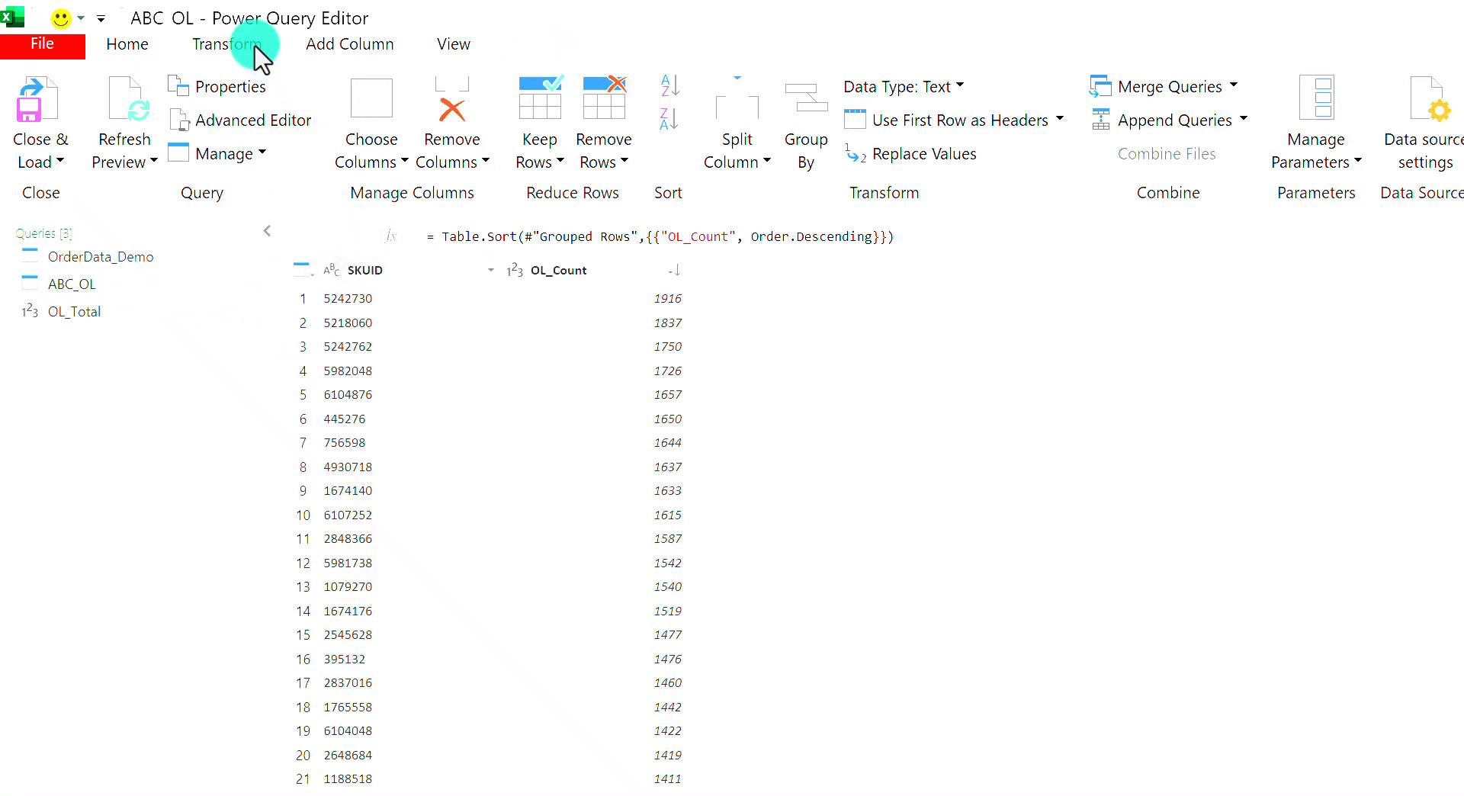
left_click(348, 48)
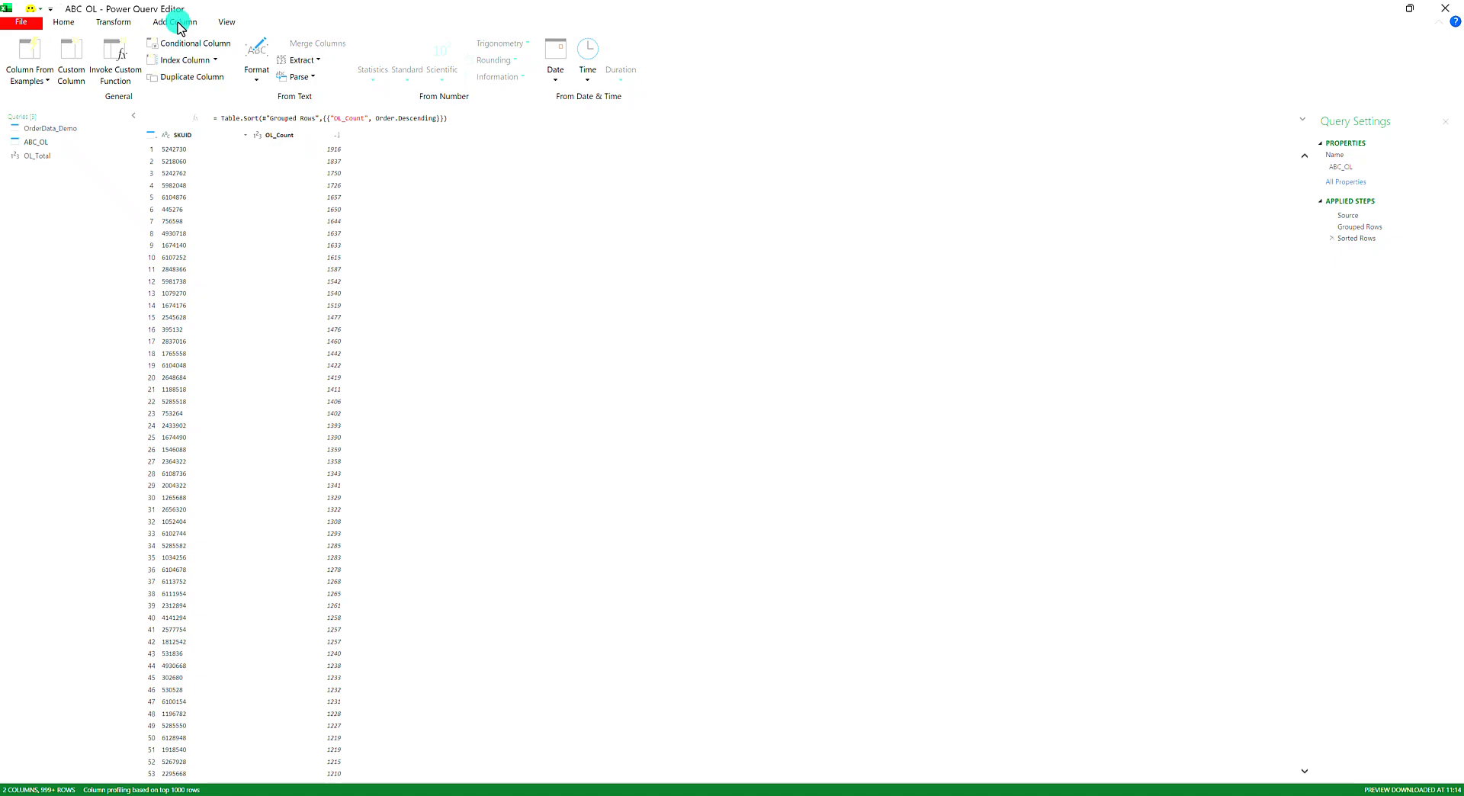
left_click(80, 61)
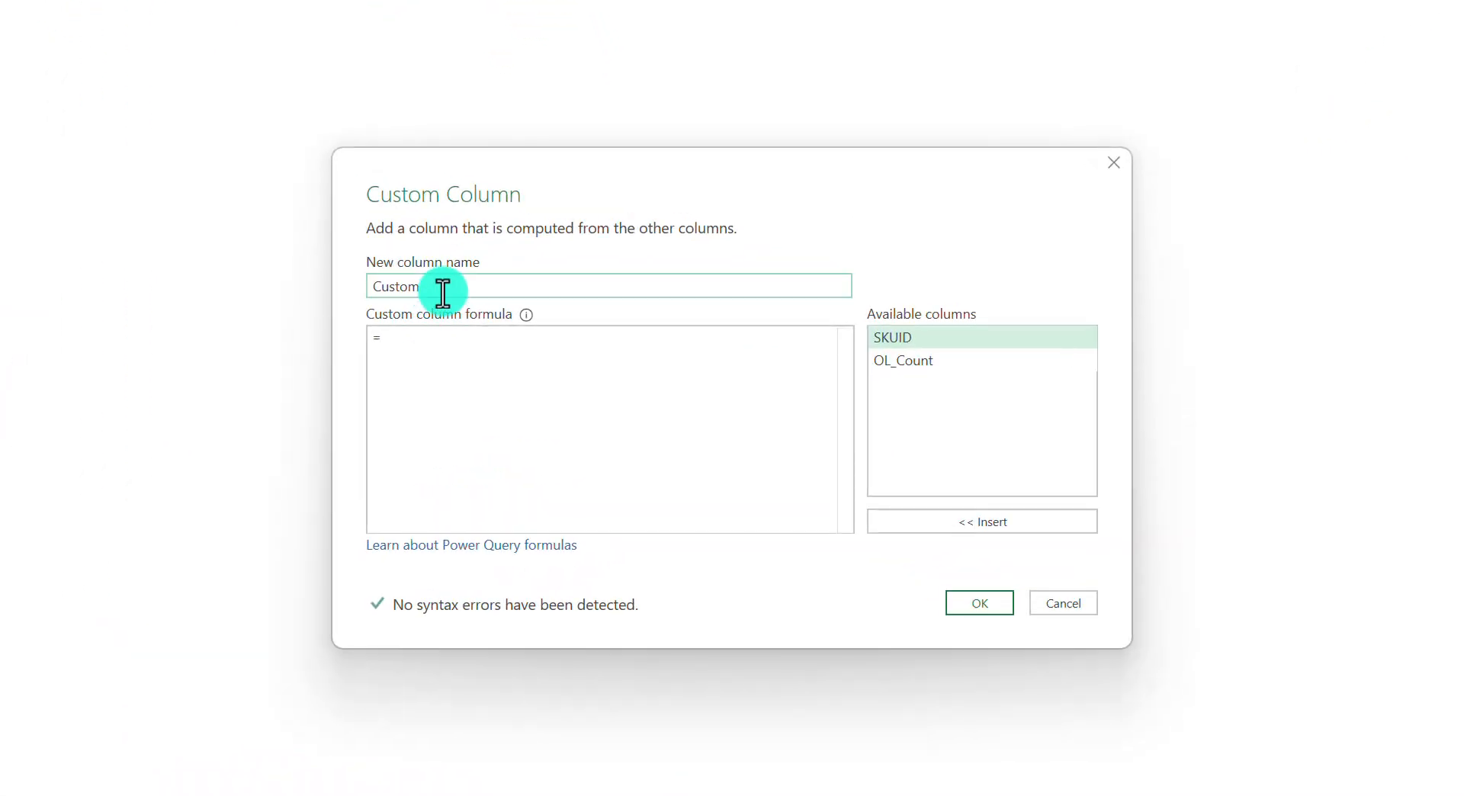
left_click_drag(441, 288, 300, 298)
type("P")
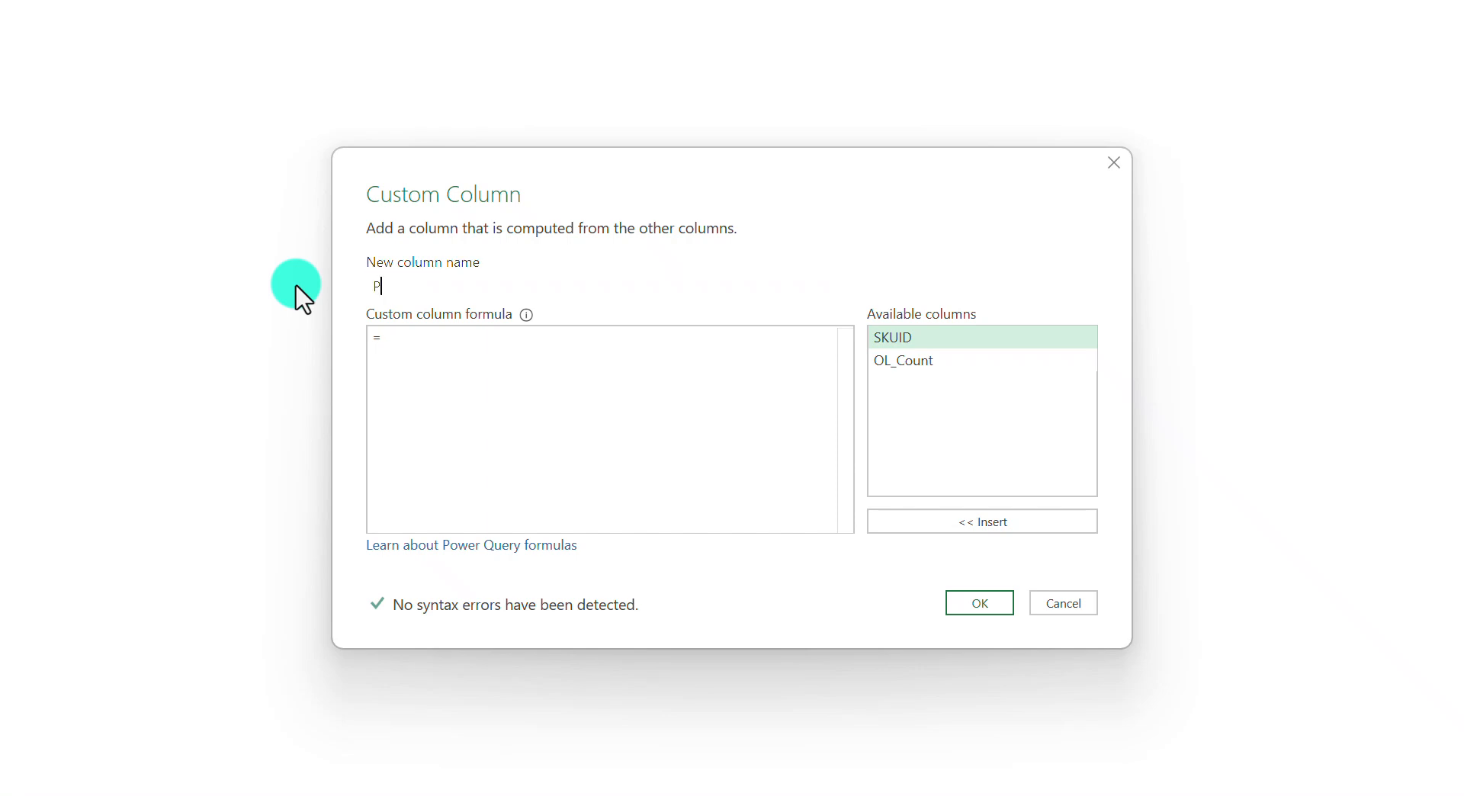
type("ercentage_OL")
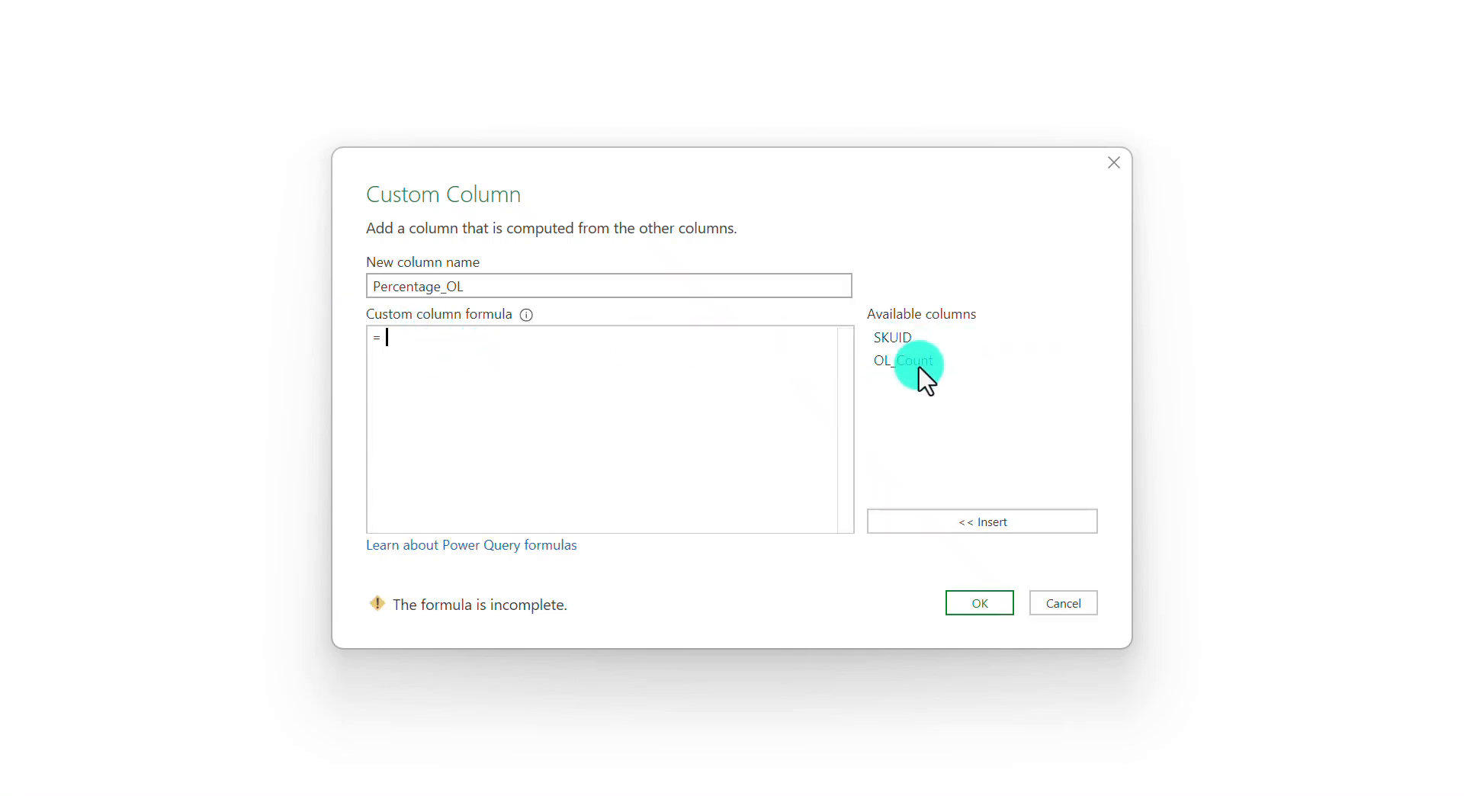
Define the Percentage_OL formula as ([OL_Count] / OL_Total) * 100 and add the column to the query.
double_click(937, 358)
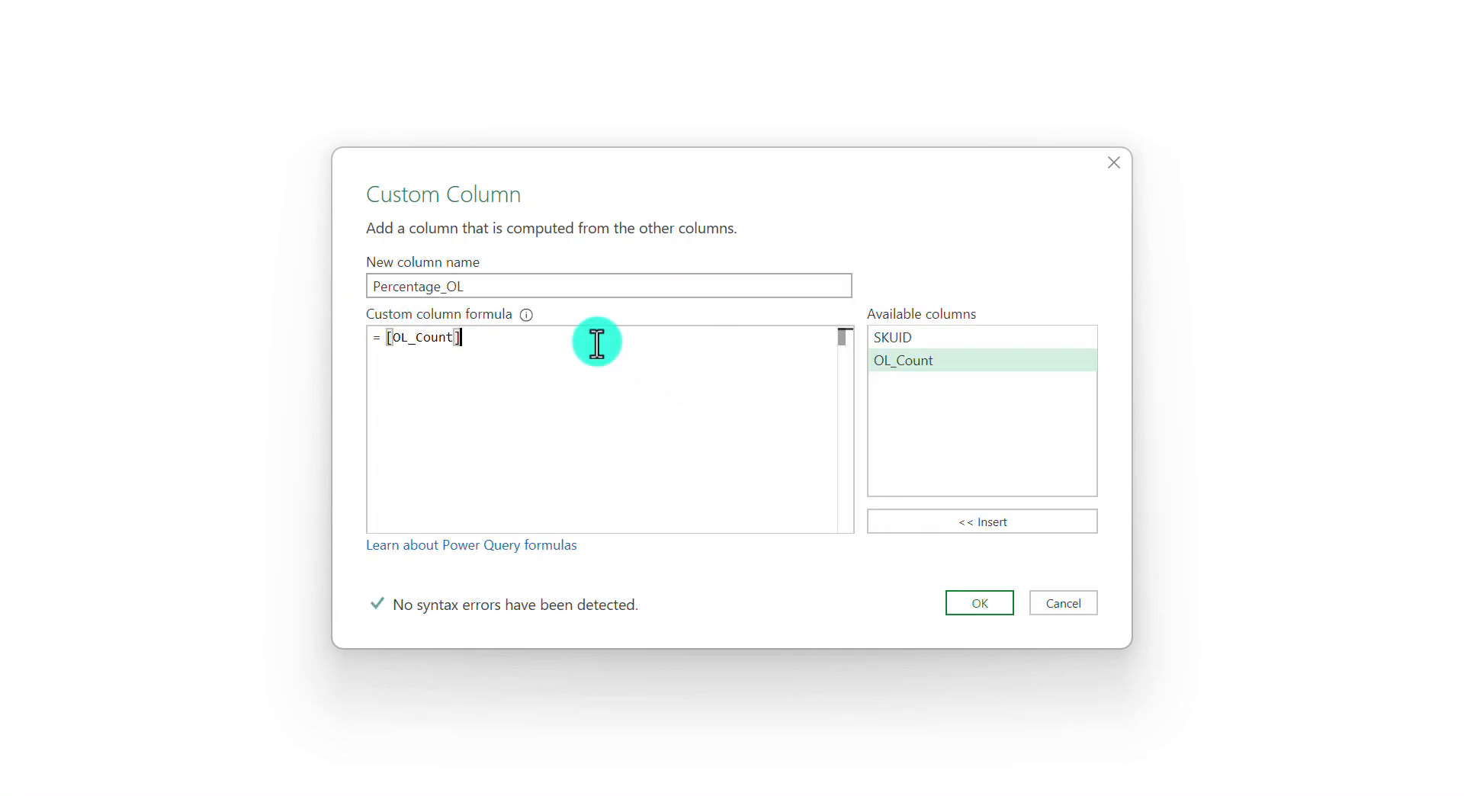
type("/ ")
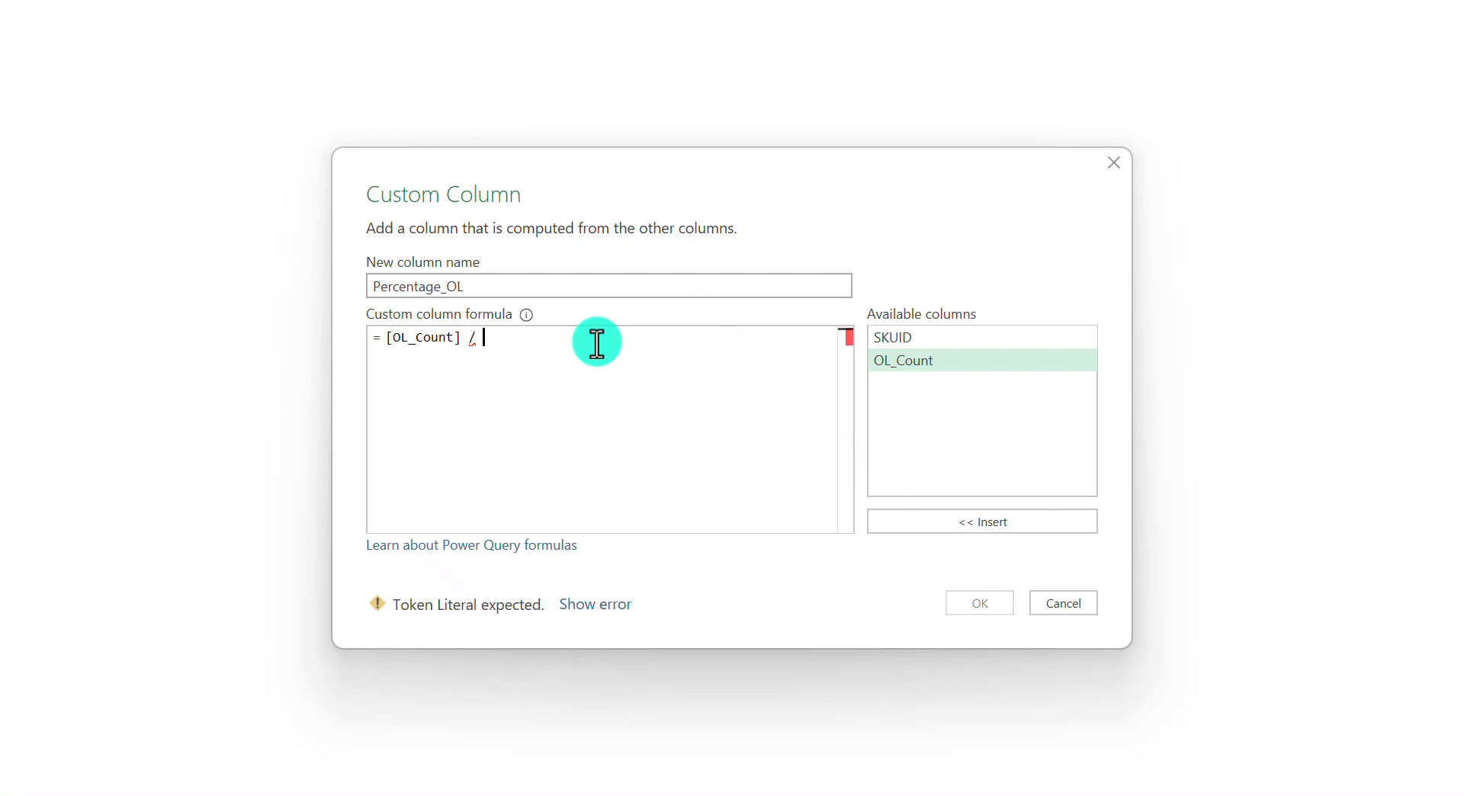
type("OL_To")
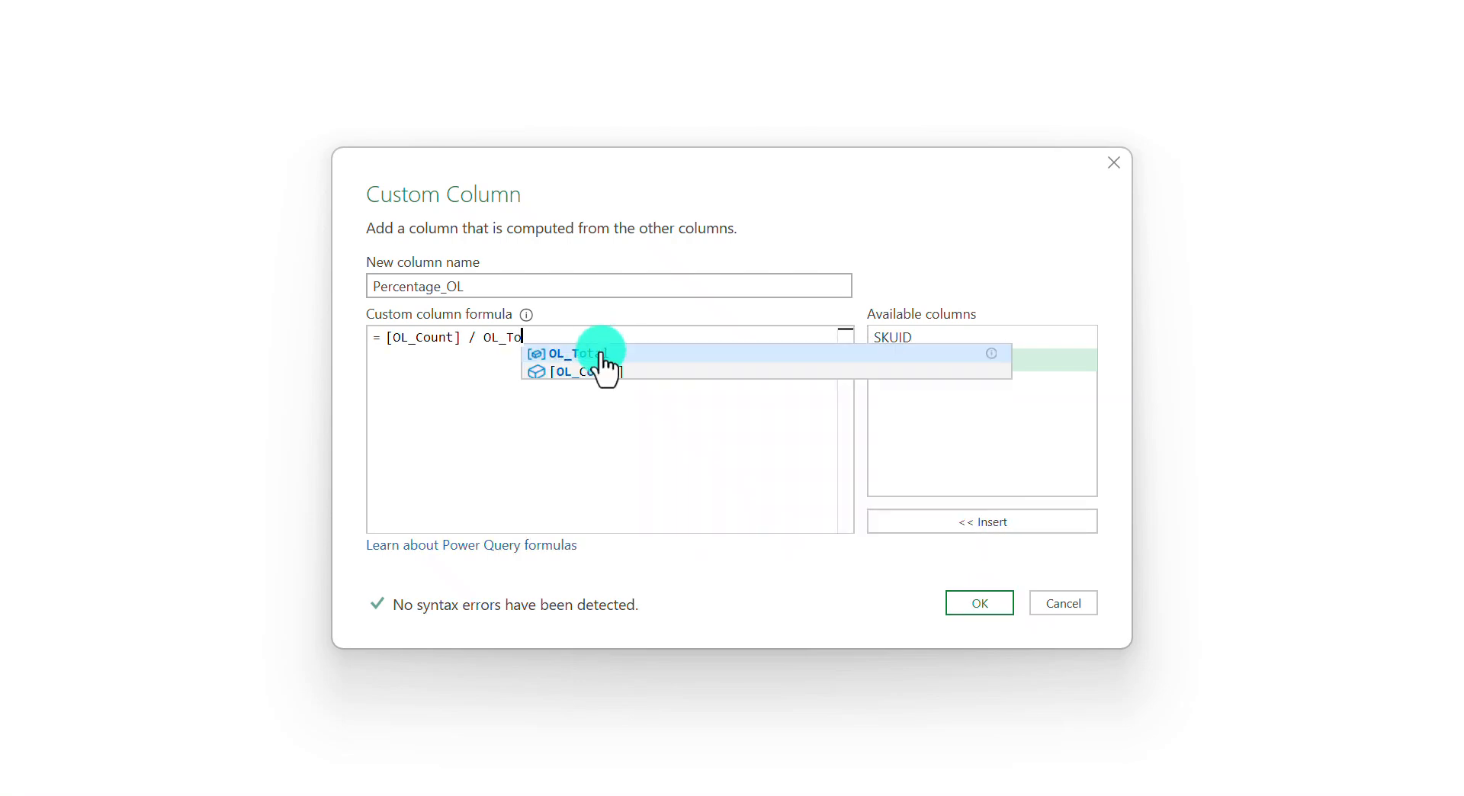
left_click(618, 353)
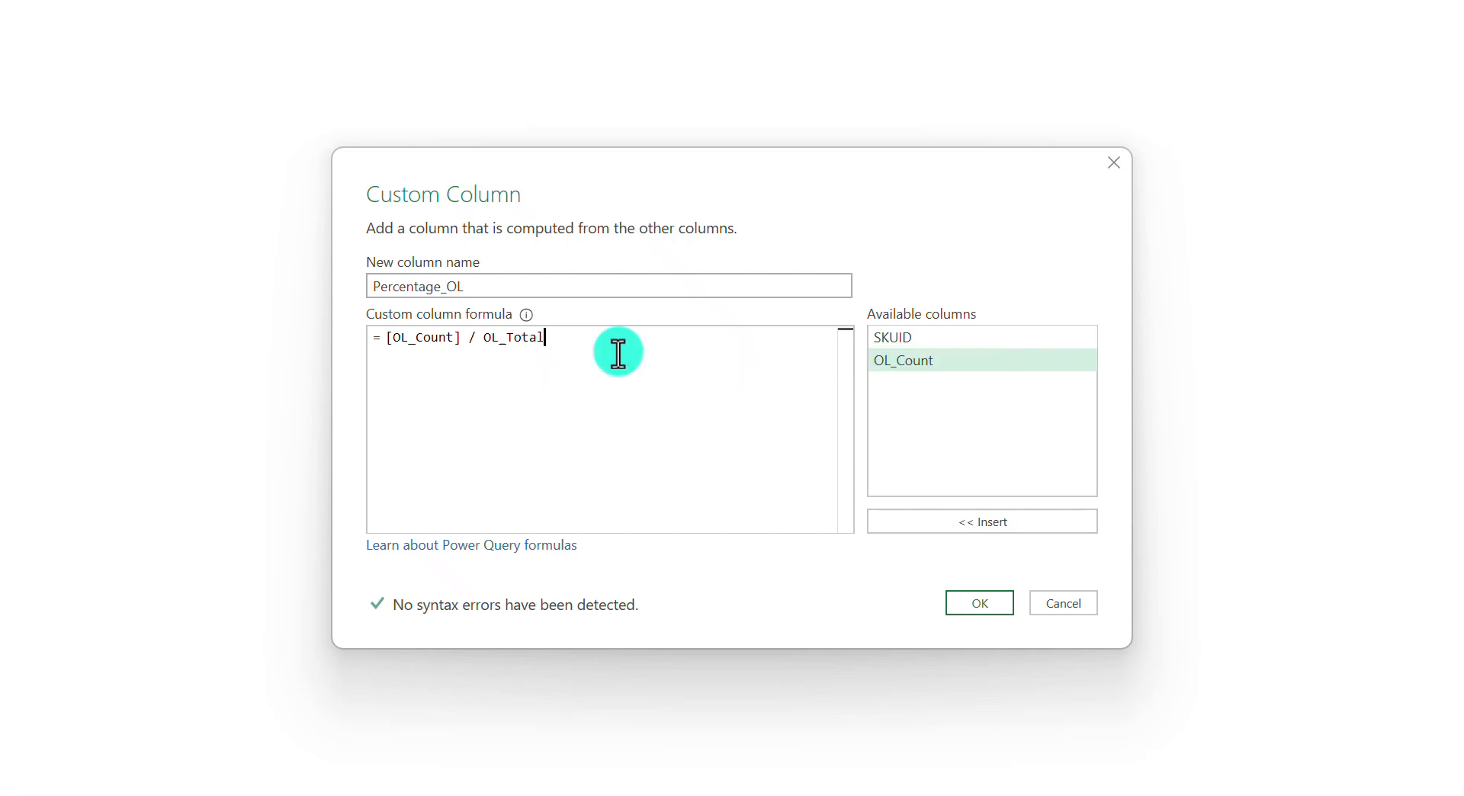
type(") ")
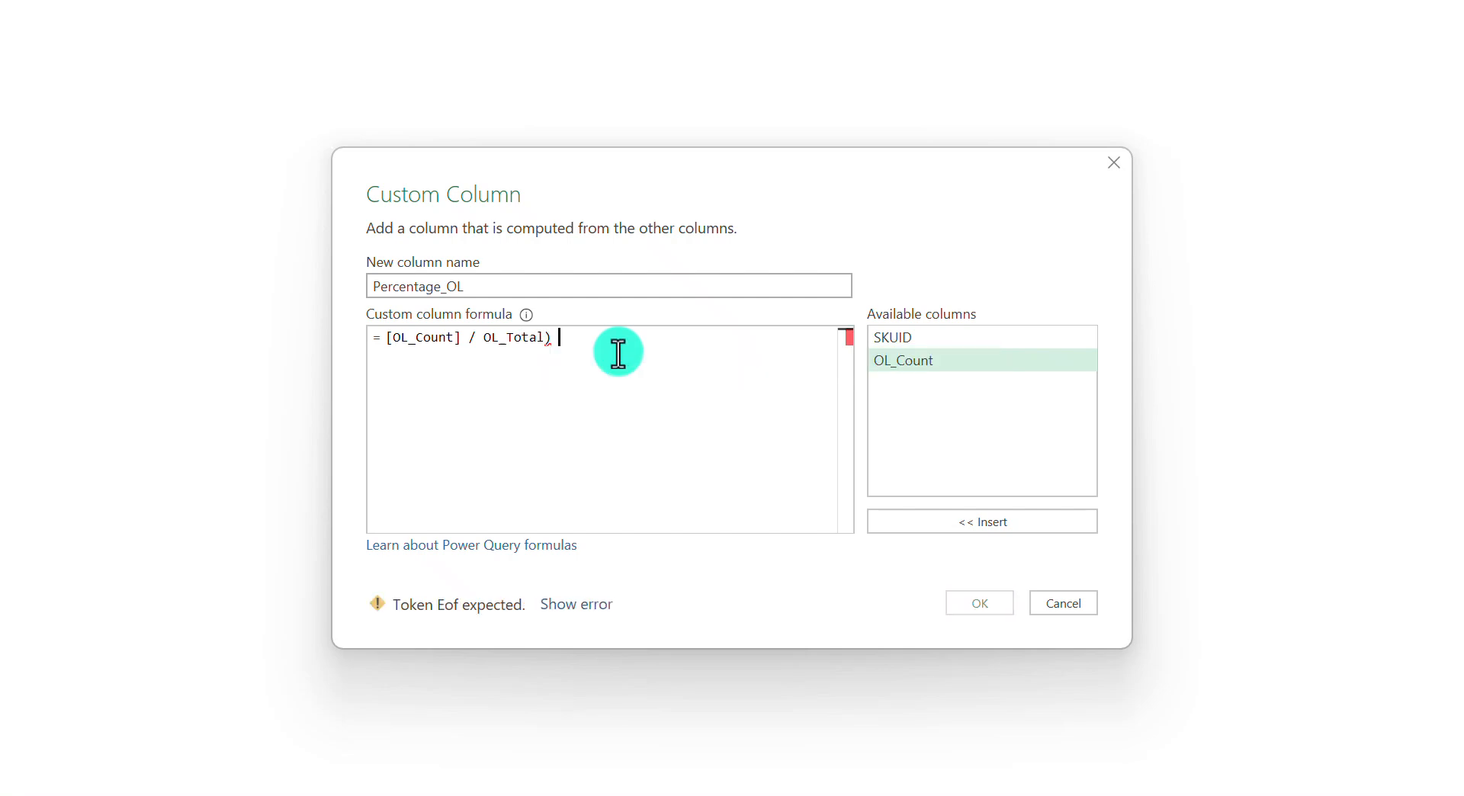
type("* 100")
left_click(386, 336)
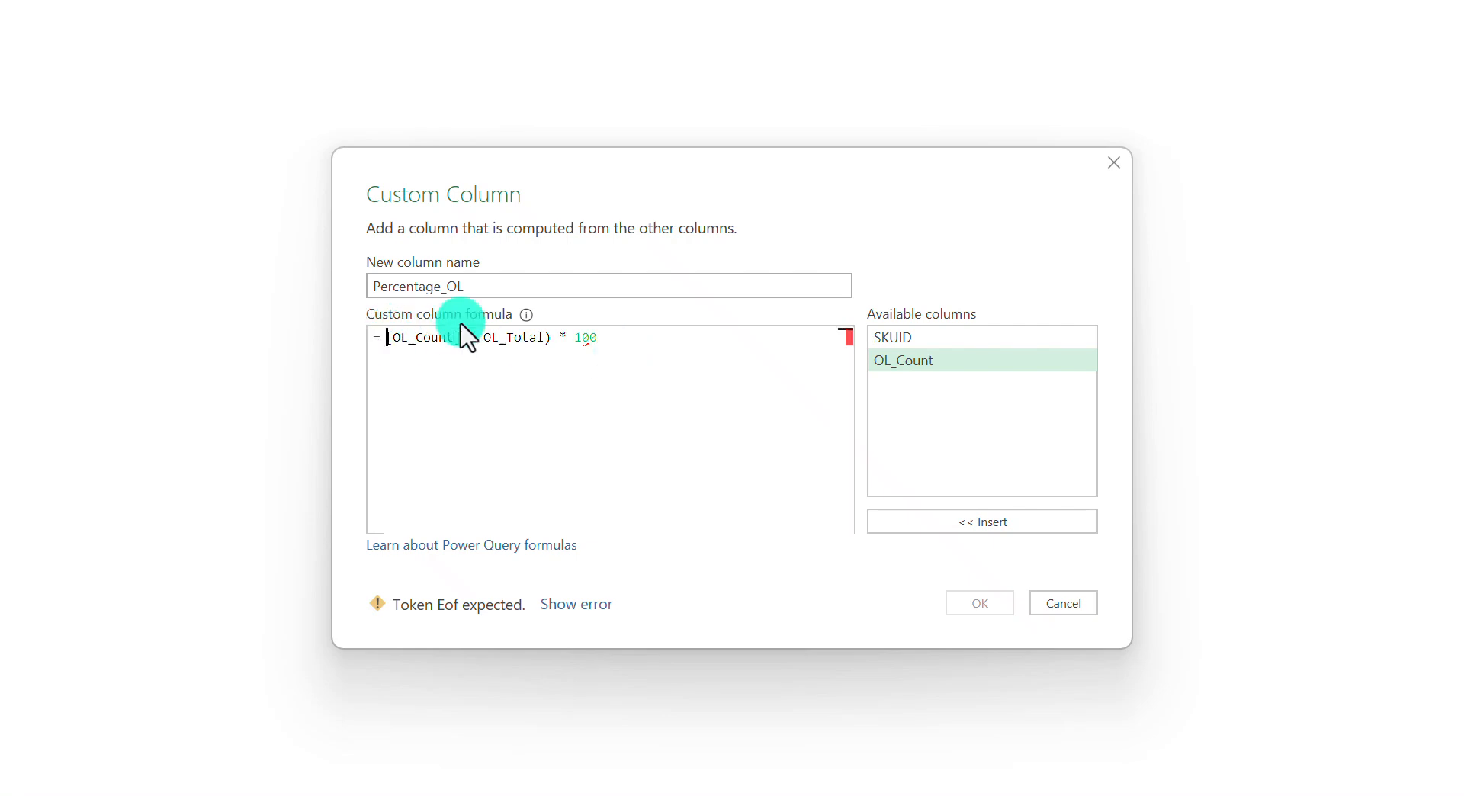
type("(")
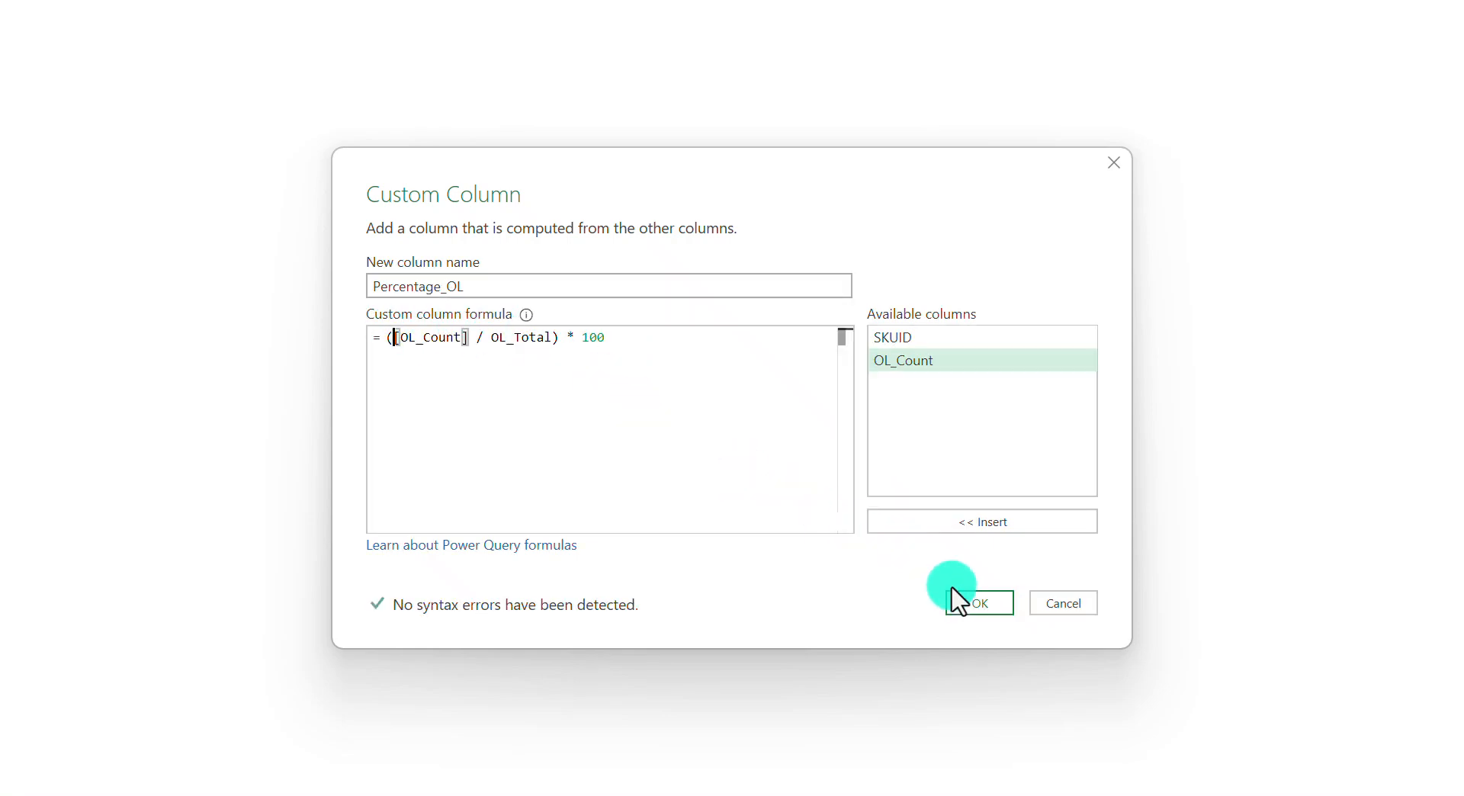
left_click(953, 601)
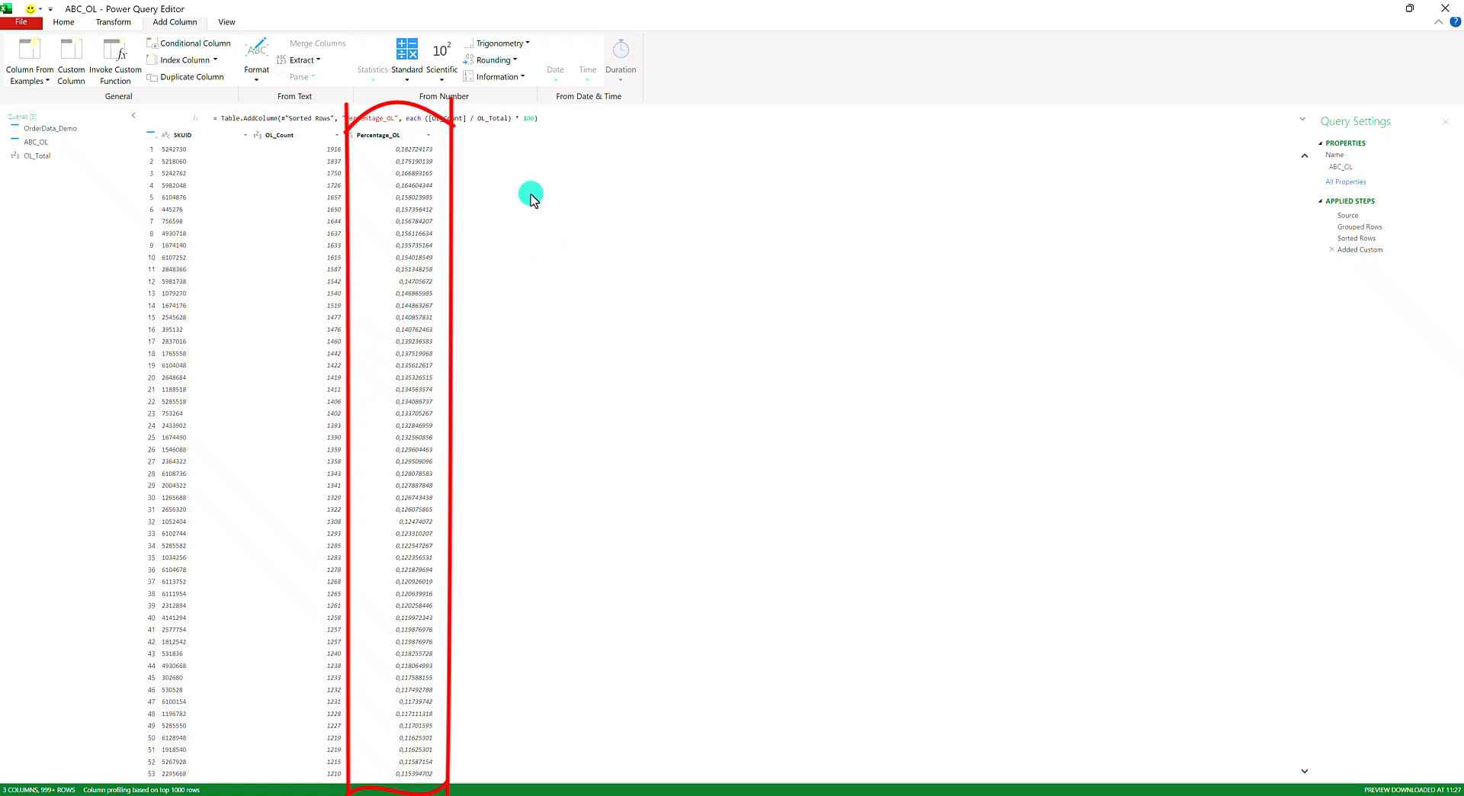
left_click(392, 137)
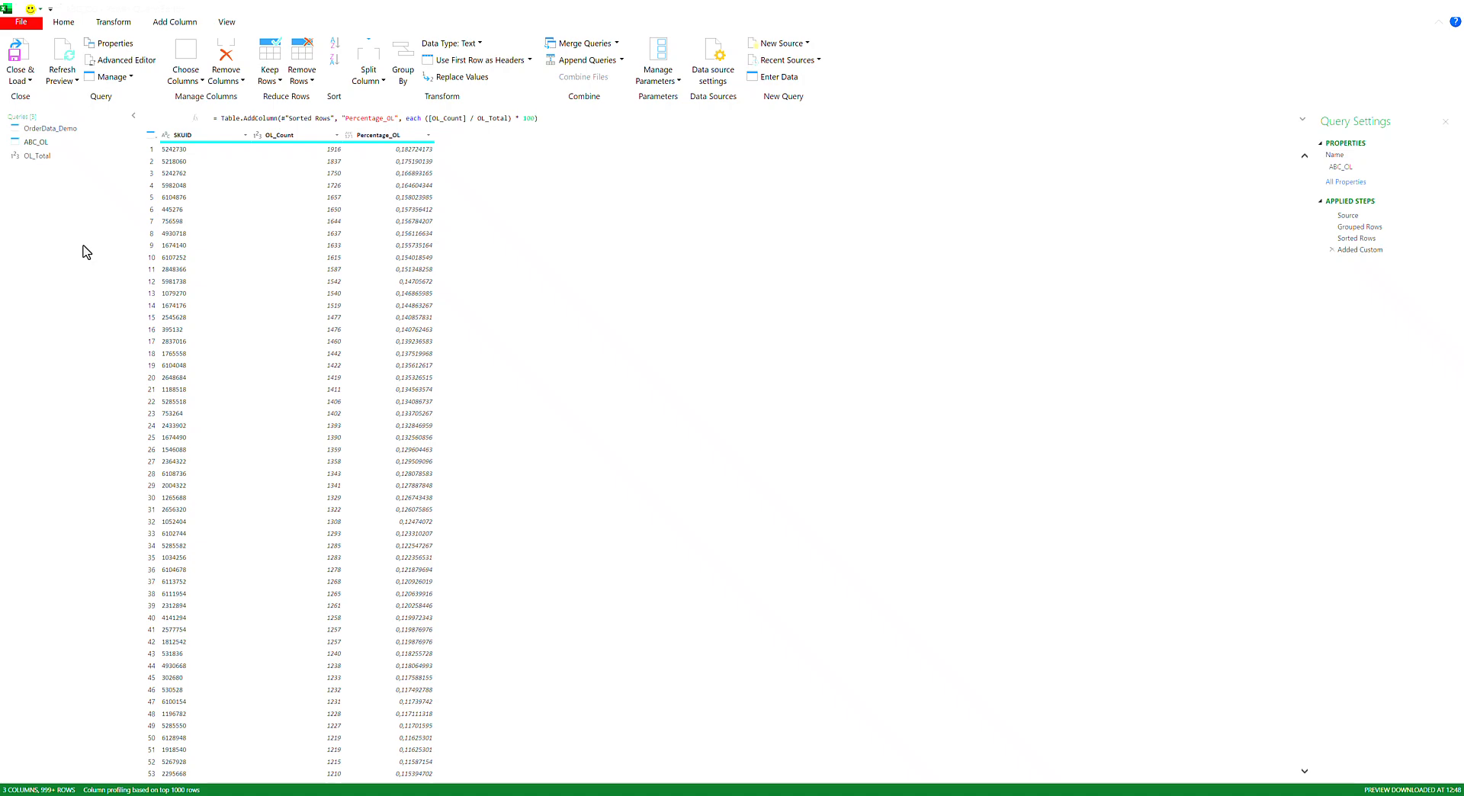
Create a new reference of the OrderData_Demo query and rename it SKU_Total.
left_click(84, 246)
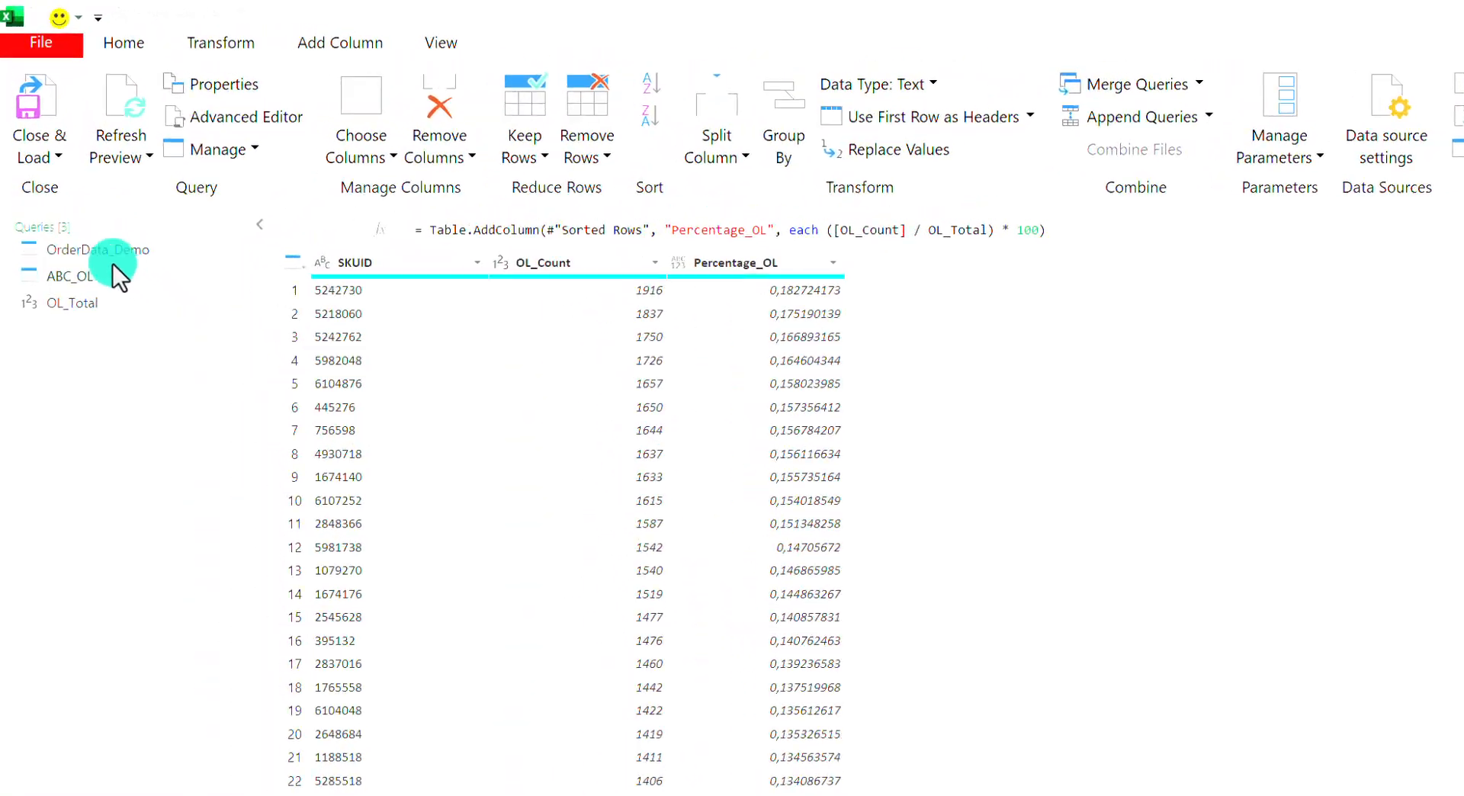
right_click(112, 261)
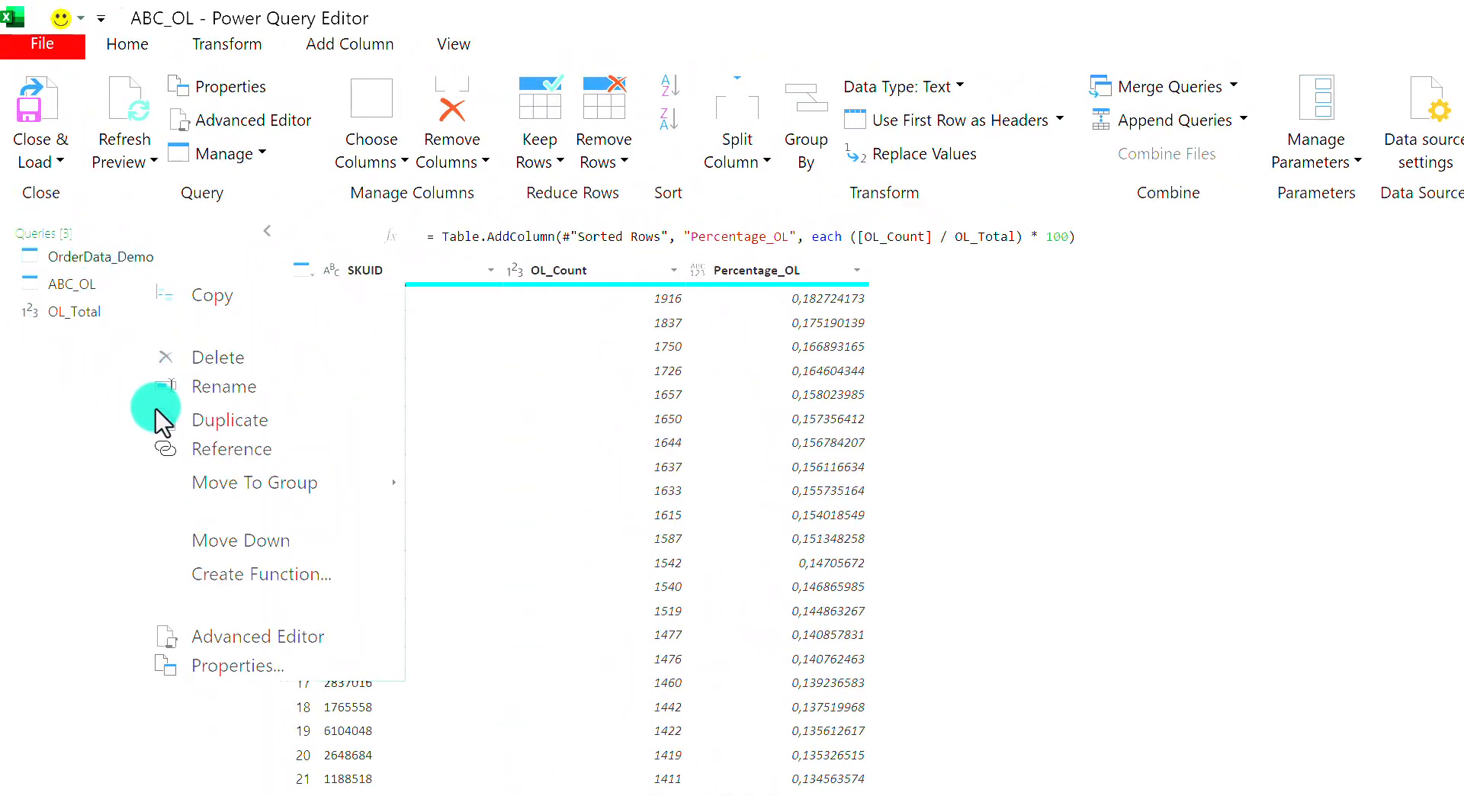
left_click(197, 457)
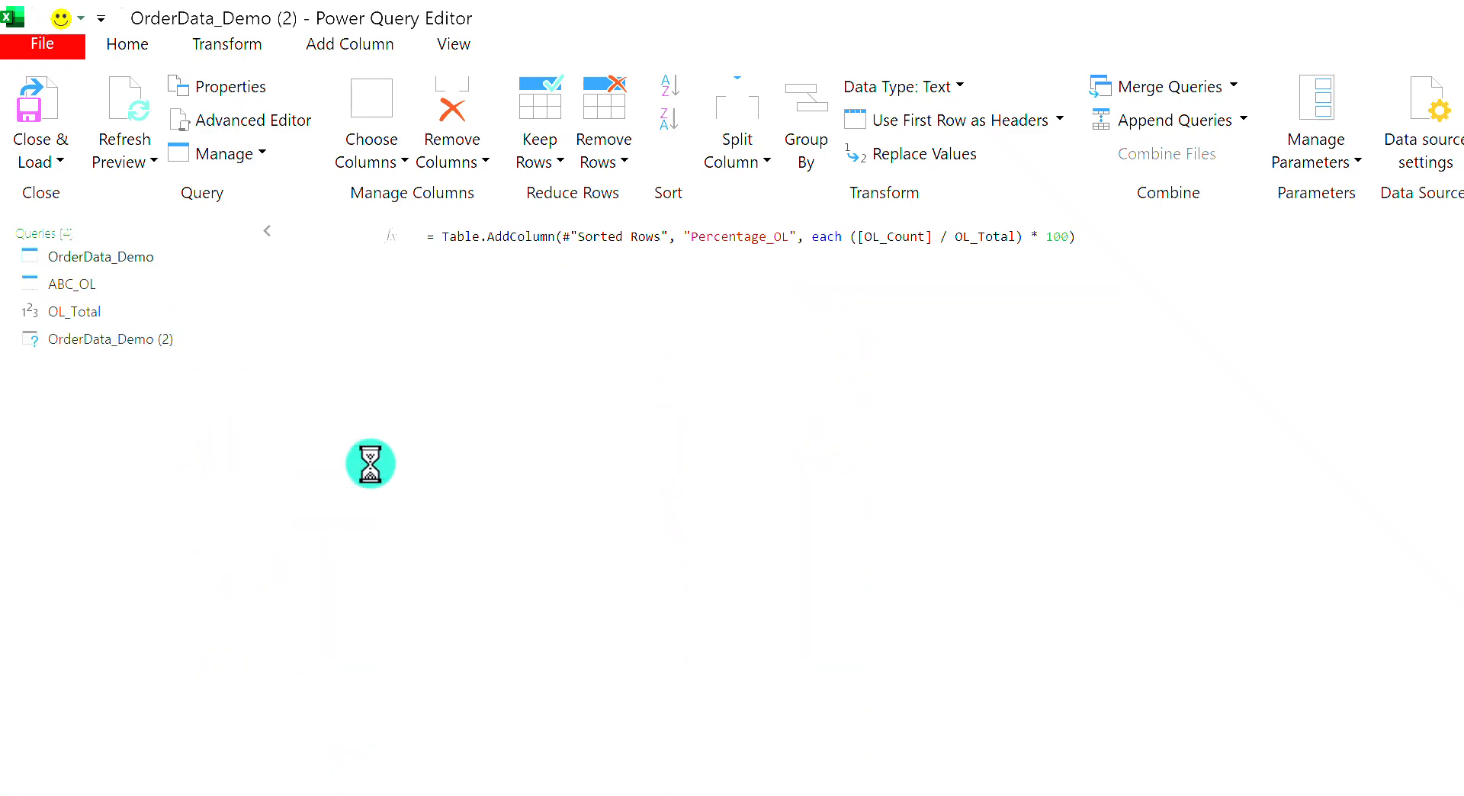
right_click(98, 338)
left_click(227, 480)
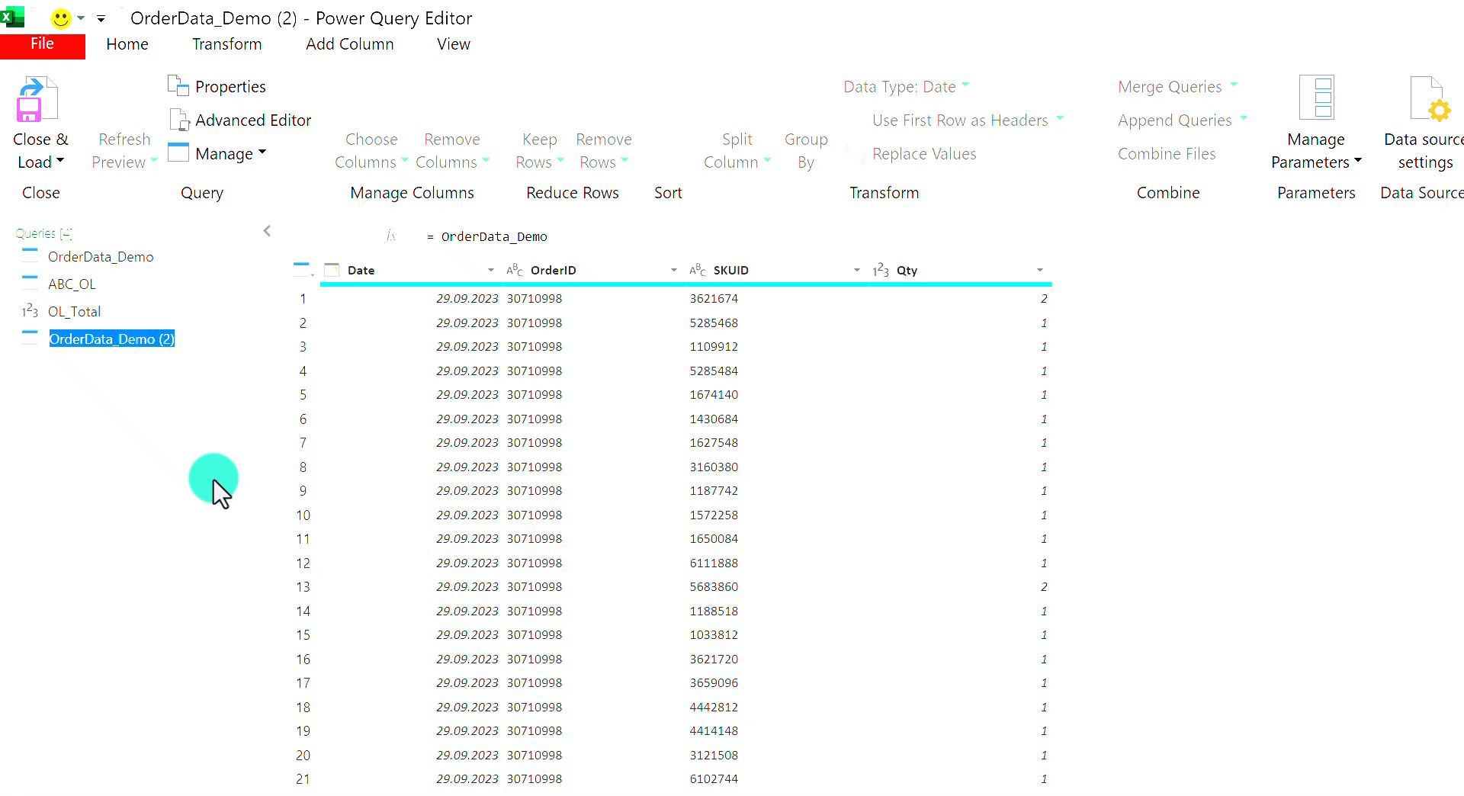
type("SKU_Total")
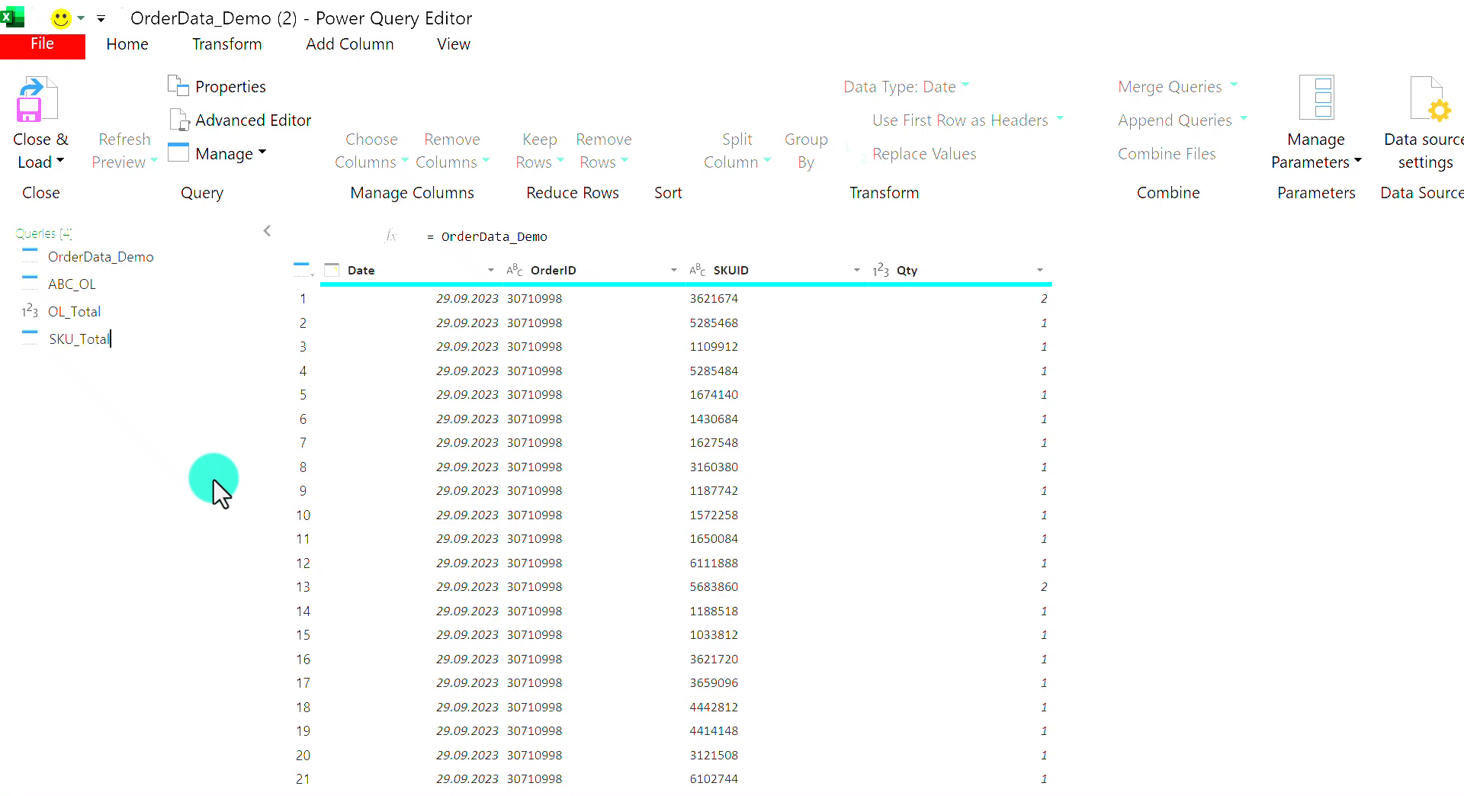
key("Return")
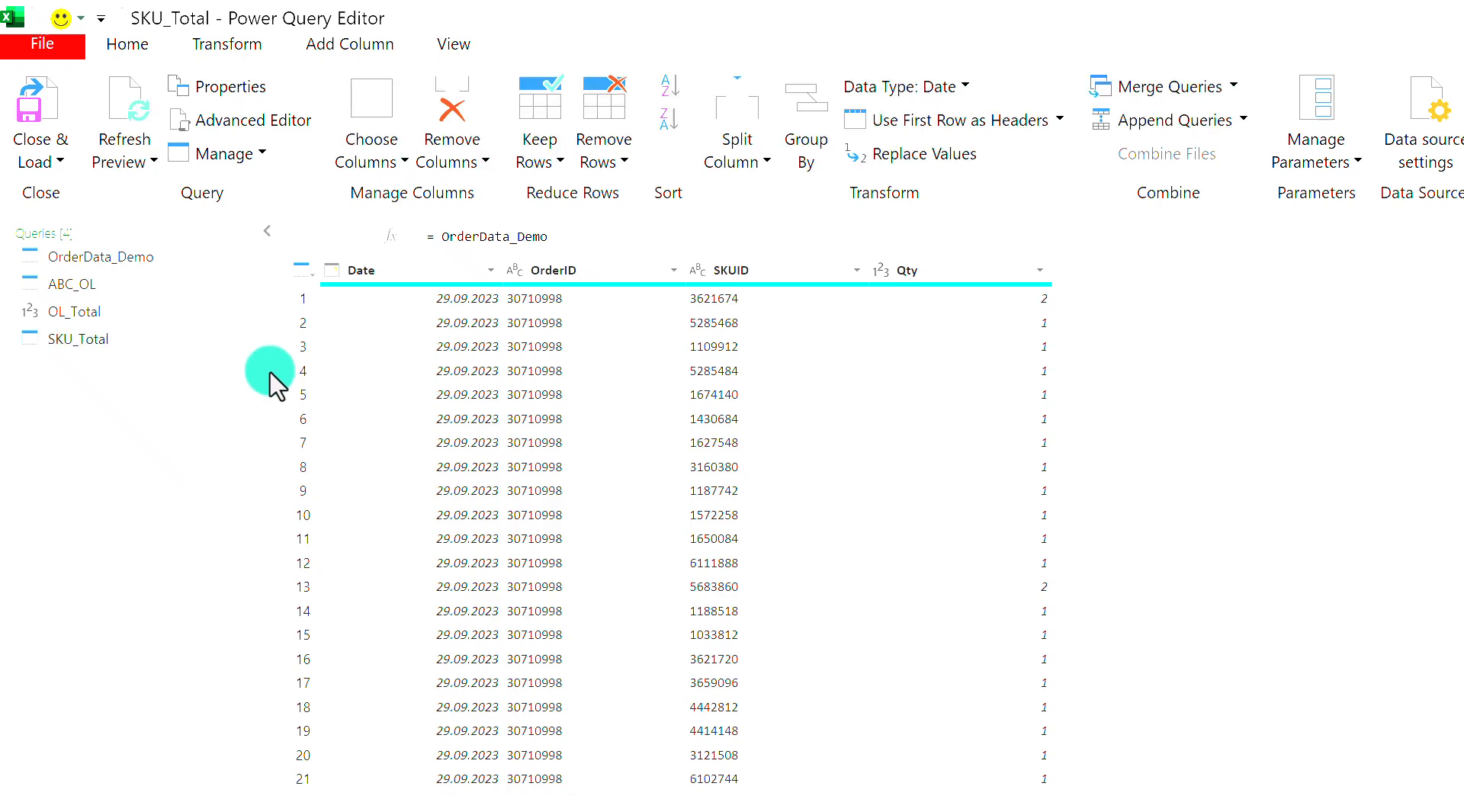
Reduce the SKU_Total query to a single number using the Count Distinct Values statistic on the SKUID column.
left_click(238, 52)
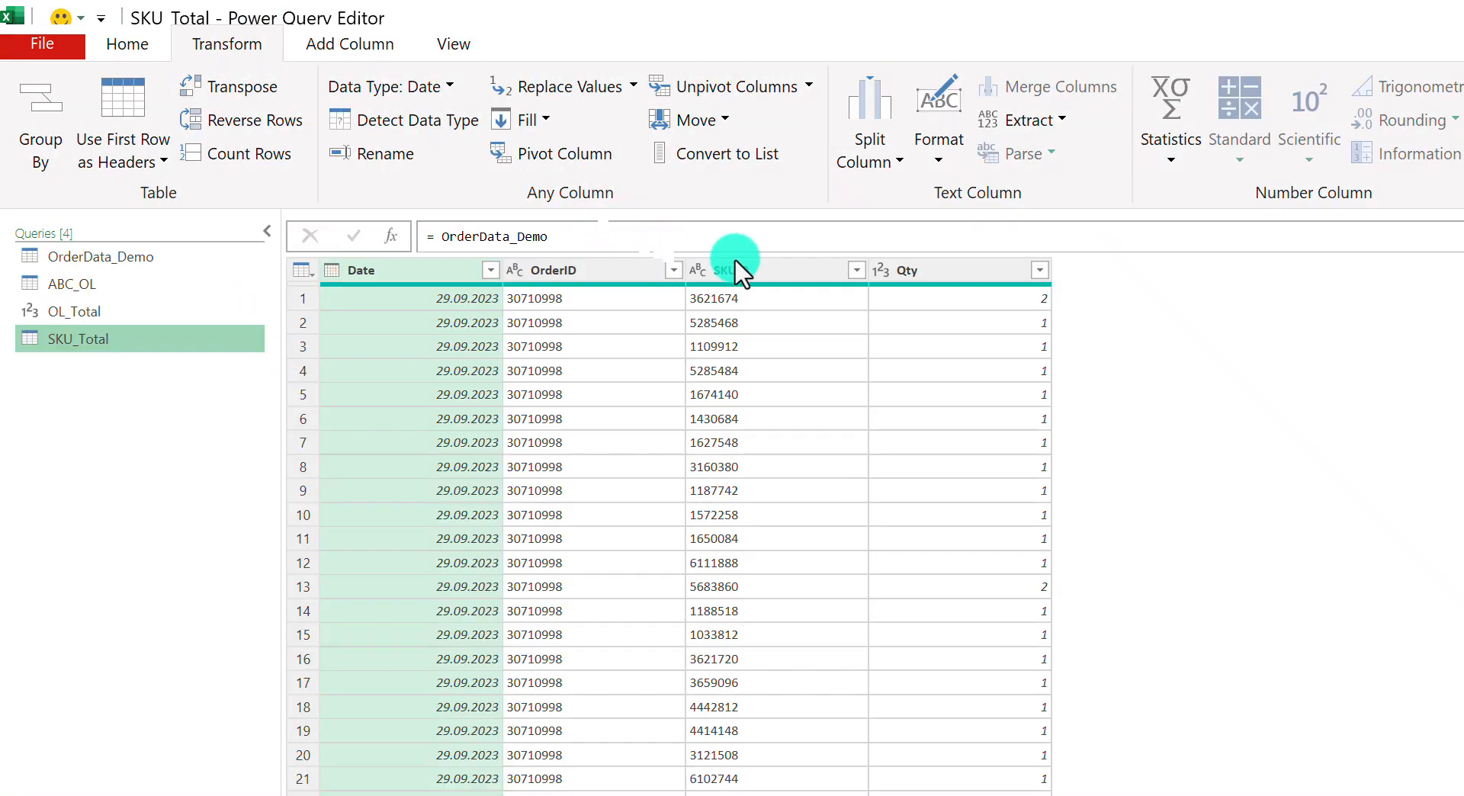
left_click(752, 273)
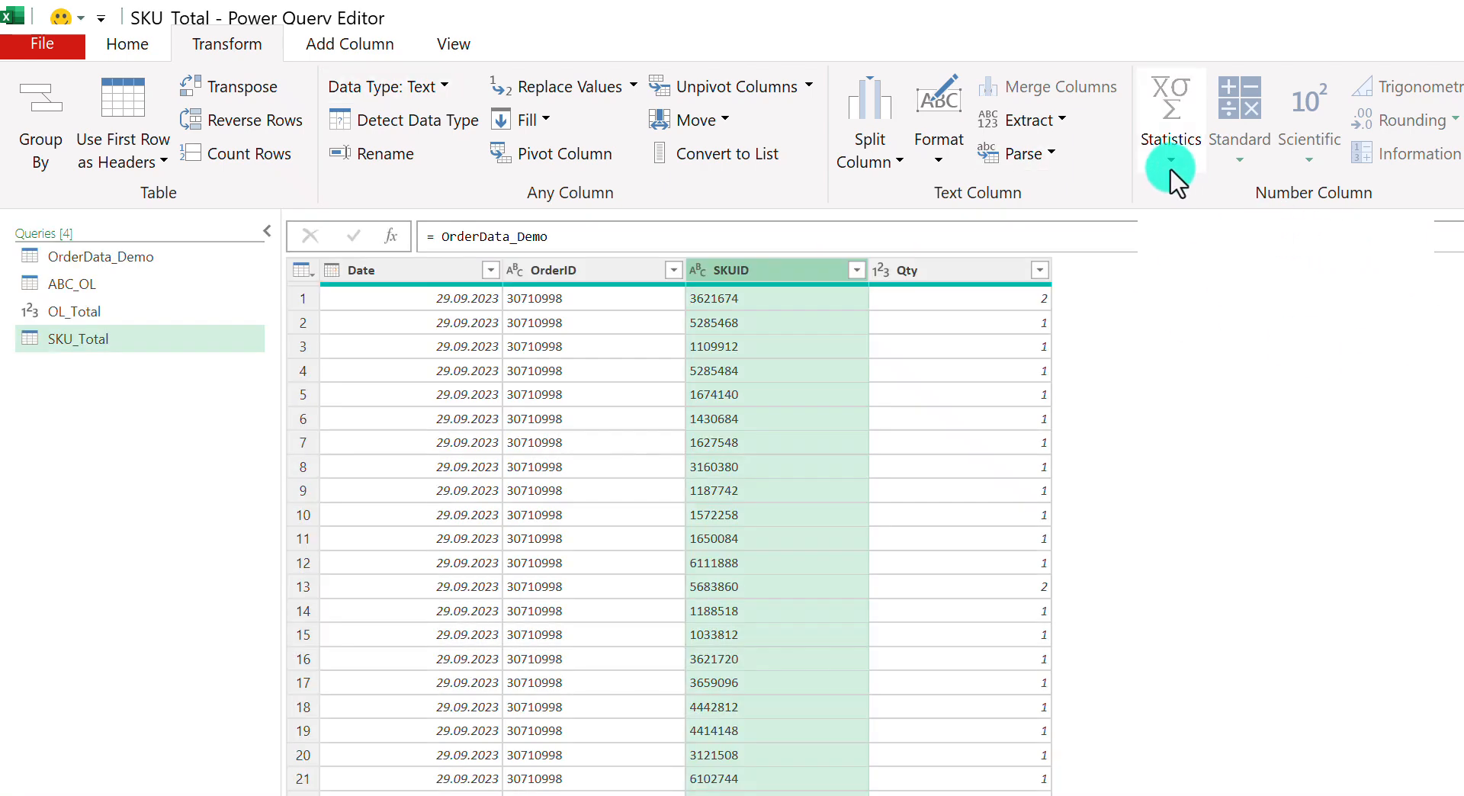
left_click(1170, 169)
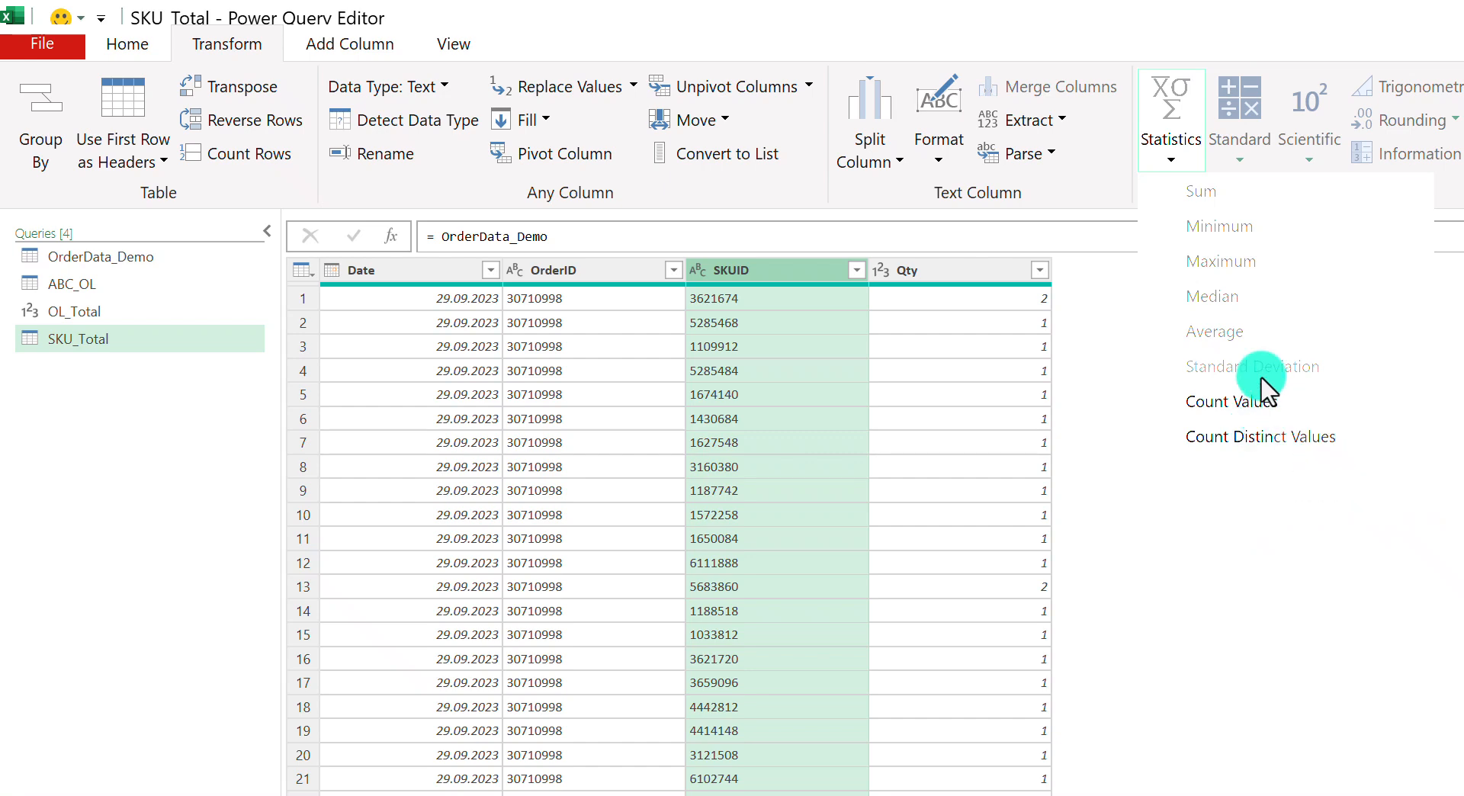
left_click(1239, 450)
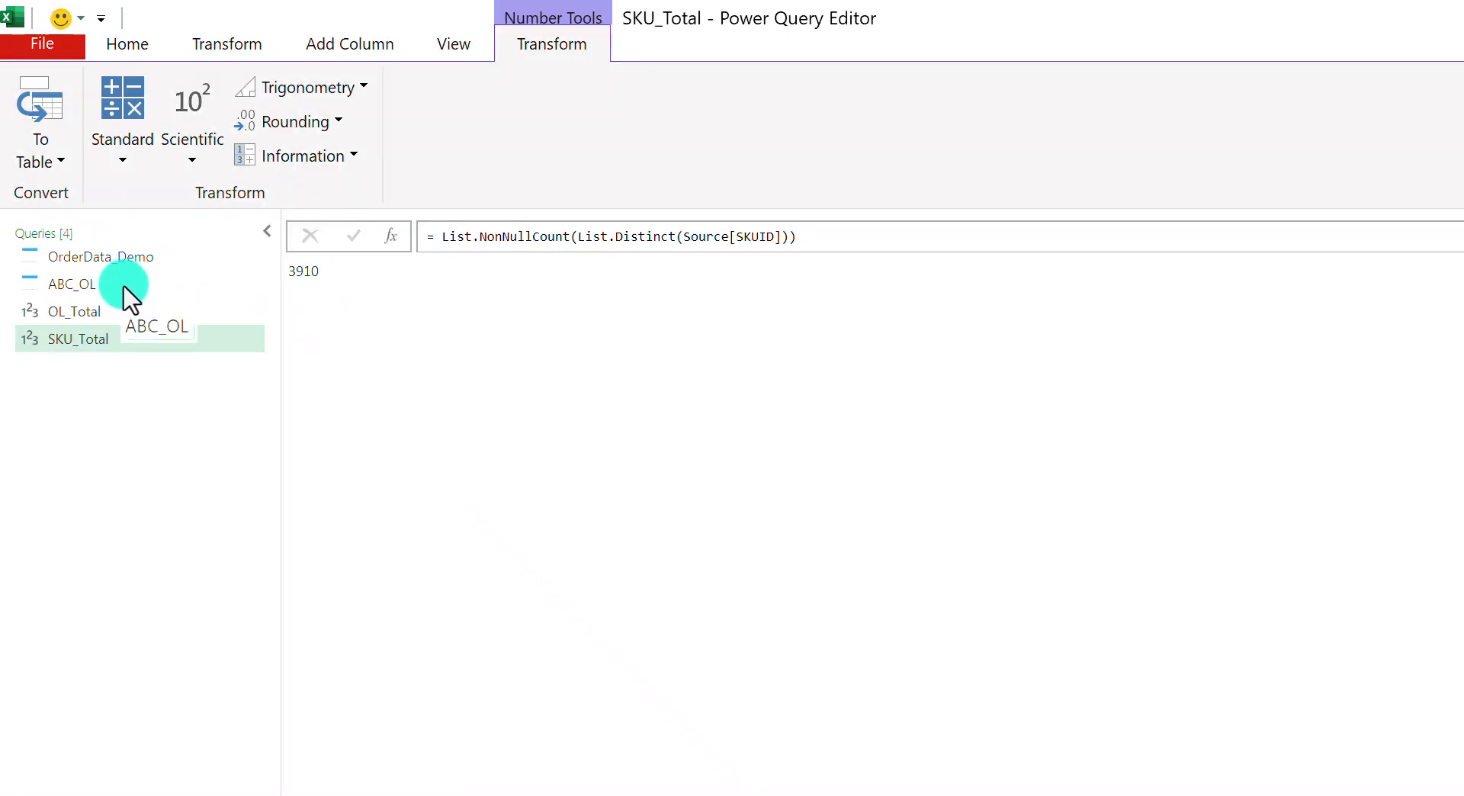
Start a custom column in the ABC_OL query and name it Percentage_SKUs.
left_click(125, 288)
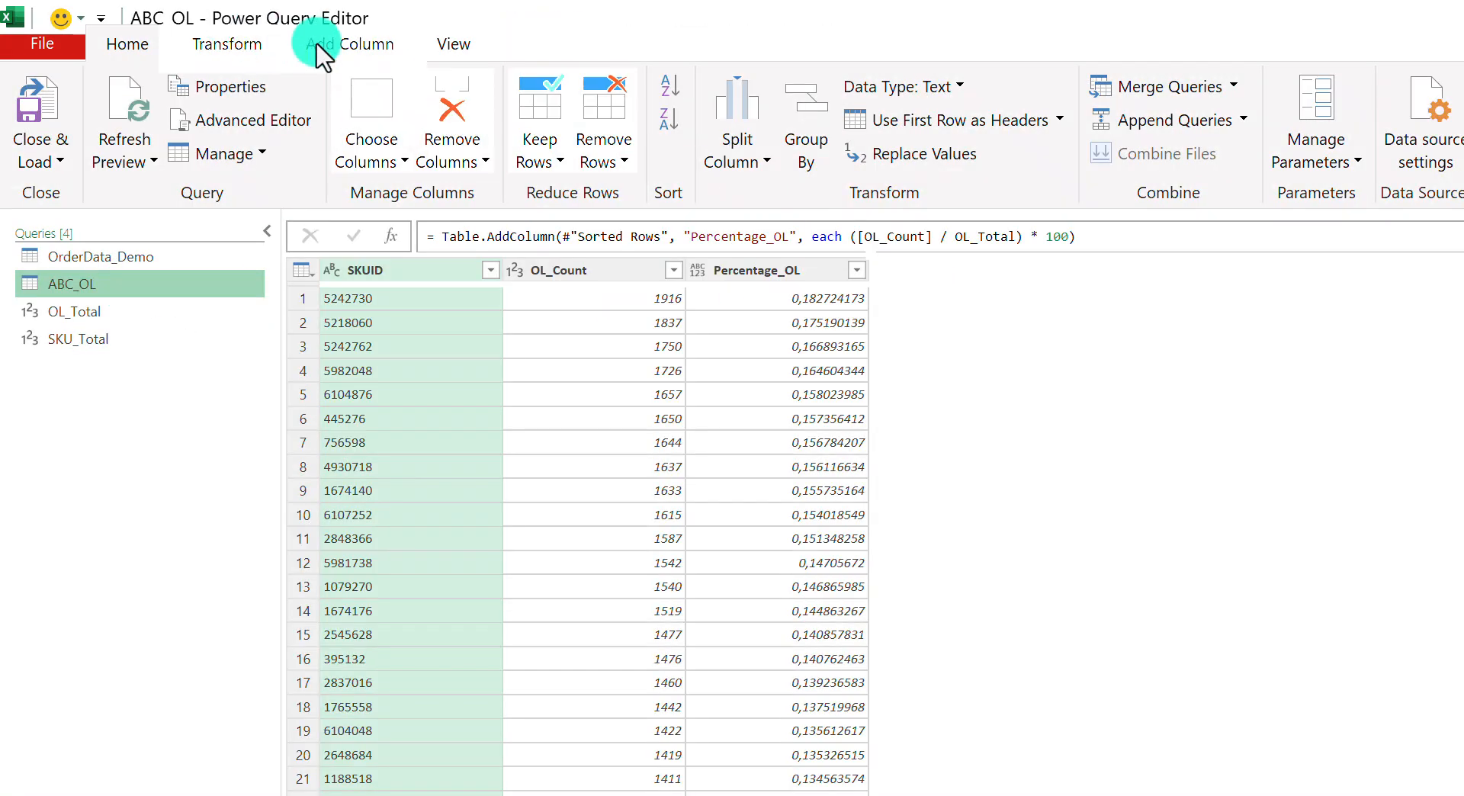
left_click(348, 46)
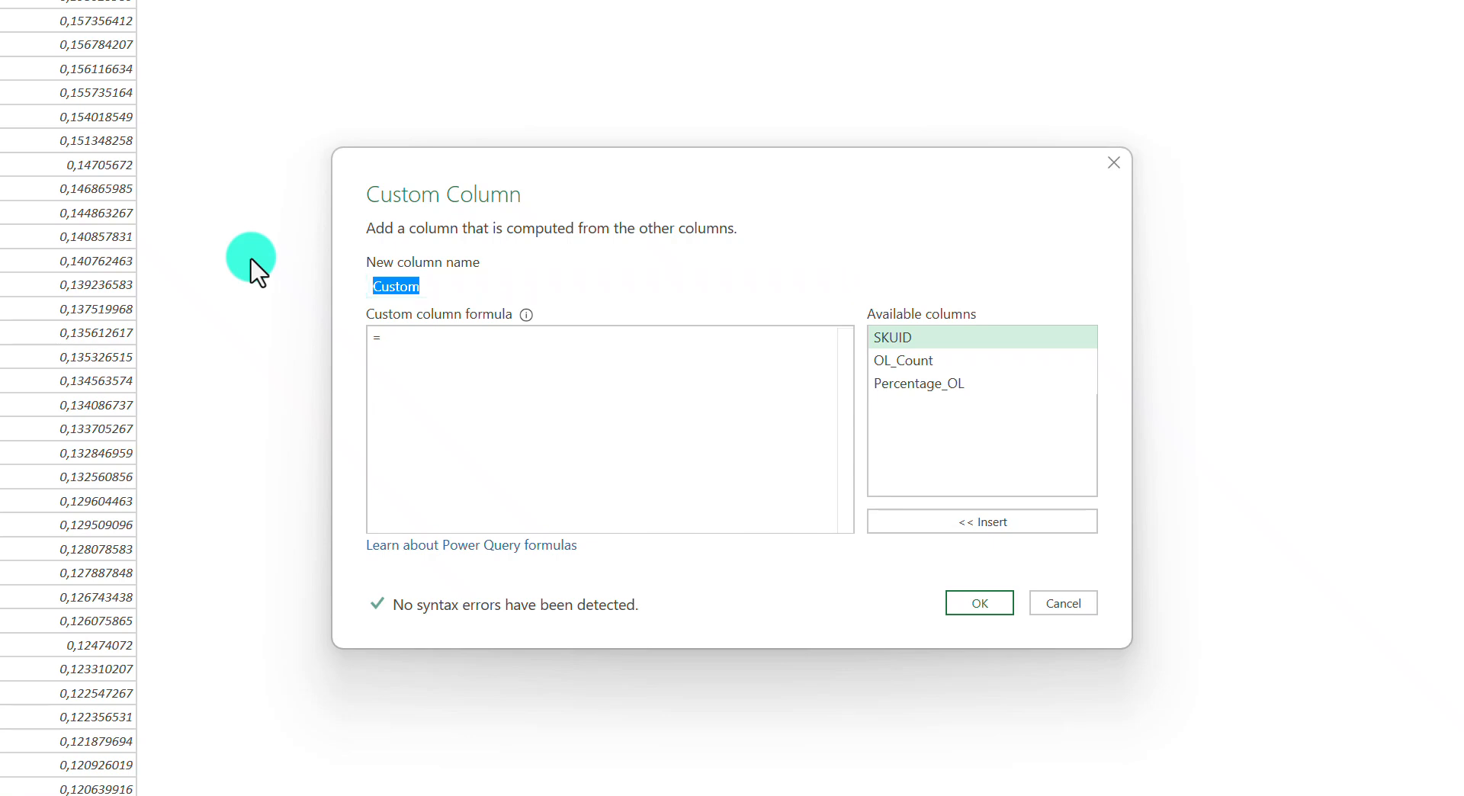
type("Percentage_SKUs")
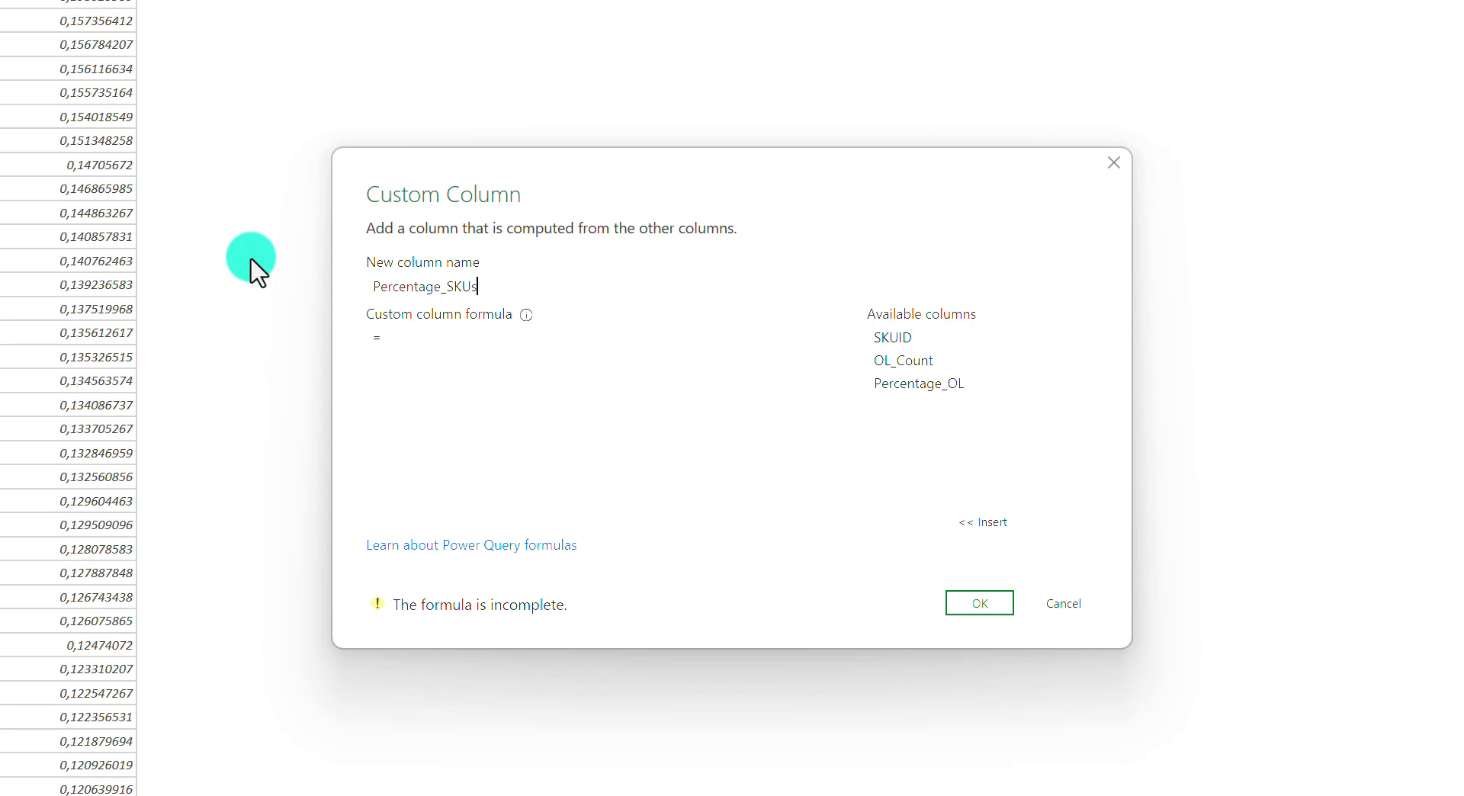
Define the Percentage_SKUs formula as 100 * (1 / SKU_Total) and add the column to the query.
left_click(466, 333)
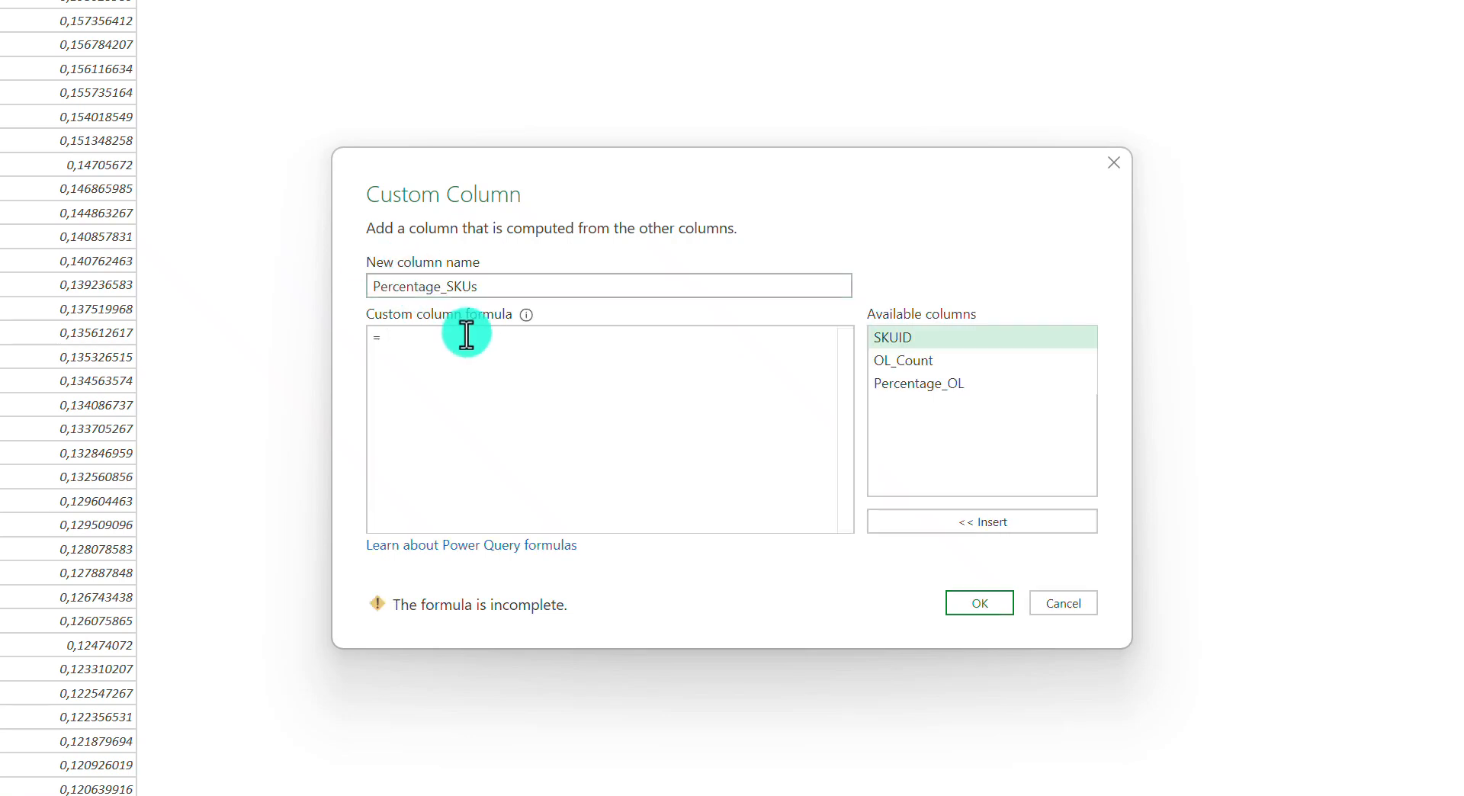
type("1 /")
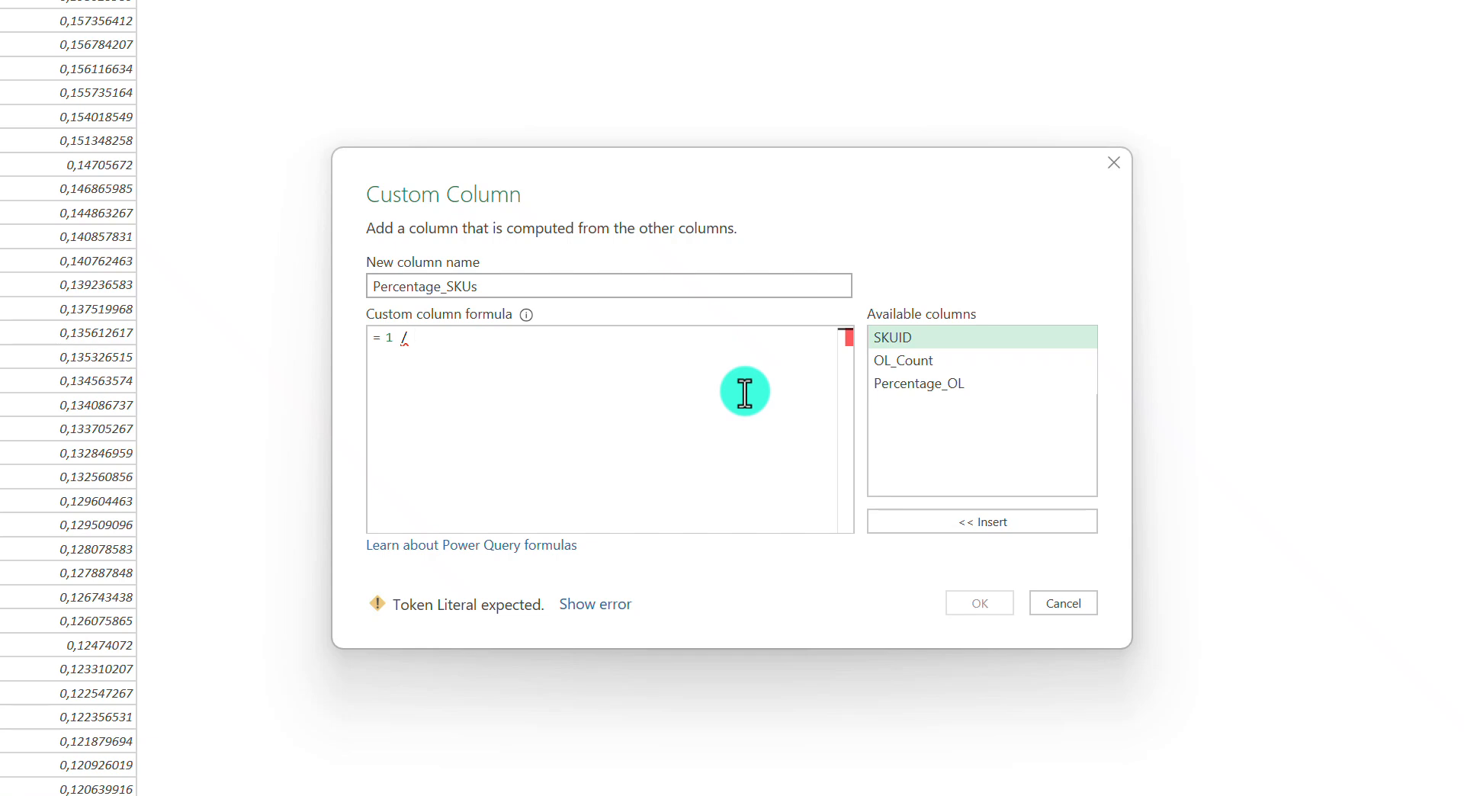
type("SKU")
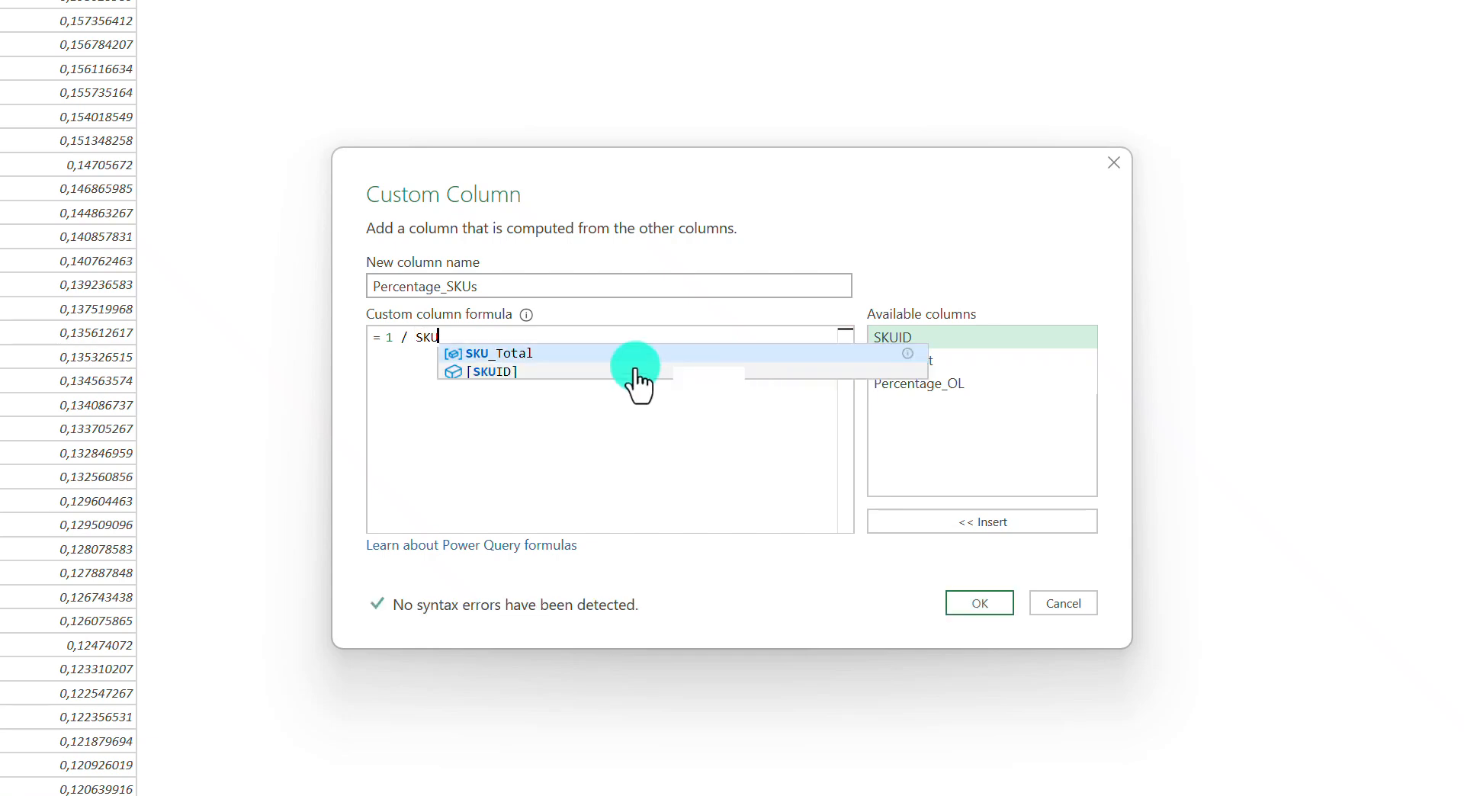
left_click(507, 352)
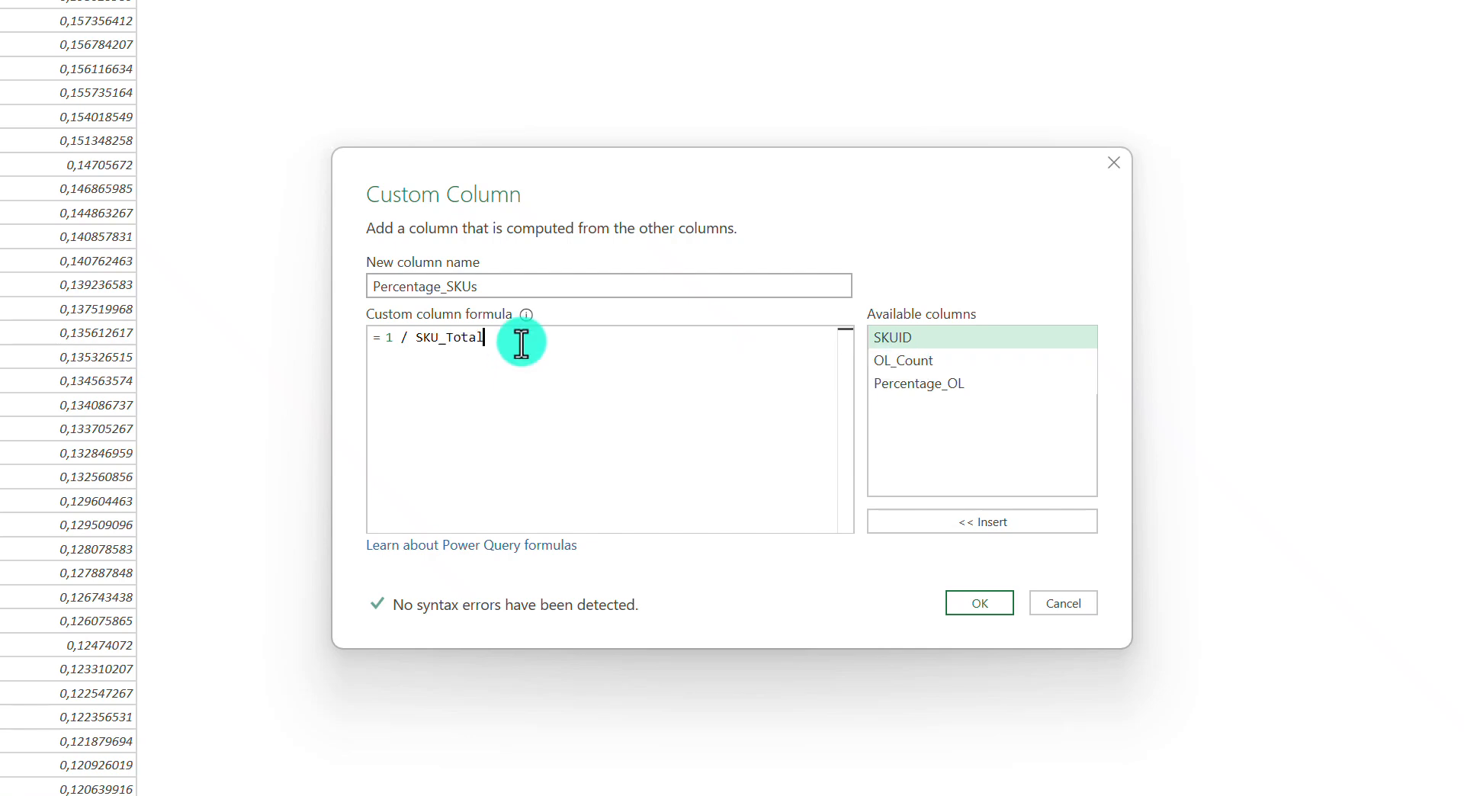
type(")")
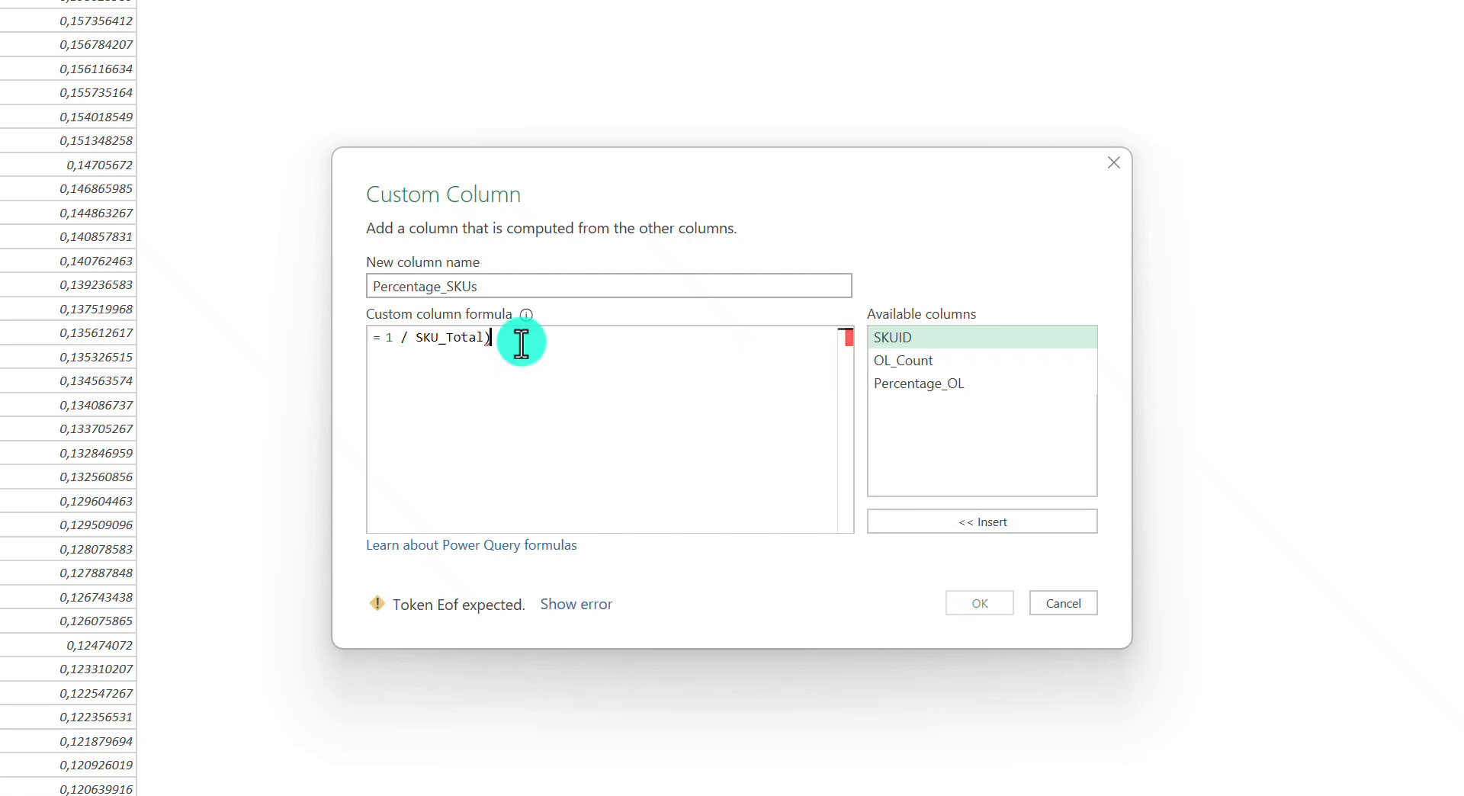
left_click(387, 343)
type("^1")
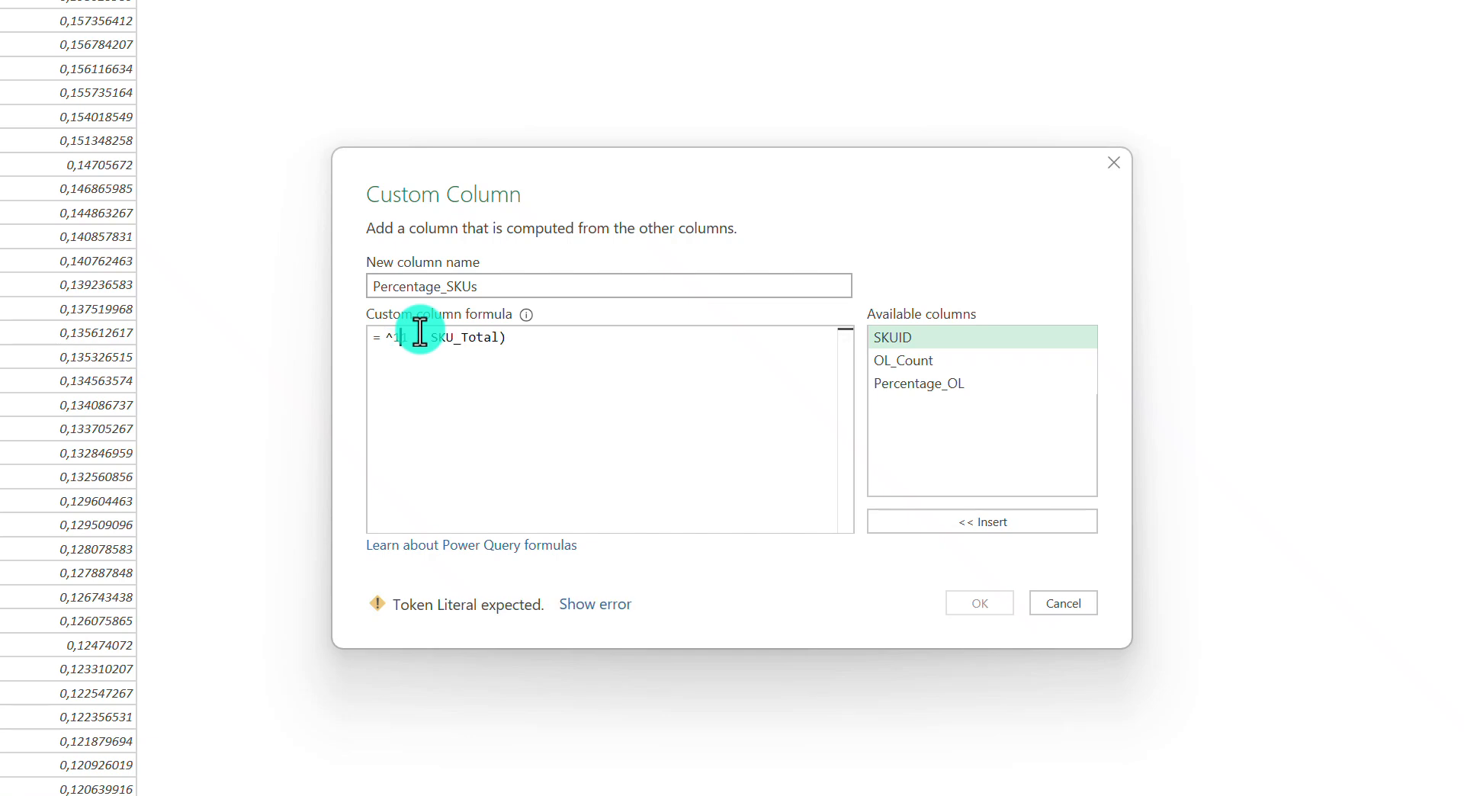
key("BackSpace")
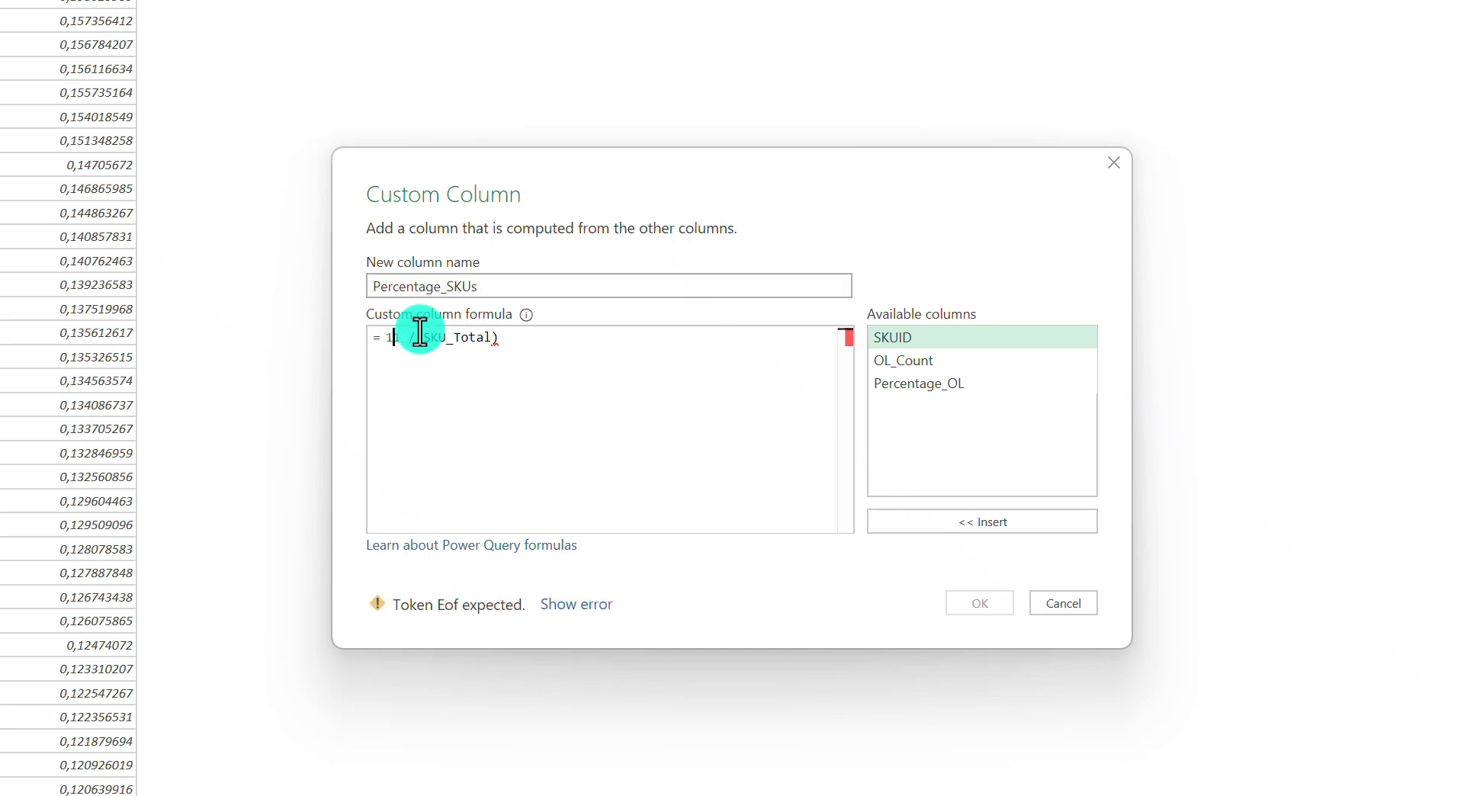
type("00 * (")
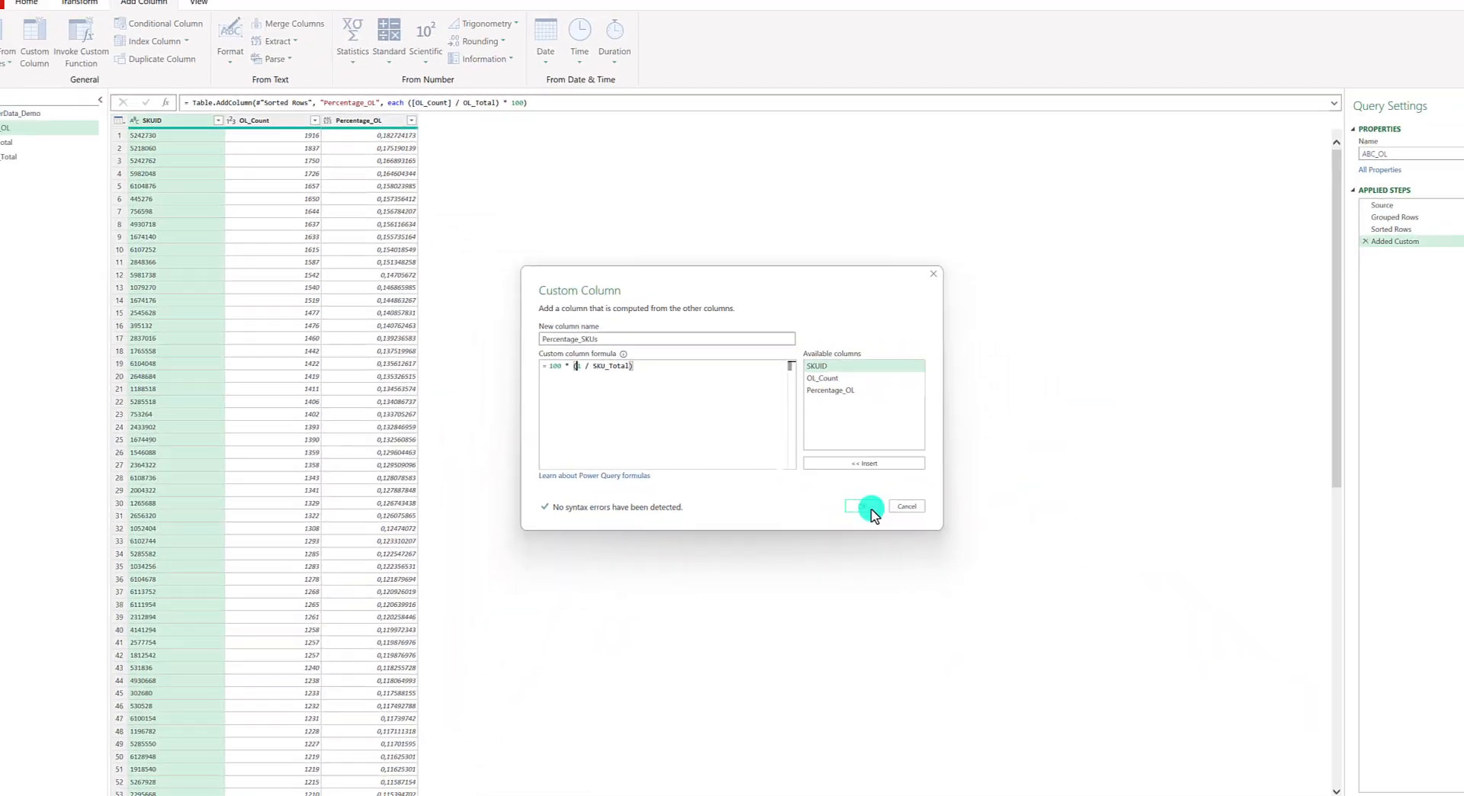
left_click(980, 603)
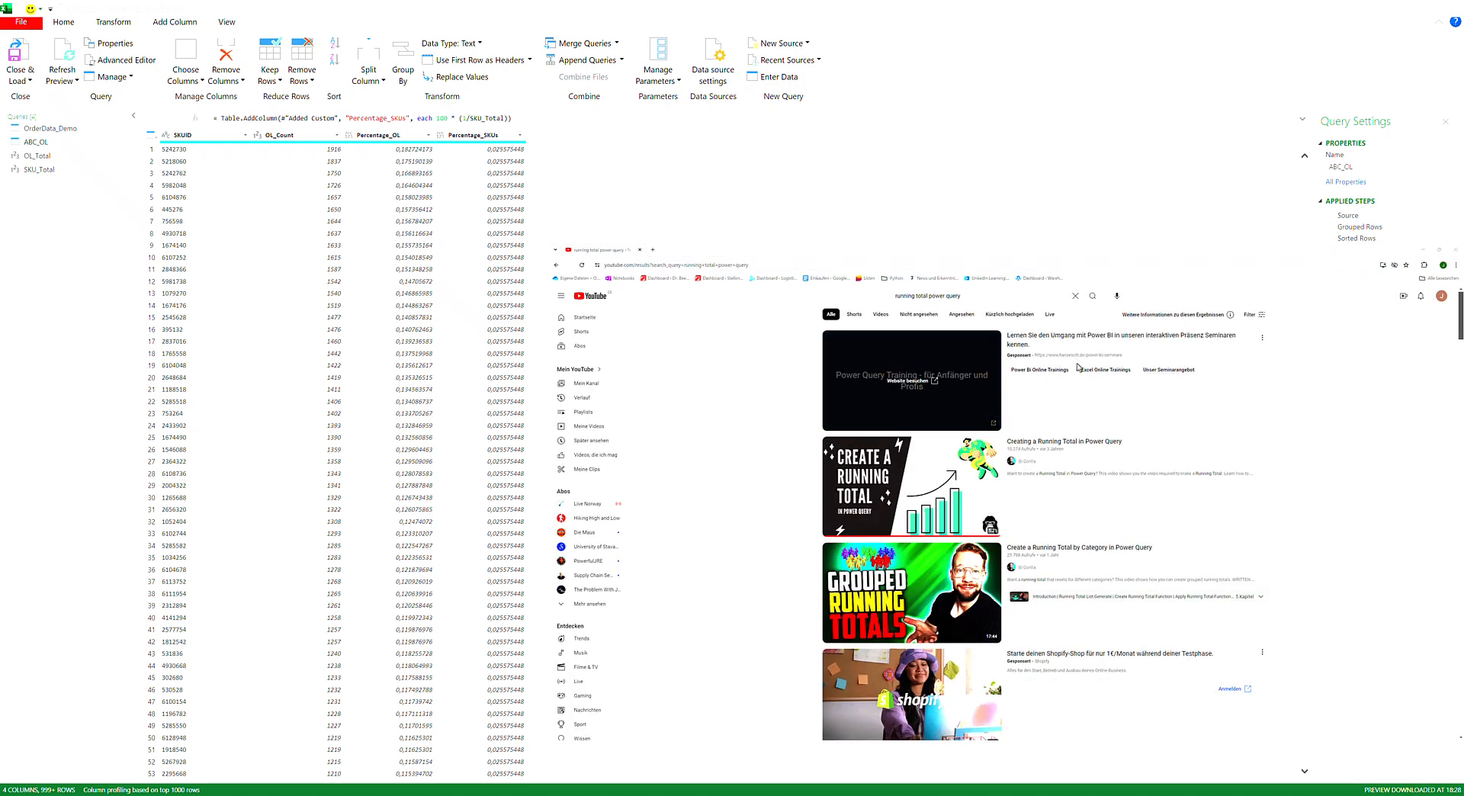
Browse the YouTube search results for "running total power query" tutorials.
scroll(1079, 367, "down", 5)
scroll(1077, 371, "down", 10)
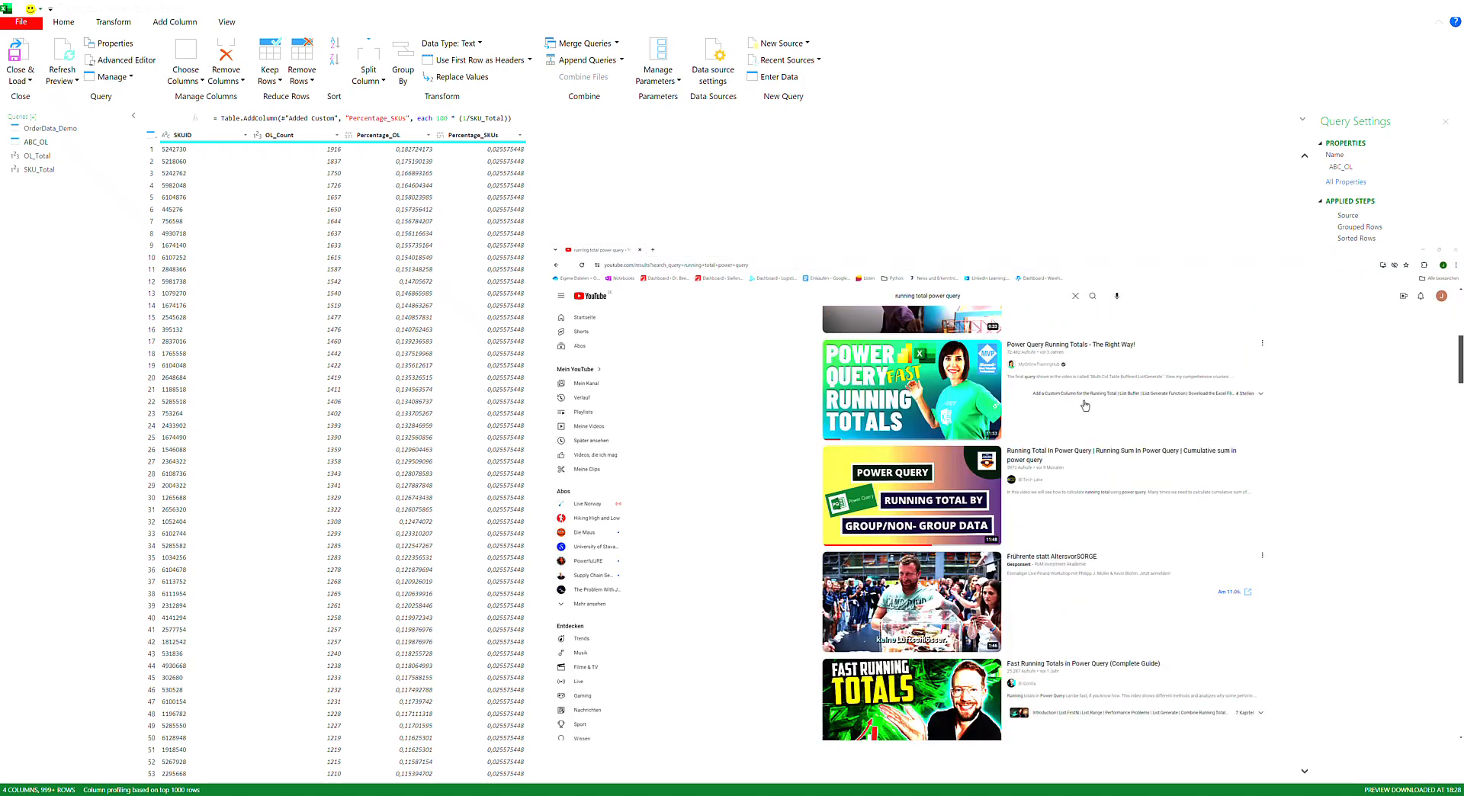
scroll(1086, 405, "down", 5)
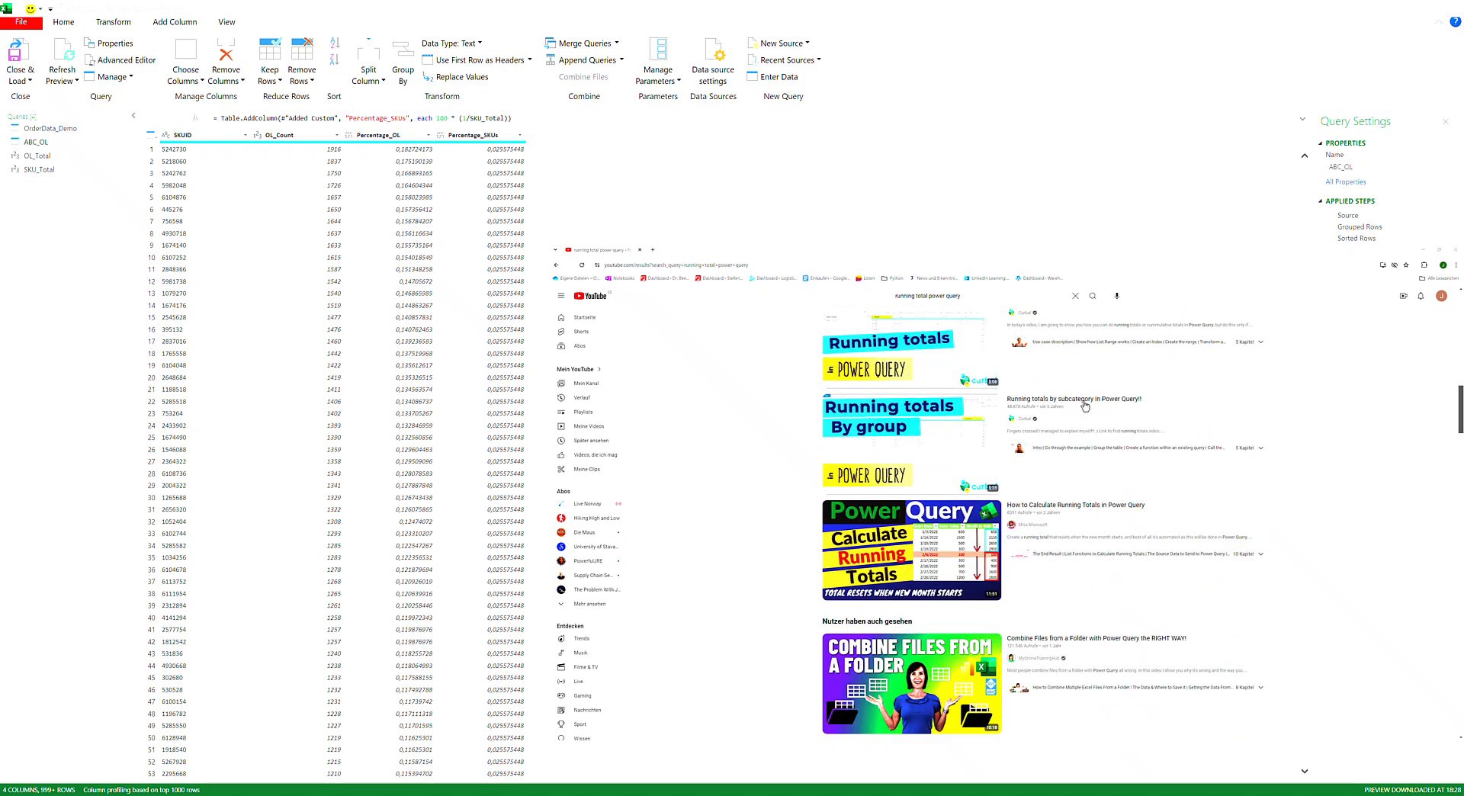
scroll(1085, 405, "down", 2)
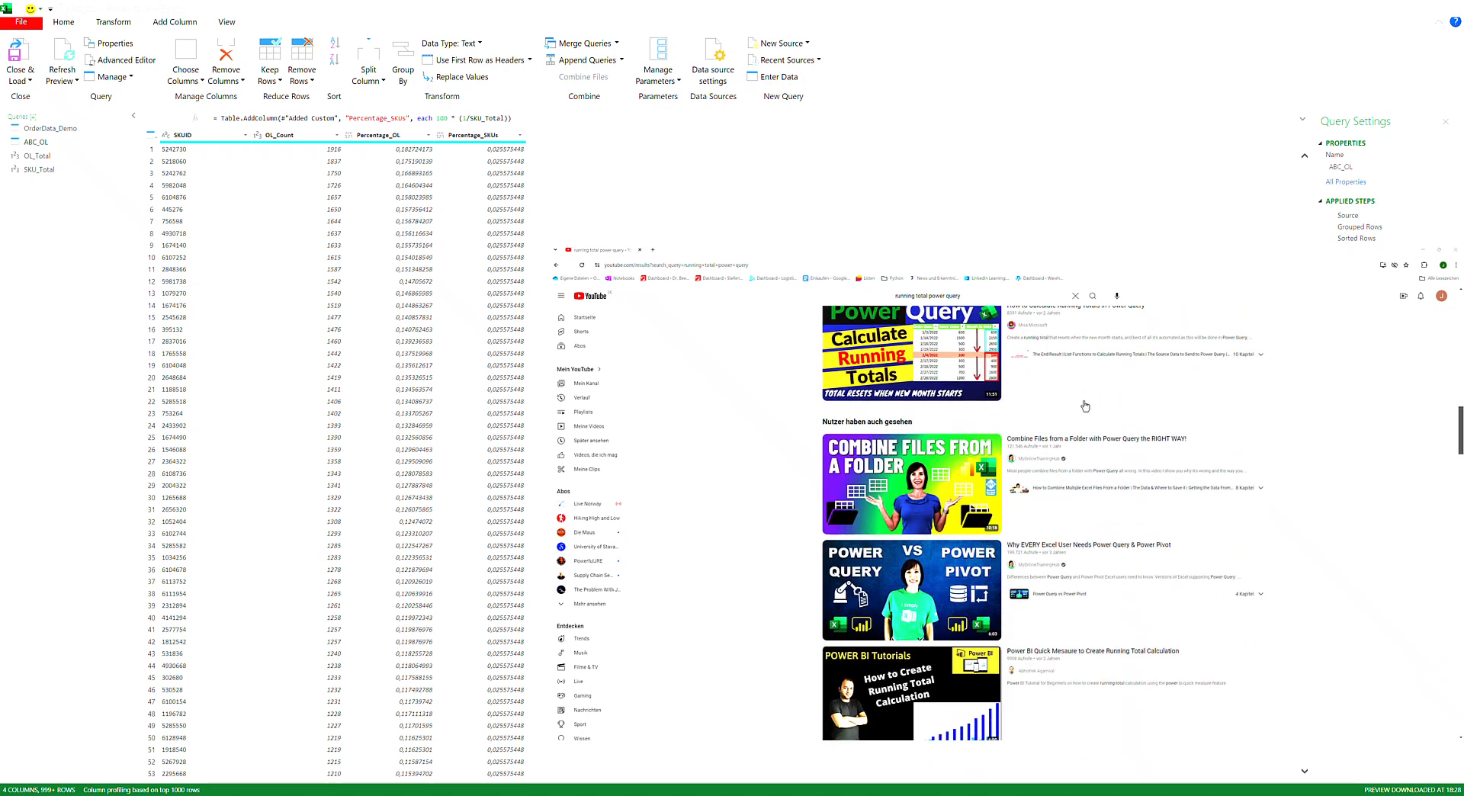
scroll(1085, 406, "down", 2)
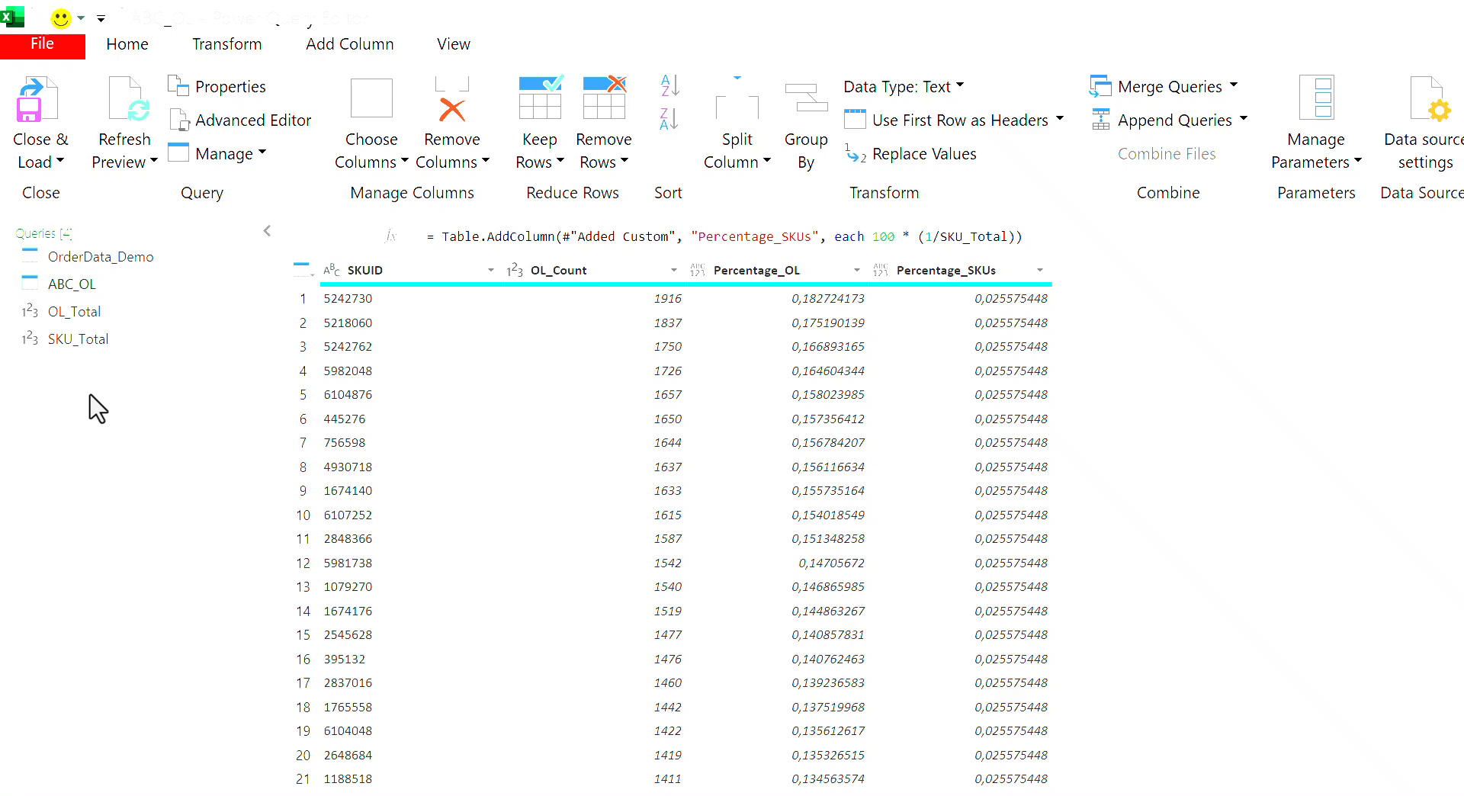
Close the Power Query Editor with the queries kept as connections, and load ABC_OL as a table into a new worksheet.
left_click(36, 104)
left_click(42, 96)
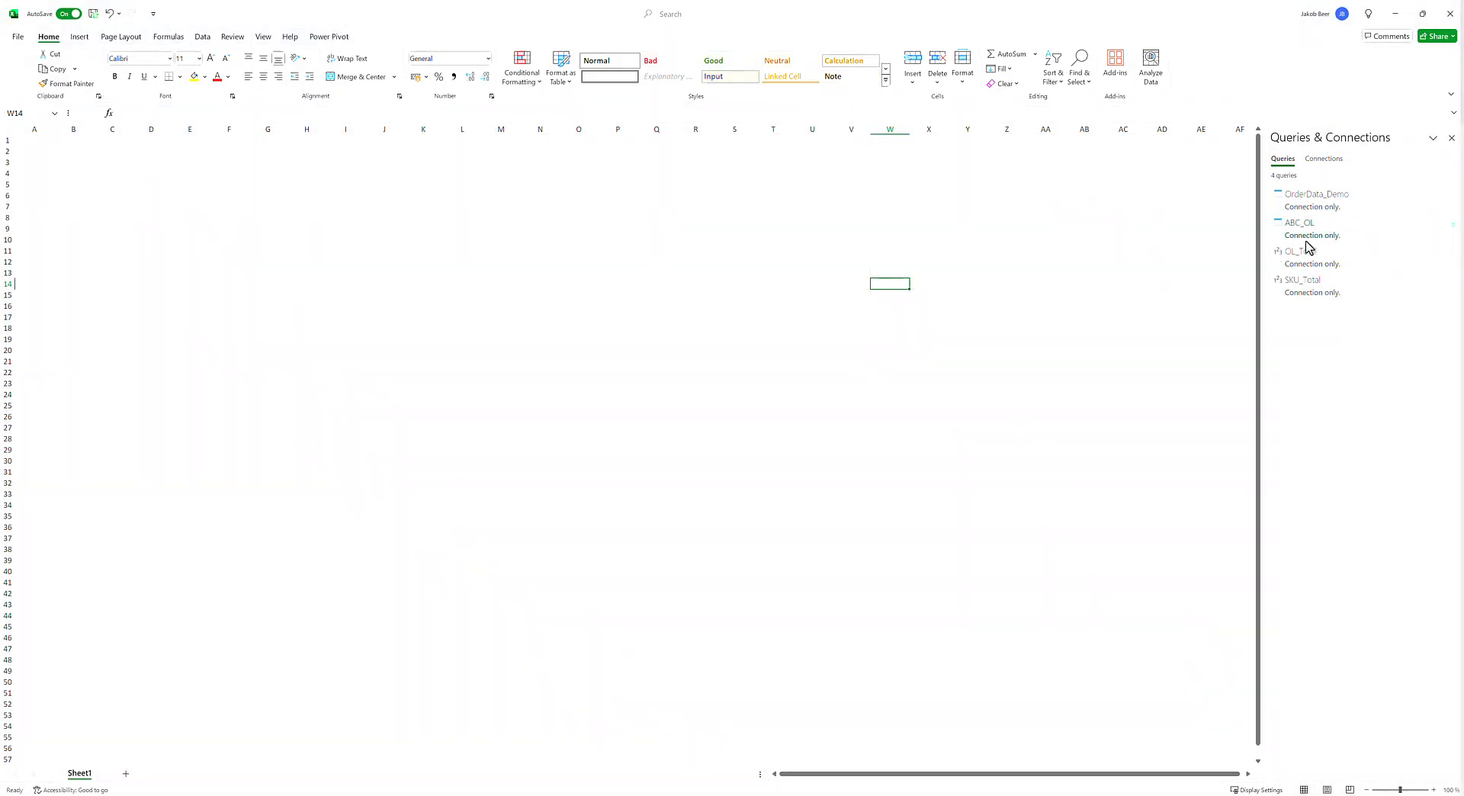
mouse_move(1305, 238)
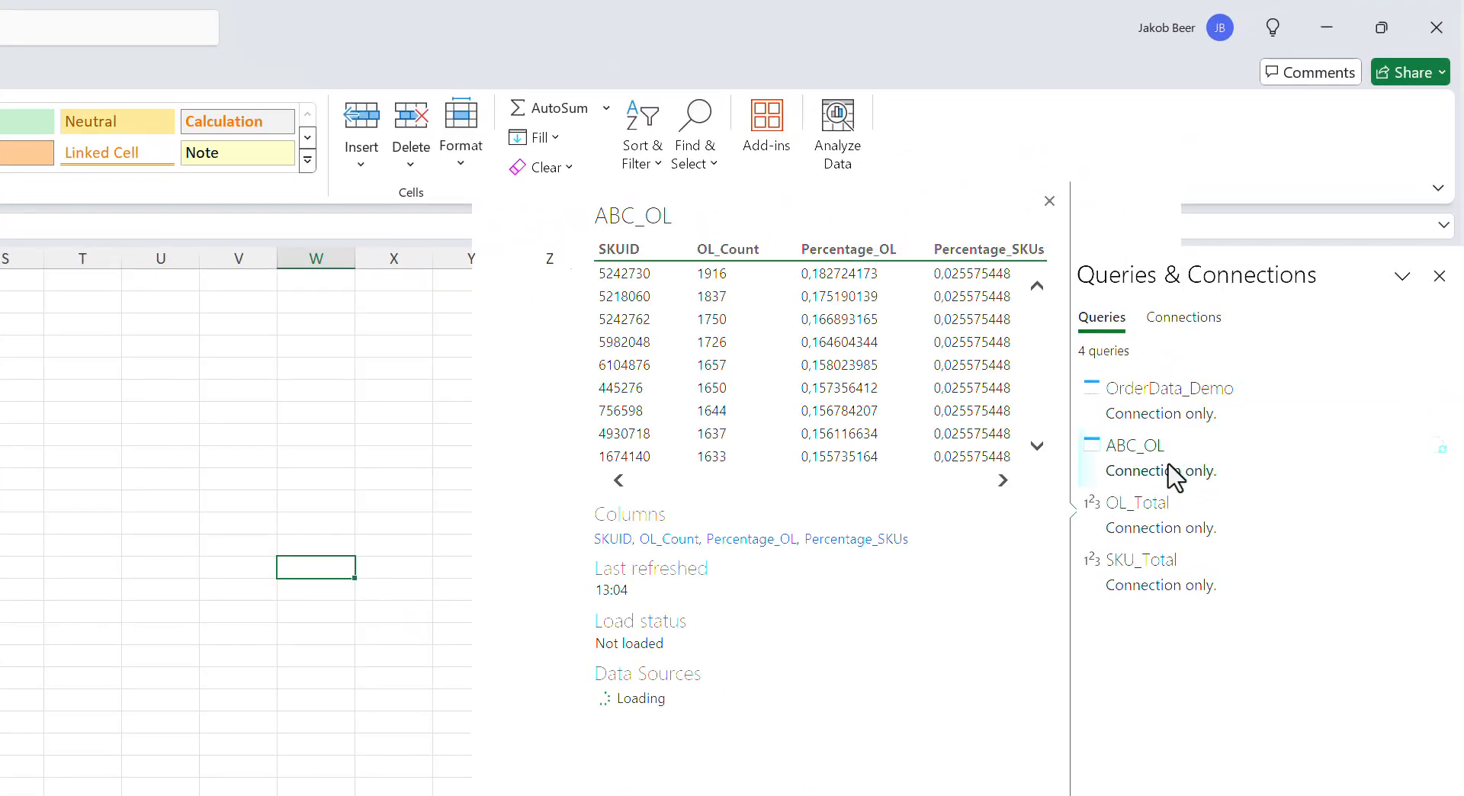
right_click(1169, 474)
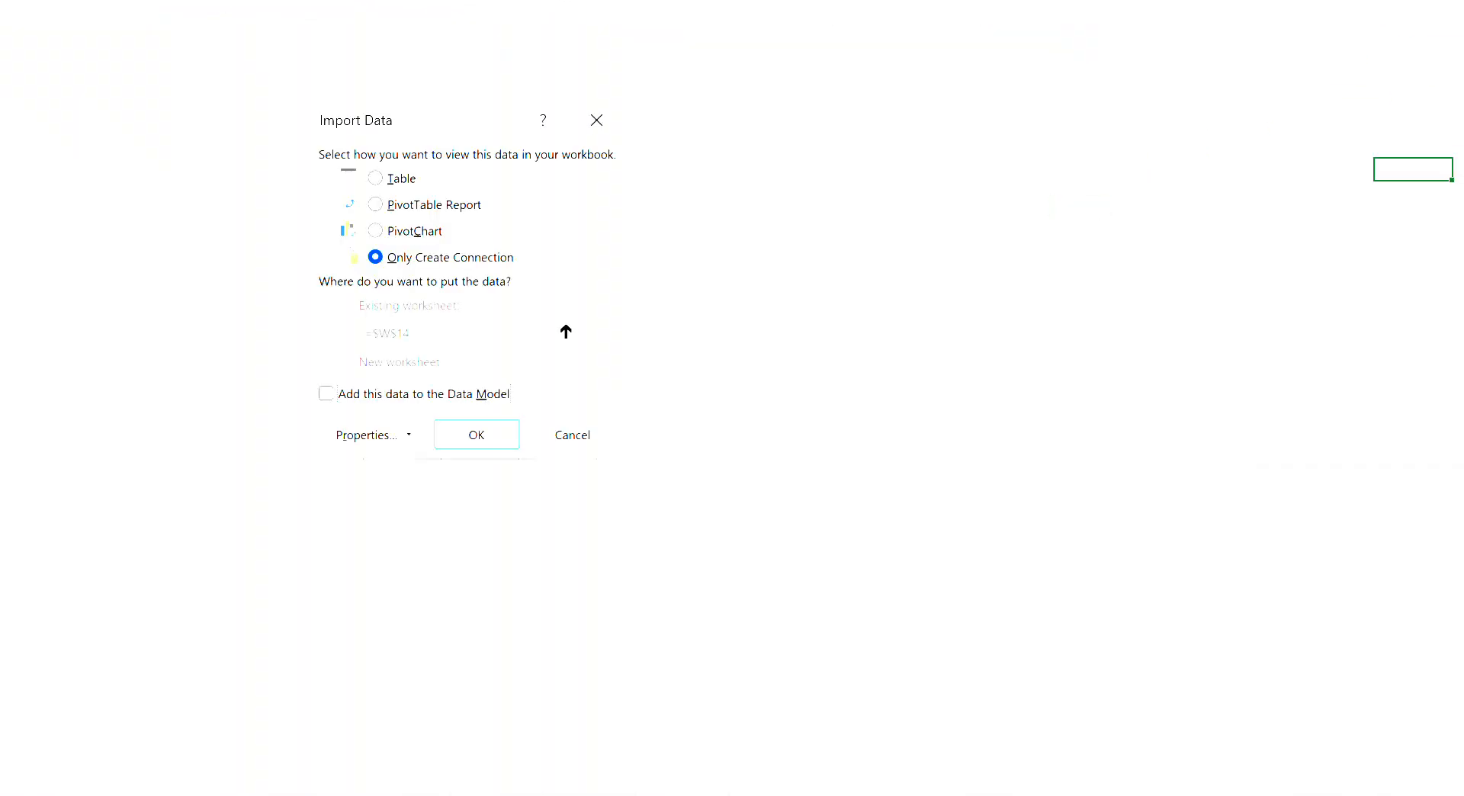
left_click(394, 178)
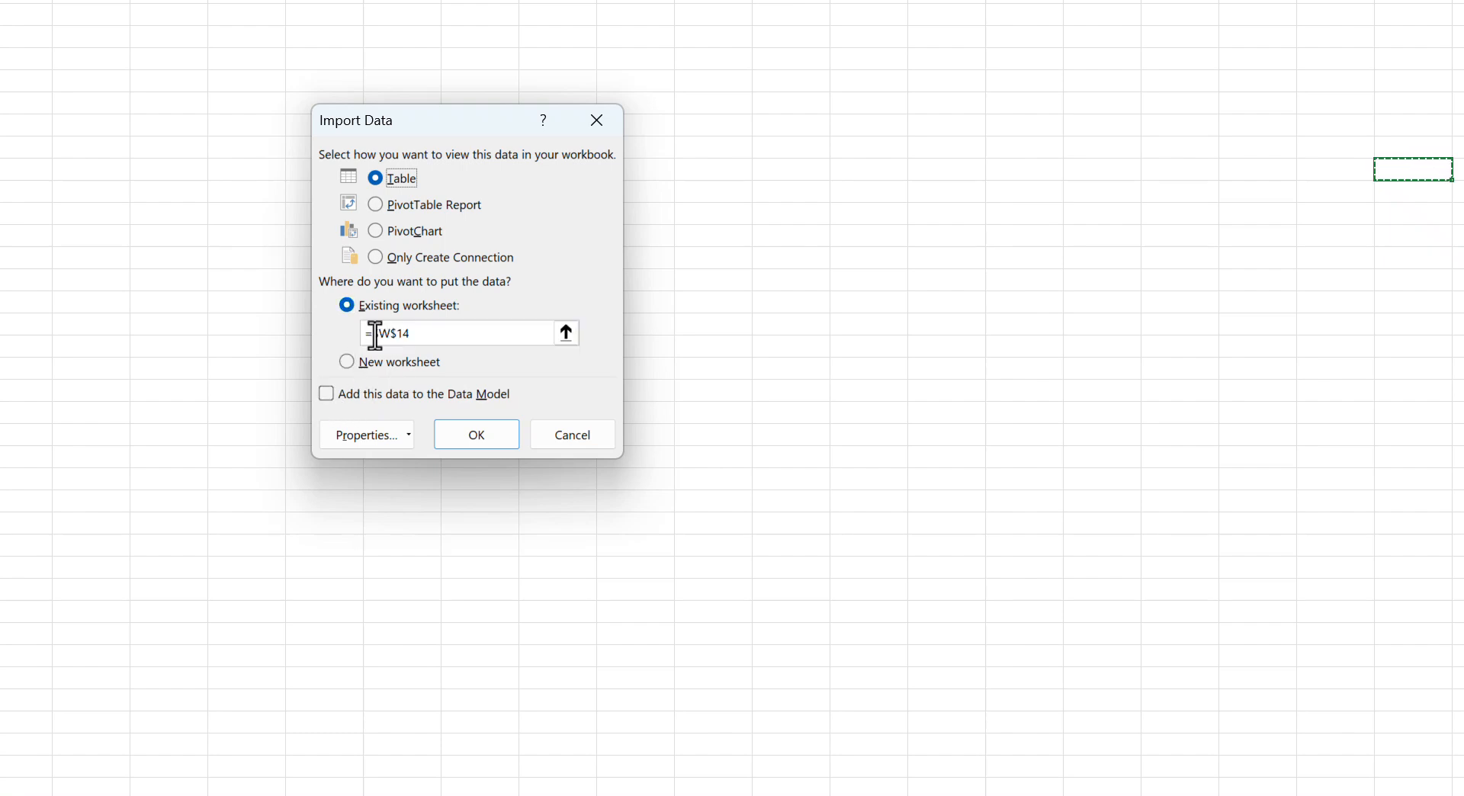
left_click(350, 363)
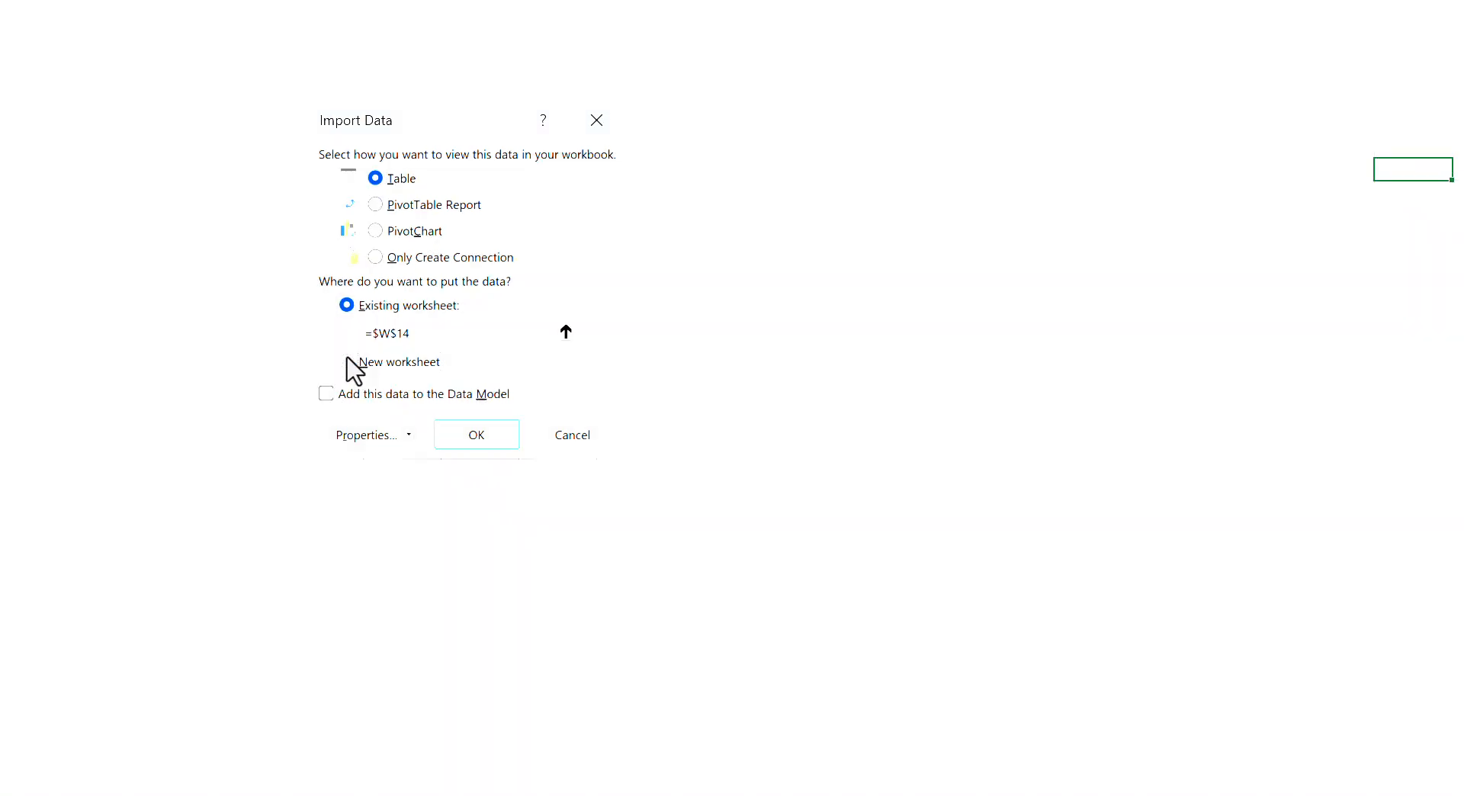
left_click(478, 436)
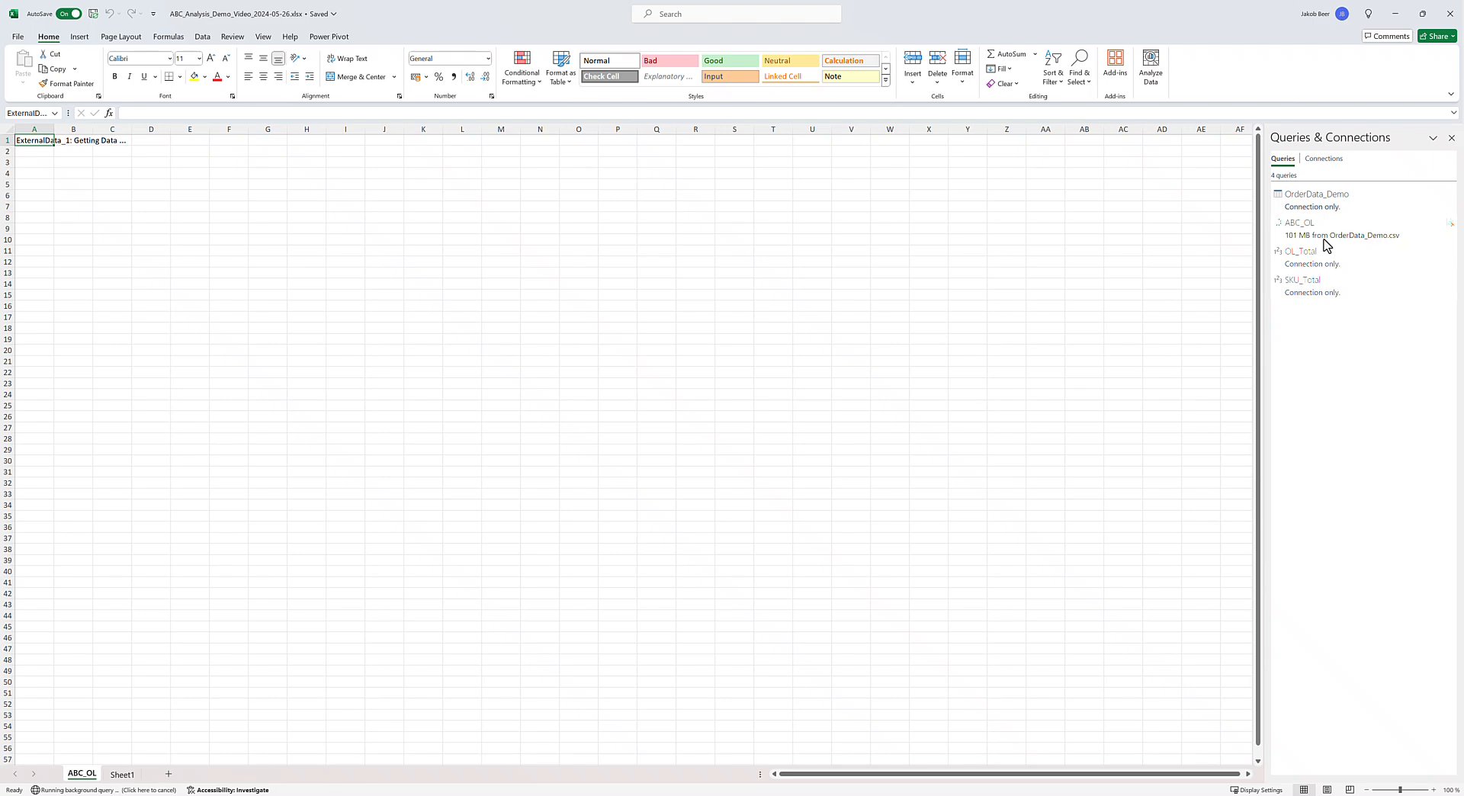
mouse_move(1327, 243)
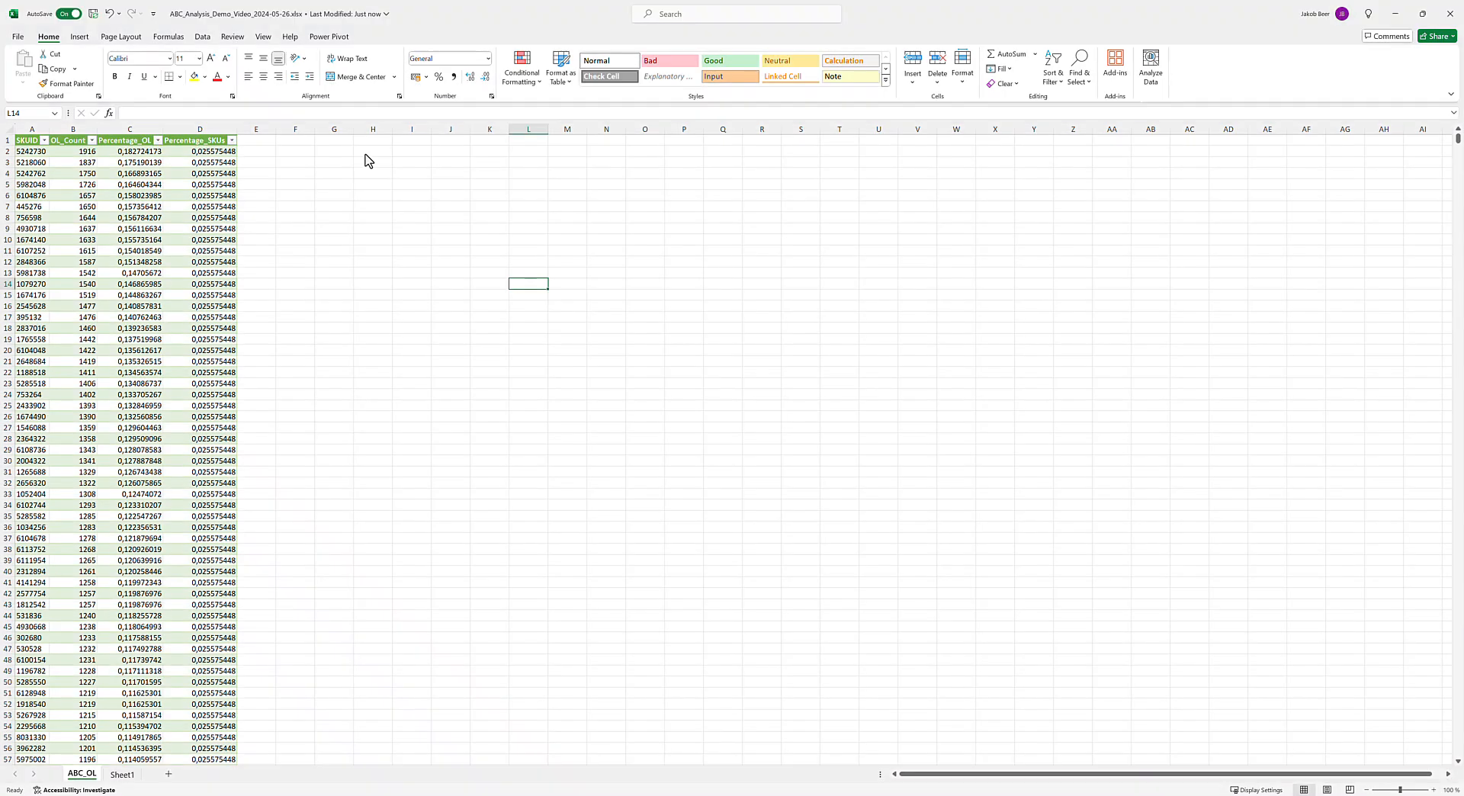
Start a running total in cell H2 of the ABC_OL sheet with a formula referencing the first row's Percentage_OL value.
left_click(370, 153)
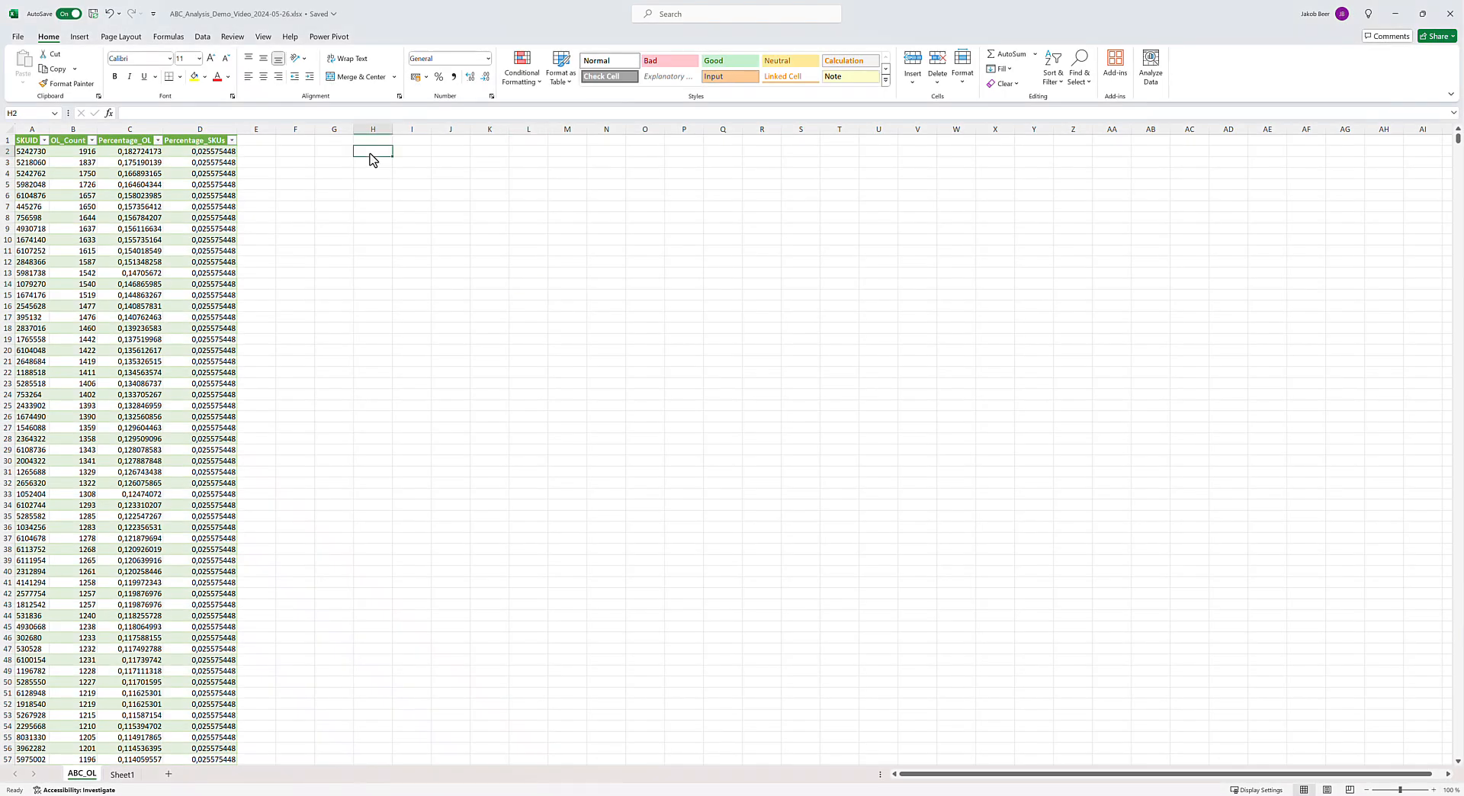
type("=")
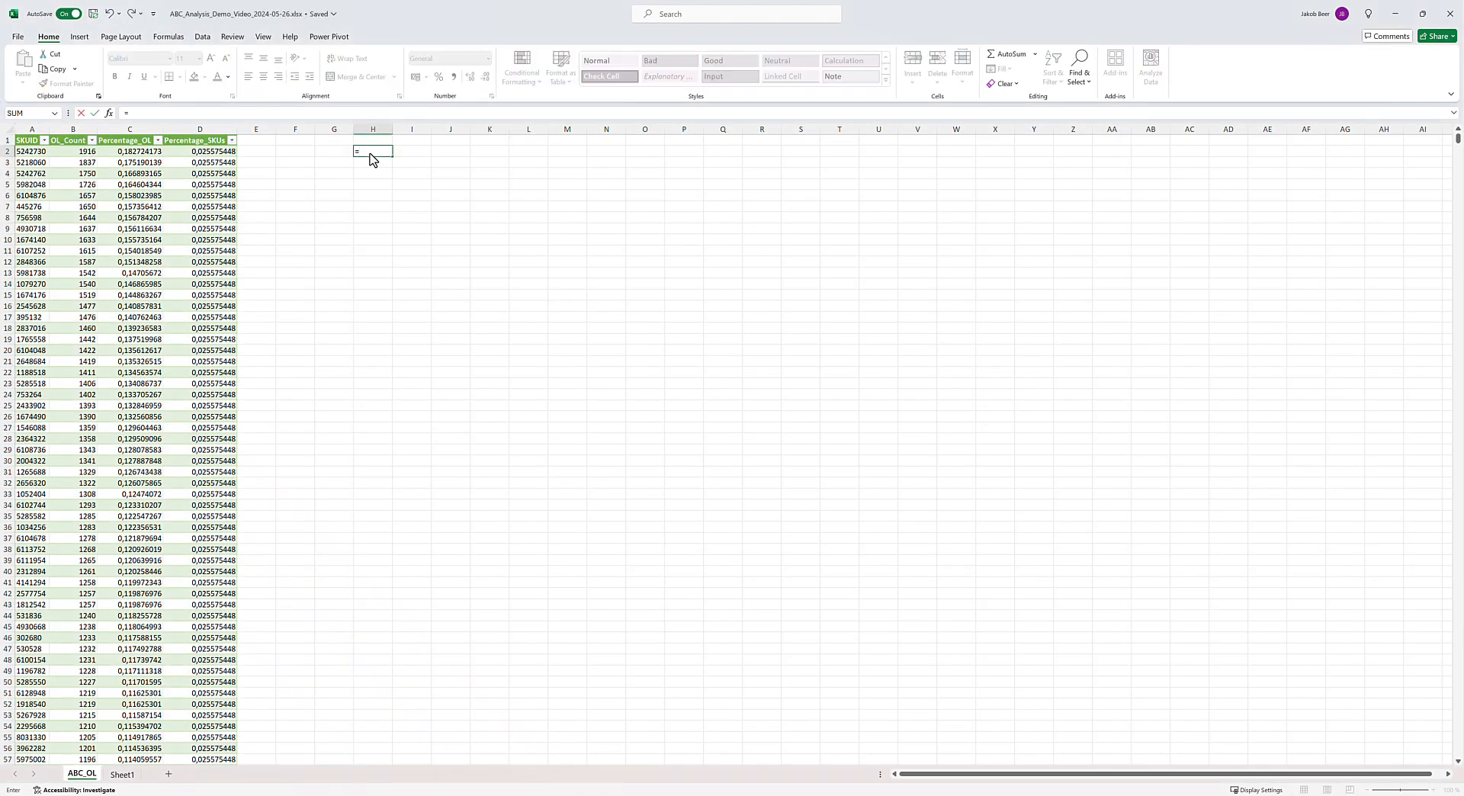
key("Left")
key("Left")
key("Left")
key("Left")
key("Left")
key("Return")
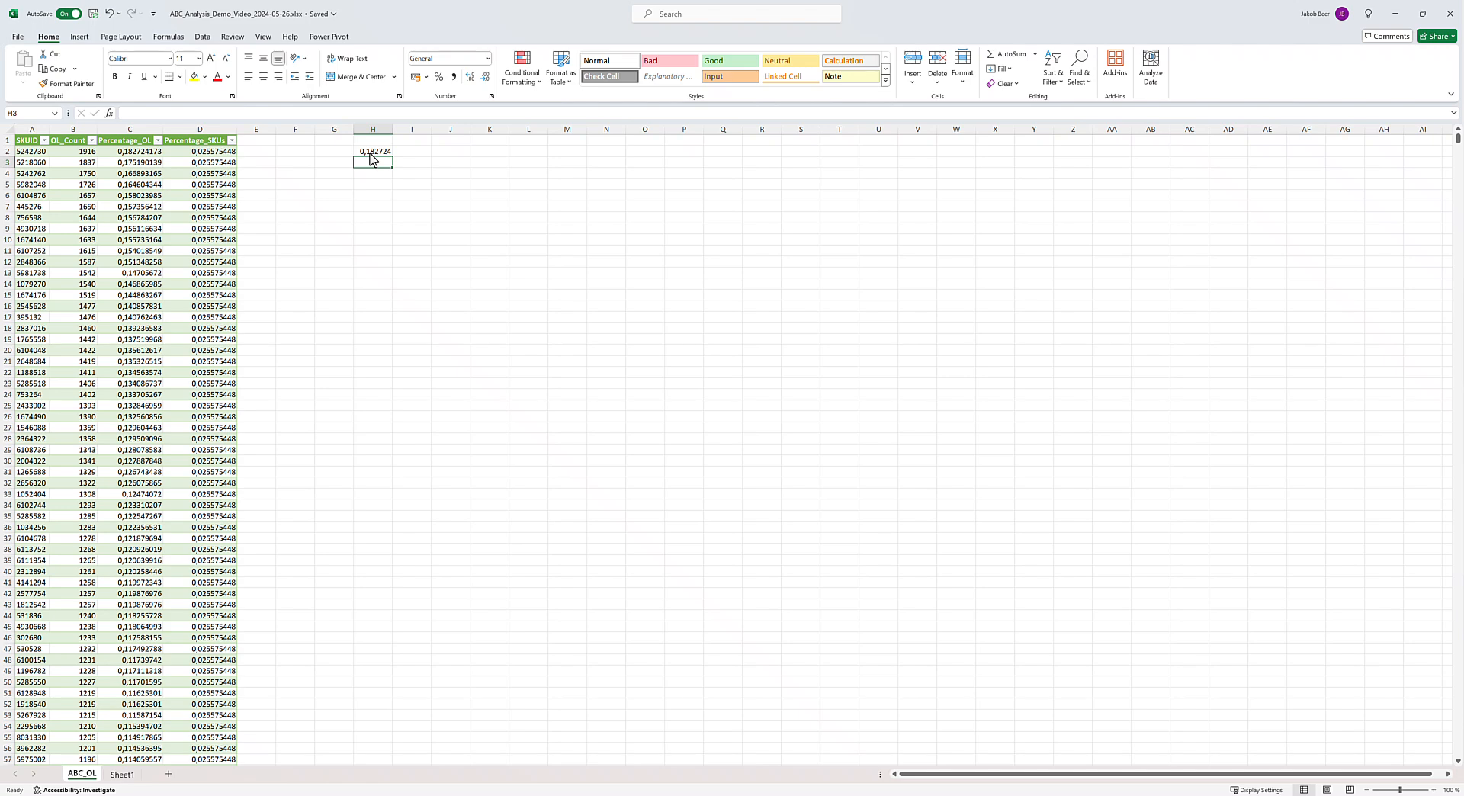
Enter the cumulative formula =H2+ABC_OL[@[Percentage_OL]] in cell H3.
type("=")
key("Up")
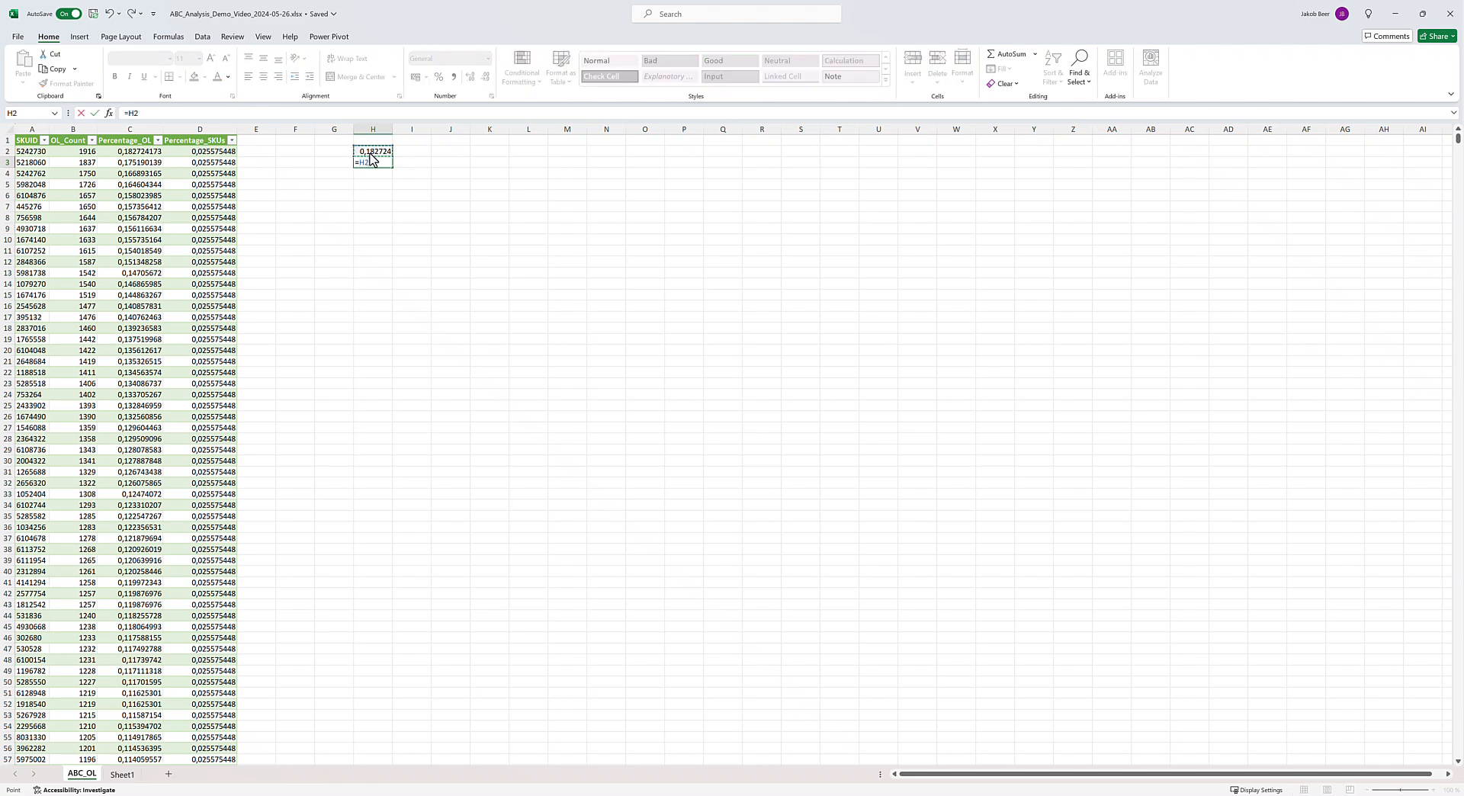
type("+")
key("Left")
key("Left")
key("Left")
key("Left")
key("Left")
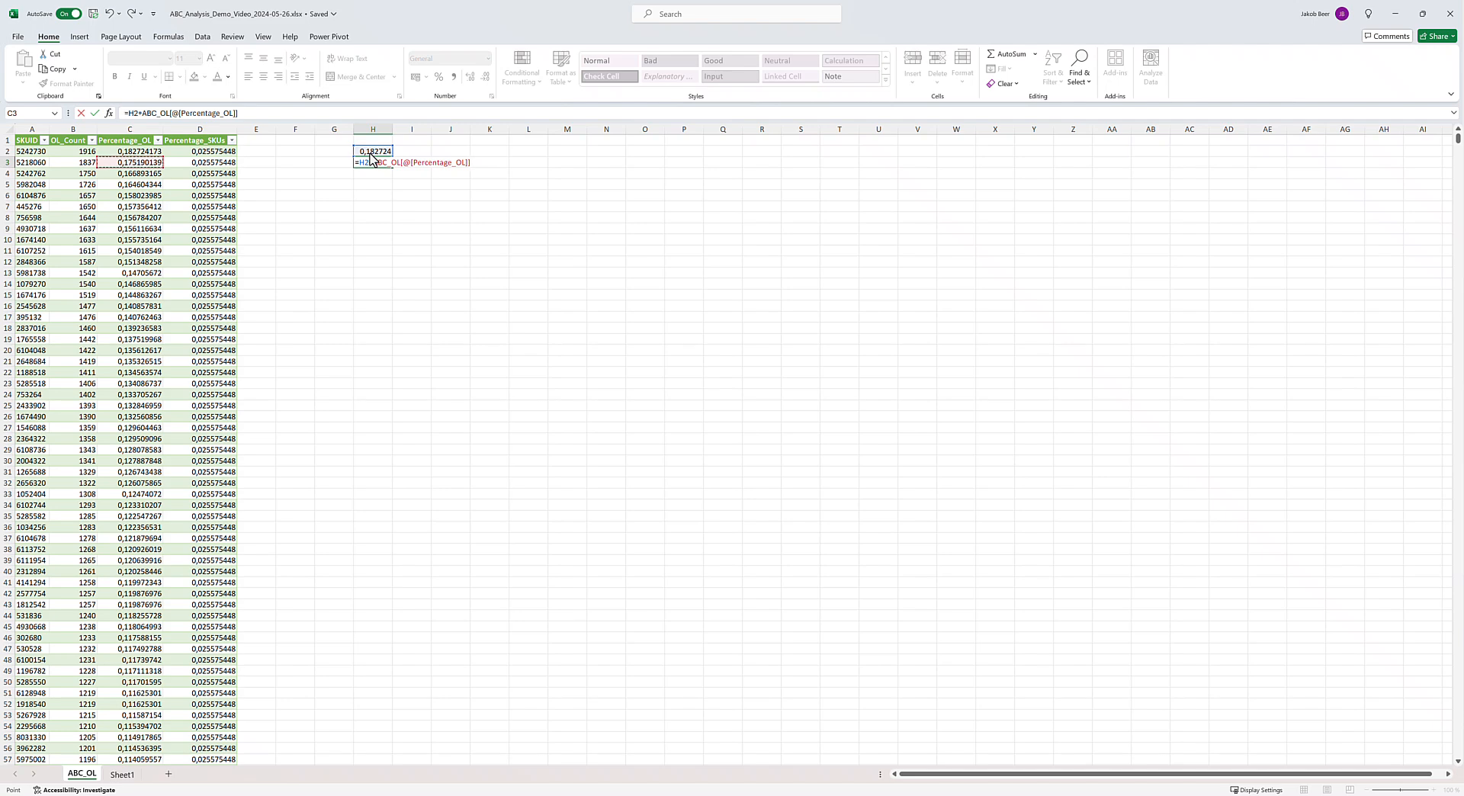
key("Return")
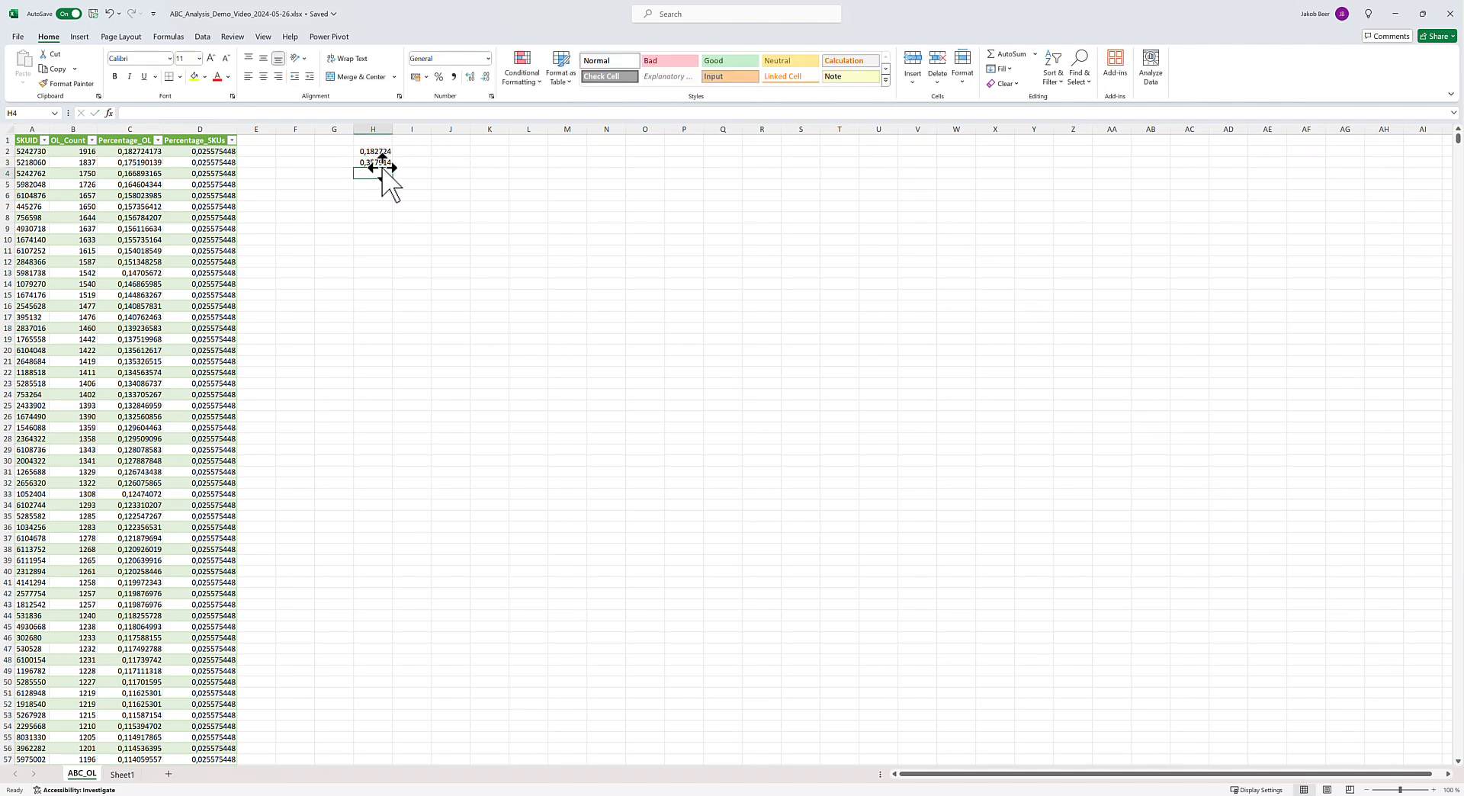
Fill the cumulative formula from H3 down to H39.
left_click(378, 163)
left_click_drag(392, 168, 384, 531)
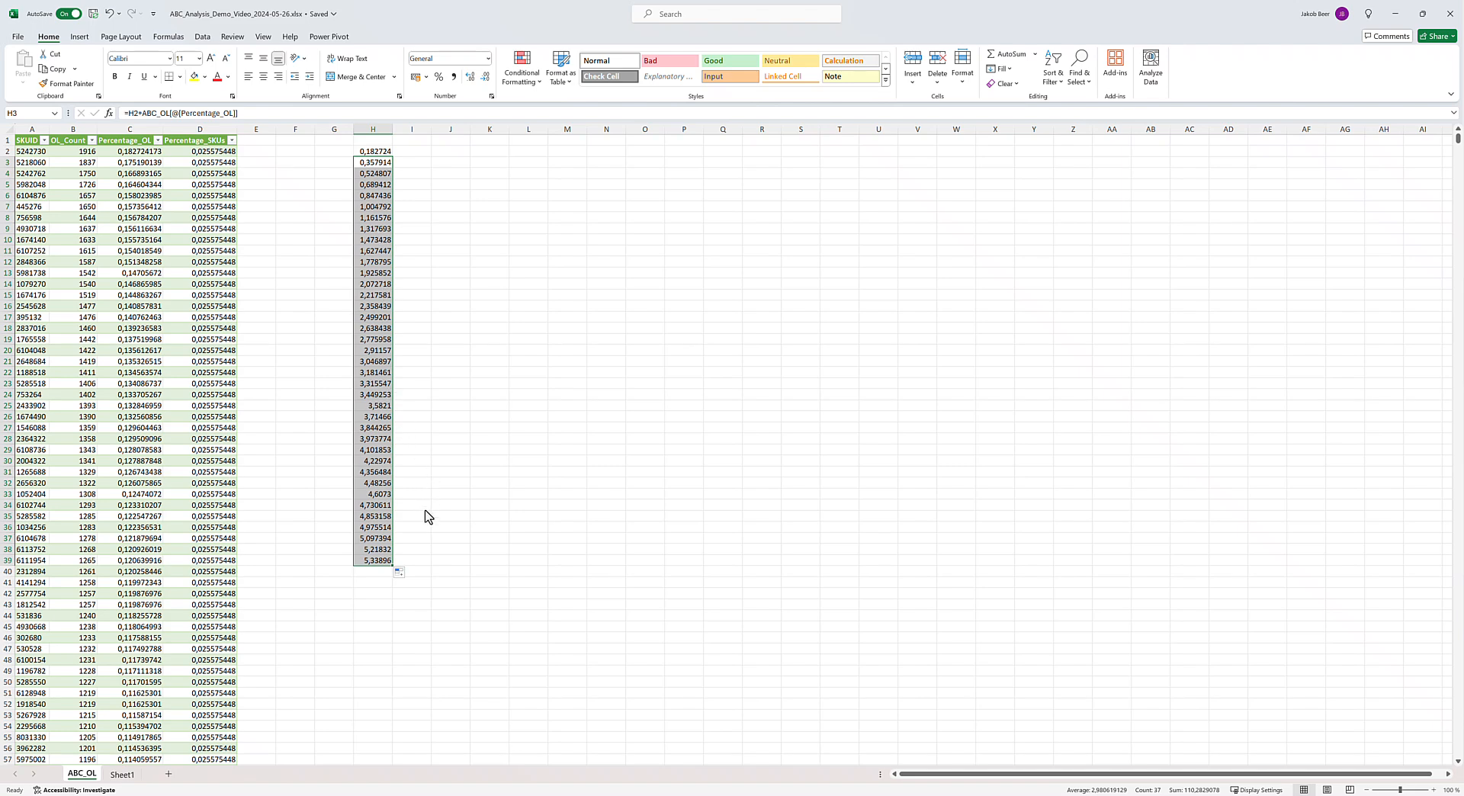
left_click(416, 562)
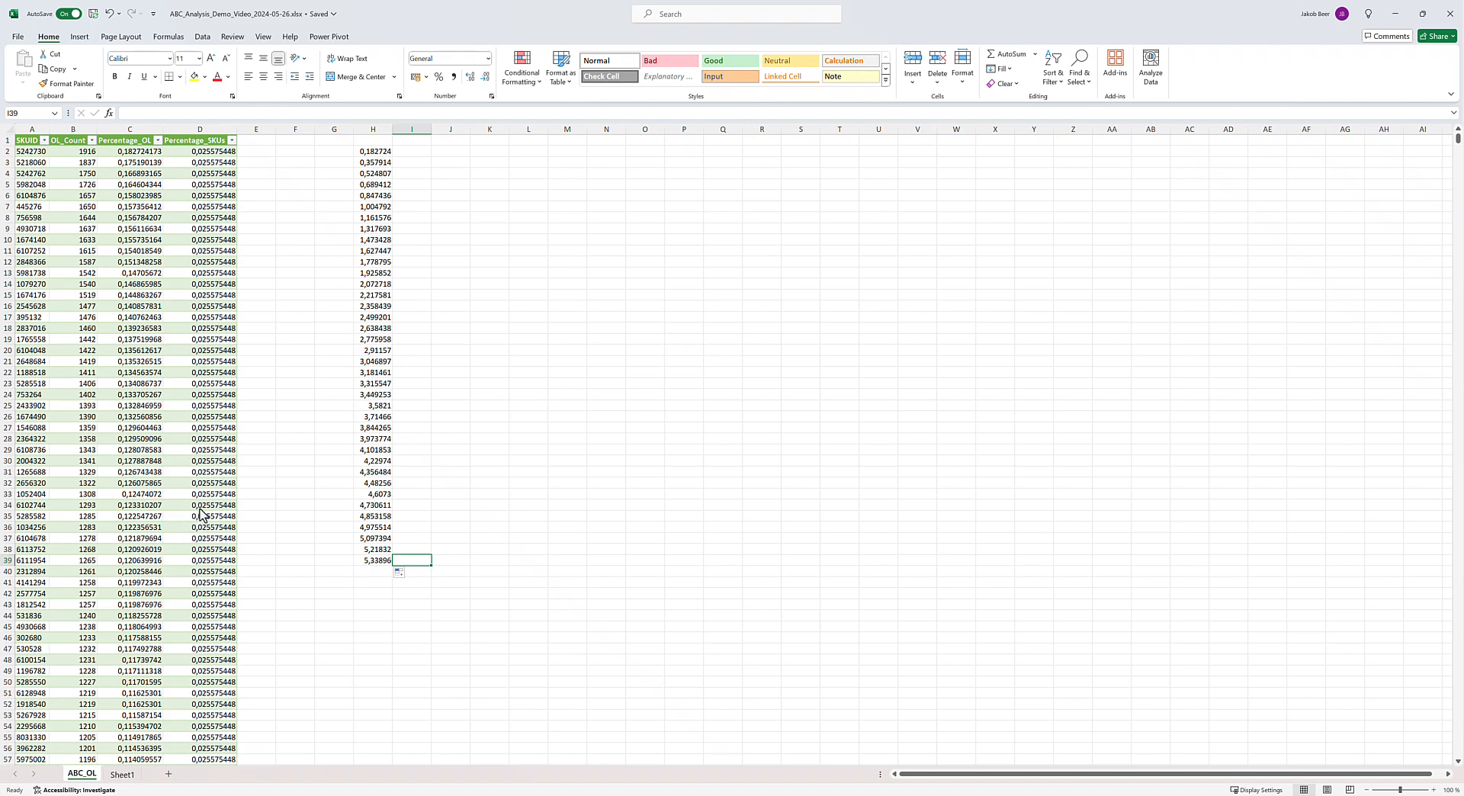
left_click(378, 562)
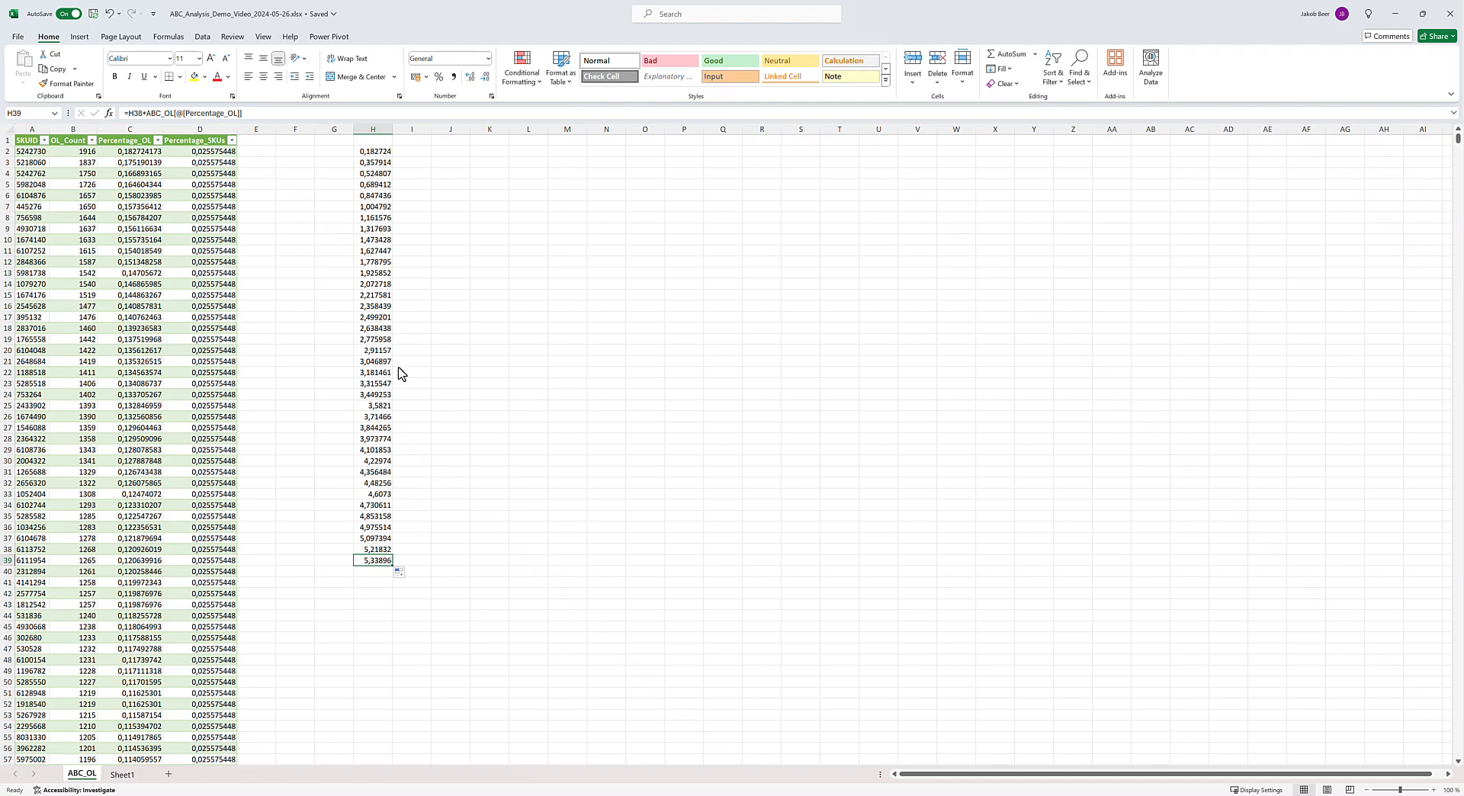
Enter the formula =[@[Percentage_OL]] in cell E2 as a new calculated column of the ABC_OL table.
left_click(252, 154)
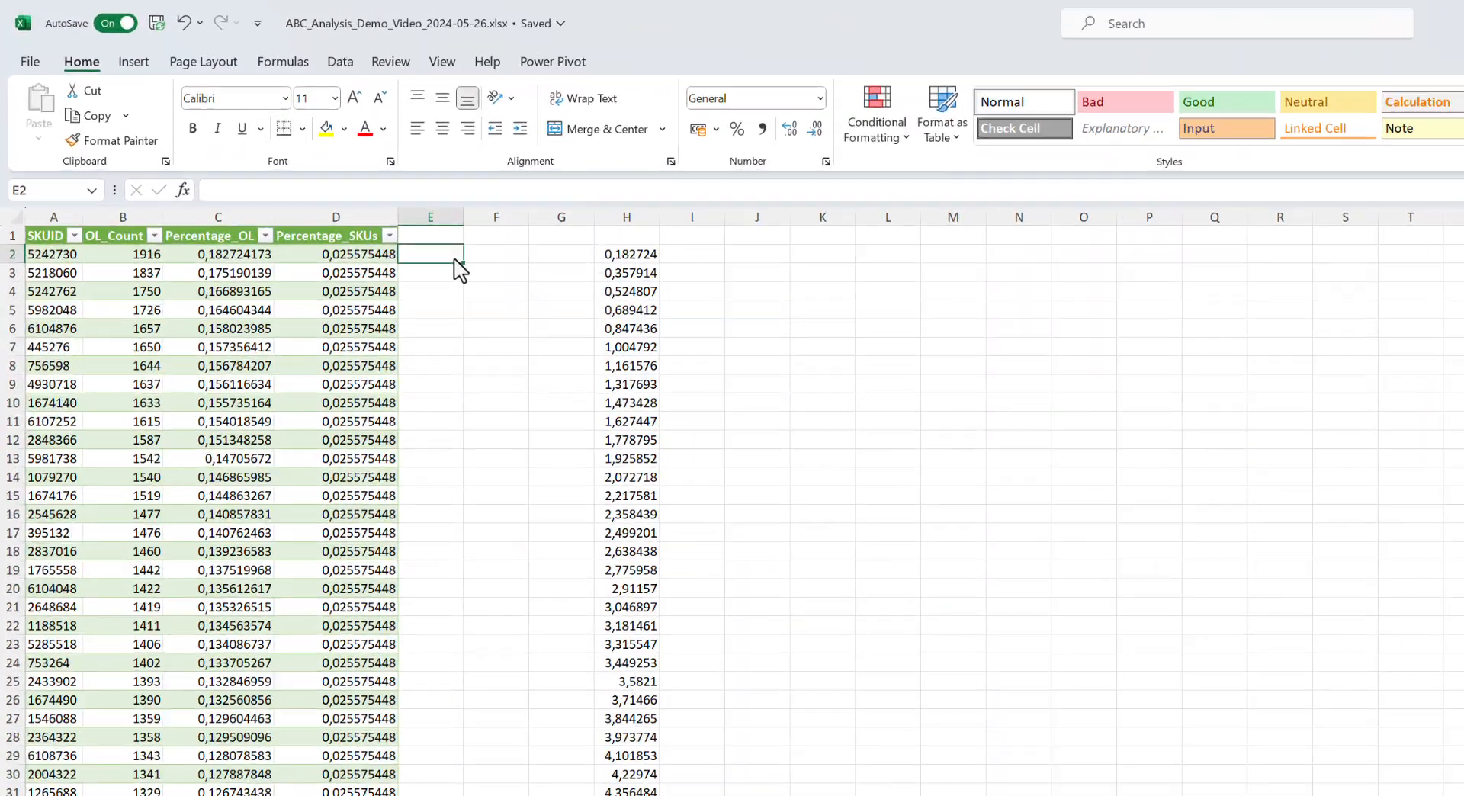
type("=")
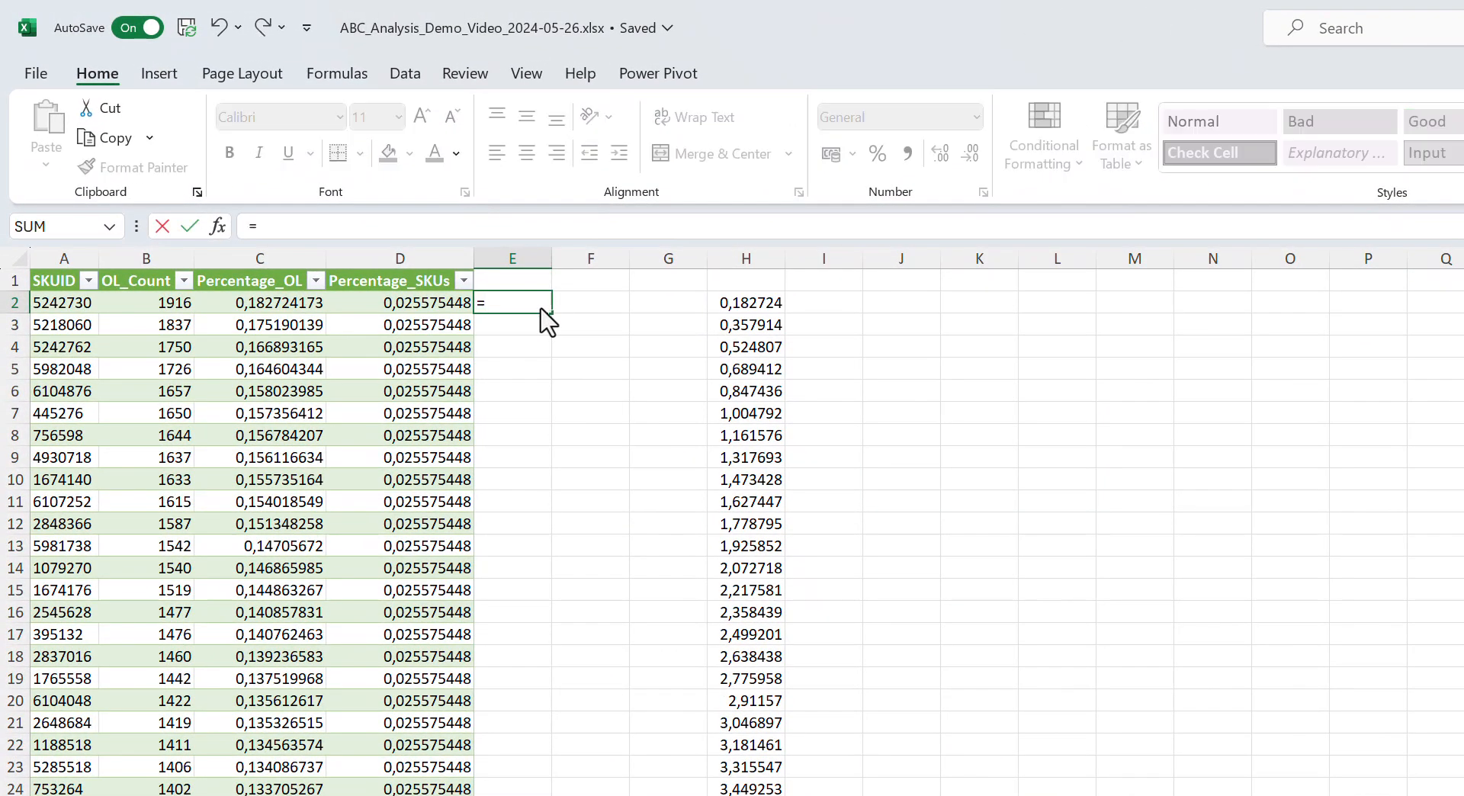
key("Left")
key("Left")
key("Return")
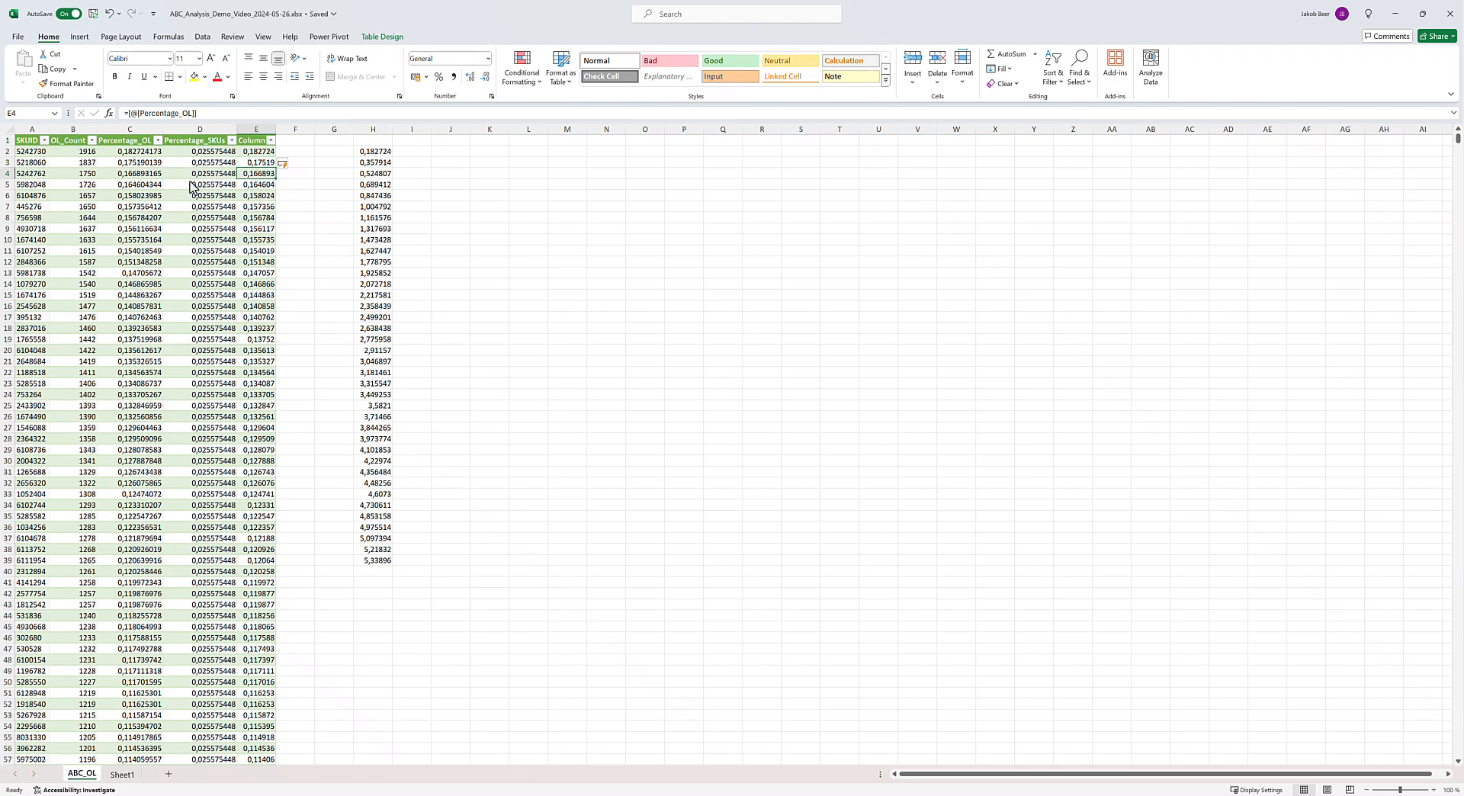
Try a cumulative formula in cell E3 that adds E2 above to the current row's Percentage_OL value.
left_click(151, 176)
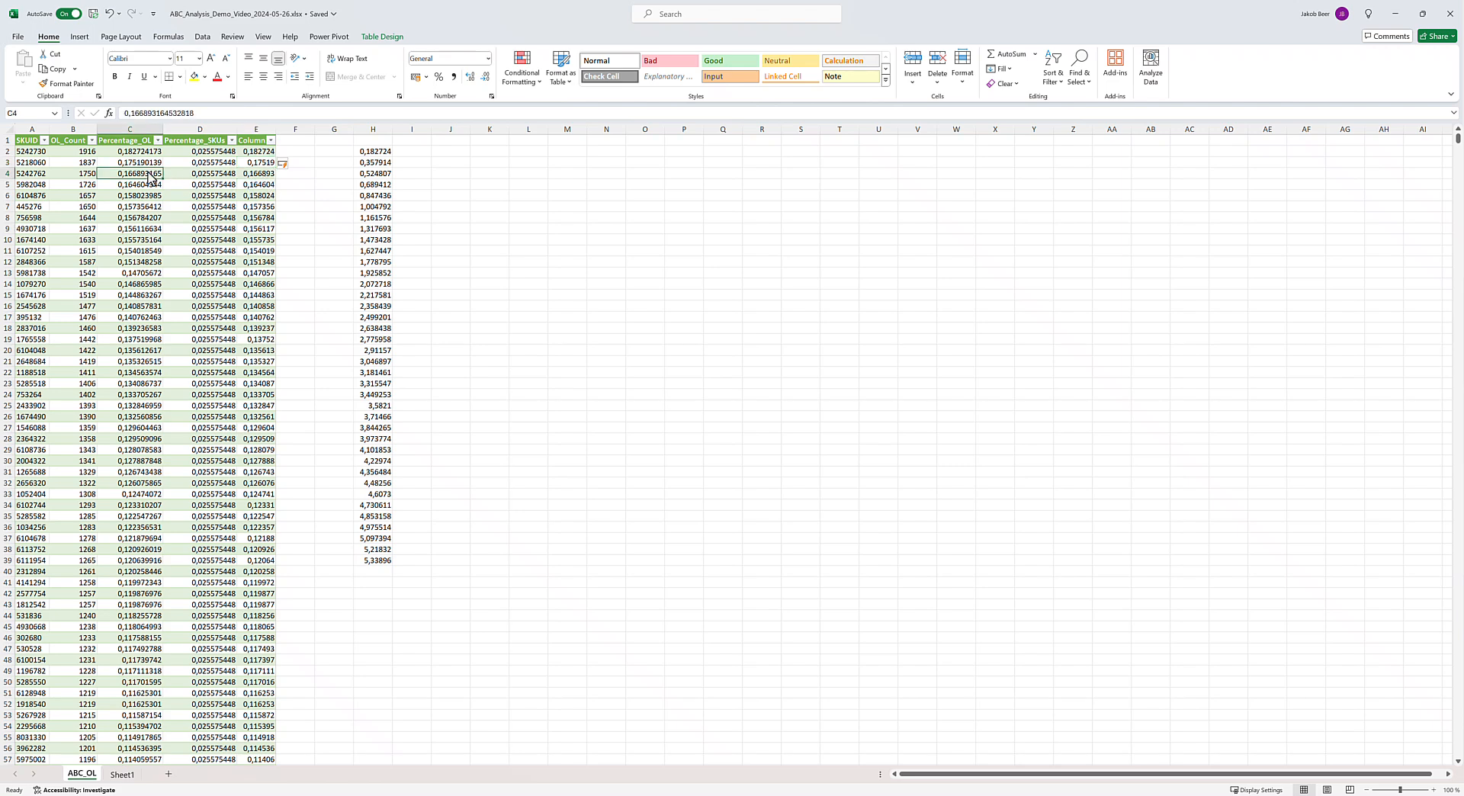
left_click(262, 163)
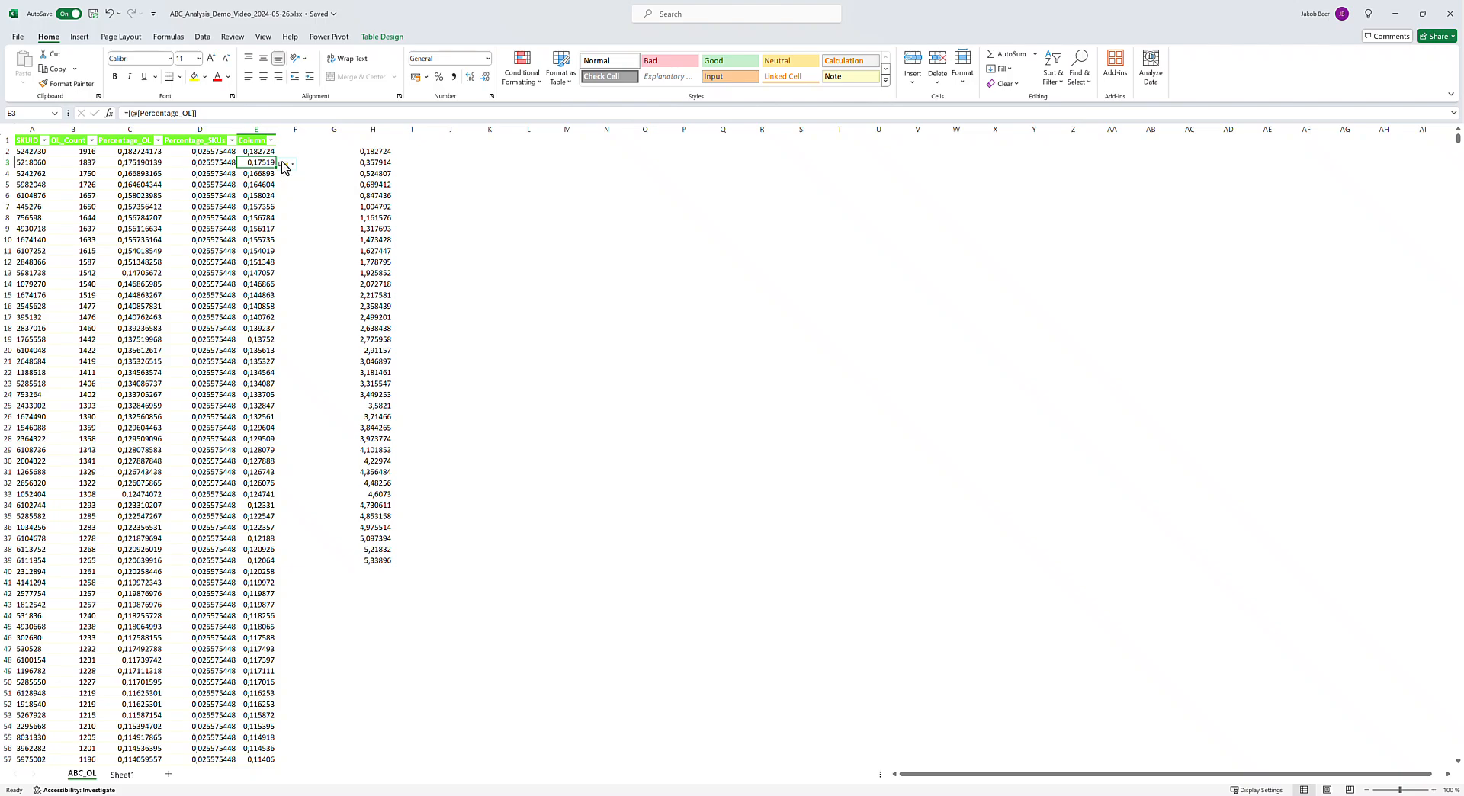
type("=")
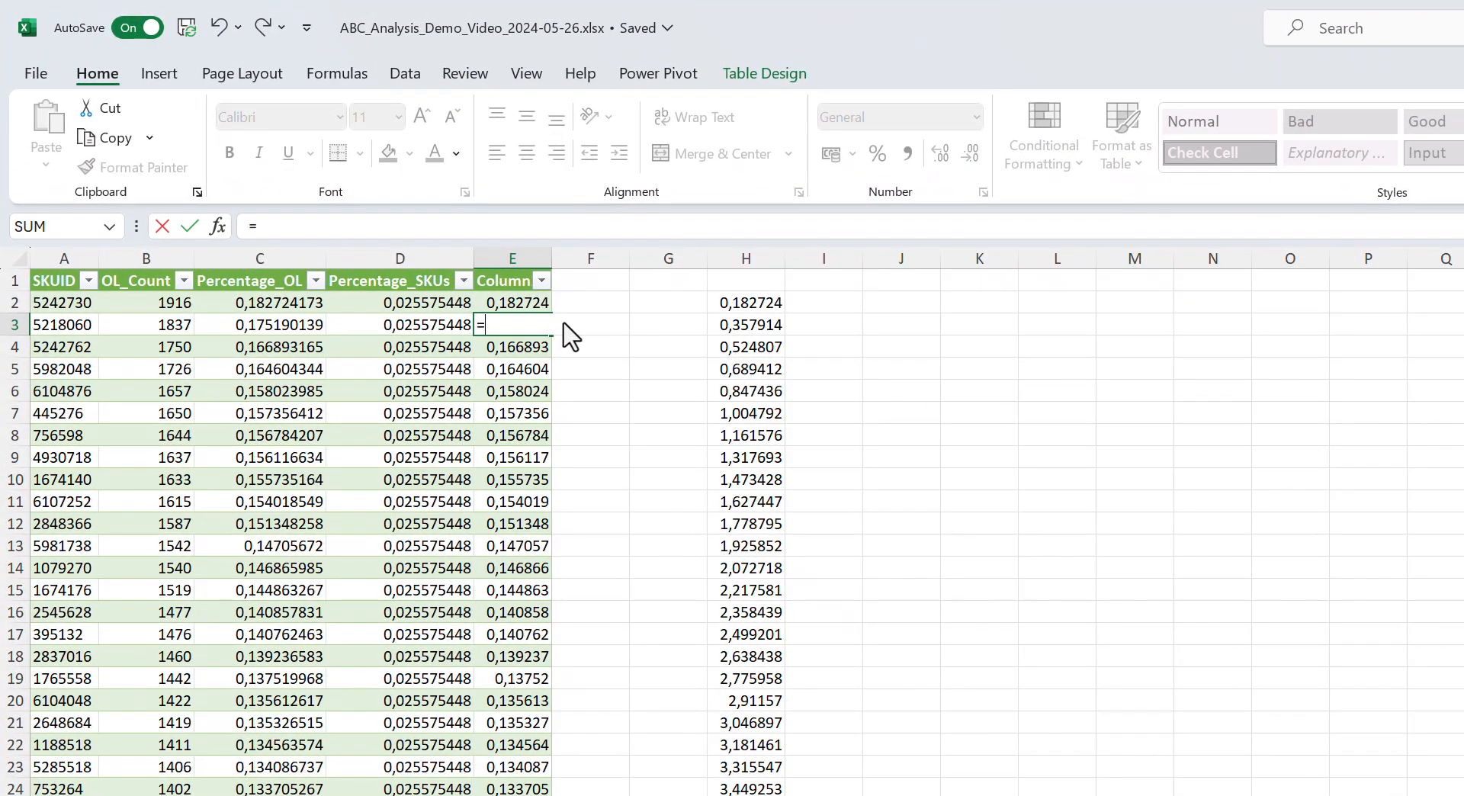
key("Up")
type("+")
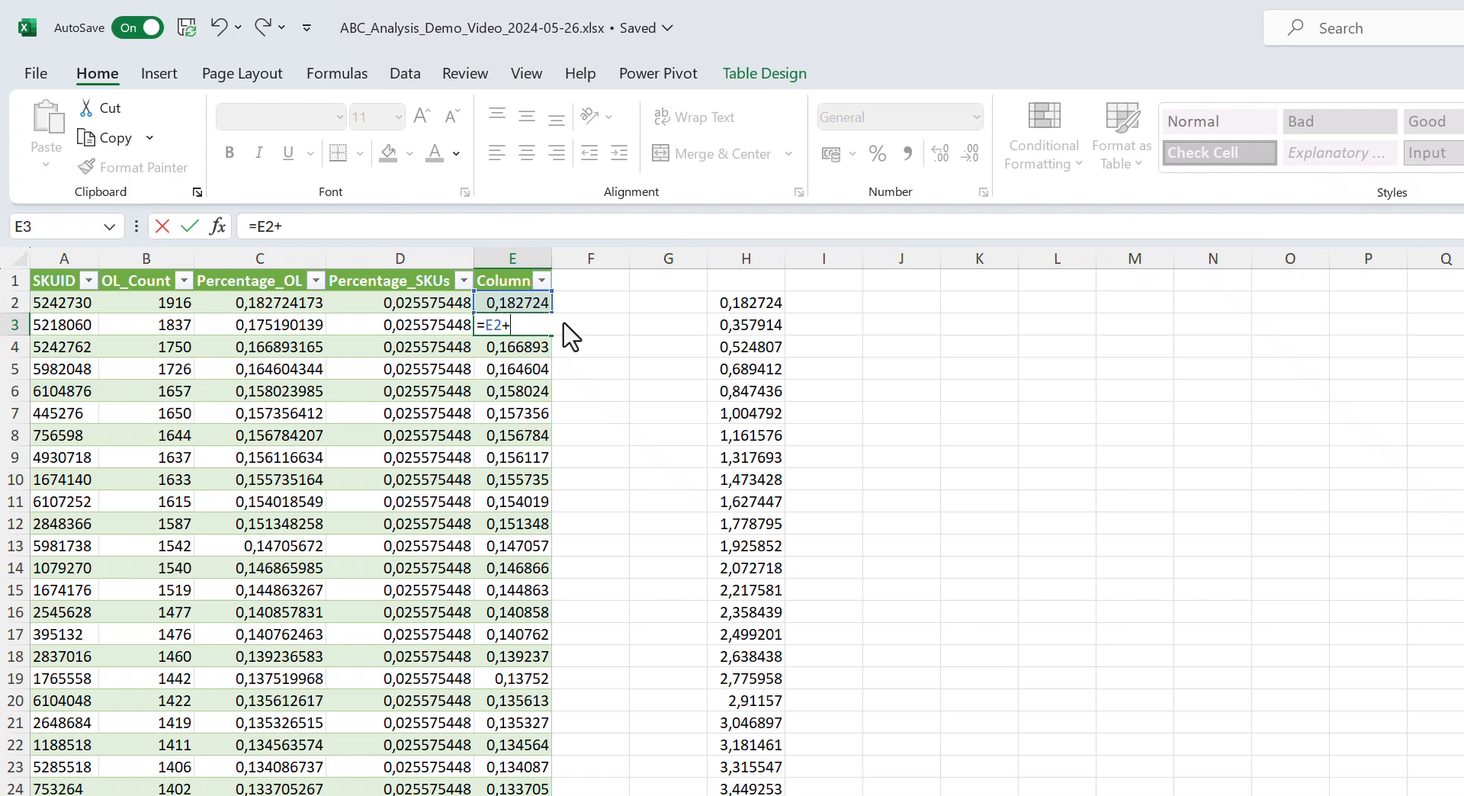
key("Left")
key("Left")
key("Return")
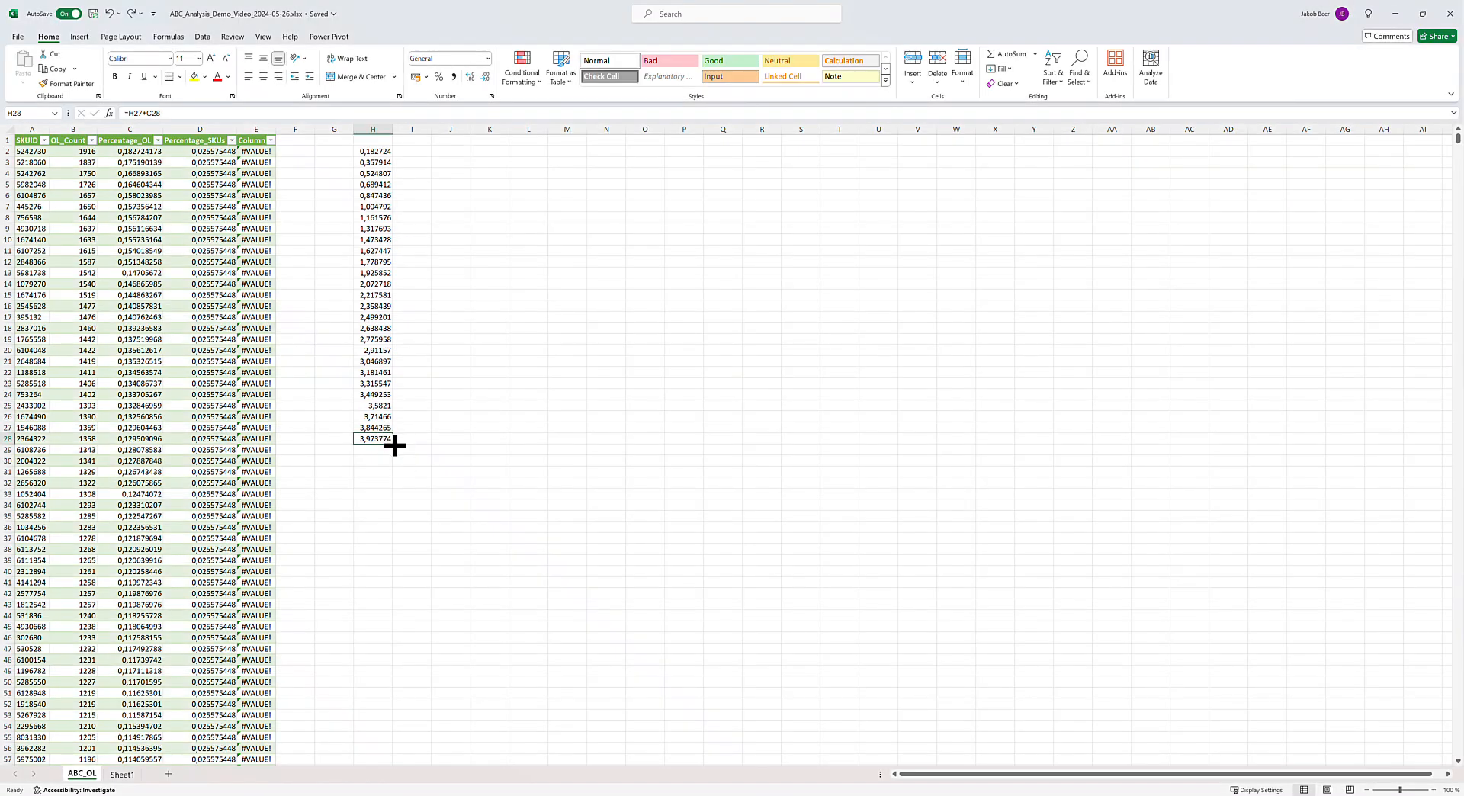
Fill the running-total formula in column H from H28 down to H38.
left_click_drag(395, 446, 396, 542)
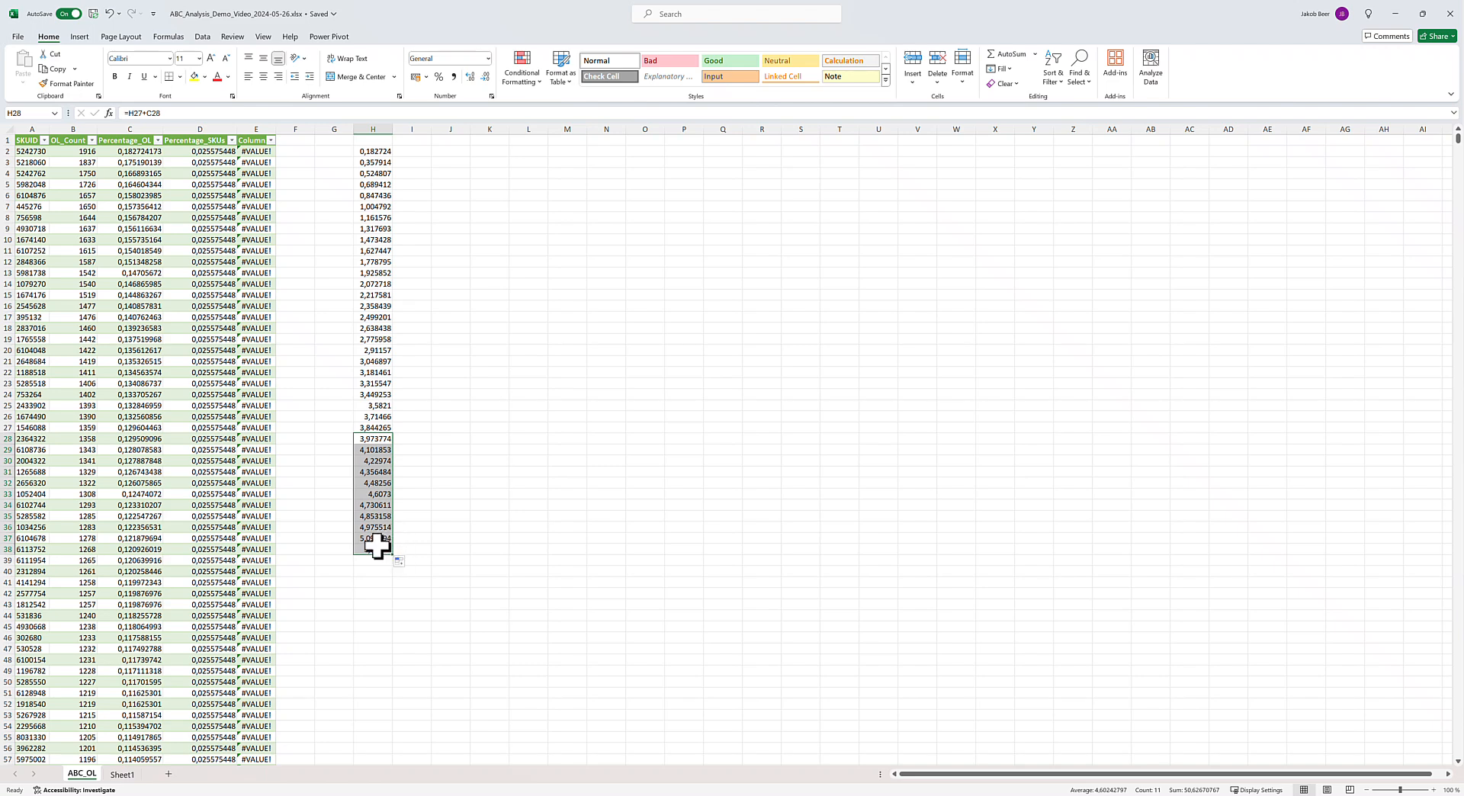
left_click(376, 547)
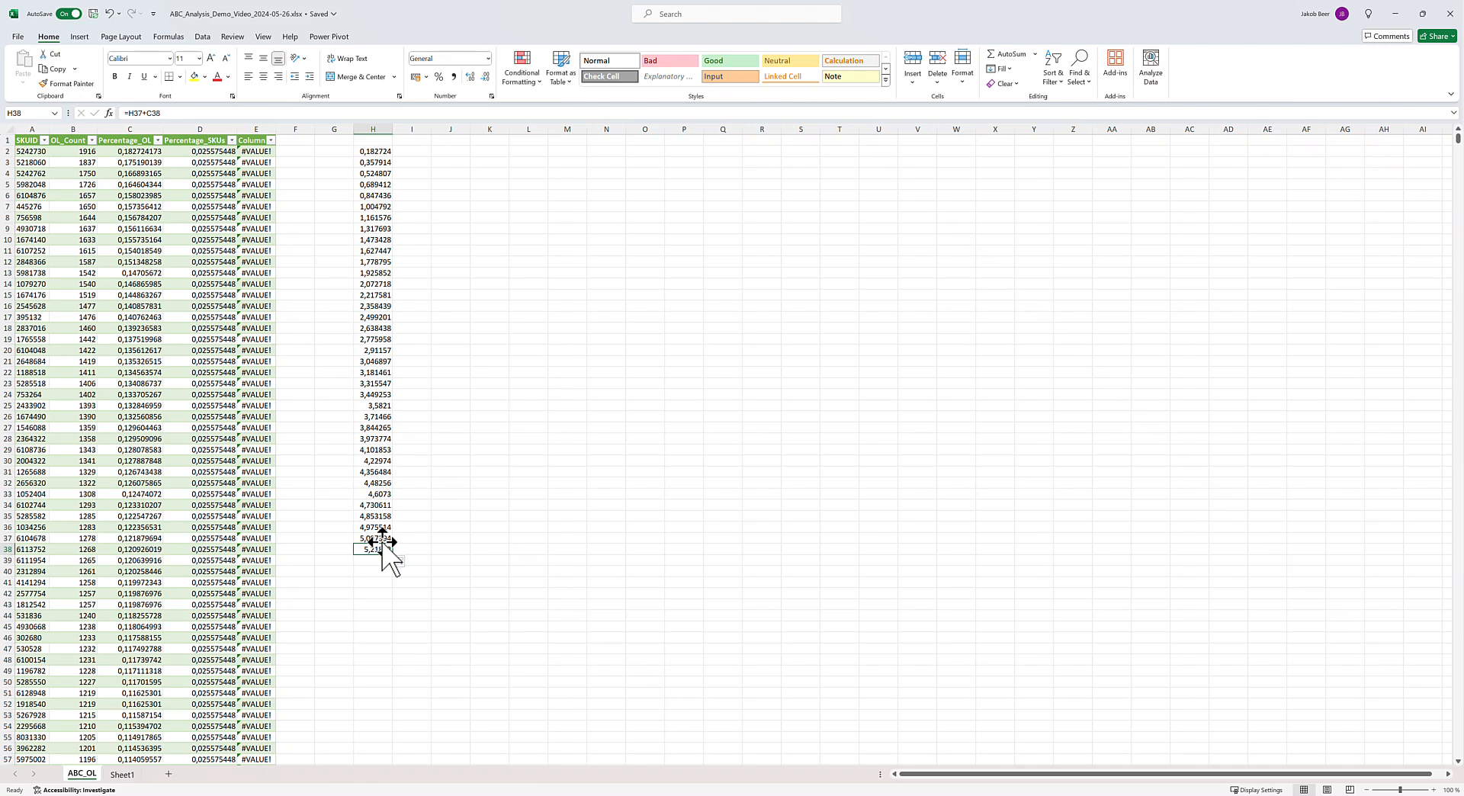
double_click(381, 543)
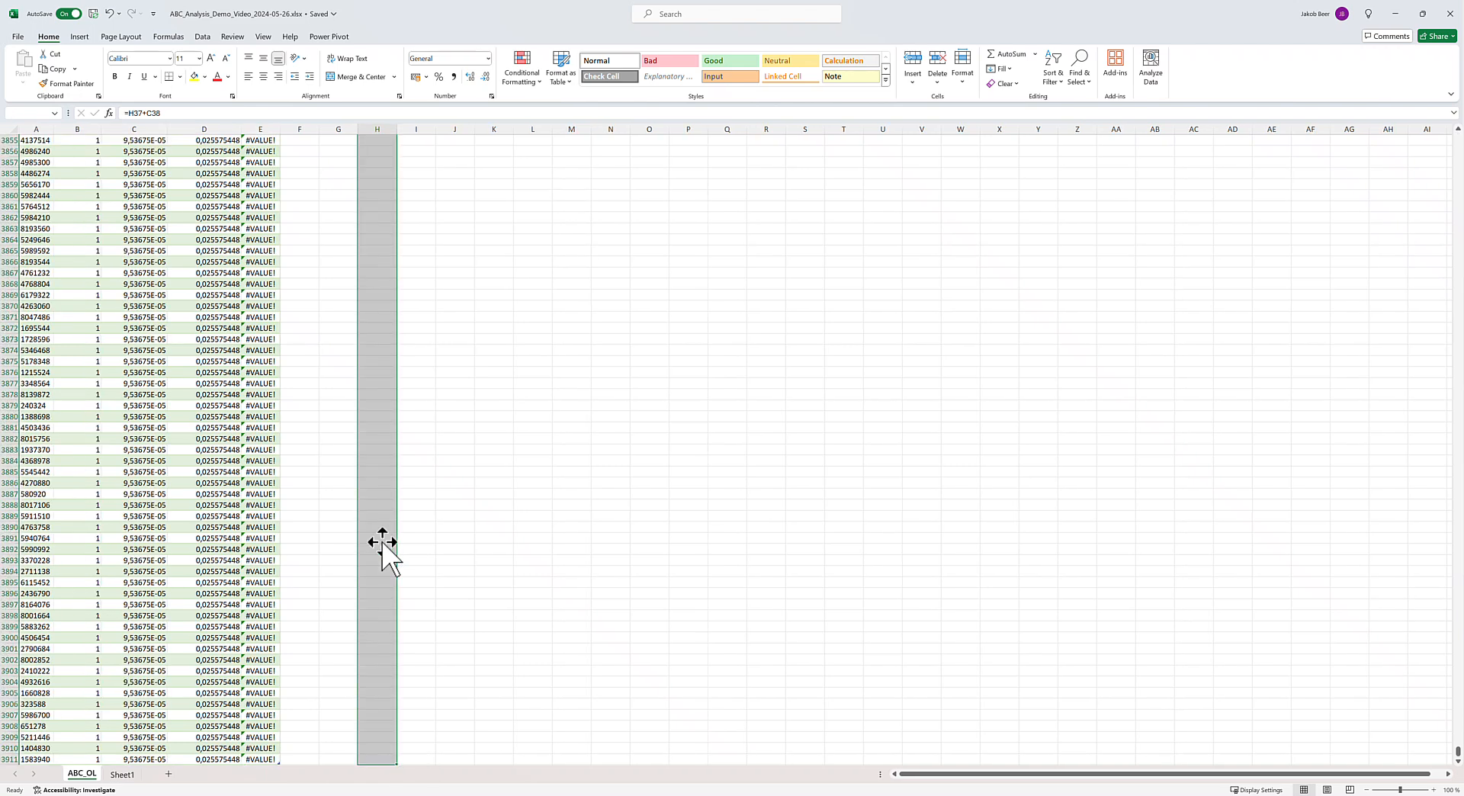
key("ctrl+z")
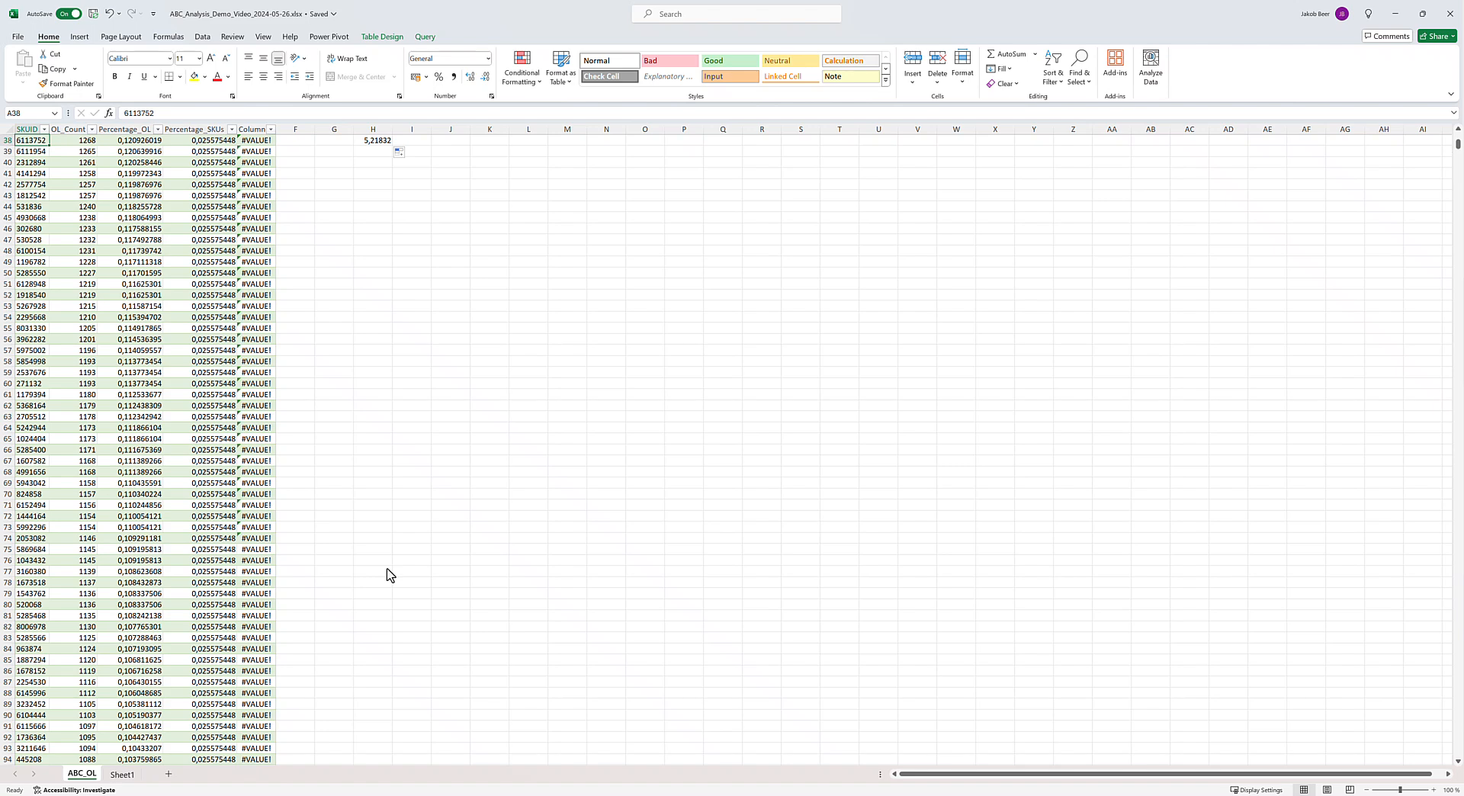
Copy the running-total formula in H38 and paste it down column H to the last data row, H3911.
scroll(387, 575, "up", 5)
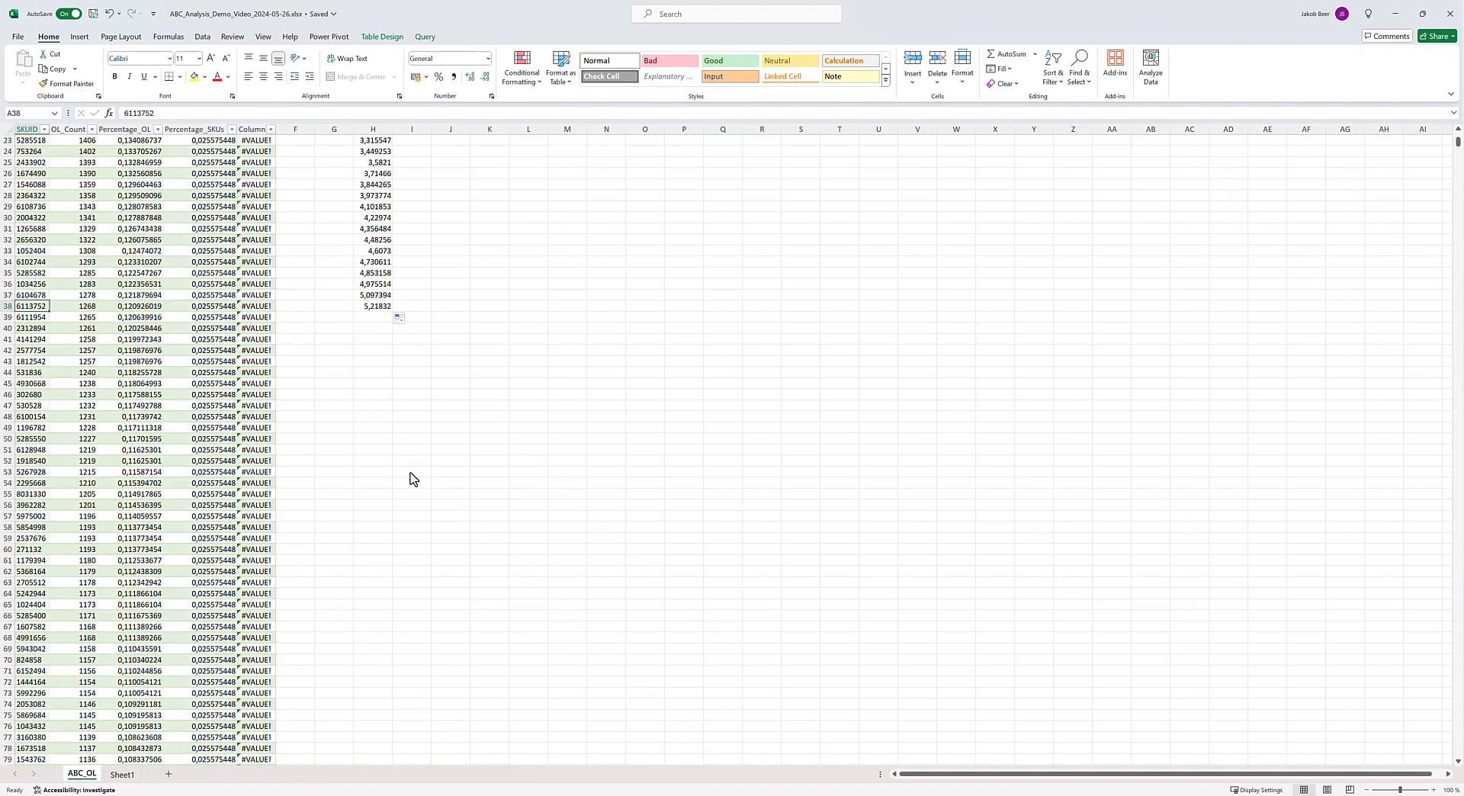
left_click(378, 306)
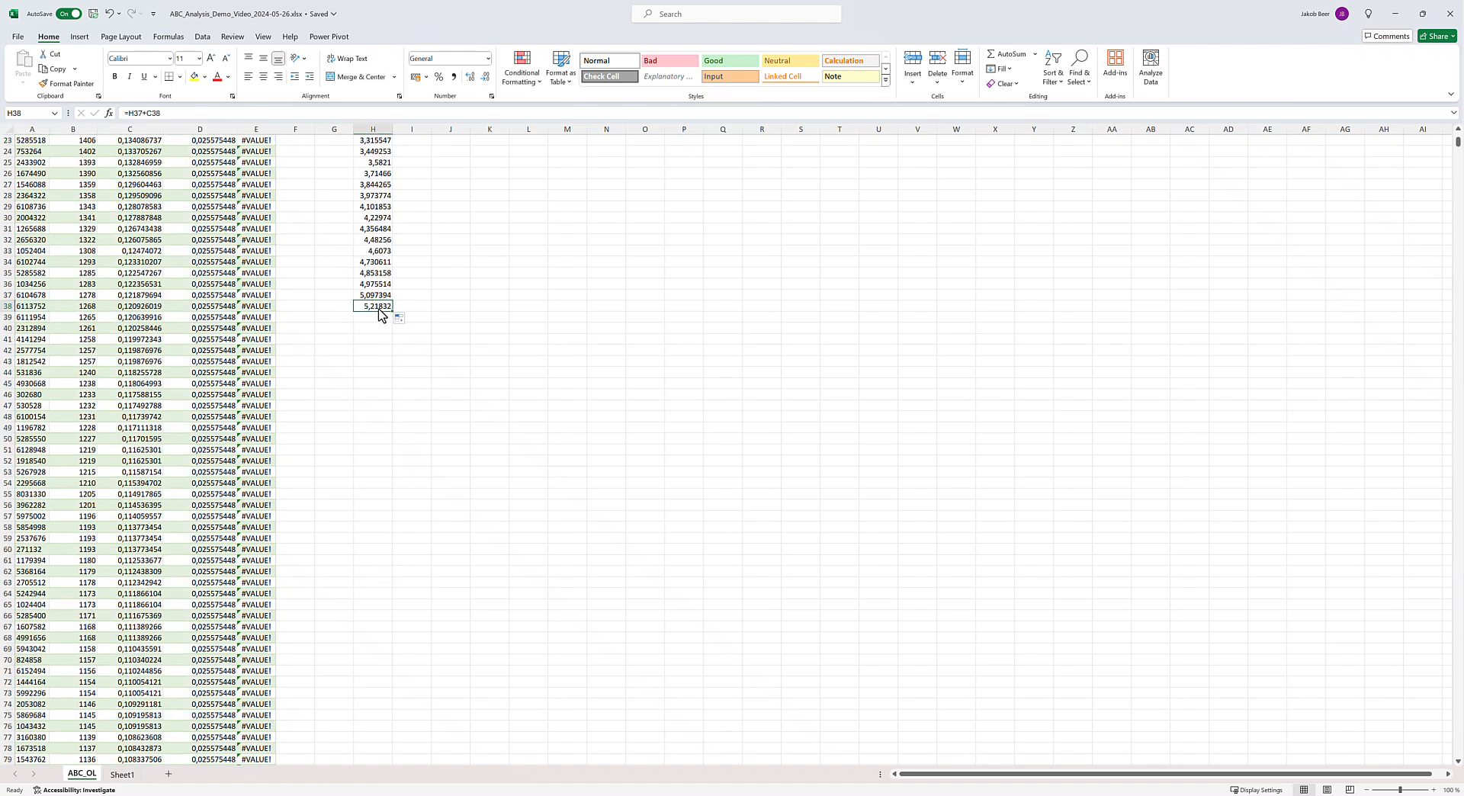
key("ctrl+c")
key("ctrl+shift+End")
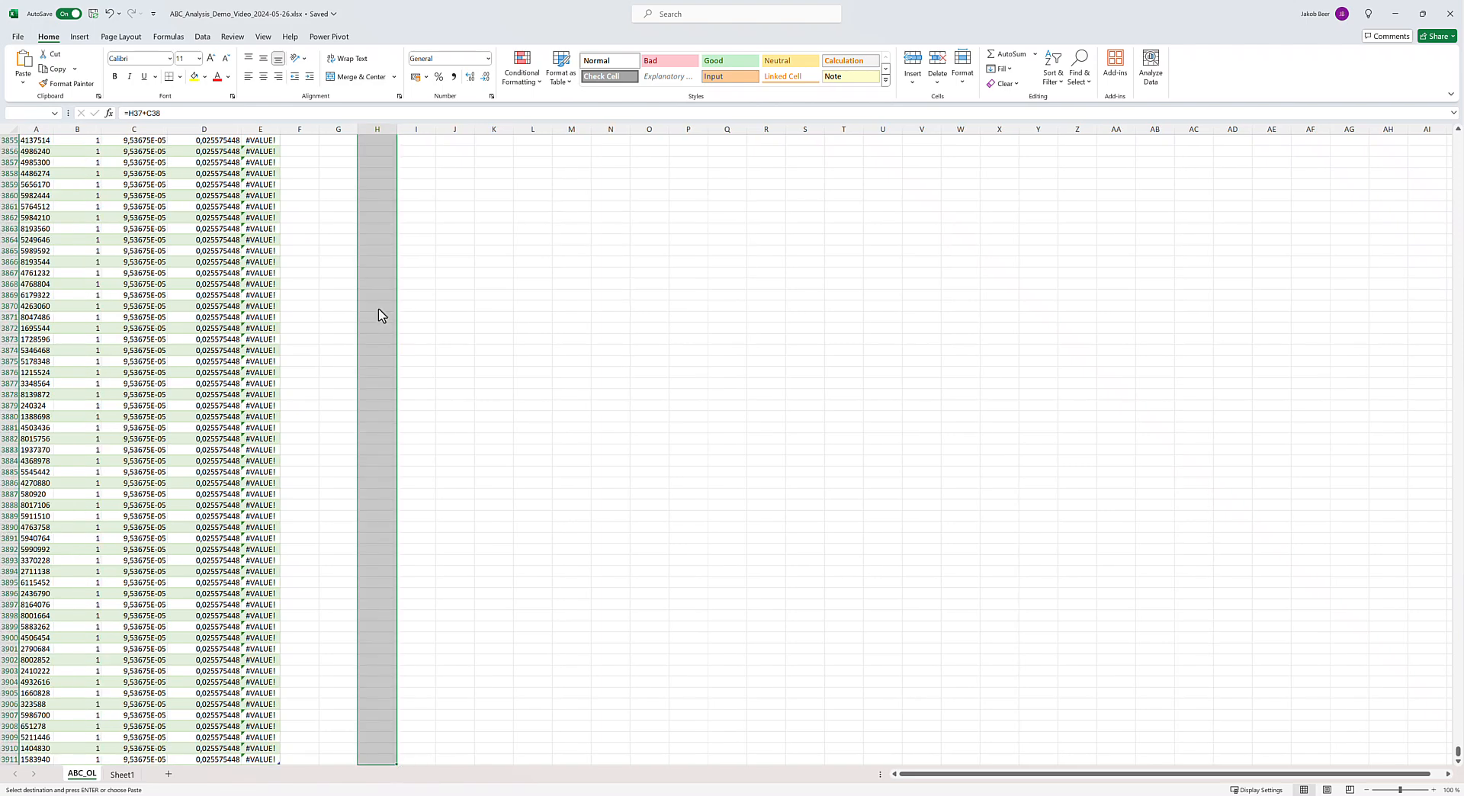
key("ctrl+v")
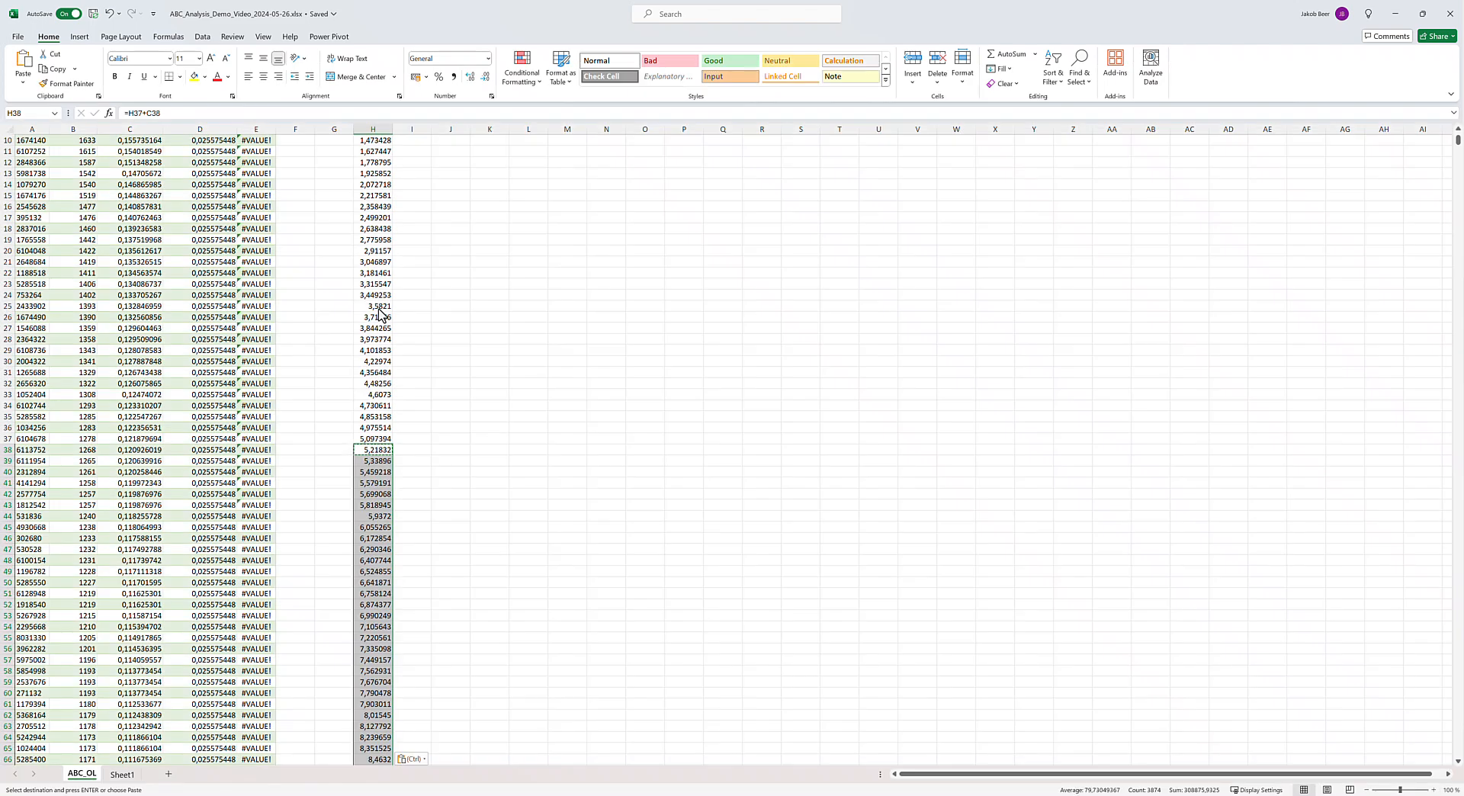
Check the running total in column H at the last data row, H3911.
left_click(388, 406)
key("ctrl+shift+End")
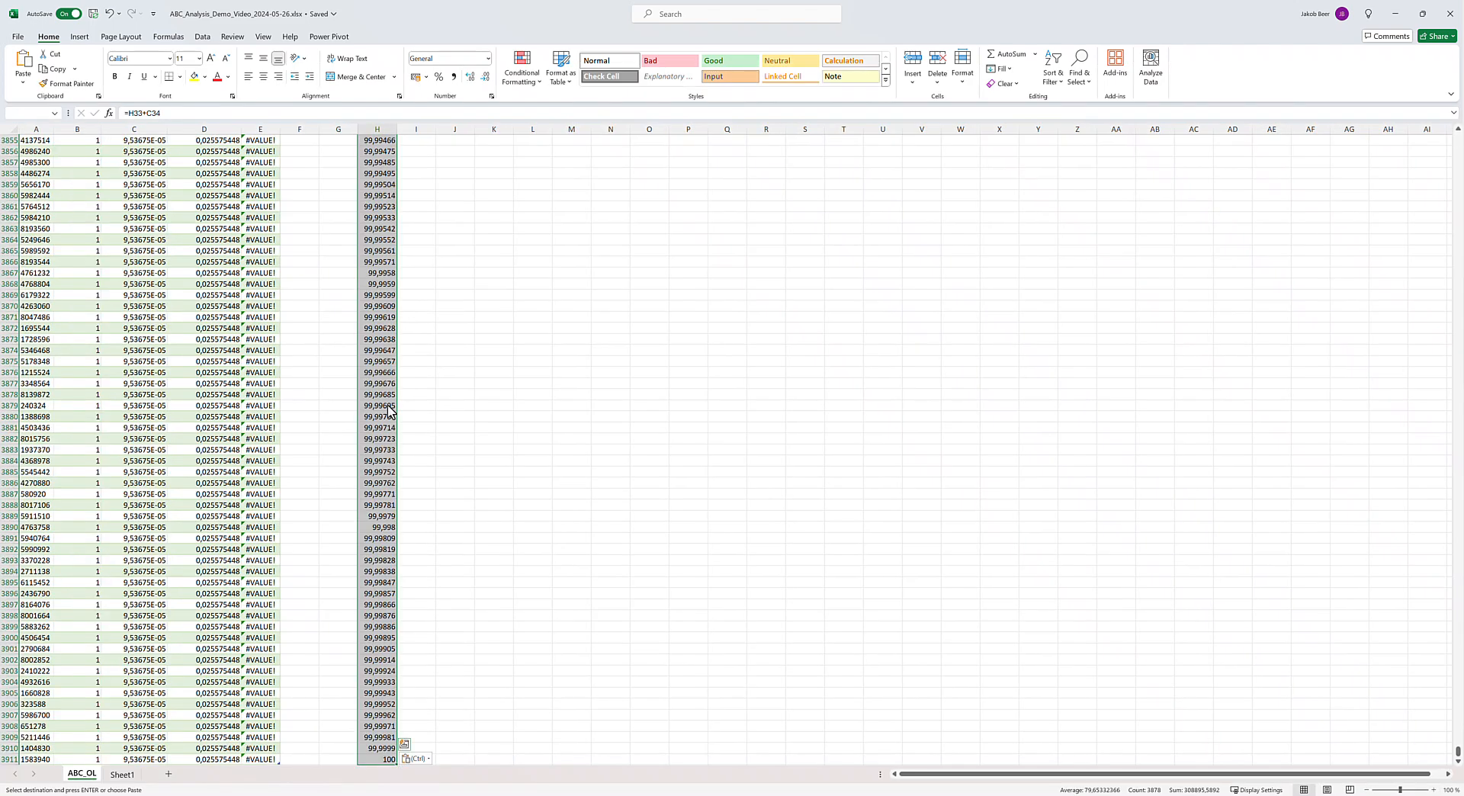
left_click(381, 758)
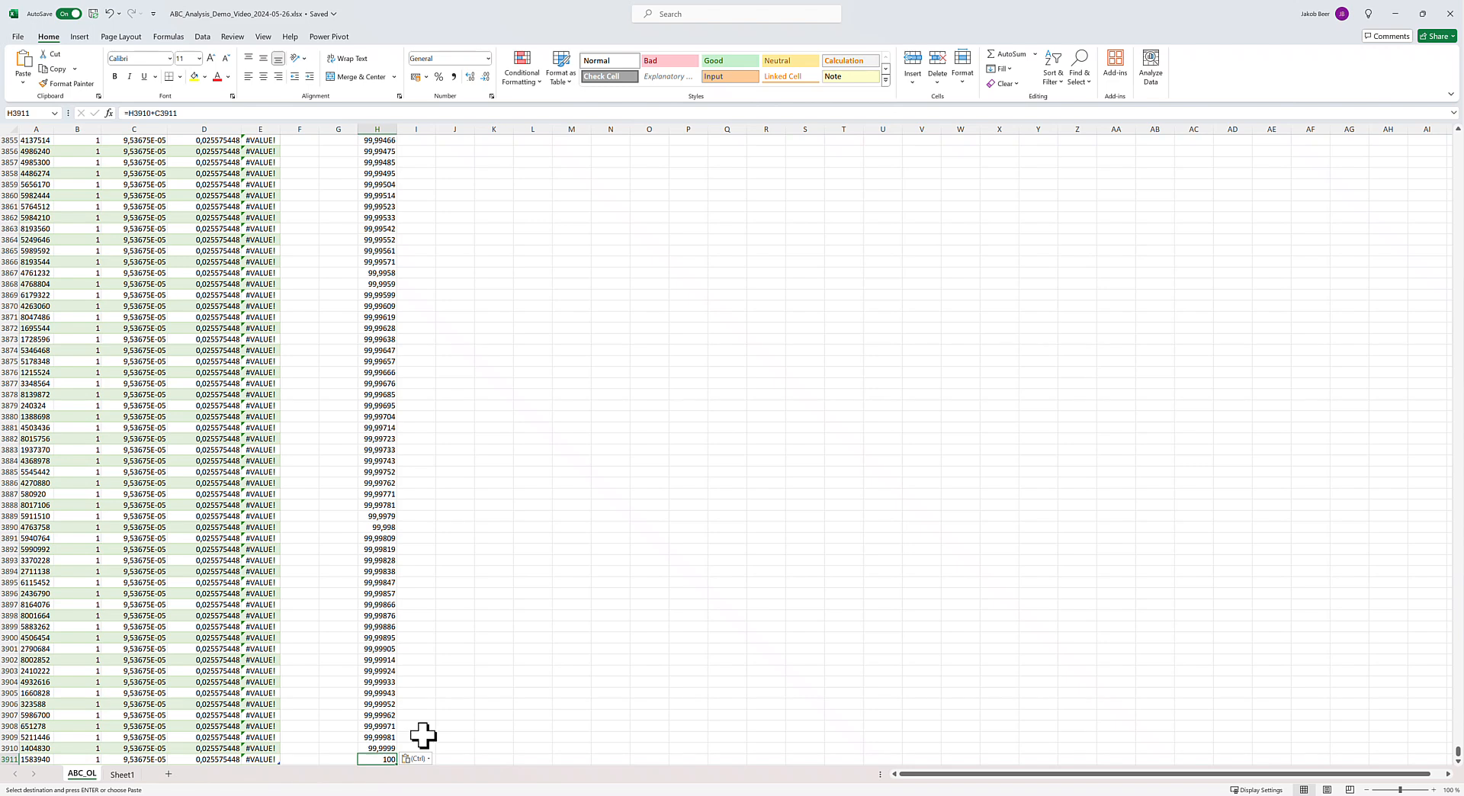
key("Home")
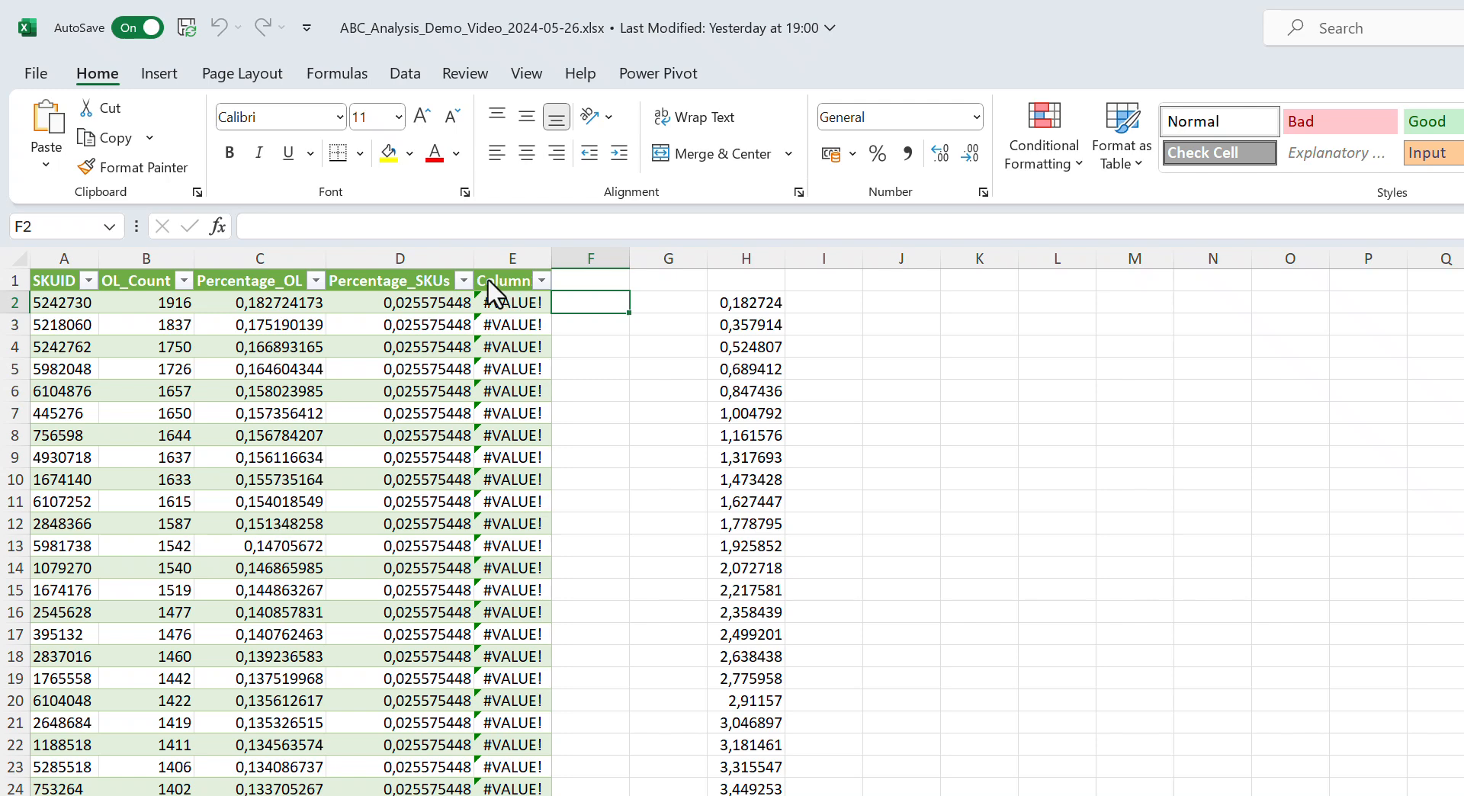
Rename the table header in E1 as RunningTotal_SKU.
left_click(499, 282)
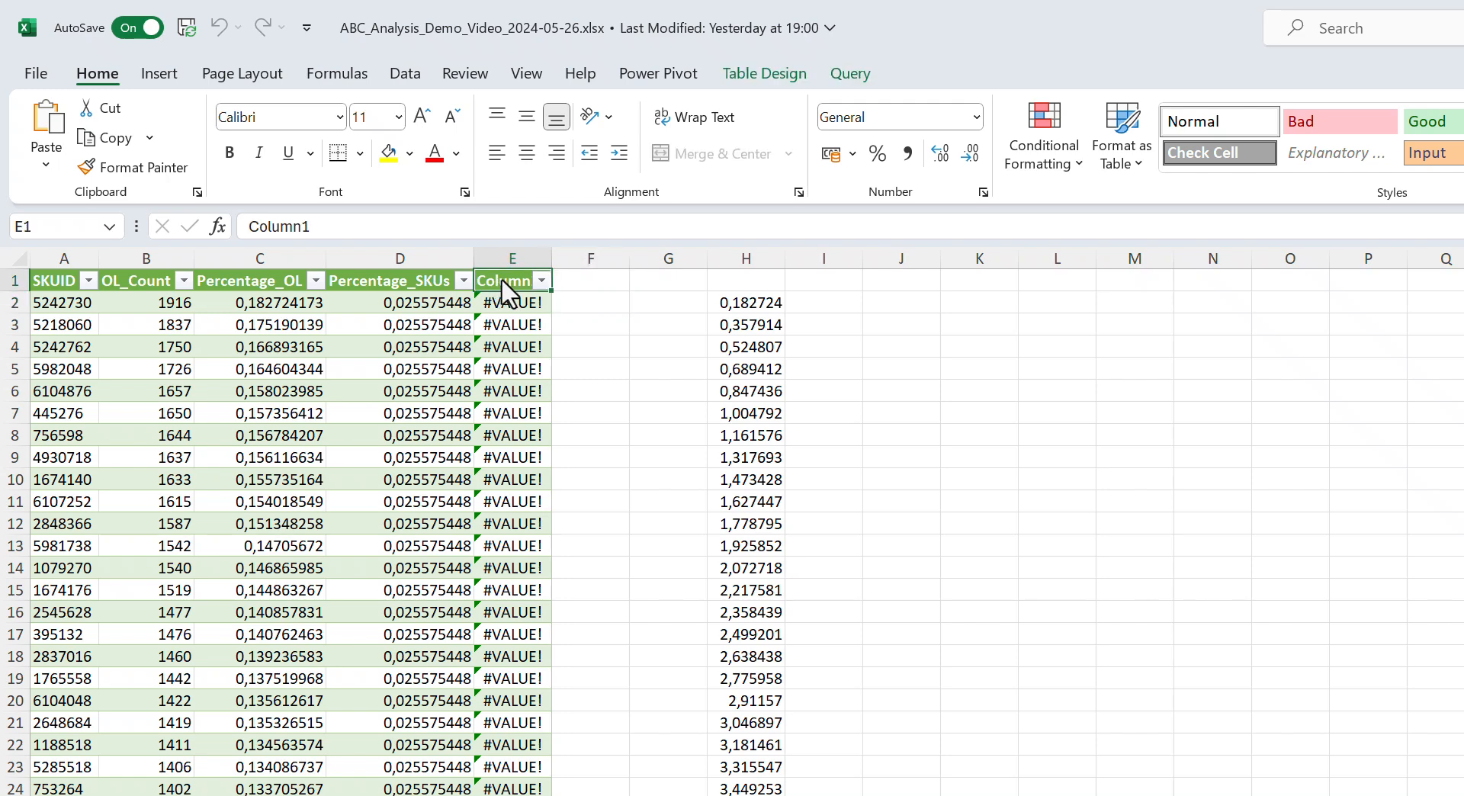
double_click(501, 282)
double_click(501, 280)
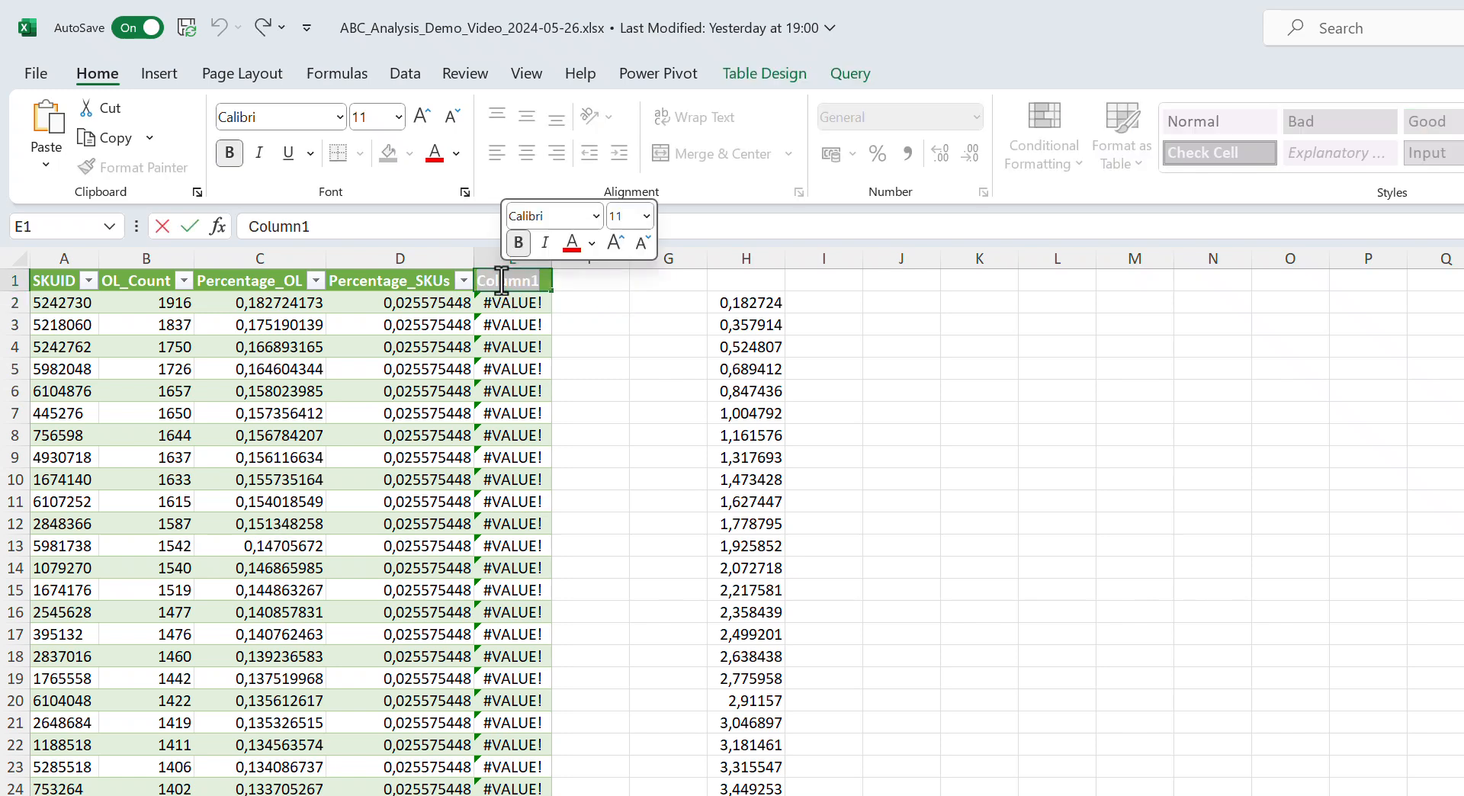
type("R")
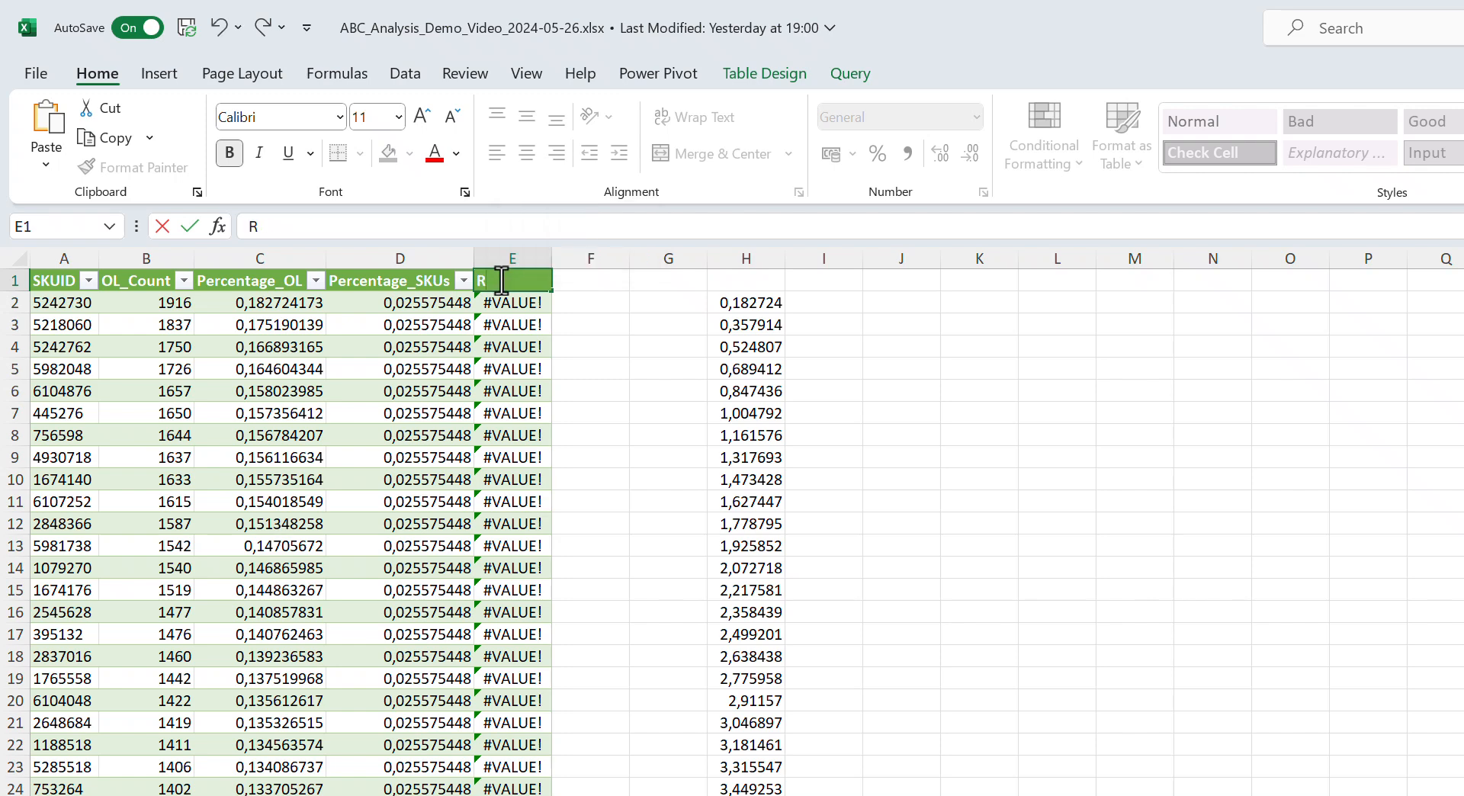
type("unningTotal")
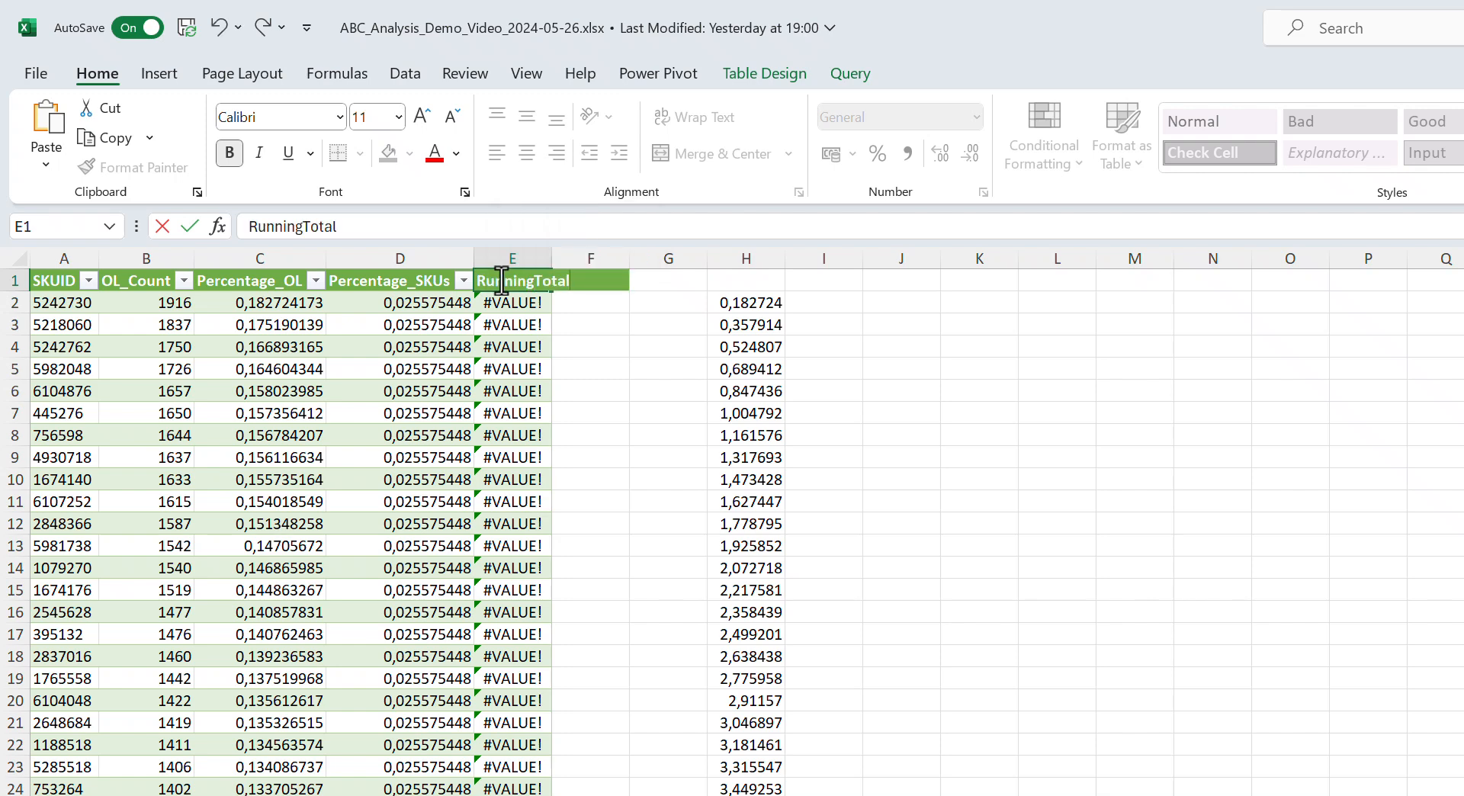
type("_SKU")
key("ctrl+Return")
Start a running-total formula in E2 with =SUM(INDEX([Percentage_SKUs];1): so the summed range begins at the column's first row.
left_click(509, 306)
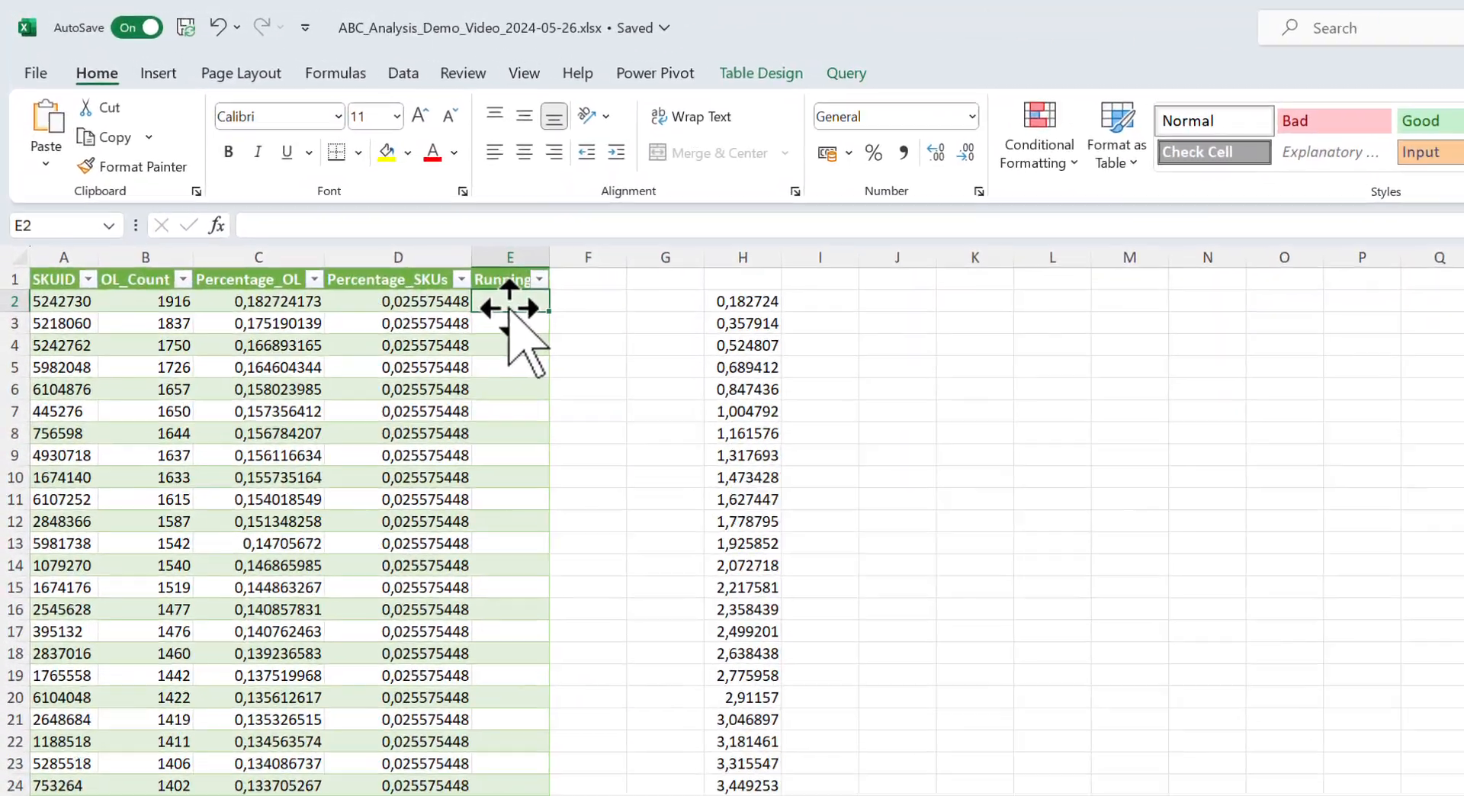
type("=")
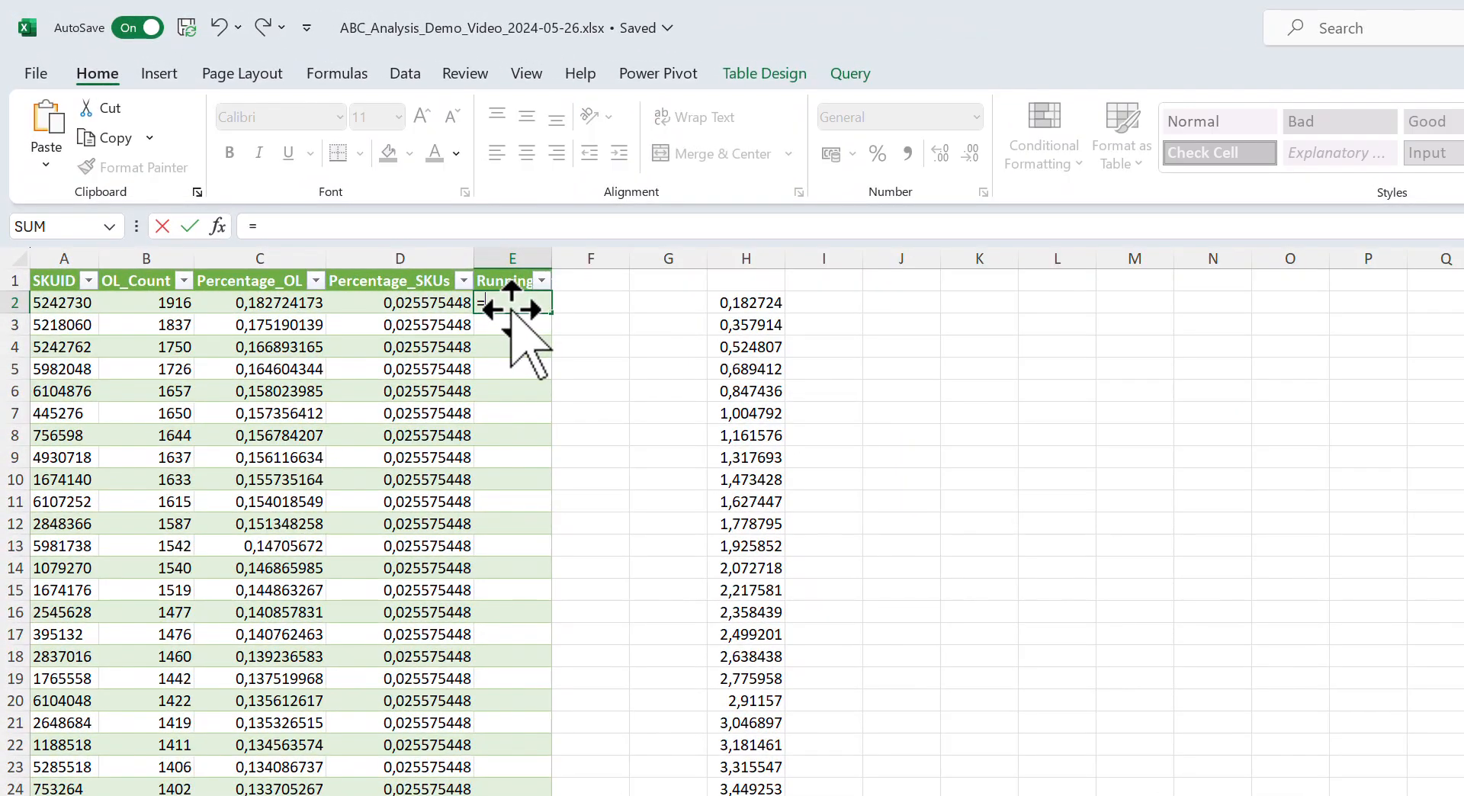
type("SUM")
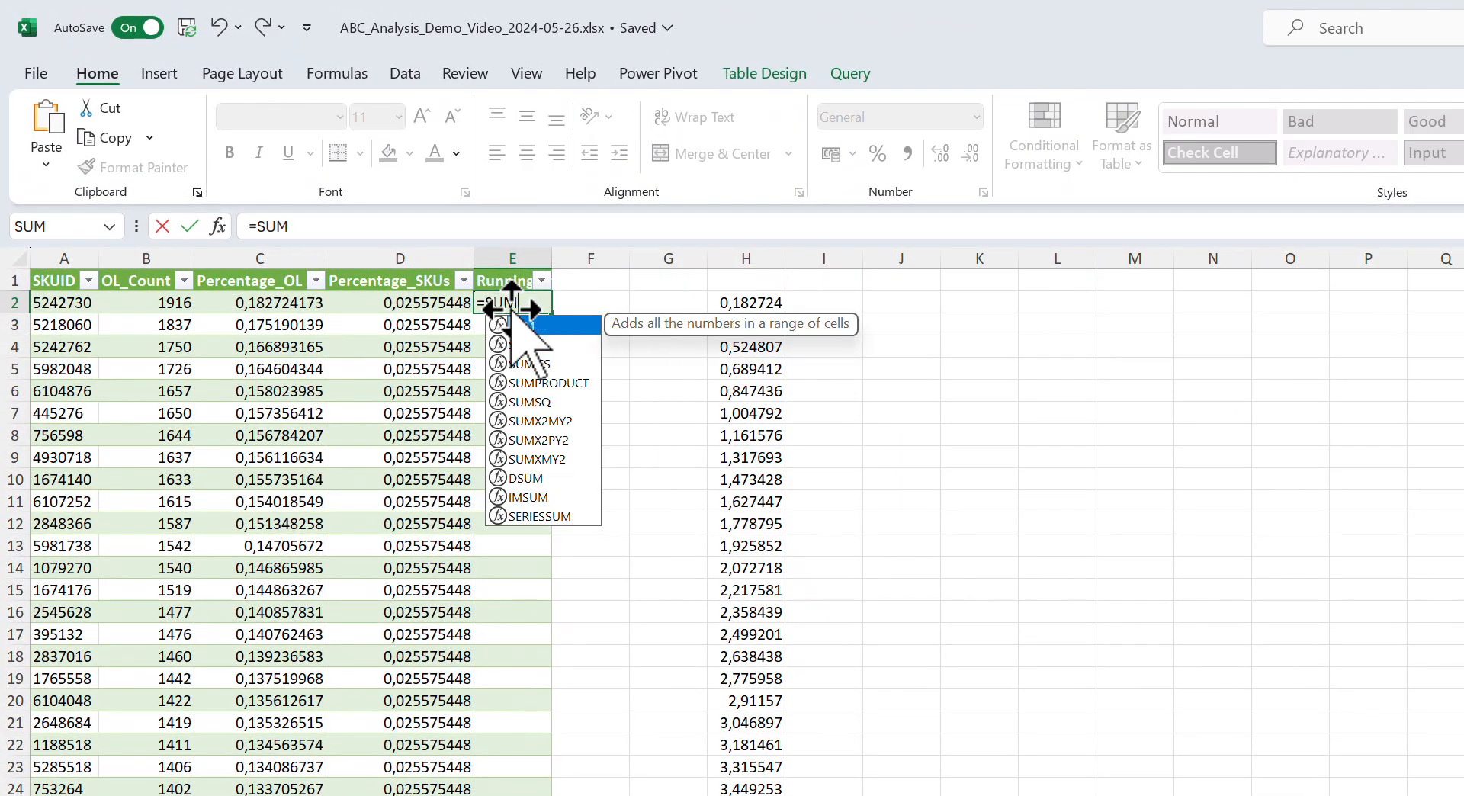
type("(")
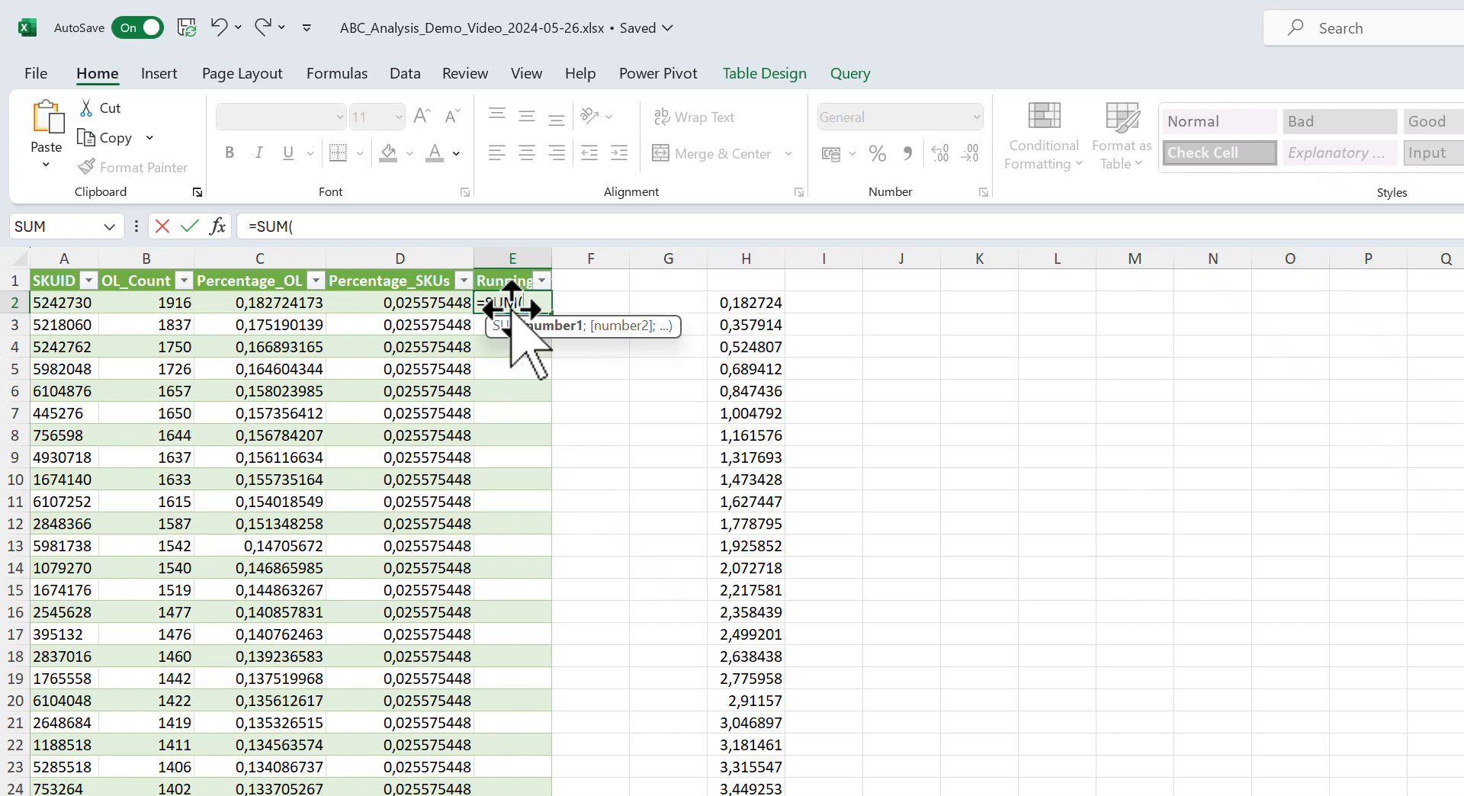
type("INDE")
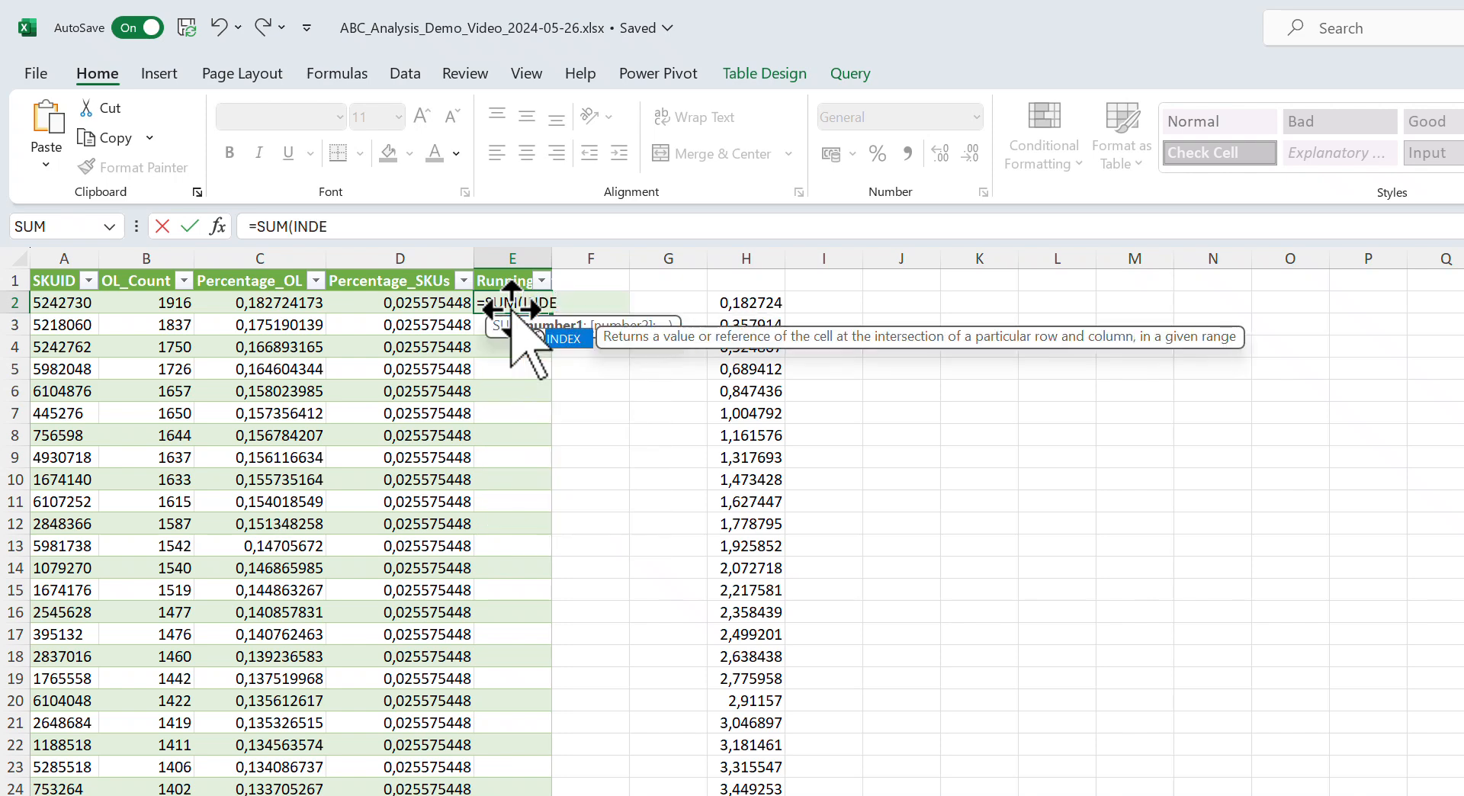
type("X(")
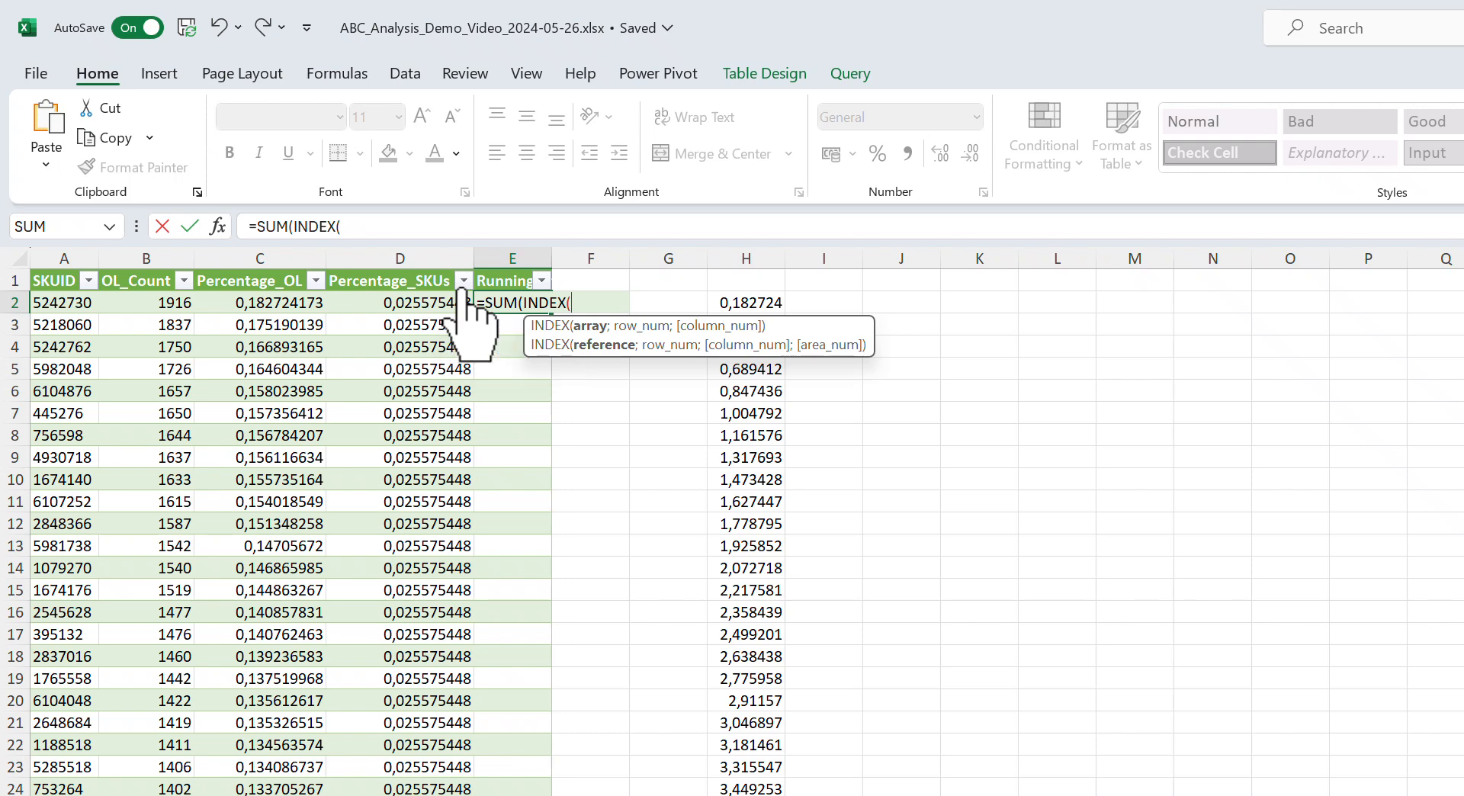
type("[")
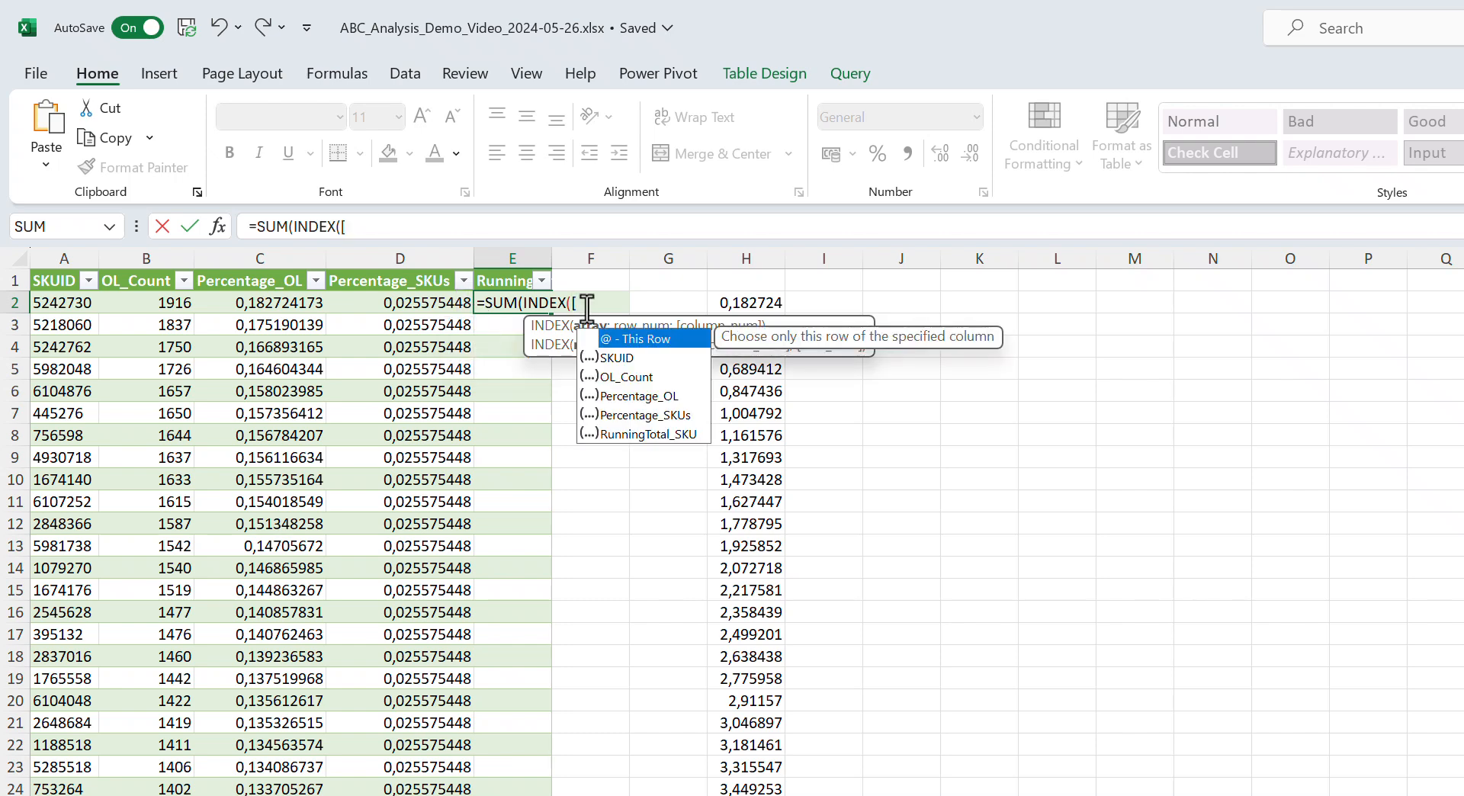
double_click(627, 414)
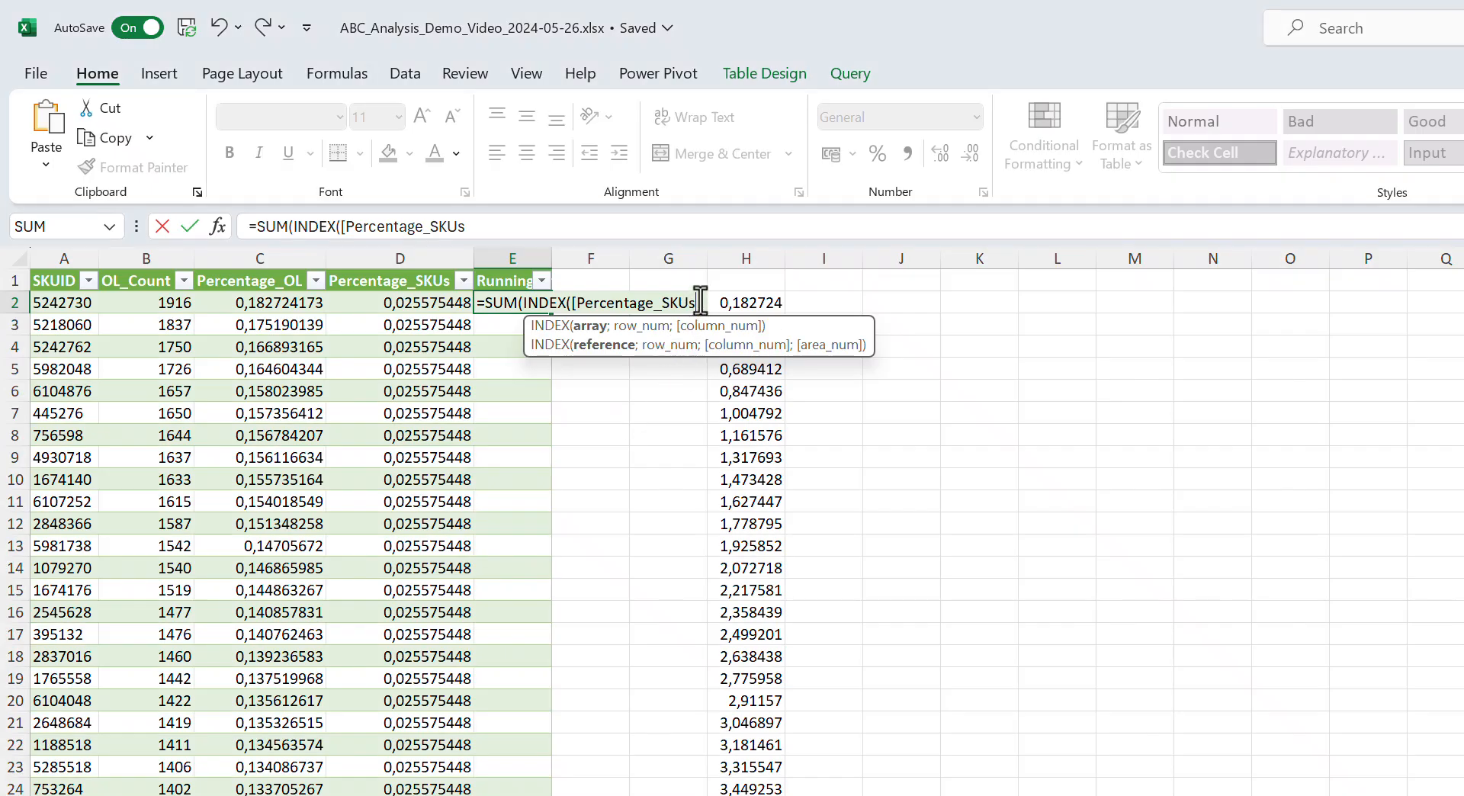
type("]")
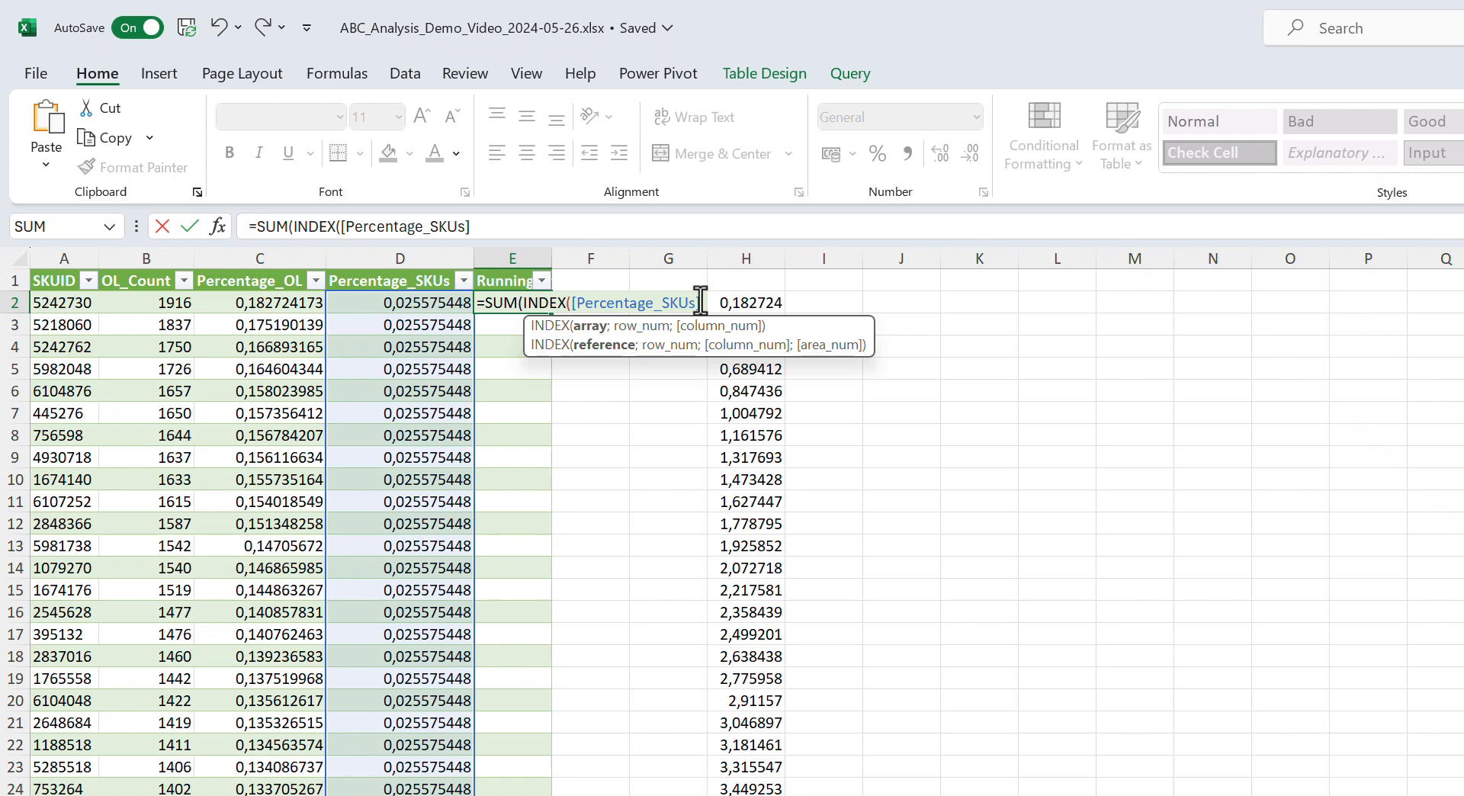
type(";1")
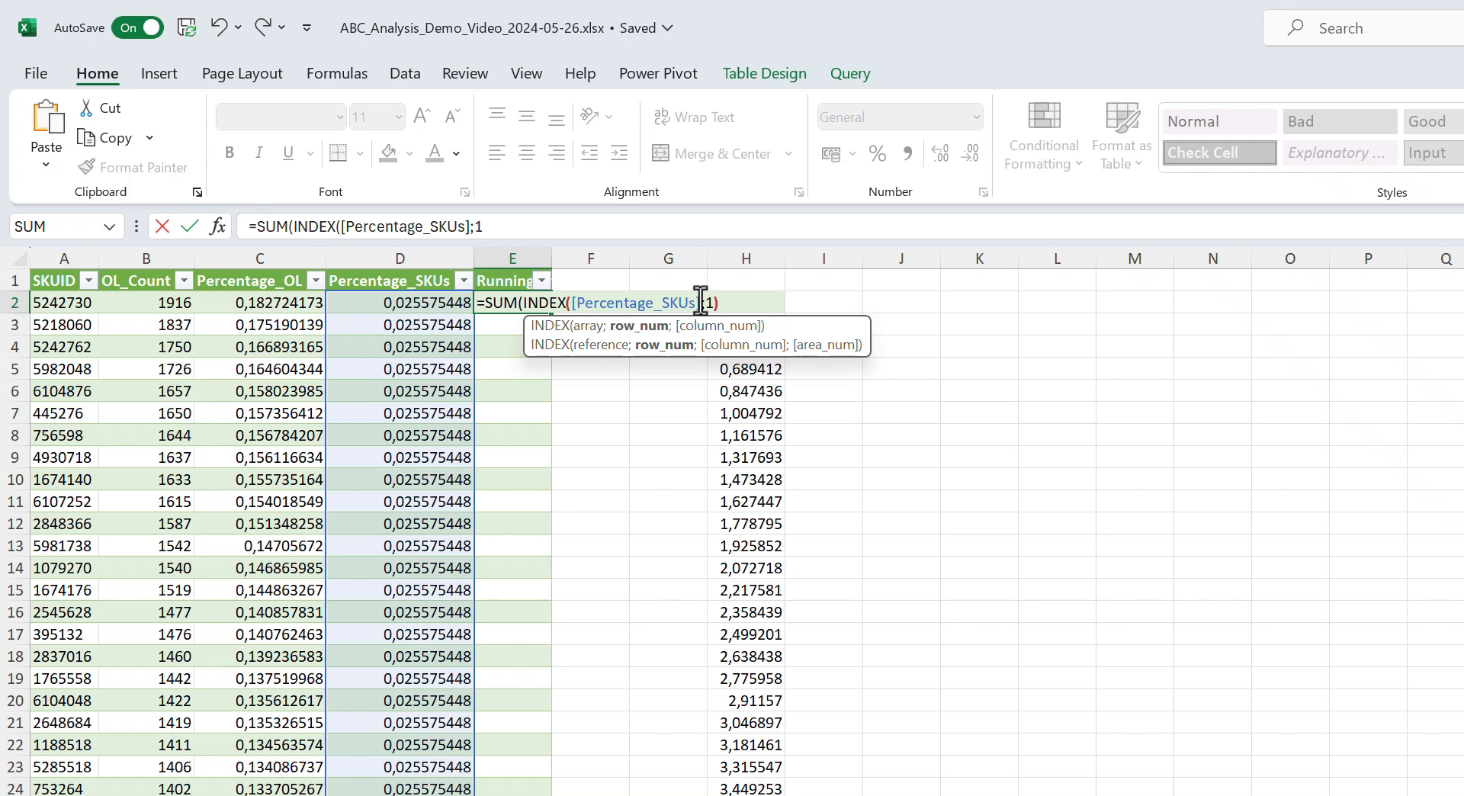
type("):")
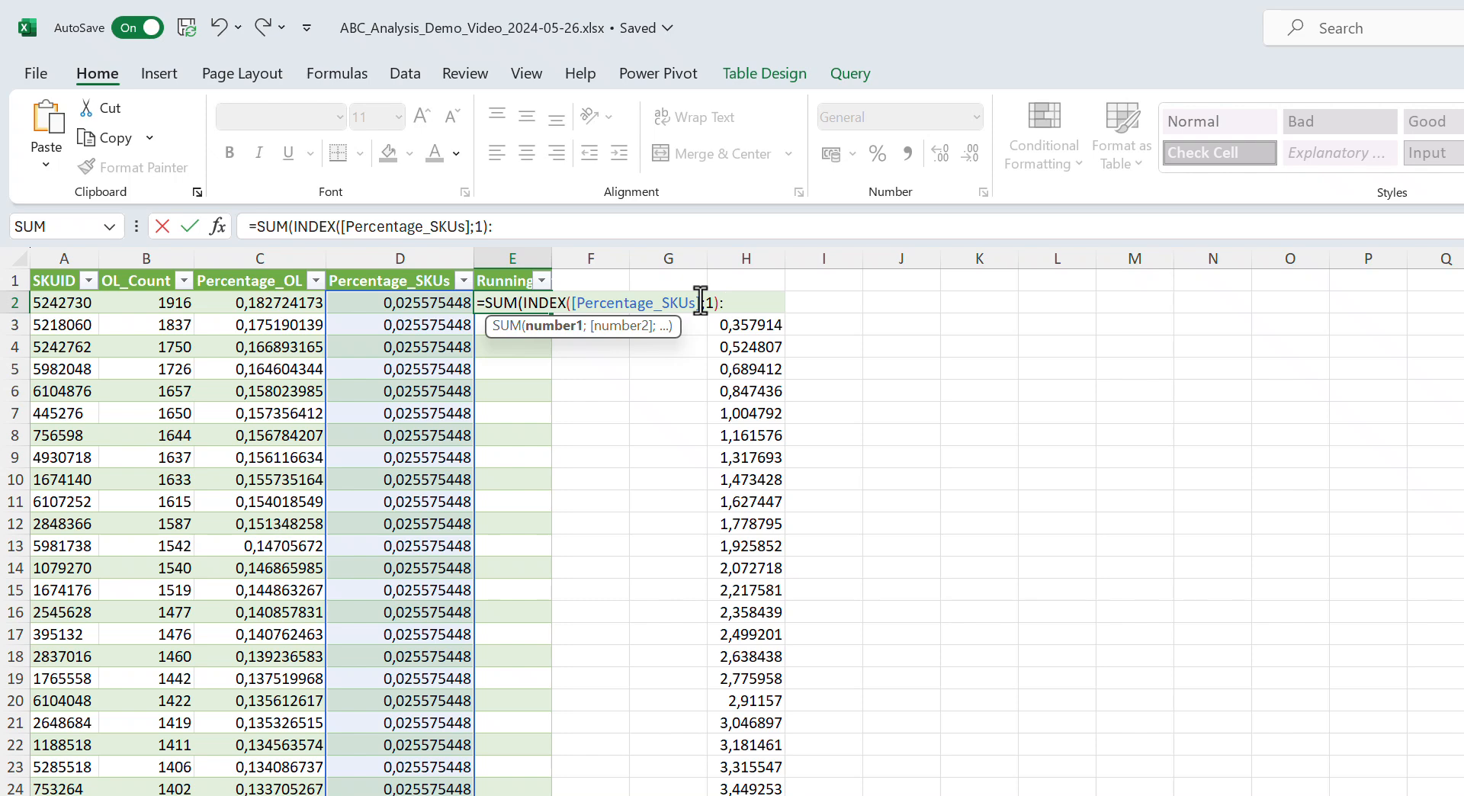
Complete the E2 running-total formula with [@[Percentage_SKUs]]) so the summed range ends at the current row.
type("[")
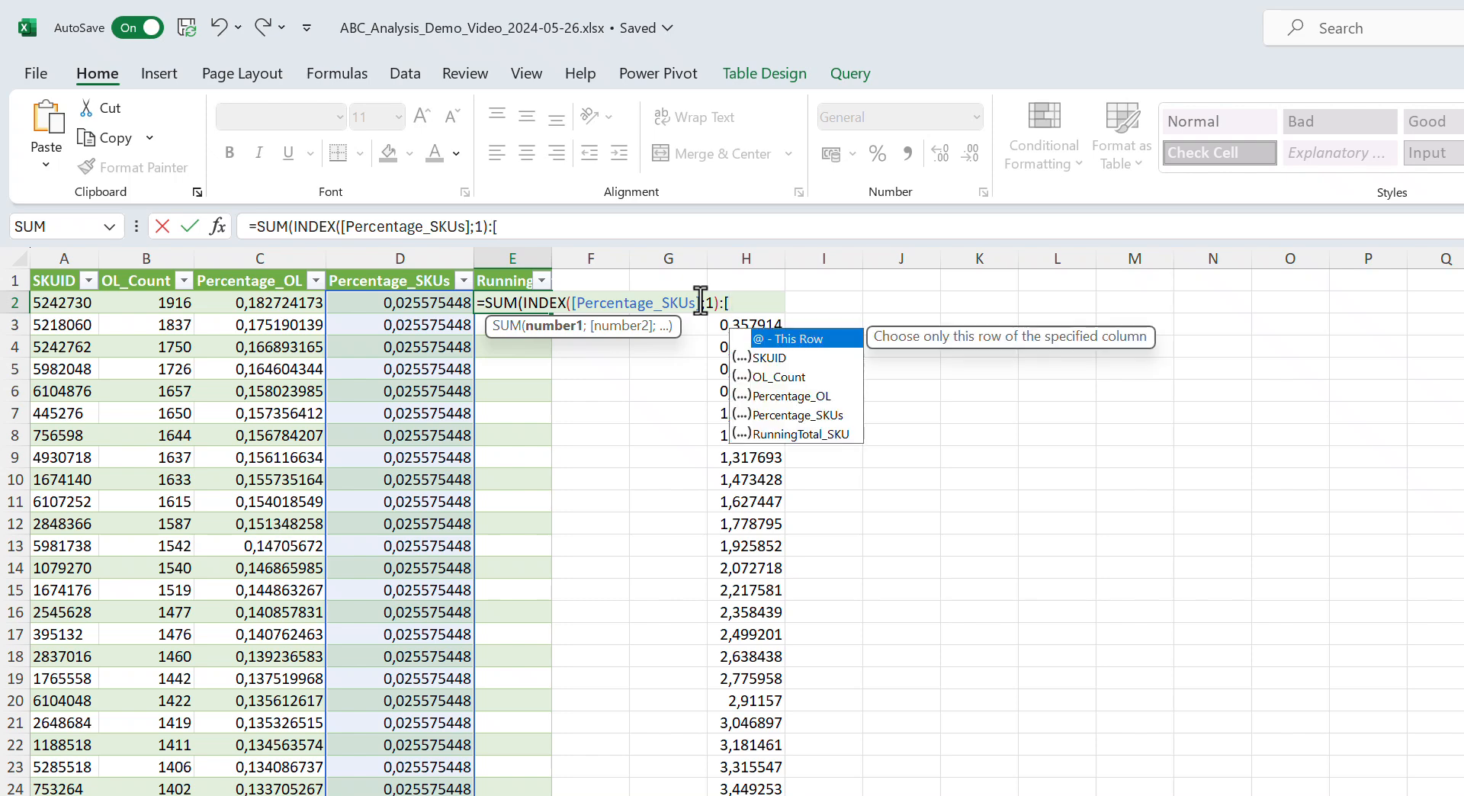
type("@")
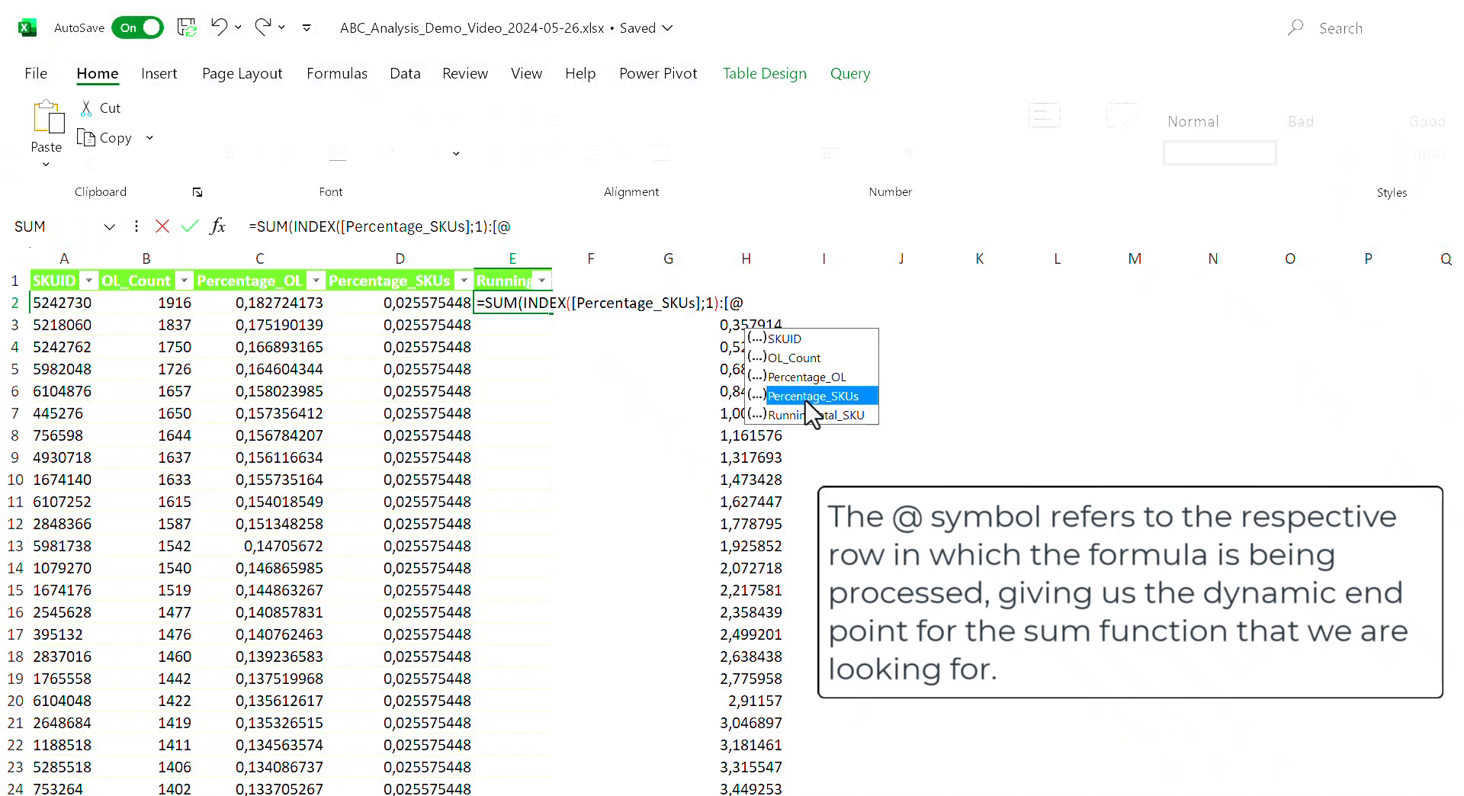
double_click(807, 397)
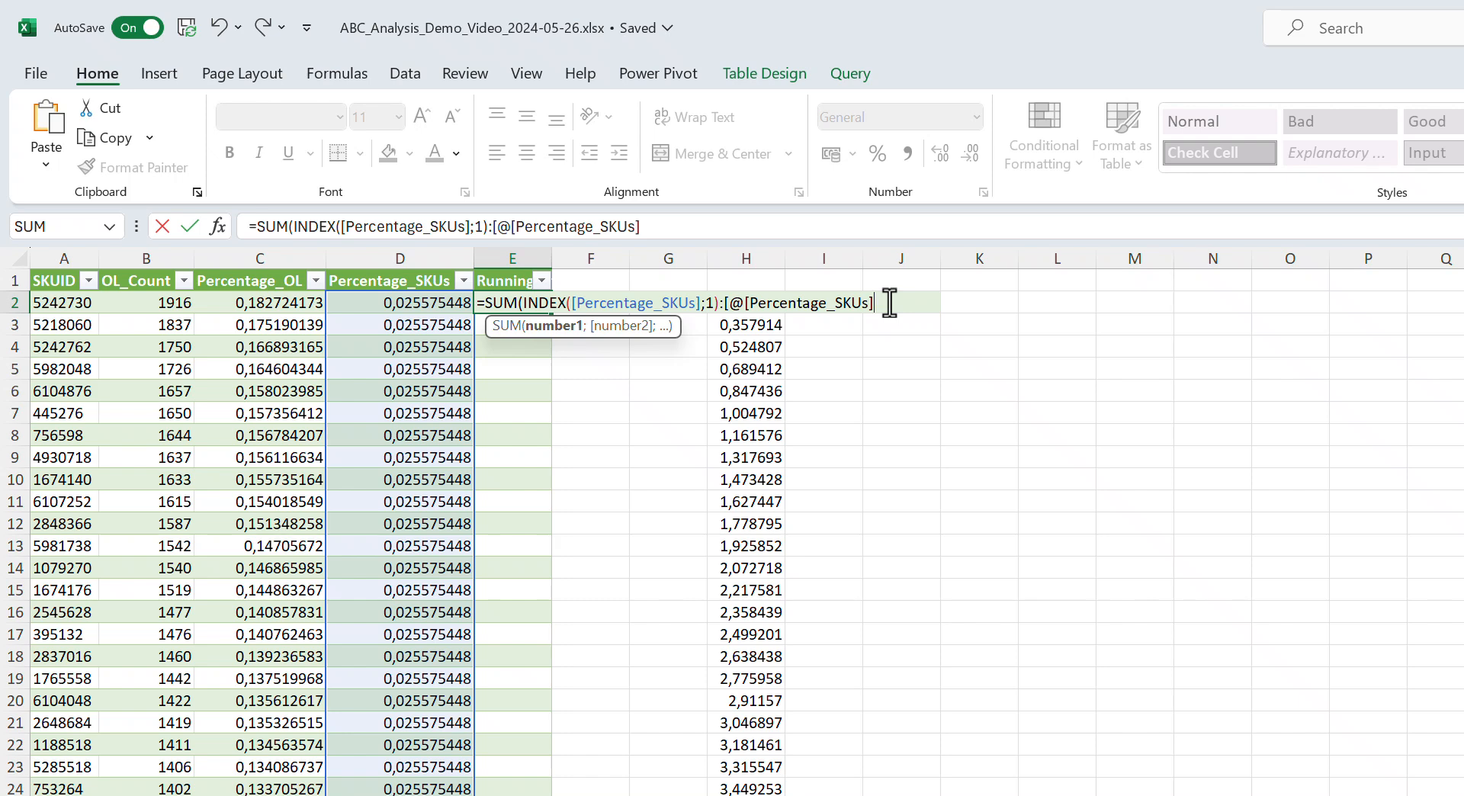
type("]")
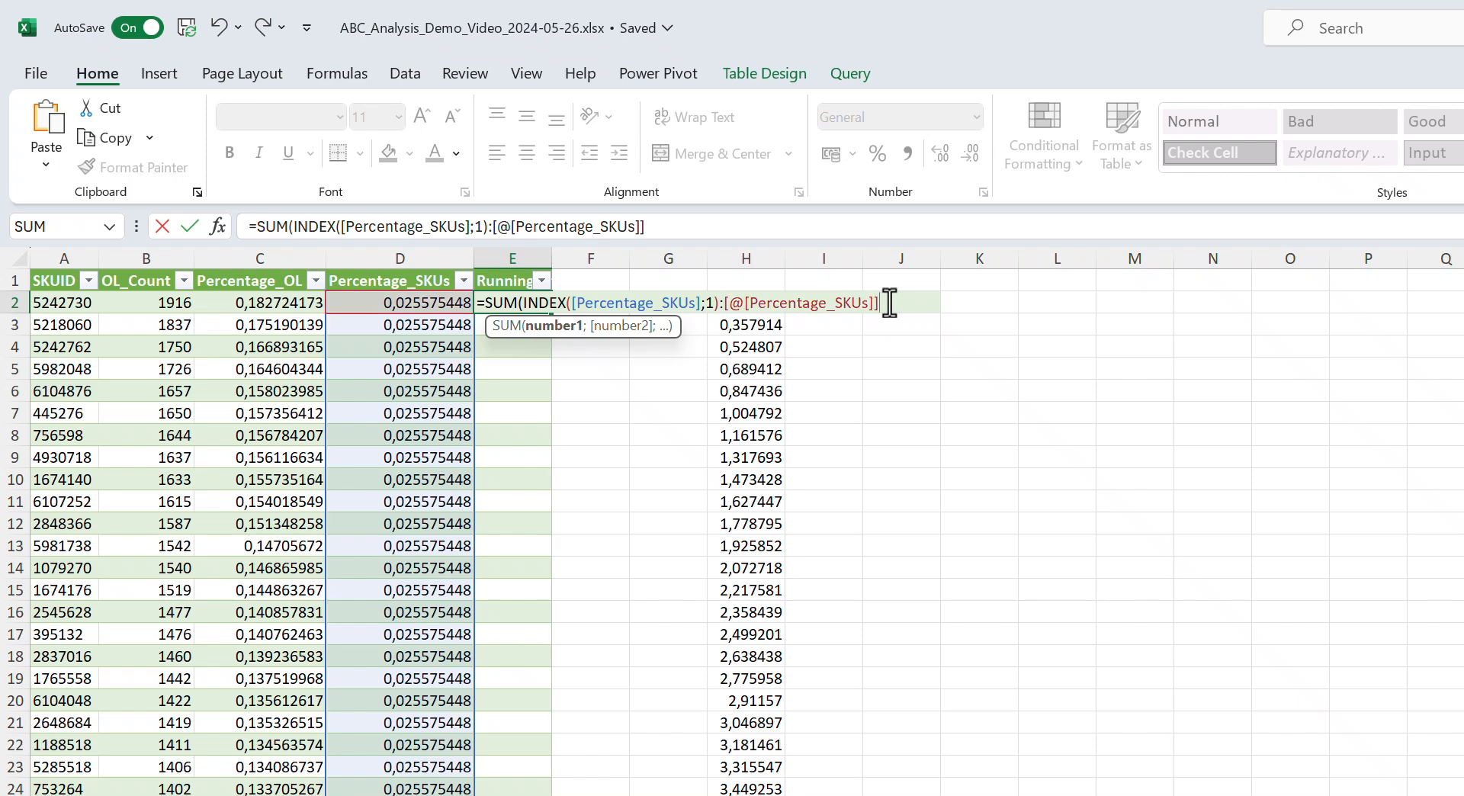
type(")")
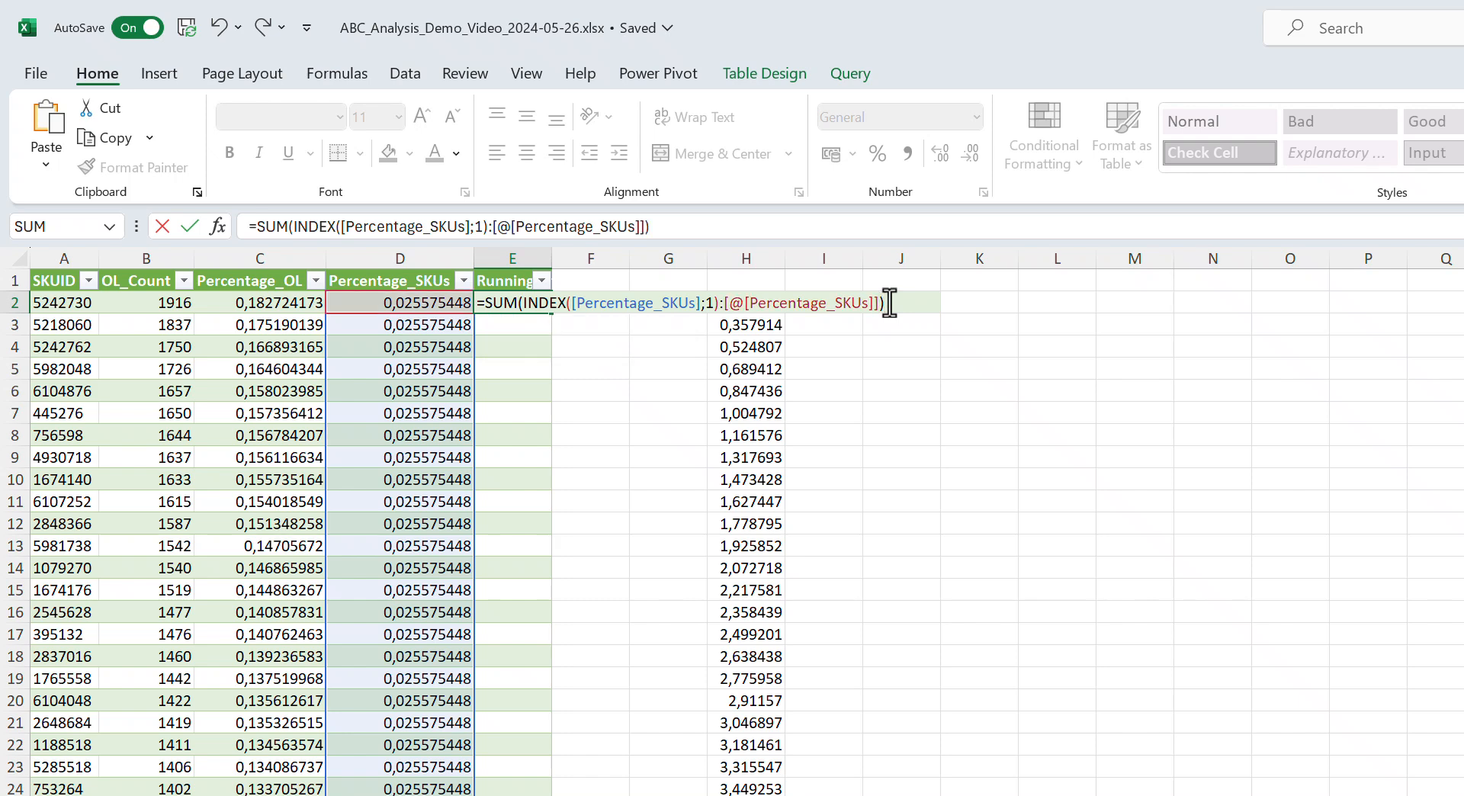
key("Return")
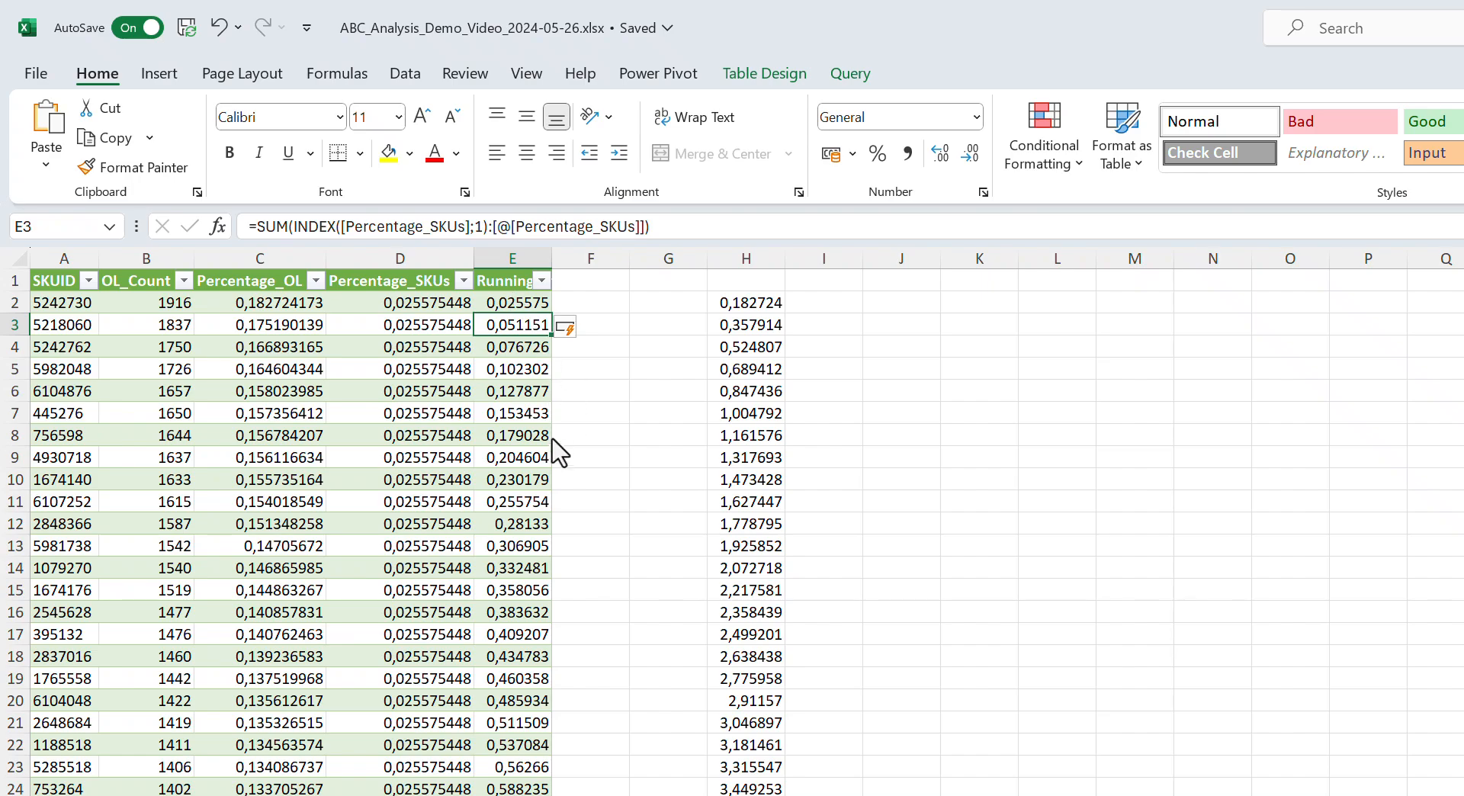
Check the SKU running total in column E at the last data row, E3911.
scroll(555, 458, "down", 2)
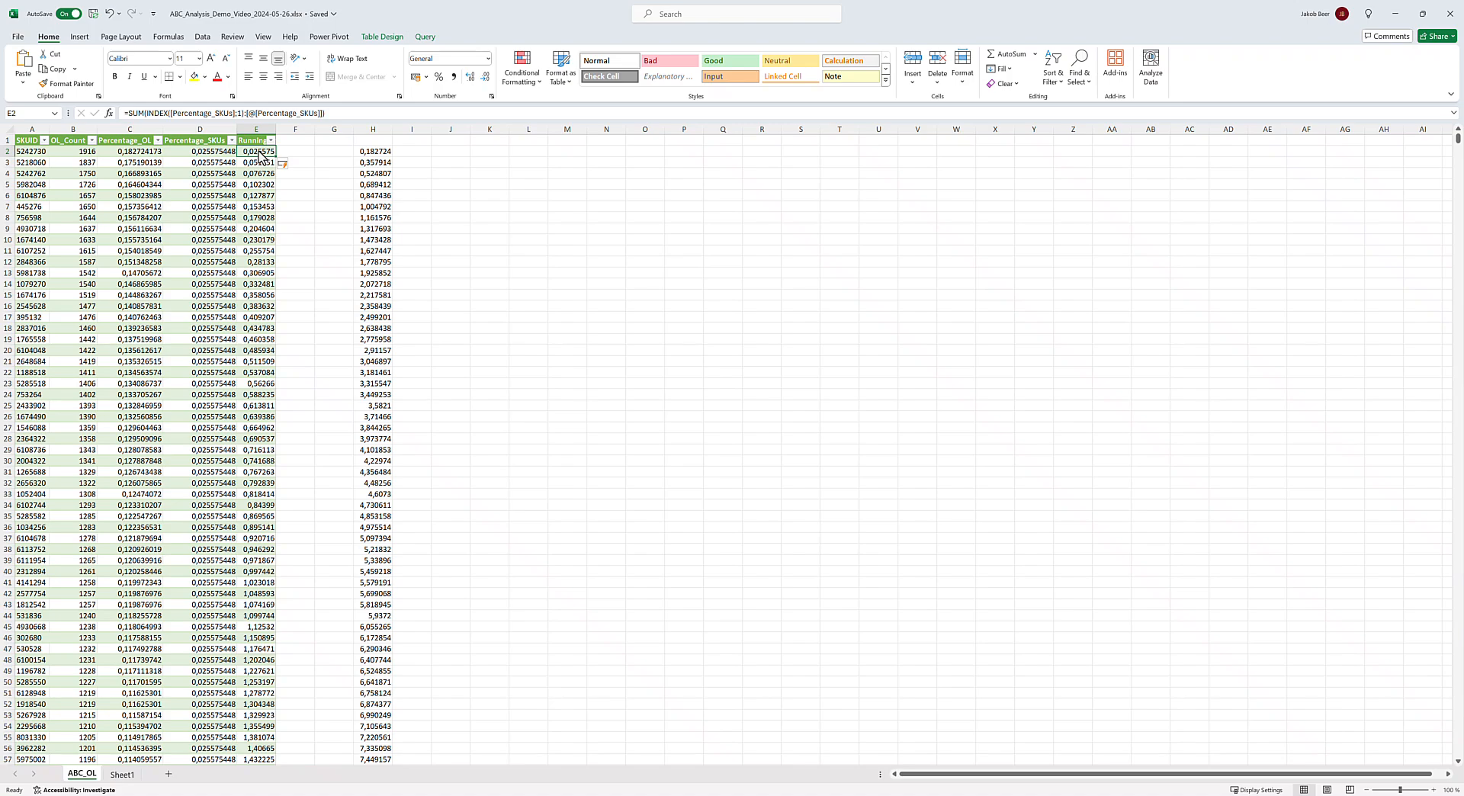
key("ctrl+shift+Down")
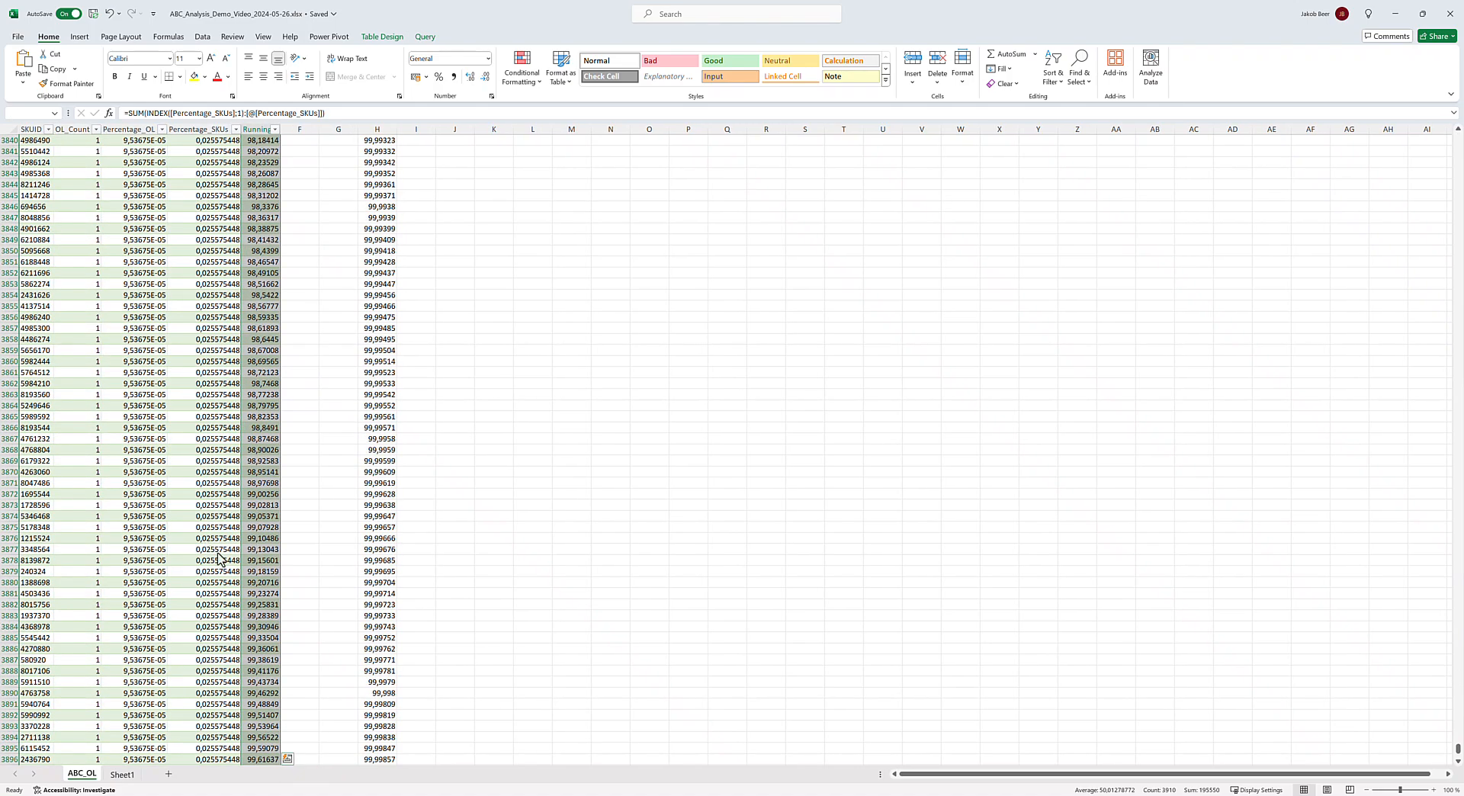
scroll(219, 560, "down", 7)
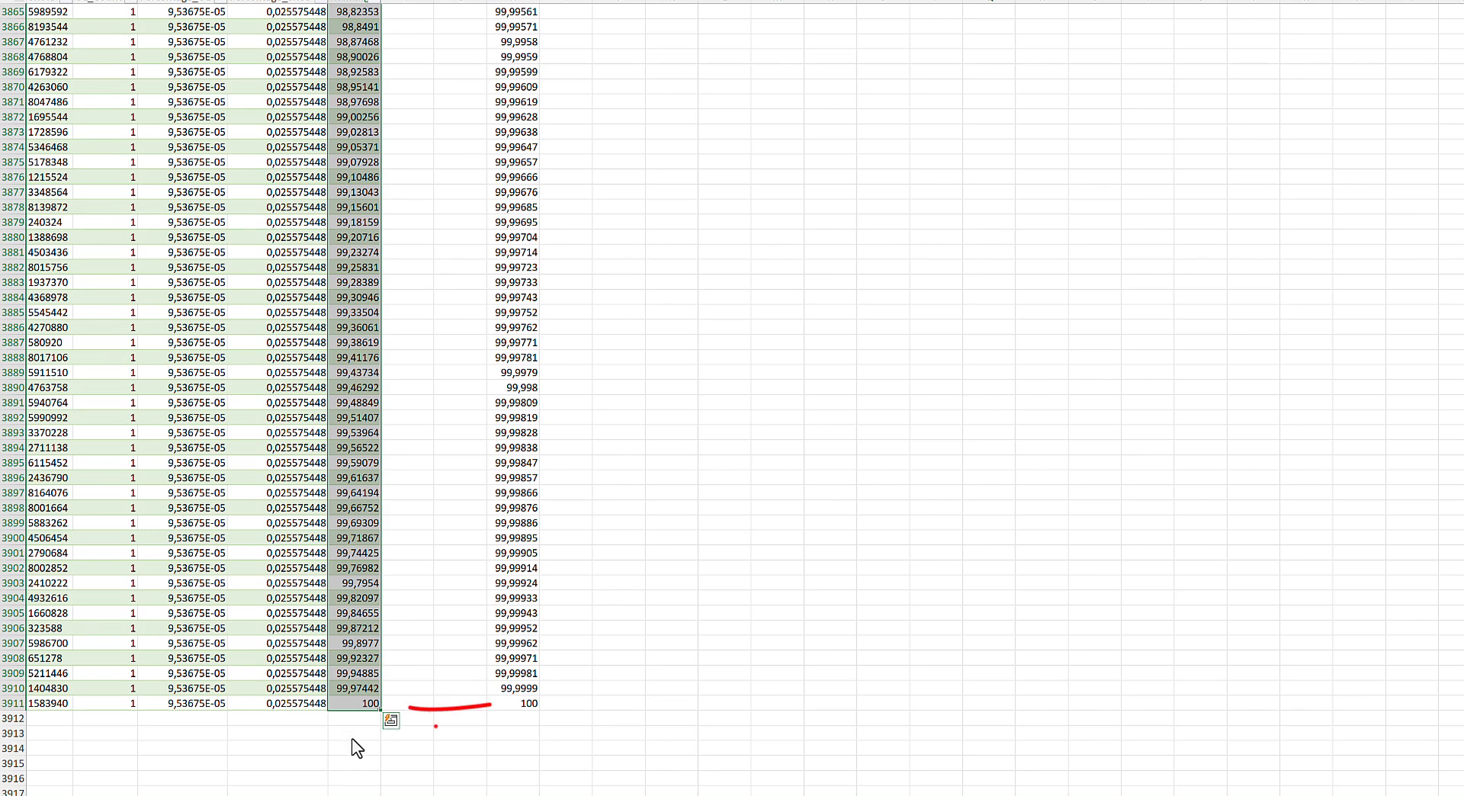
left_click(374, 705)
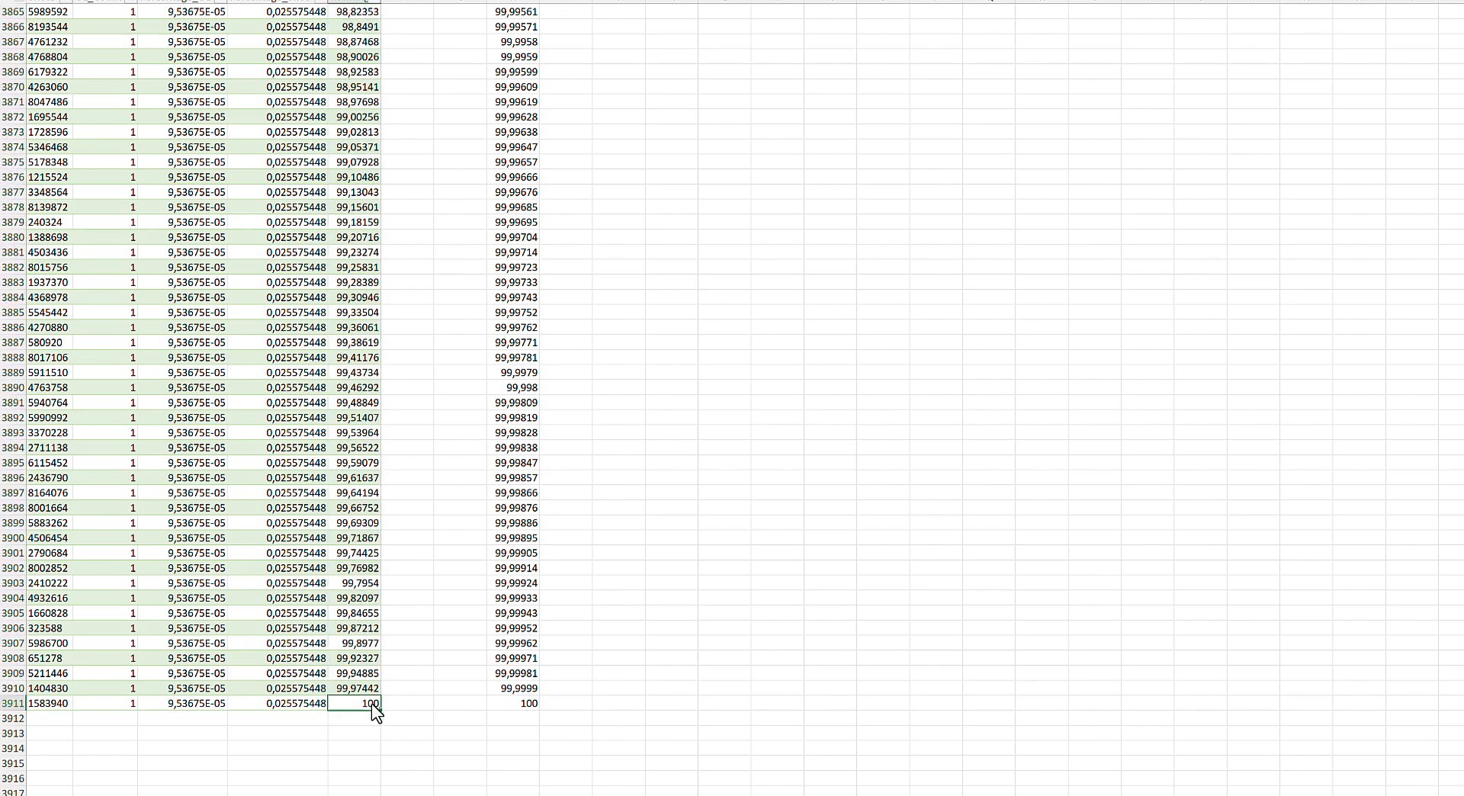
Add a new table column with the header RunningTotal_OL in F1.
key("ctrl+shift+Home")
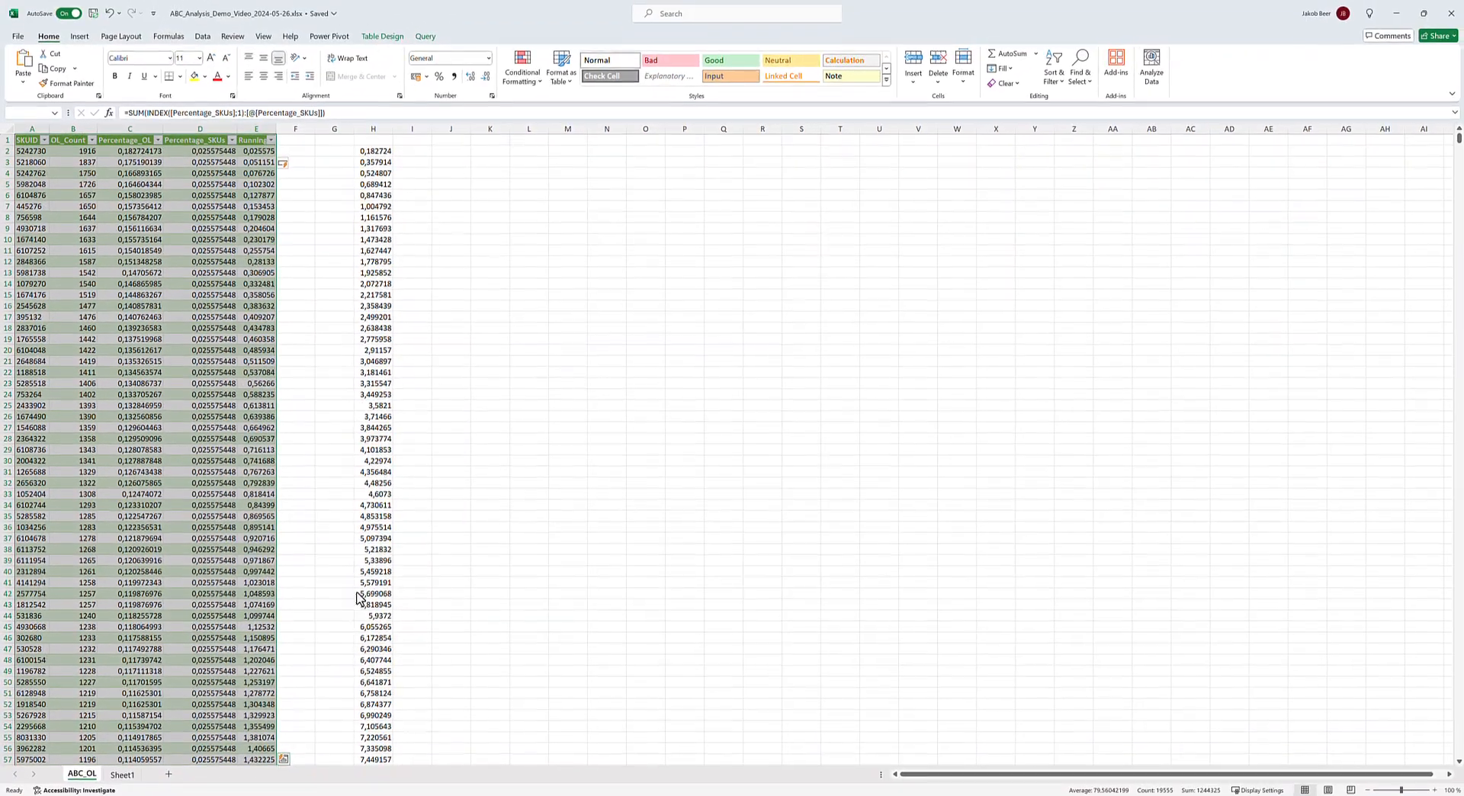
left_click(293, 145)
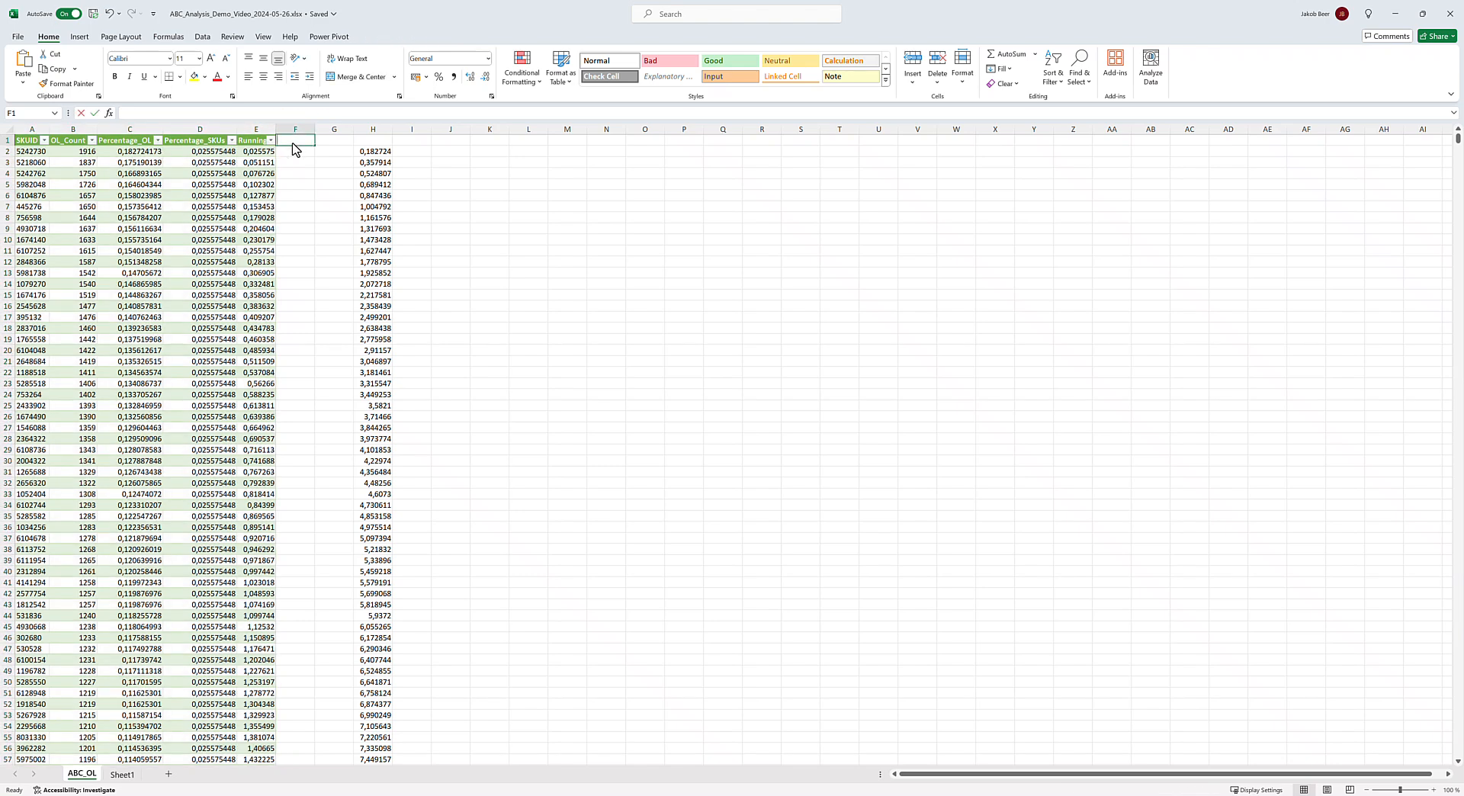
type("RunningTotal")
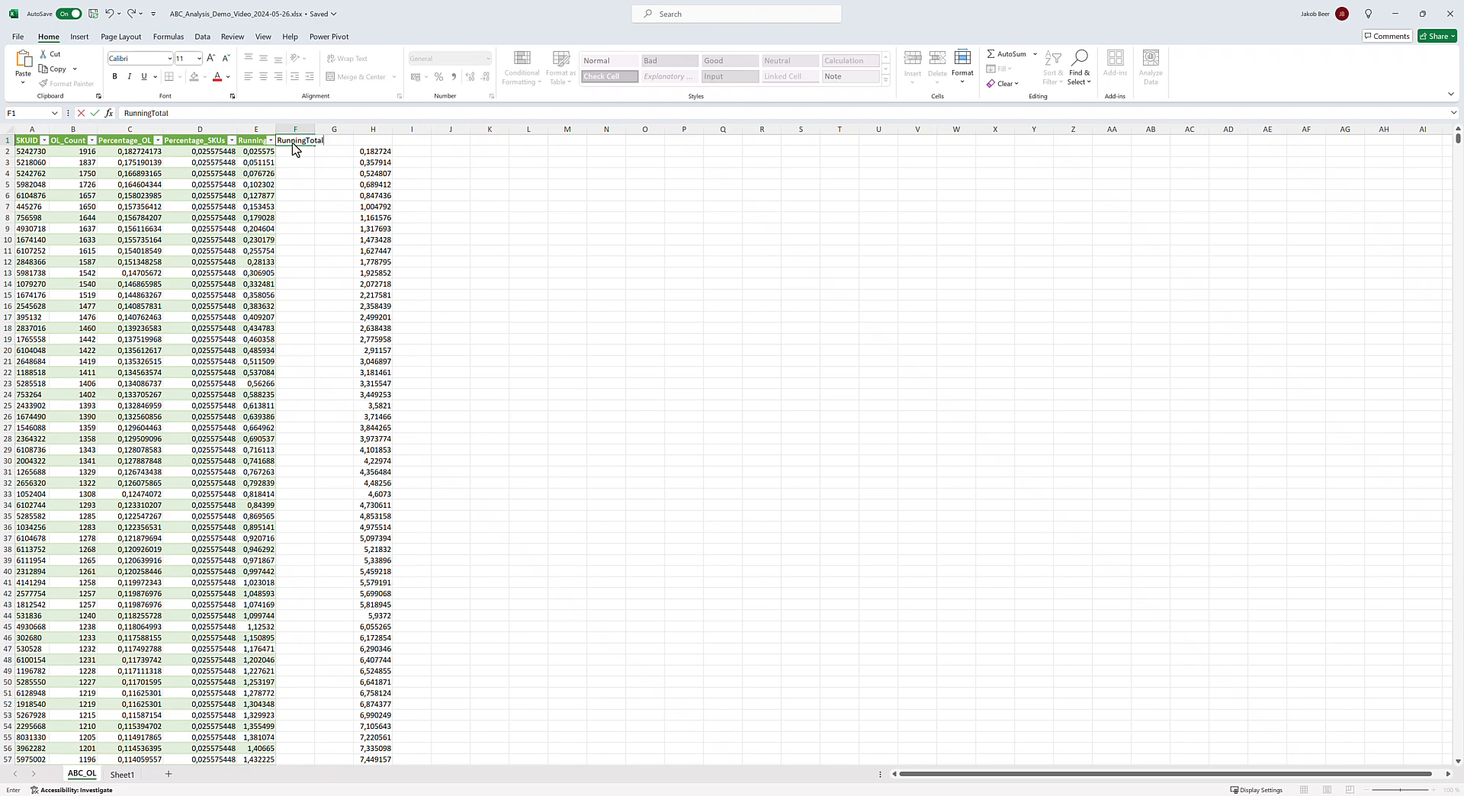
type("_OL")
key("Return")
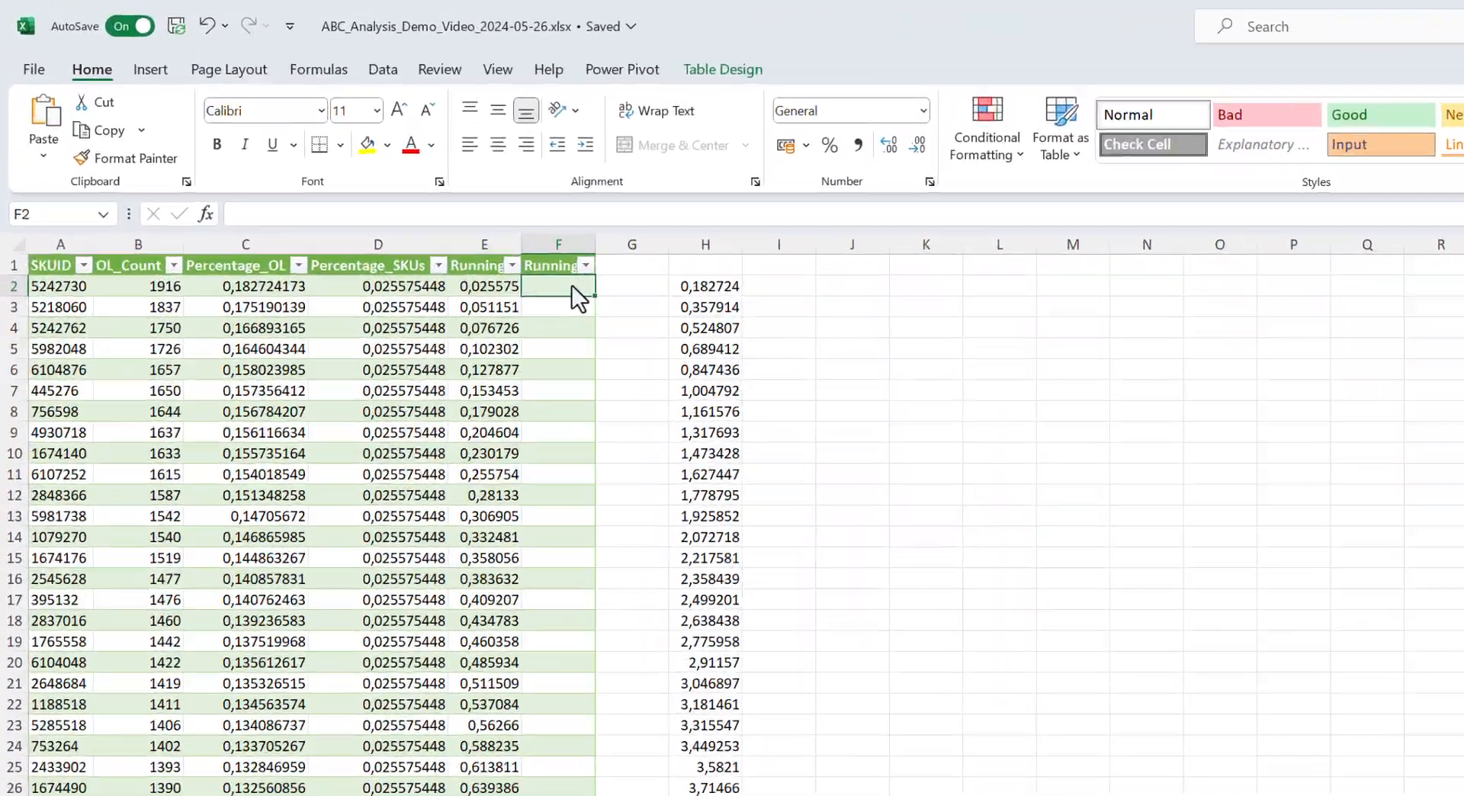
Start a running-total formula in F2 with =SUM(INDEX([Percentage_OL];1): so the summed range begins at the column's first row.
type("=SUM(")
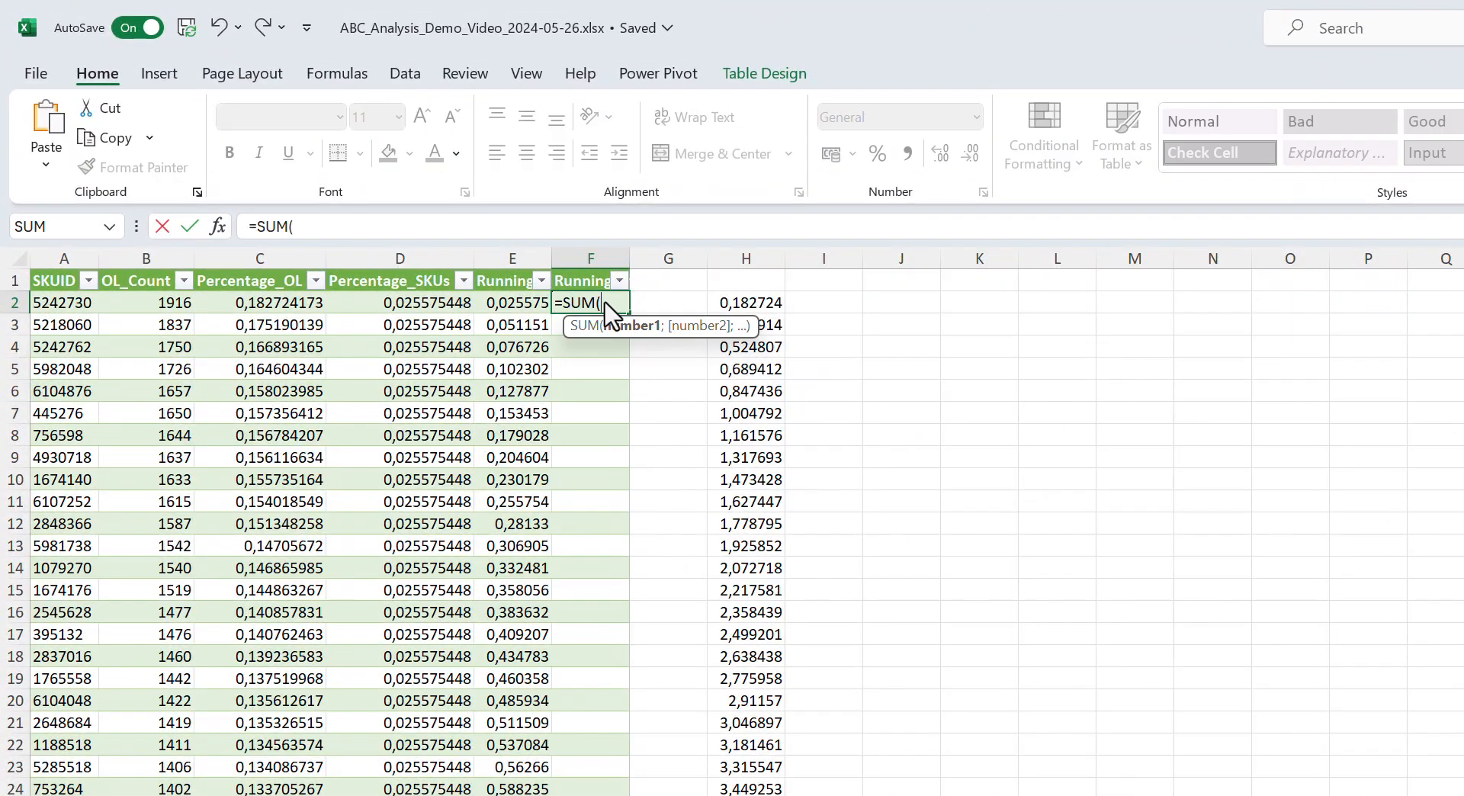
type("INDEX")
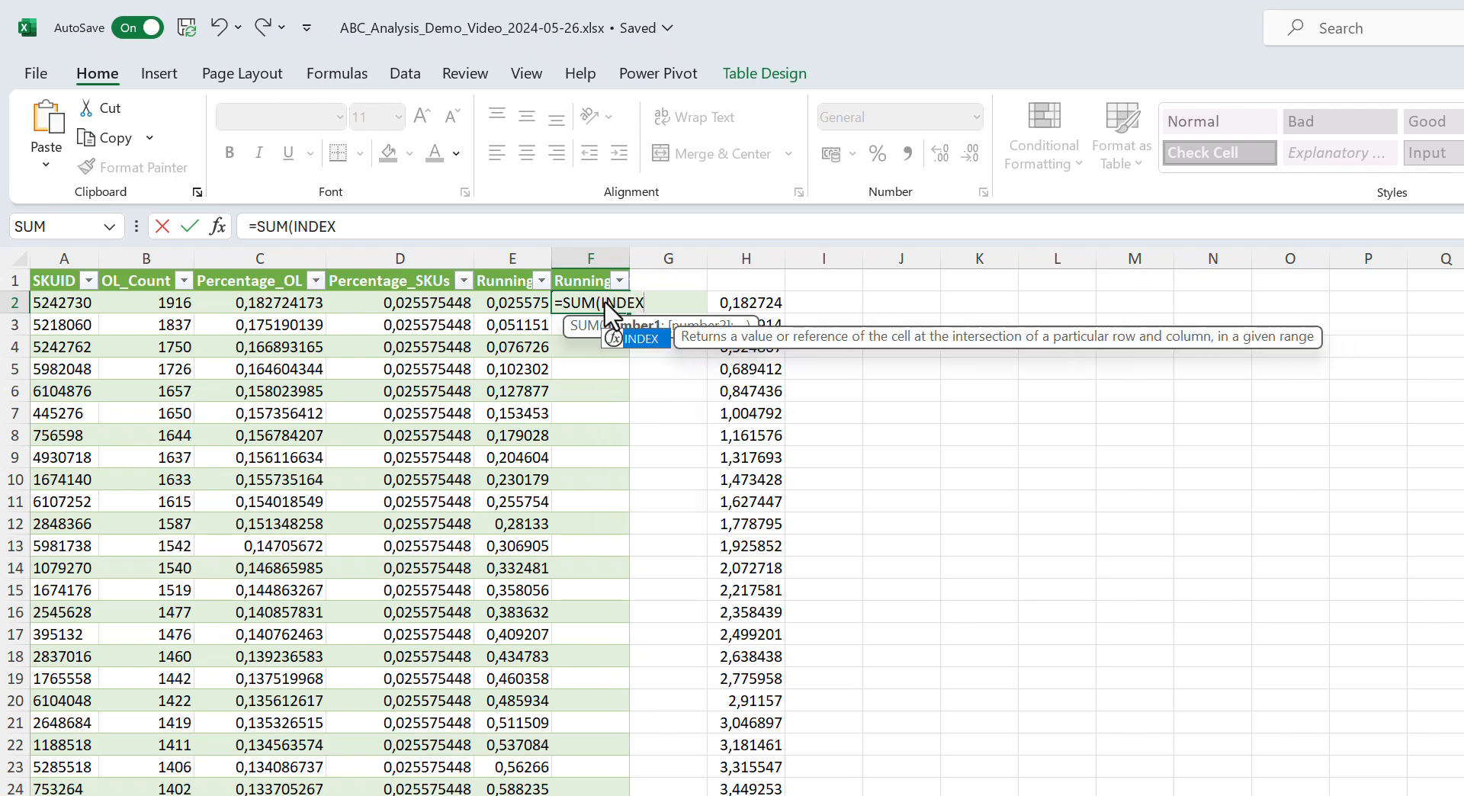
type("([")
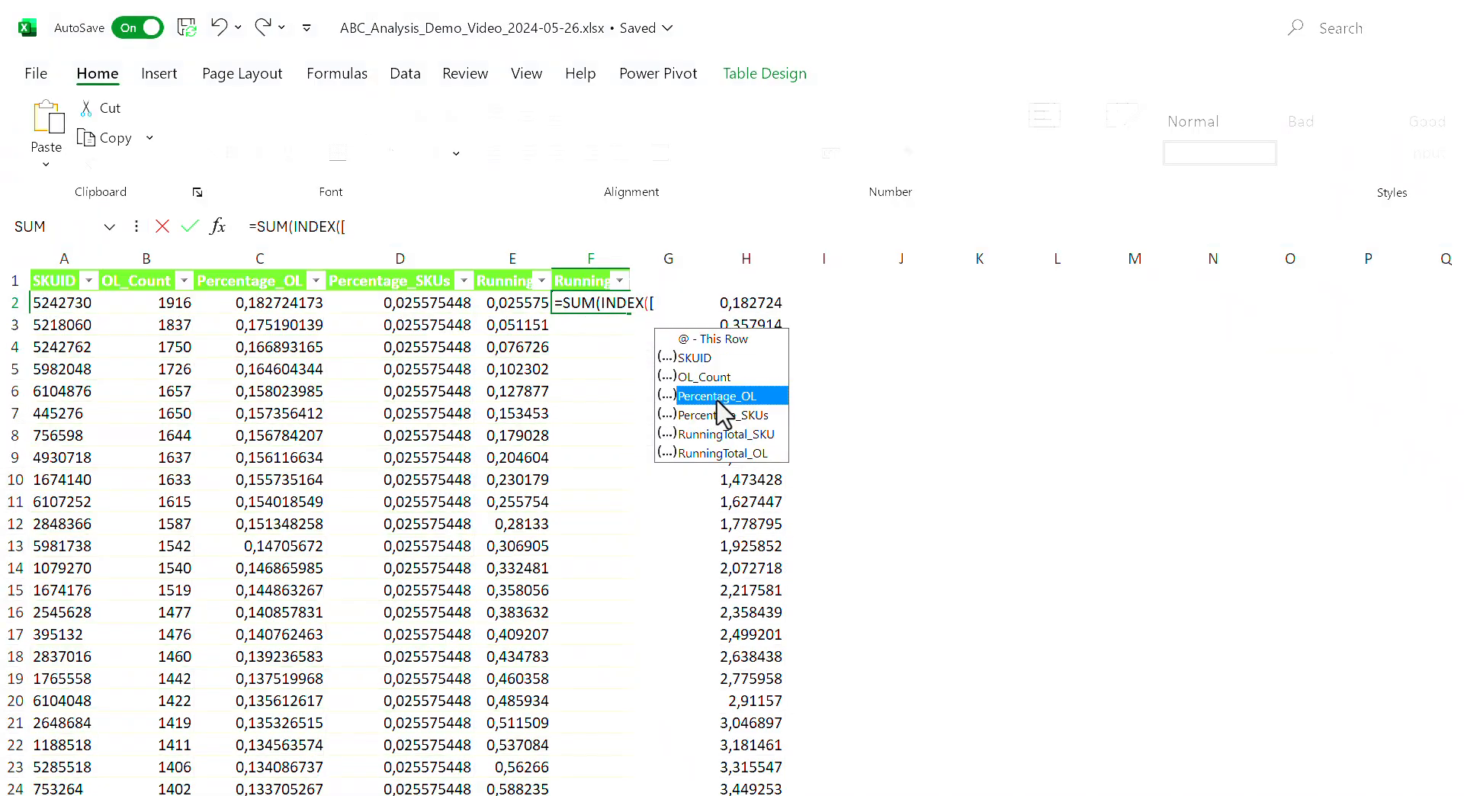
double_click(716, 402)
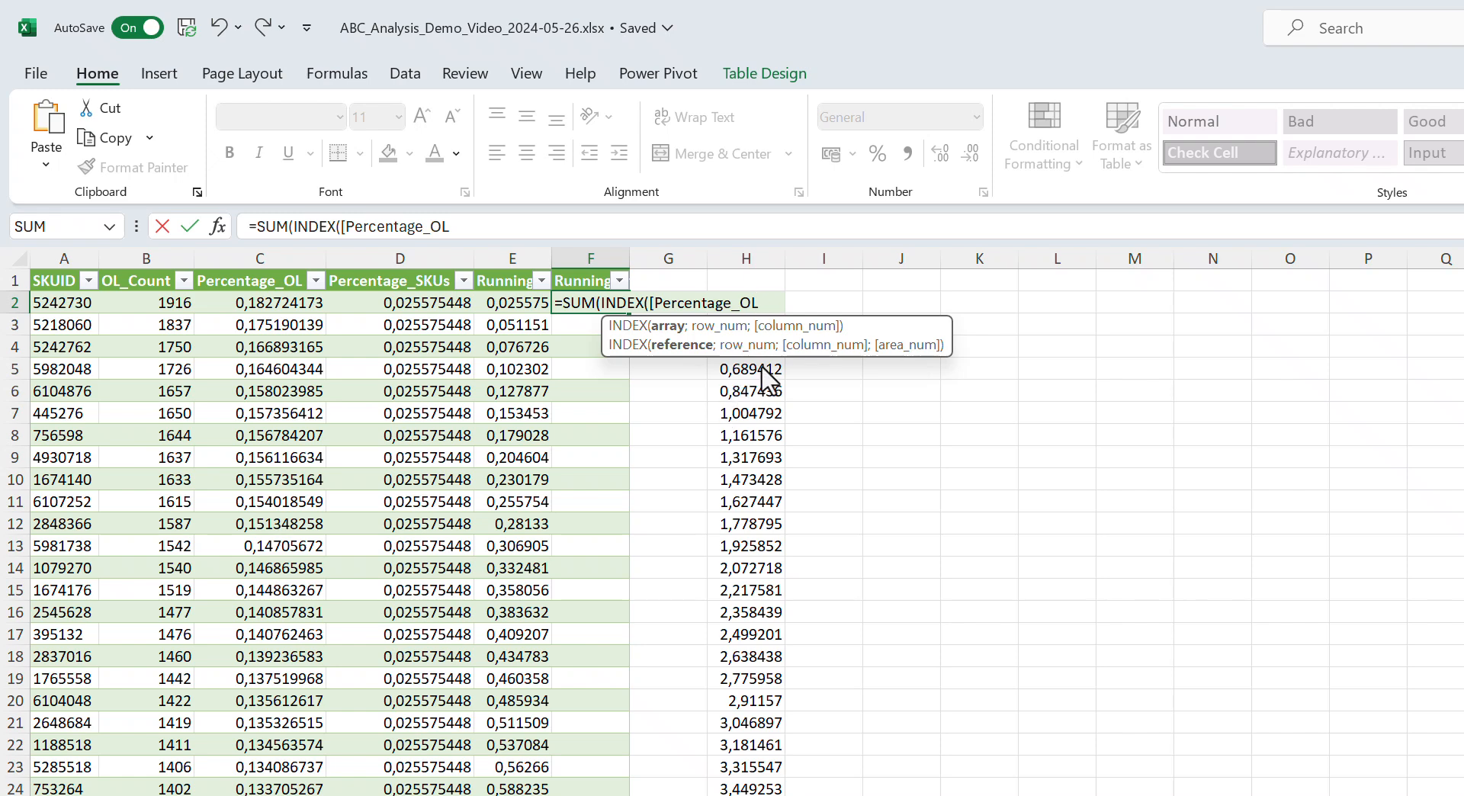
type("];")
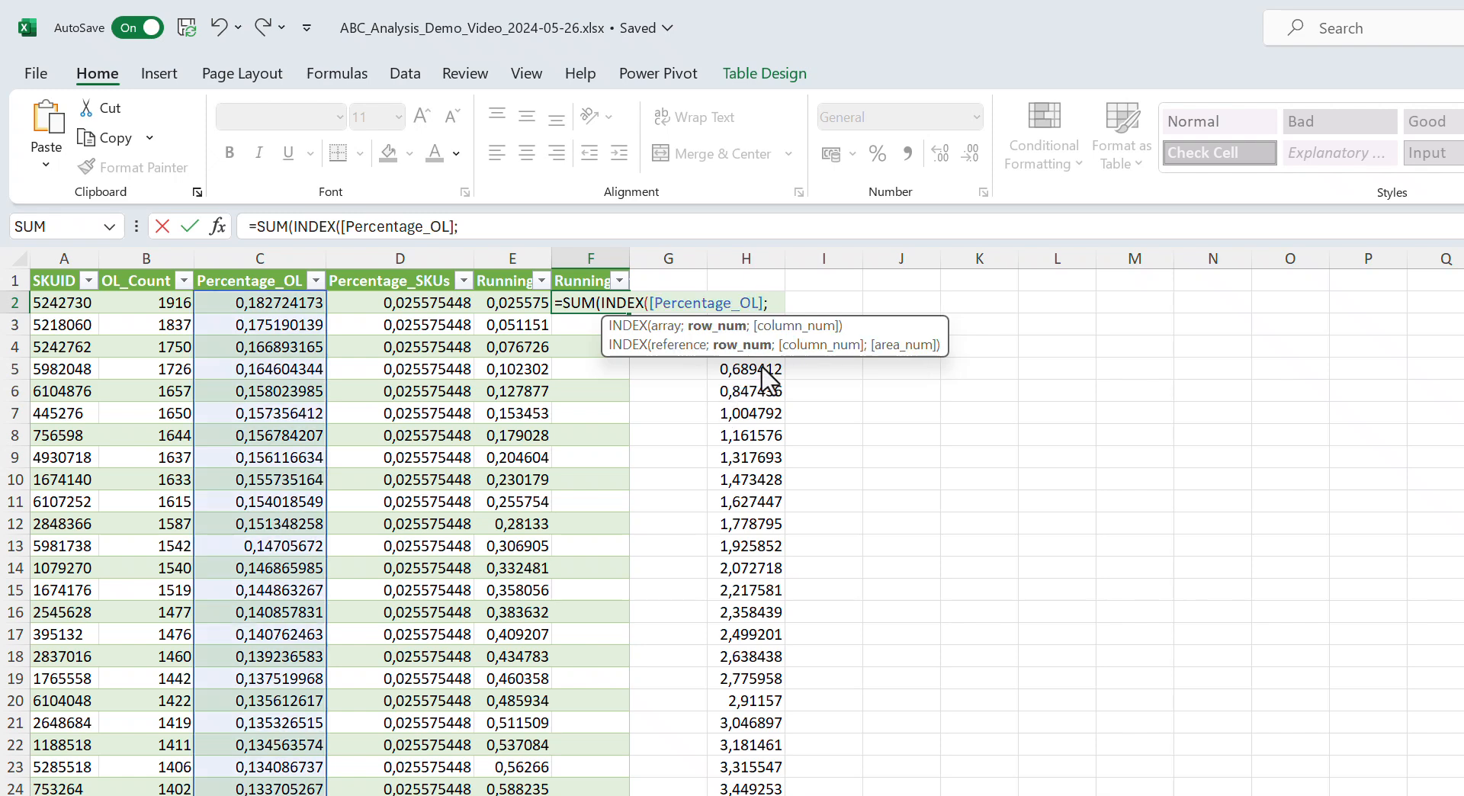
type("1)")
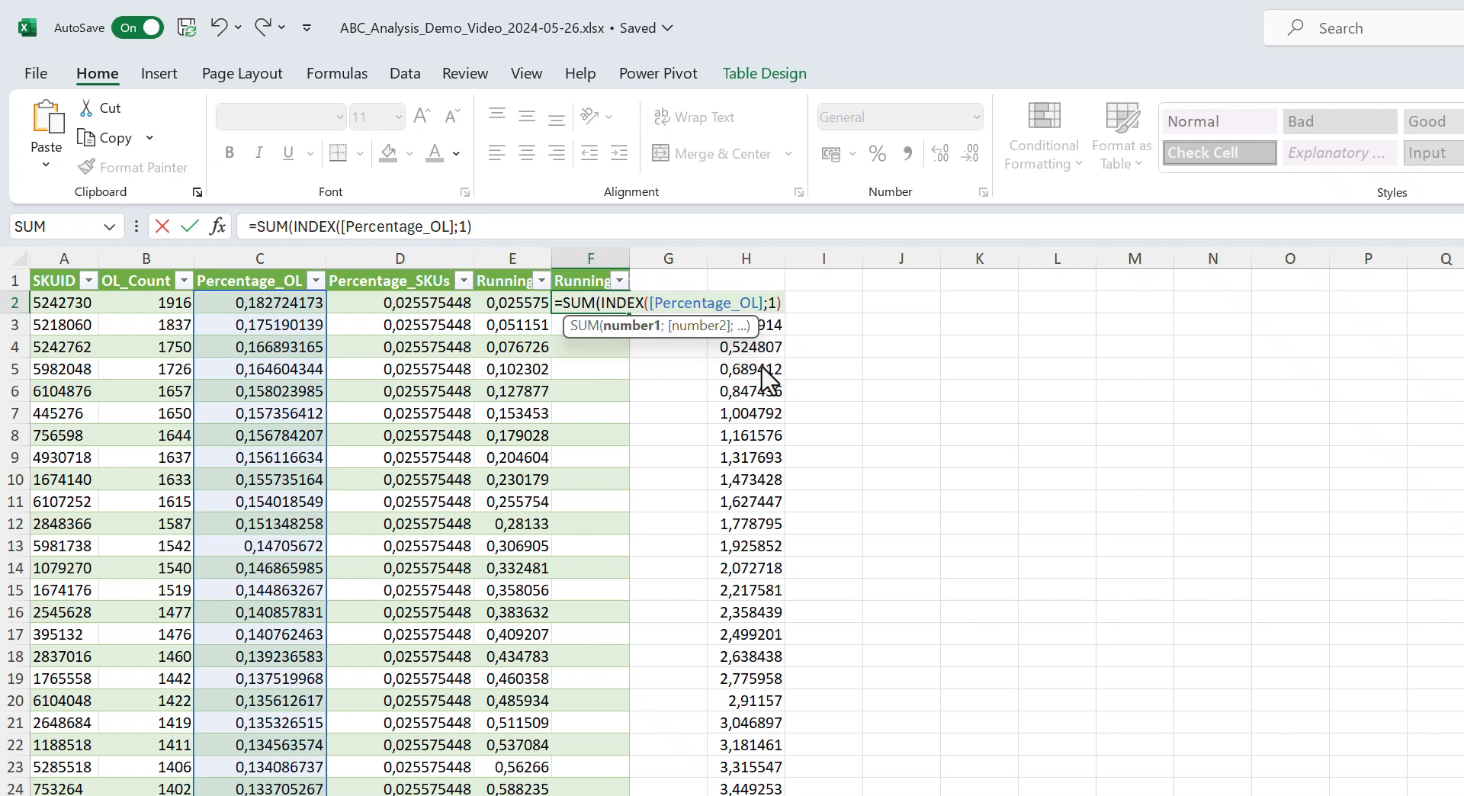
type(":")
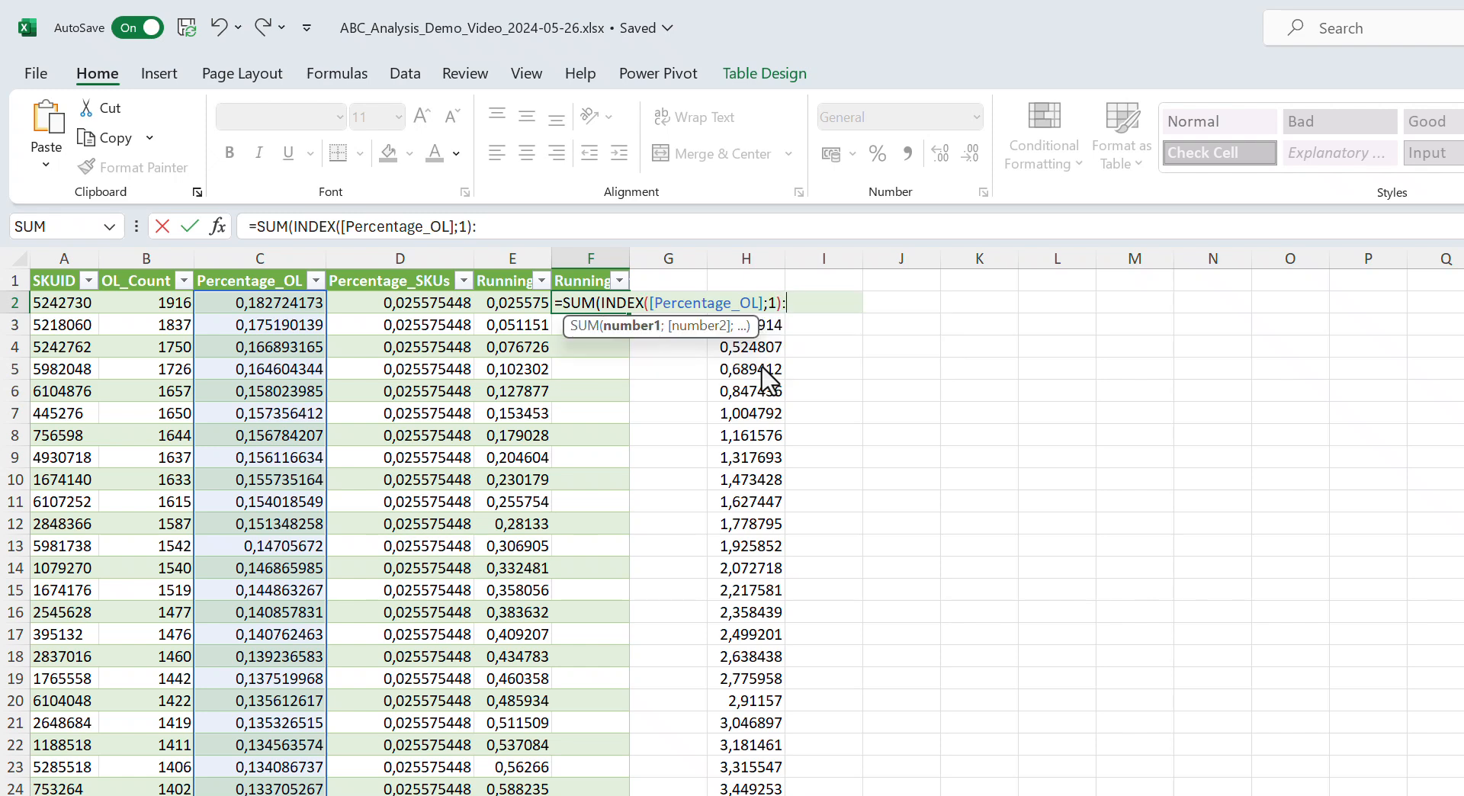
Finish the F2 formula with [@[Percentage_OL]]) as the range's end point to fill the RunningTotal_OL column.
type("[@Per")
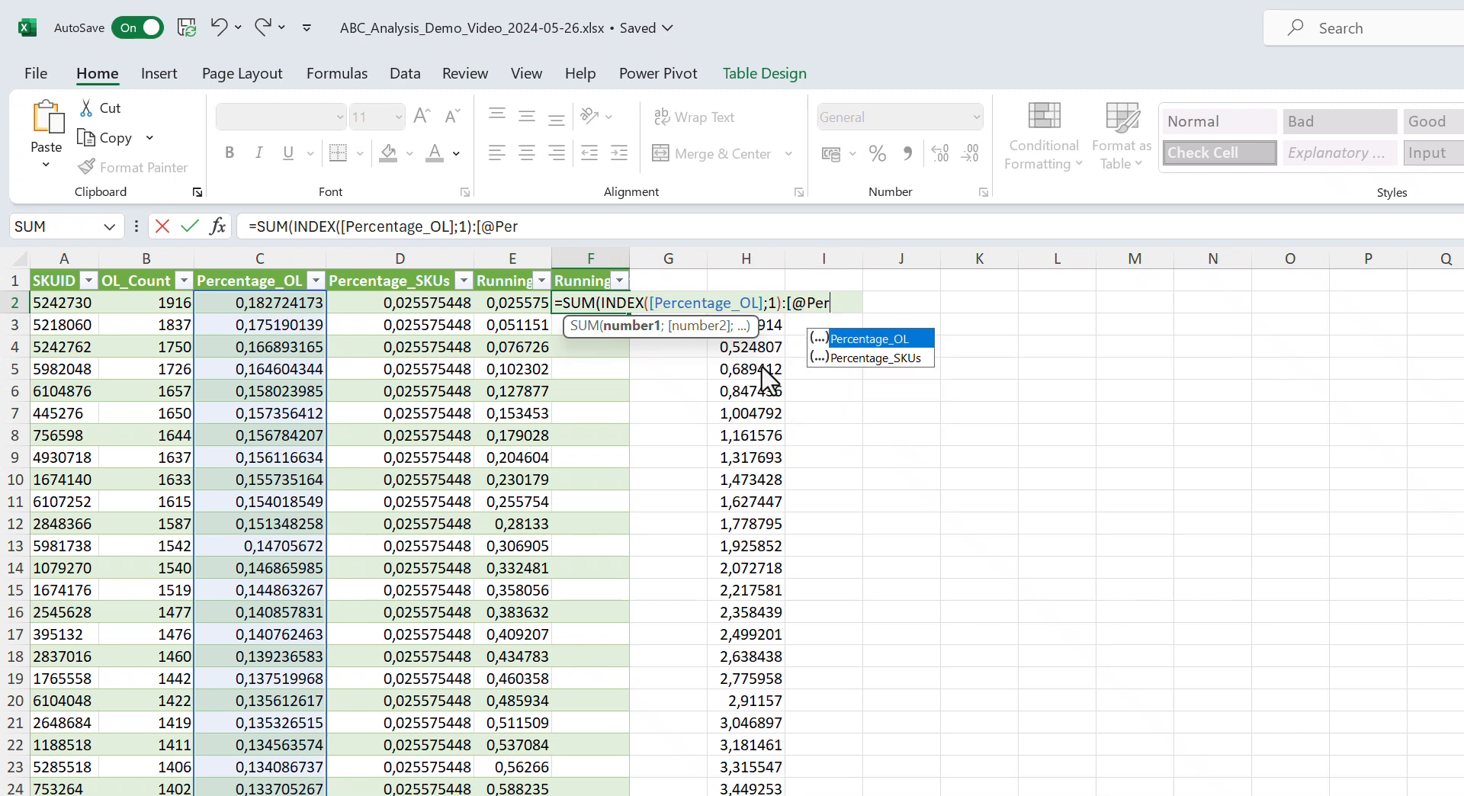
key("BackSpace")
key("BackSpace")
key("BackSpace")
type("[P")
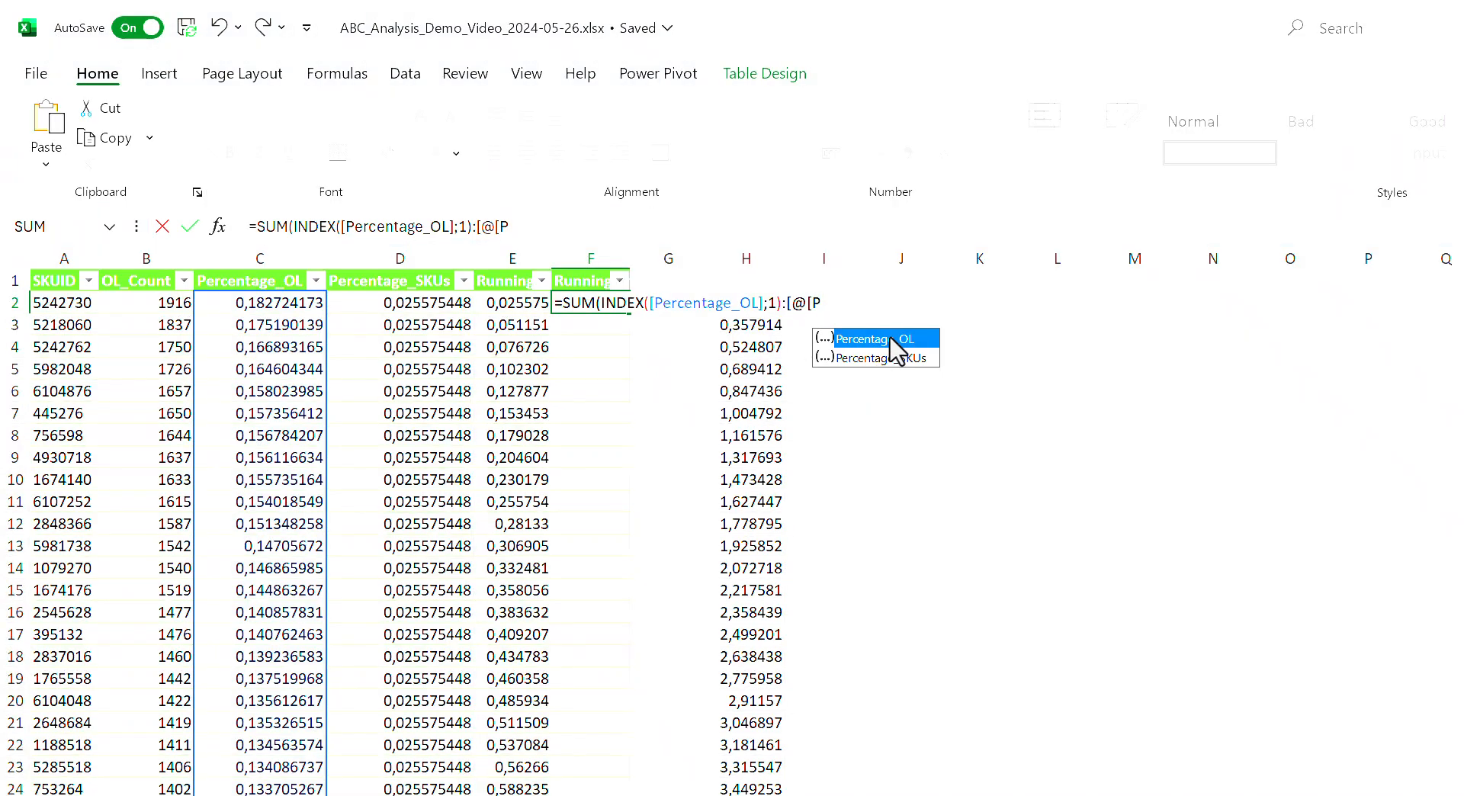
double_click(891, 340)
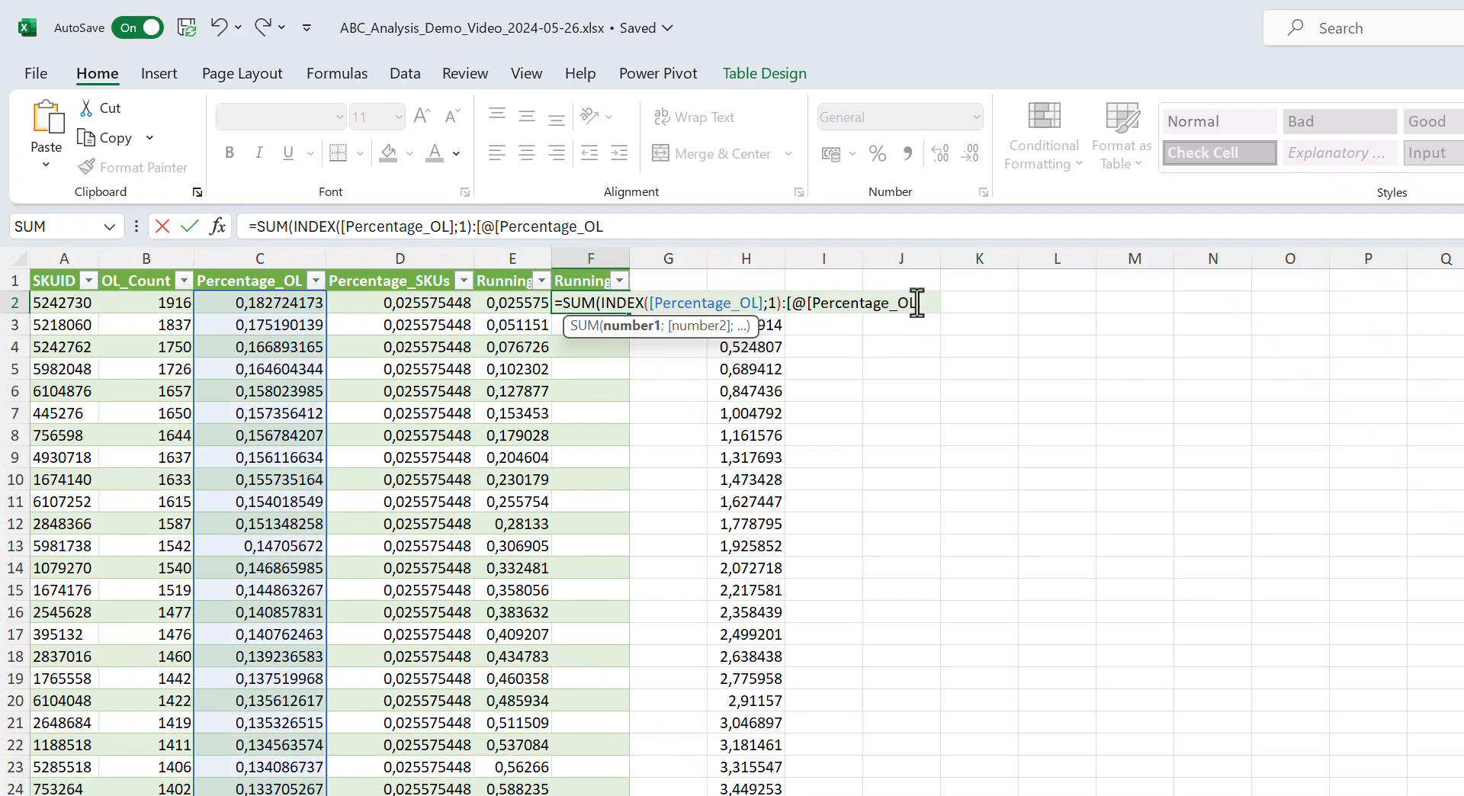
type("]])")
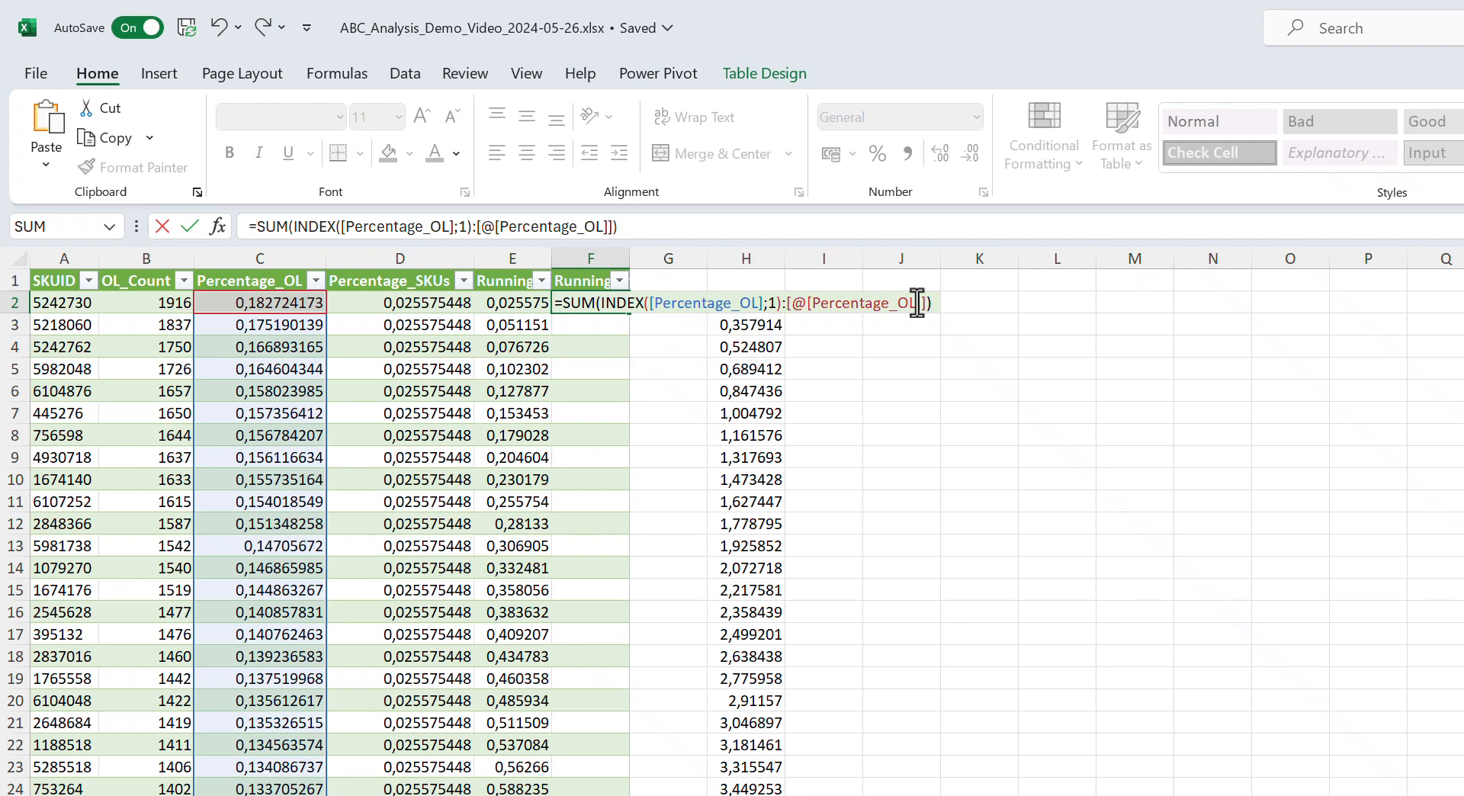
key("Return")
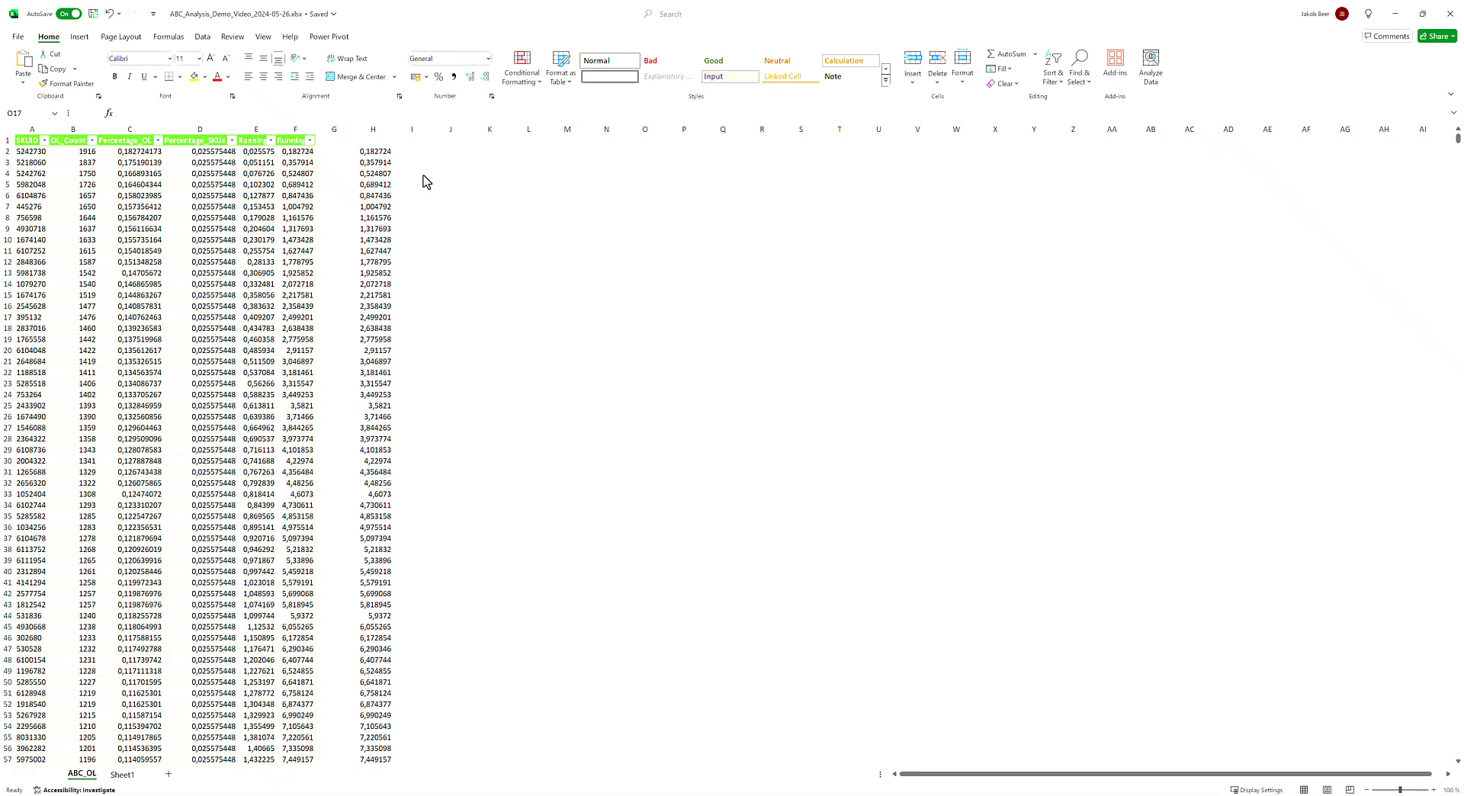
Clear the old running totals from column H and widen column F to show its full RunningTotal_OL header.
left_click(381, 130)
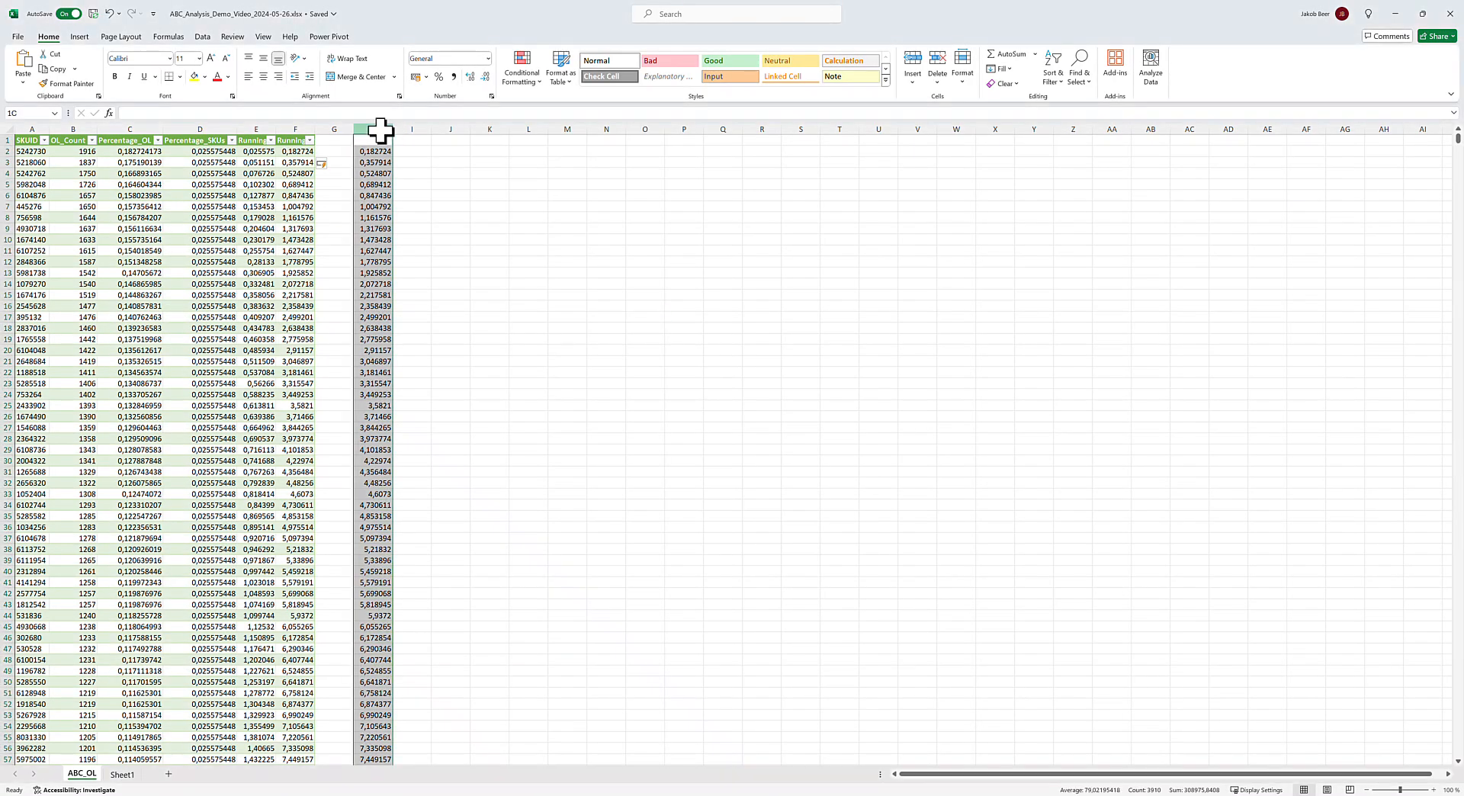
key("Delete")
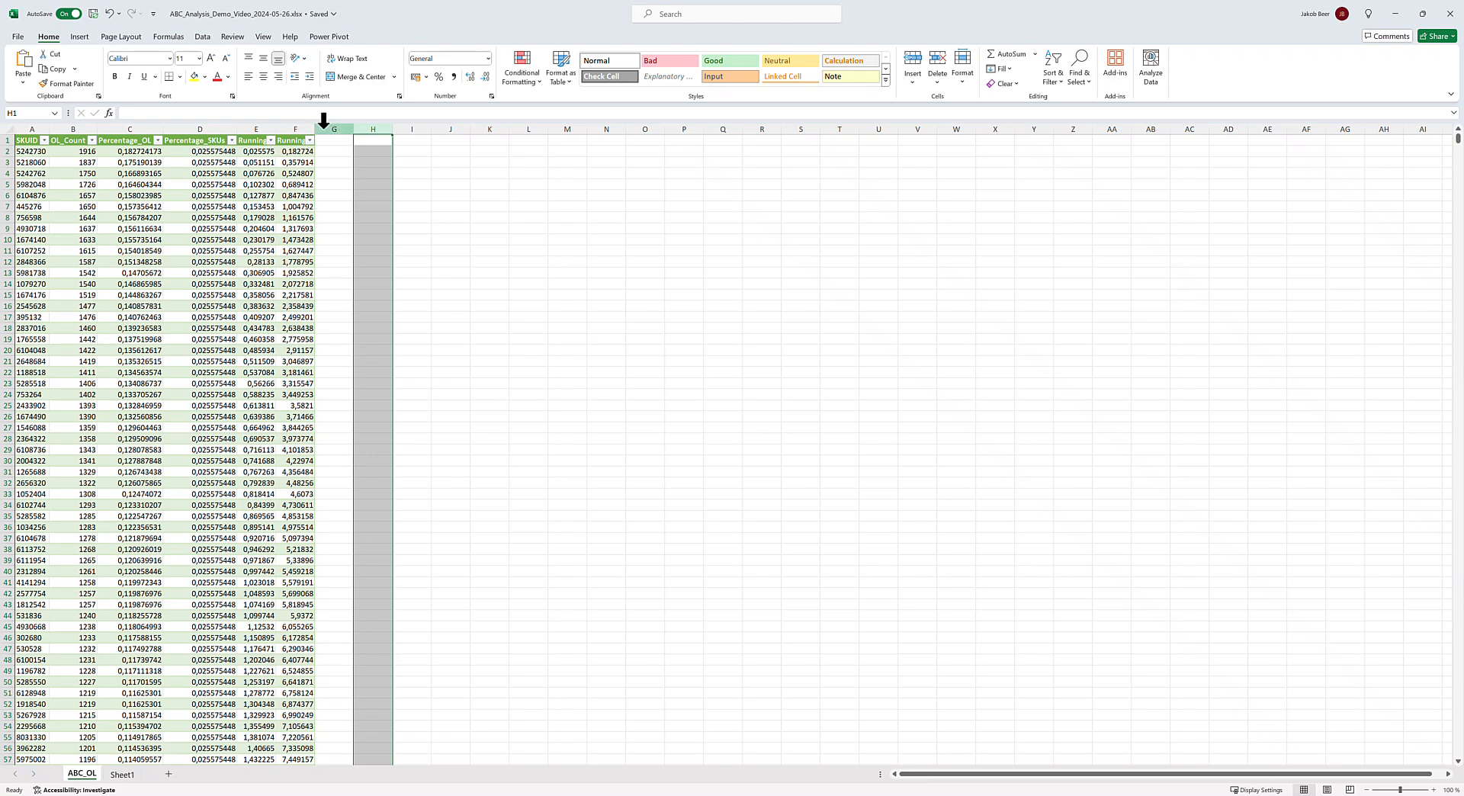
left_click_drag(317, 126, 347, 128)
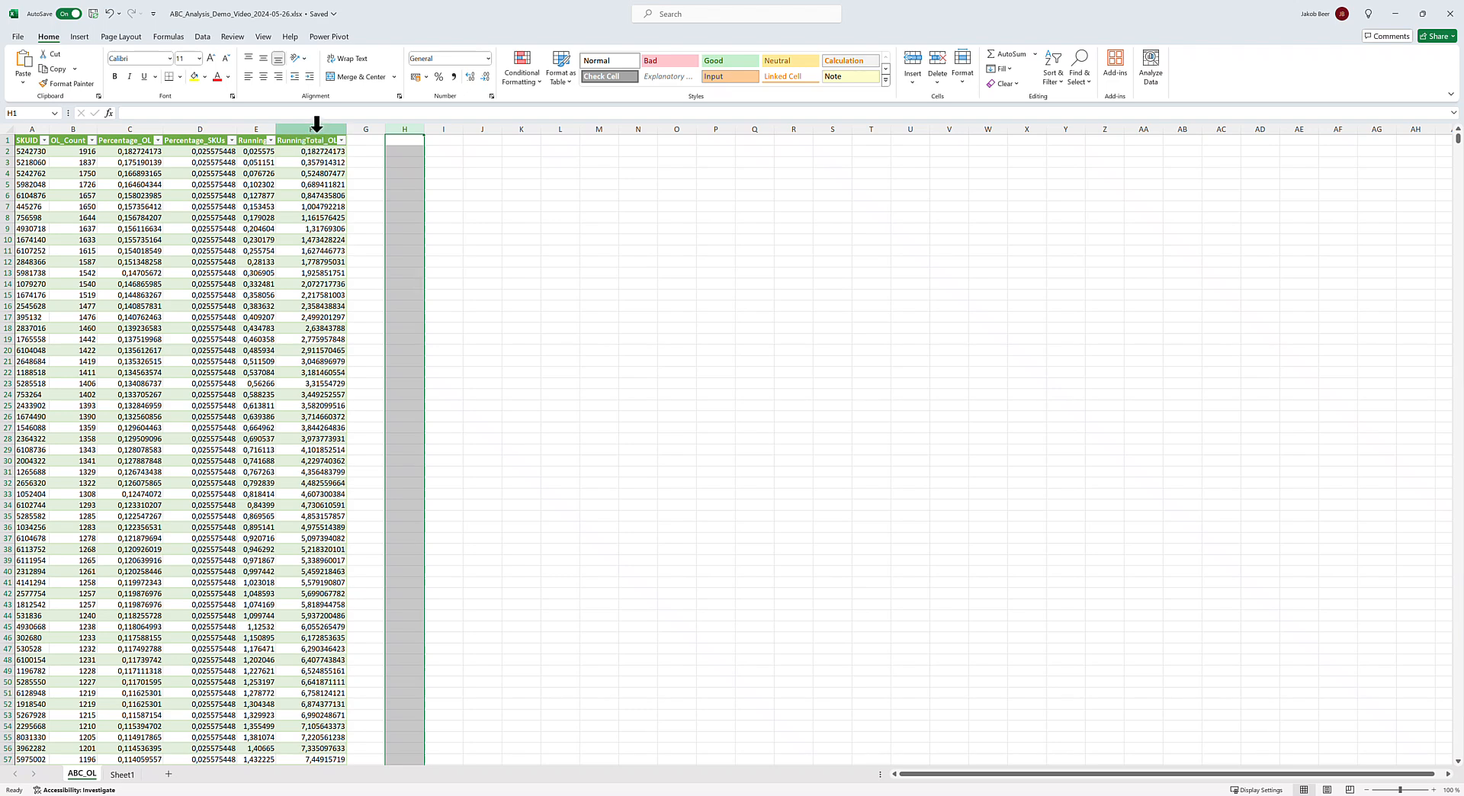
Insert the recommended Pareto chart for the RunningTotal_OL column and move it in the empty area beside the table.
left_click(317, 124)
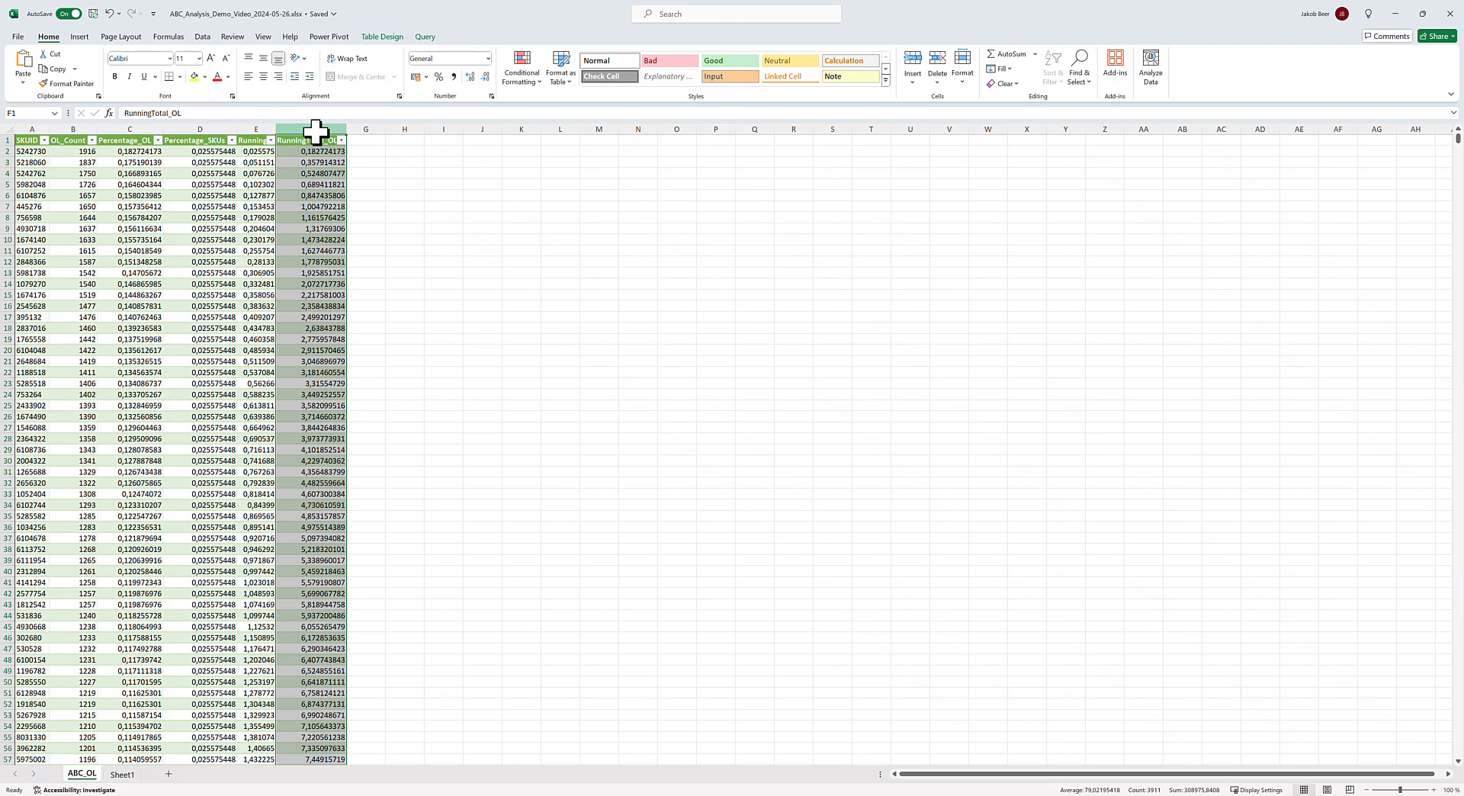
left_click(80, 39)
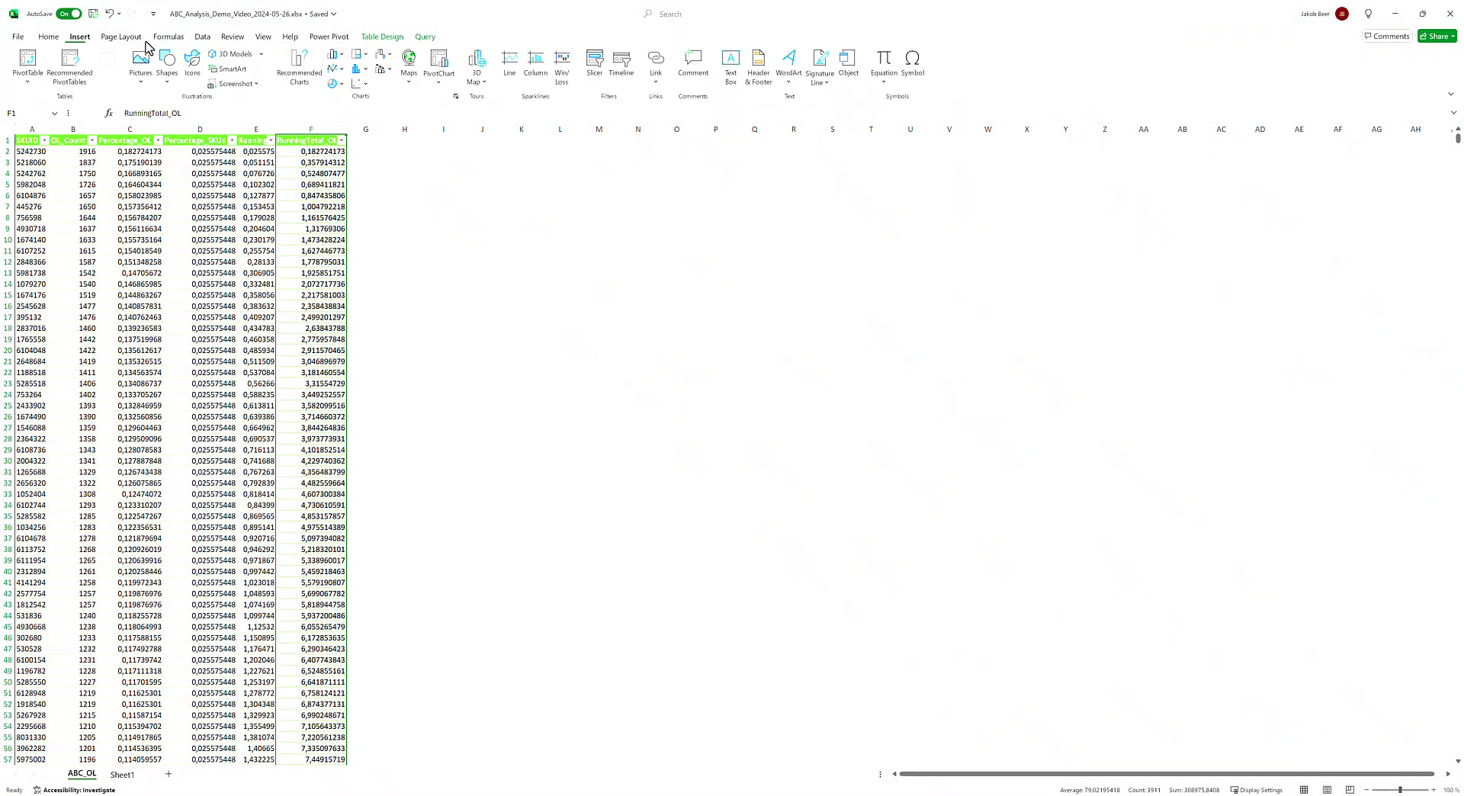
left_click(309, 77)
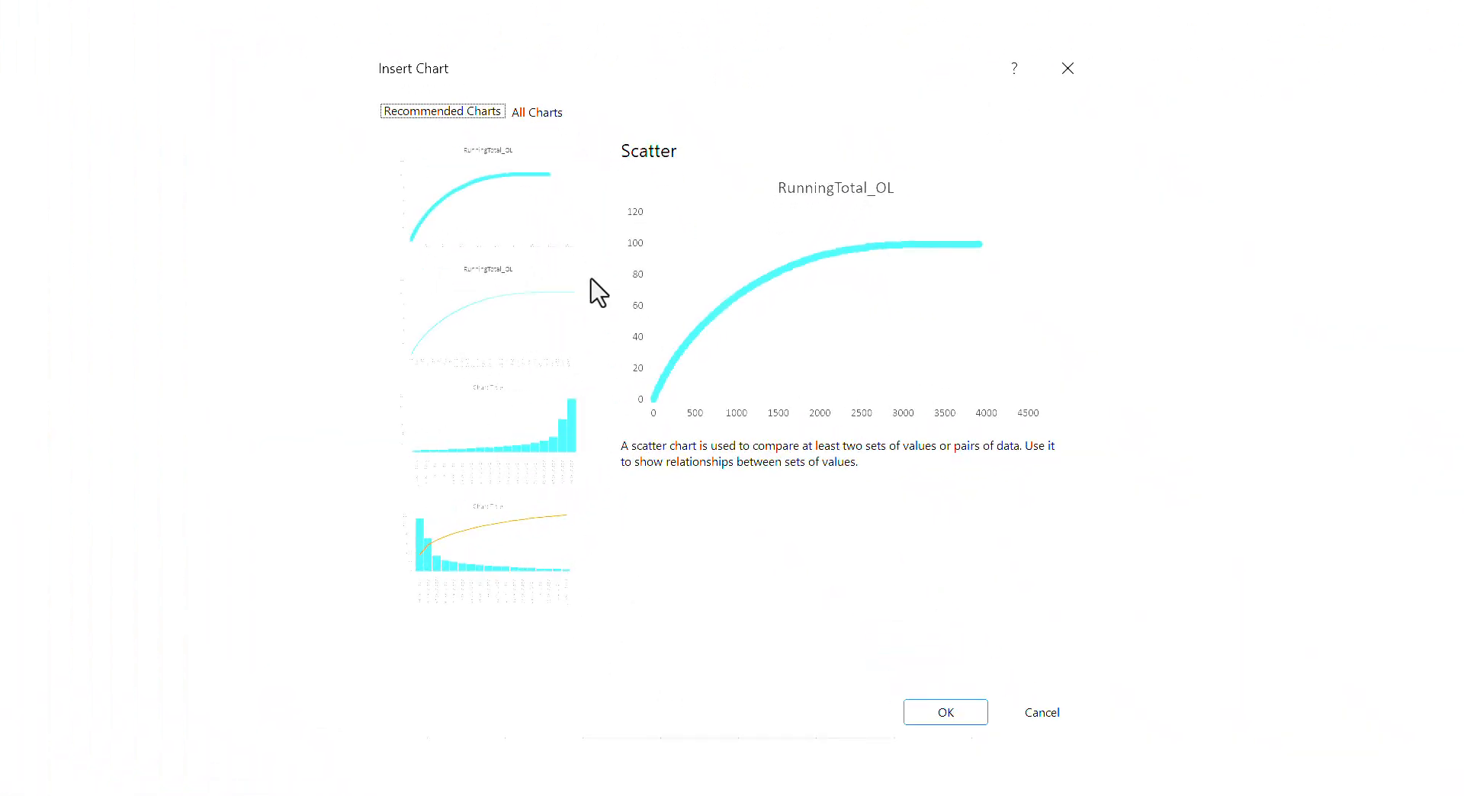
left_click(514, 546)
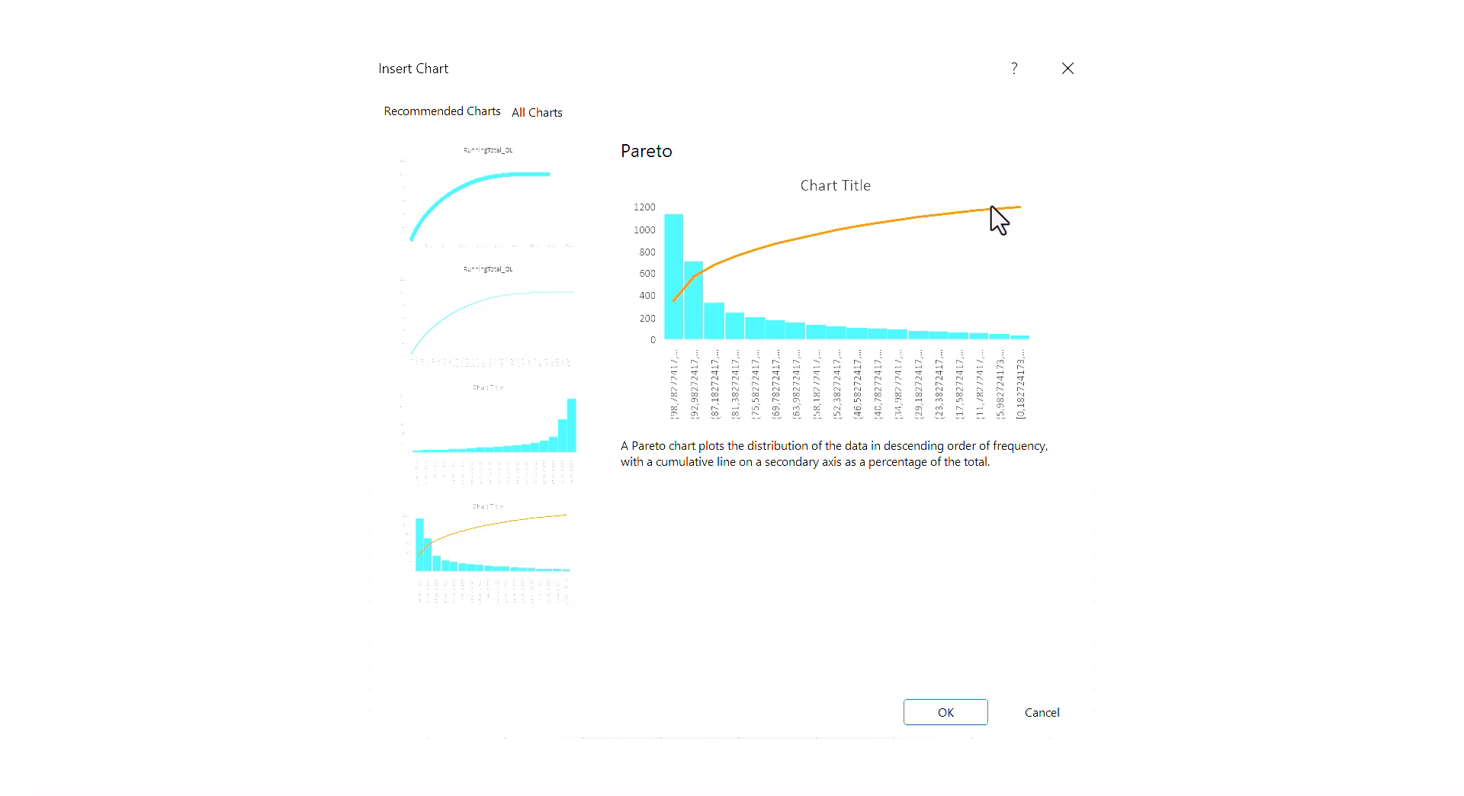
left_click(949, 712)
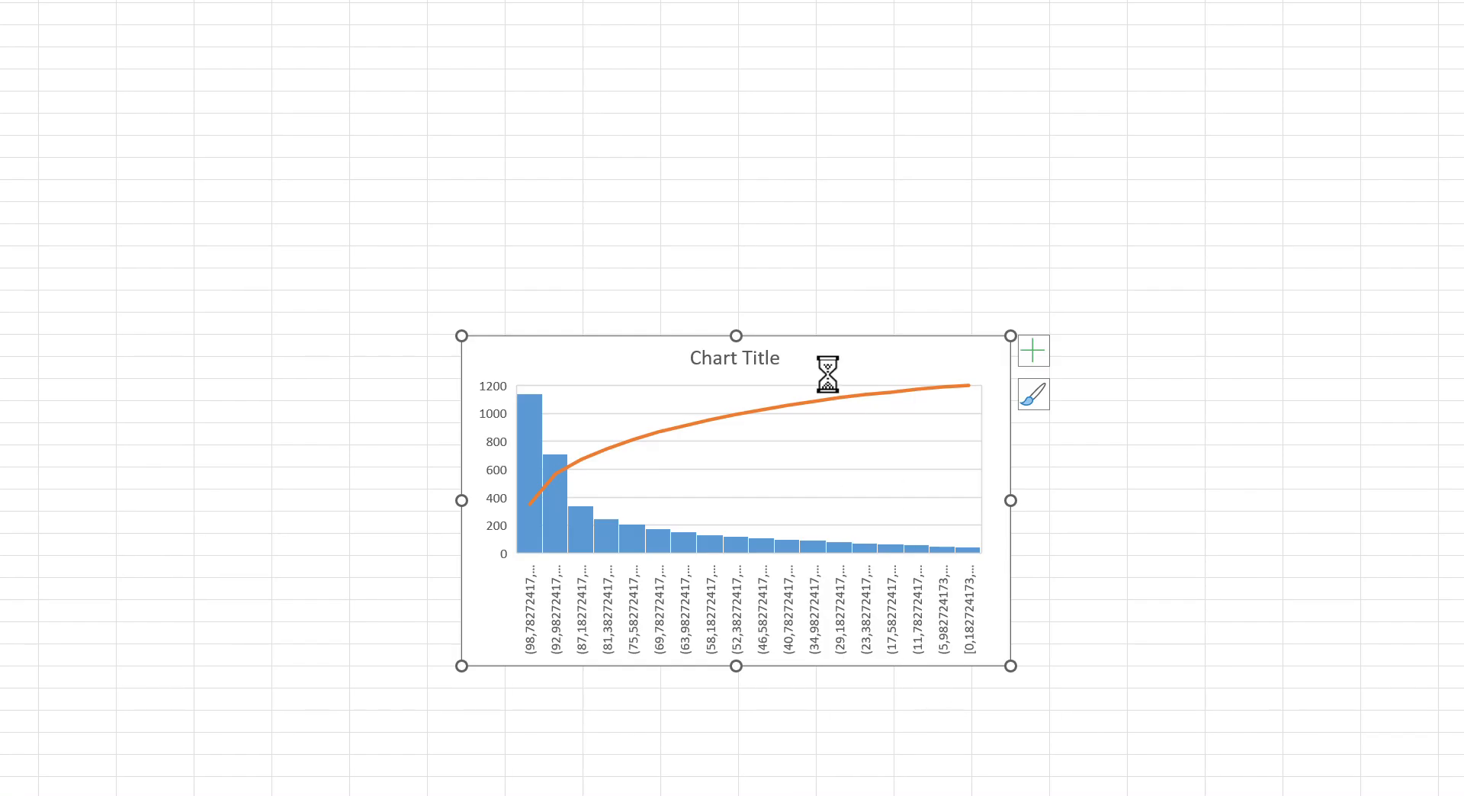
left_click_drag(836, 377, 667, 248)
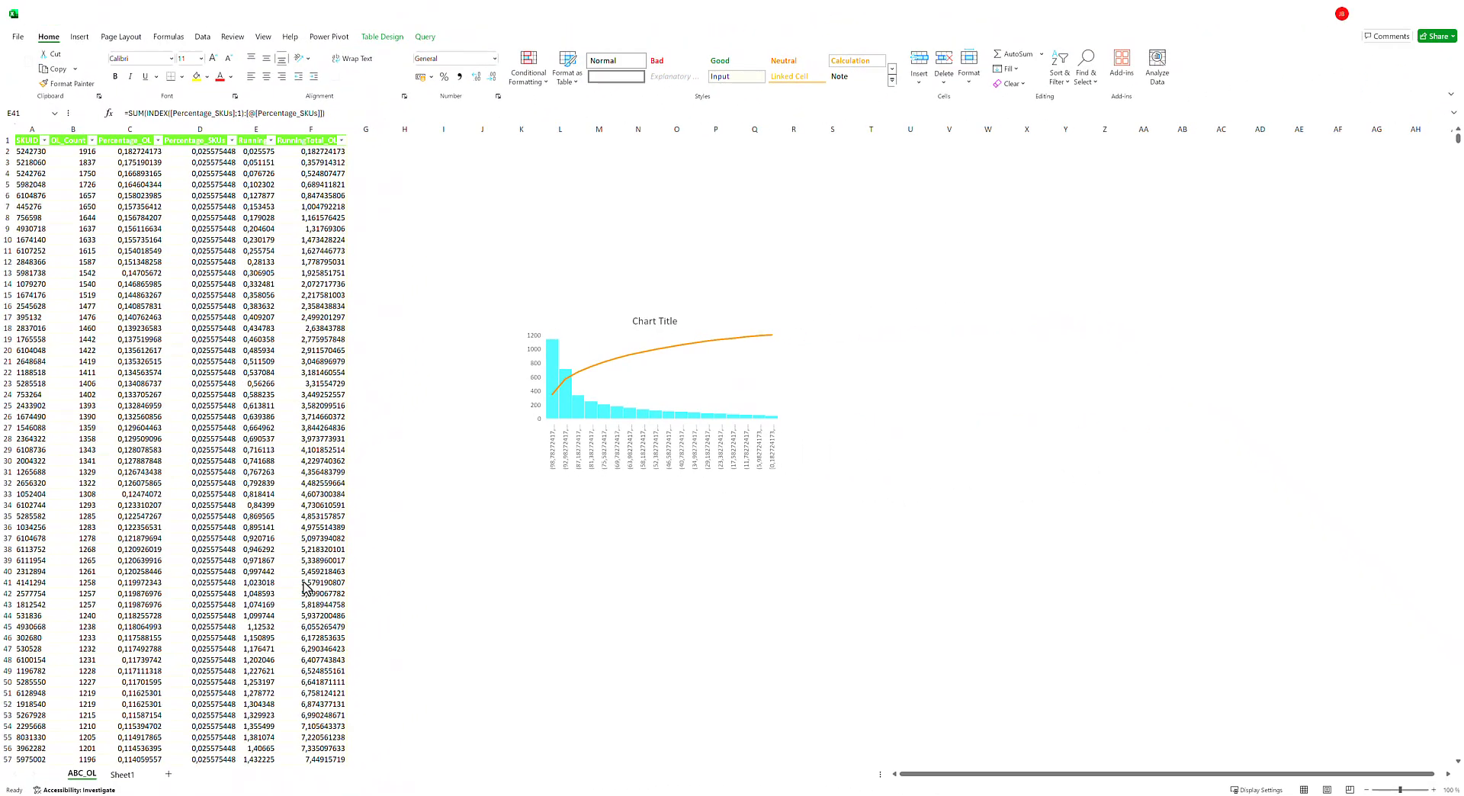
Enter class A in J3 with its upper limit of 75% in L3.
left_click(524, 172)
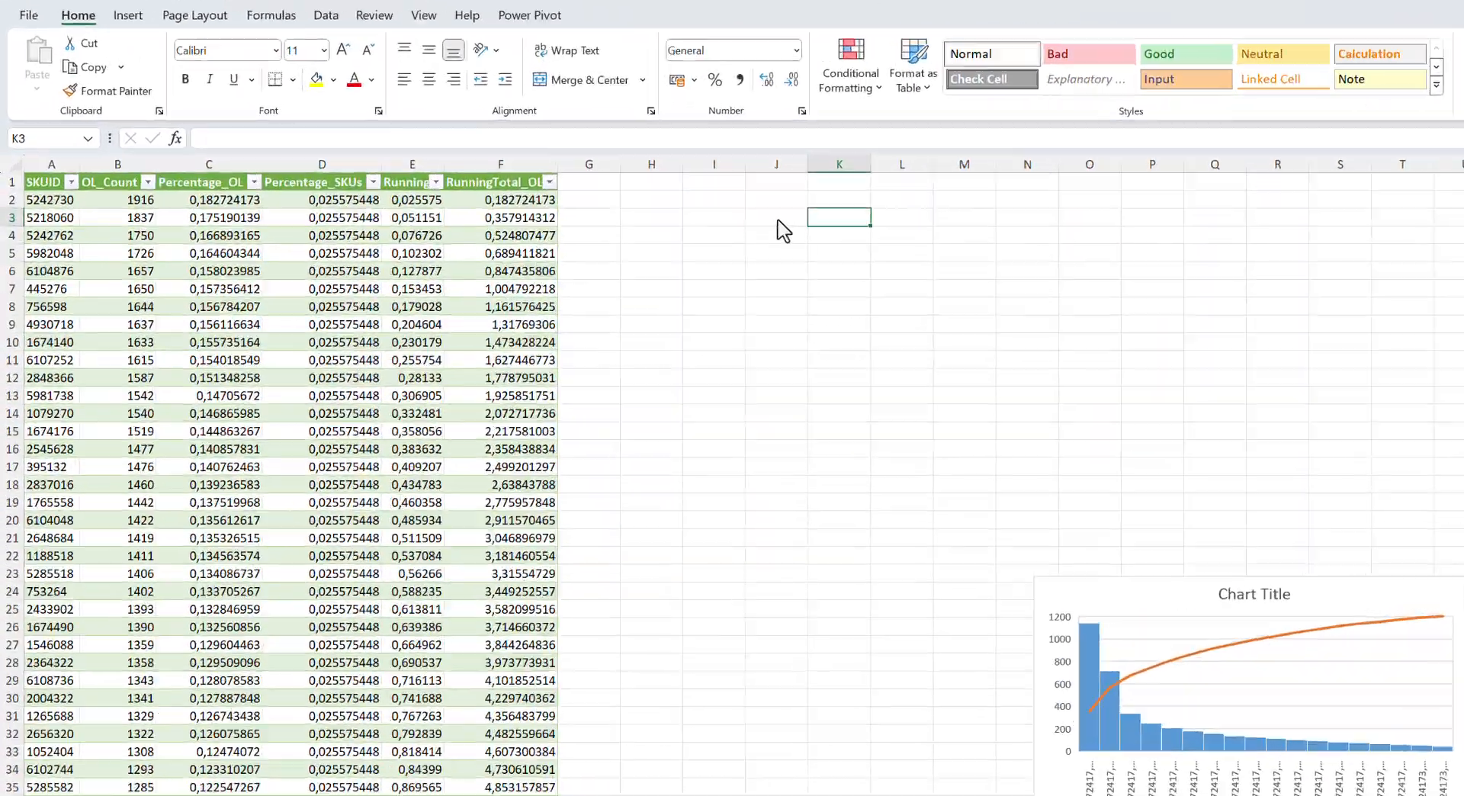
left_click(777, 219)
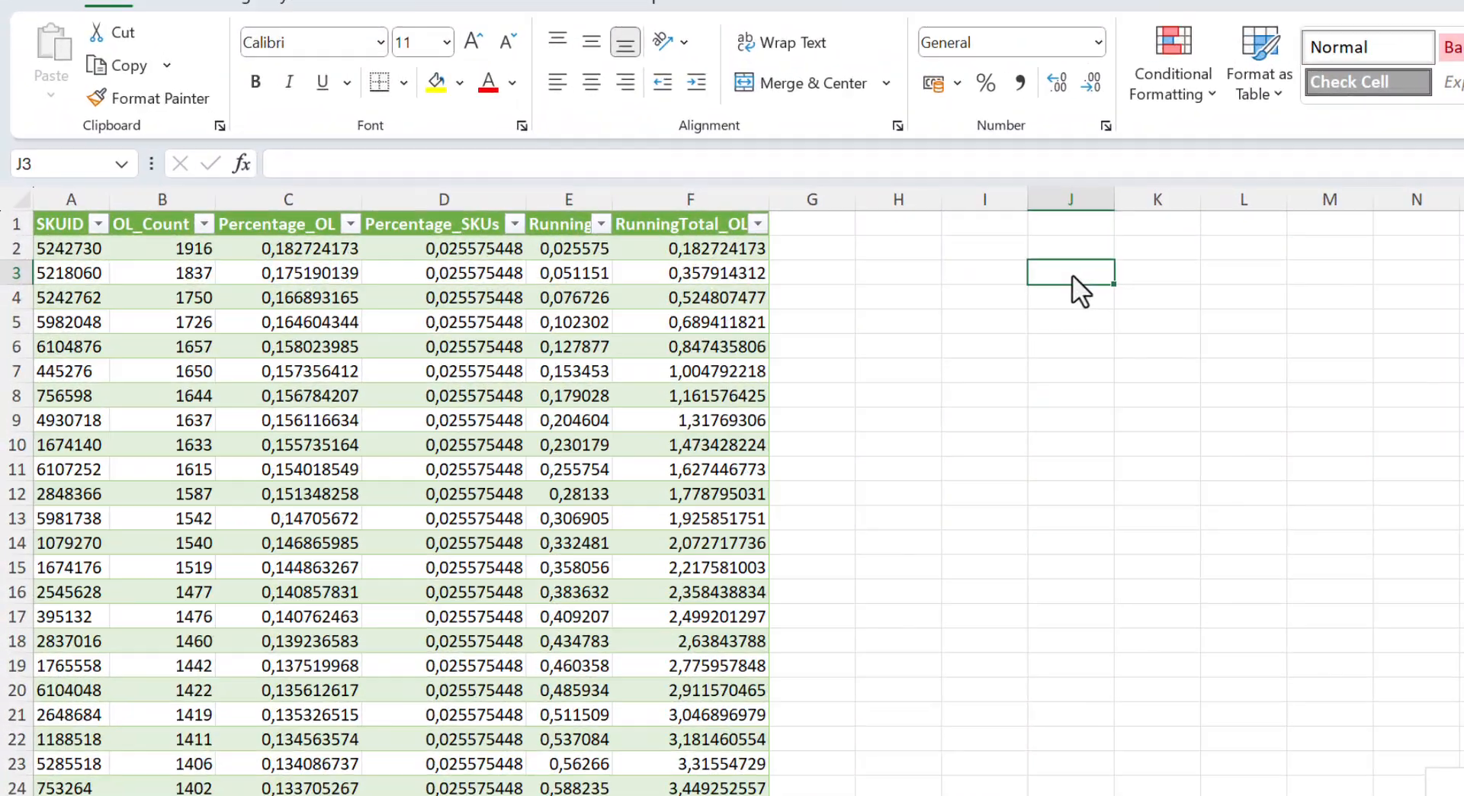
type("A")
key("Tab")
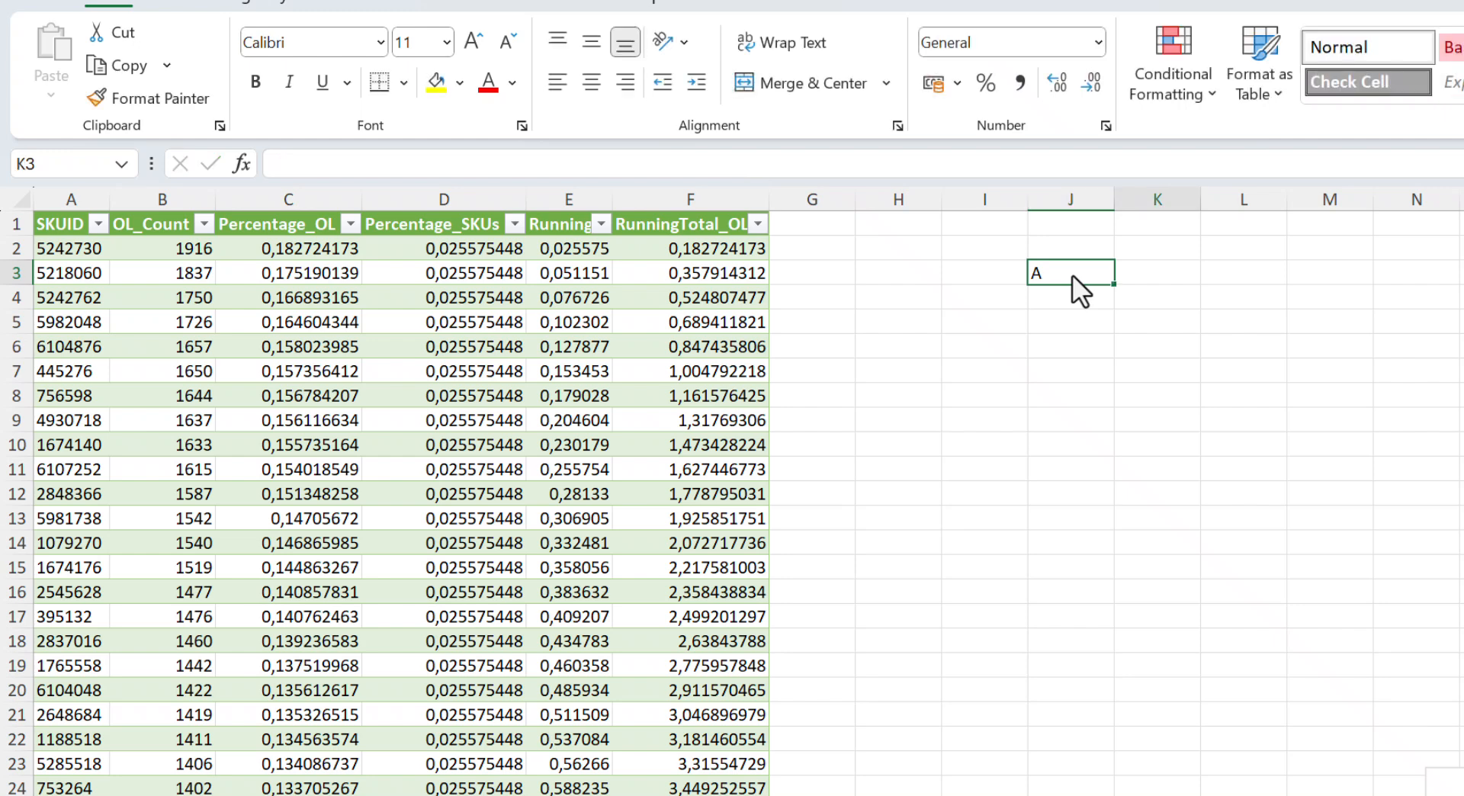
key("Tab")
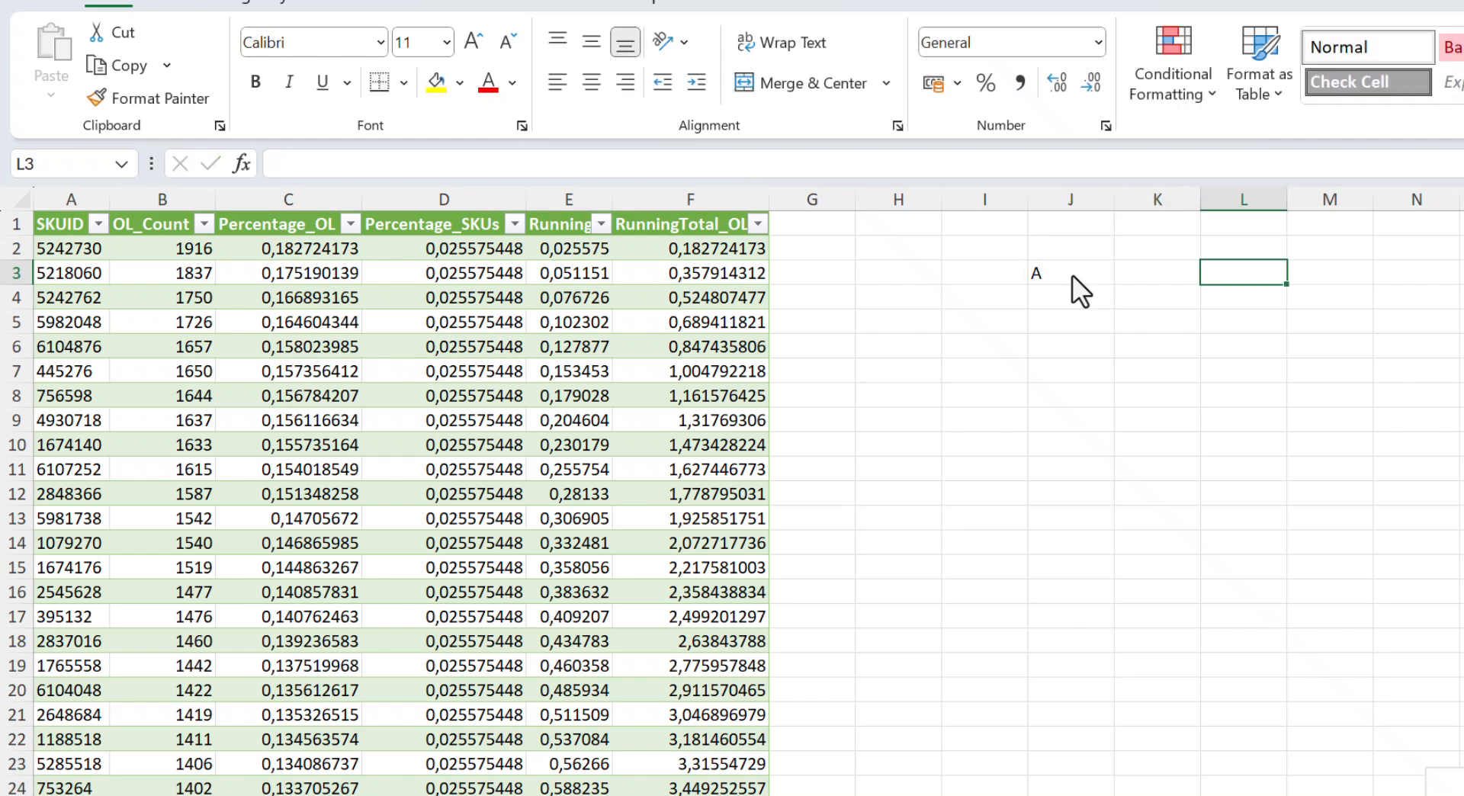
type("75%")
key("Return")
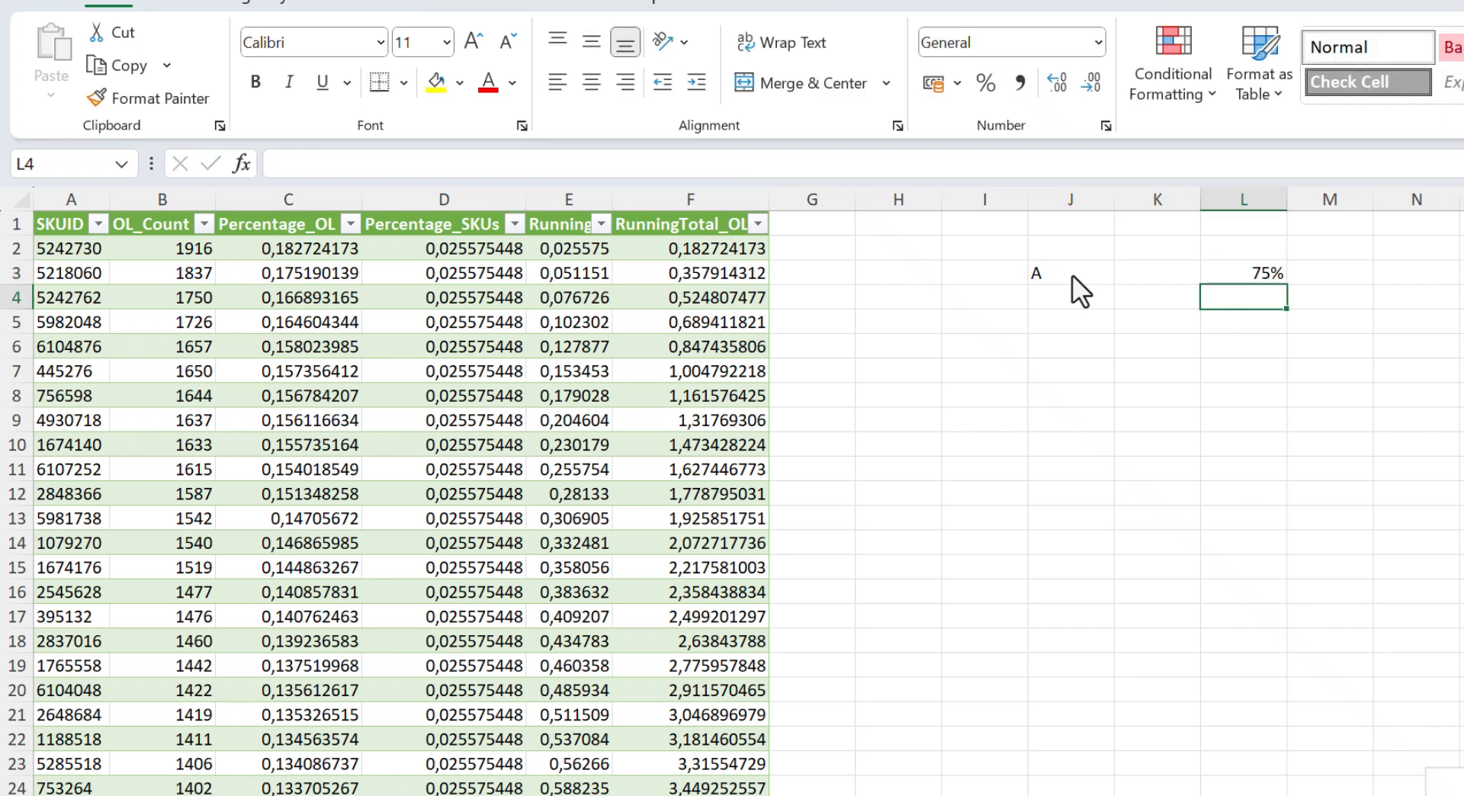
Enter class B in J4 with 75% as its lower limit in K4 and 90% as its upper limit in L4.
key("Left")
key("Left")
type("B")
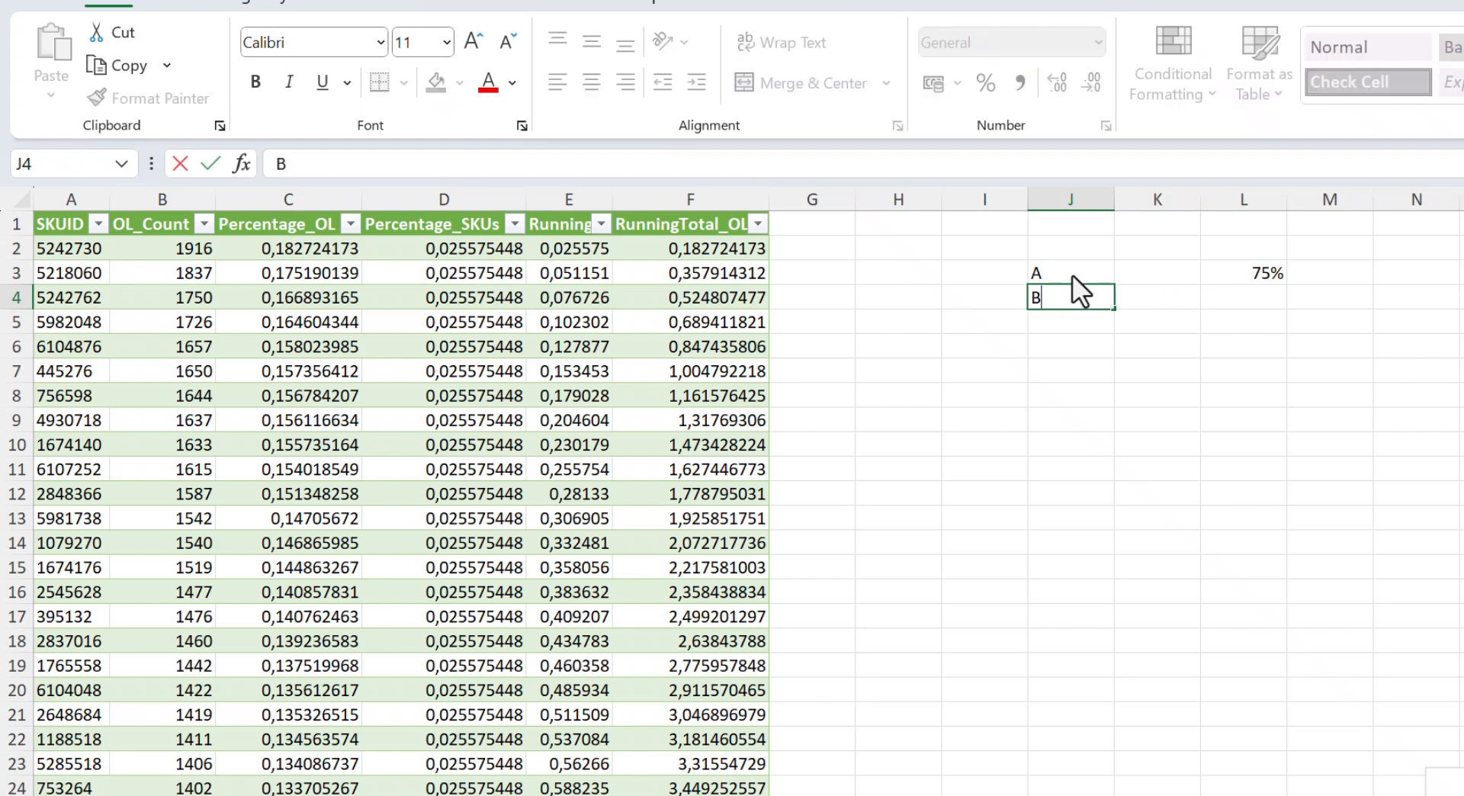
key("Tab")
type("75%")
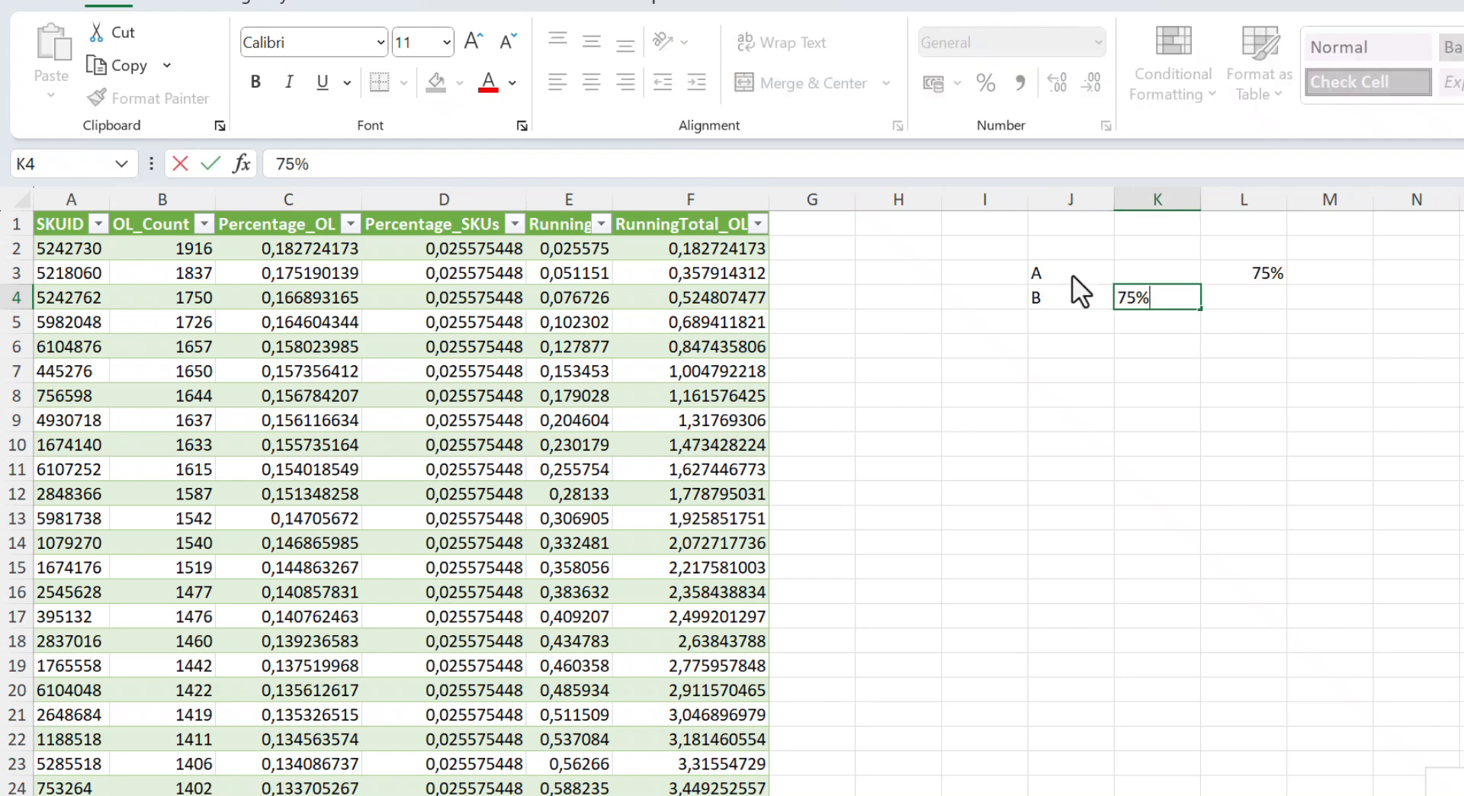
key("Tab")
type("90")
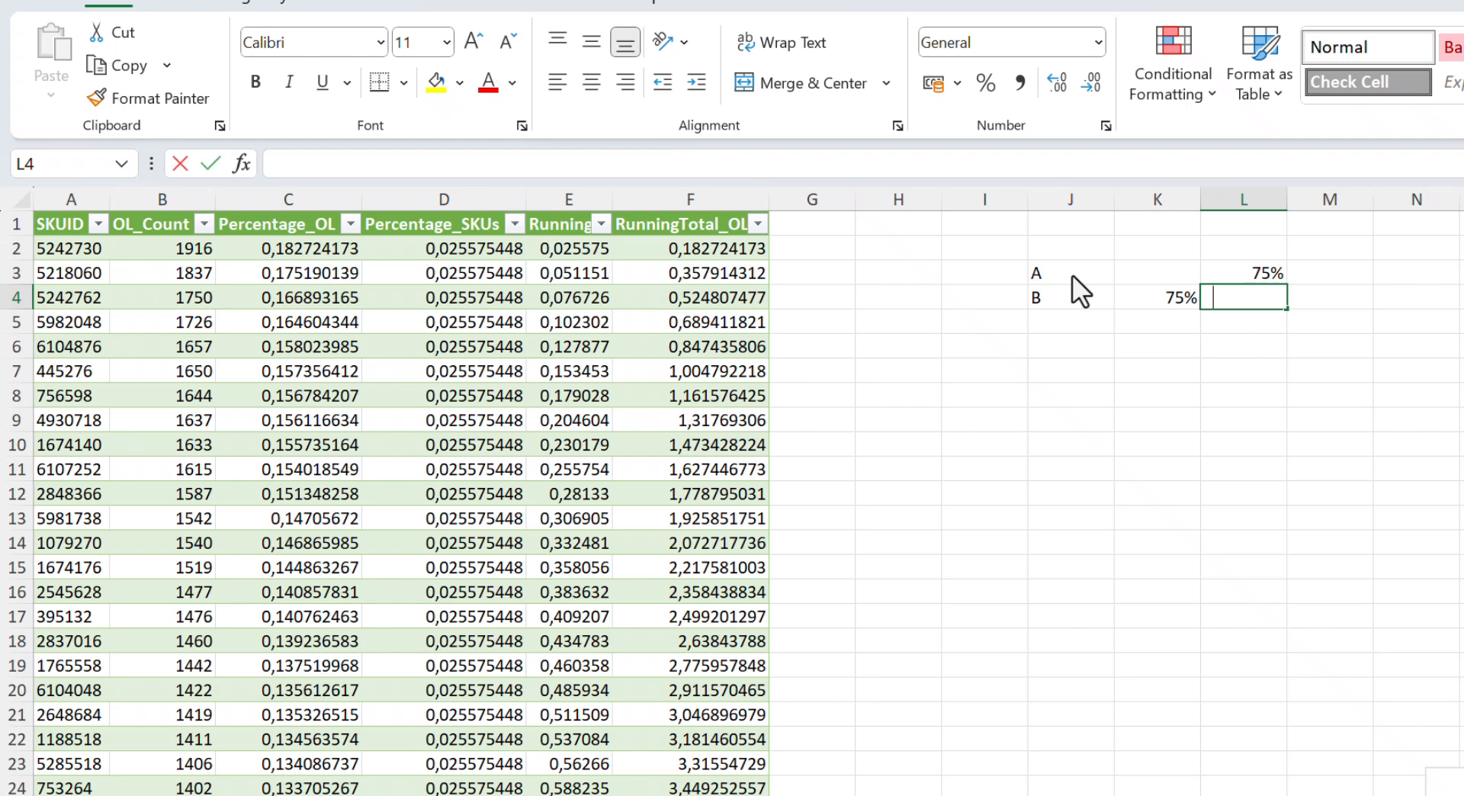
type("%")
key("Return")
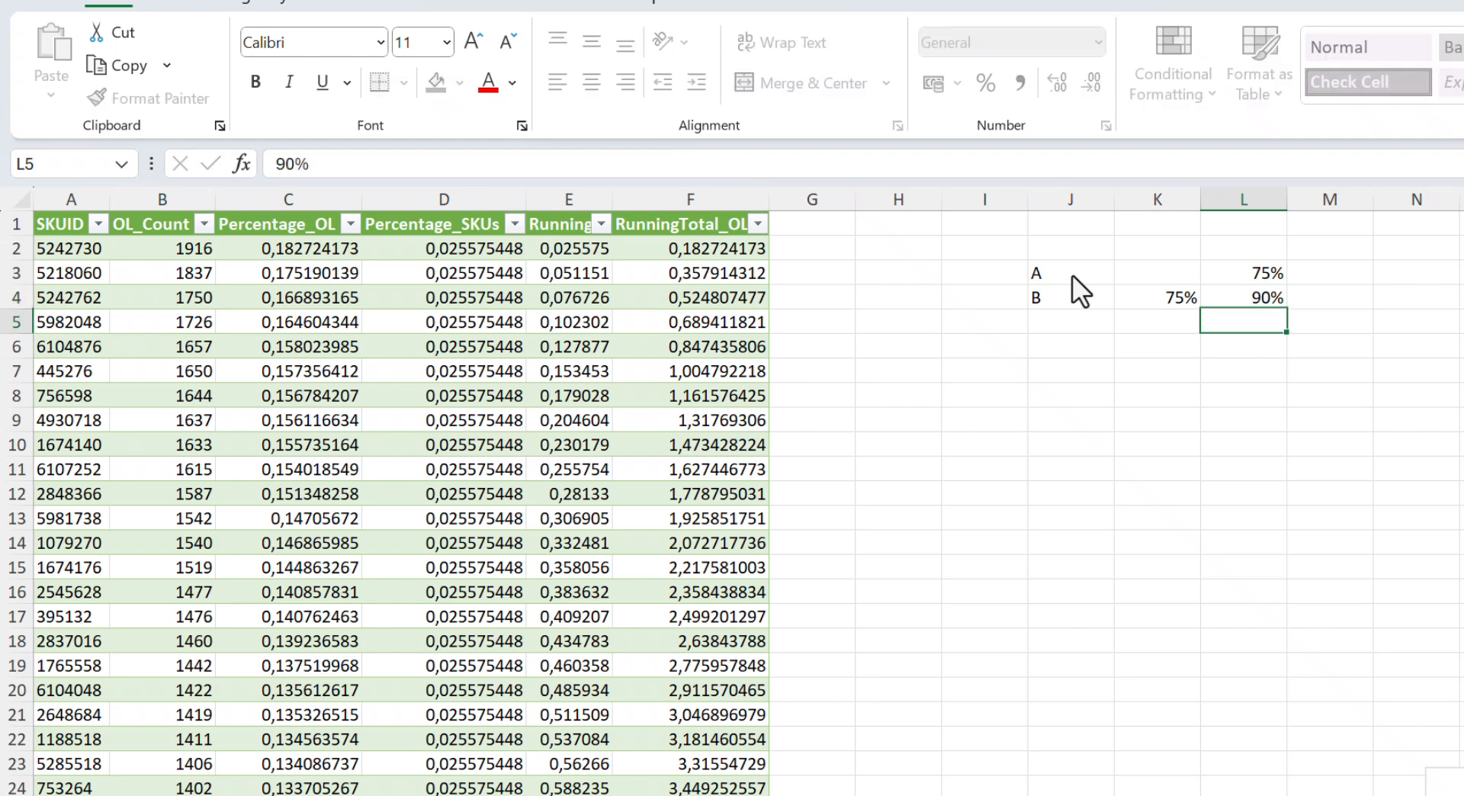
Enter class C in J5 with its lower limit of 90% in K5.
key("Left")
key("Left")
type("C")
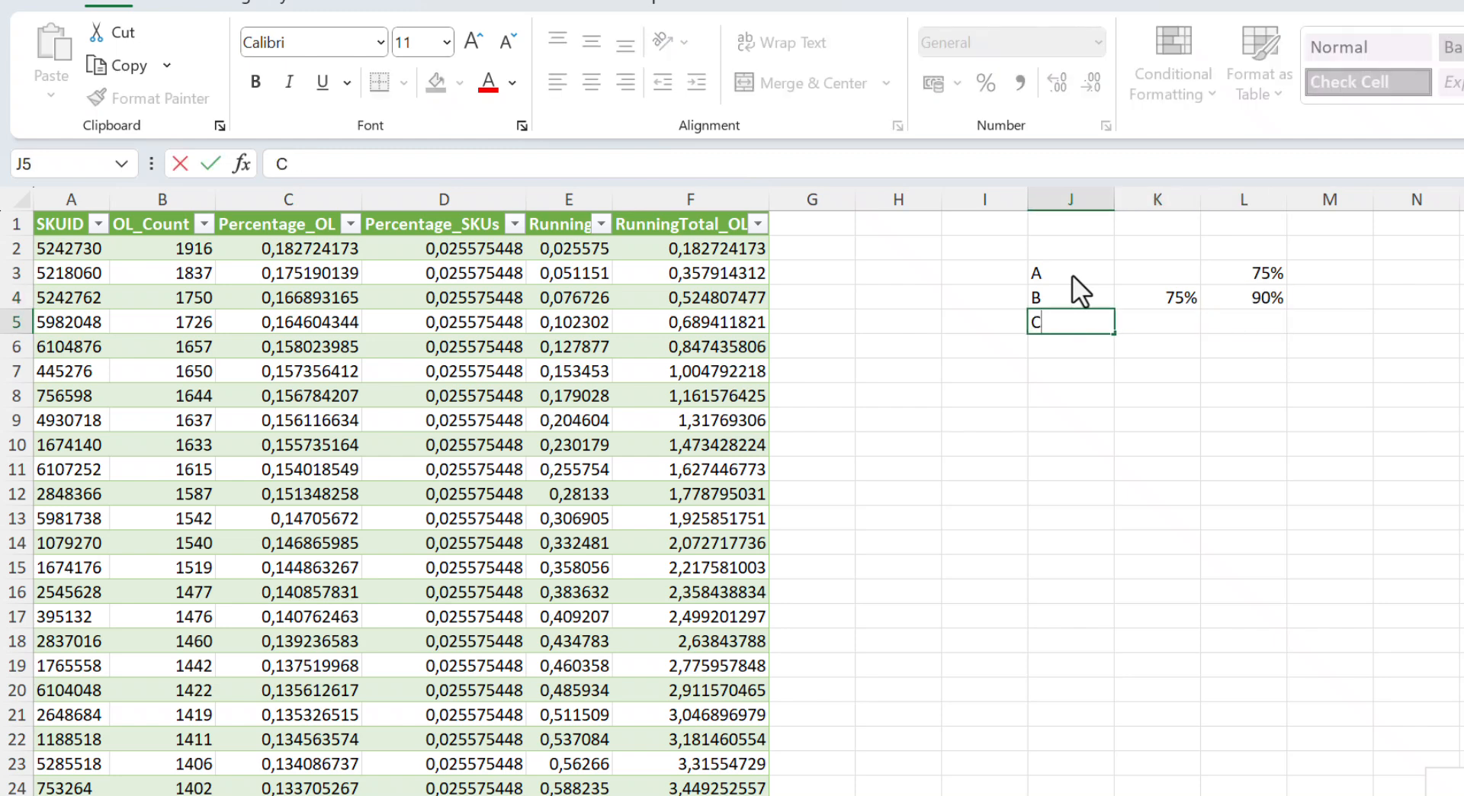
key("Tab")
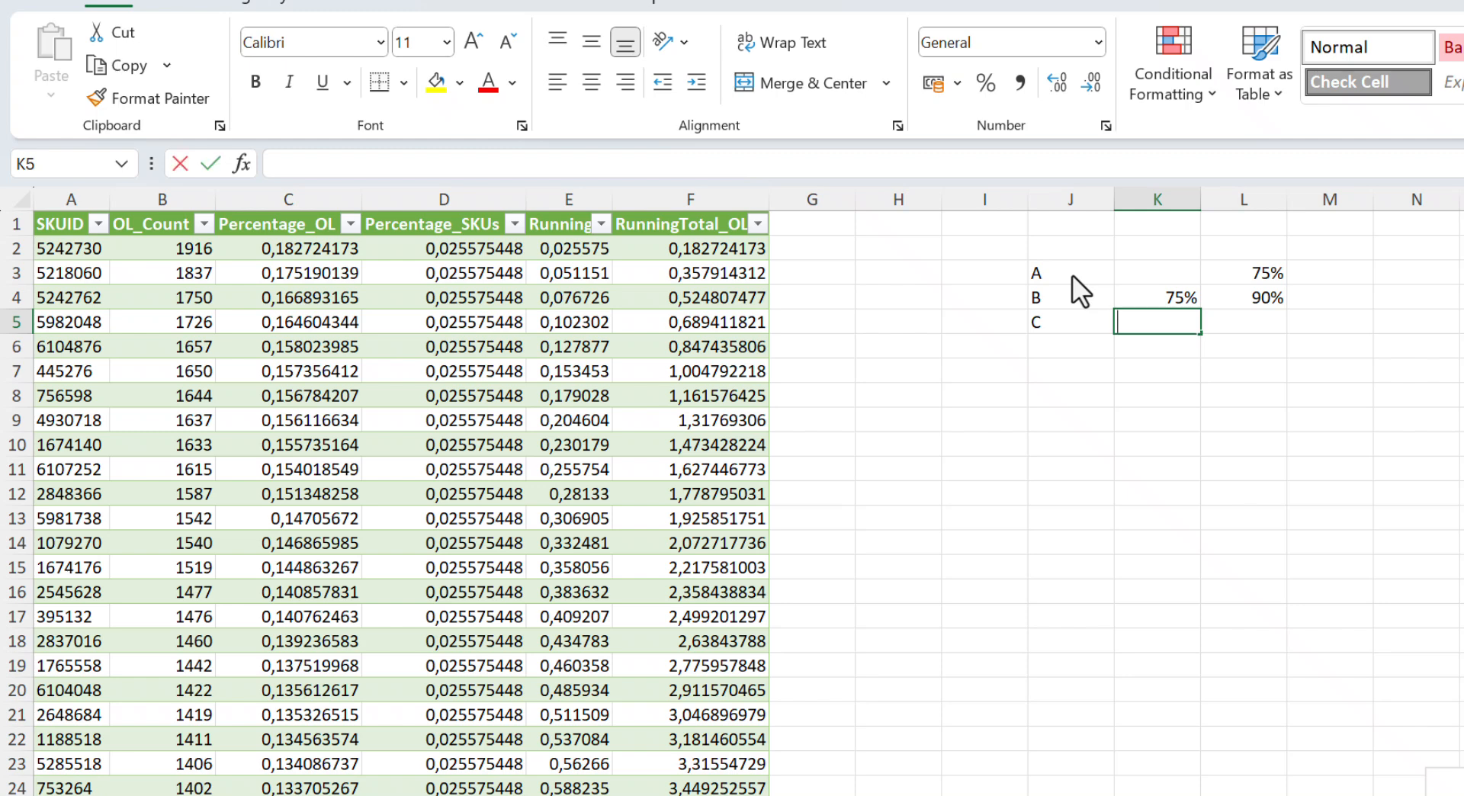
type("90%")
key("Return")
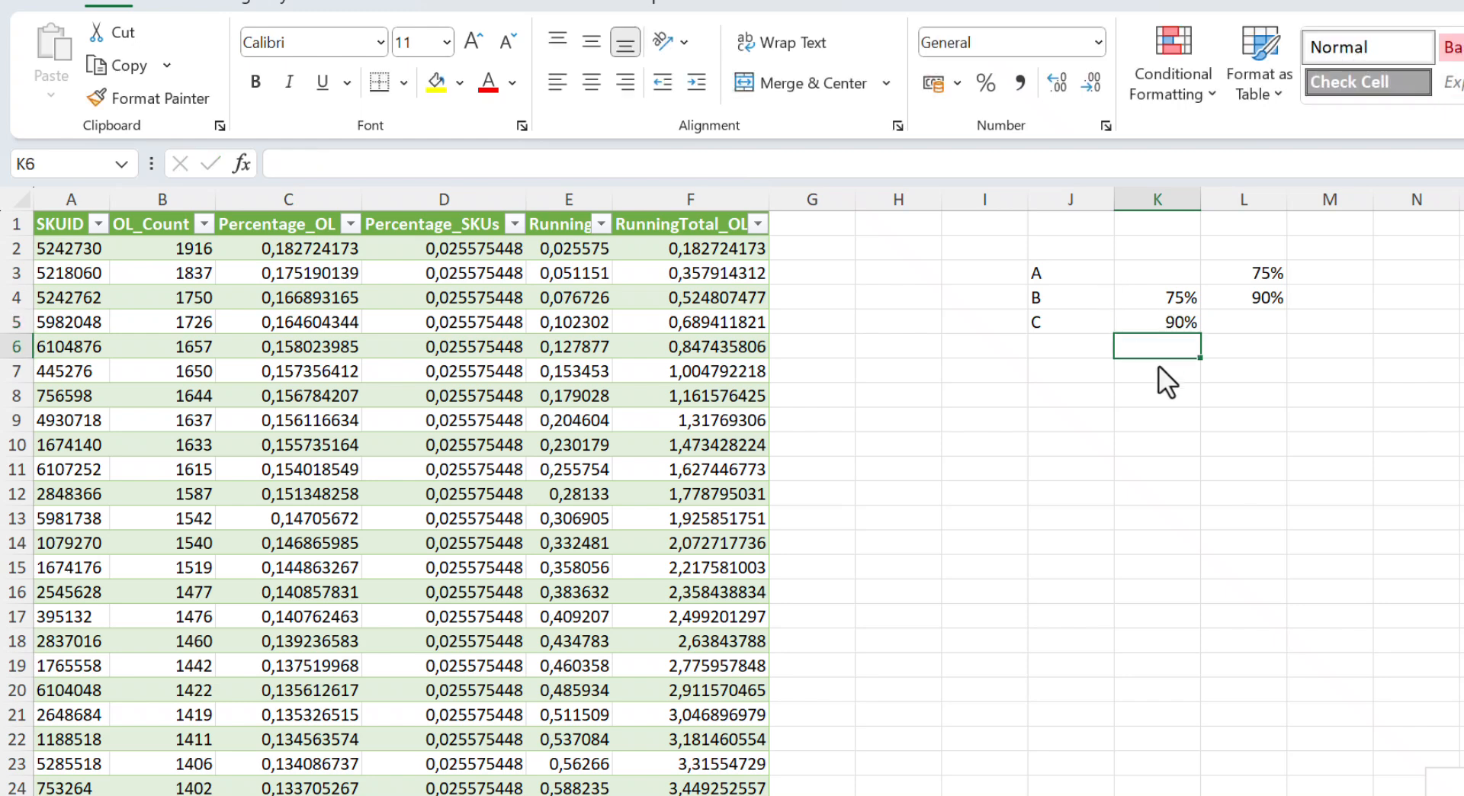
Head the class limit columns with Min in K2 and Max in L2.
left_click(1174, 250)
type("Min")
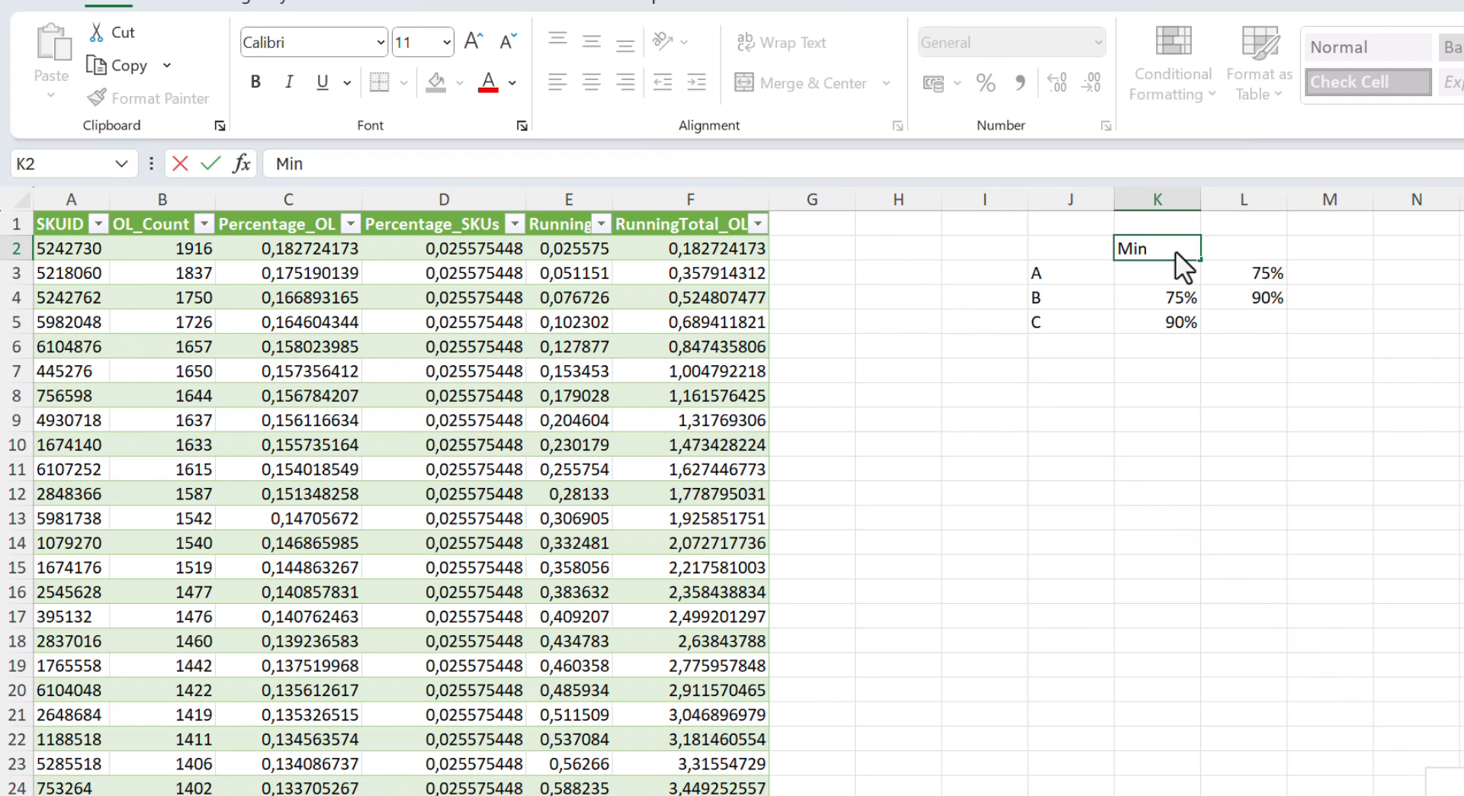
key("Tab")
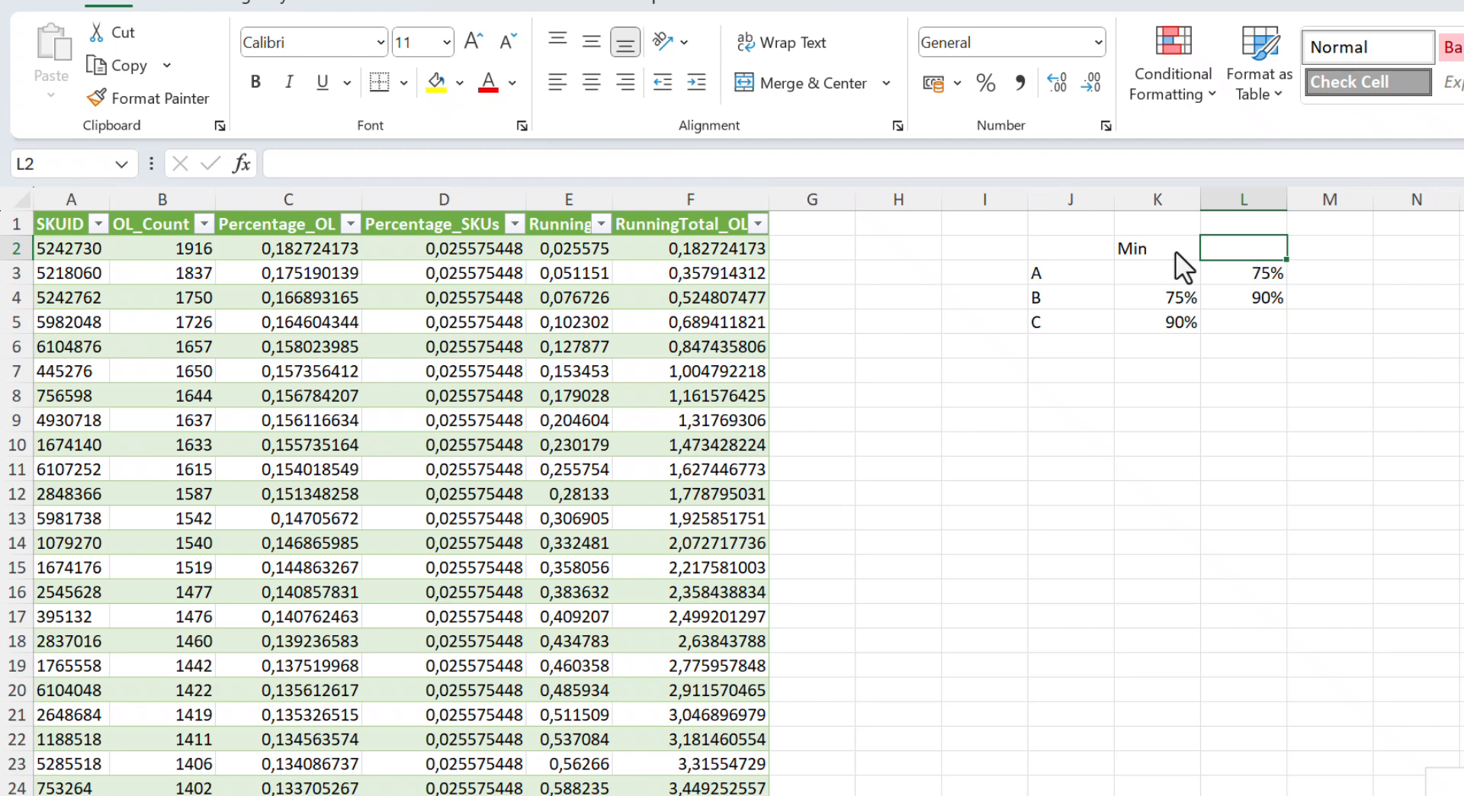
type("Max")
key("Return")
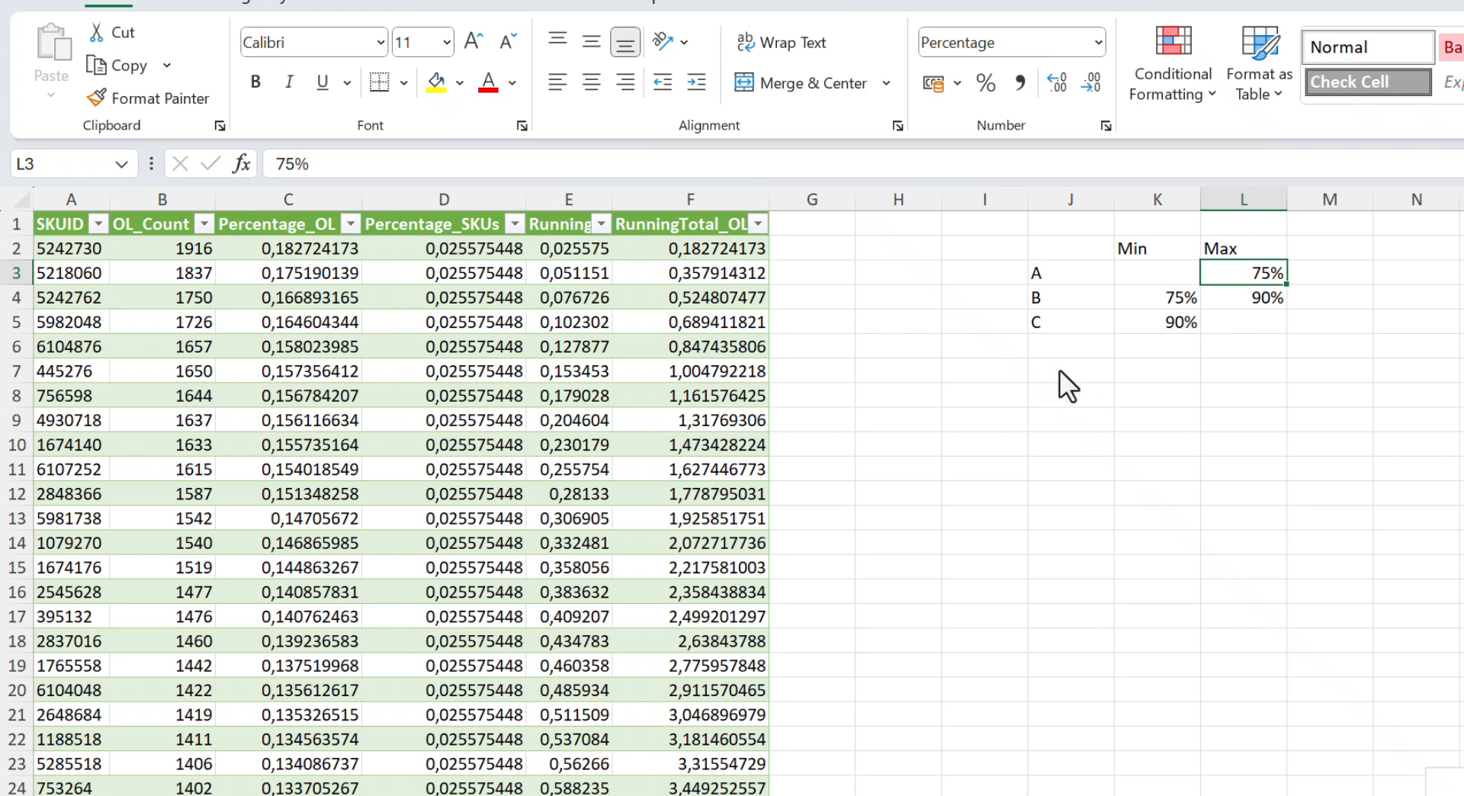
Add a table column headed Class in G1, directly beside RunningTotal_OL.
left_click(813, 255)
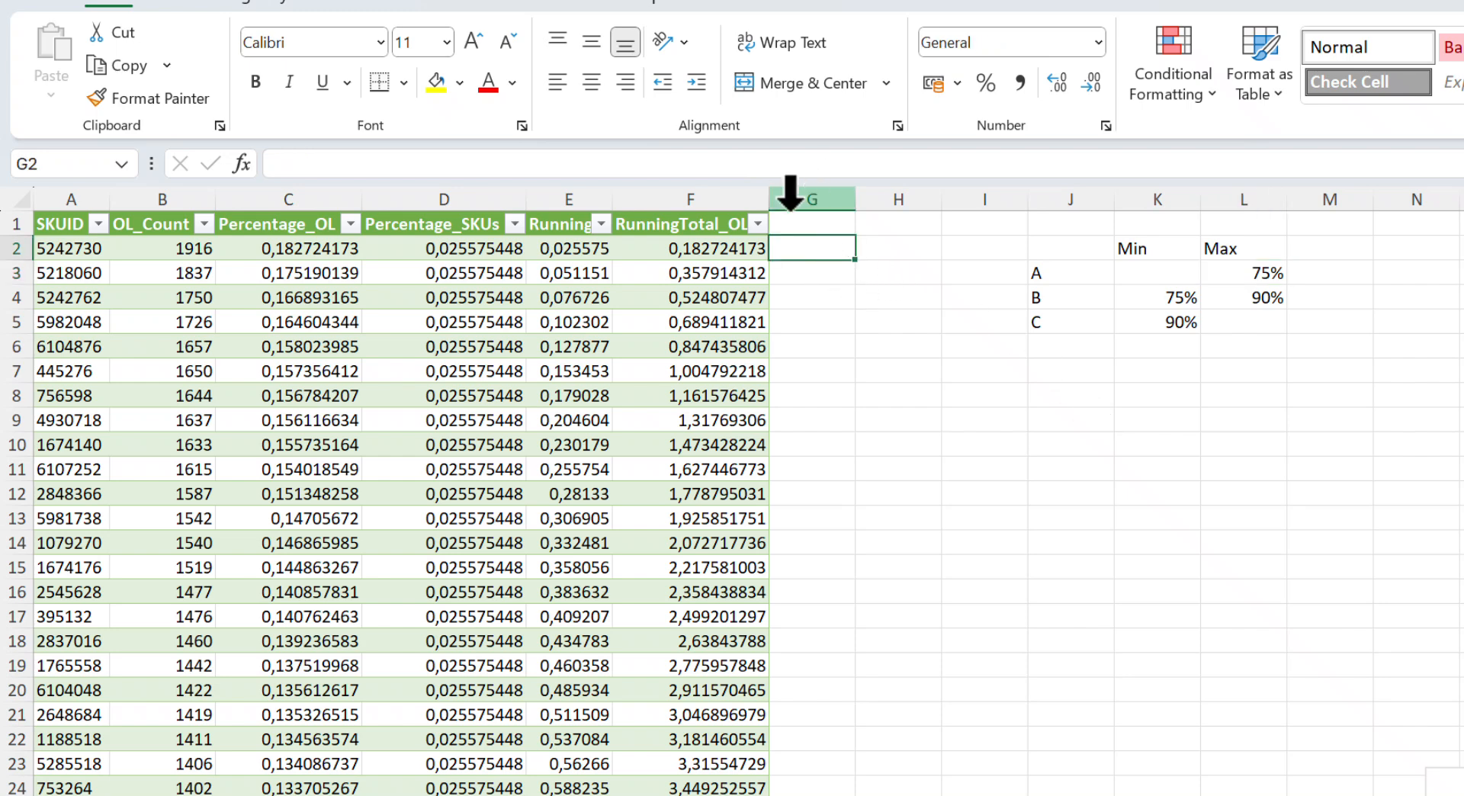
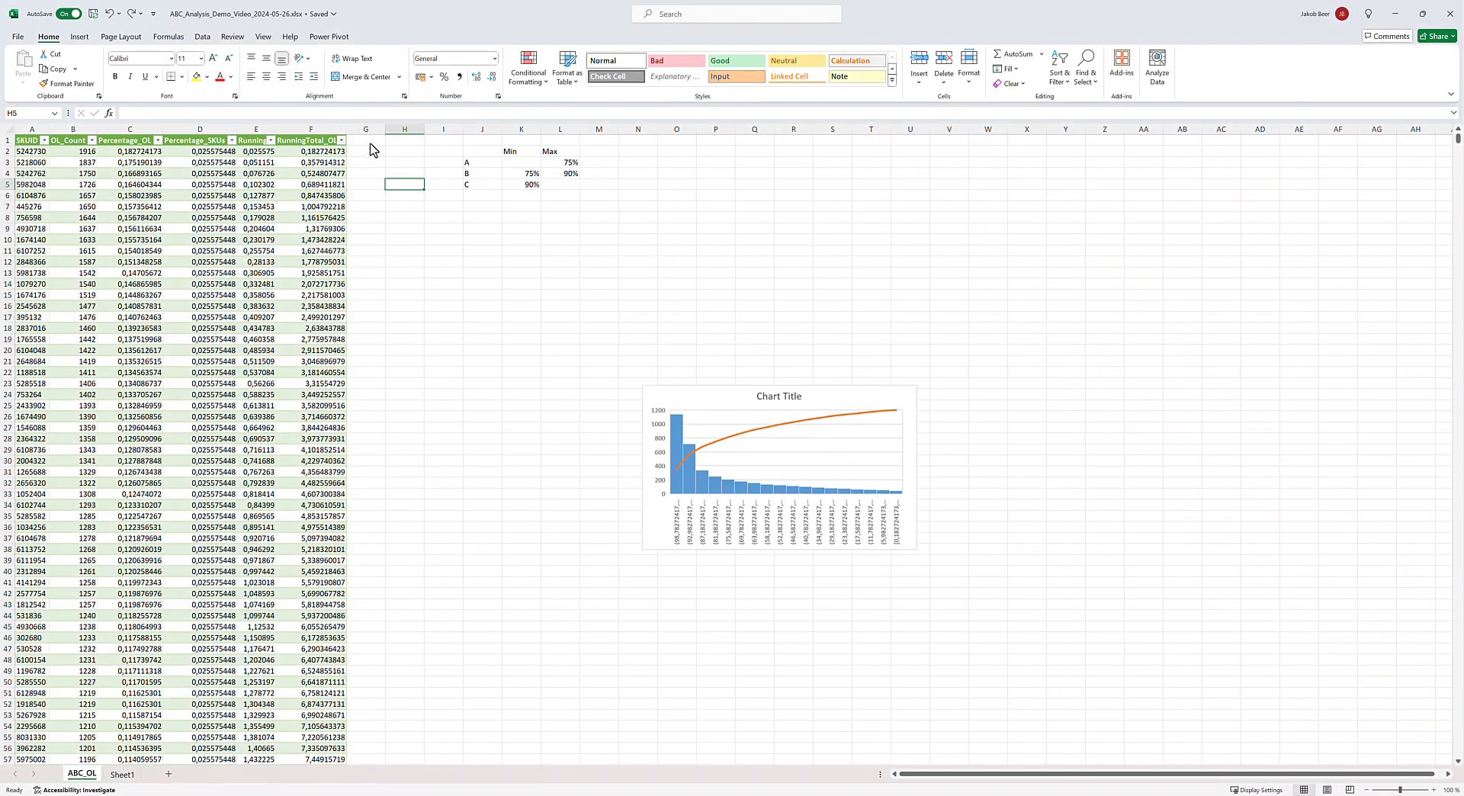
left_click(371, 143)
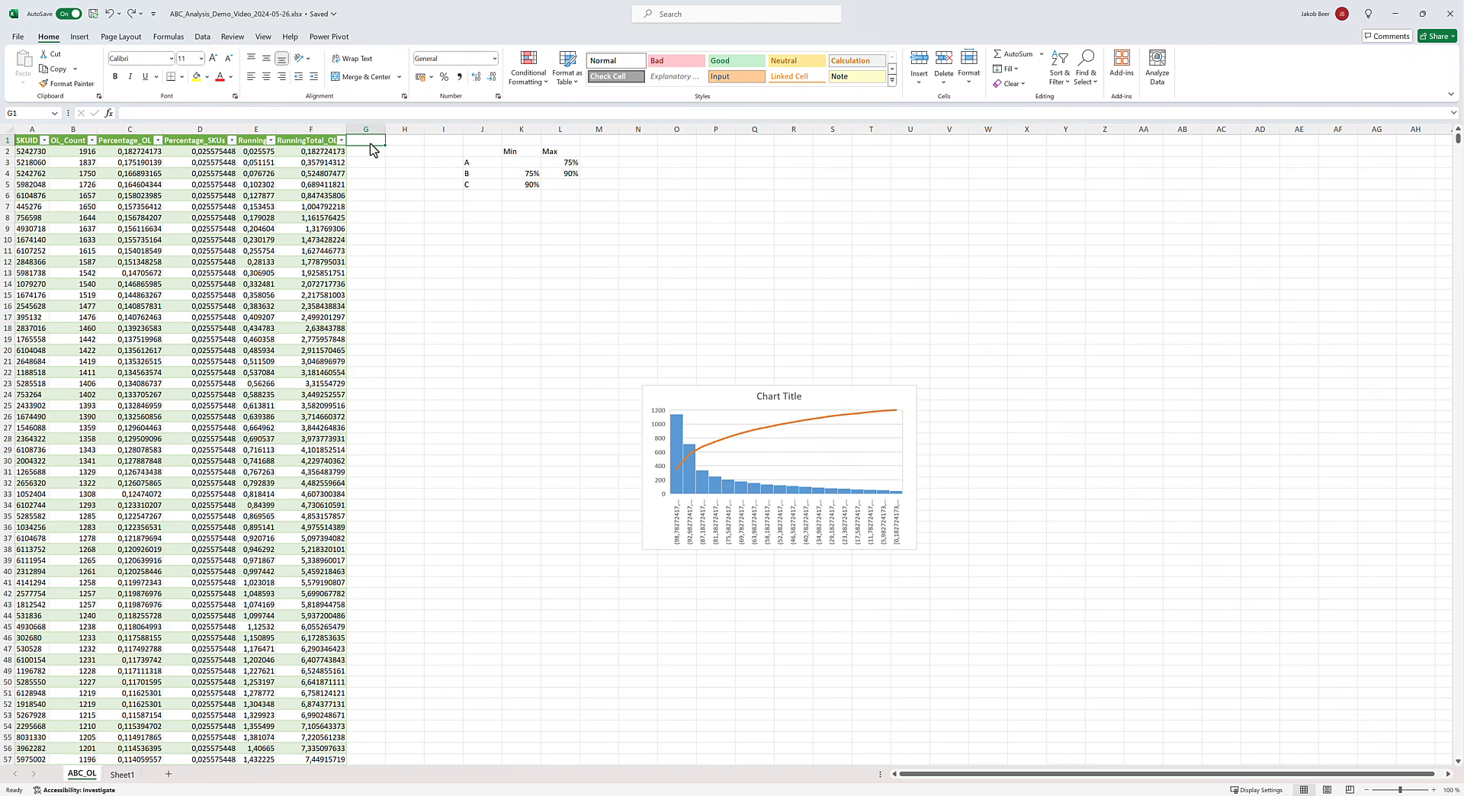
type("Class")
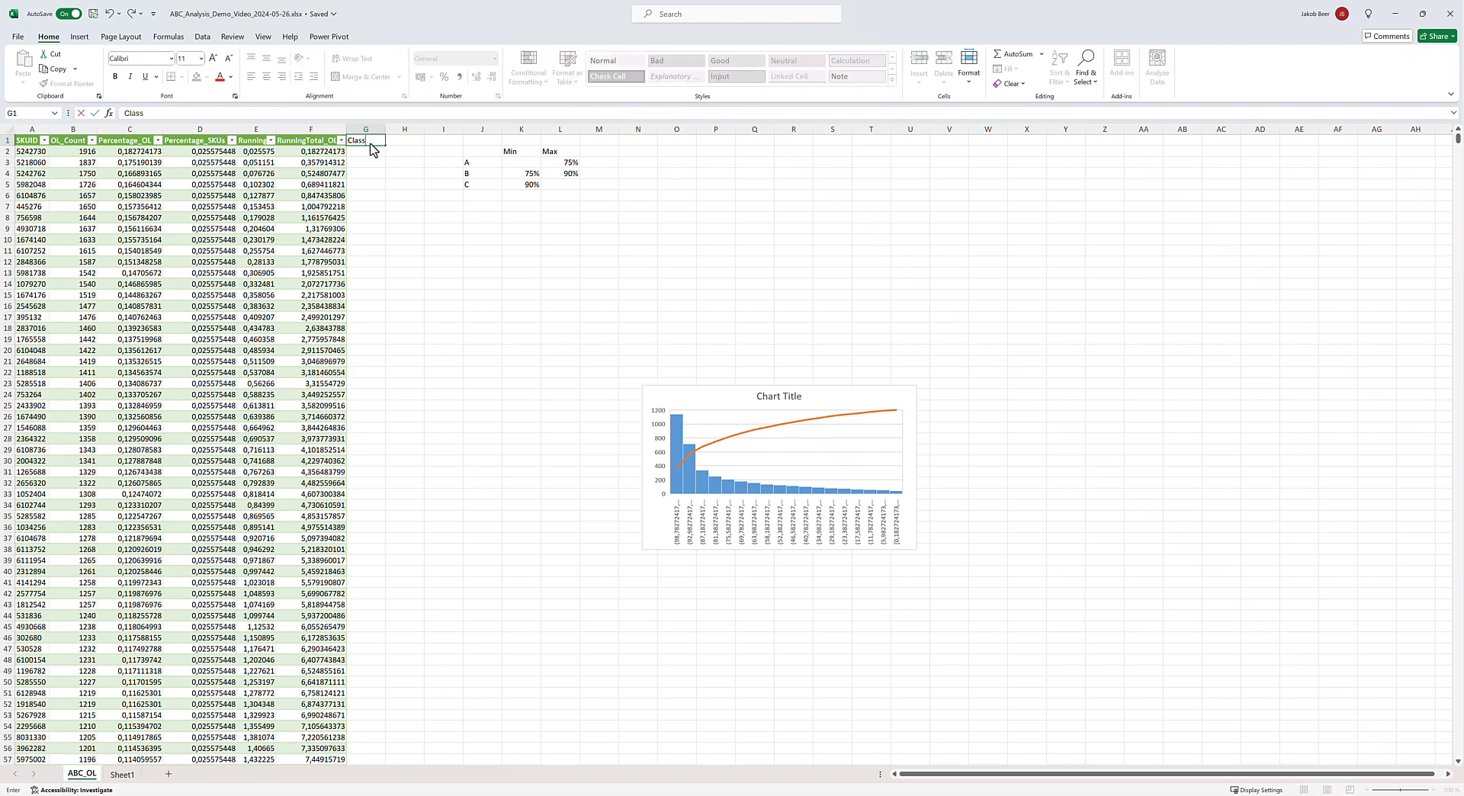
key("Return")
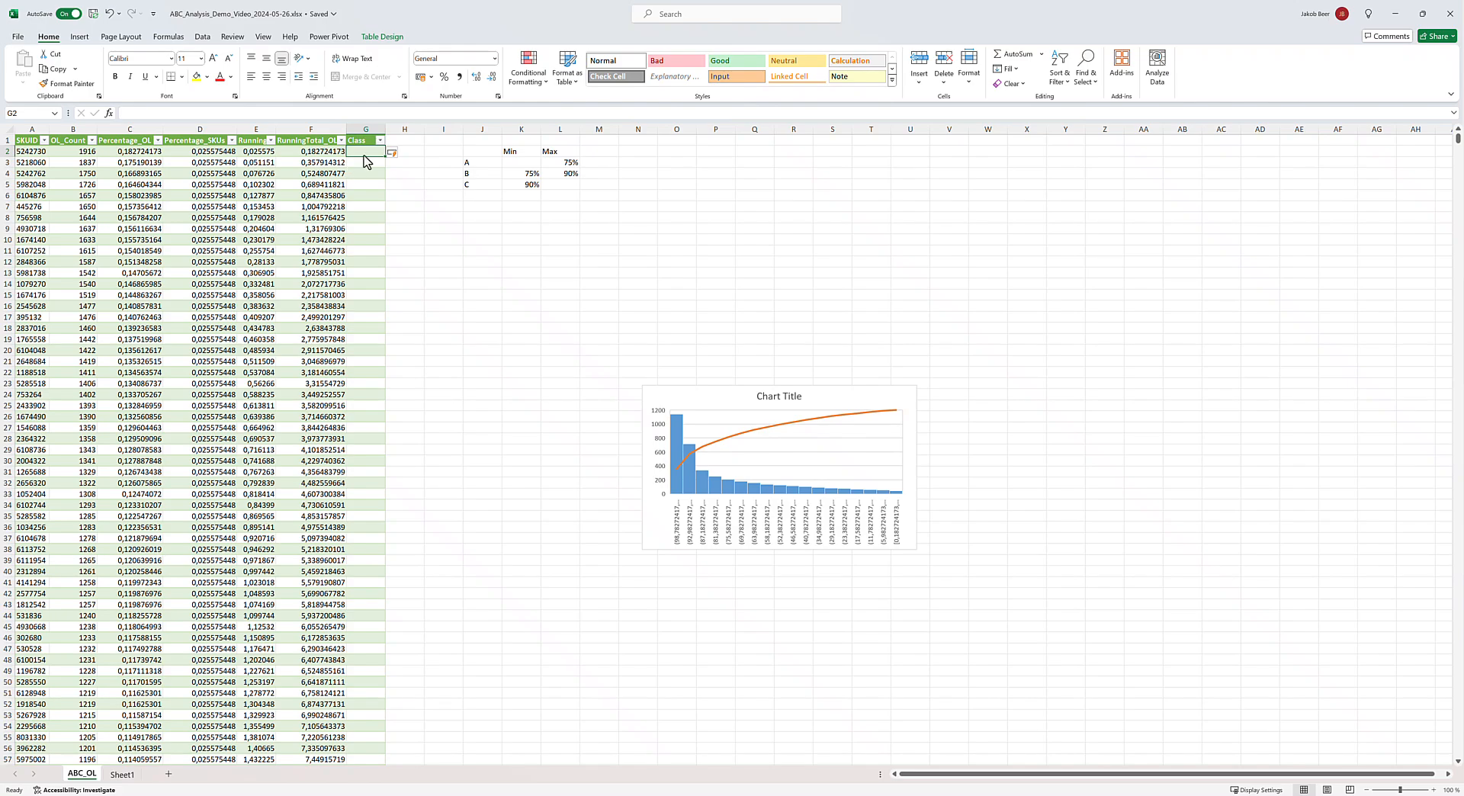
Start an IF formula in G2 with the test [@[RunningTotal_OL]]<=$L$3, using an absolute reference to class A's maximum.
type("=IF")
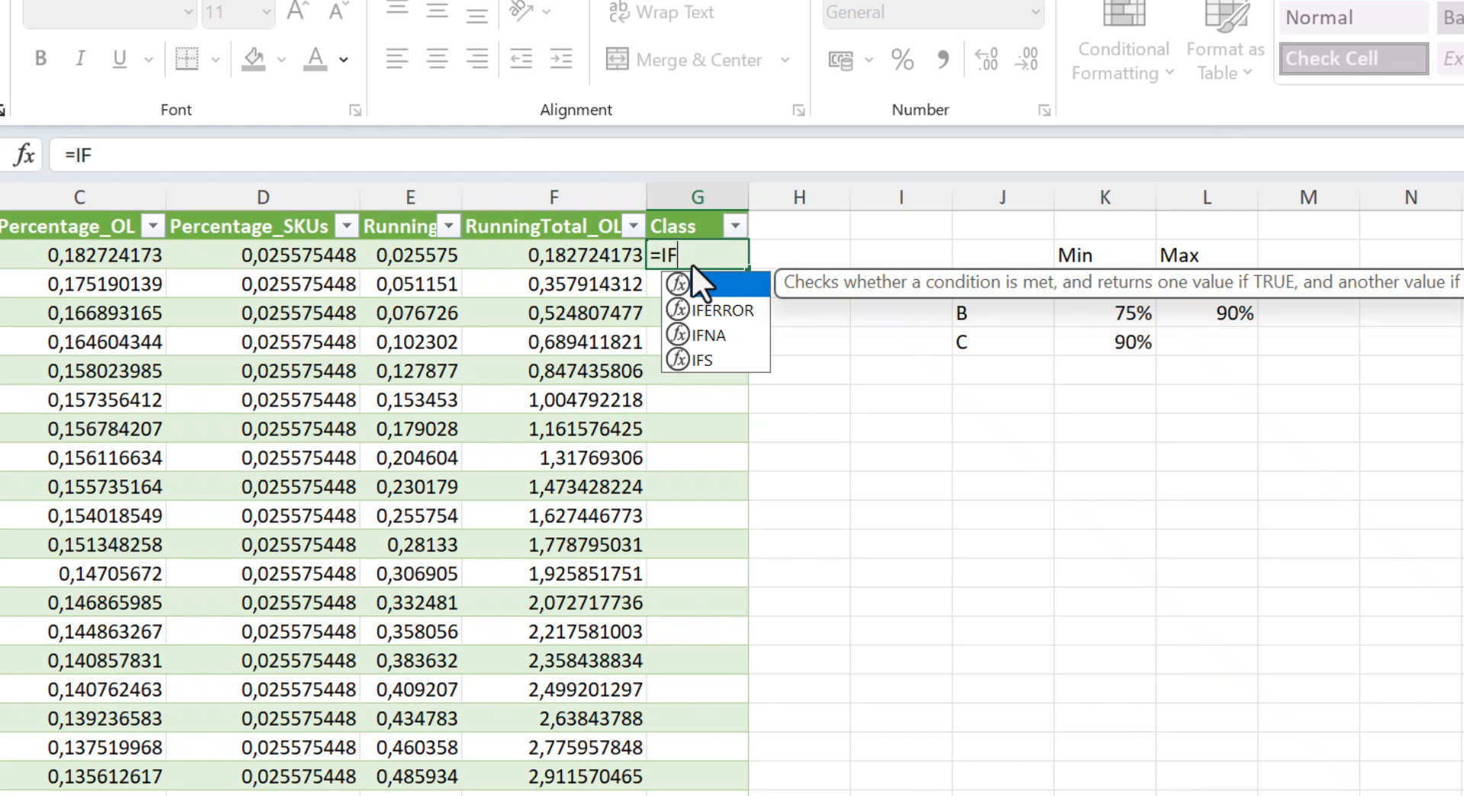
type("(")
left_click(577, 256)
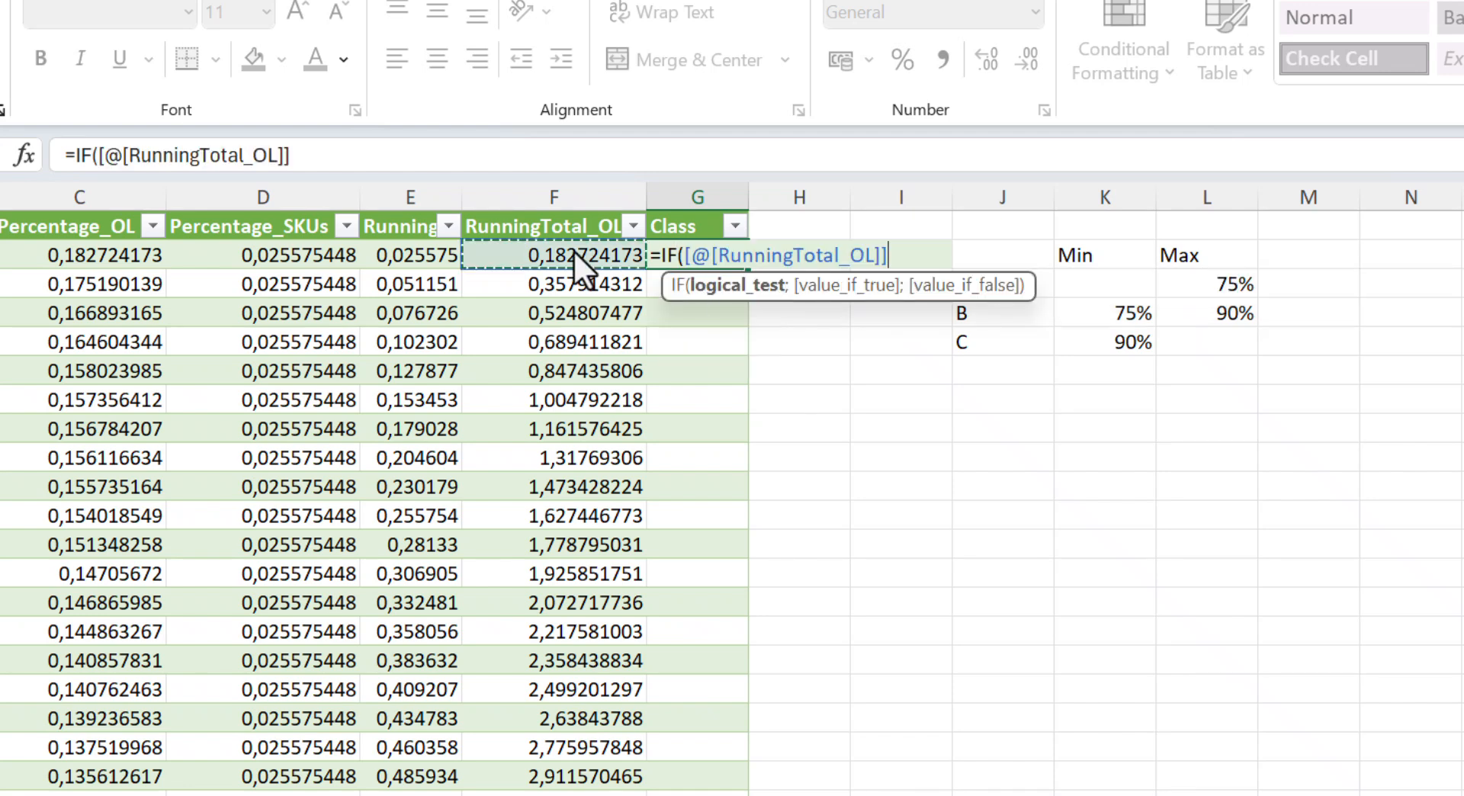
type("<=")
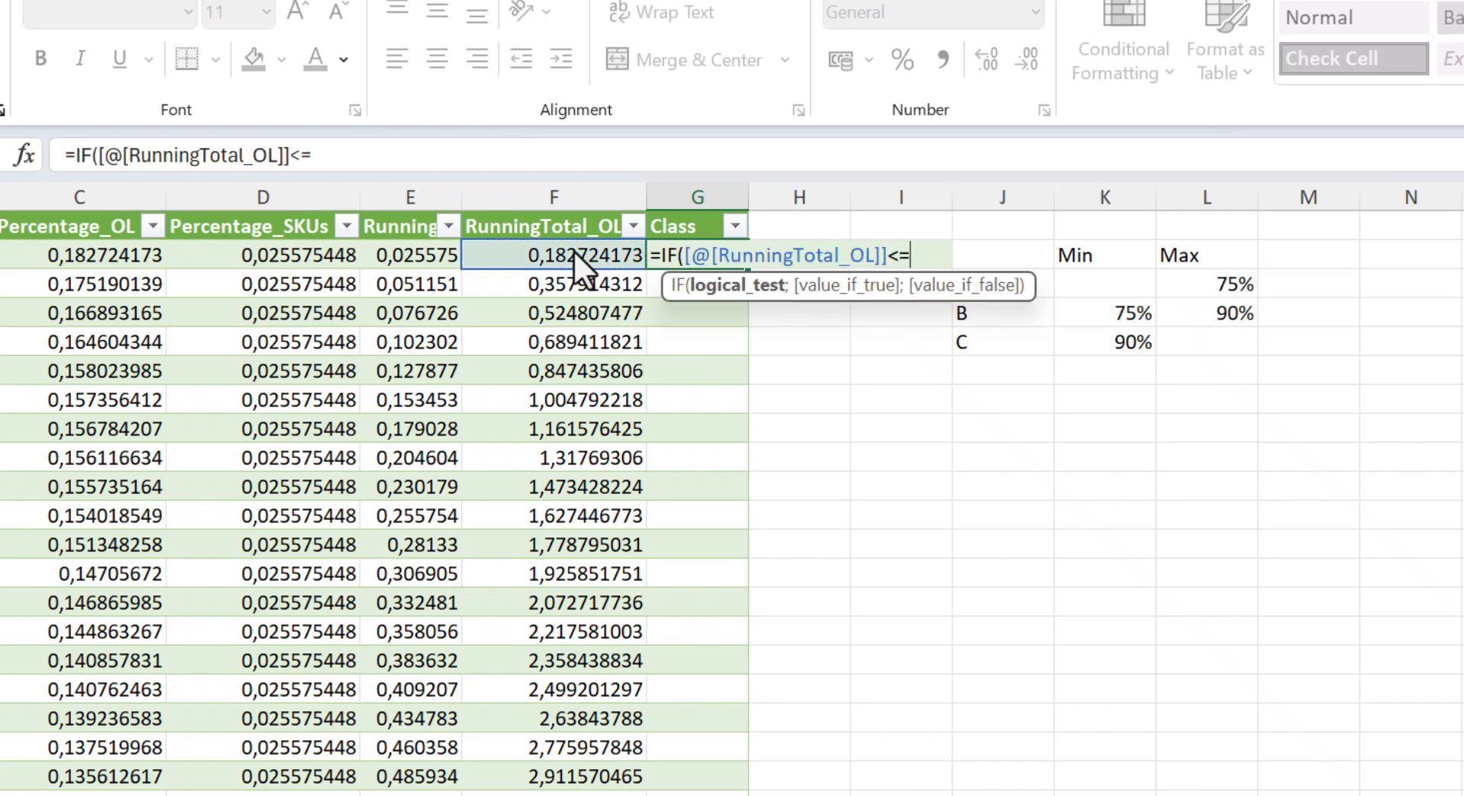
left_click(1188, 284)
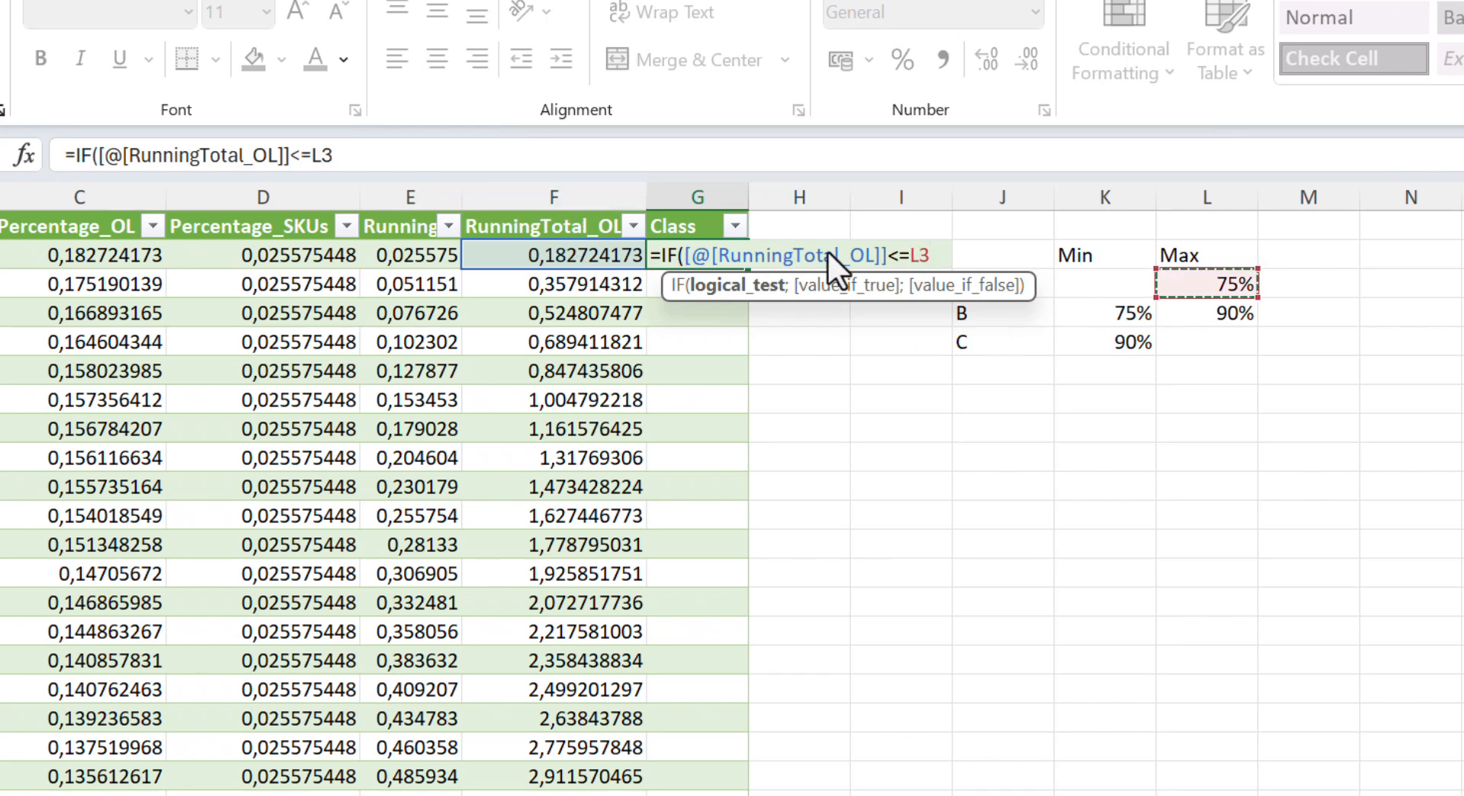
left_click(909, 254)
type("$")
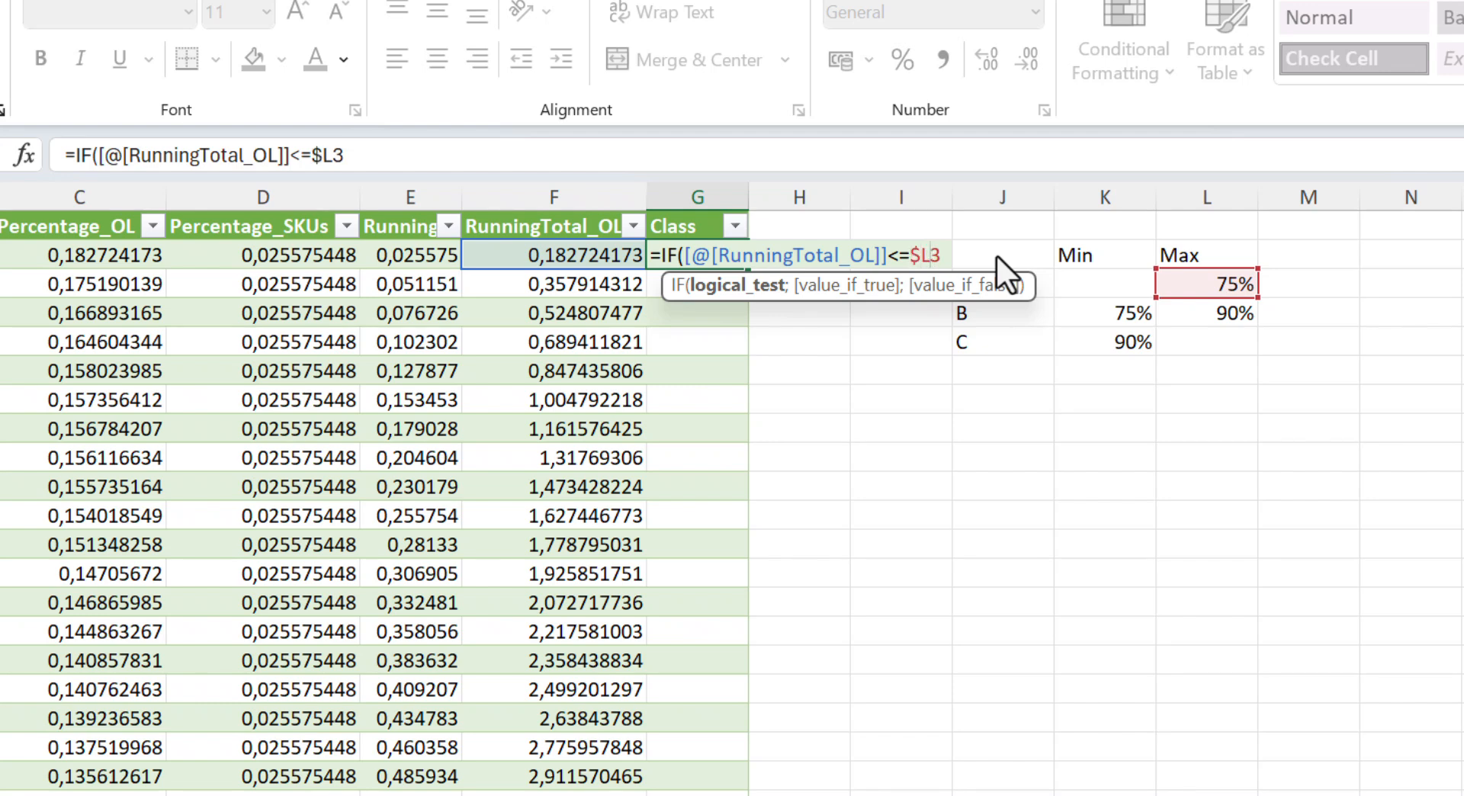
type("%")
key("BackSpace")
type("$")
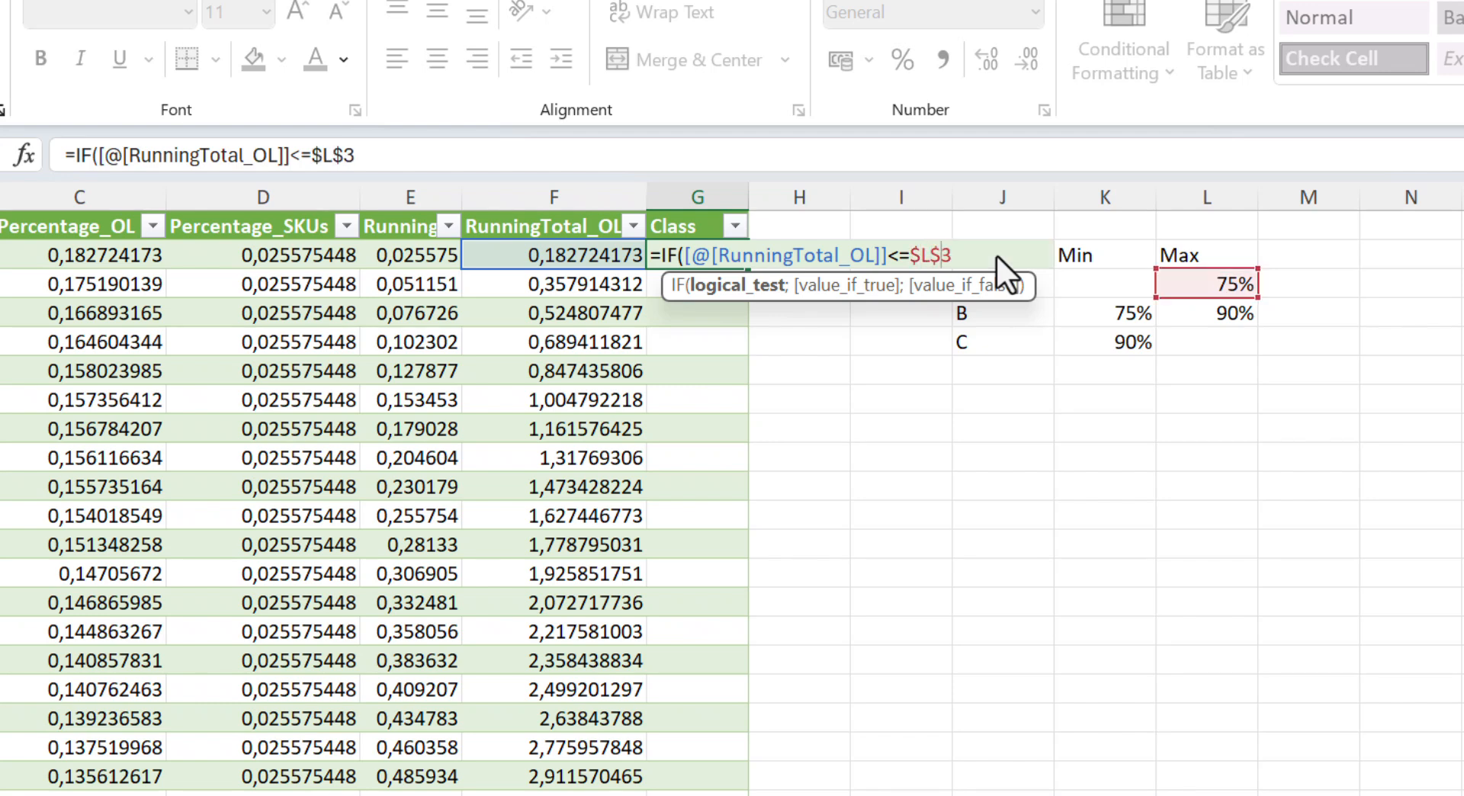
key("Right")
type(";")
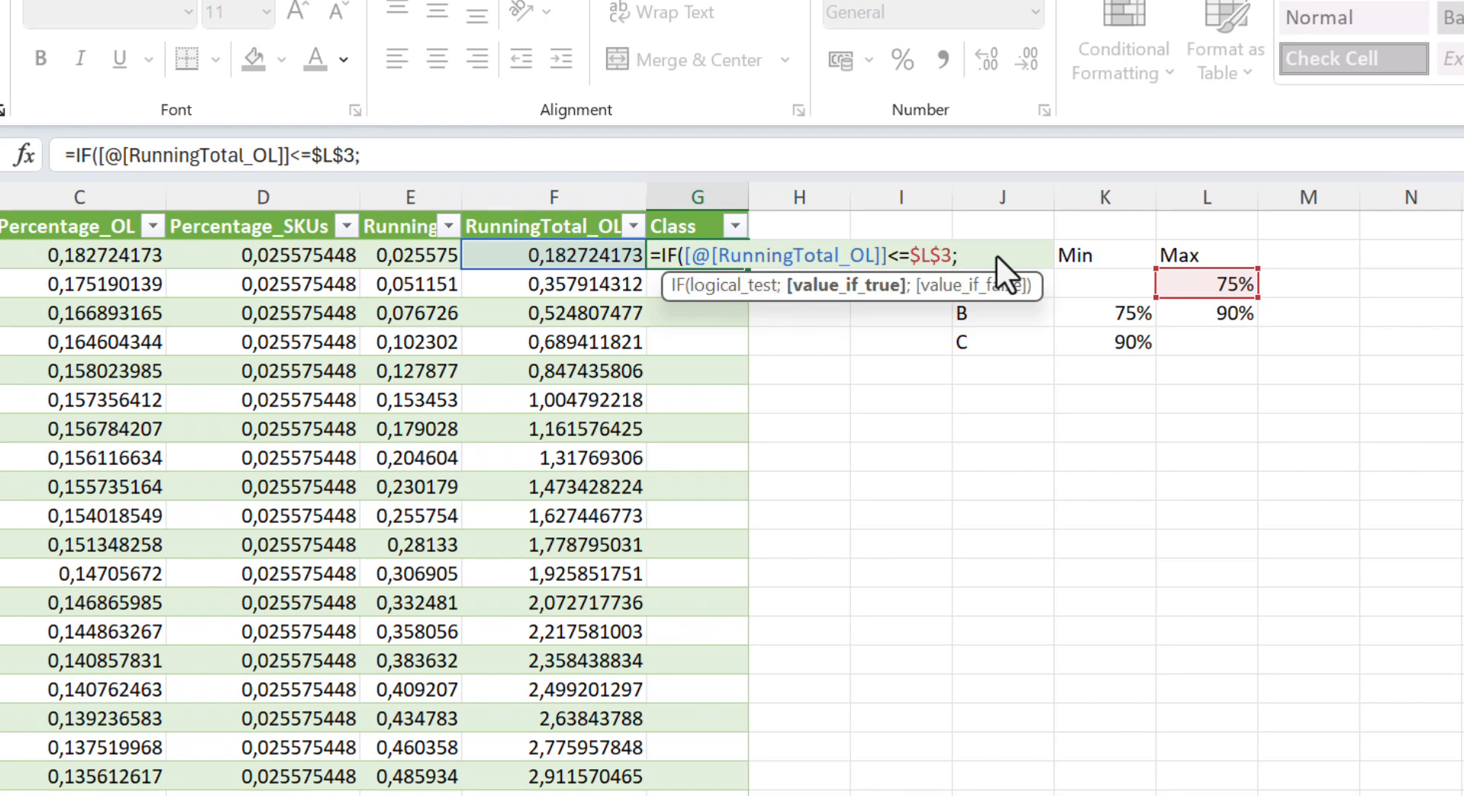
Set the IF formula's true value to the class A label with the absolute reference $J$3.
left_click(1050, 285)
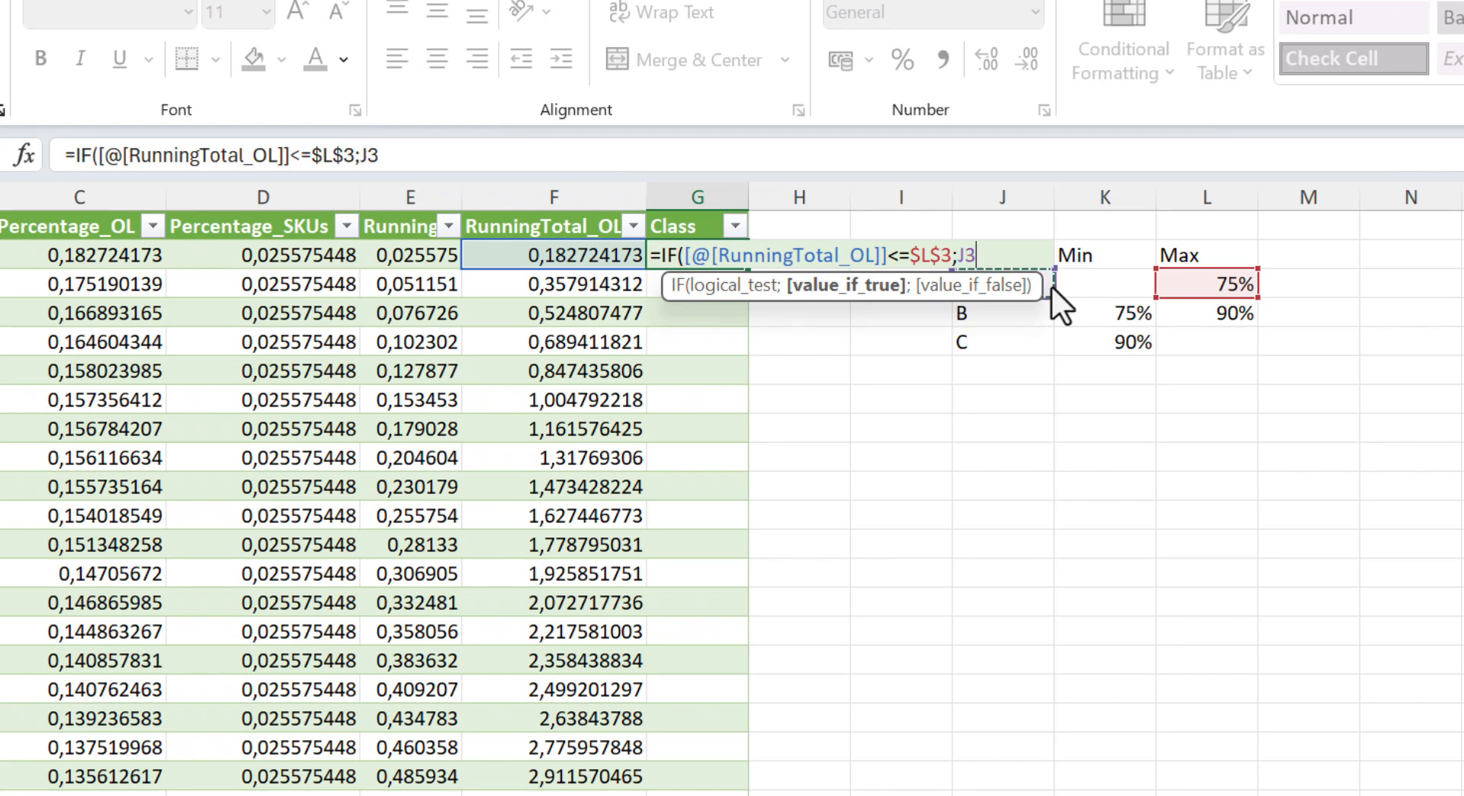
left_click(957, 254)
type("$")
key("Right")
type("$")
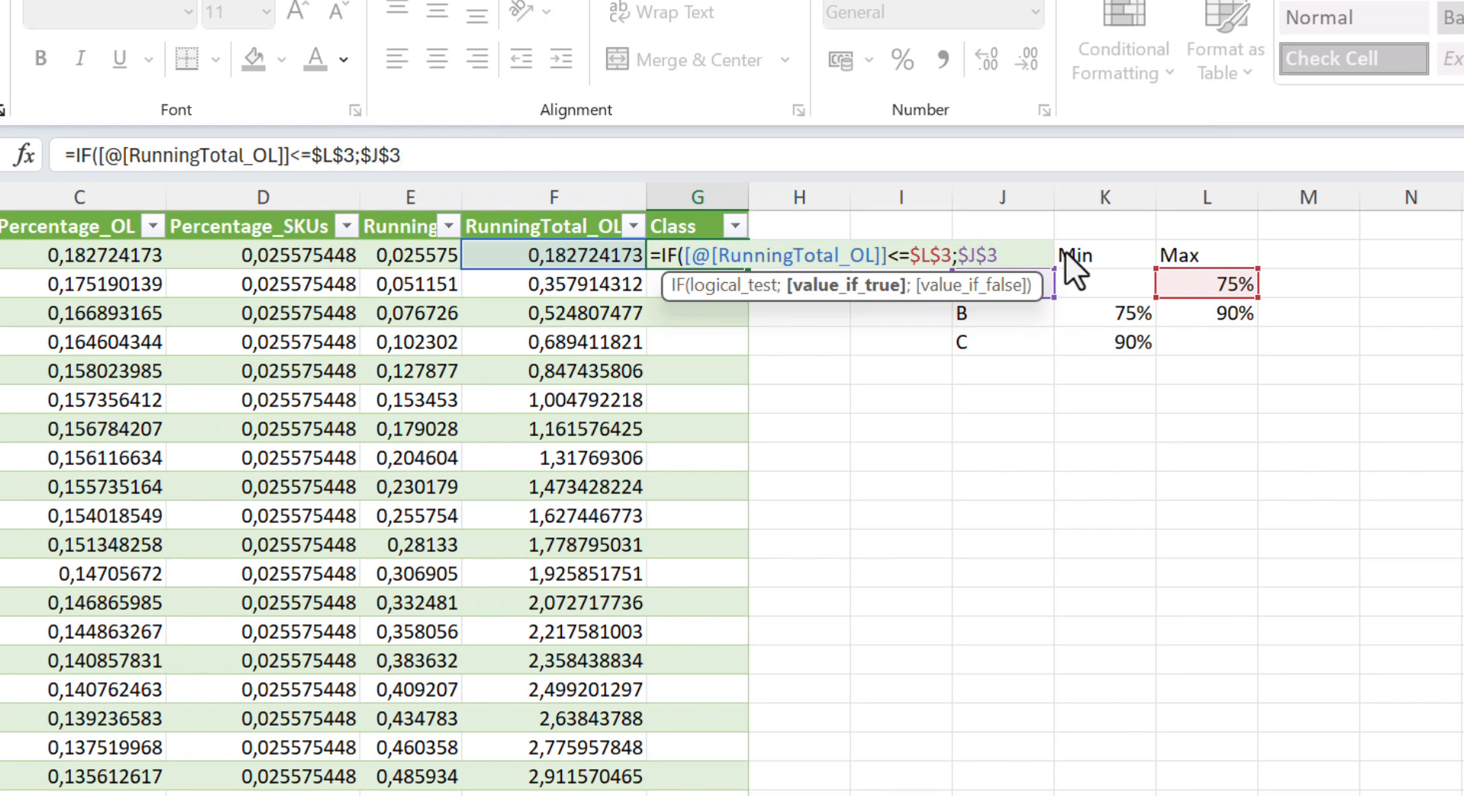
key("Right")
type(";")
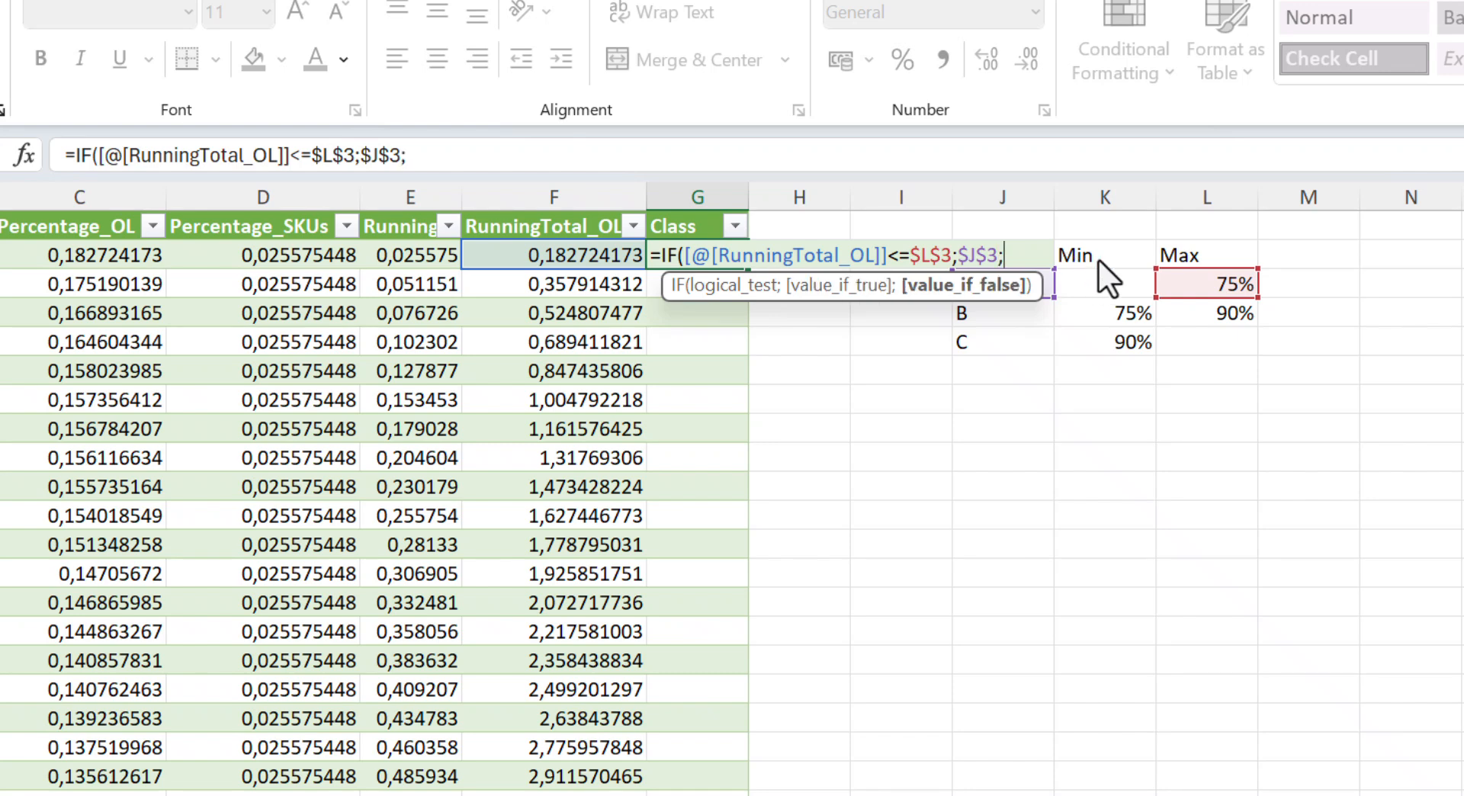
Nest a second IF as the false value with the test [@[RunningTotal_OL]]>$K$5, using an absolute reference to class C's minimum.
type("IF")
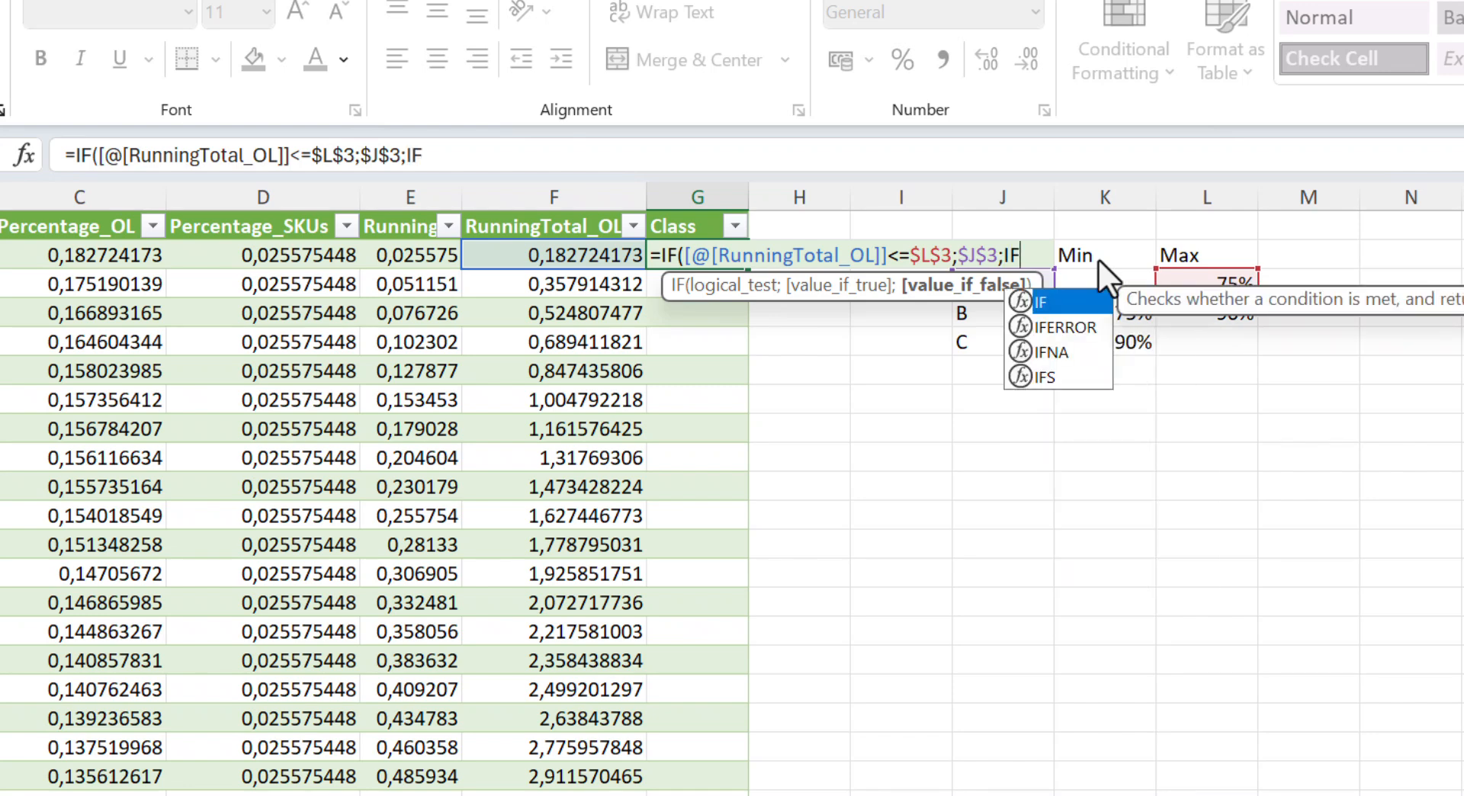
type("(")
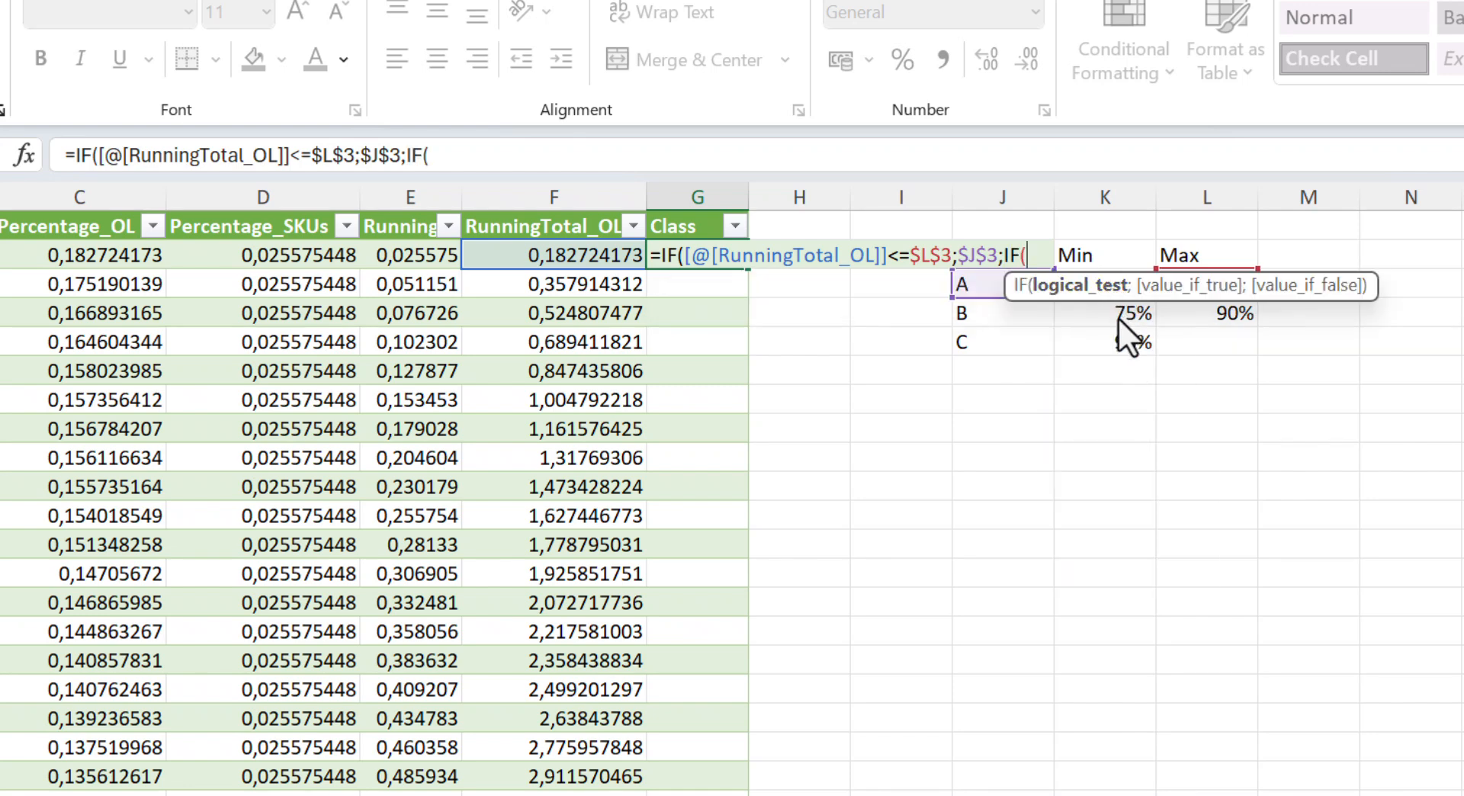
left_click(611, 258)
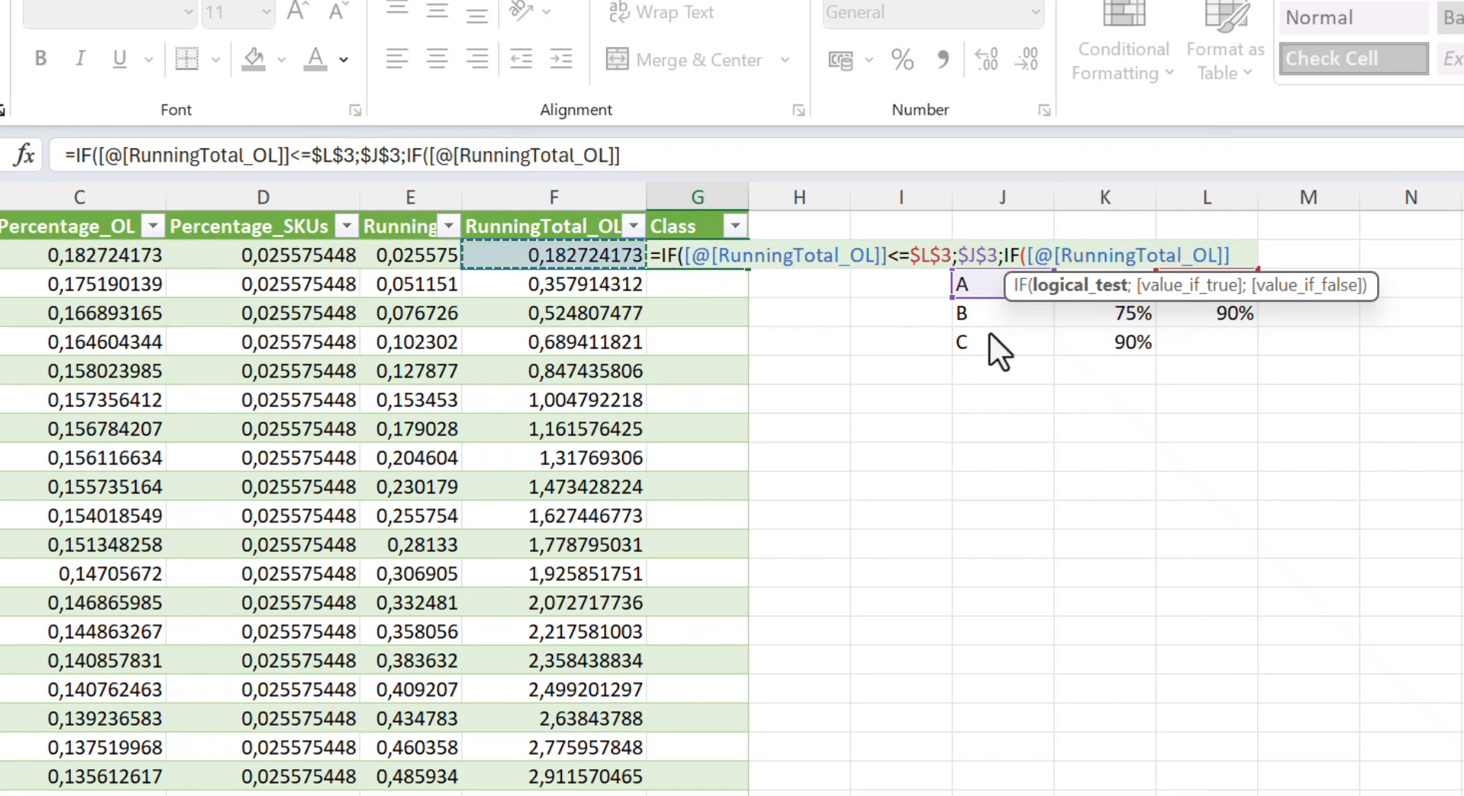
type(">")
left_click(1093, 342)
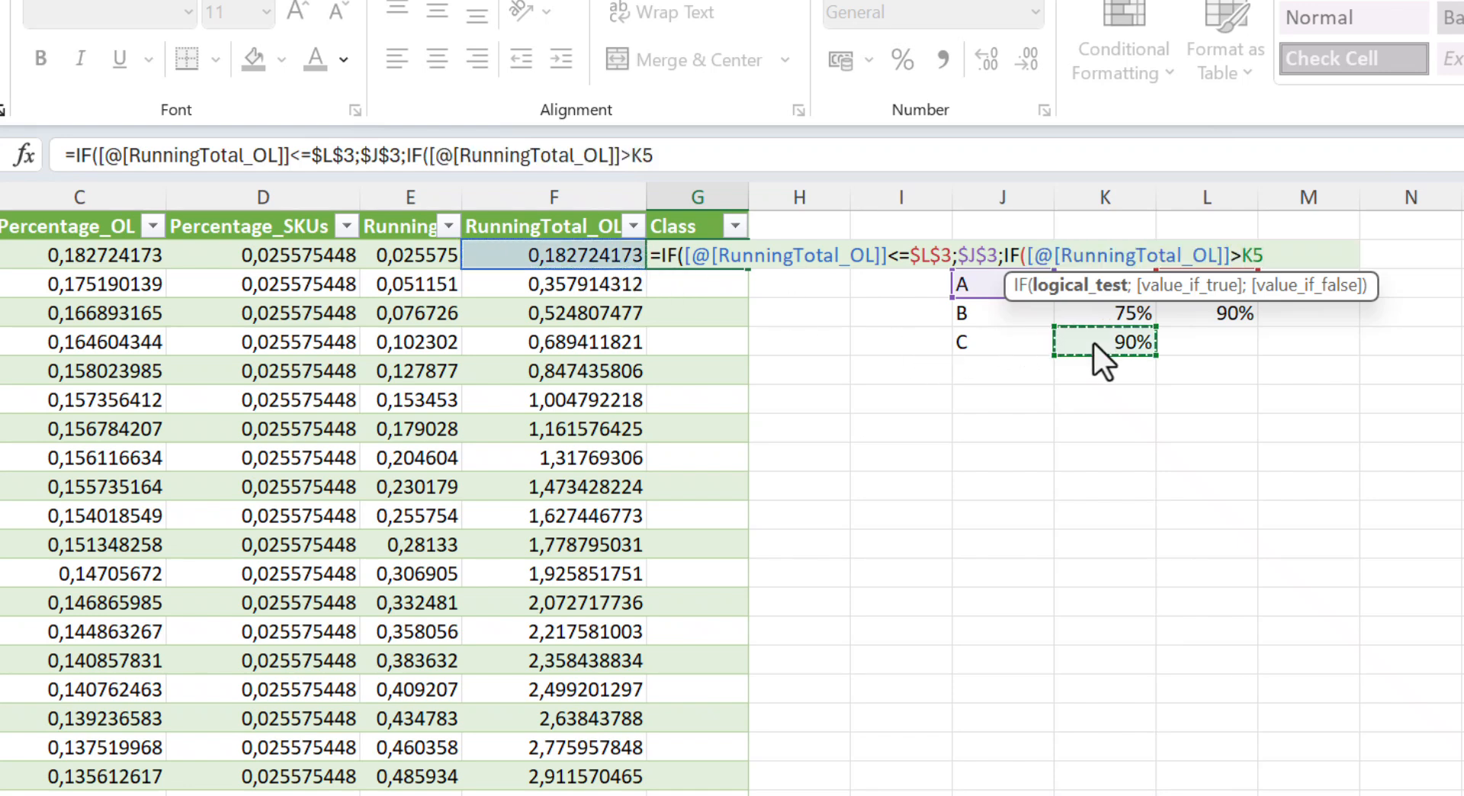
left_click(1239, 258)
type("$L")
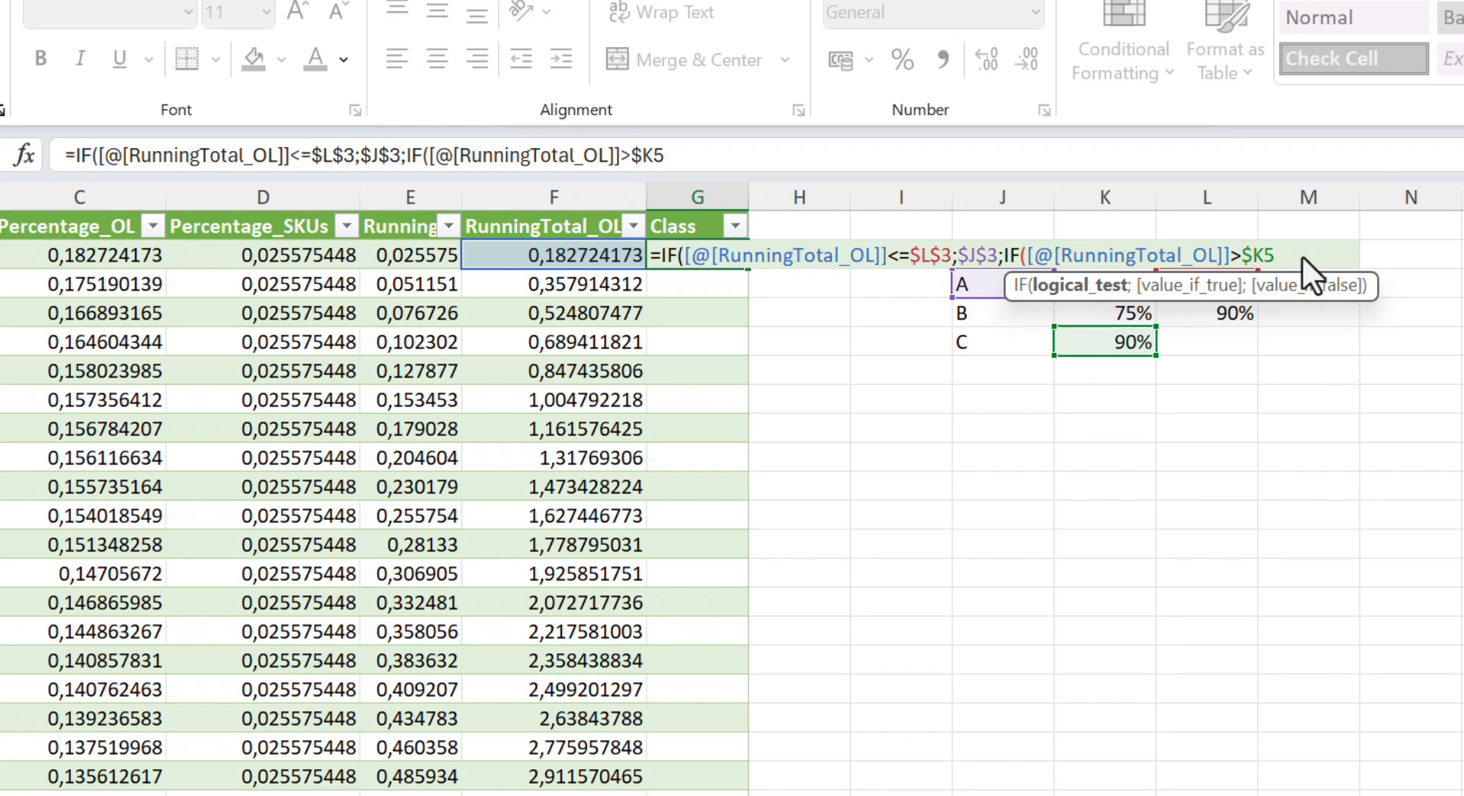
type("$3;")
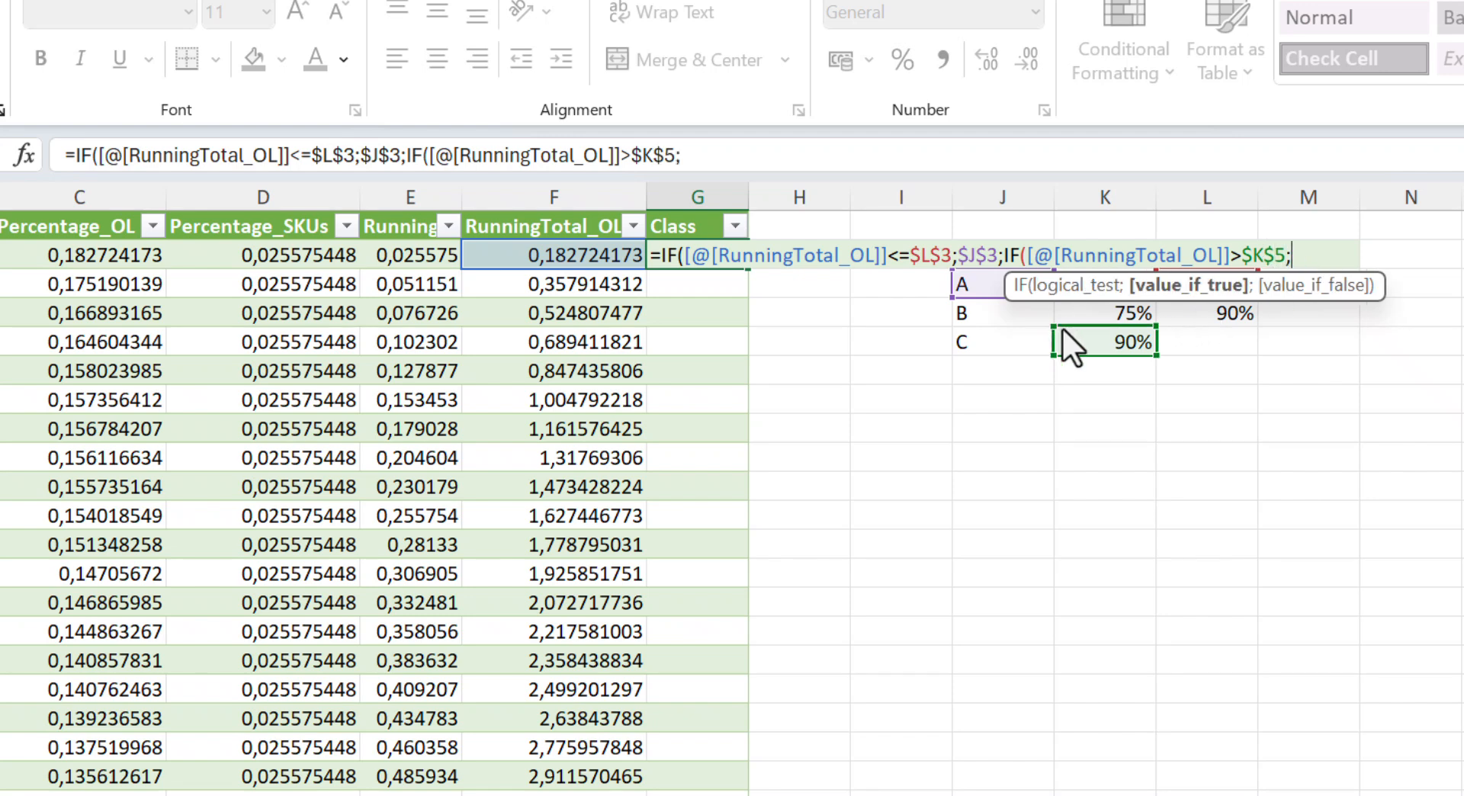
Set the nested IF's true value to the class C label with the absolute reference $J$5.
left_click(987, 340)
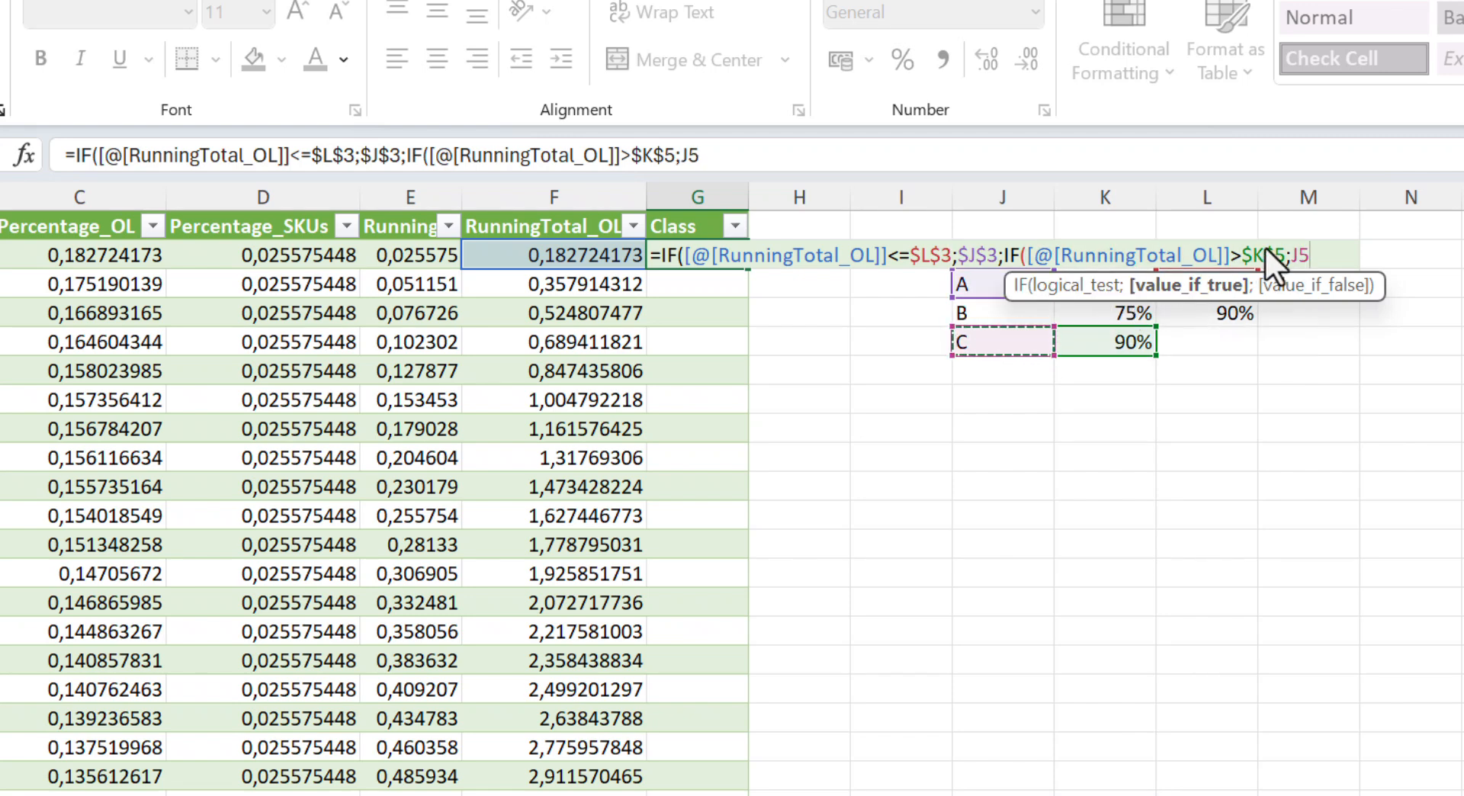
left_click(1290, 252)
type("$")
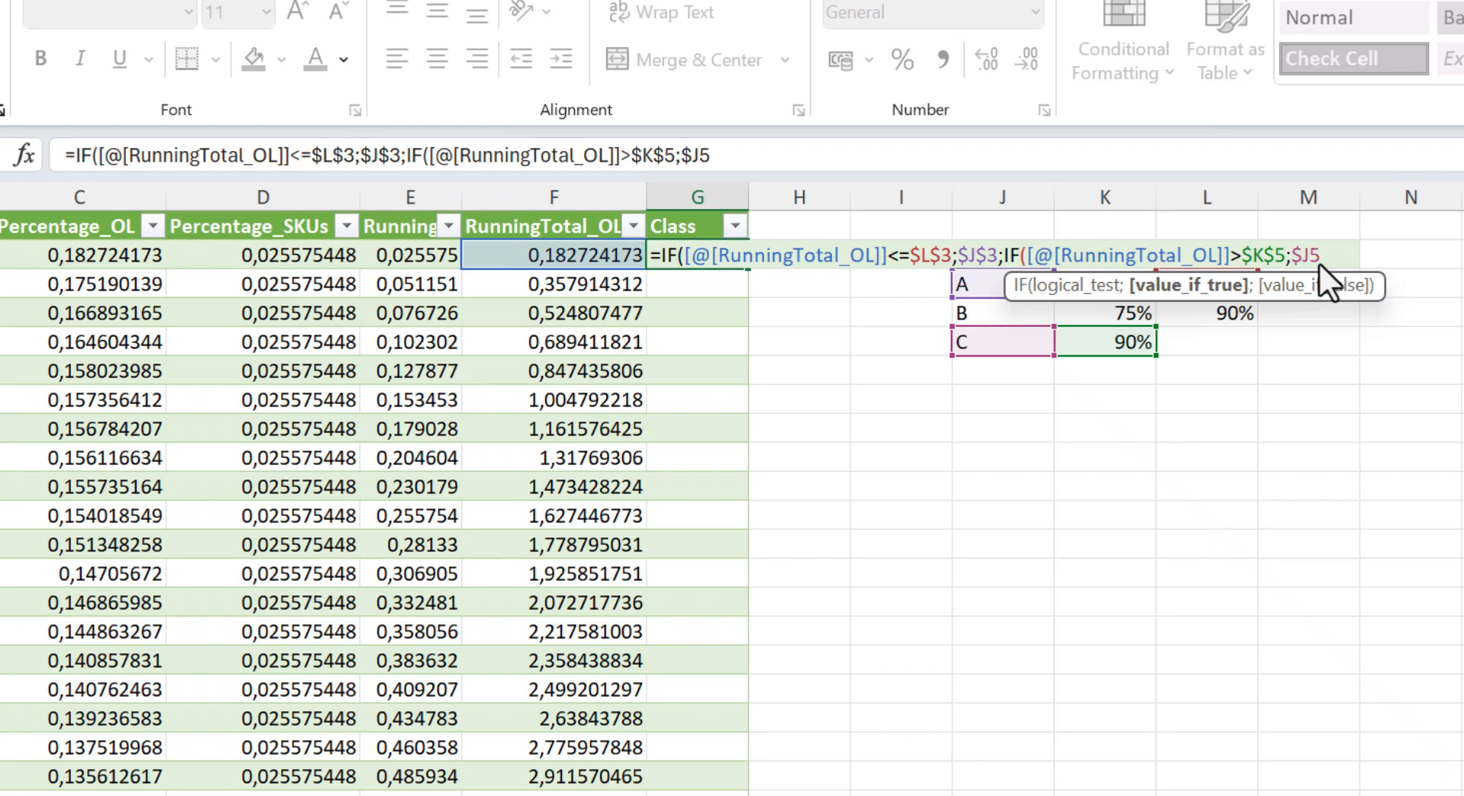
key("Right")
type("$3;")
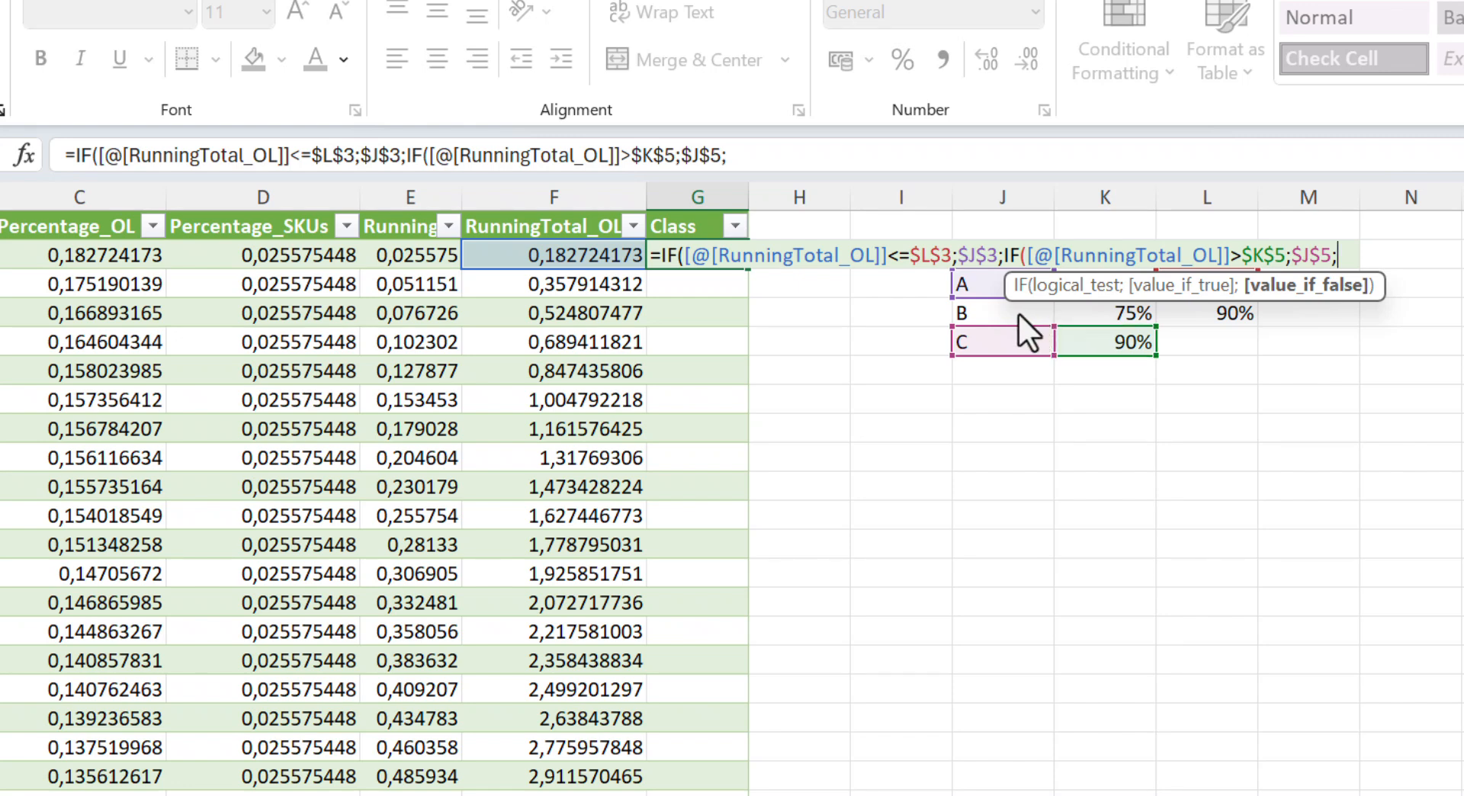
Set the nested IF's false value to the class B label as $J$4, then close both functions and enter the formula.
left_click(1018, 313)
left_click(1337, 252)
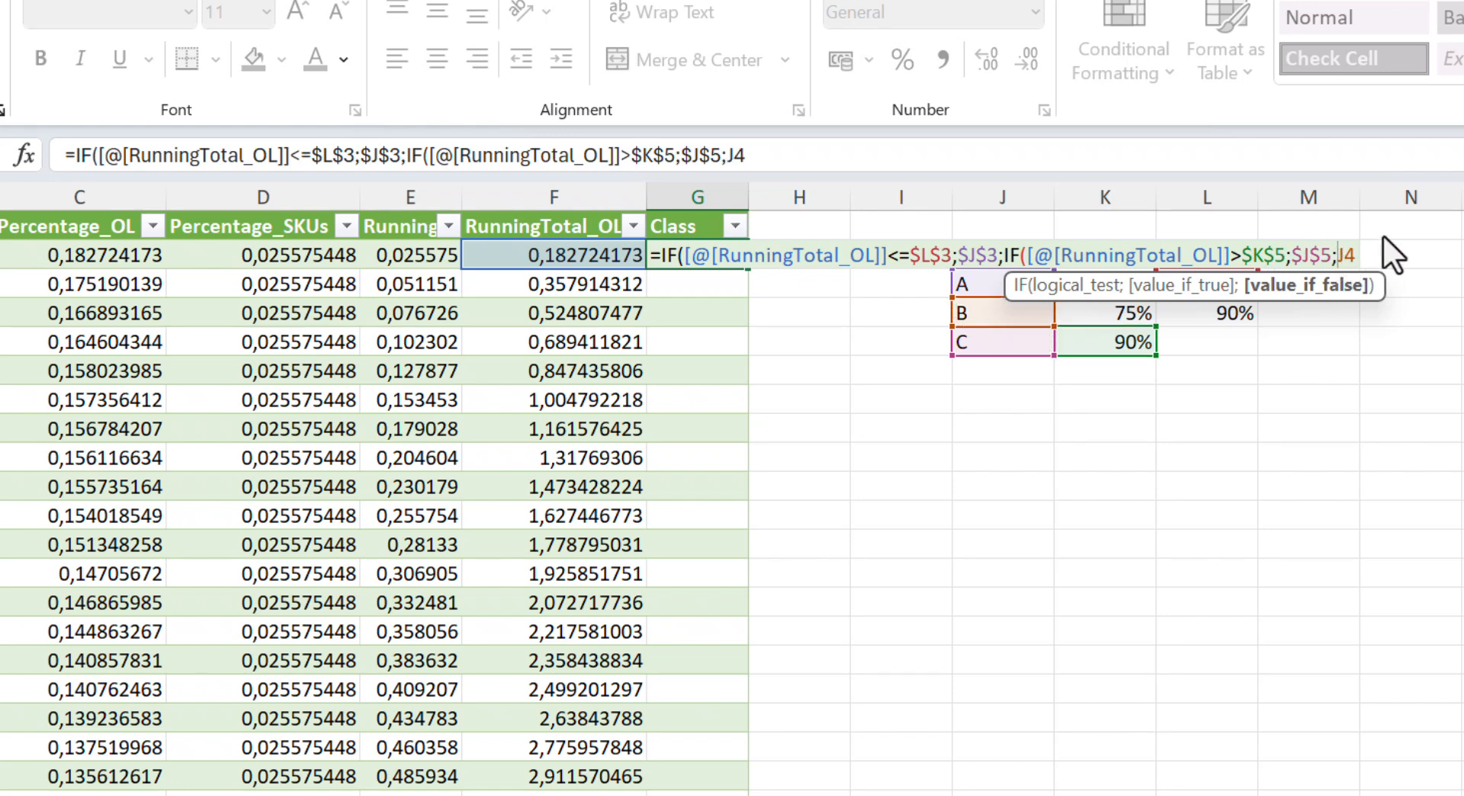
type("$")
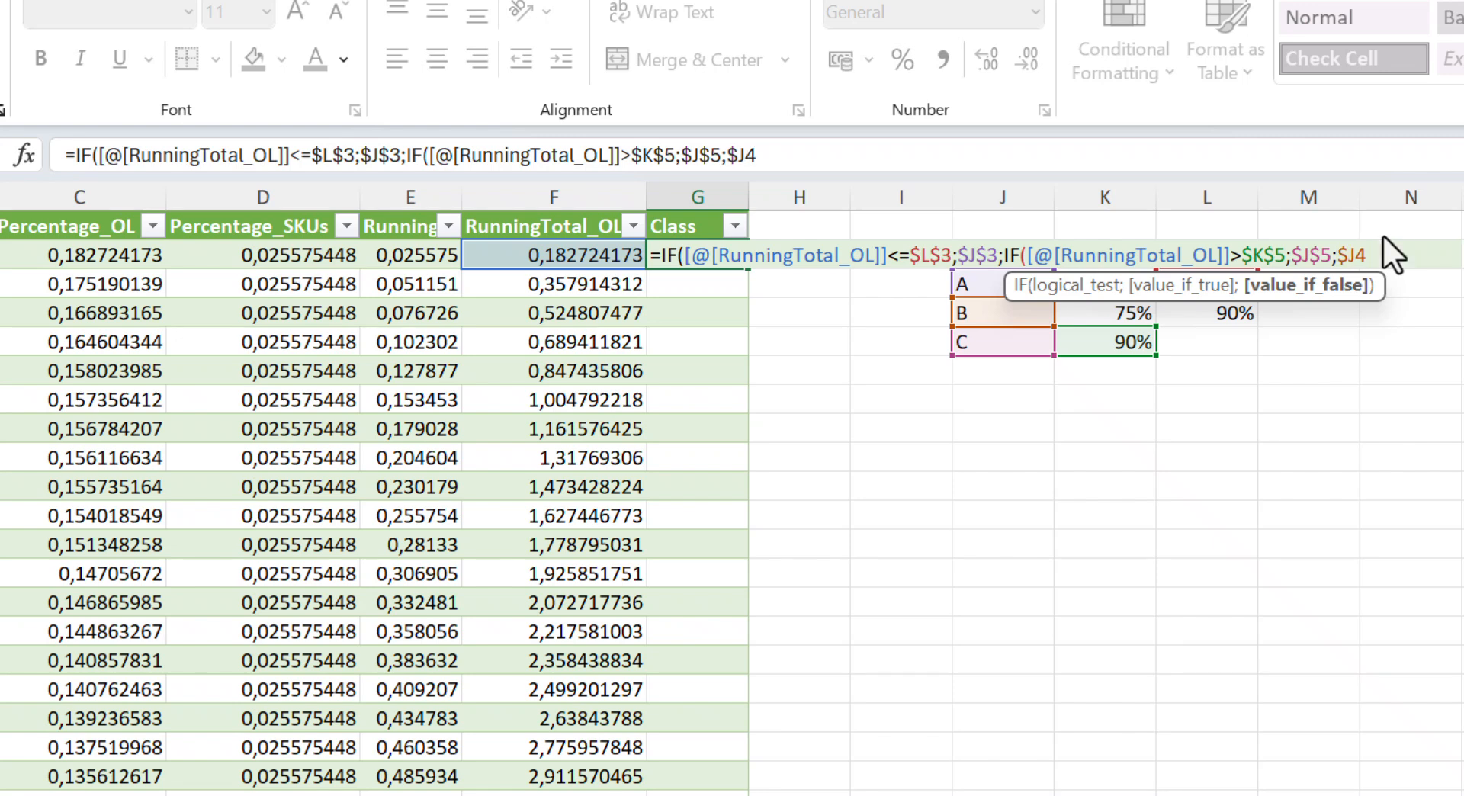
key("Right")
type("$4))")
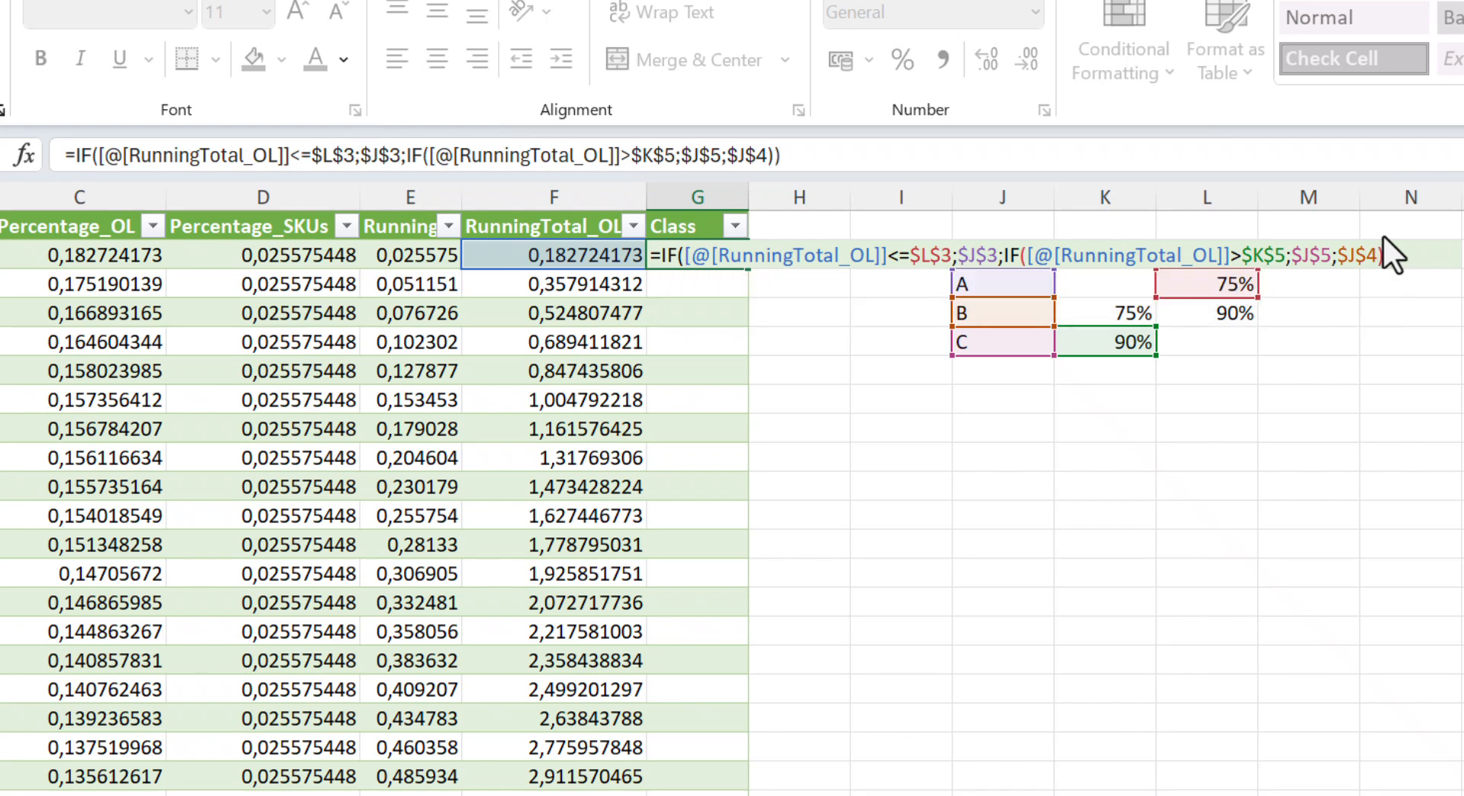
key("Return")
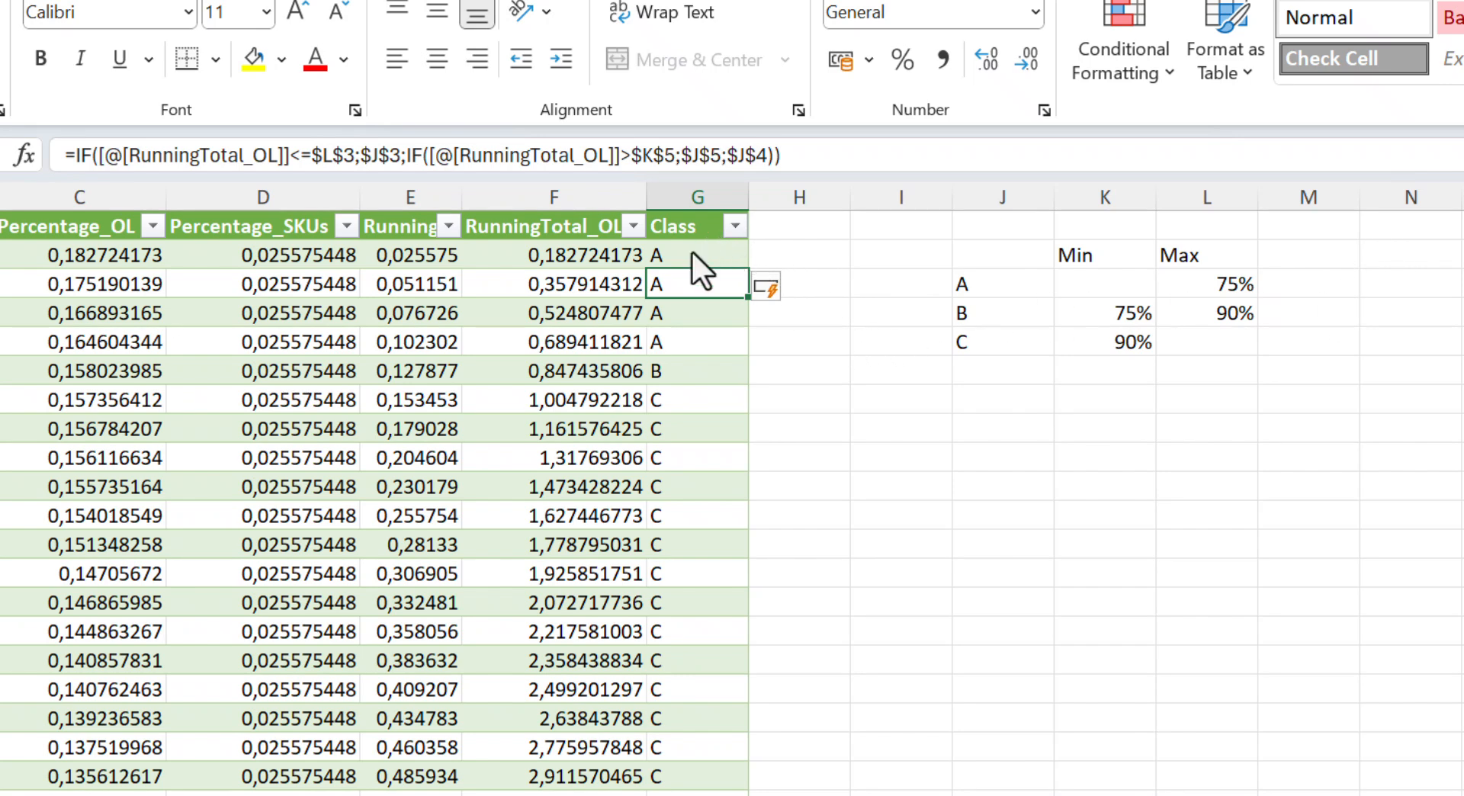
left_click(695, 259)
left_click(693, 305)
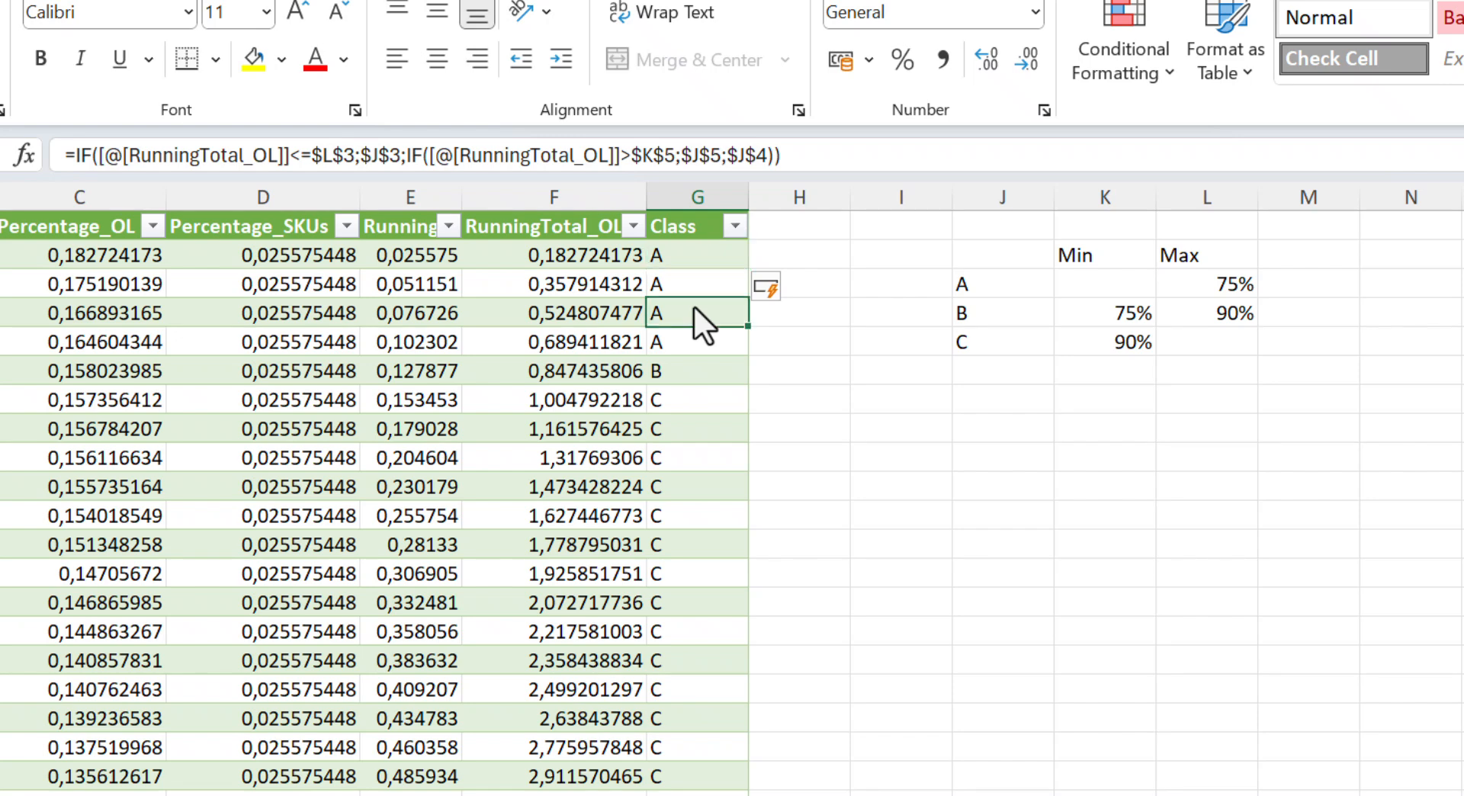
left_click(687, 344)
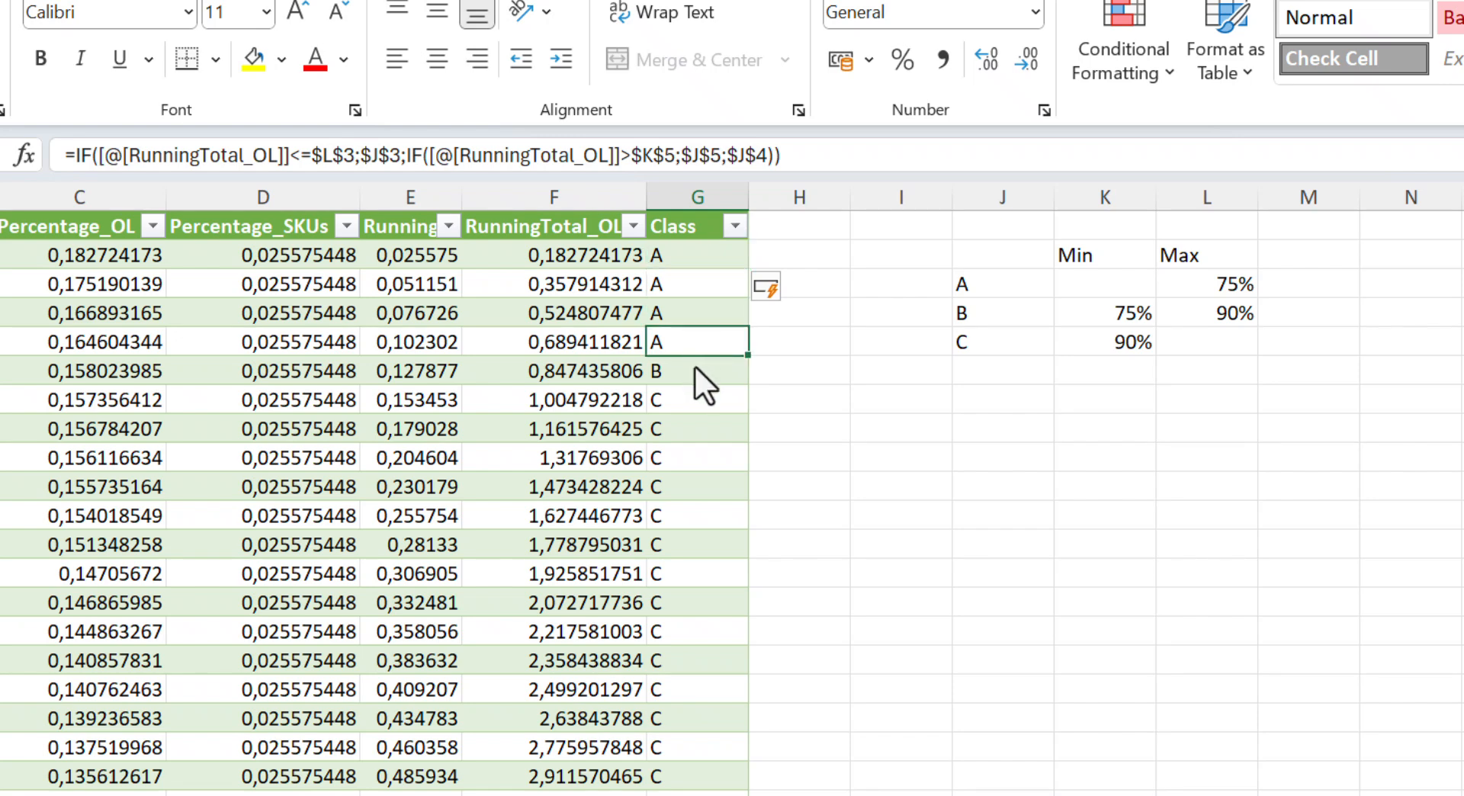
left_click(693, 365)
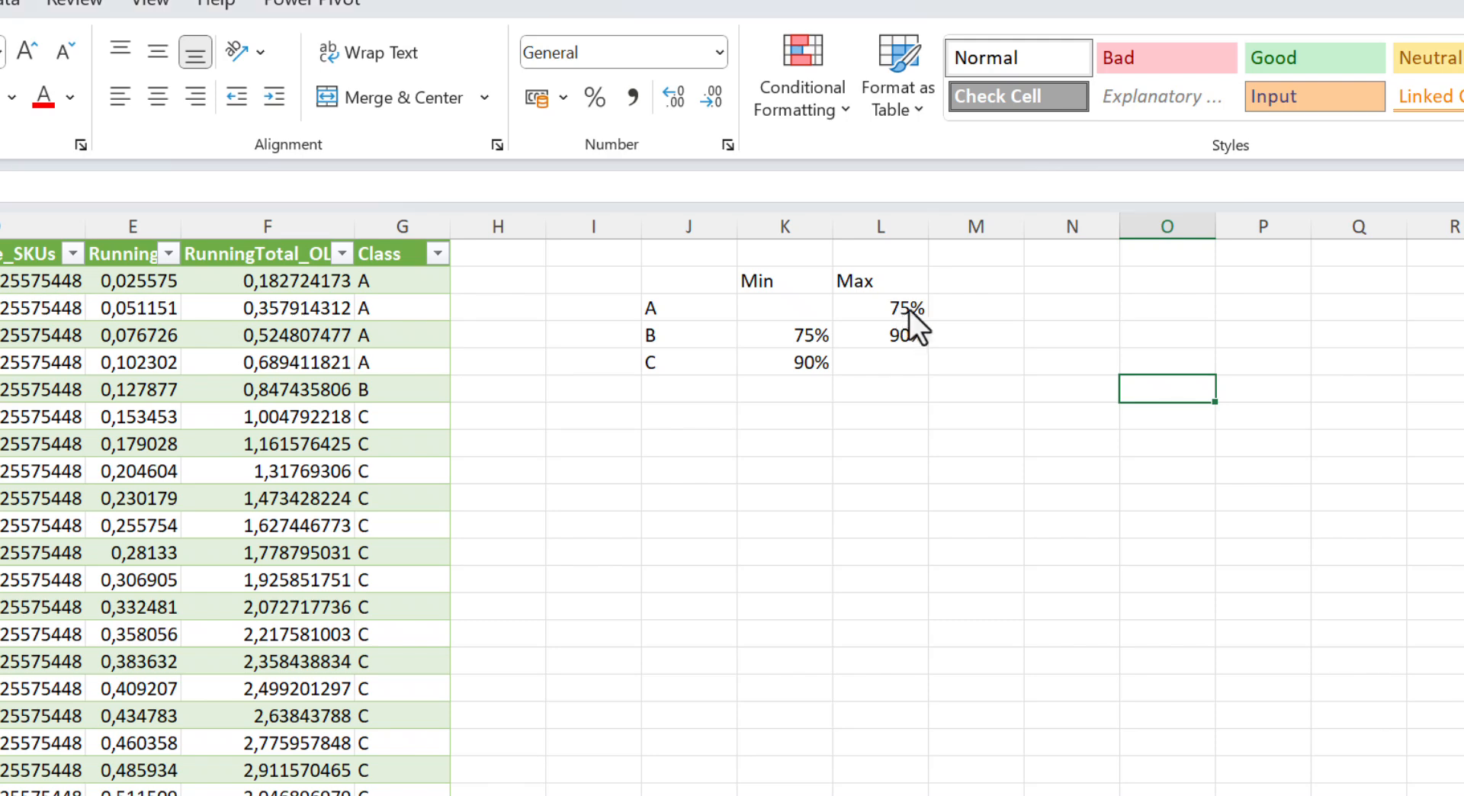
Apply the comma number format to the class limits in K3:L5.
left_click_drag(917, 308, 774, 366)
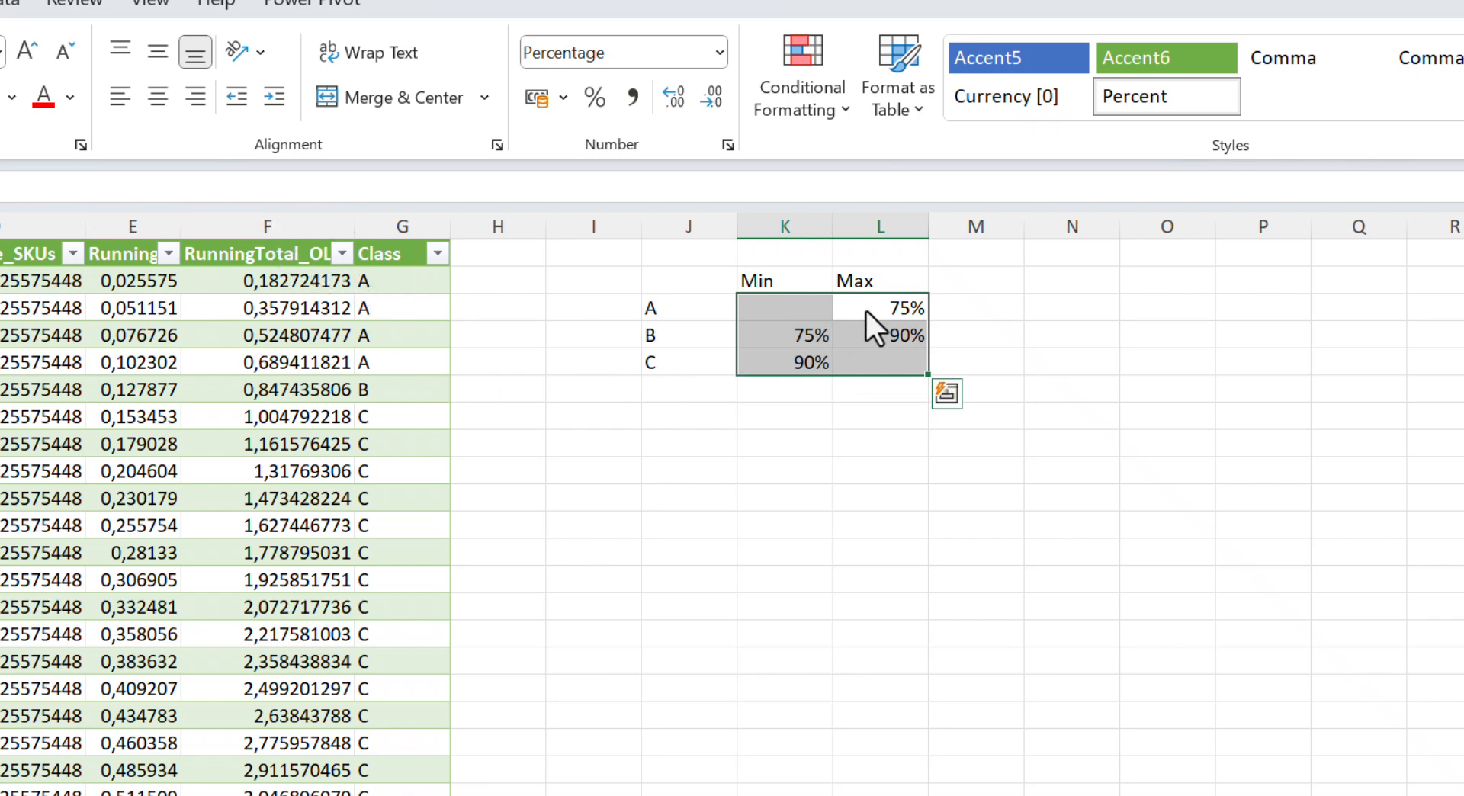
left_click(901, 313)
left_click_drag(751, 308, 901, 328)
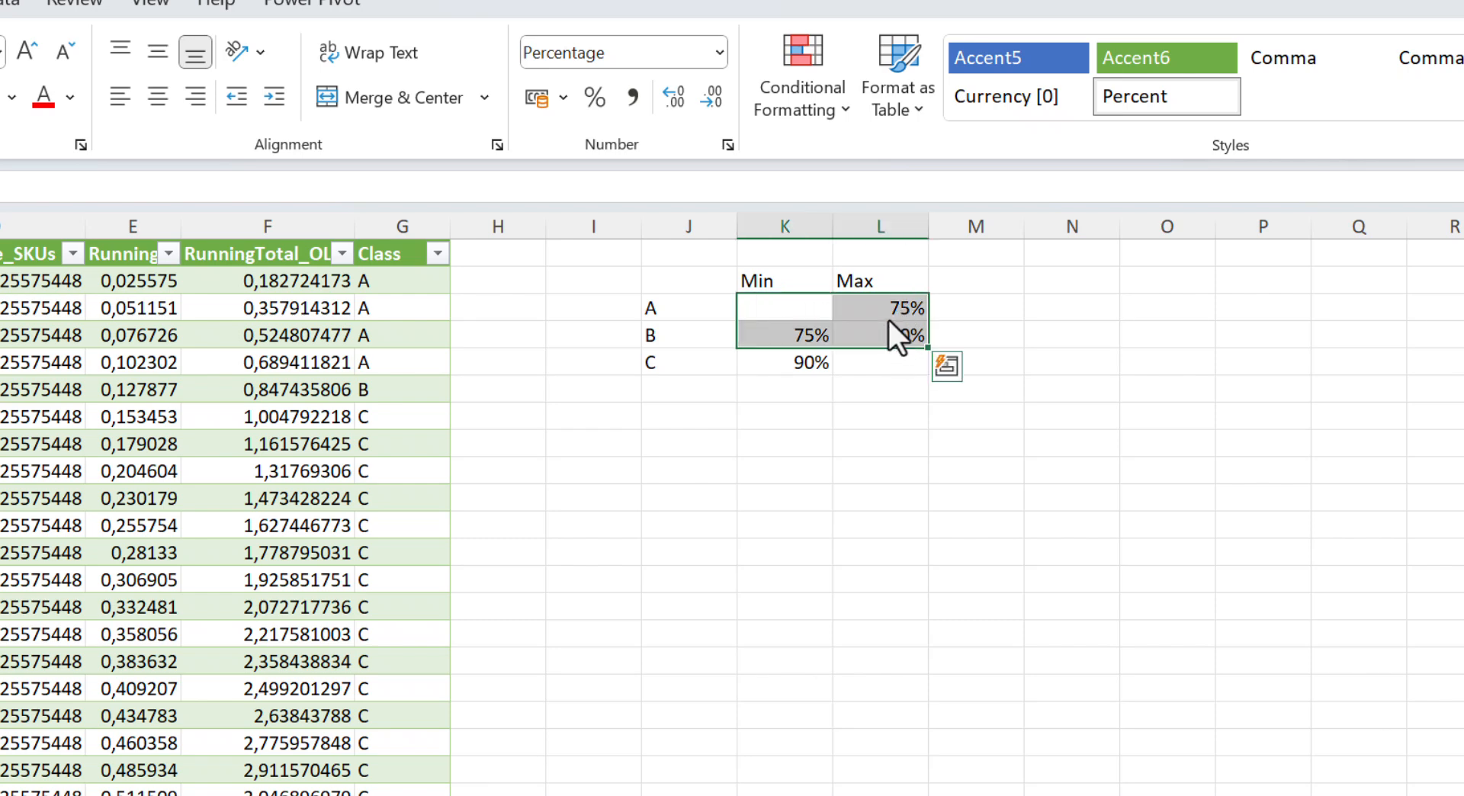
left_click(885, 317)
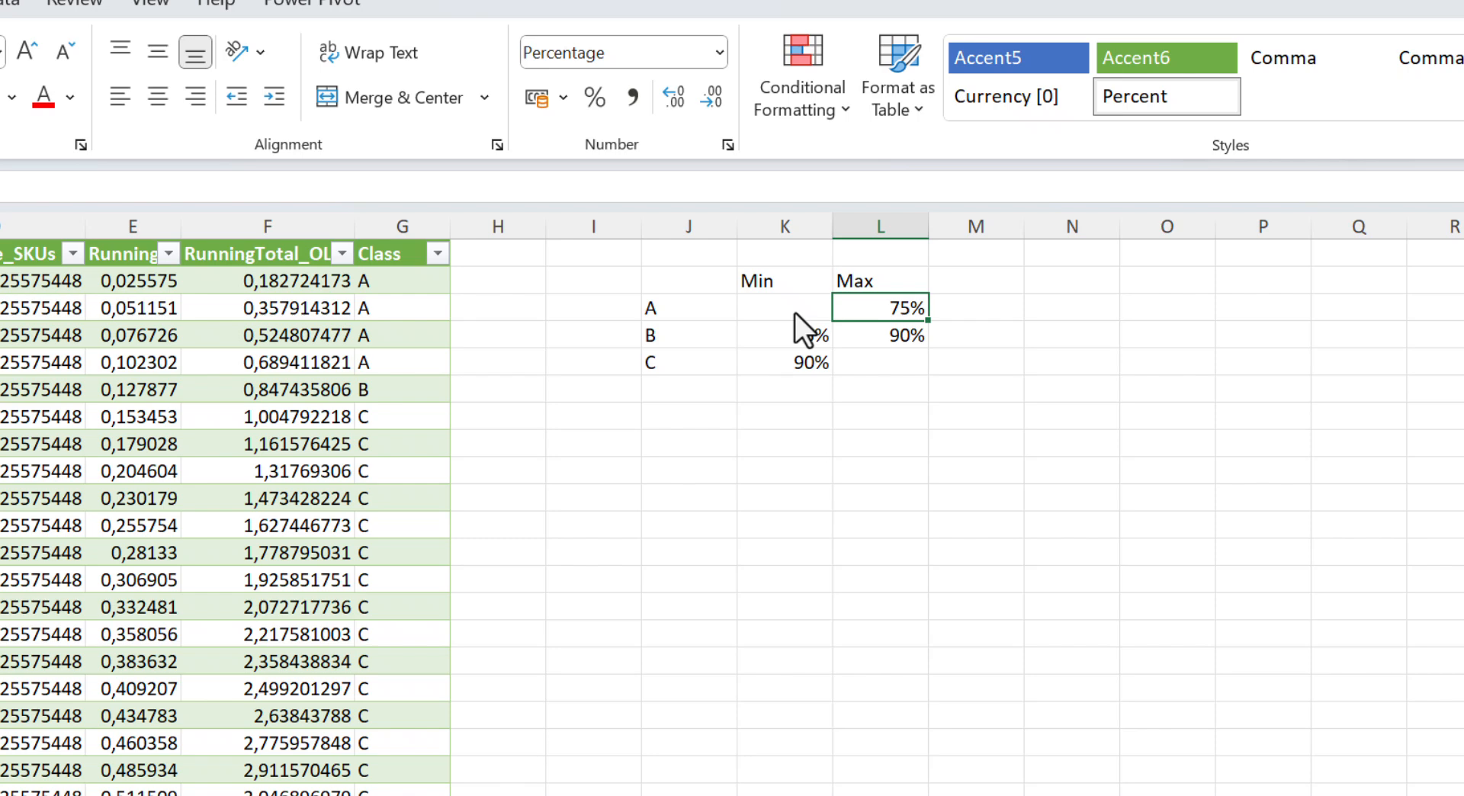
left_click_drag(794, 314, 889, 368)
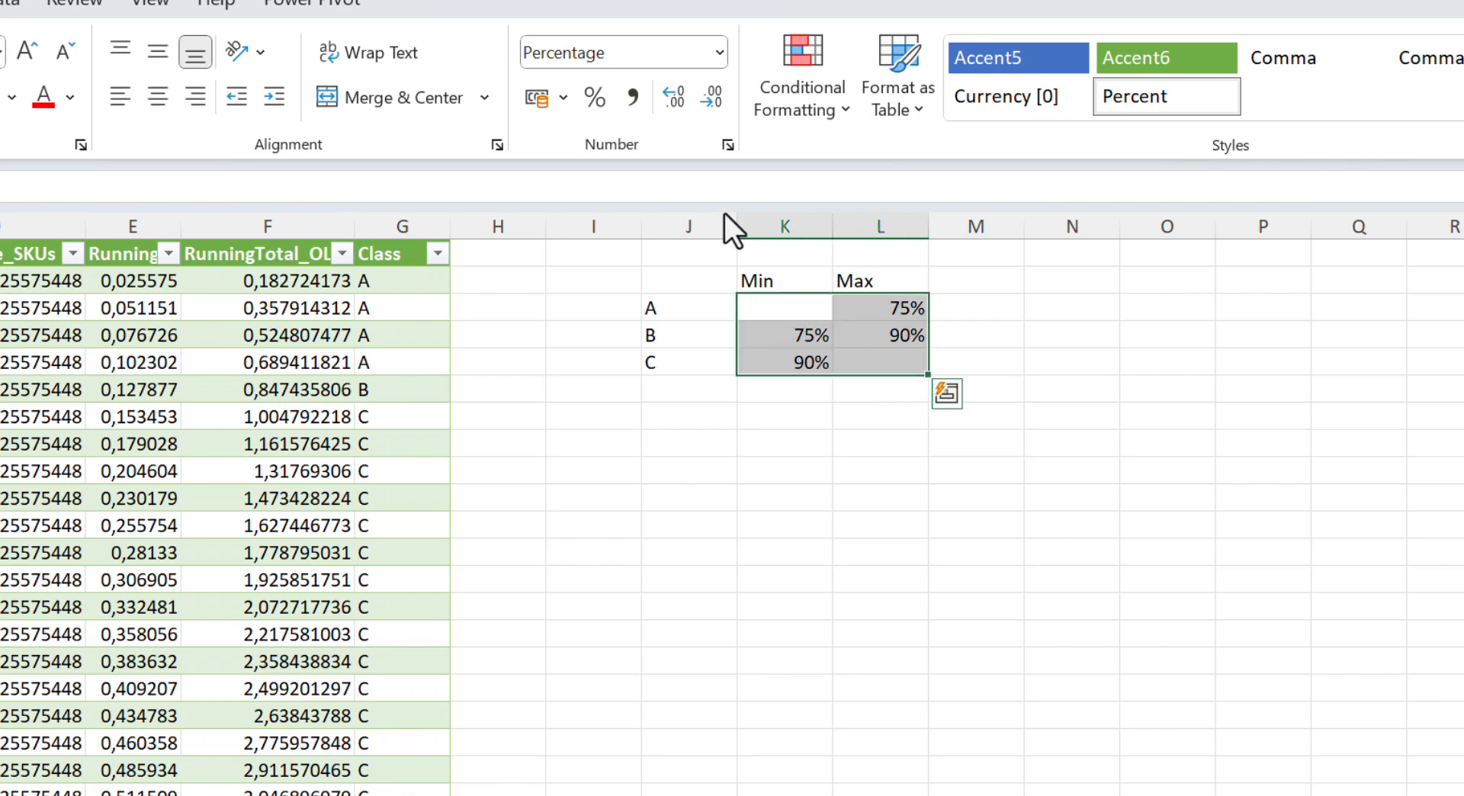
left_click(633, 97)
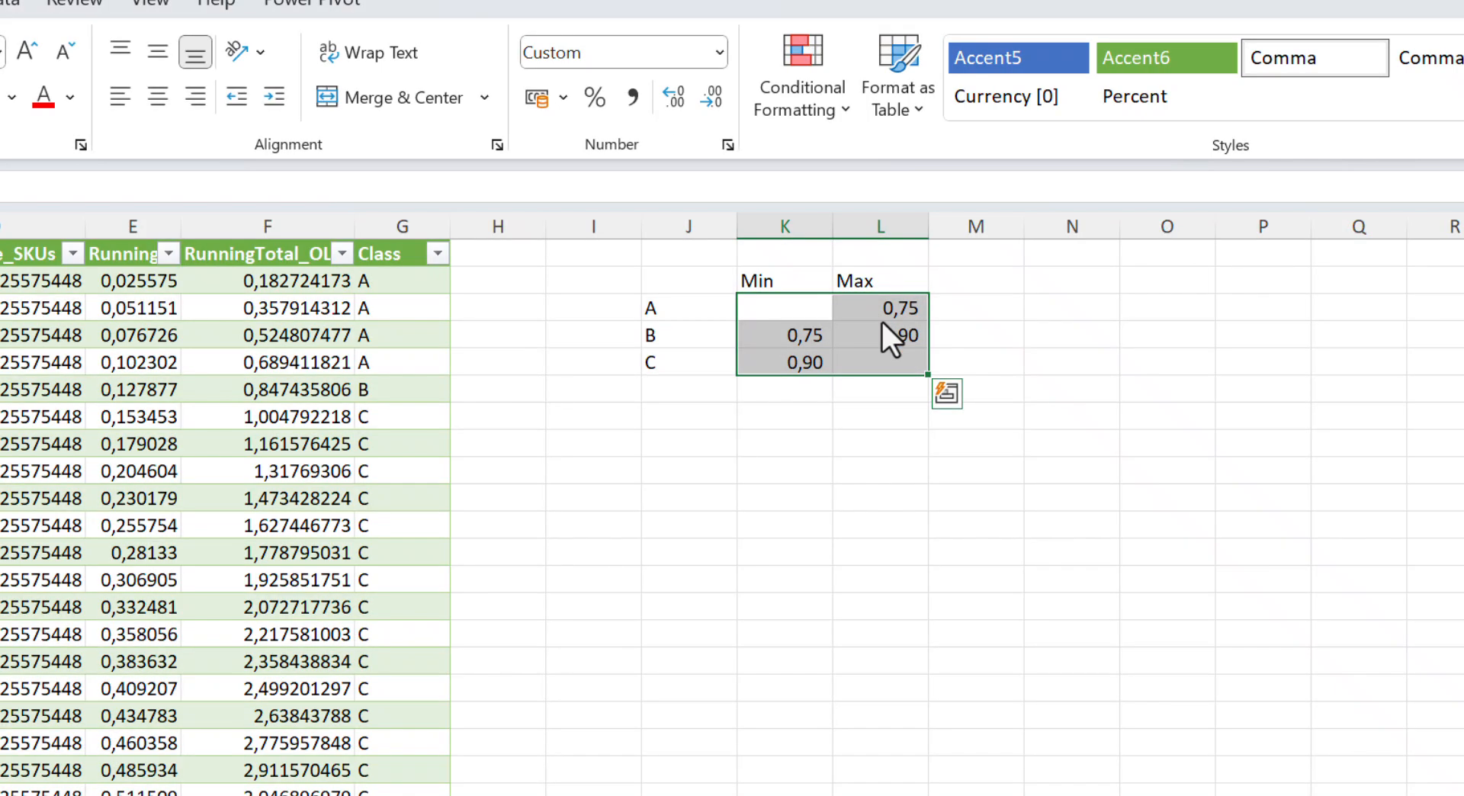
Set the Max limits to 75 for class A and 90 for class B.
left_click(886, 314)
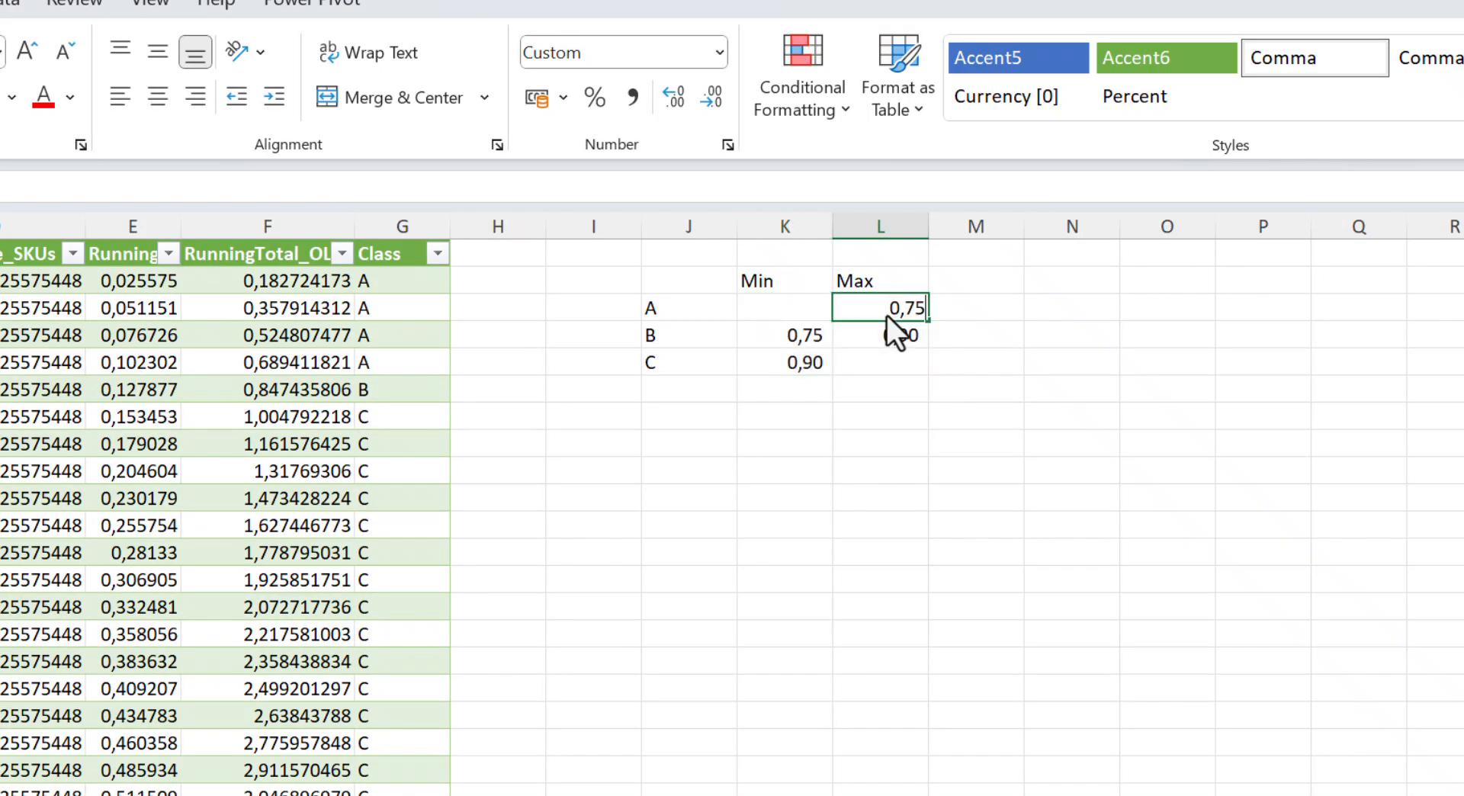
type("75")
key("Return")
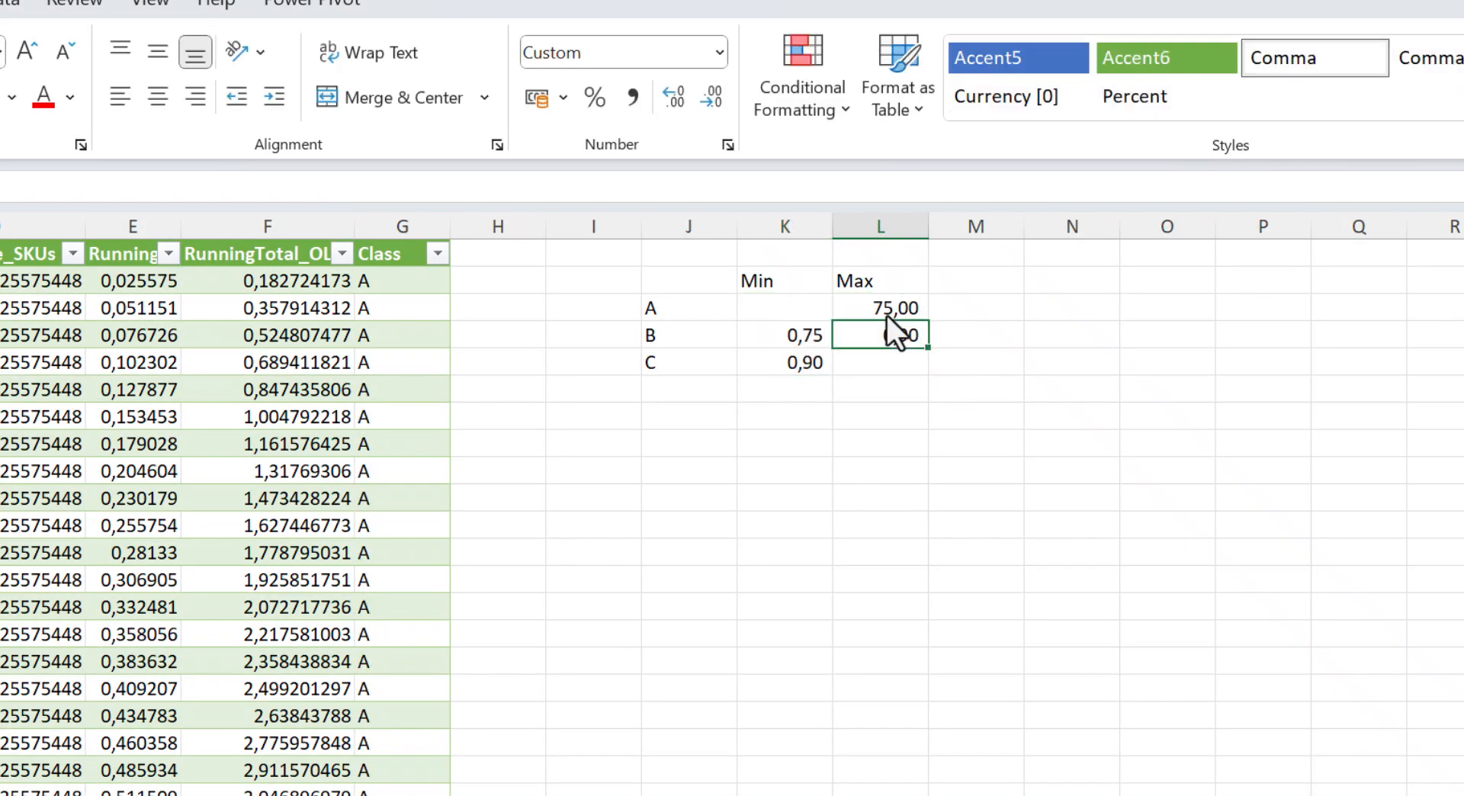
type("90")
key("Return")
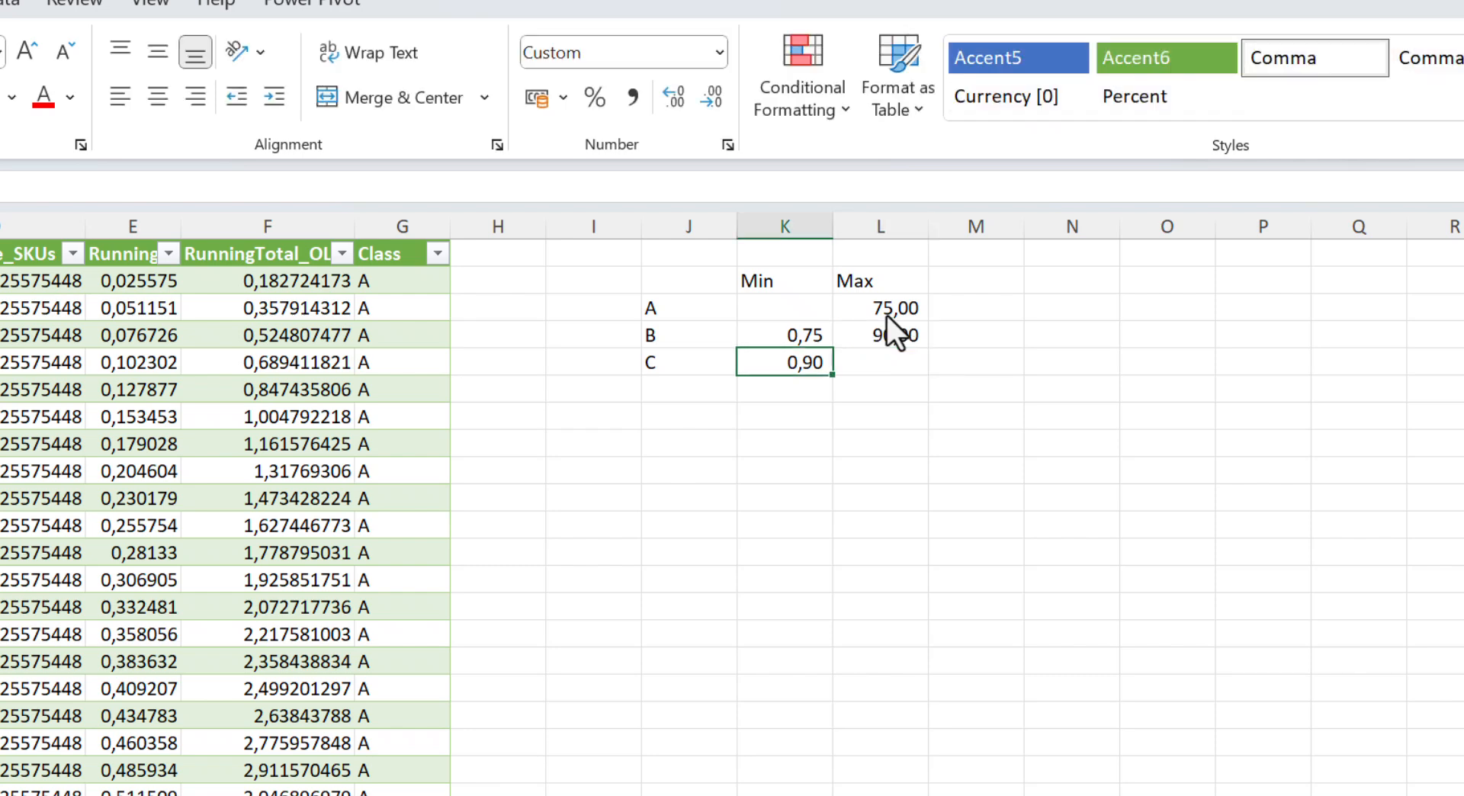
Set the Min limits to 90 for class C and 75 for class B.
type("90,00")
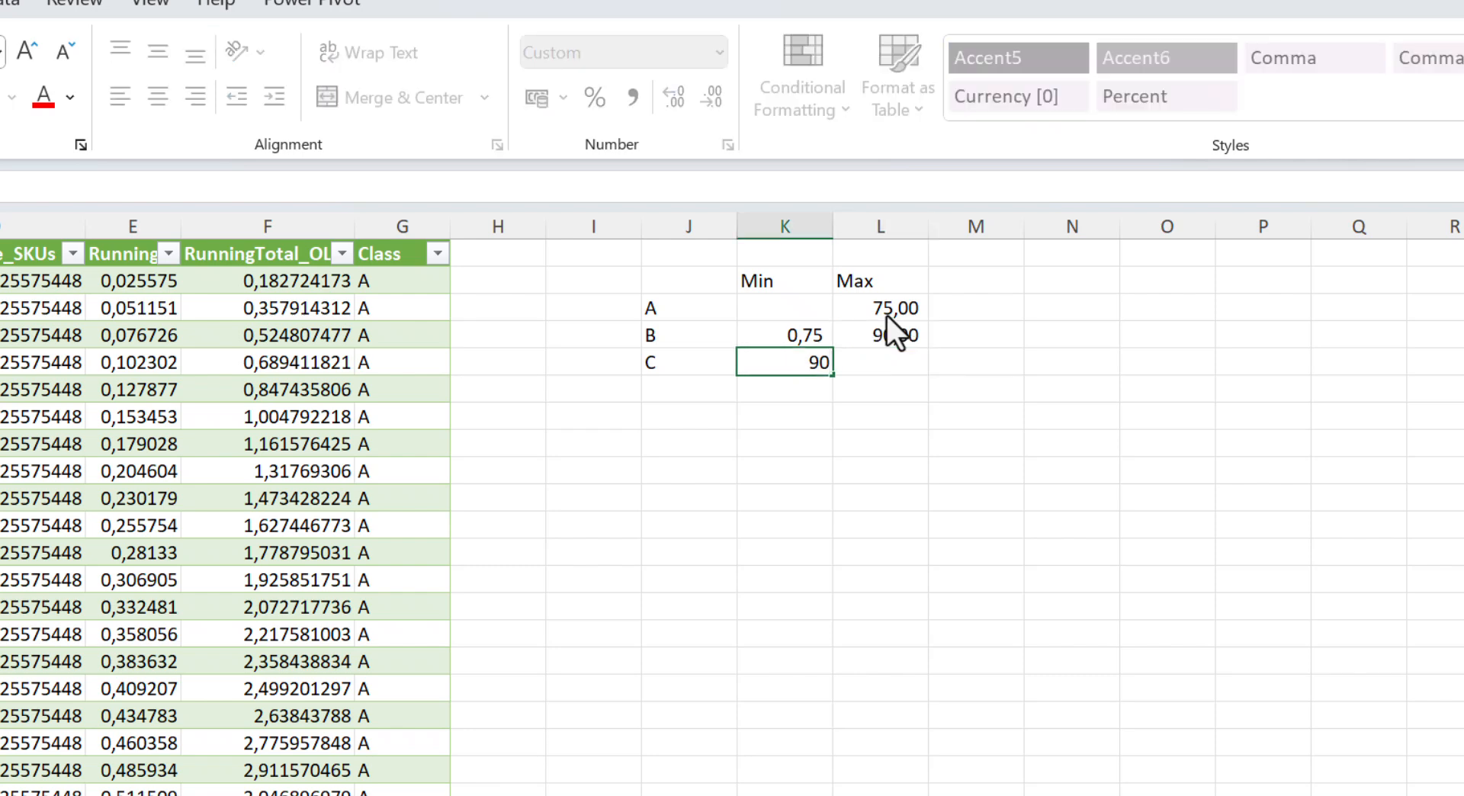
key("Up")
type("75")
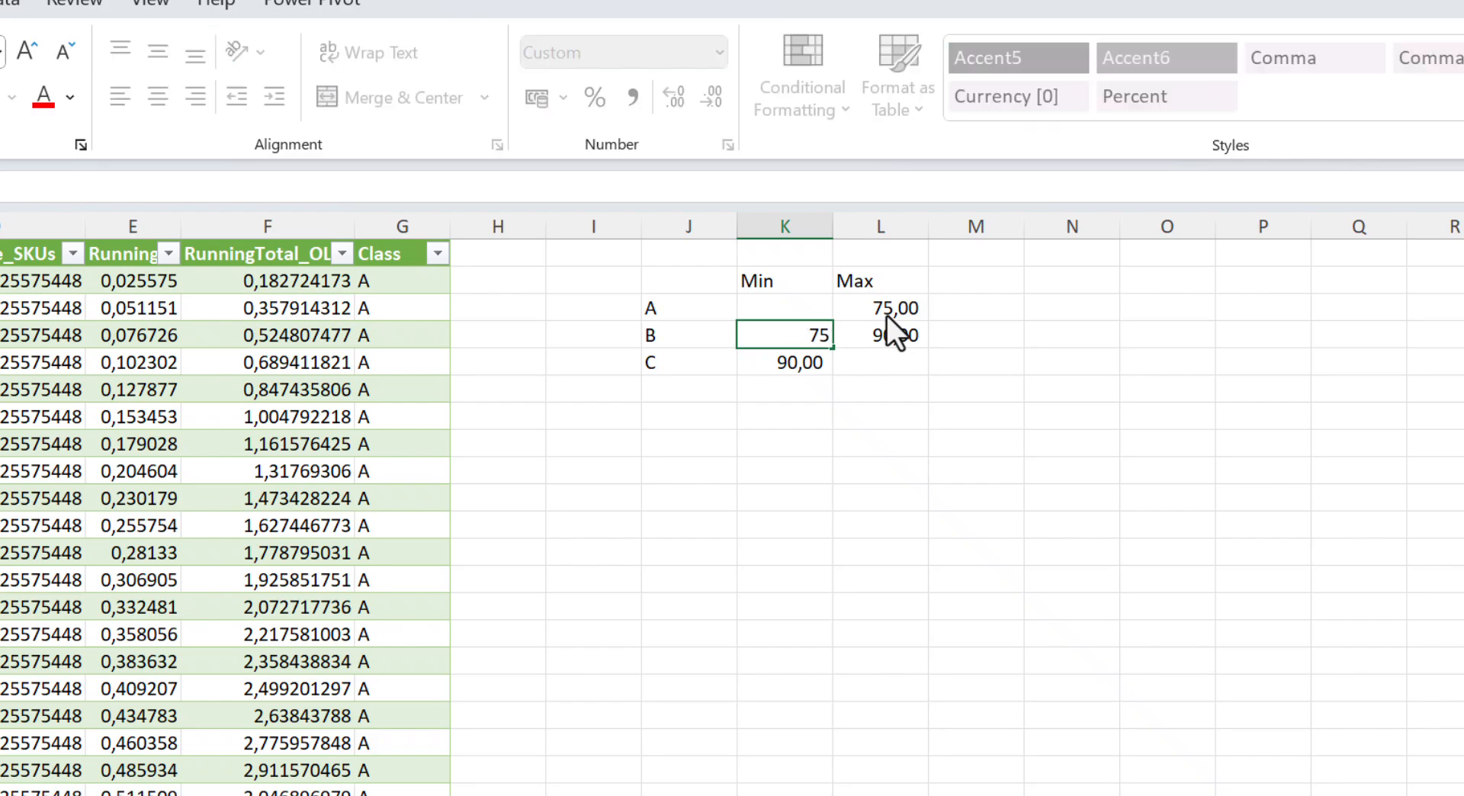
key("Return")
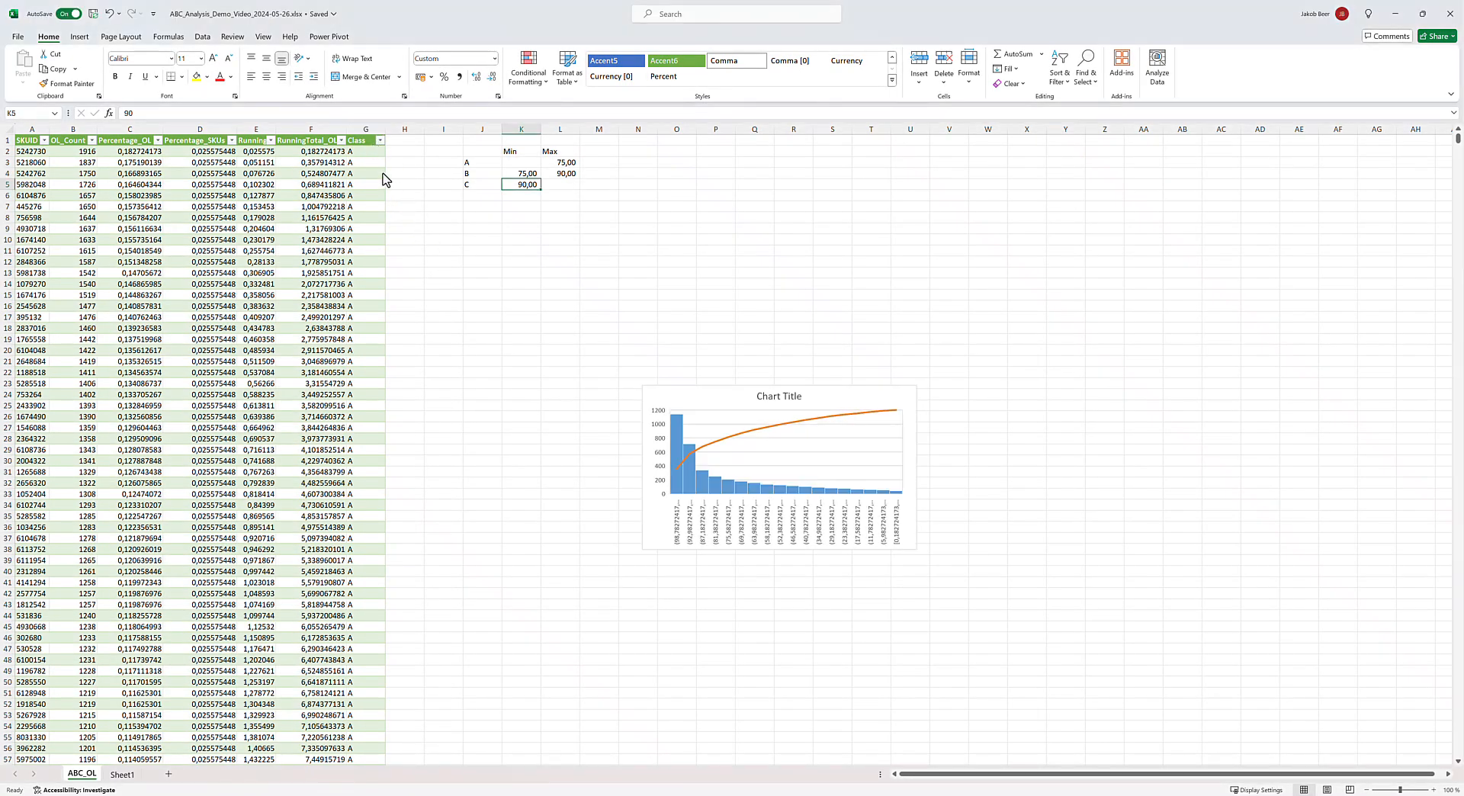
scroll(404, 289, "down", 15)
scroll(406, 292, "down", 8)
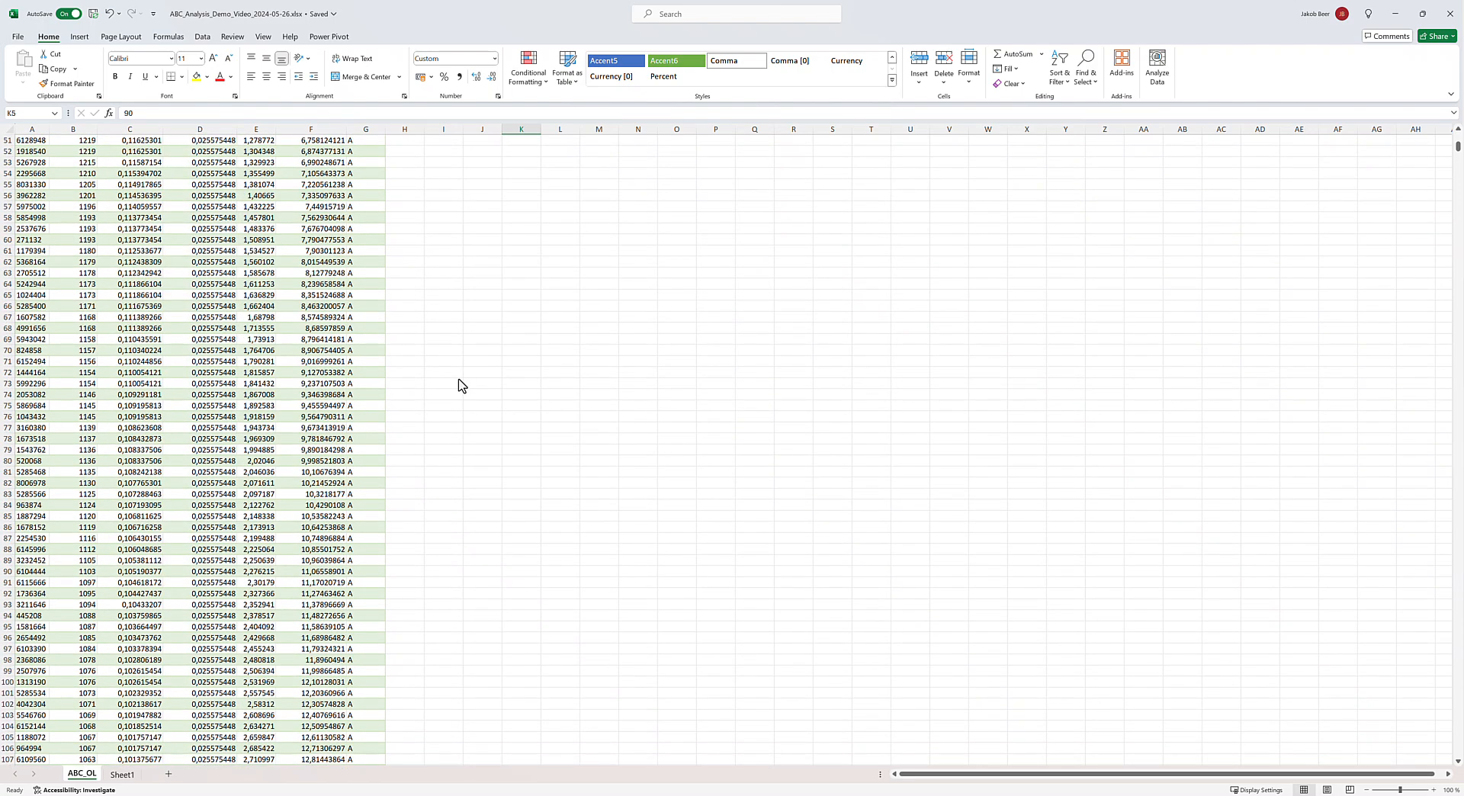
scroll(459, 382, "up", 20)
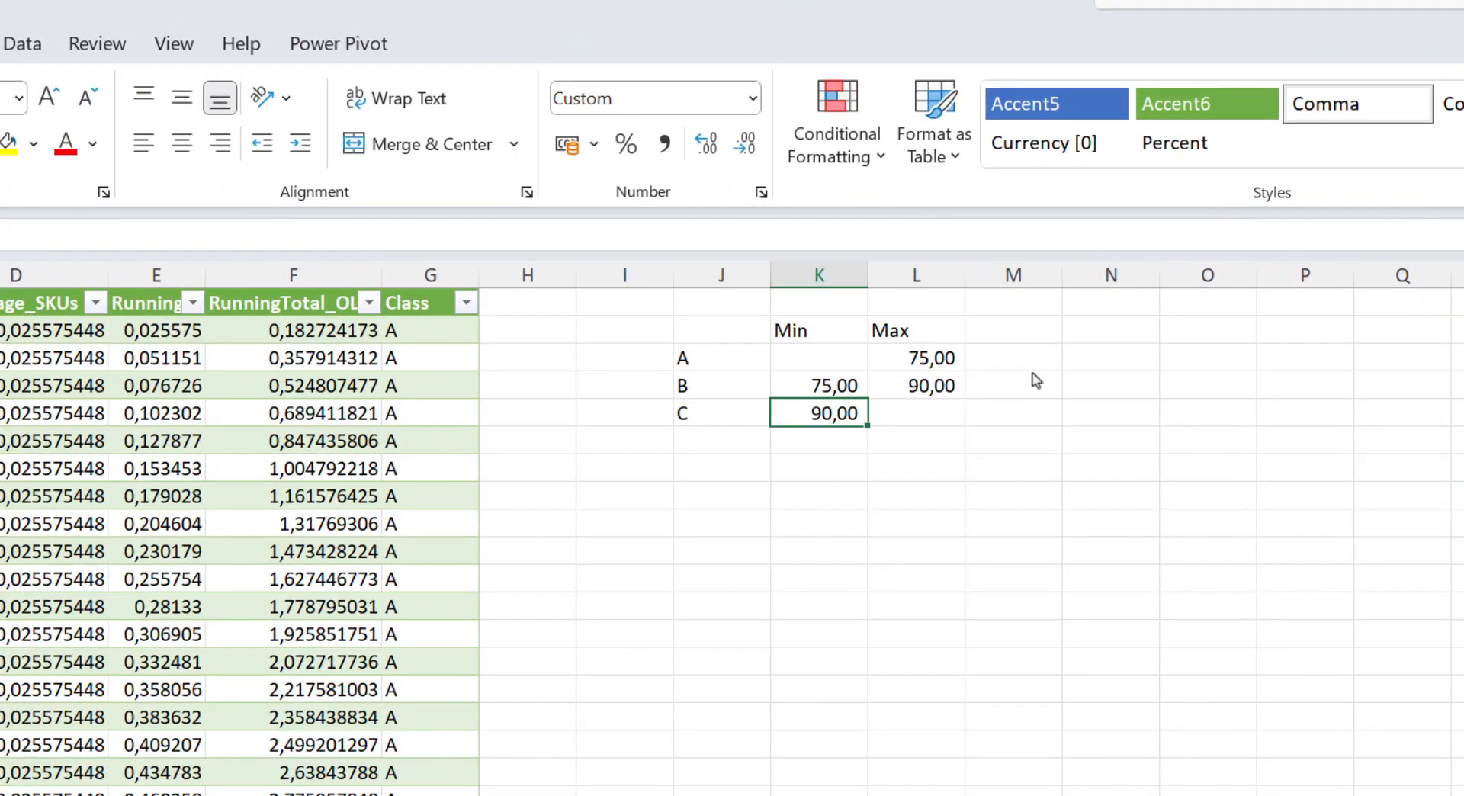
Add the heading Count in M2, beside the Max column of the class limits.
left_click(1033, 371)
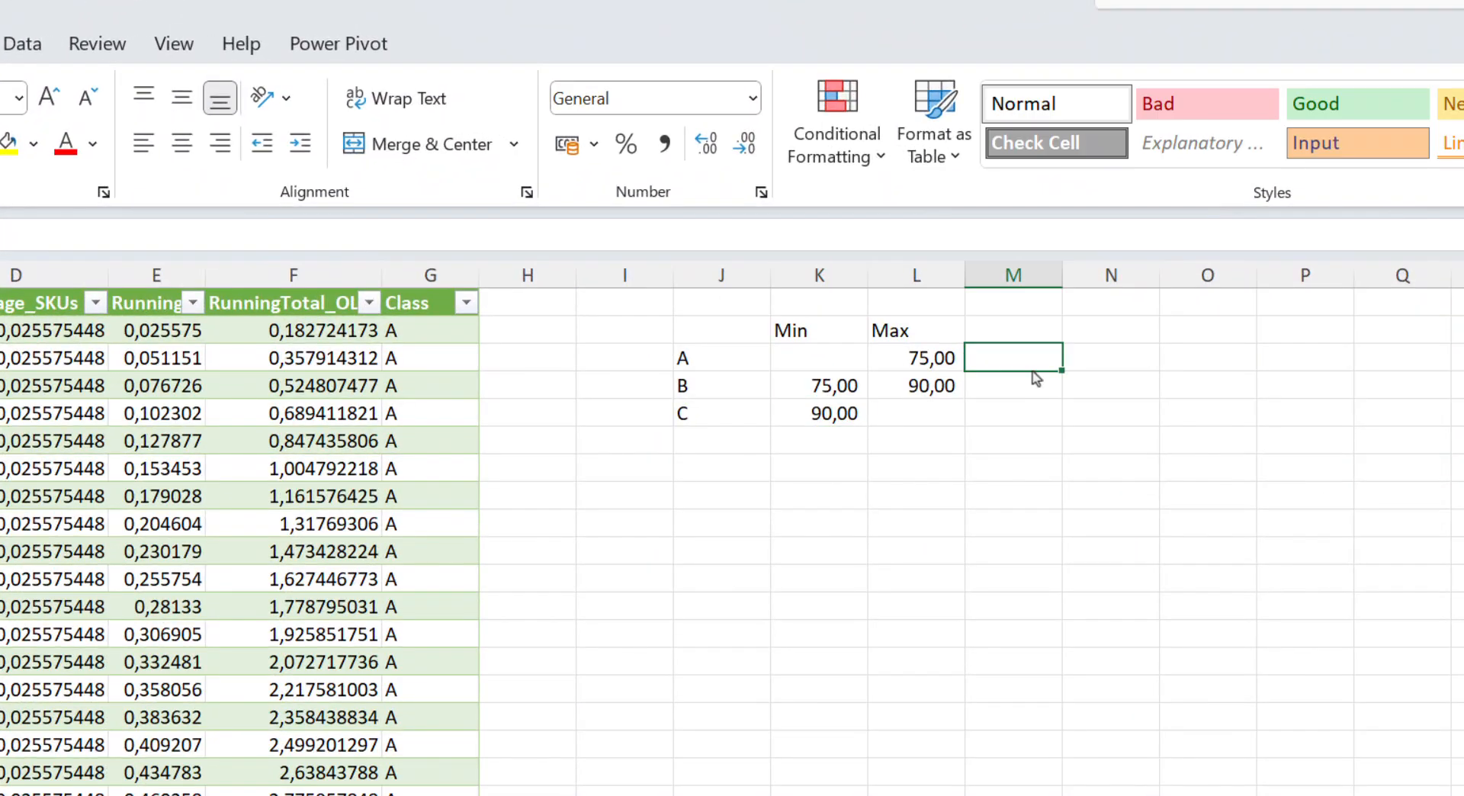
key("Up")
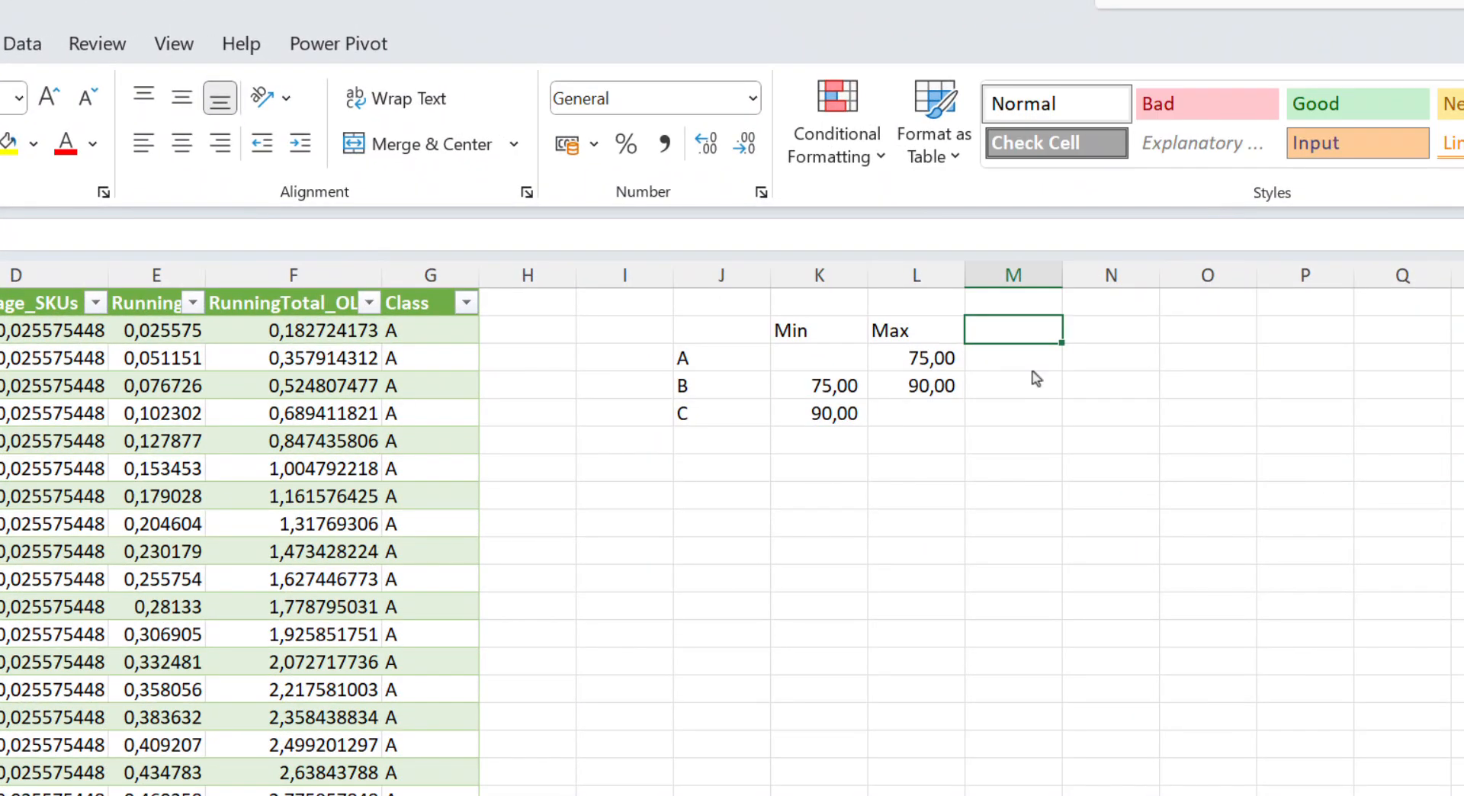
type("Count")
key("Return")
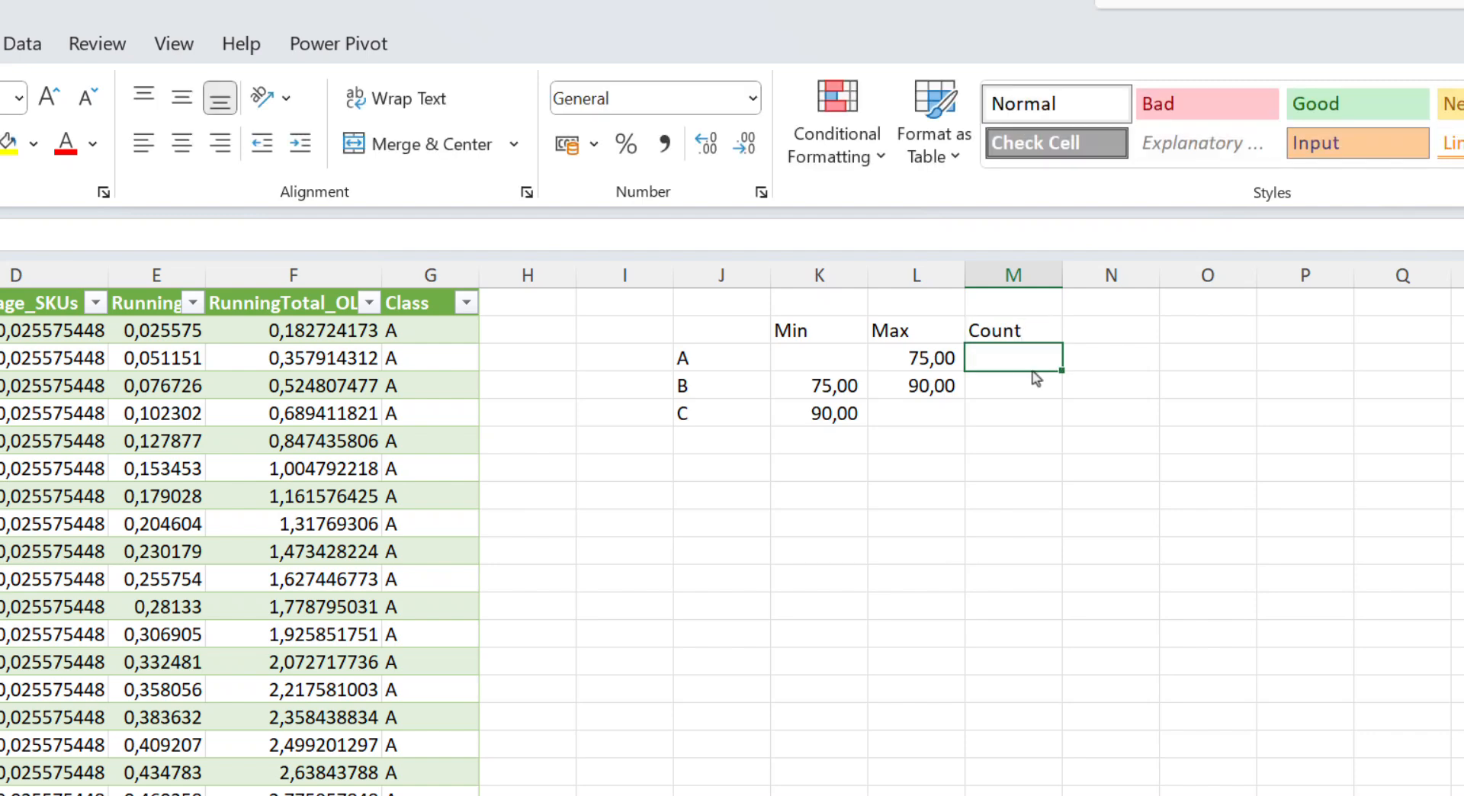
Count the class A items in M3 with a COUNTIF over column G, using J3 as the criterion.
type("=countif")
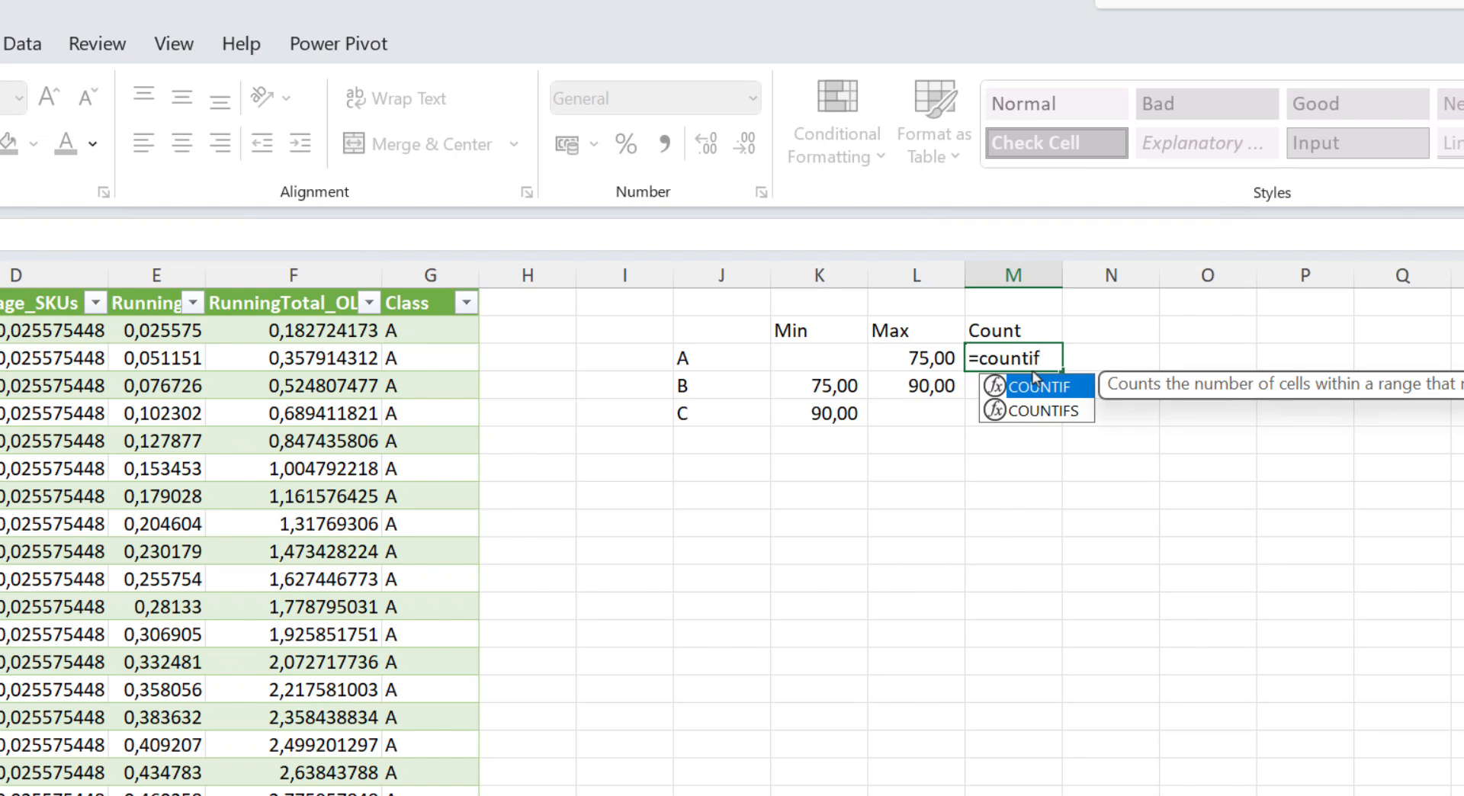
type("(")
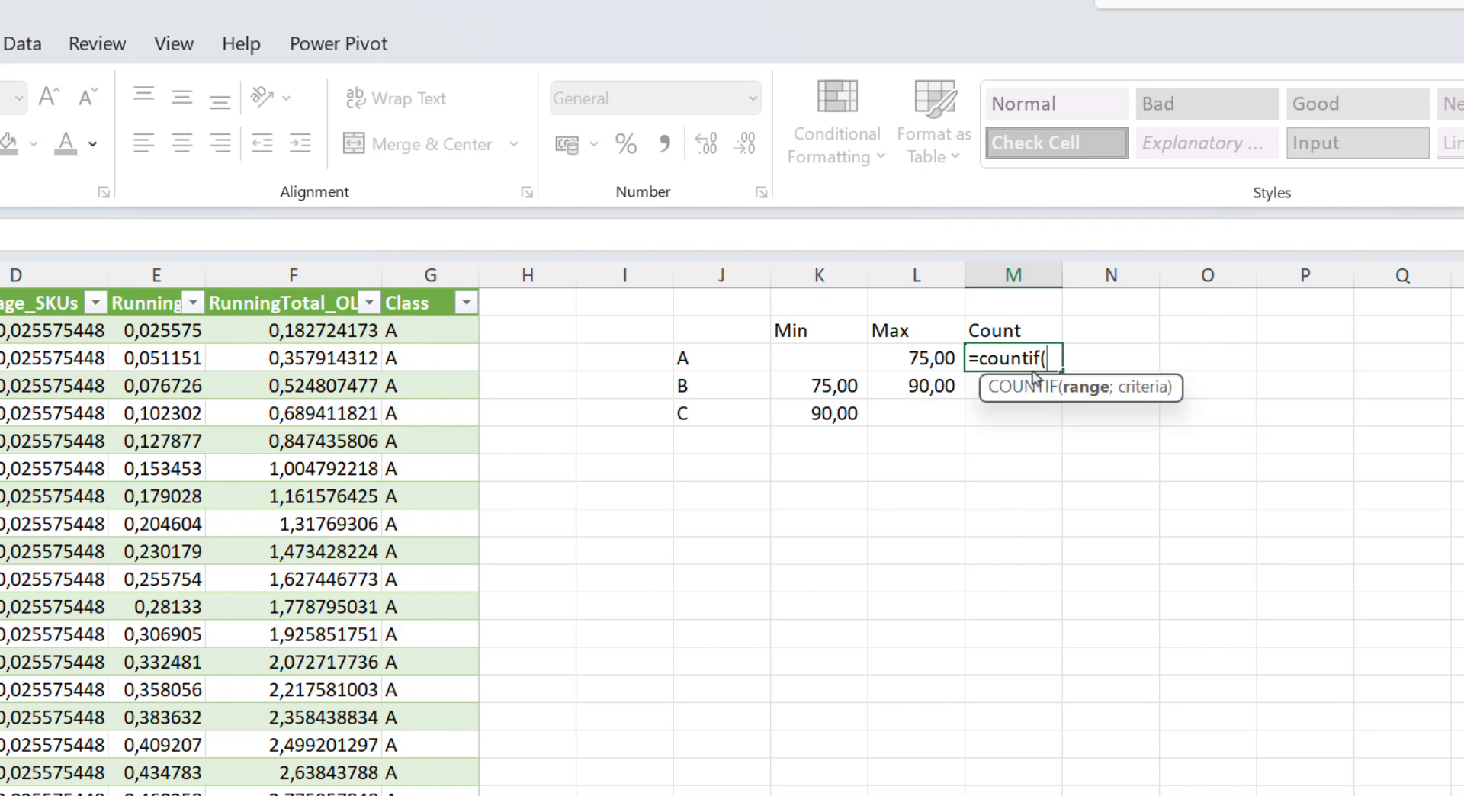
left_click(462, 283)
type(";")
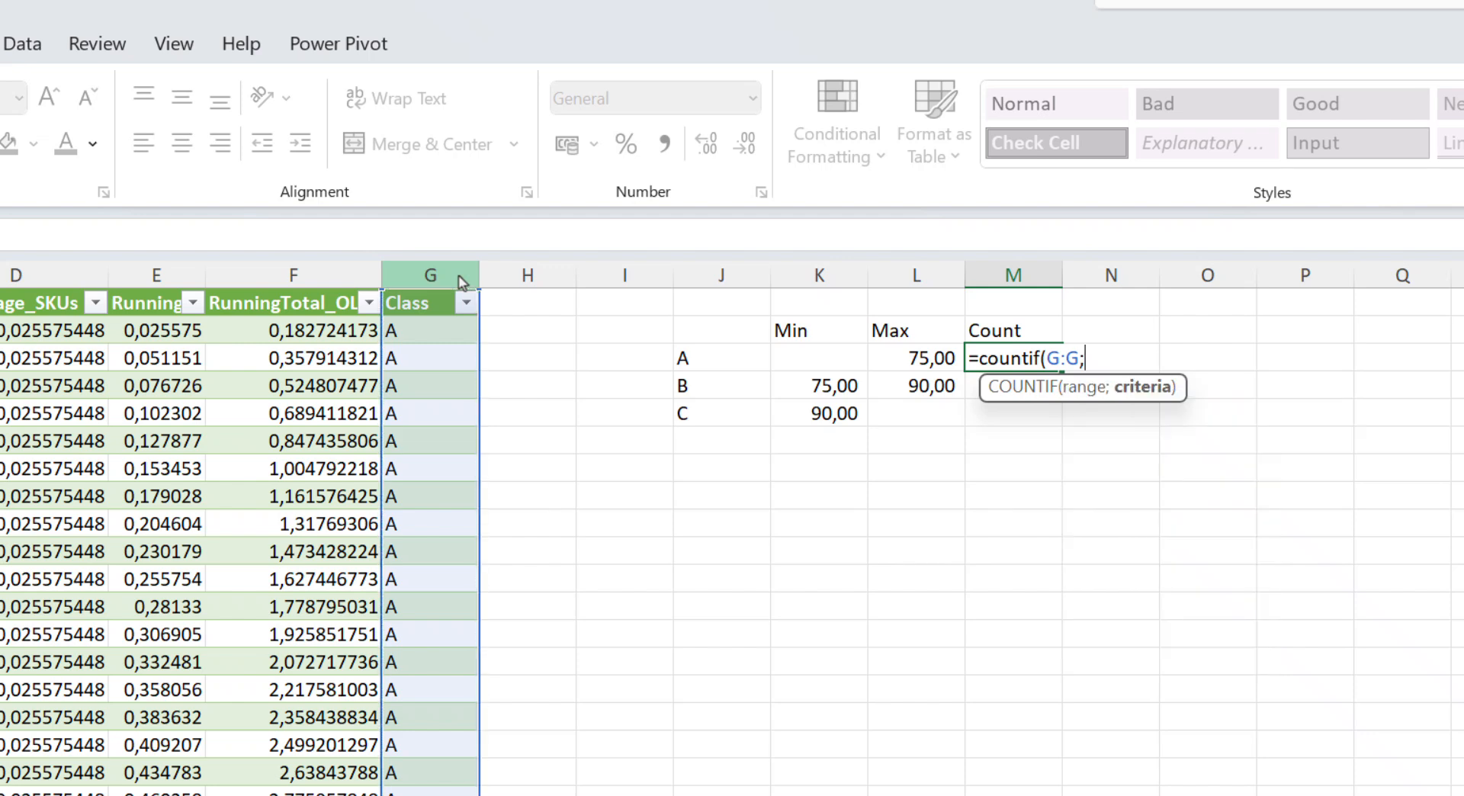
left_click(697, 368)
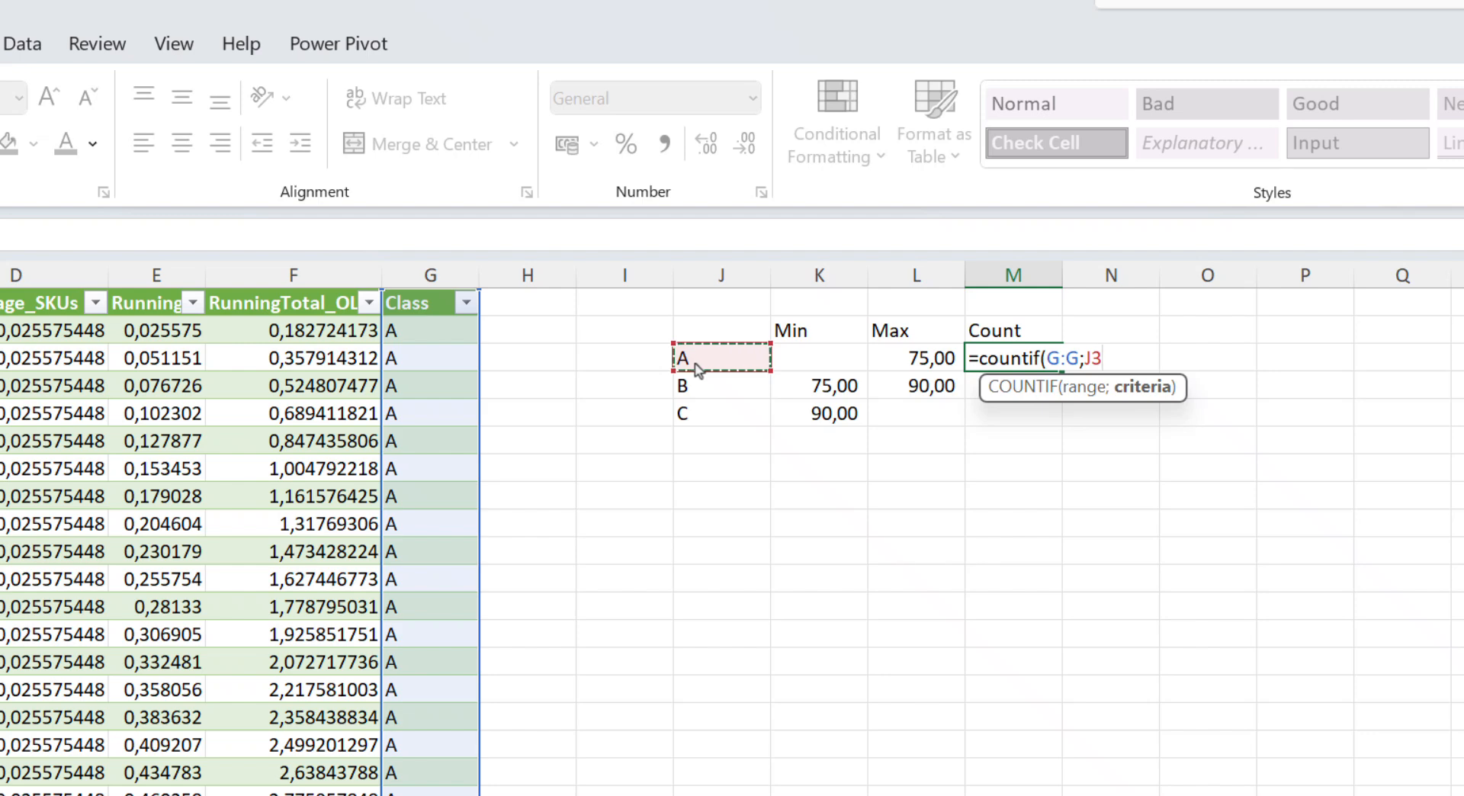
type(")")
key("Return")
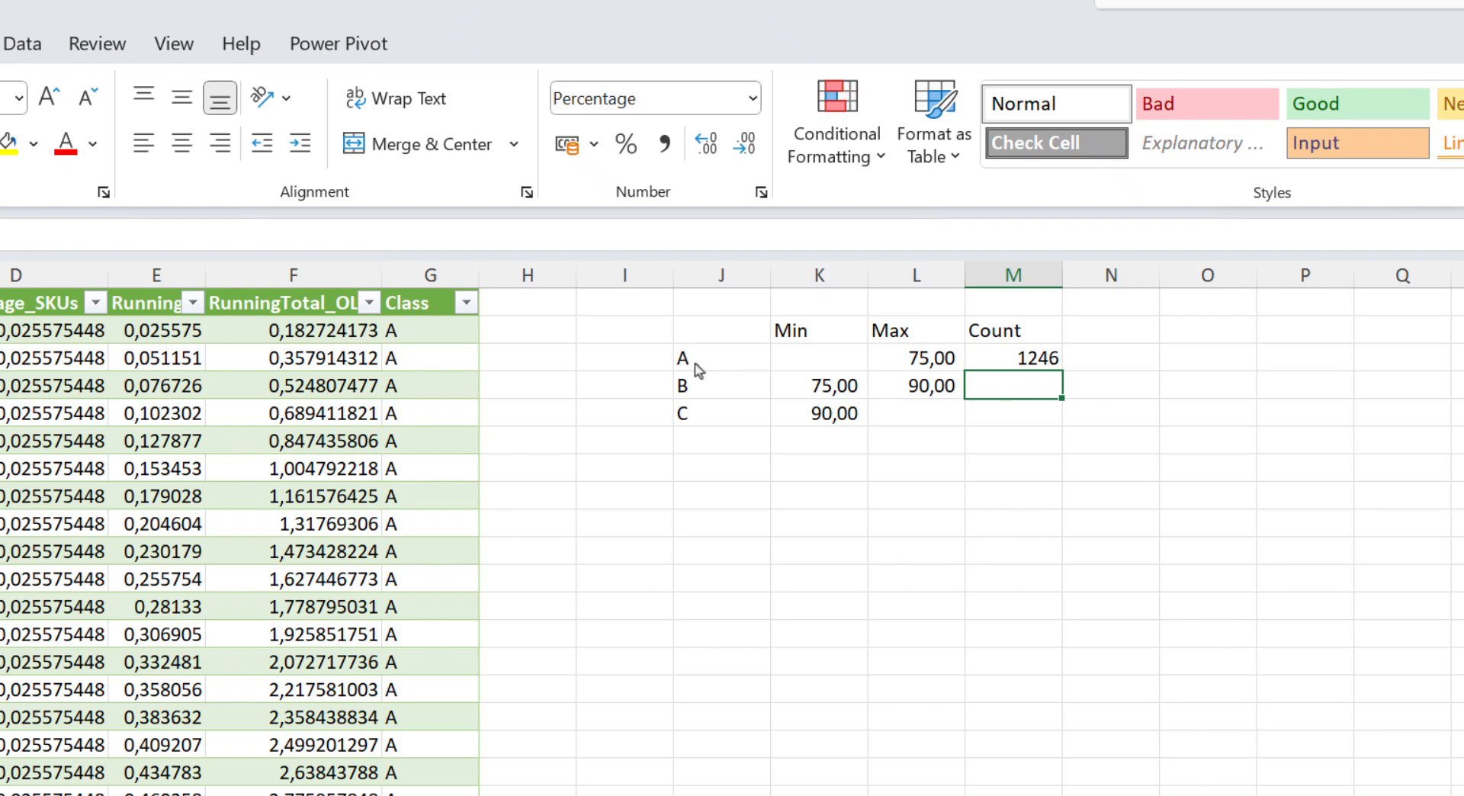
Copy the COUNTIF formula from M3 to M4 and M5 for classes B and C.
key("Up")
key("ctrl+c")
key("Down")
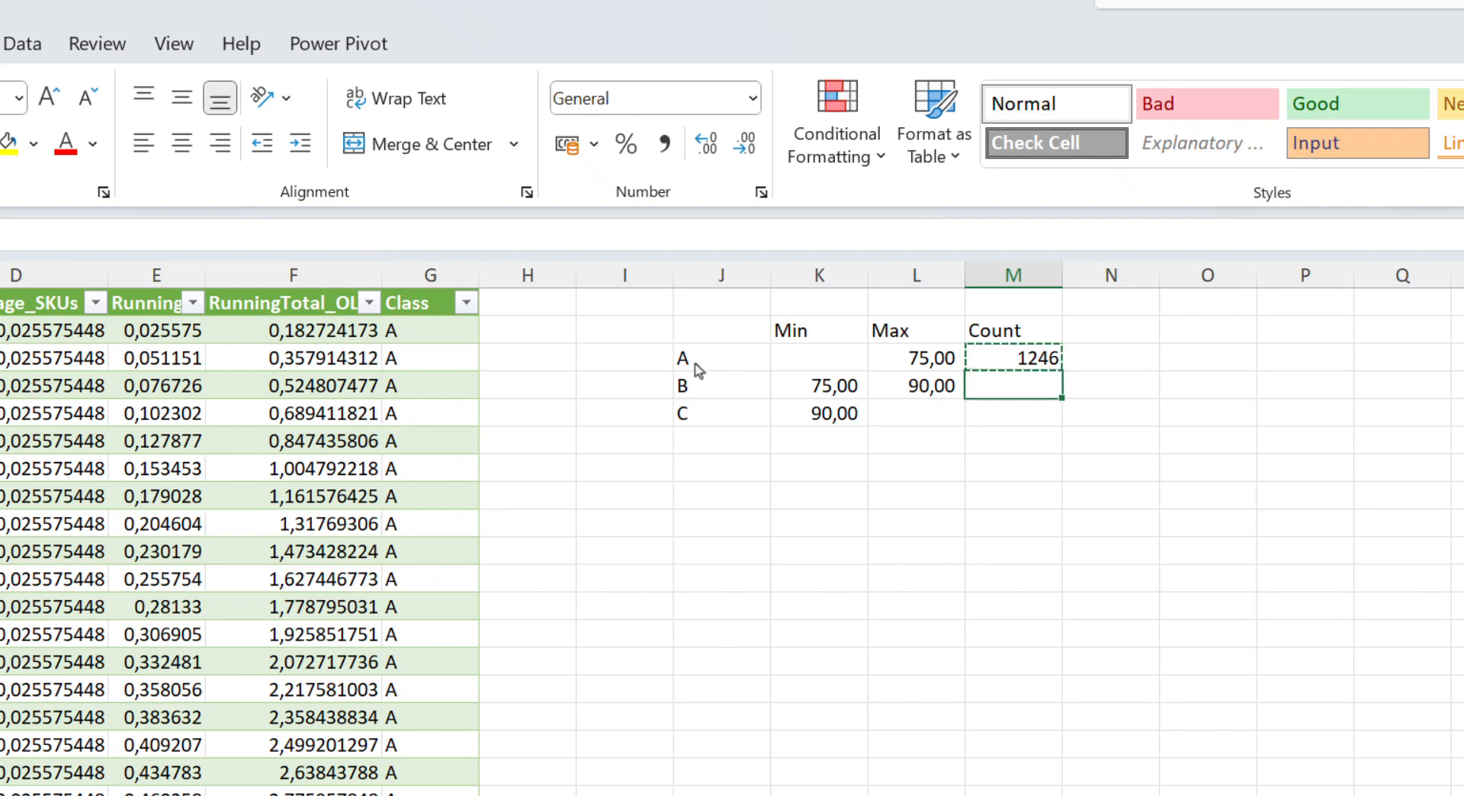
key("ctrl+v")
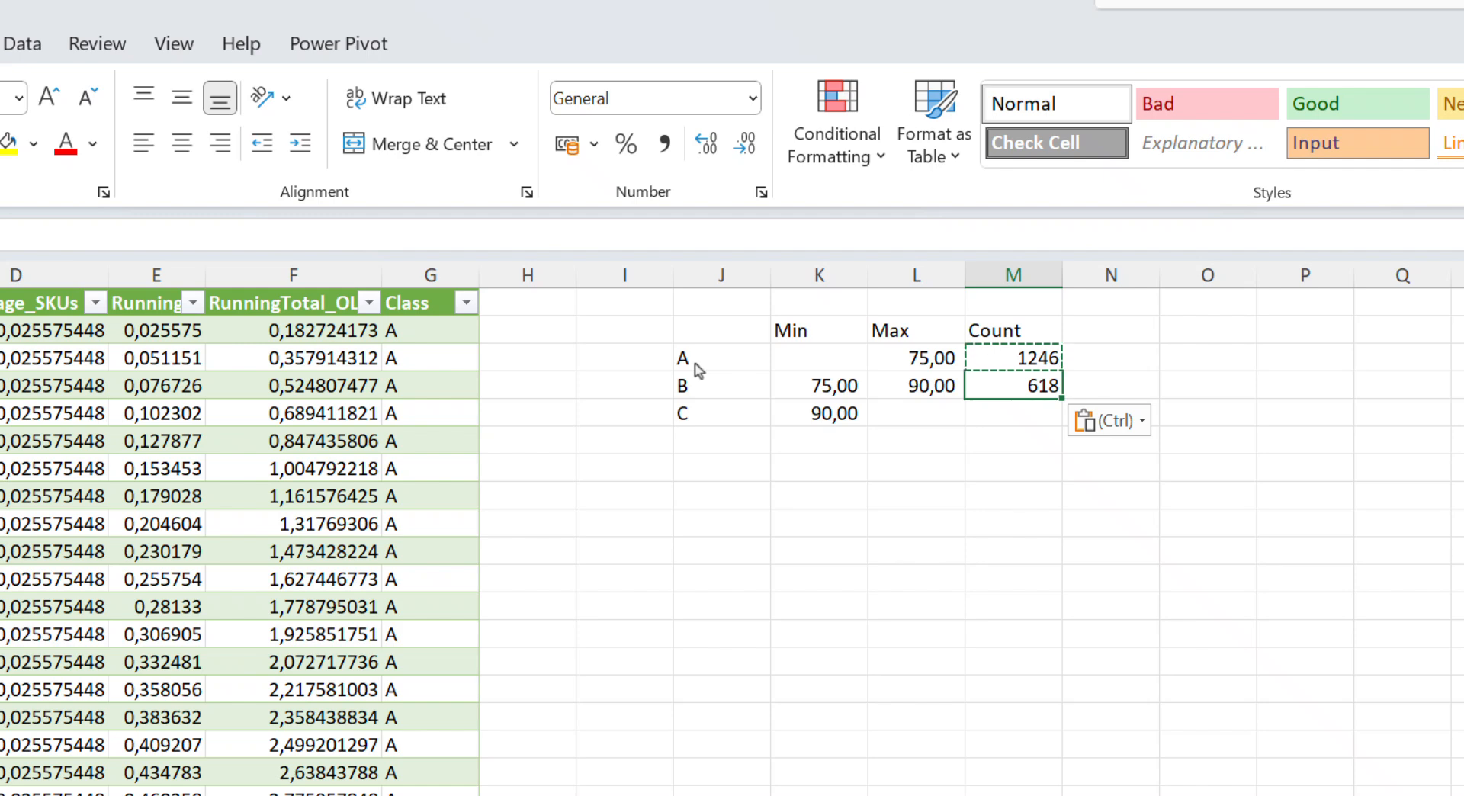
key("Down")
key("ctrl+v")
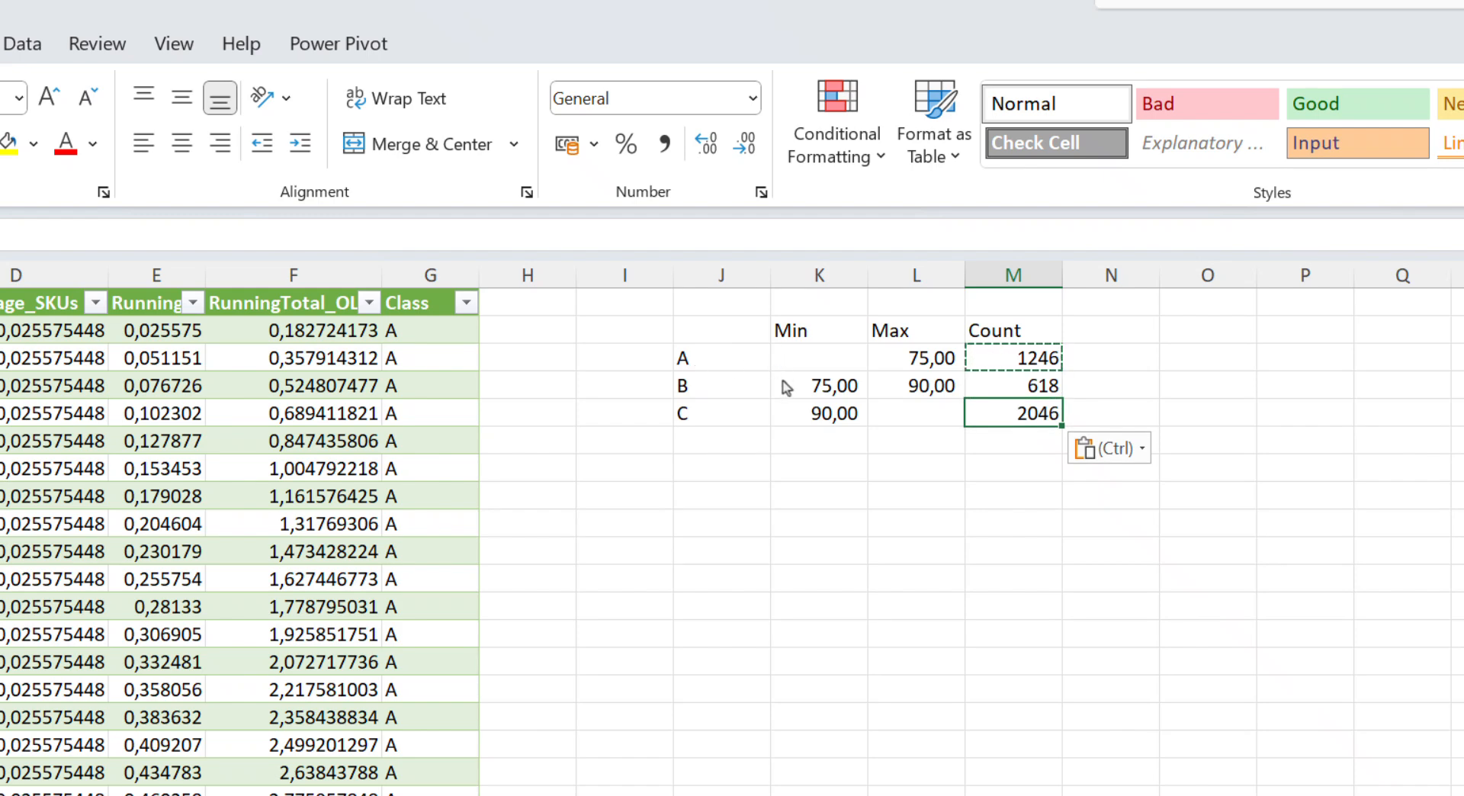
key("Escape")
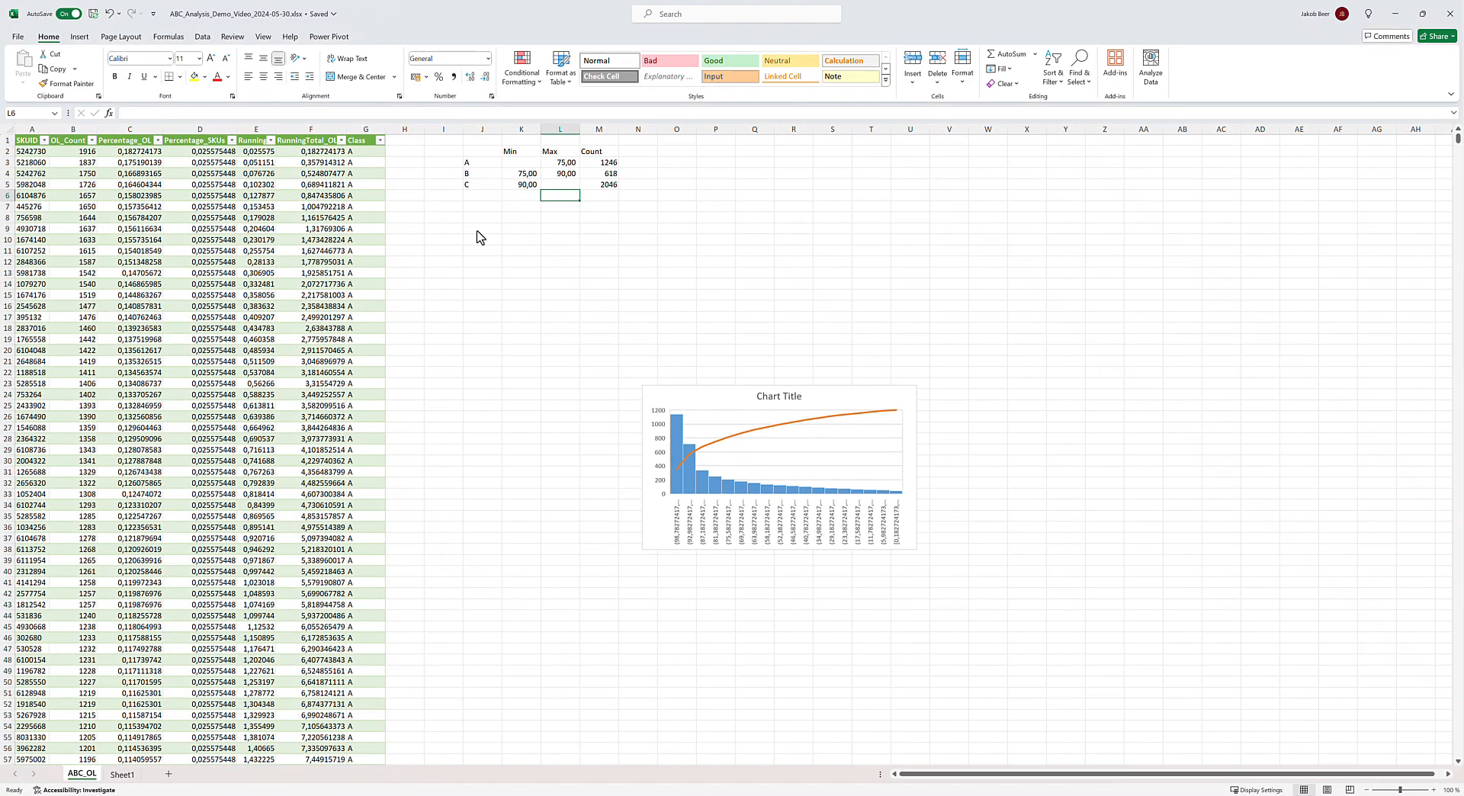
Enter the title Results Table in J9, below the class limits.
left_click(480, 232)
type("Results")
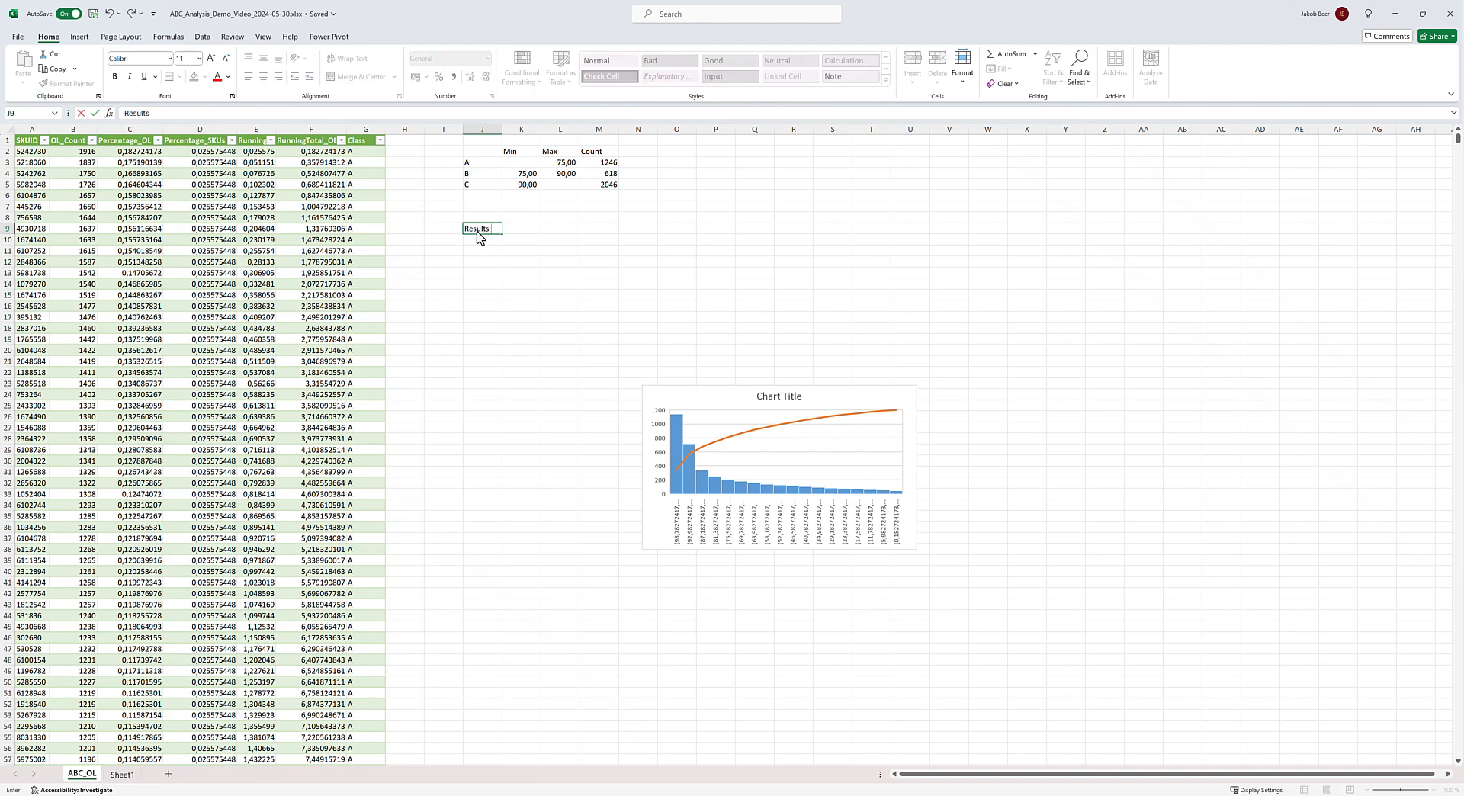
type(" Table")
key("Return")
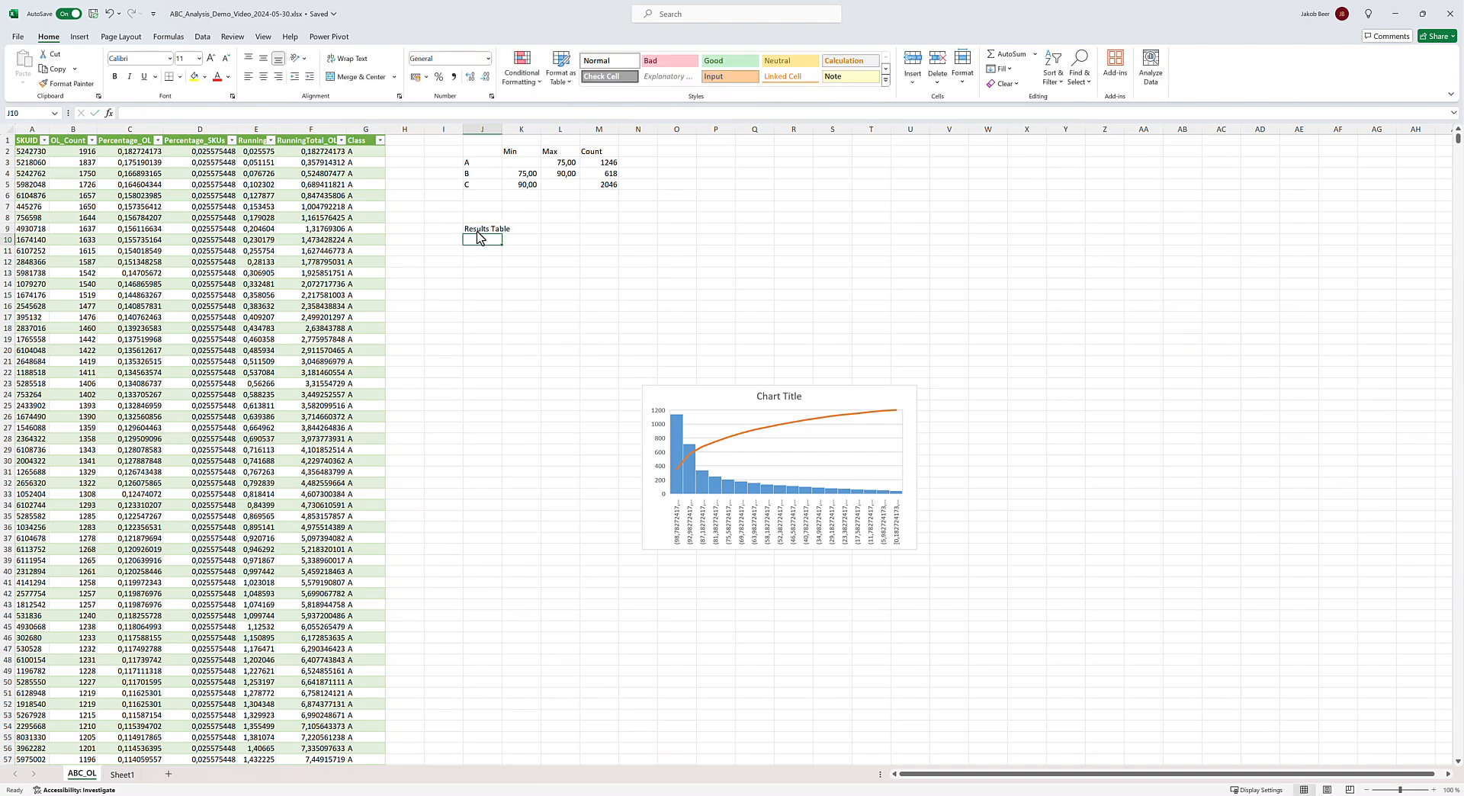
Move the Pareto chart up beside the class limits table, over columns P to V.
left_click(718, 403)
left_click_drag(718, 402, 794, 173)
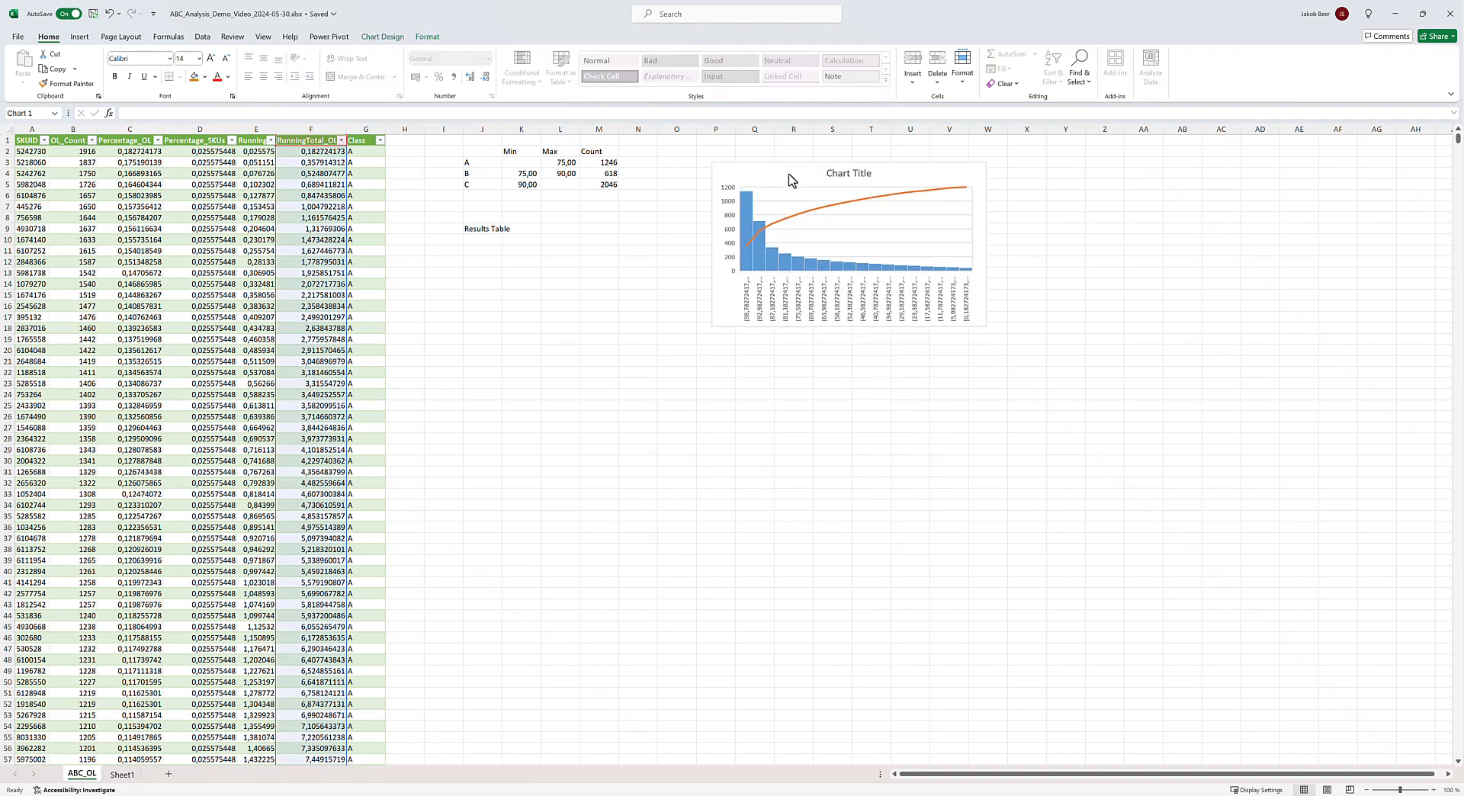
left_click(483, 251)
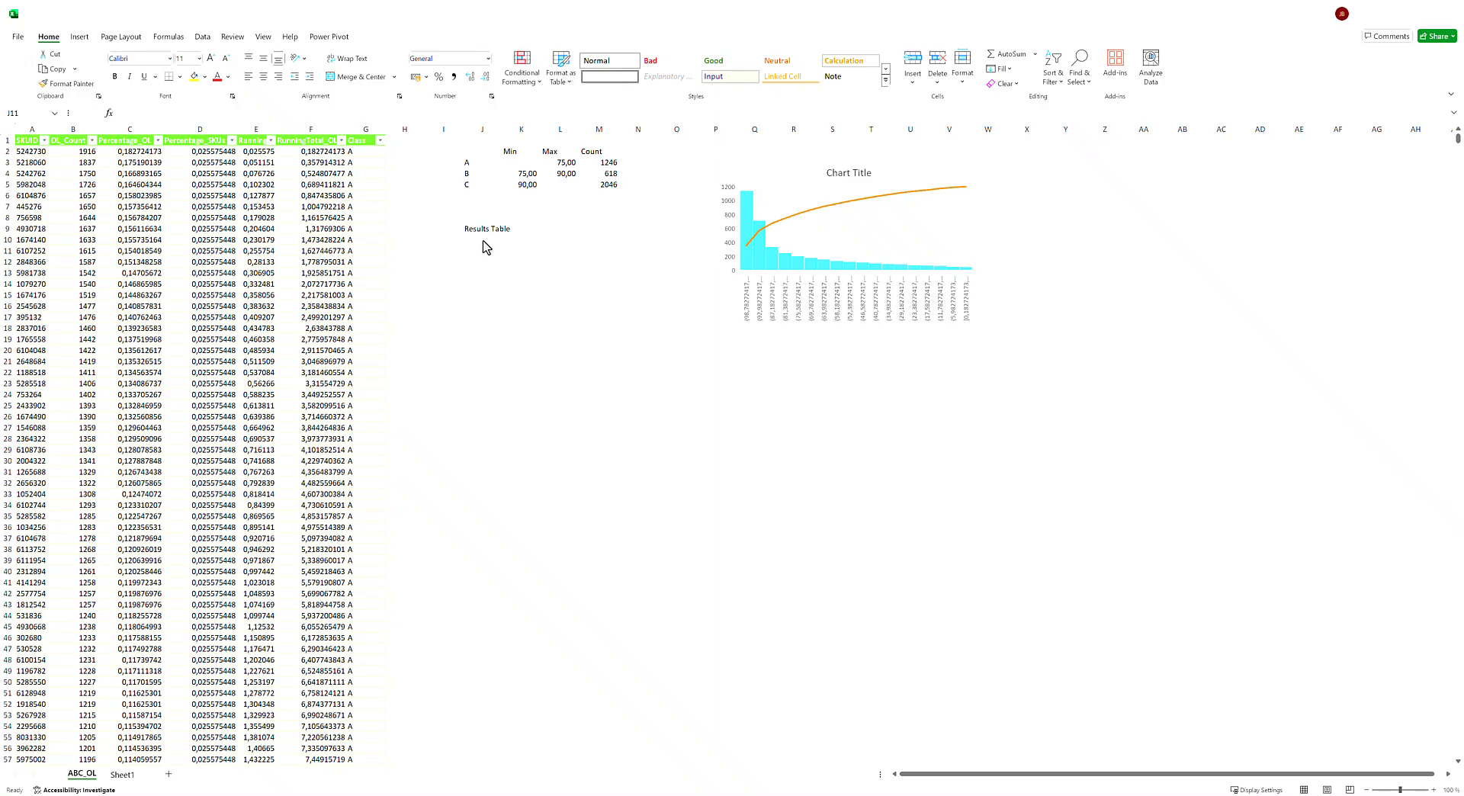
Add the column headings Share SKUs in J10 and Share Ols in K10 under the Results Table title.
left_click(483, 241)
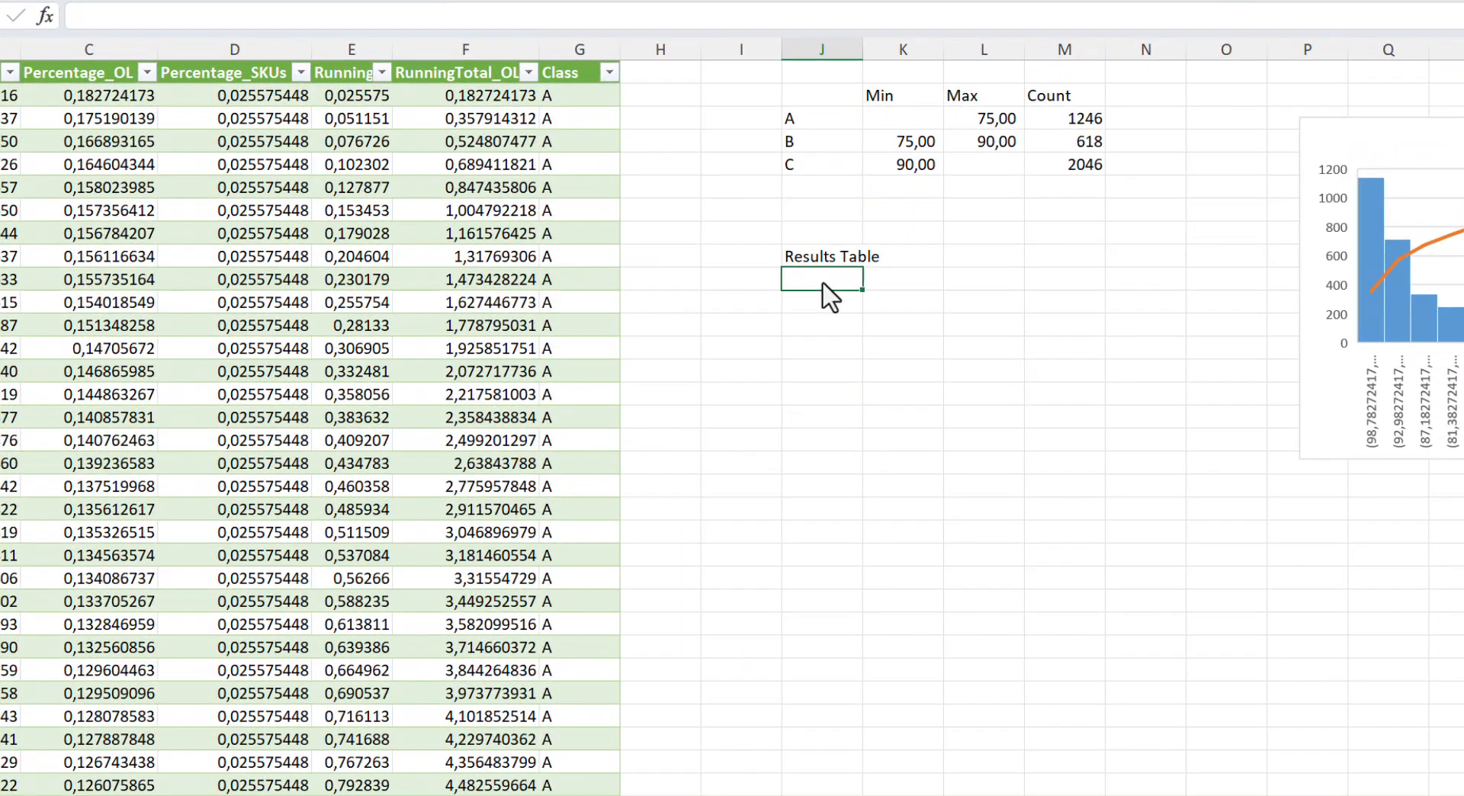
type("Share SKUs")
key("Tab")
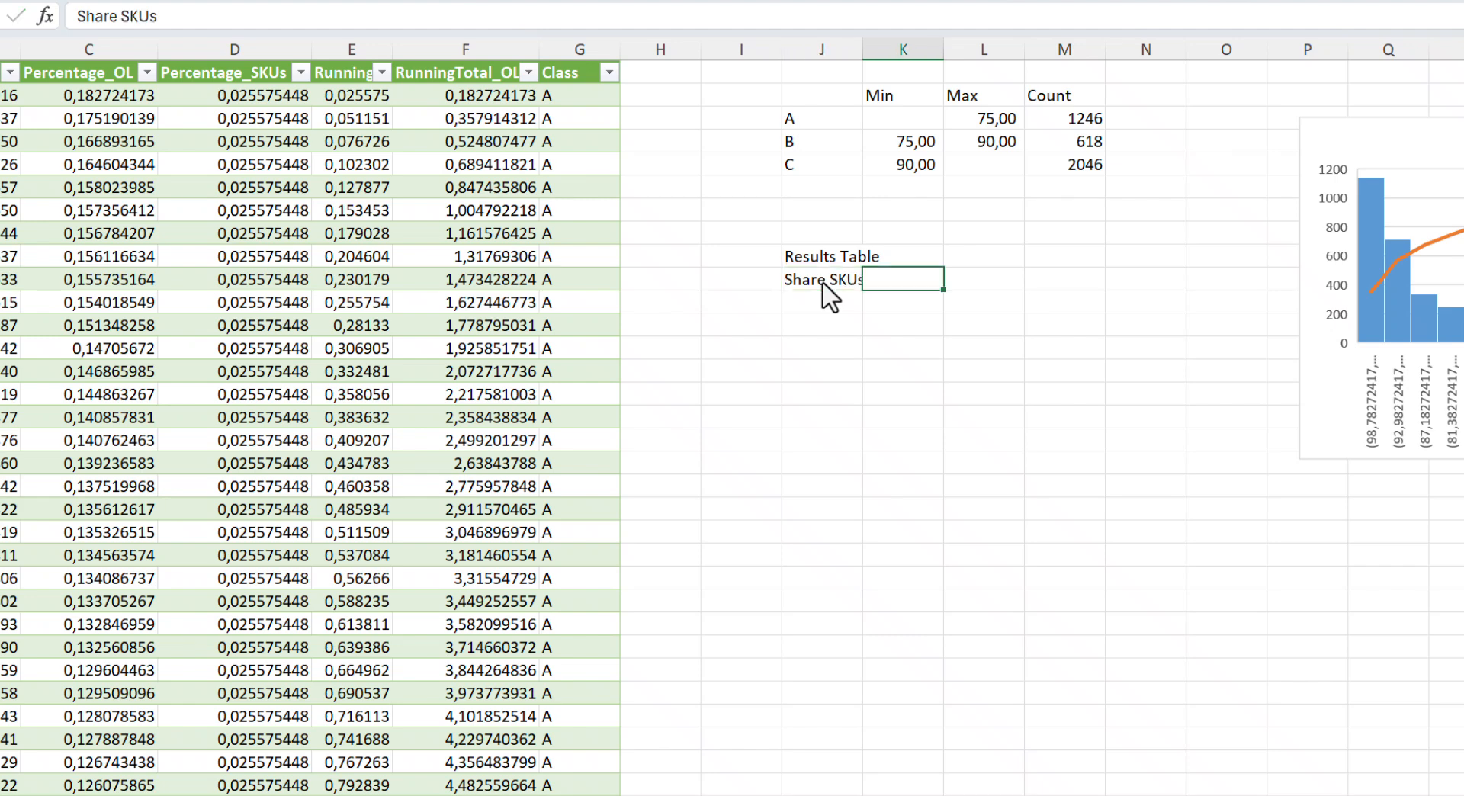
type("Share OLs")
key("Return")
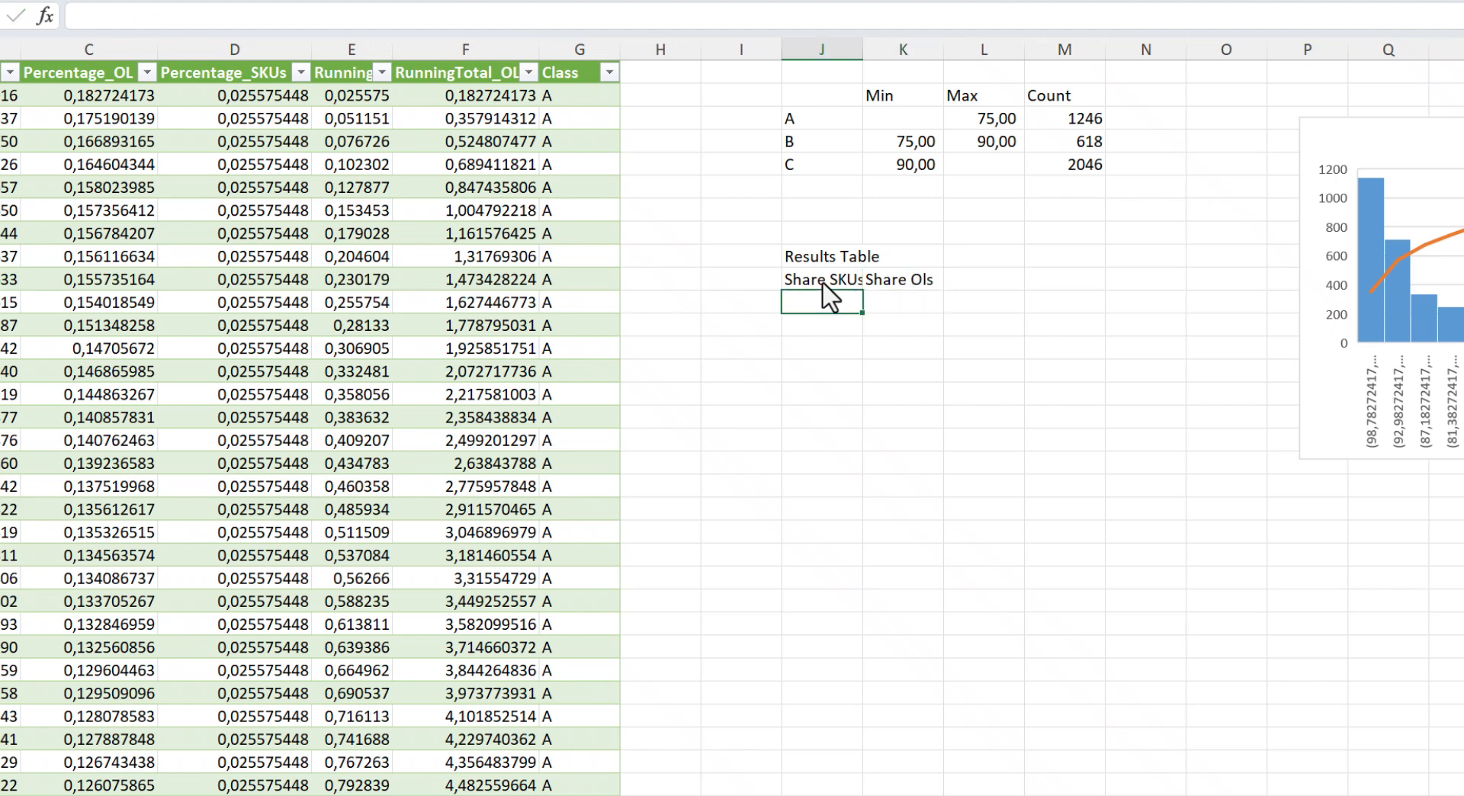
Enter the SKU shares 0,5, 1, 2, 5, 10 and 15 in J11:J16.
type("0,5")
key("Return")
type("1")
key("Return")
type("2")
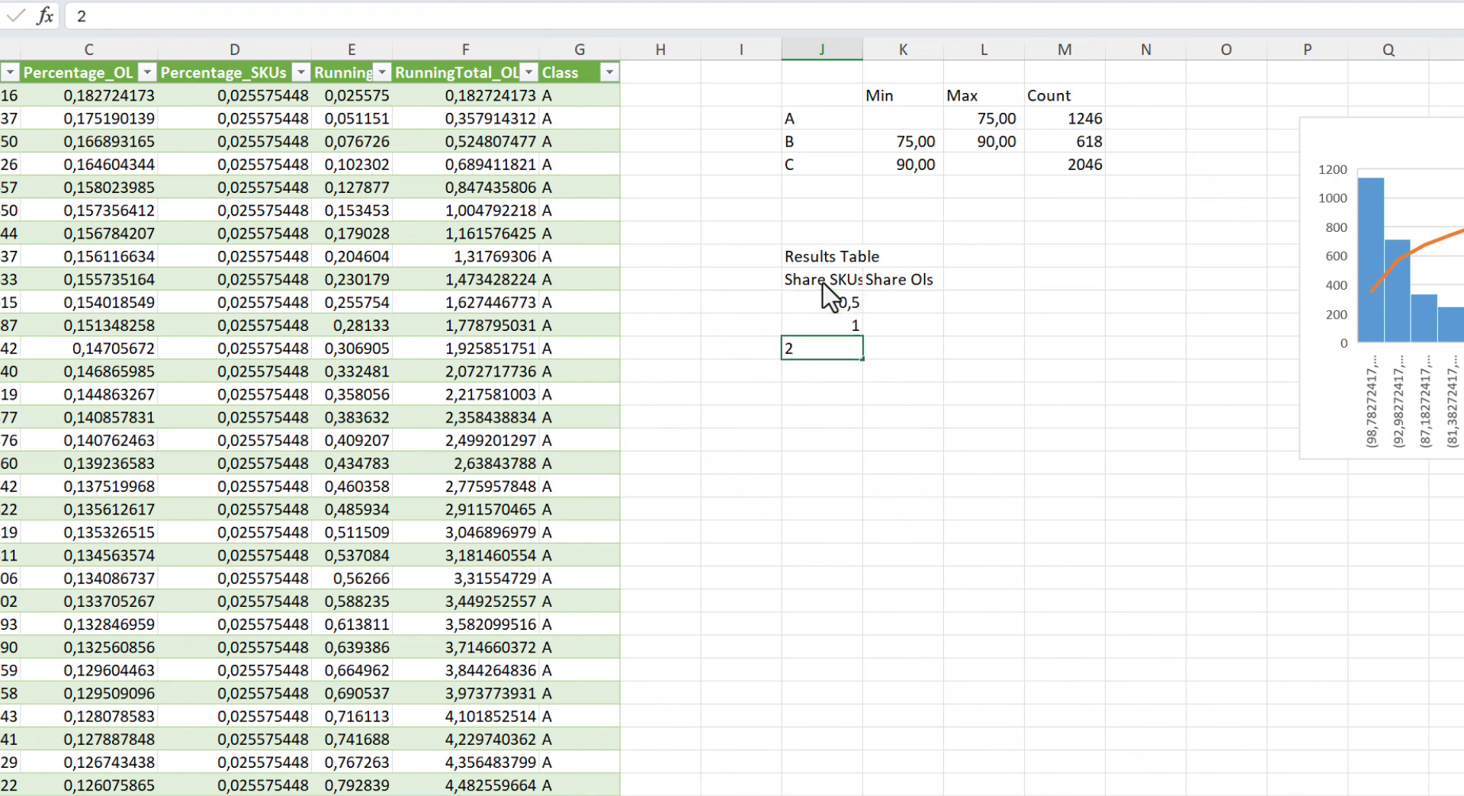
key("Return")
type("5")
key("Return")
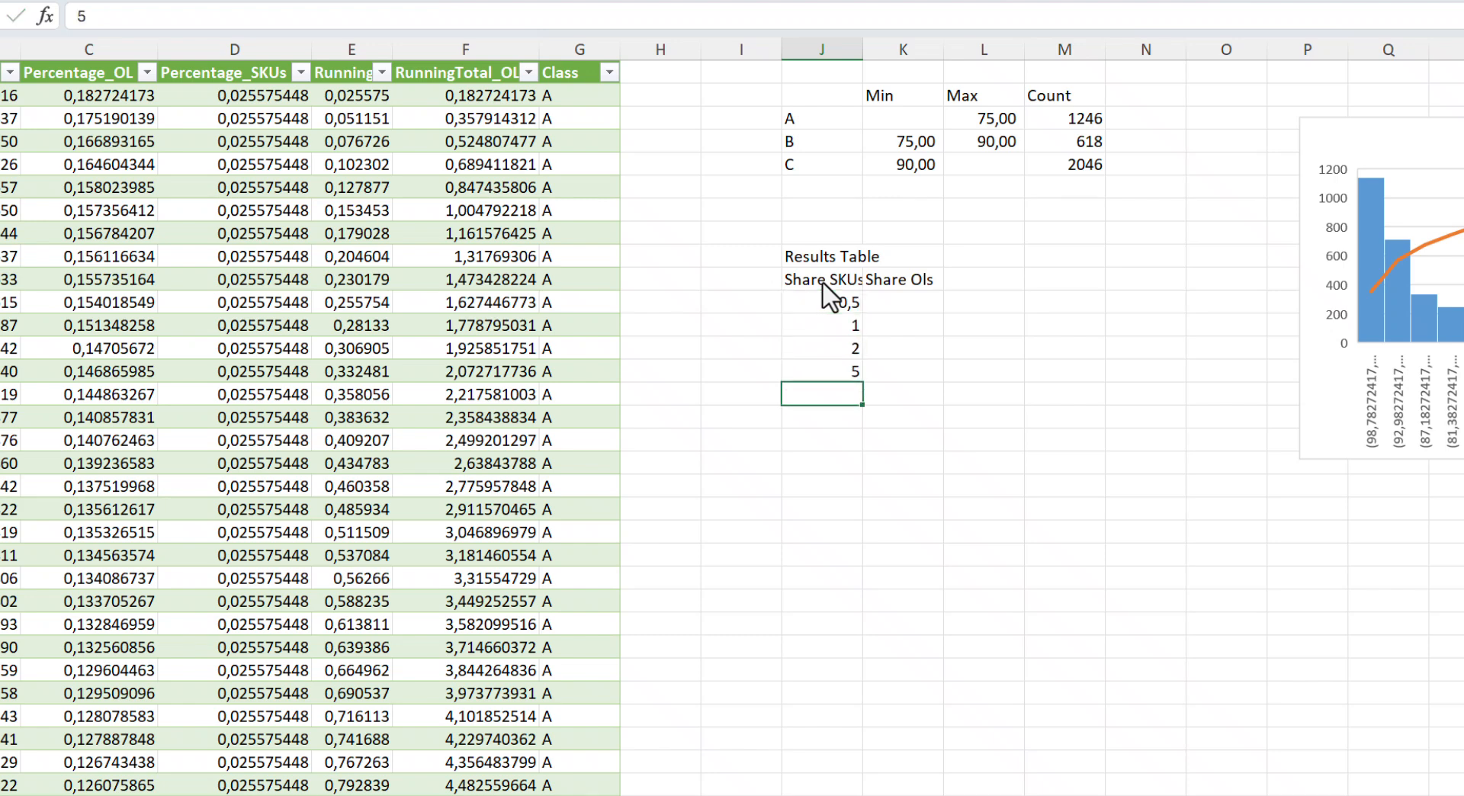
type("10")
key("Return")
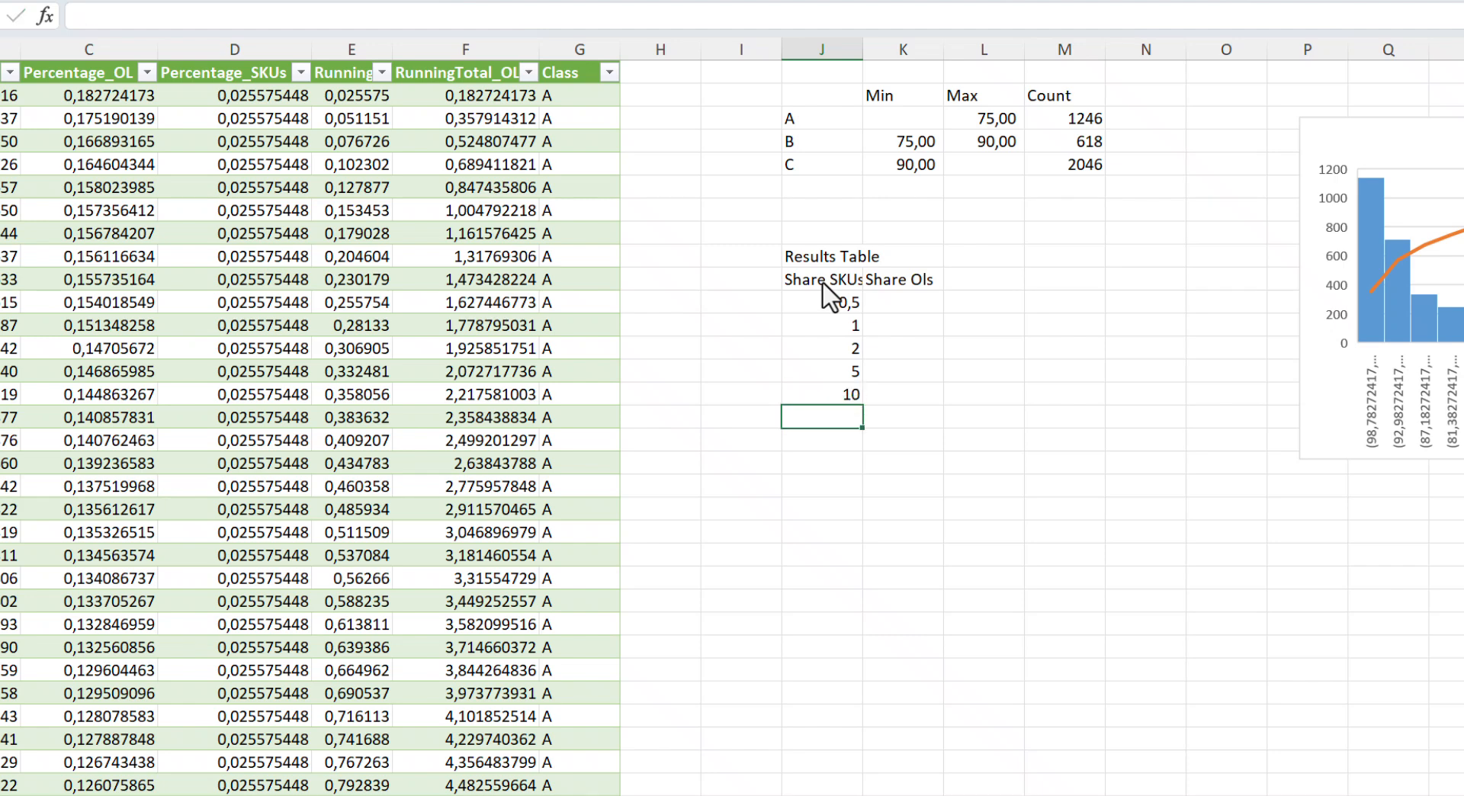
type("15")
key("Return")
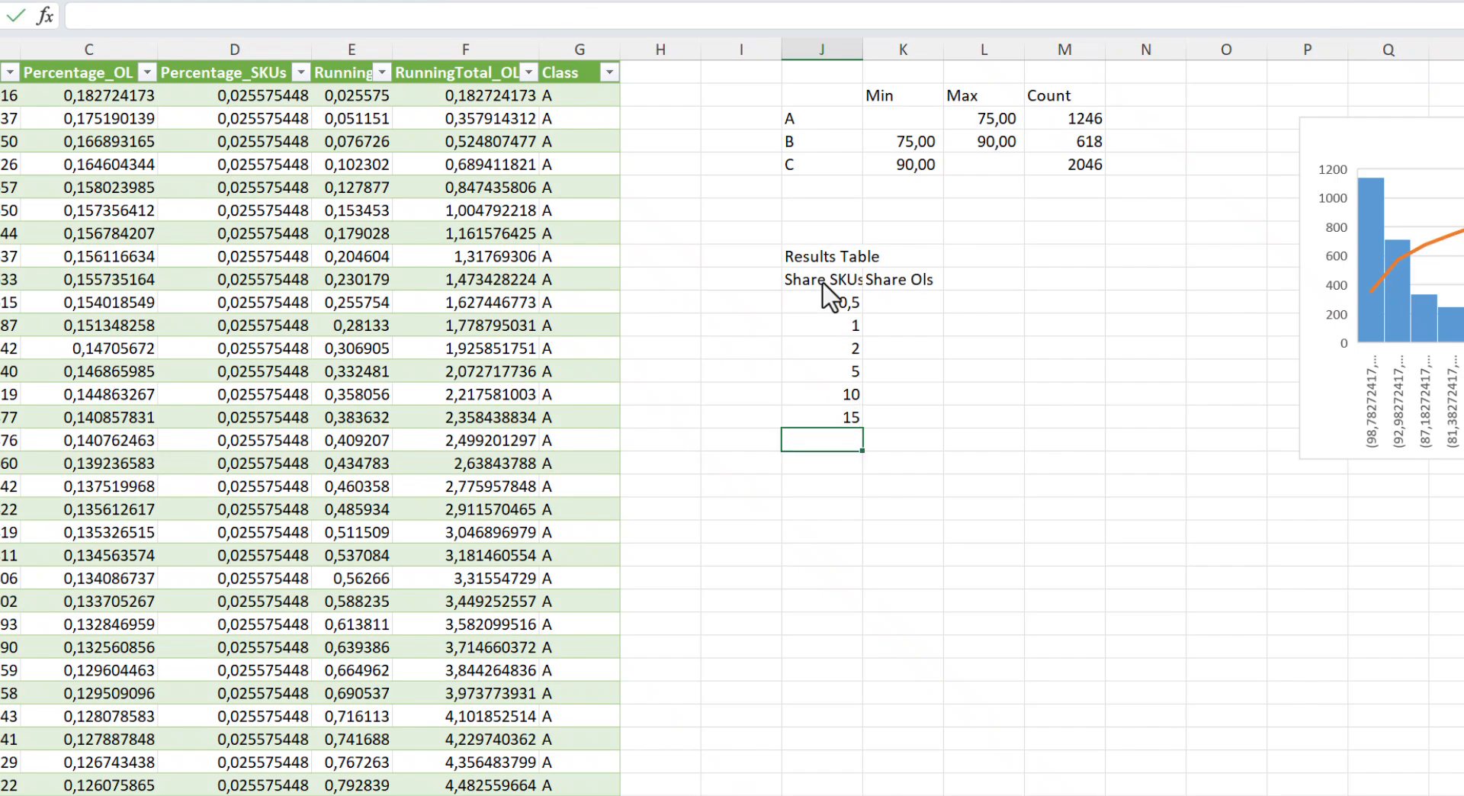
Continue the SKU shares with 20, 30, 40, 50, 60 and 70 in J17:J22.
type("20")
key("Return")
type("30")
key("Return")
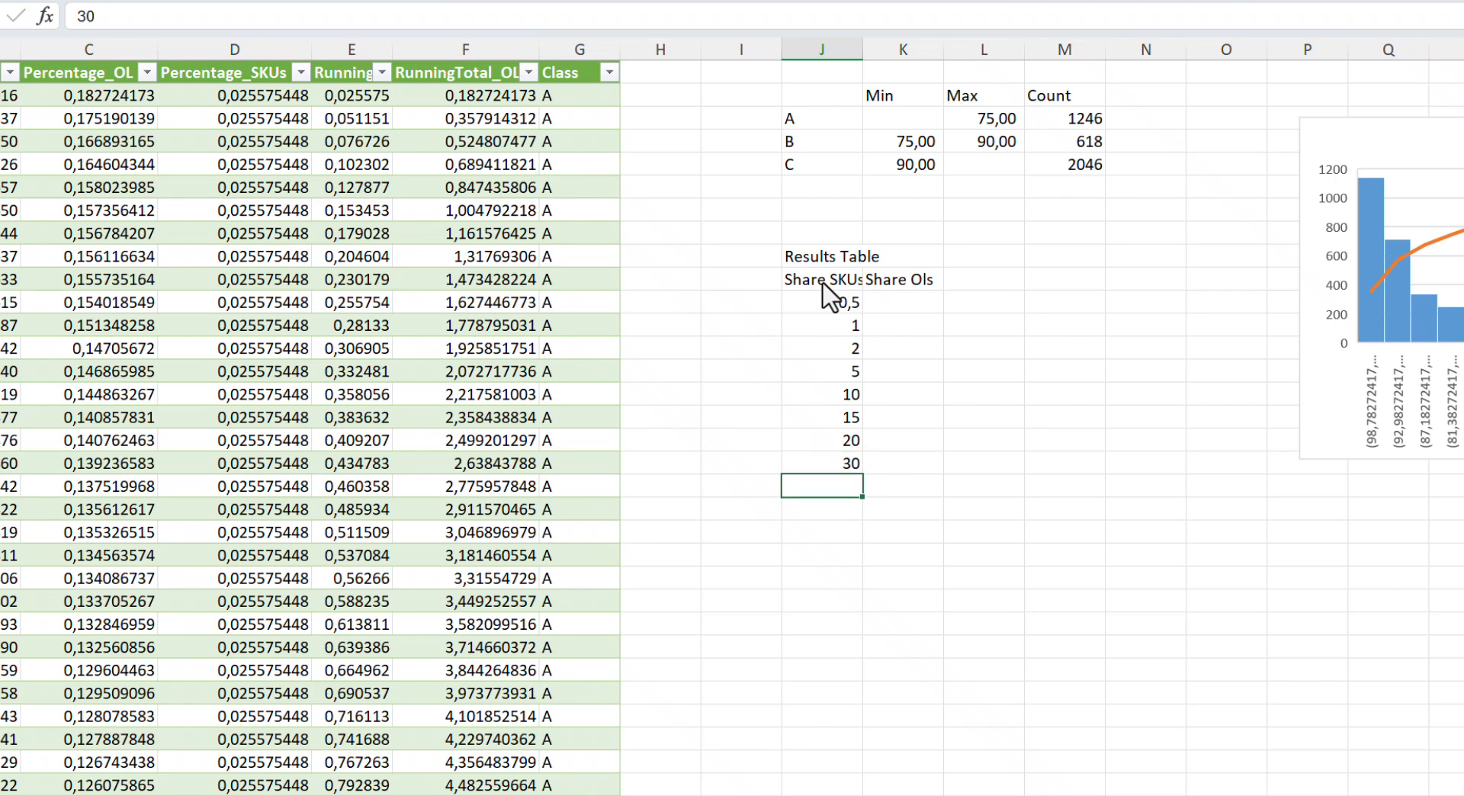
type("40")
key("Return")
type("50")
key("Return")
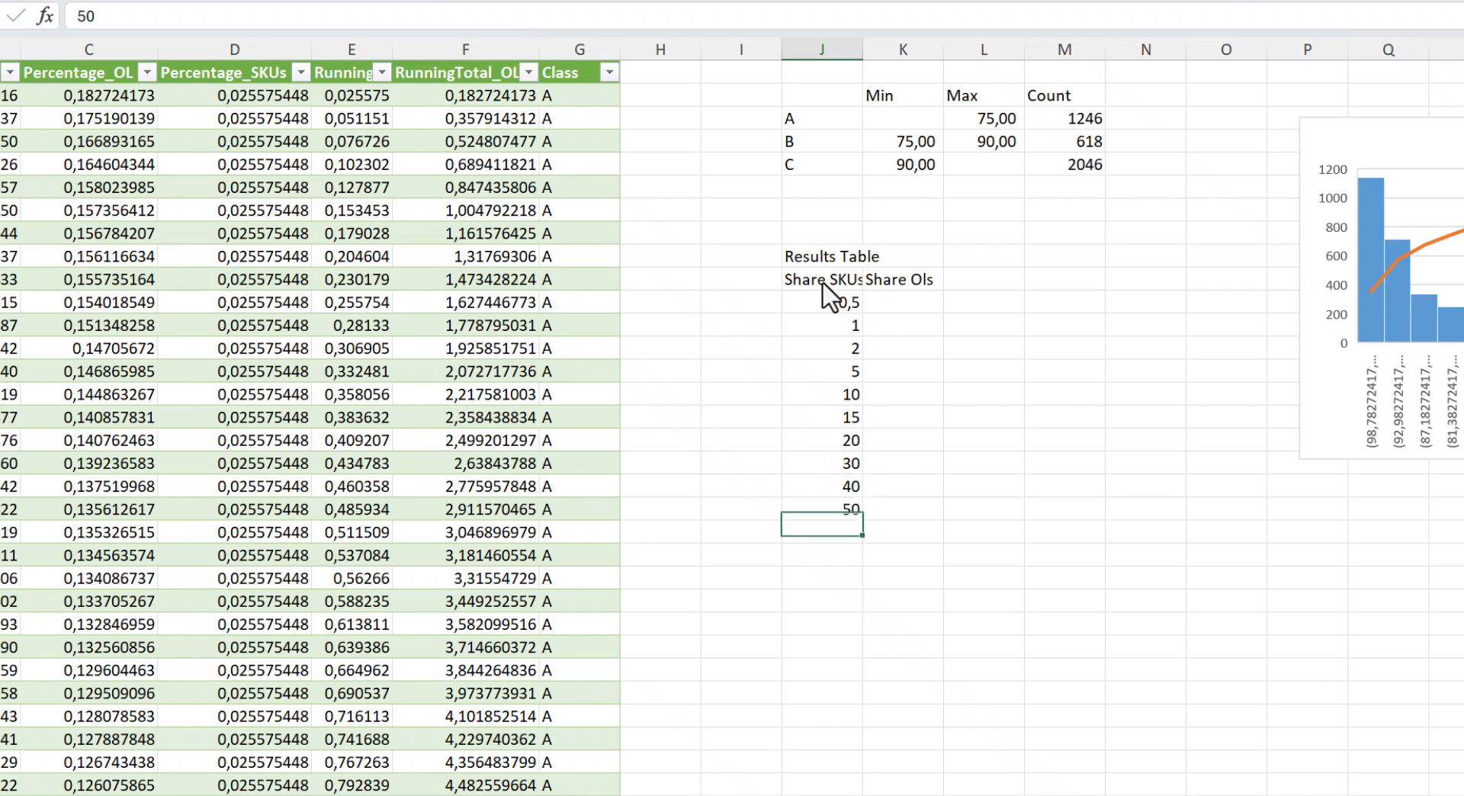
type("60")
key("Return")
type("8")
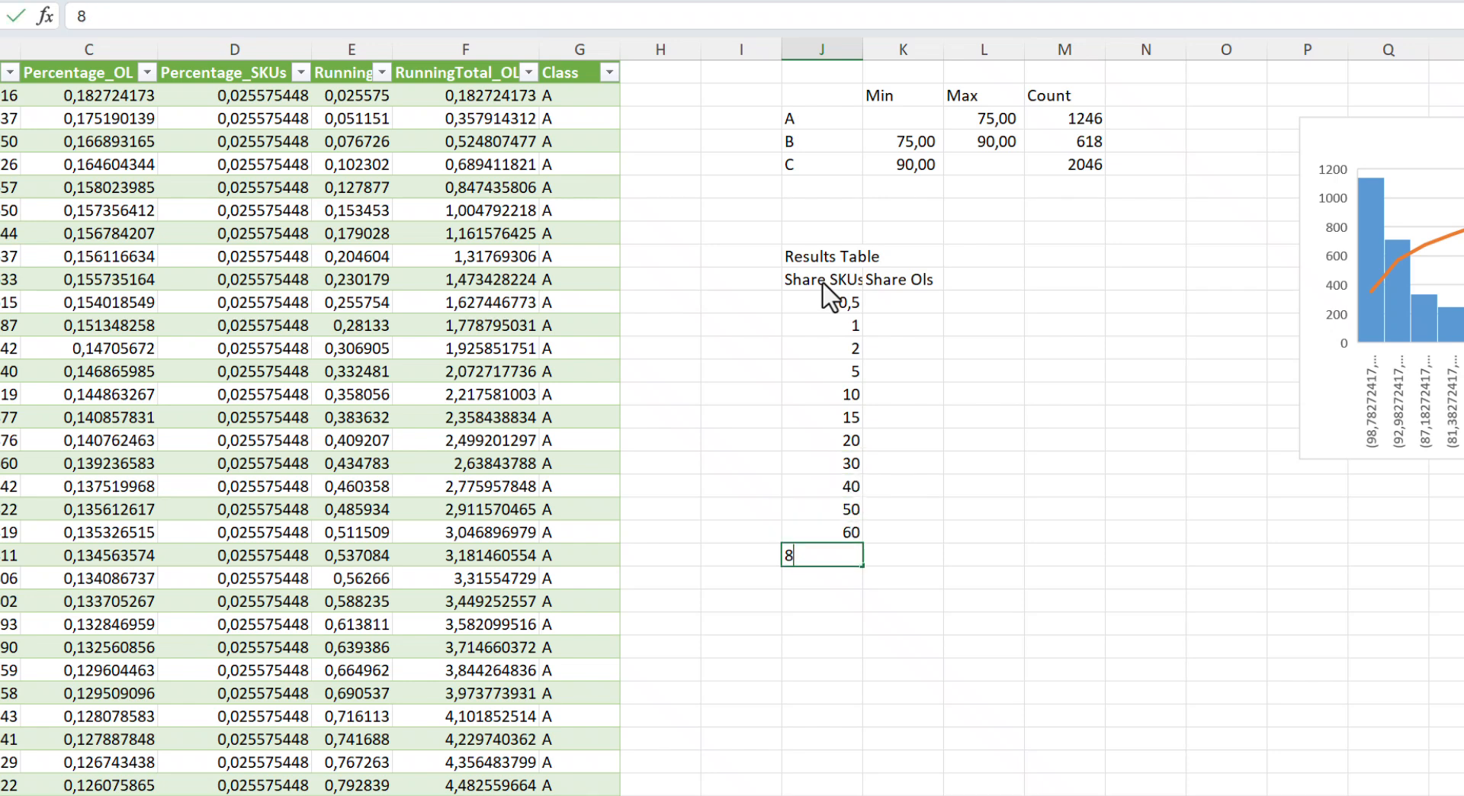
key("BackSpace")
type("70")
key("Return")
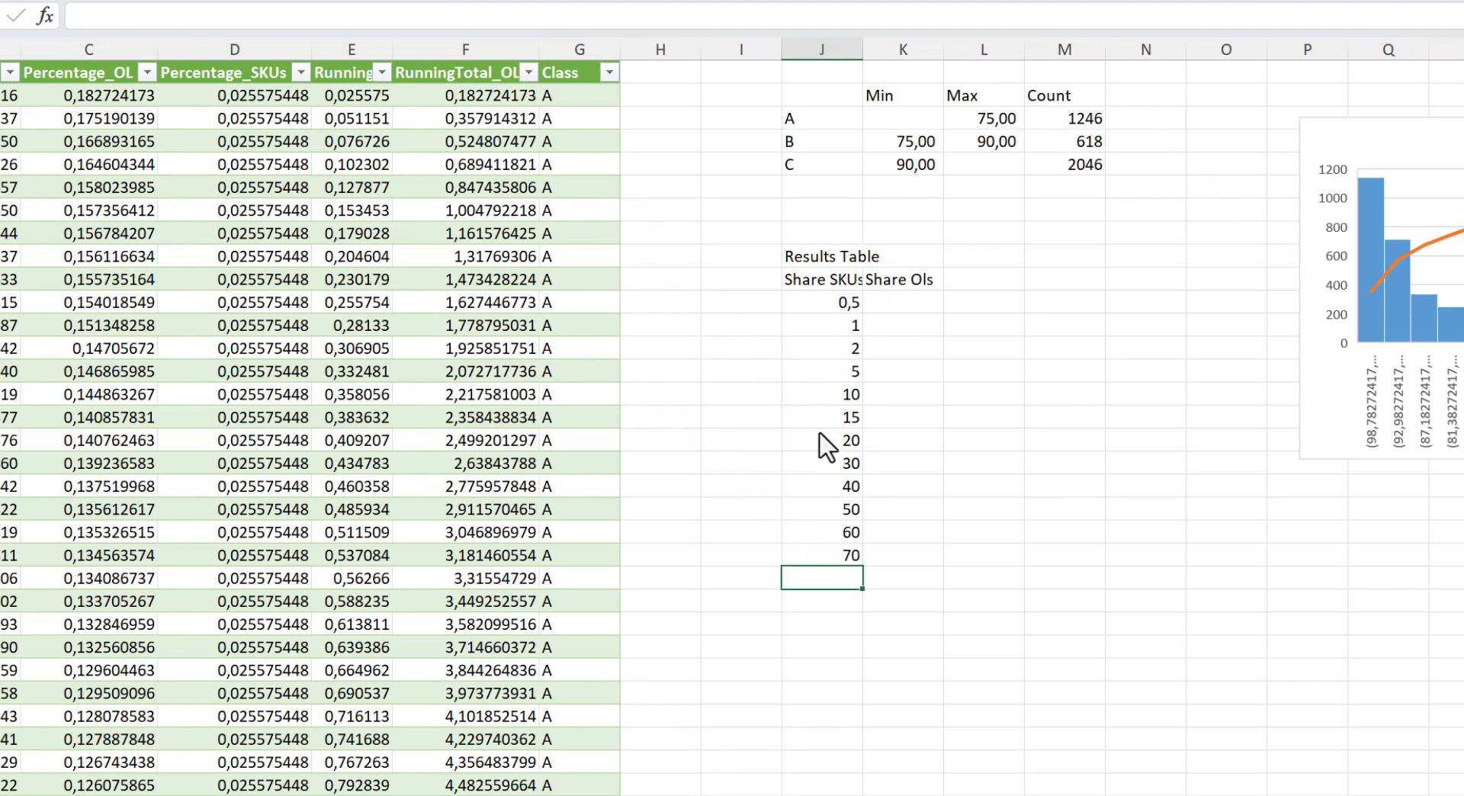
Extend the SKU share series to 80 and 90 in J23:J24, and add 95 and 98 below.
left_click_drag(848, 488, 856, 627)
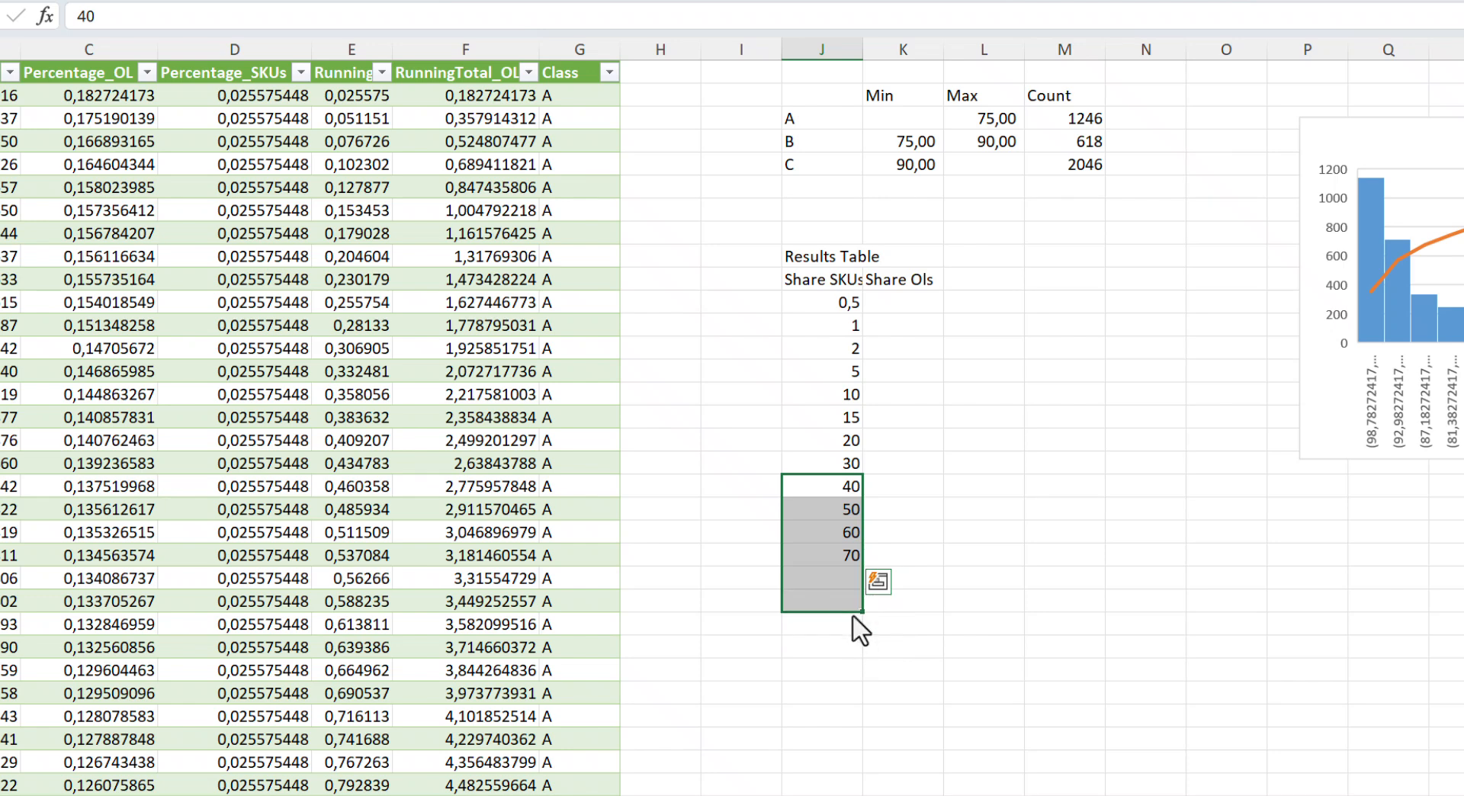
left_click(834, 619)
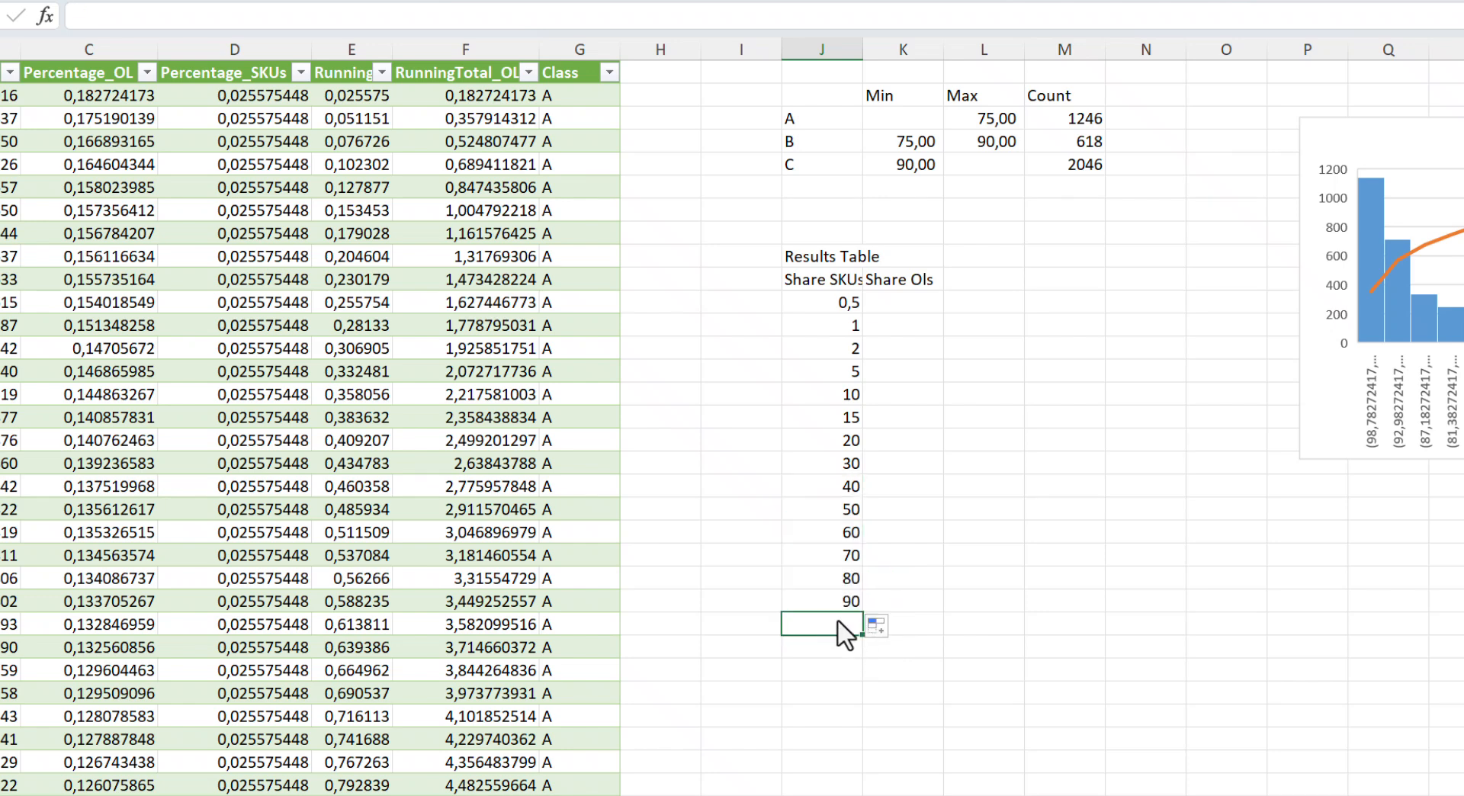
type("95")
key("Return")
type("98")
key("Return")
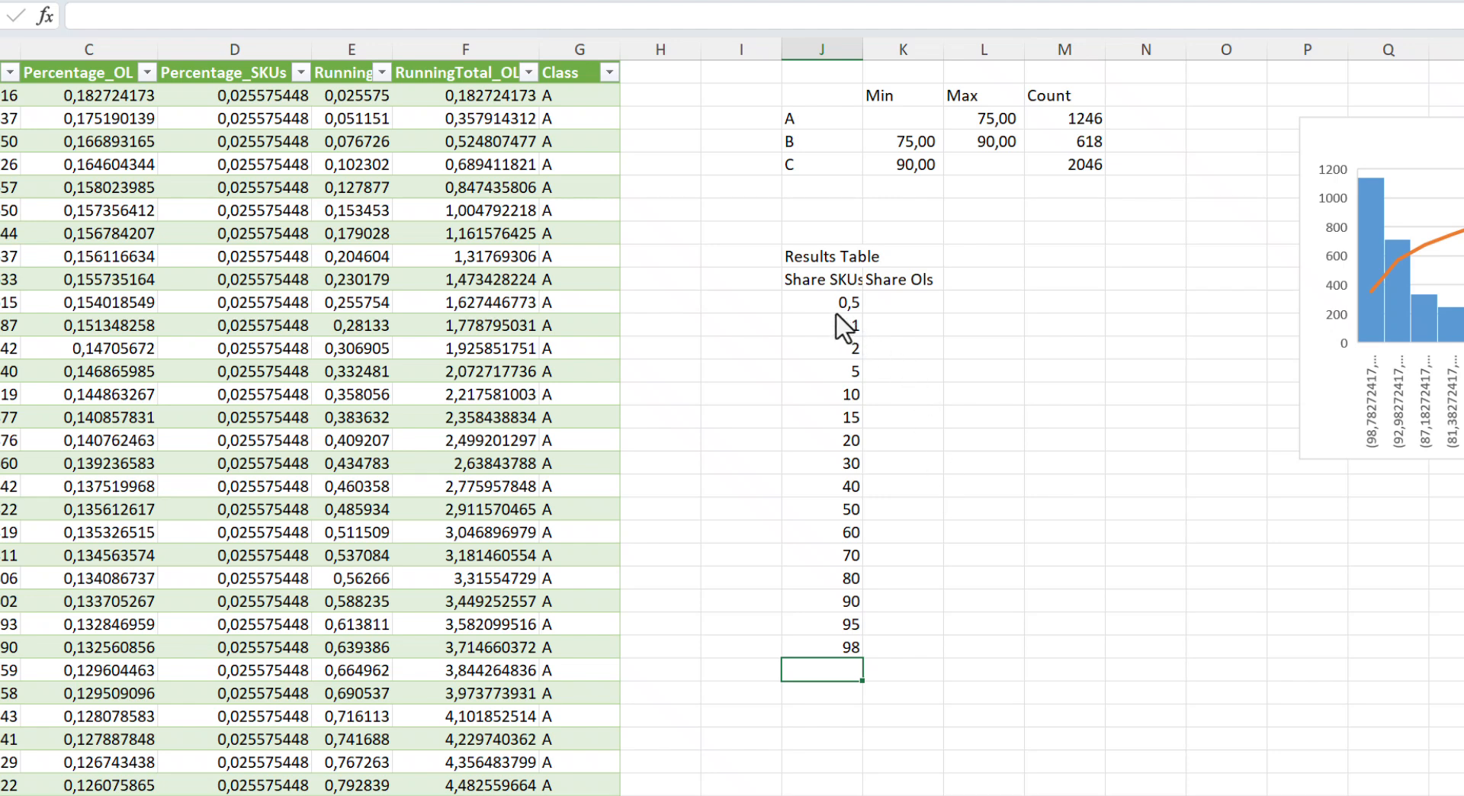
left_click_drag(824, 306, 830, 572)
left_click_drag(843, 631, 844, 647)
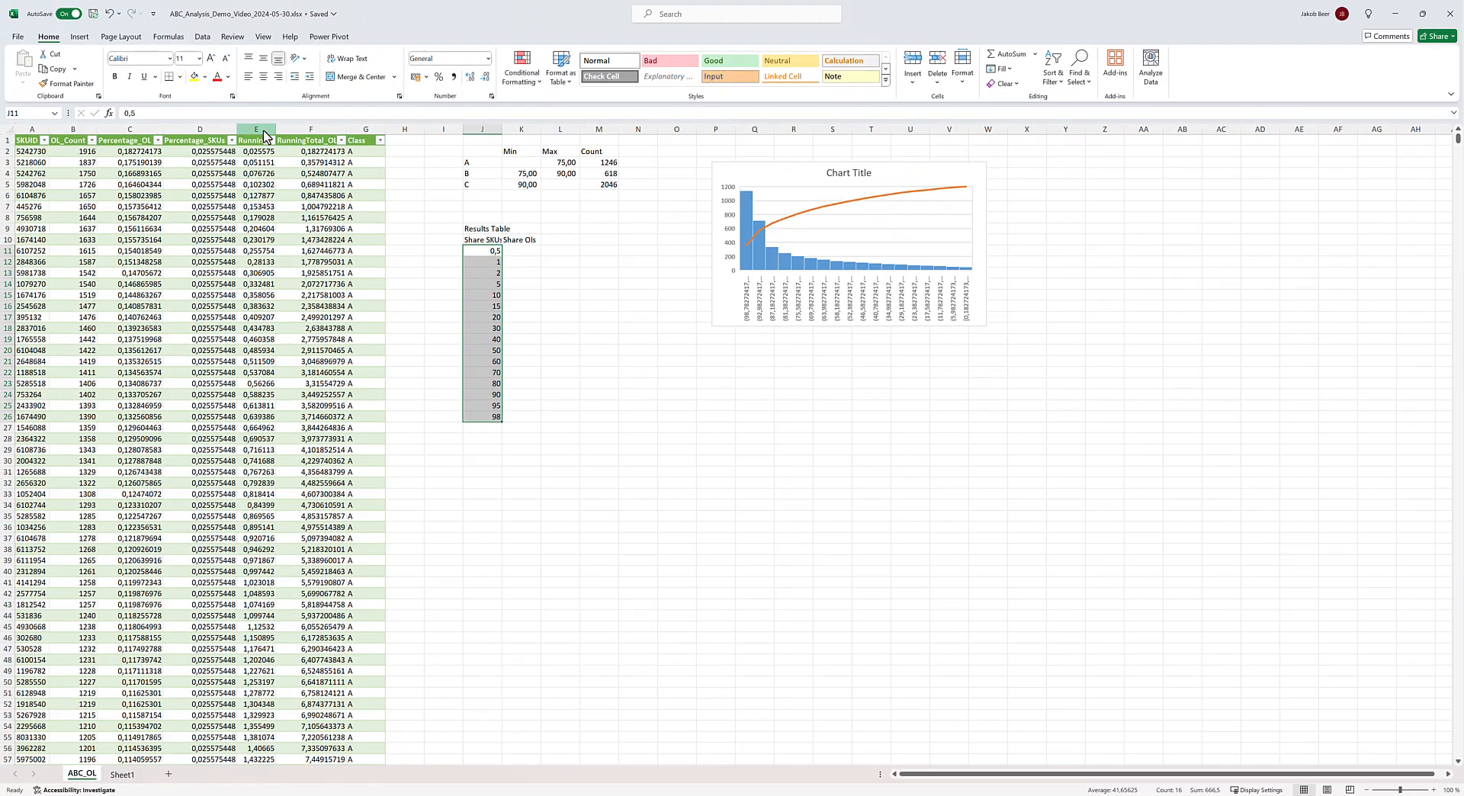
left_click(370, 62)
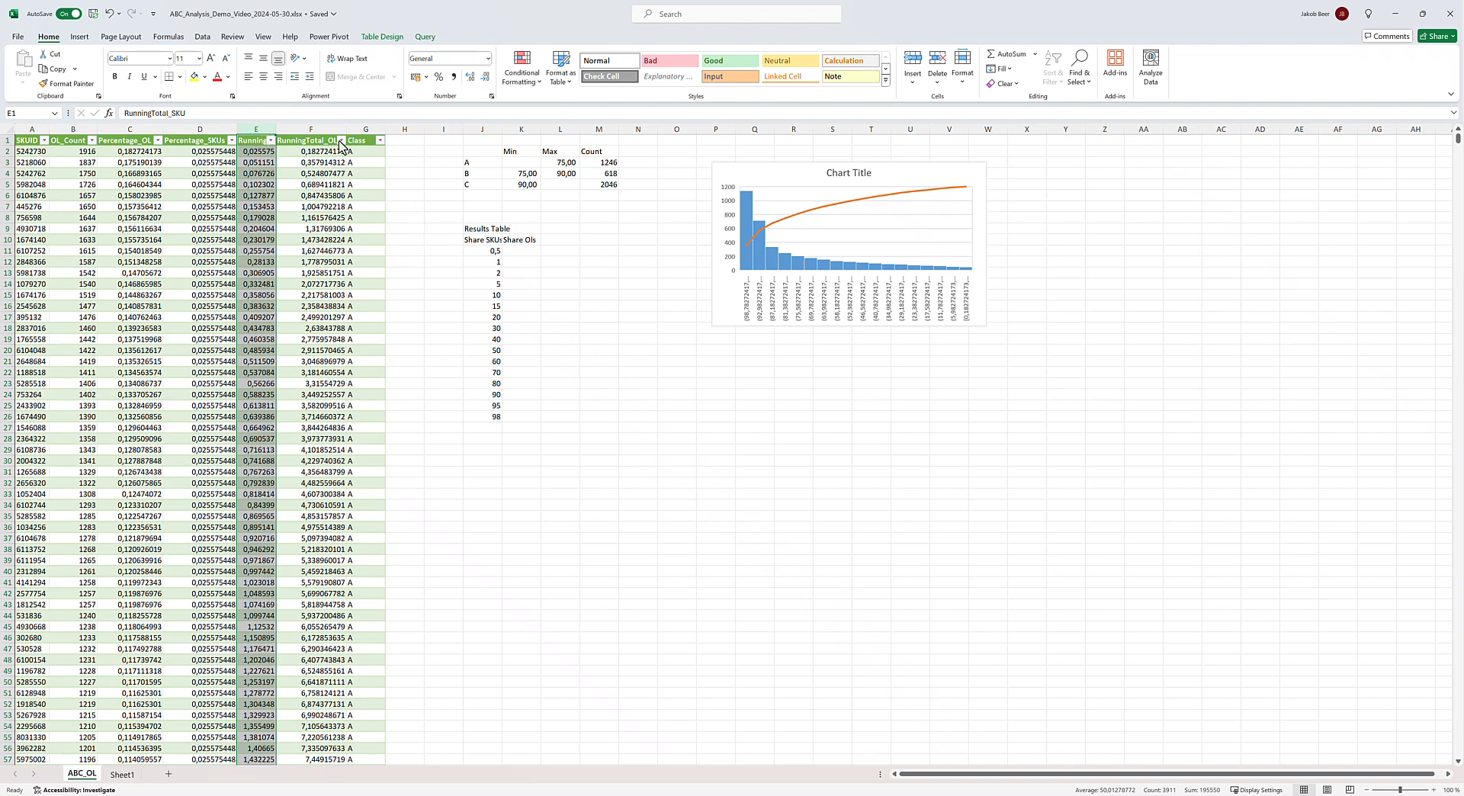
Begin an XLOOKUP formula in K11 with J11 as lookup value, column E as lookup array and column F as return array.
left_click(533, 253)
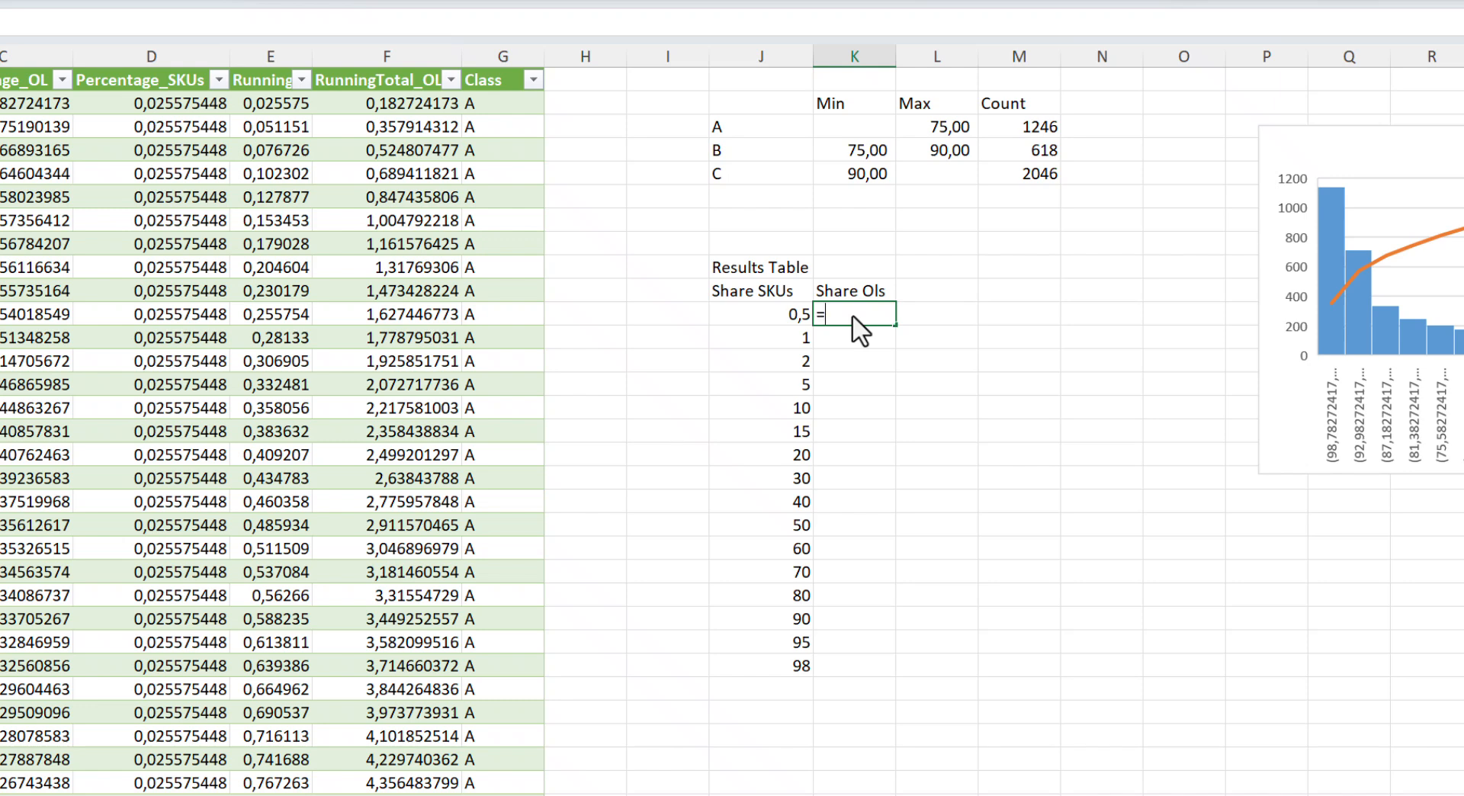
type("XL")
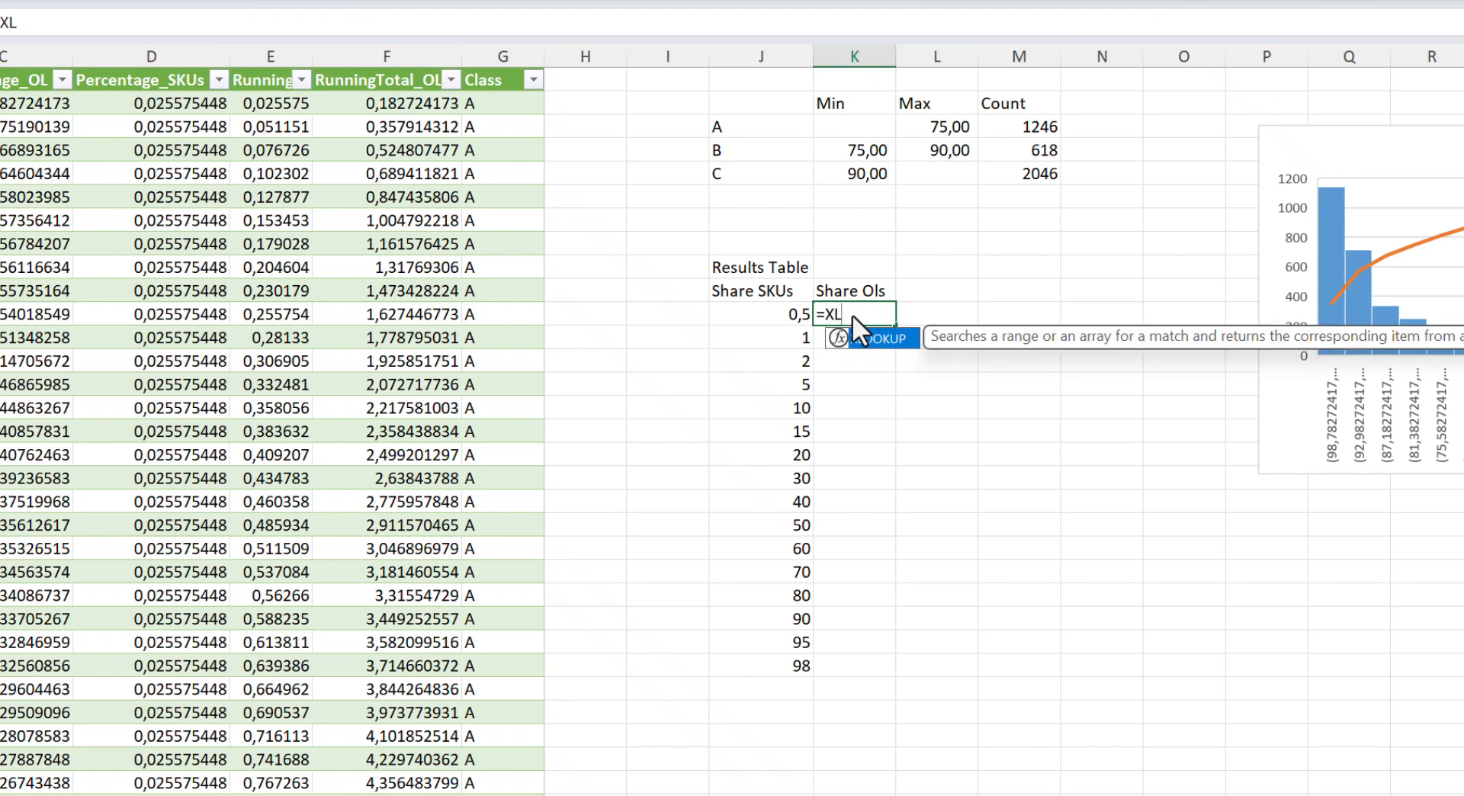
type("OOKUP(")
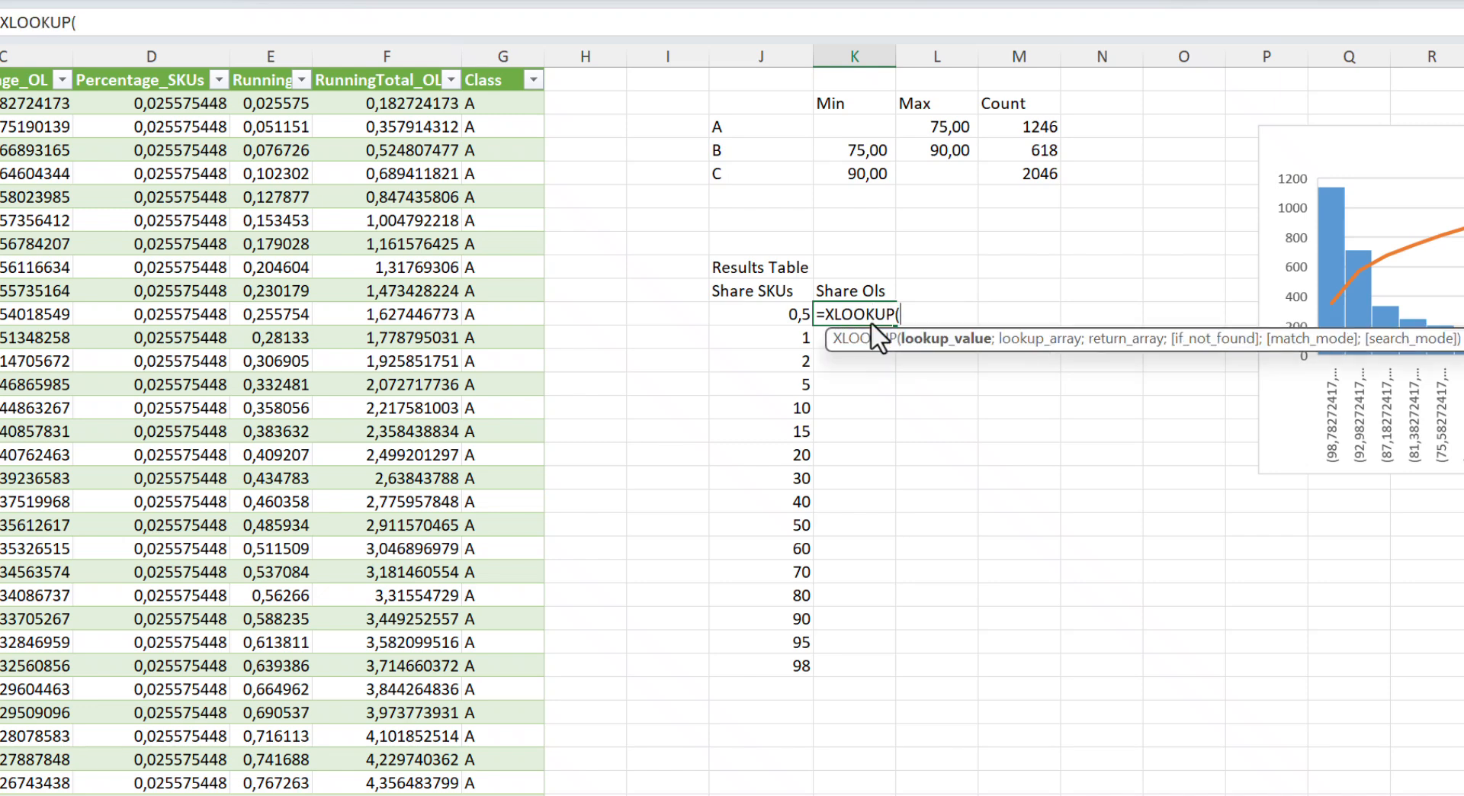
left_click(784, 317)
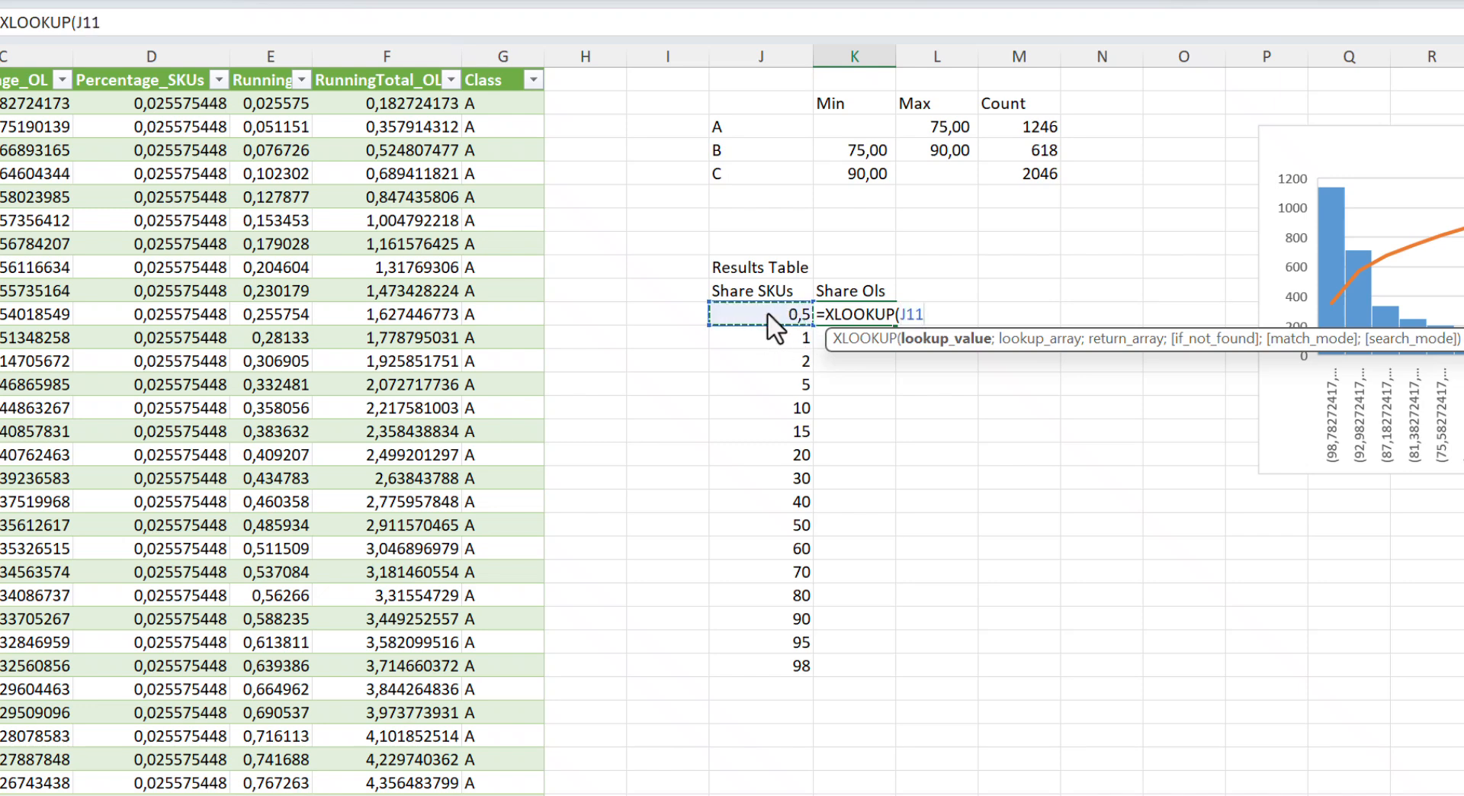
type(";")
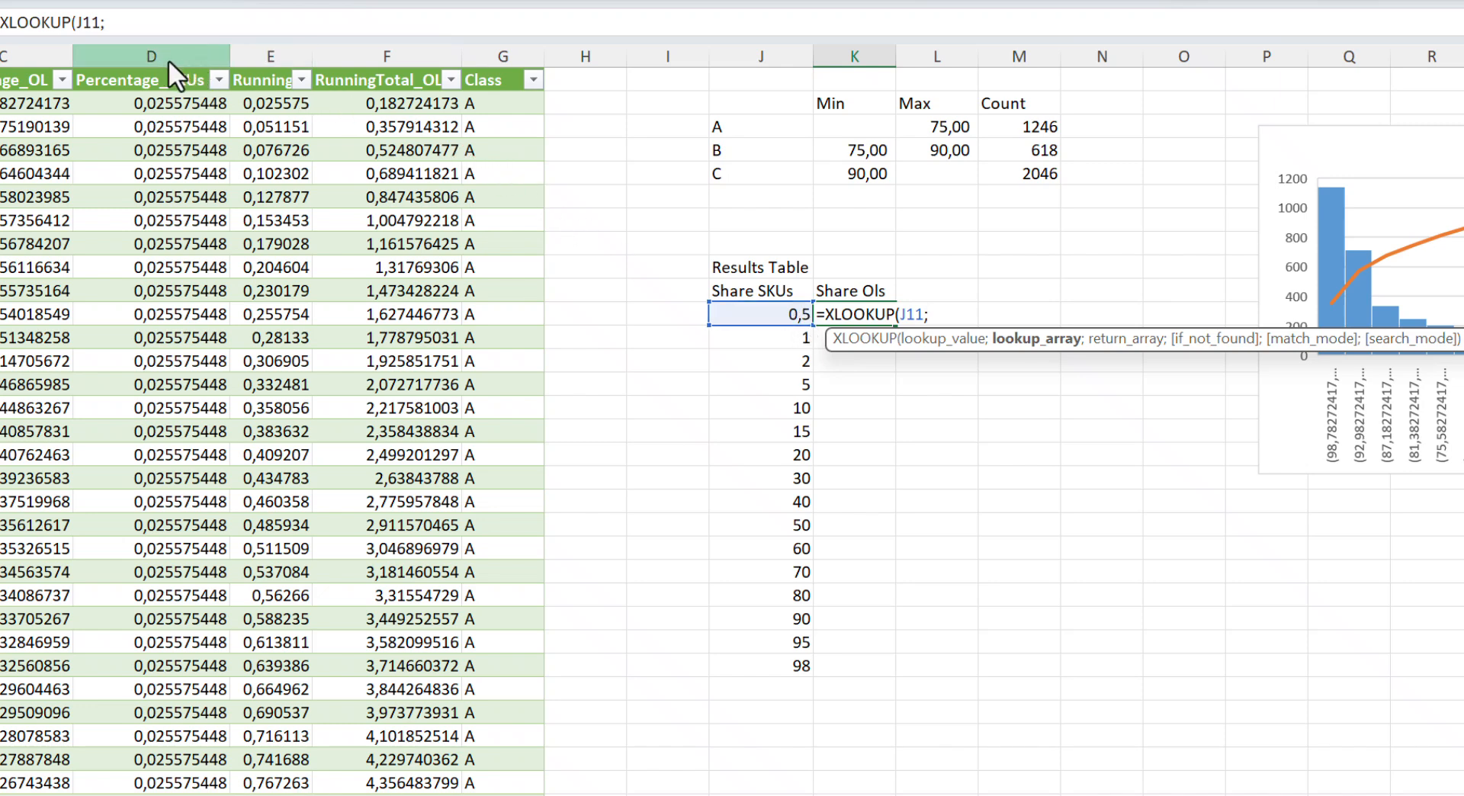
left_click(264, 61)
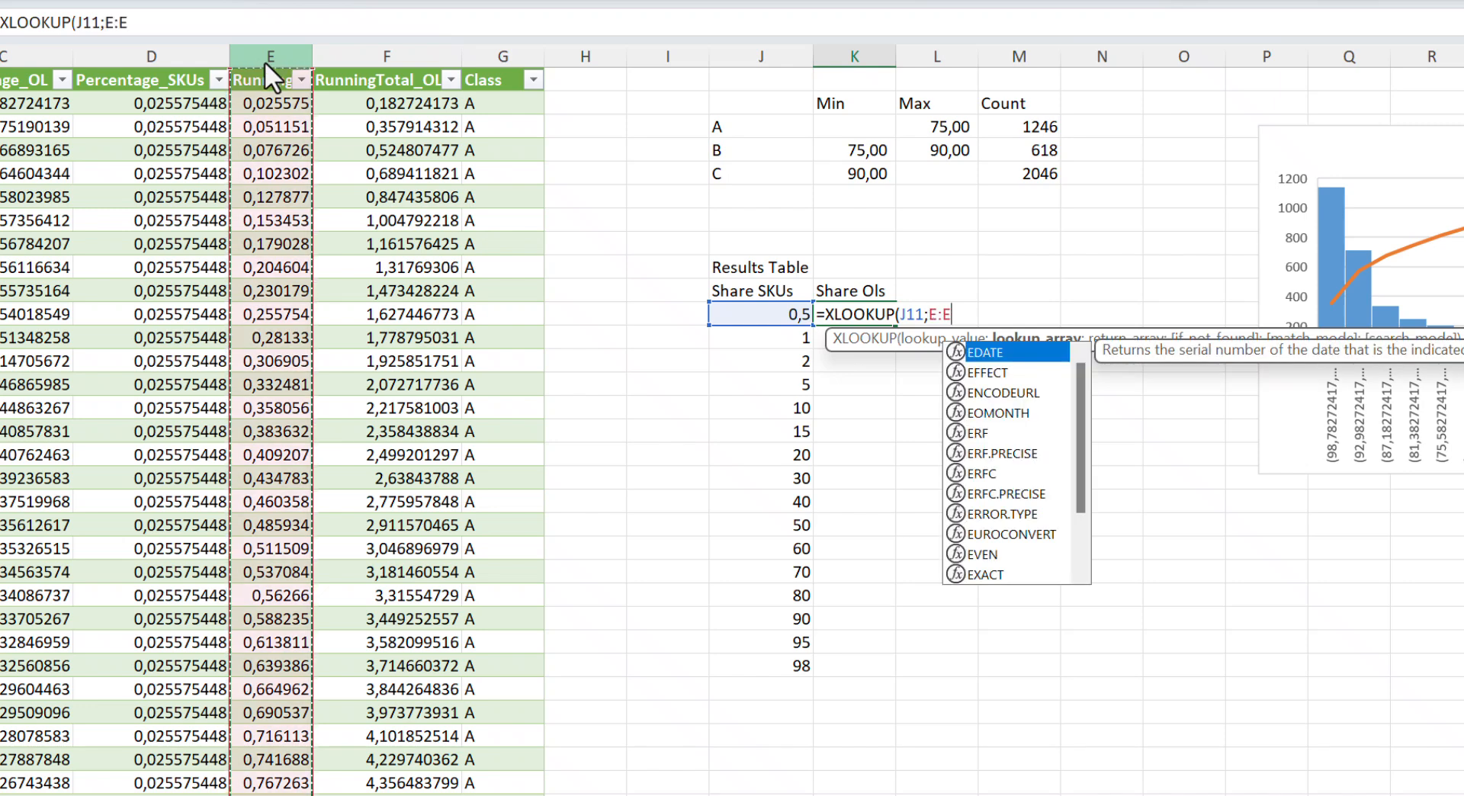
type(";")
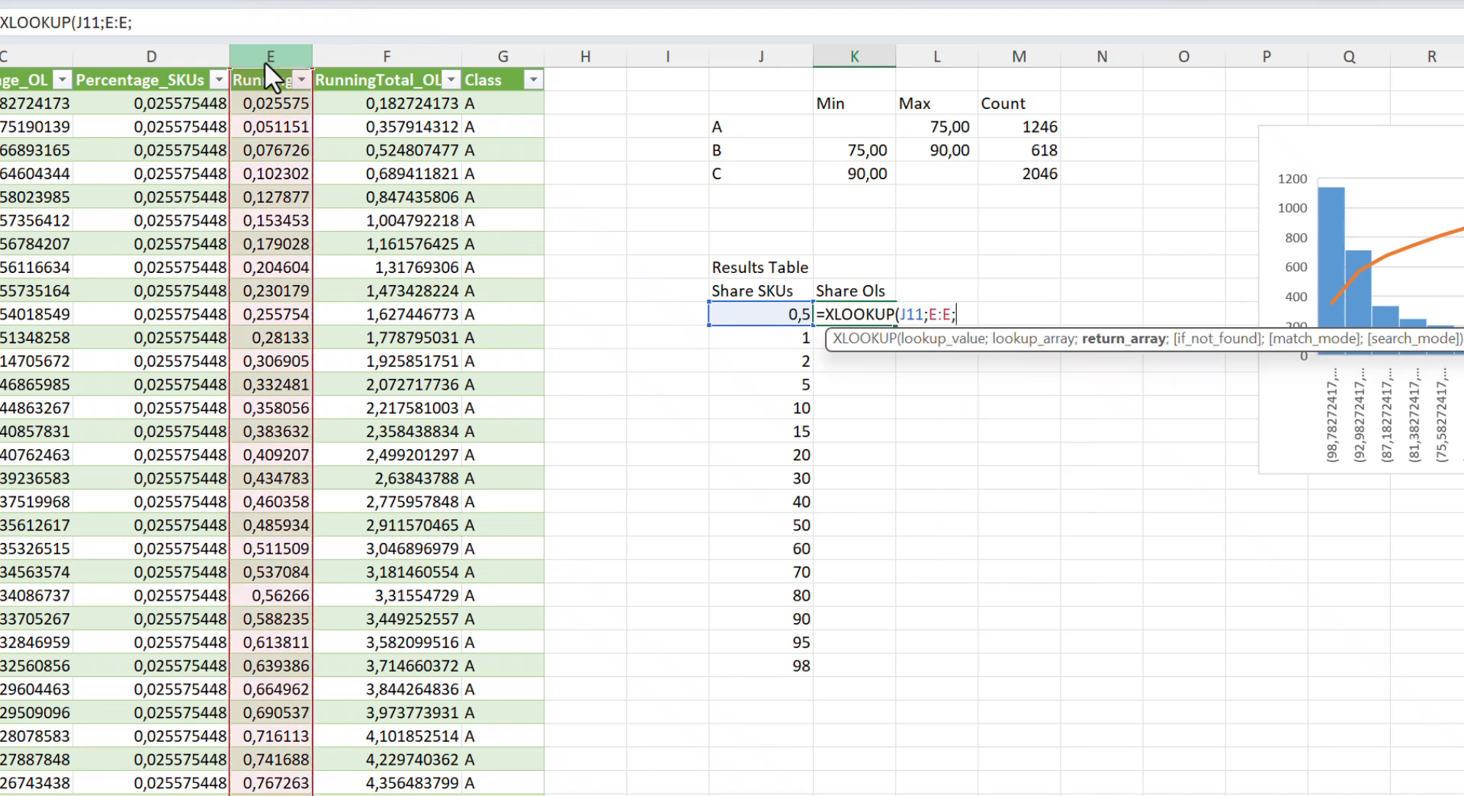
left_click(373, 61)
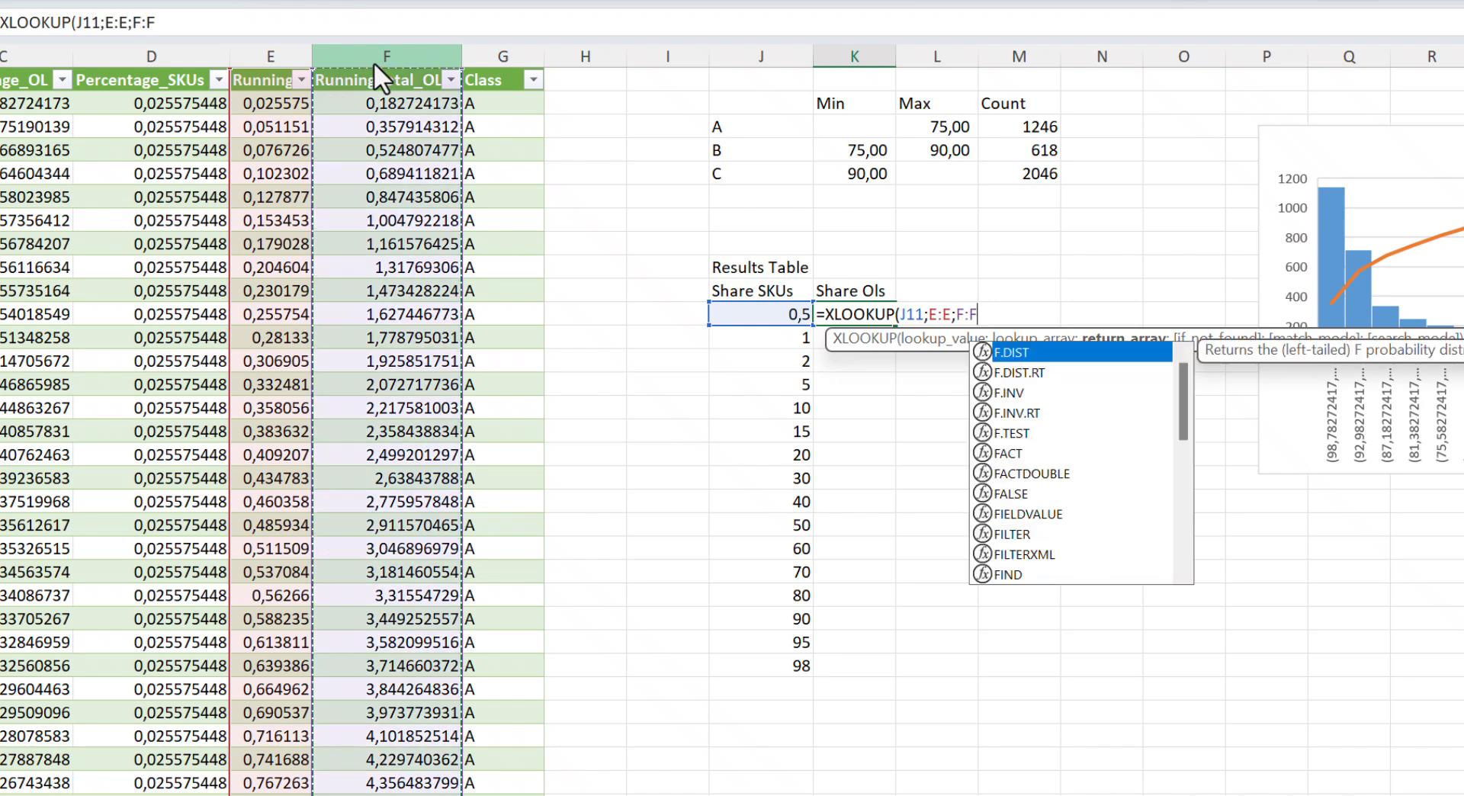
type(";")
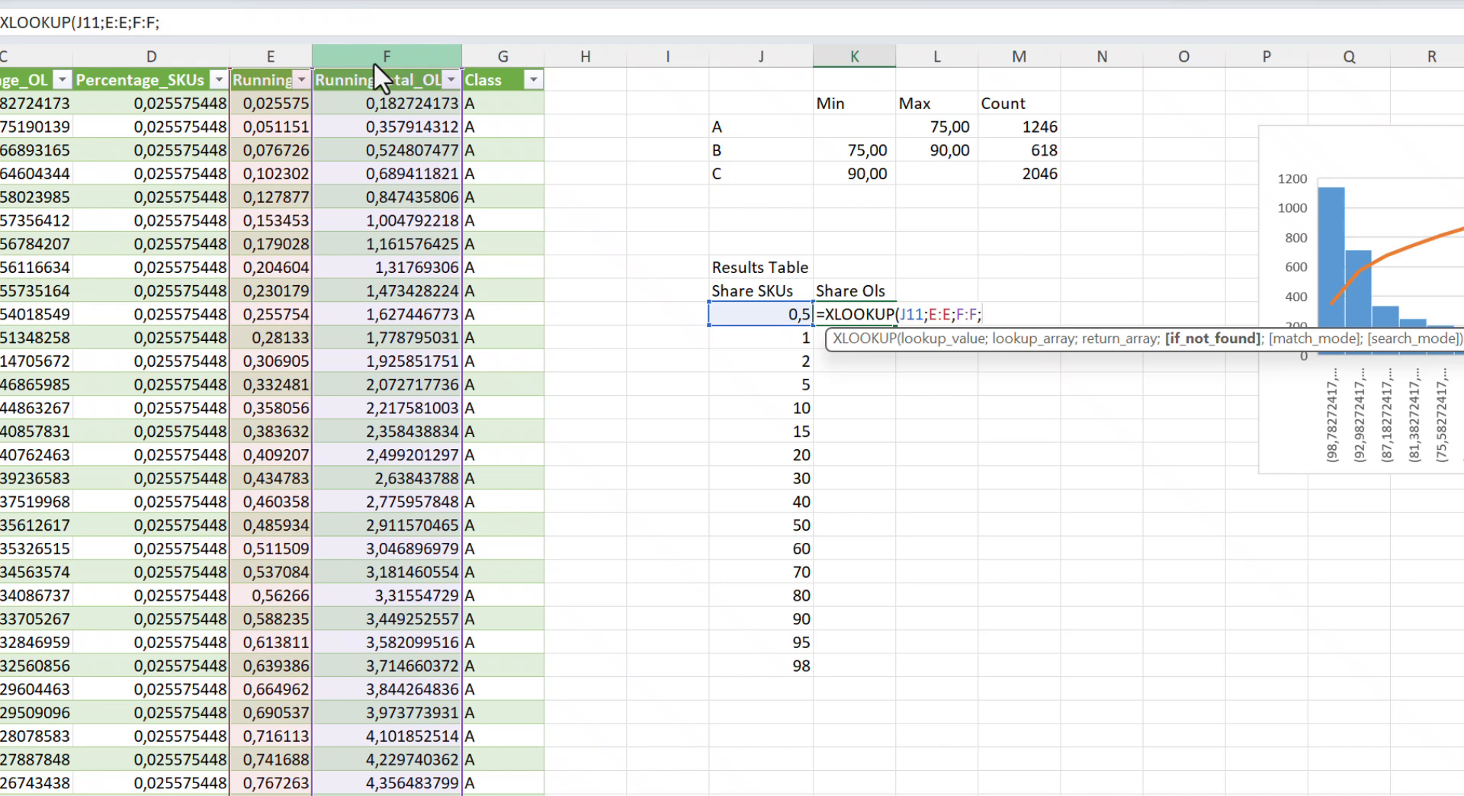
Complete the K11 XLOOKUP with an empty if-not-found argument, match mode 1 (exact or next larger) and search mode 1 (first-to-last).
type(";")
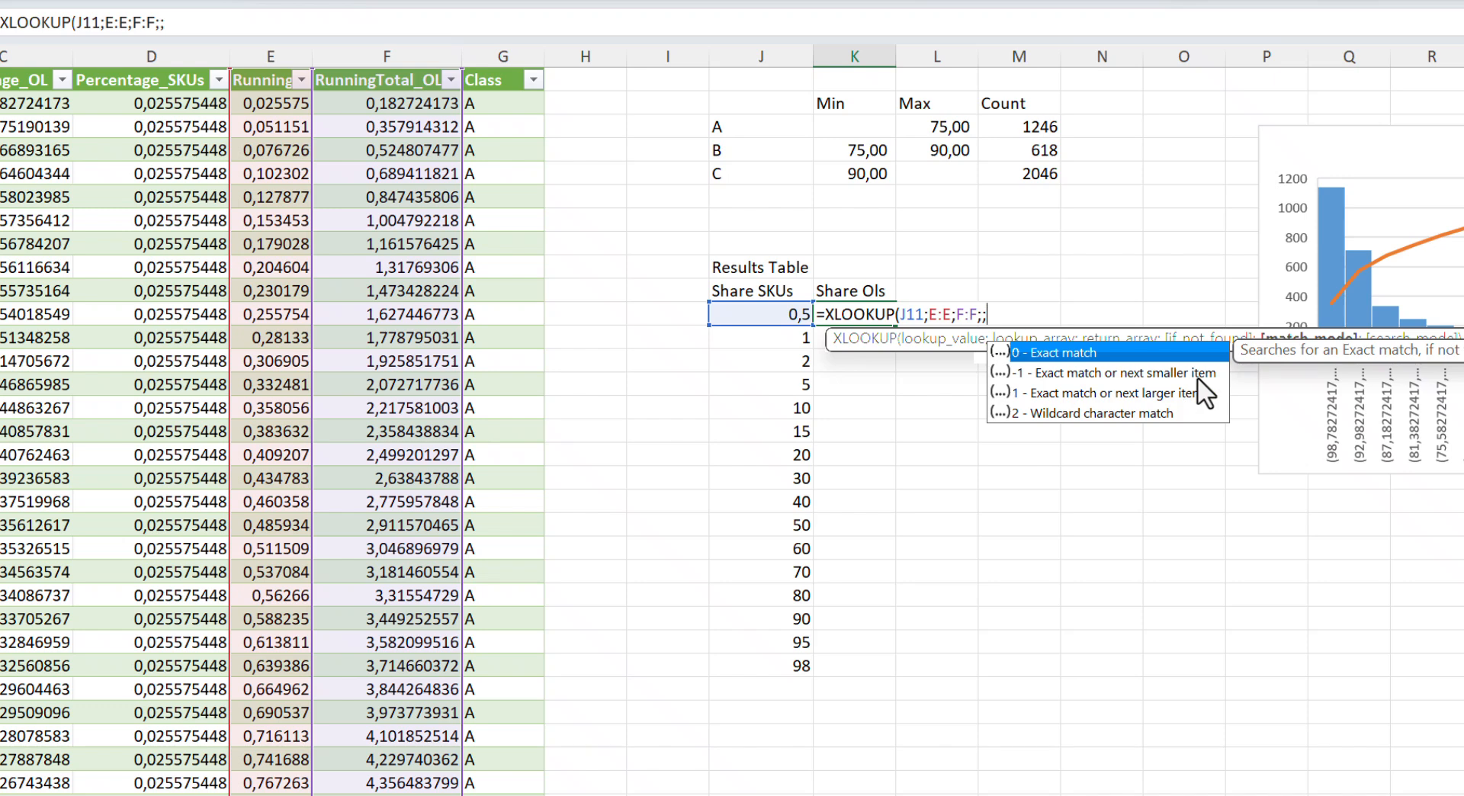
double_click(1150, 394)
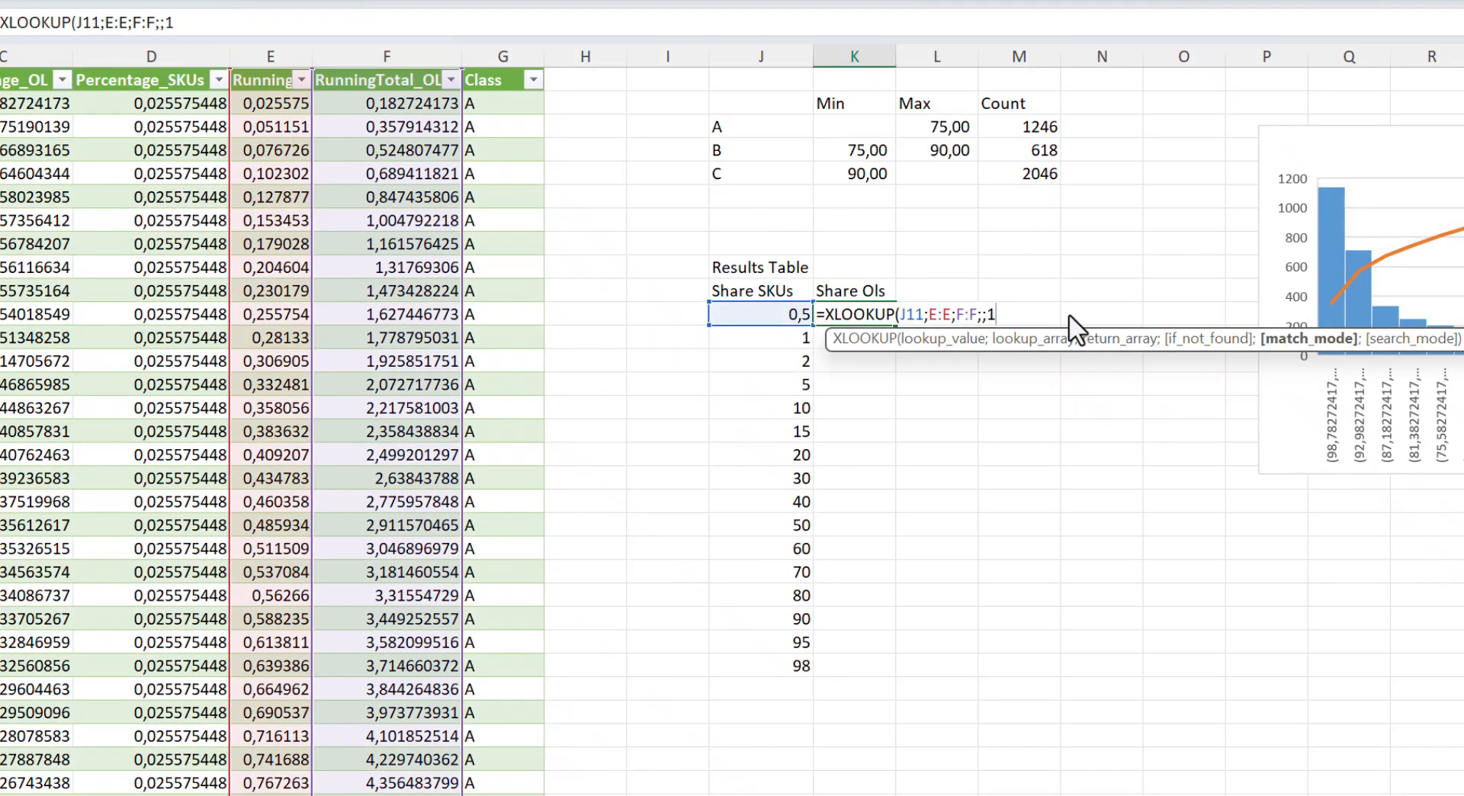
type(";")
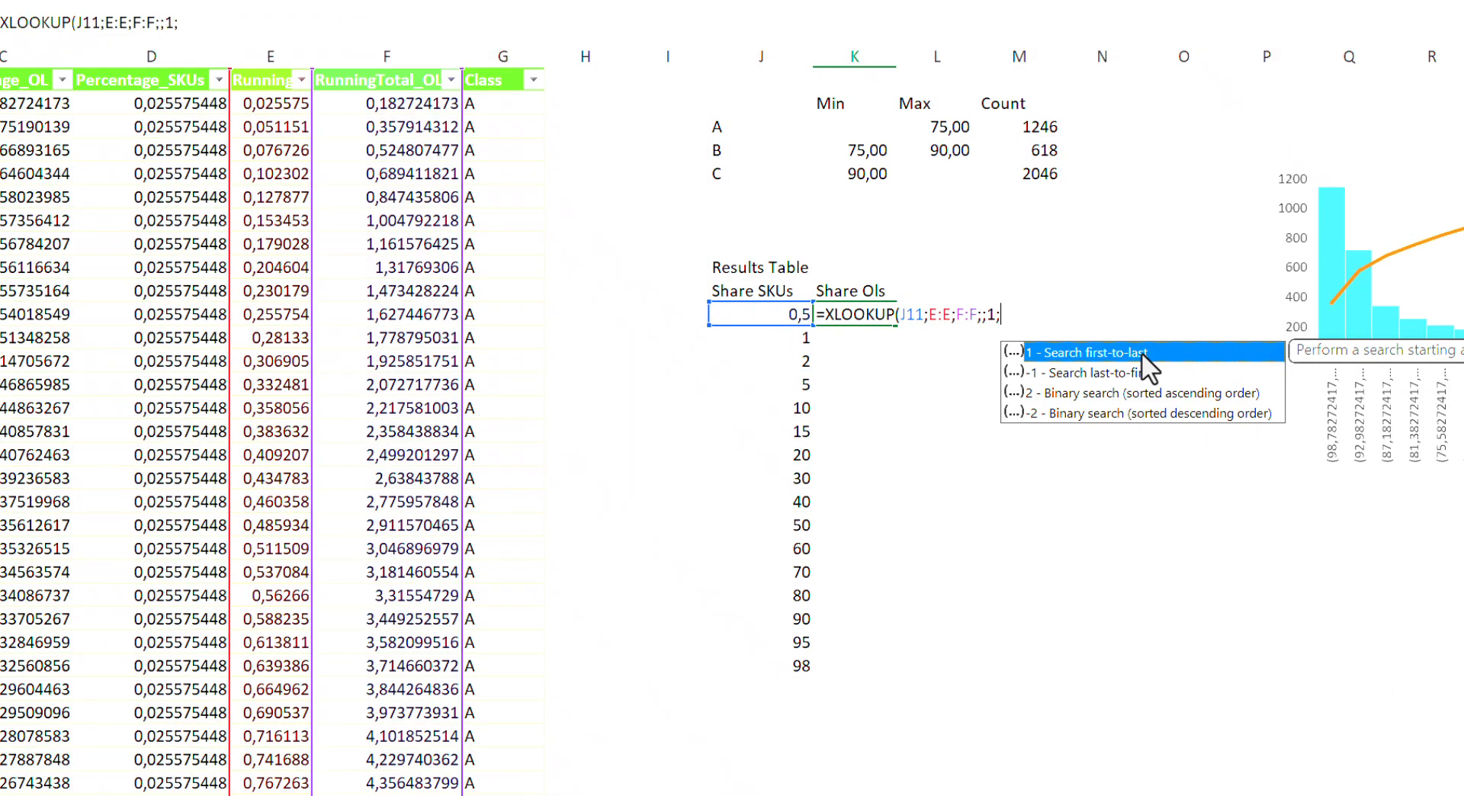
double_click(1141, 352)
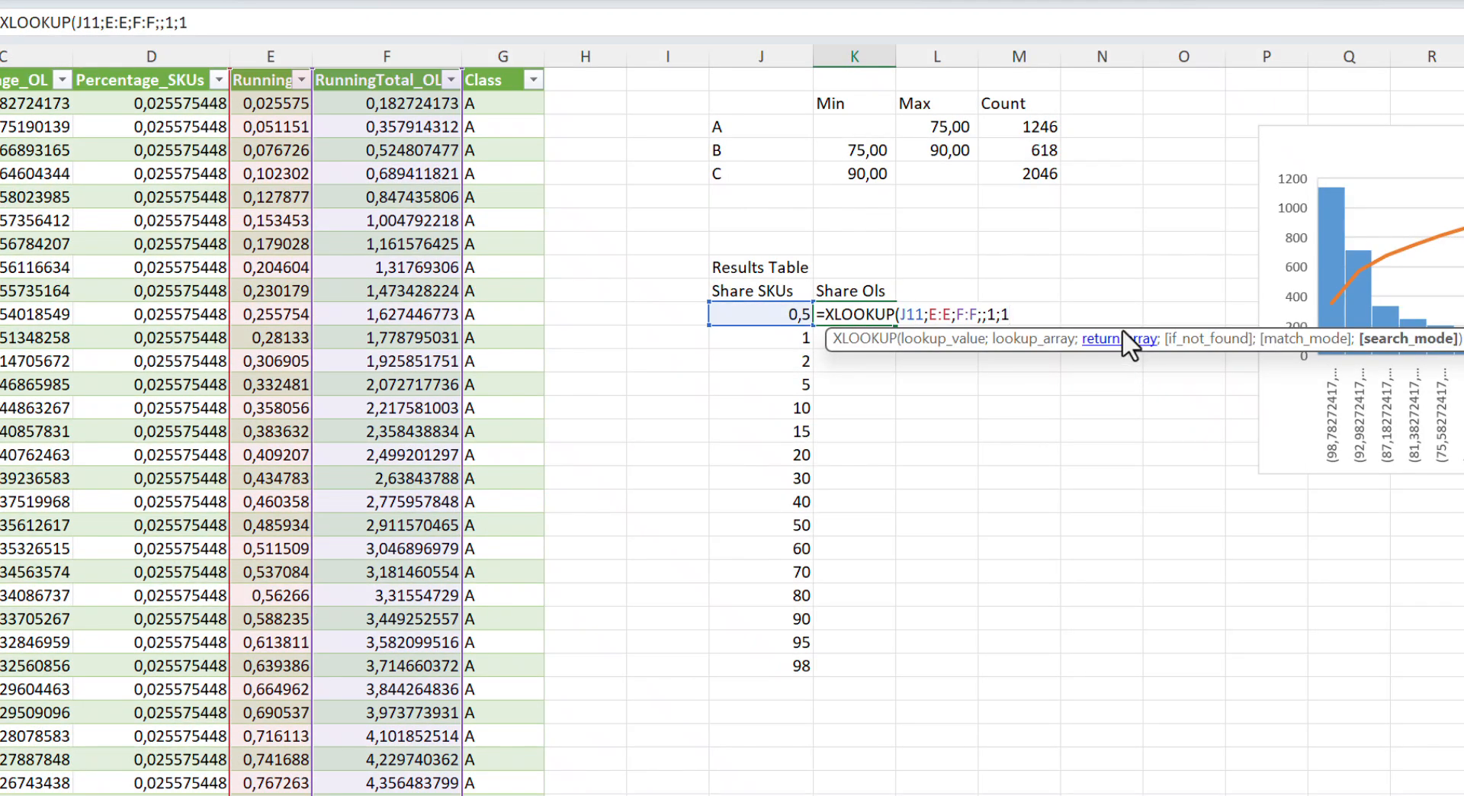
type(")")
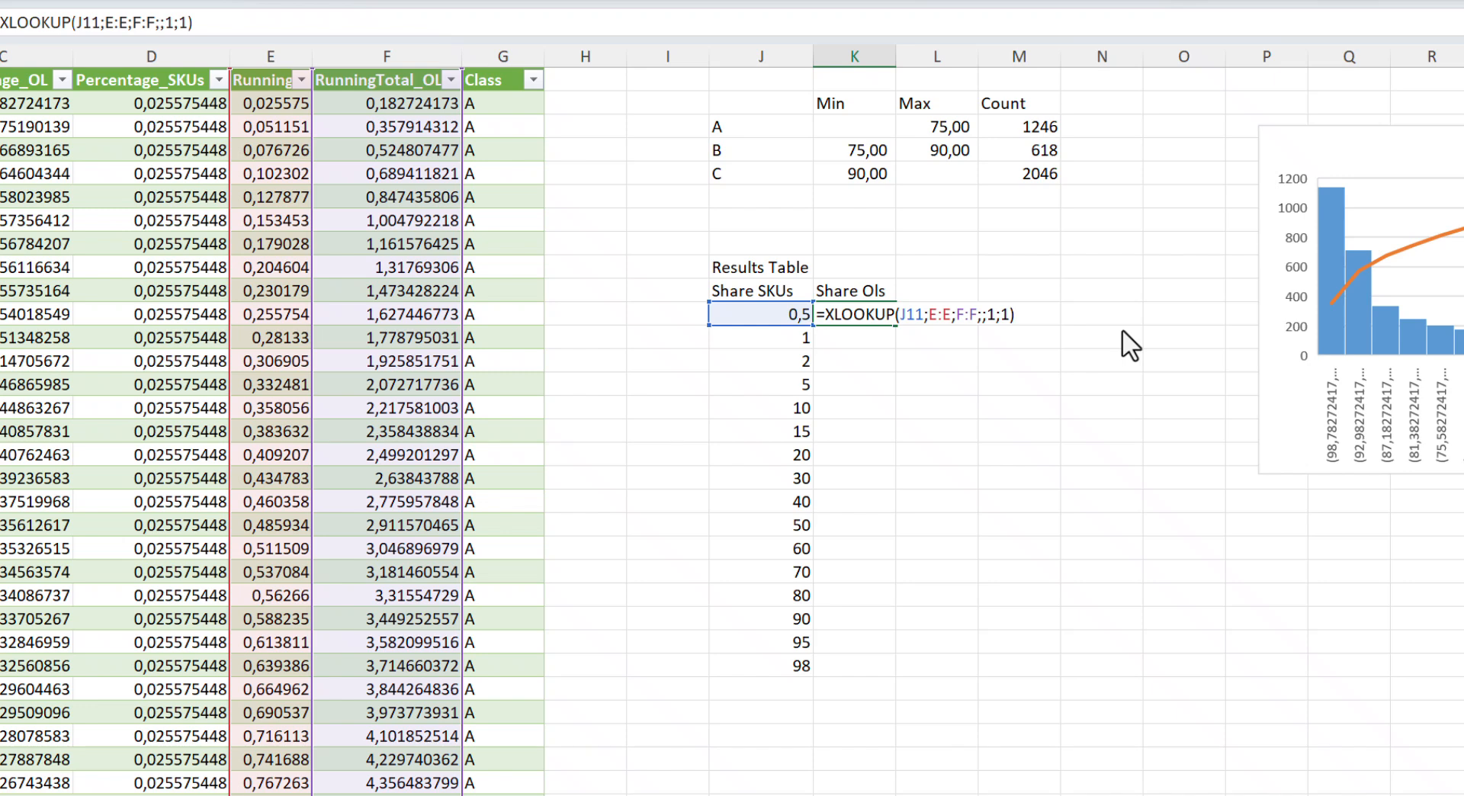
key("Return")
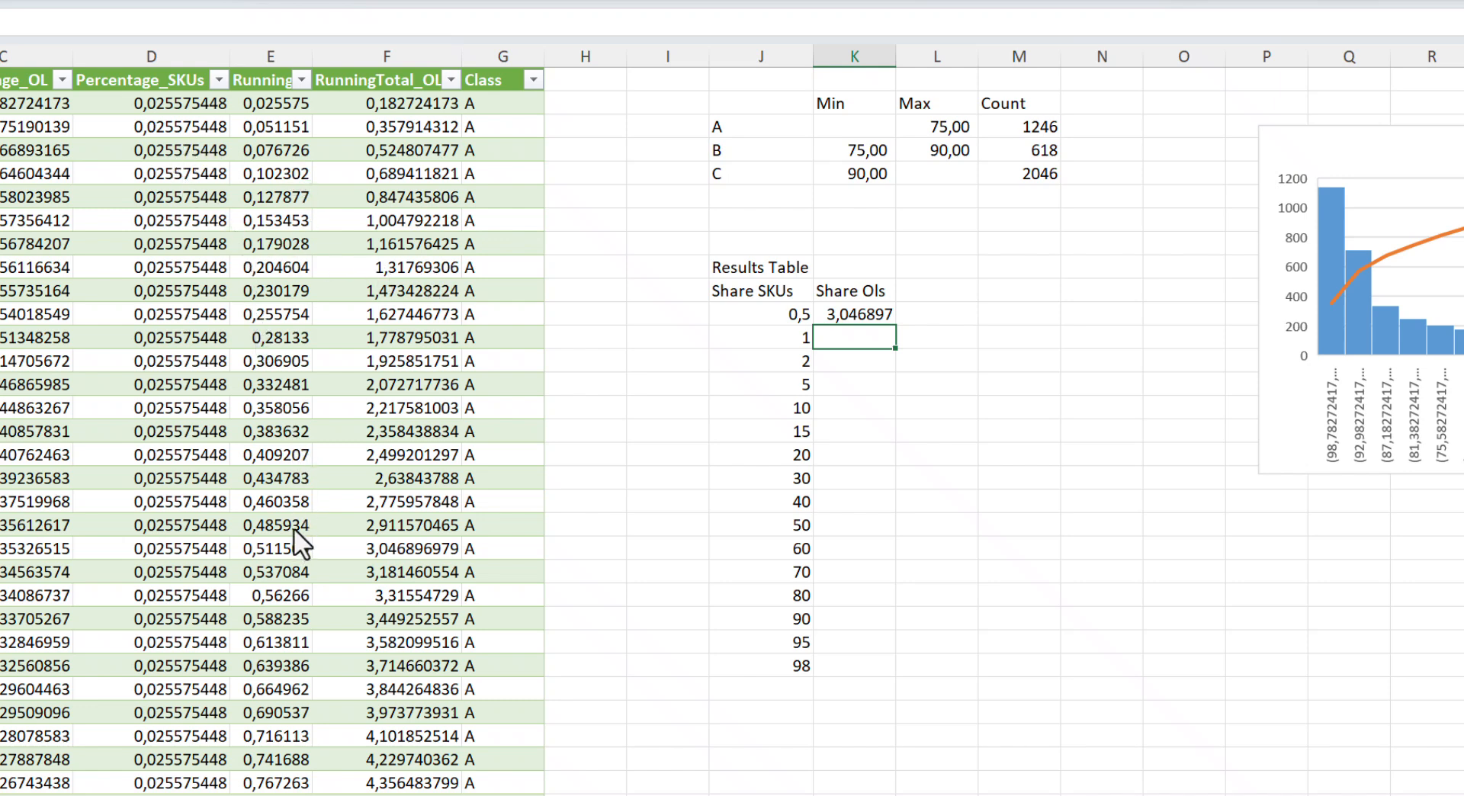
Compare the lookup result in K11 with the matching SKU and order-line running totals in the table.
left_click(278, 550)
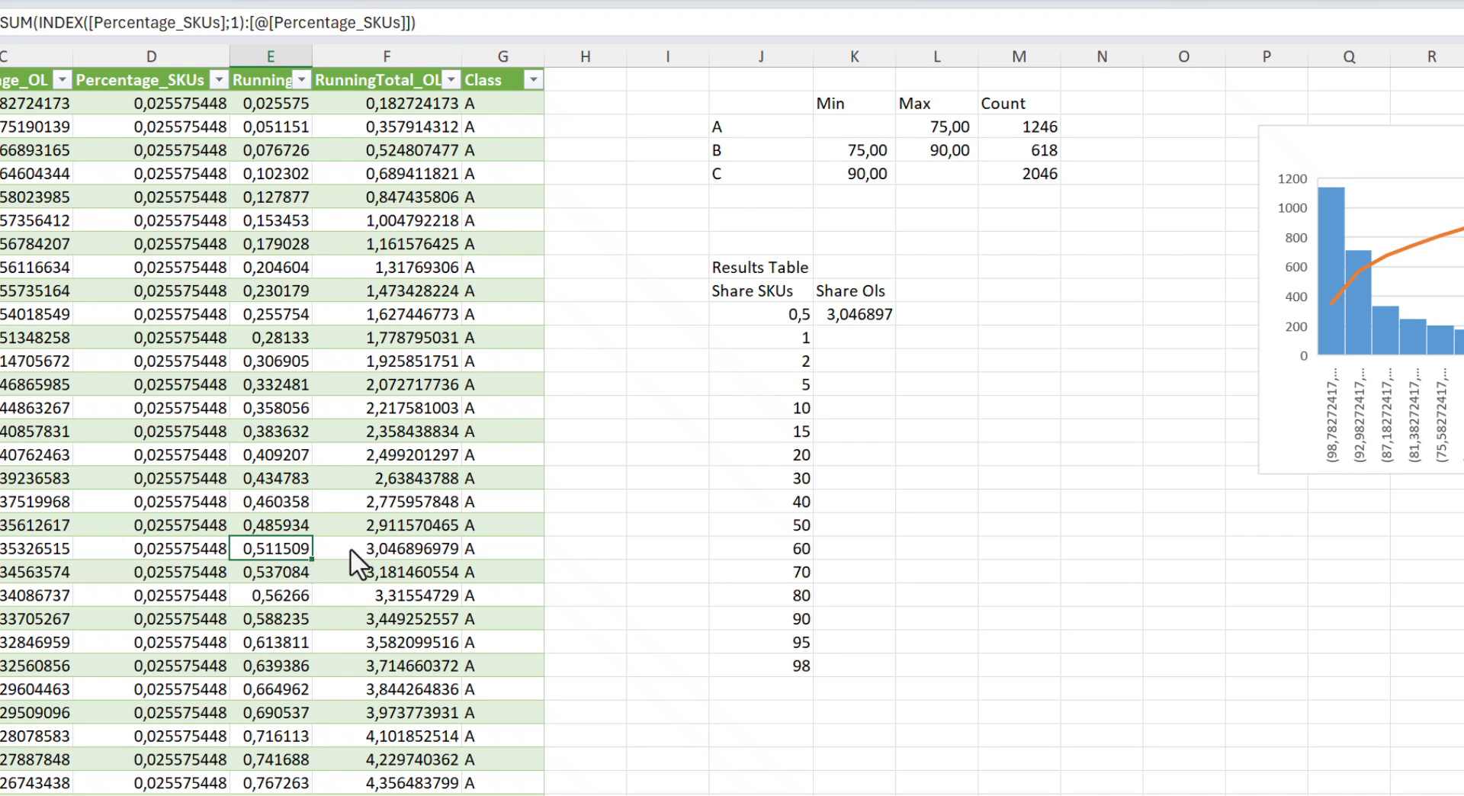
left_click(411, 547)
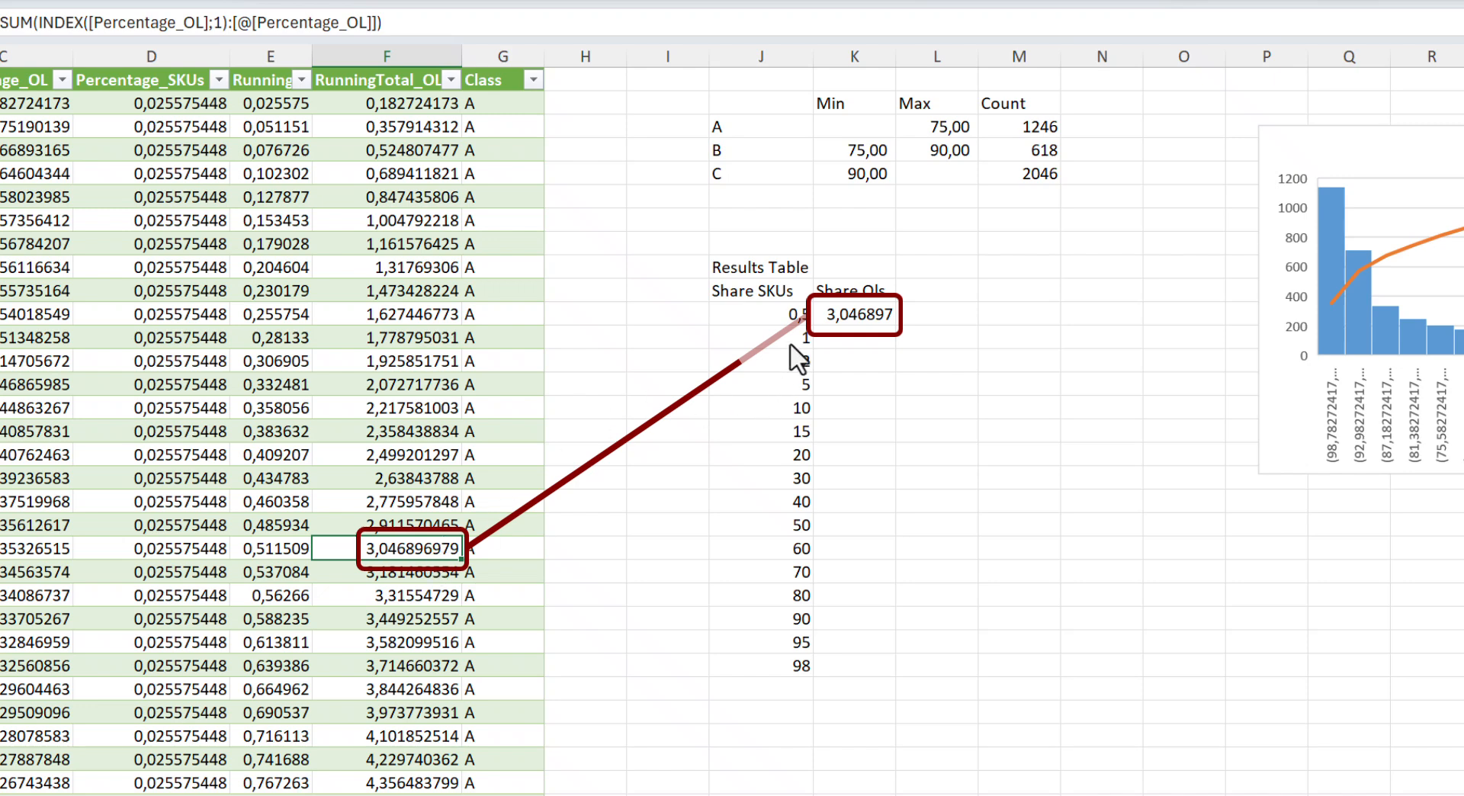
left_click(864, 314)
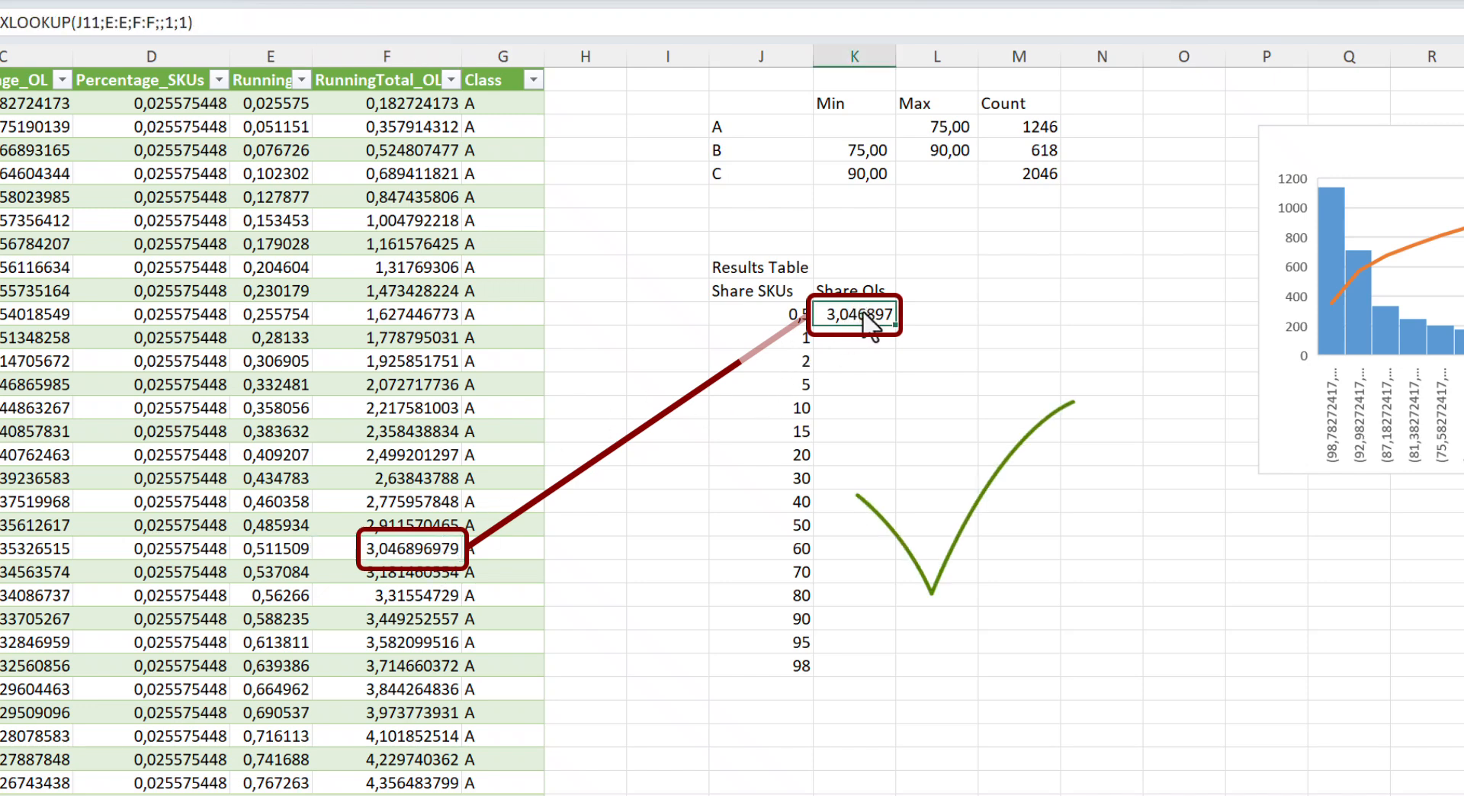
Fill the XLOOKUP formula from K11 down to K26 for all listed SKU shares.
left_click_drag(870, 317, 873, 476)
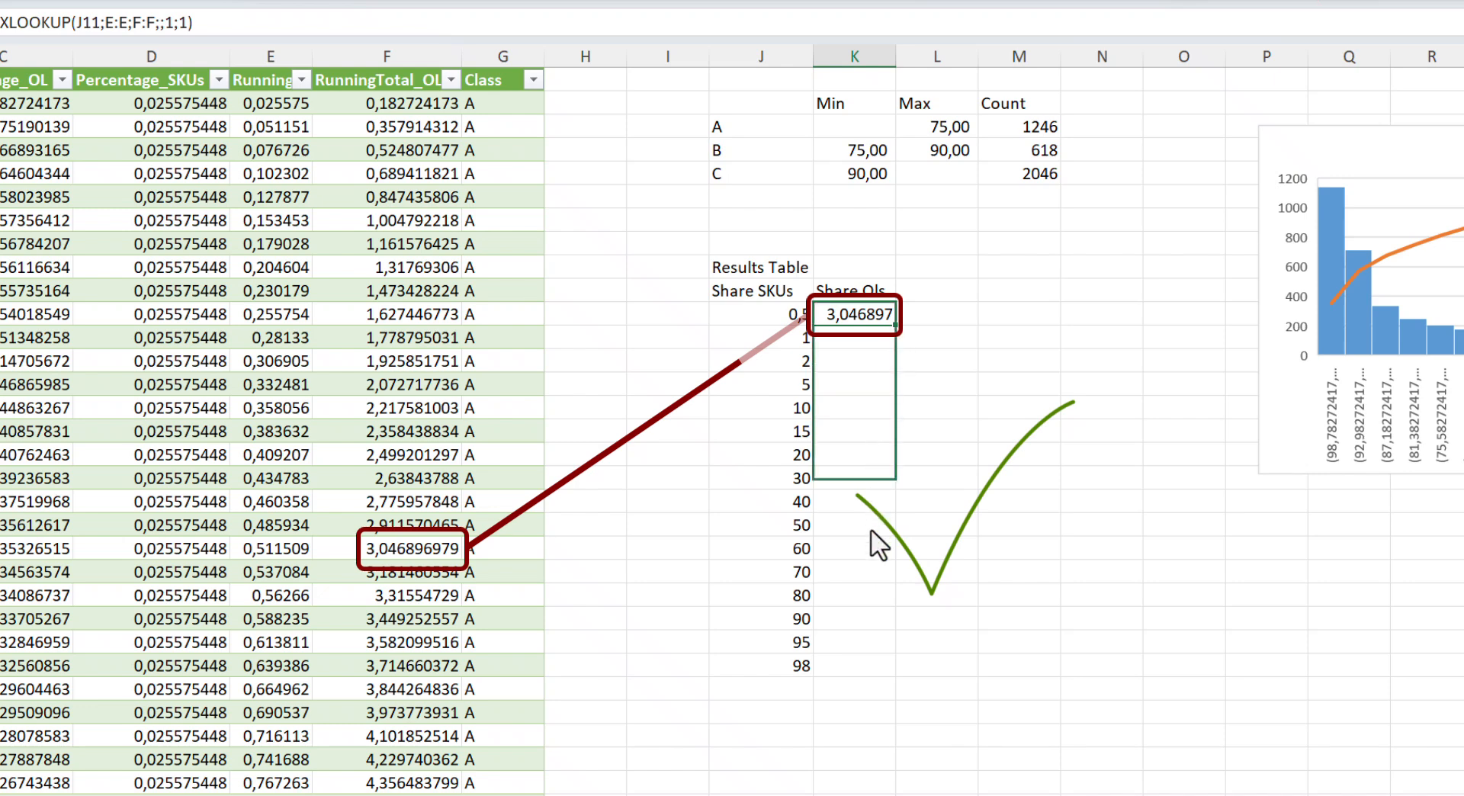
left_click_drag(872, 531, 844, 671)
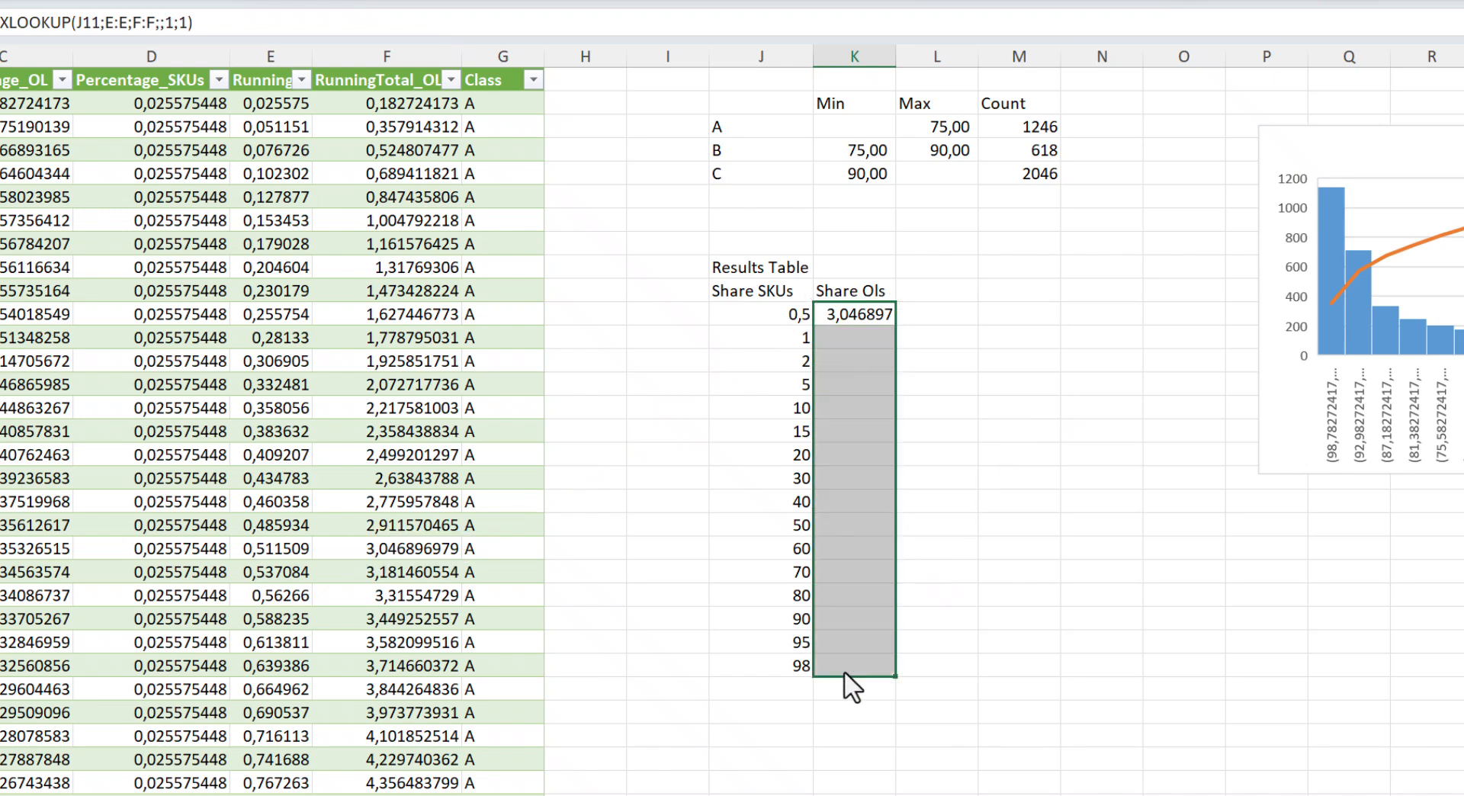
key("ctrl+d")
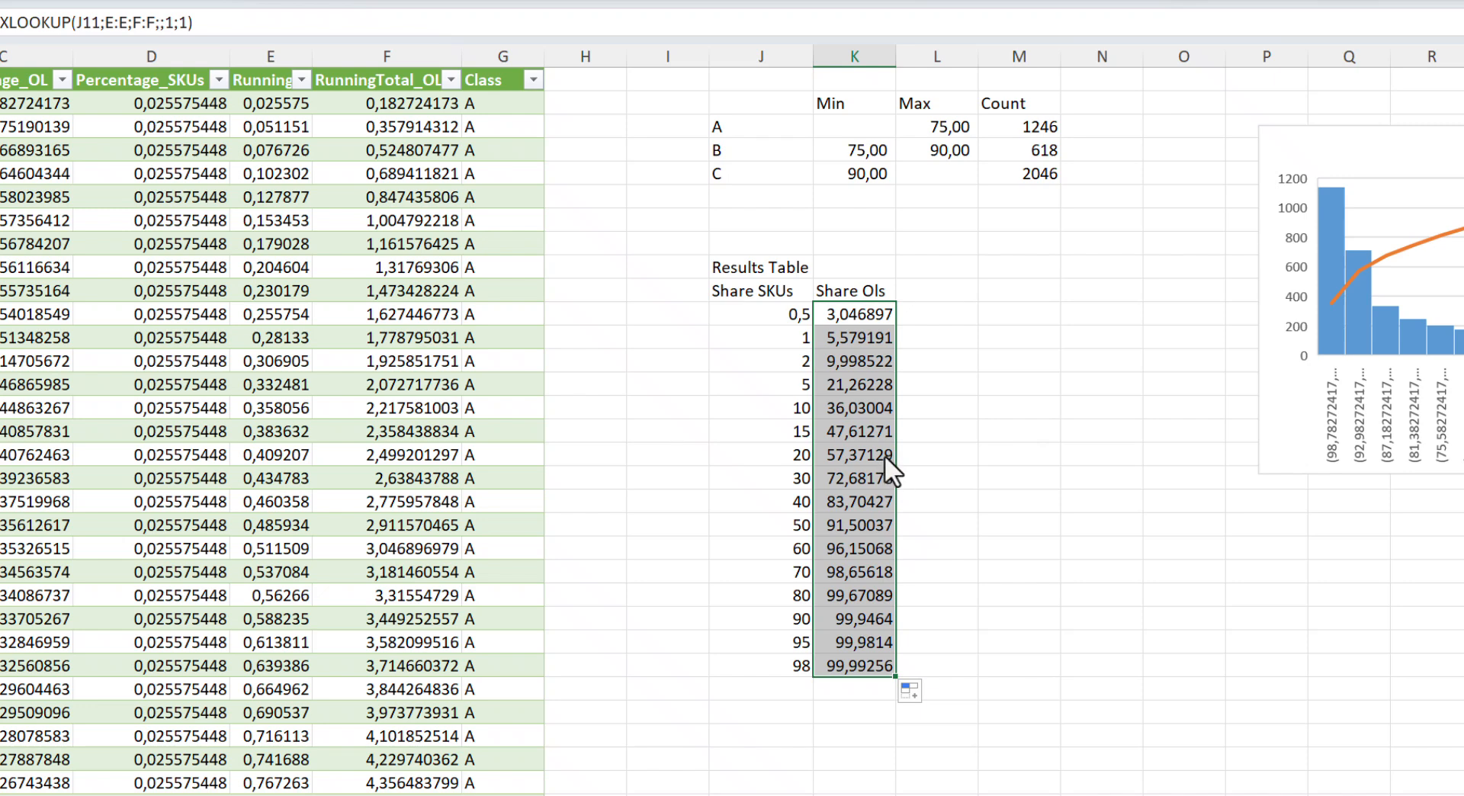
left_click(947, 416)
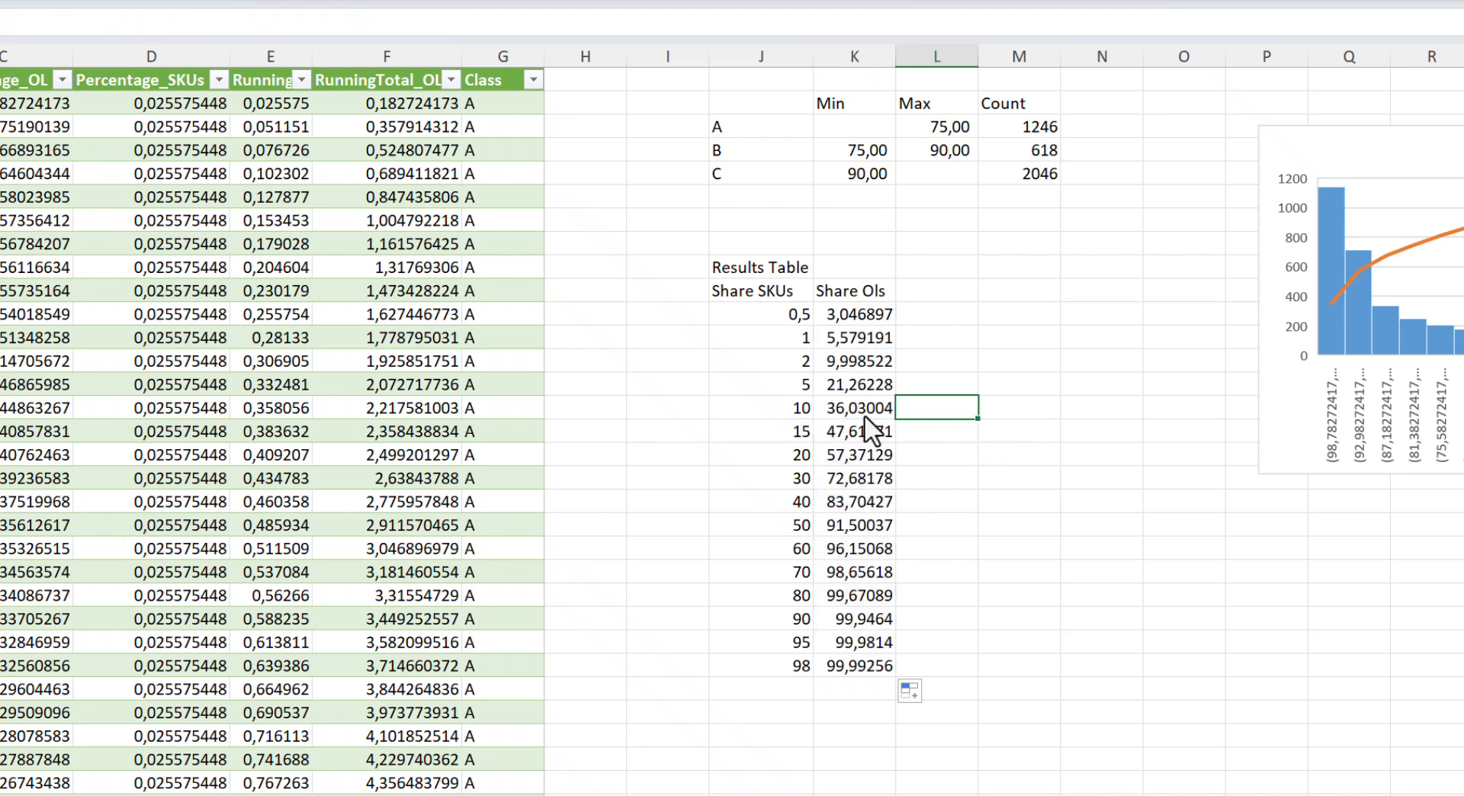
left_click(783, 473)
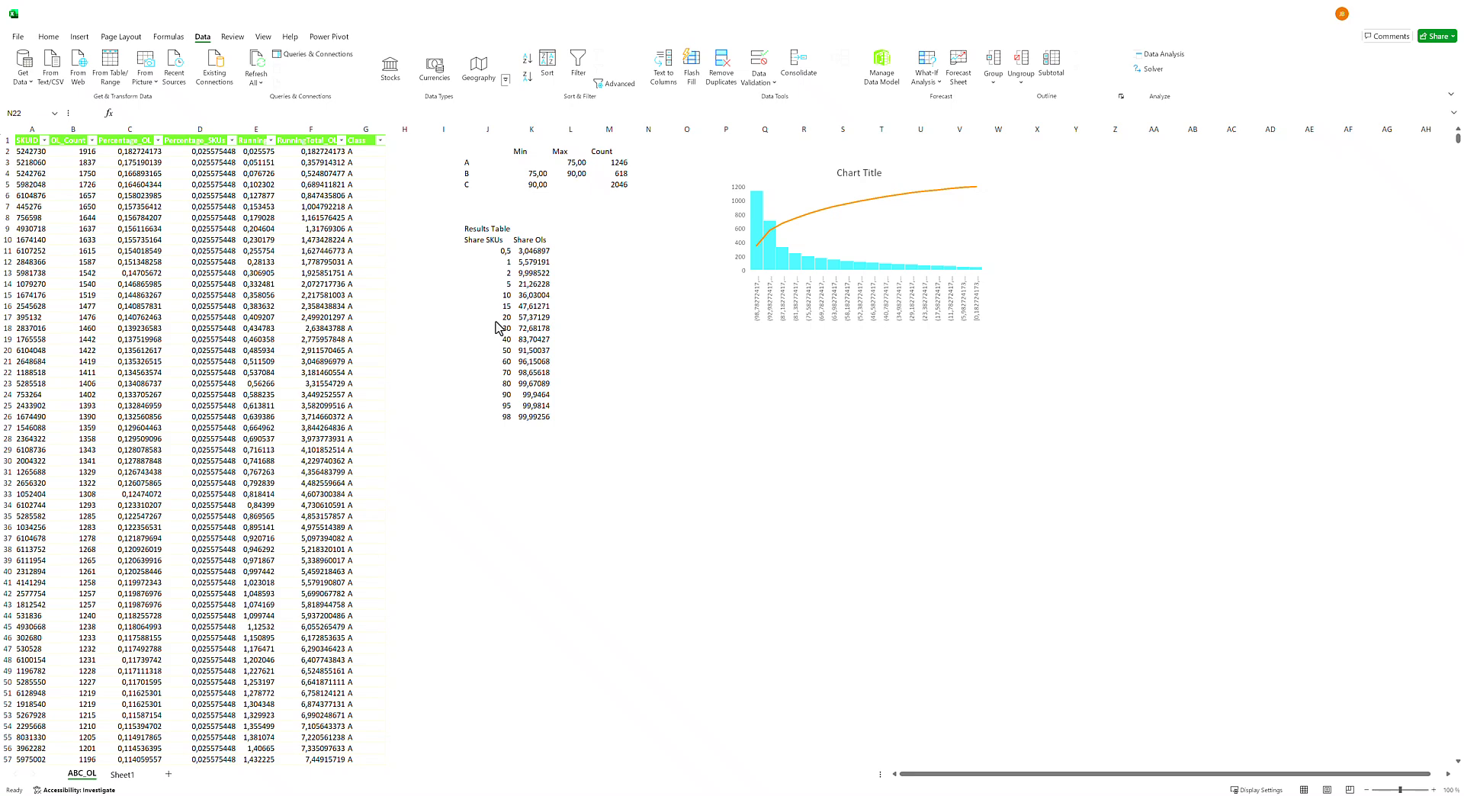
Open the ABC_OL query in the Power Query Editor and add an index column starting from 1.
left_click(324, 55)
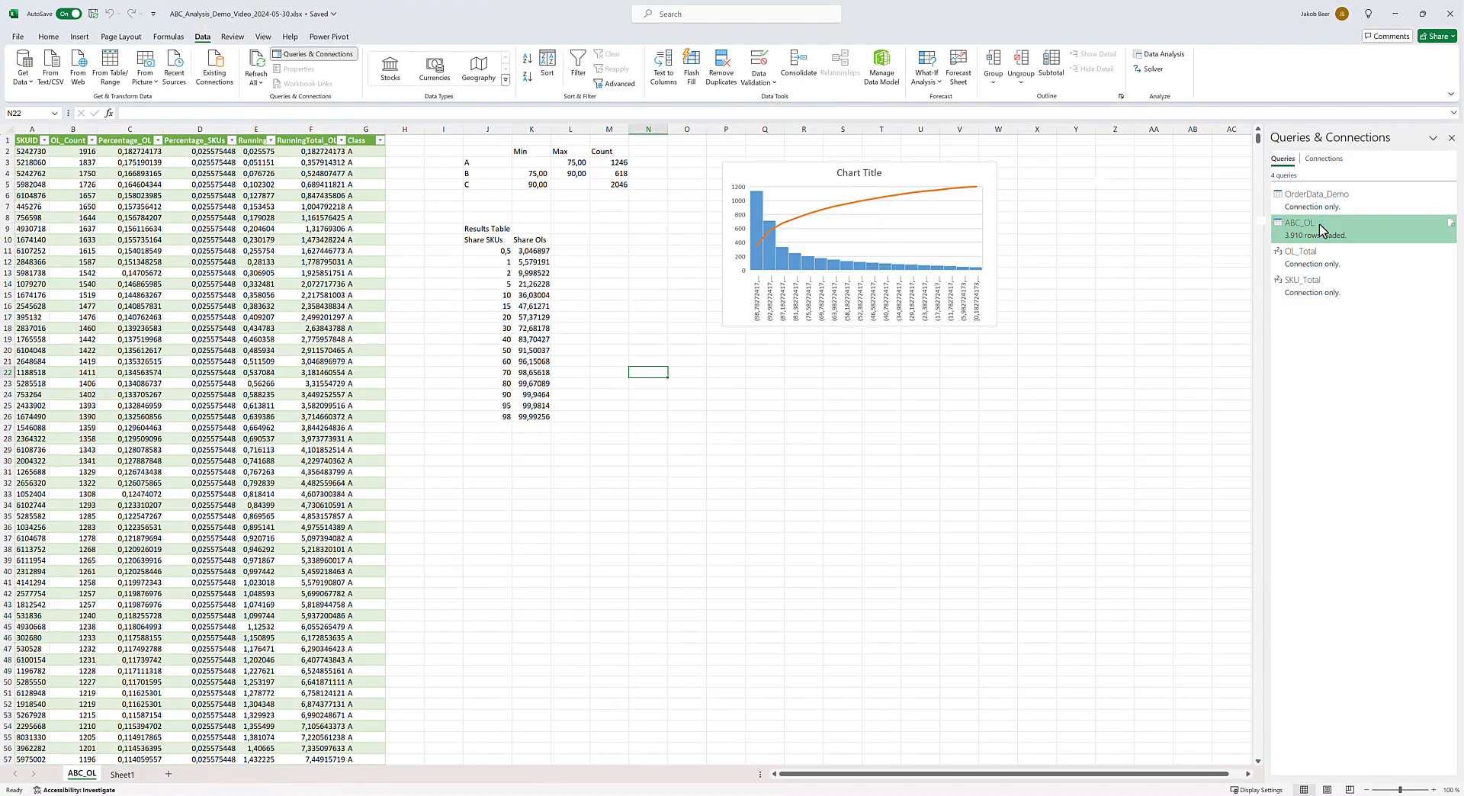
left_click(1342, 233)
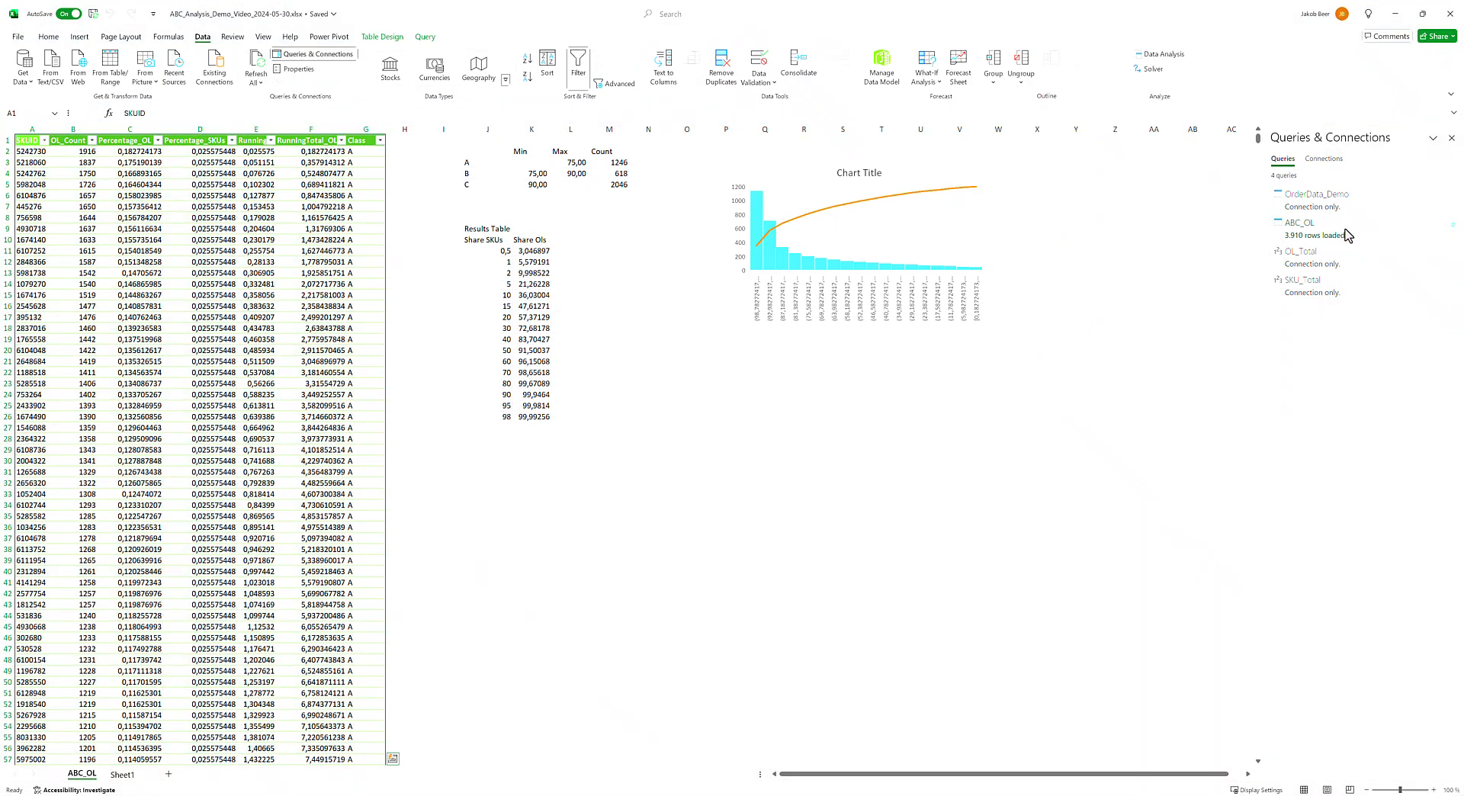
double_click(1346, 235)
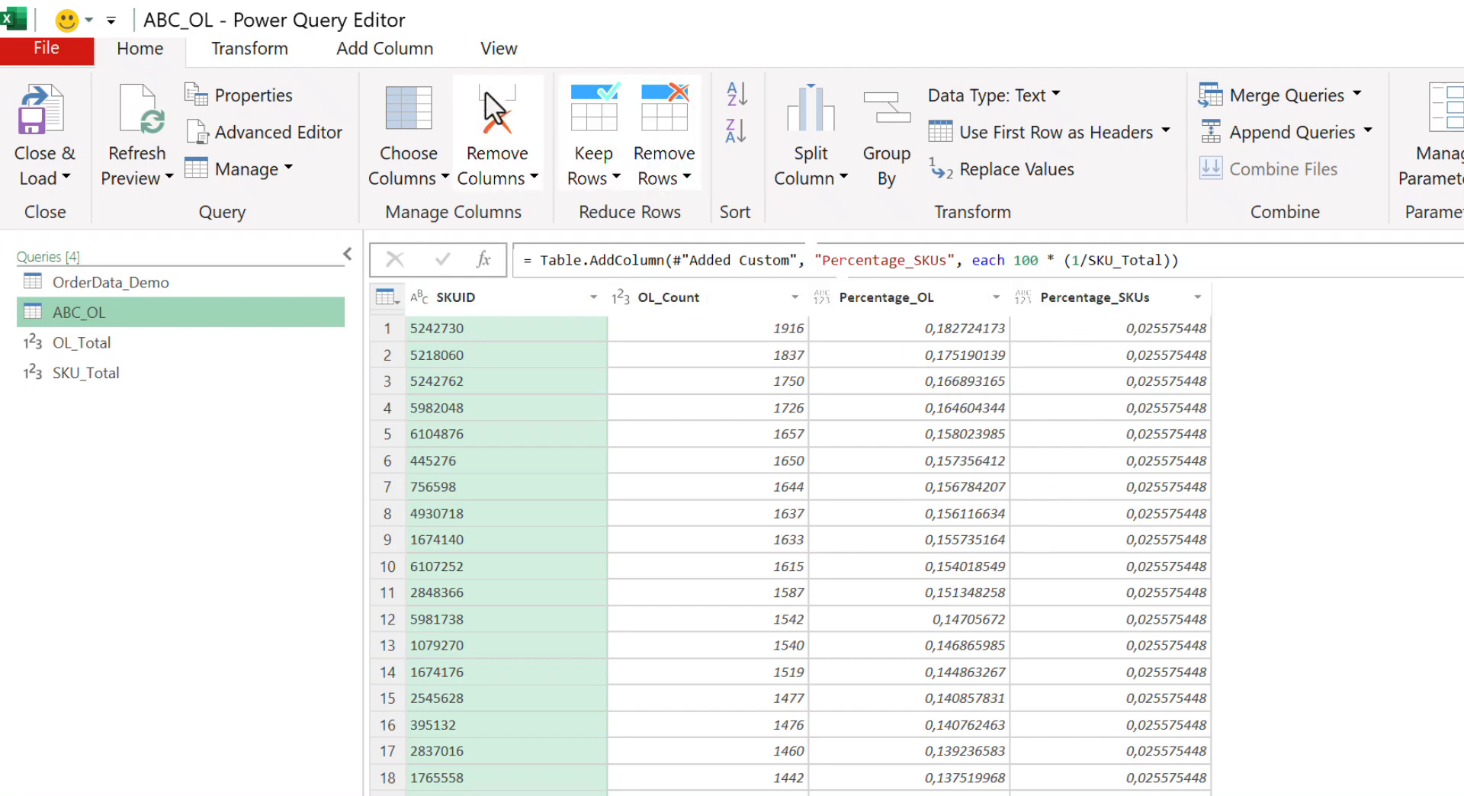
left_click(415, 57)
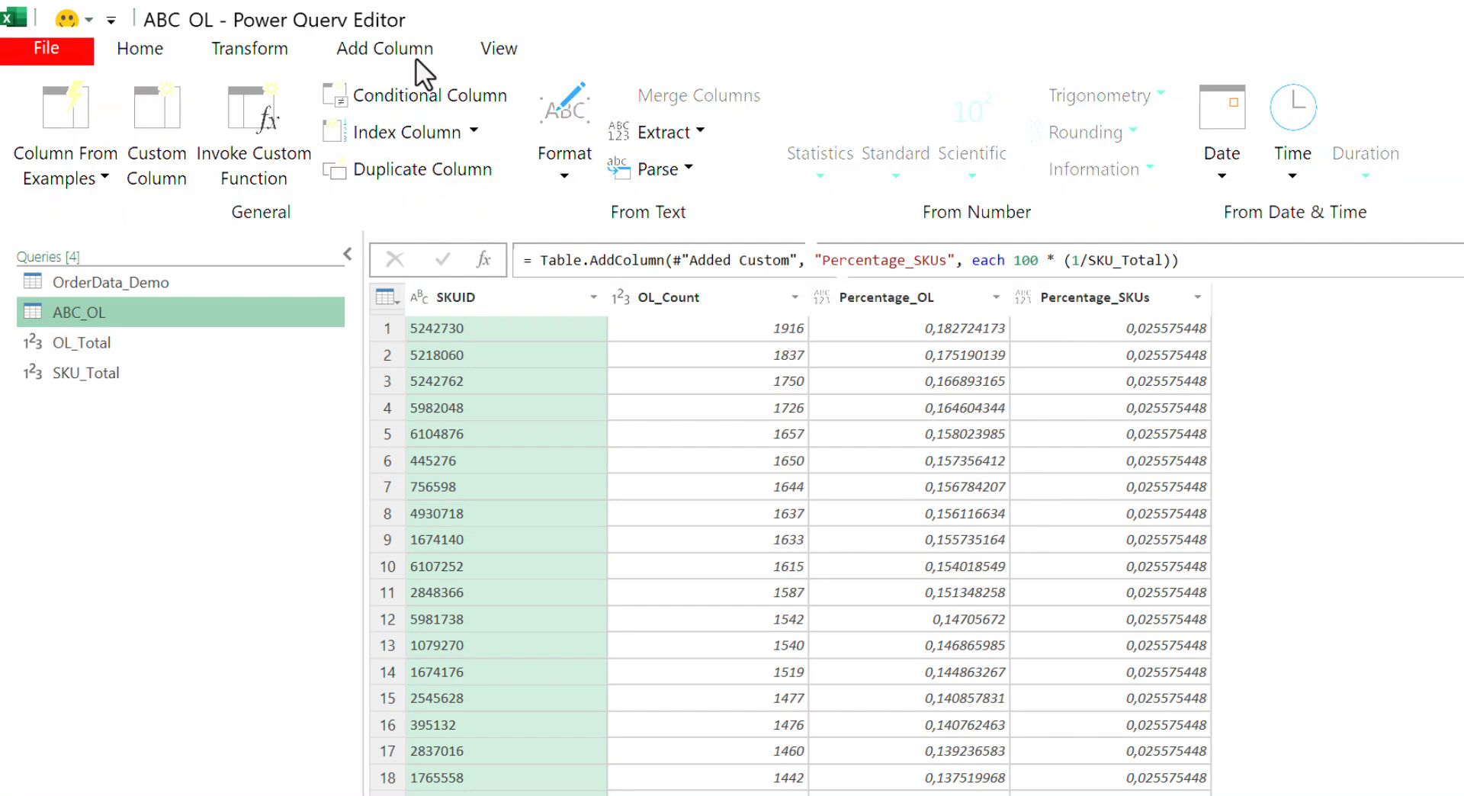
left_click(474, 131)
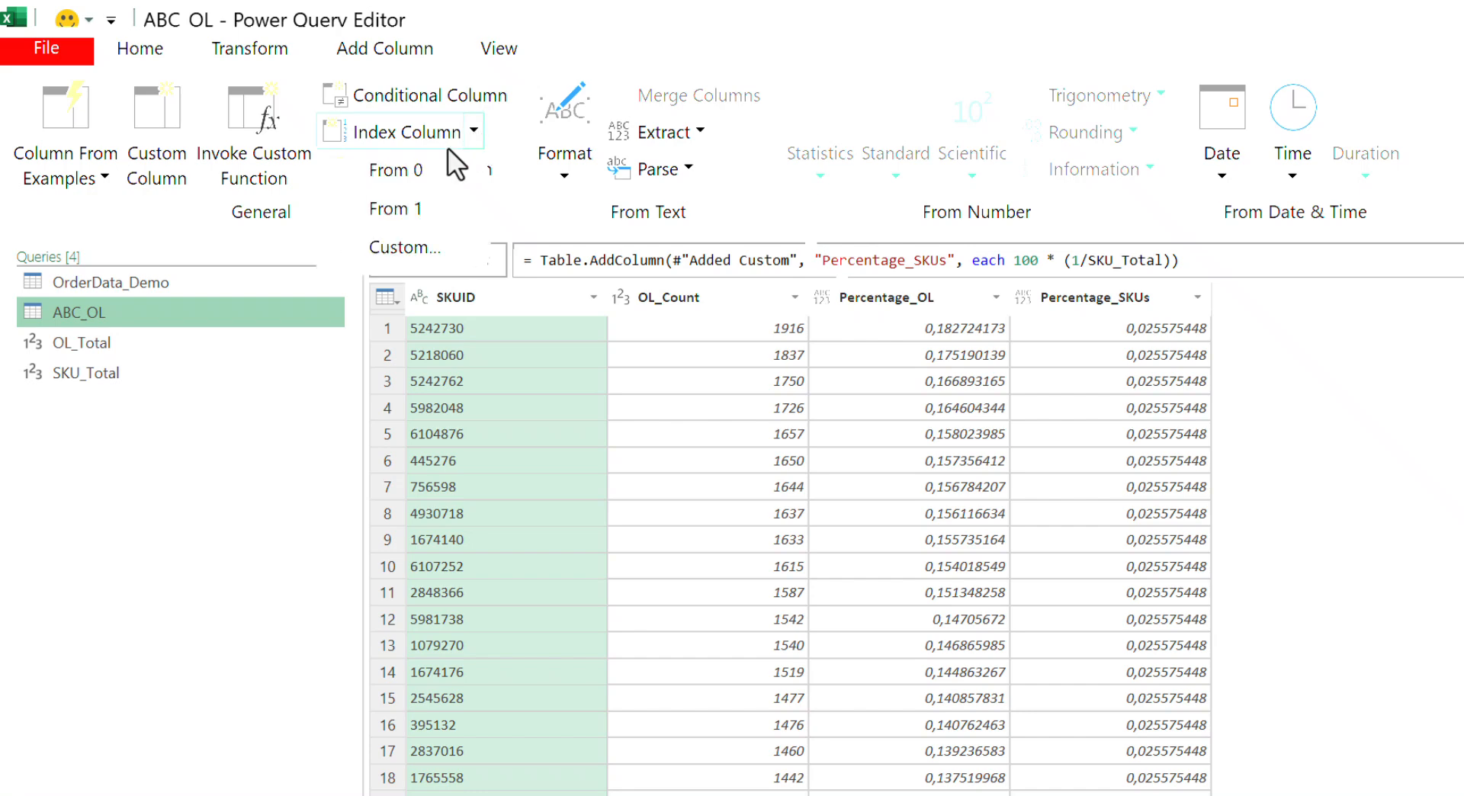
left_click(415, 208)
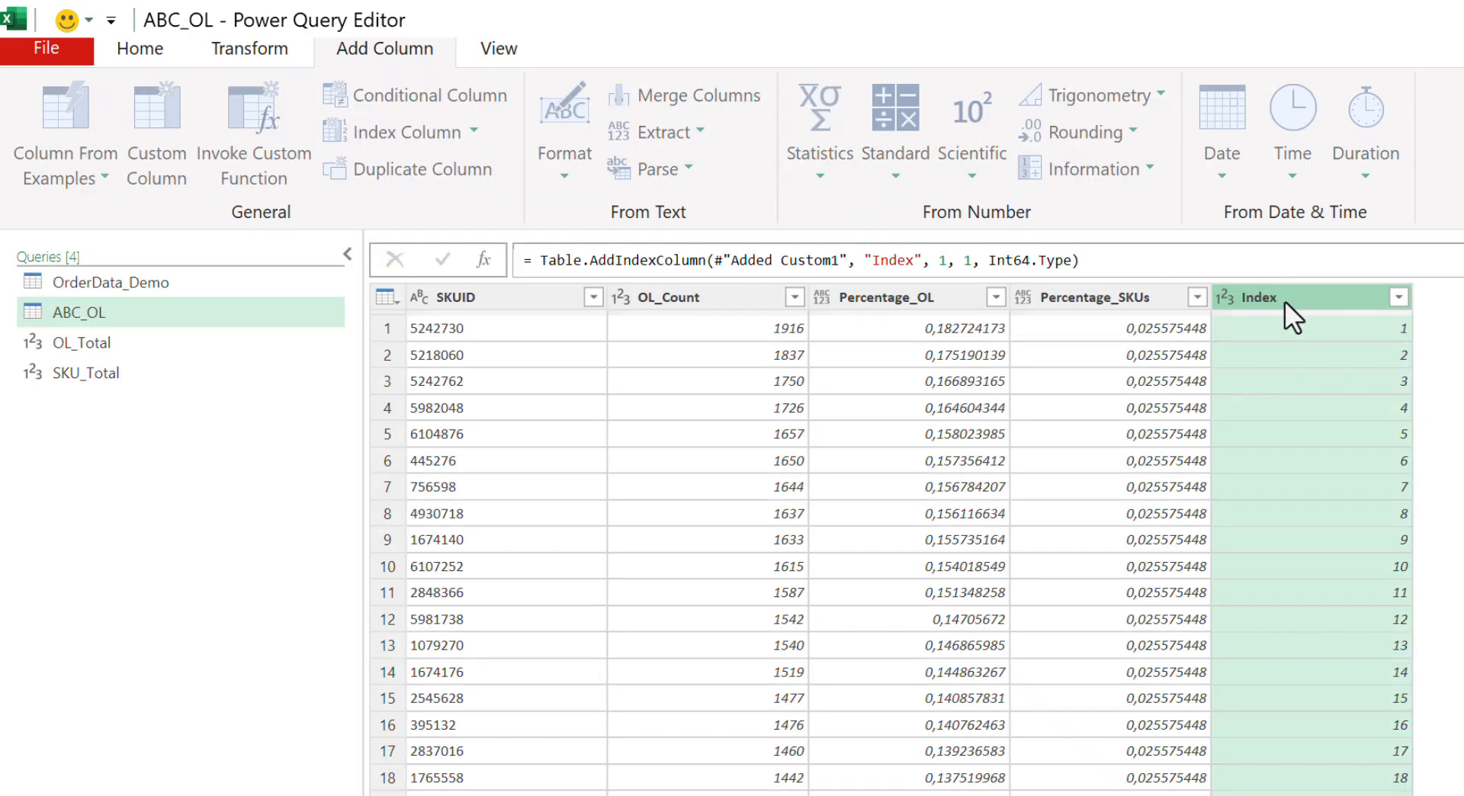
Rename the Index column to SKU_Count and move it between SKUID and OL_Count.
double_click(1284, 297)
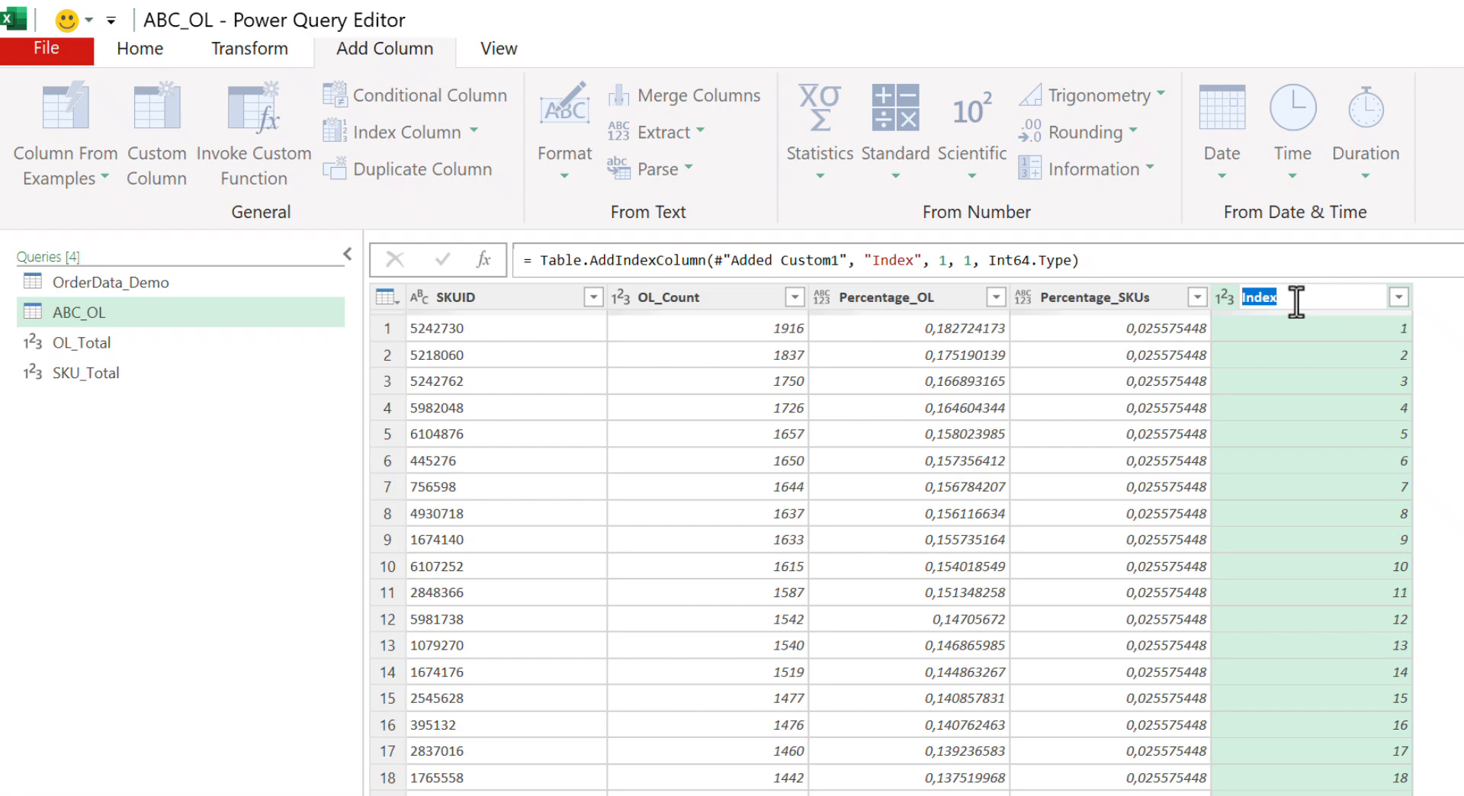
type("SKU_Count")
key("Return")
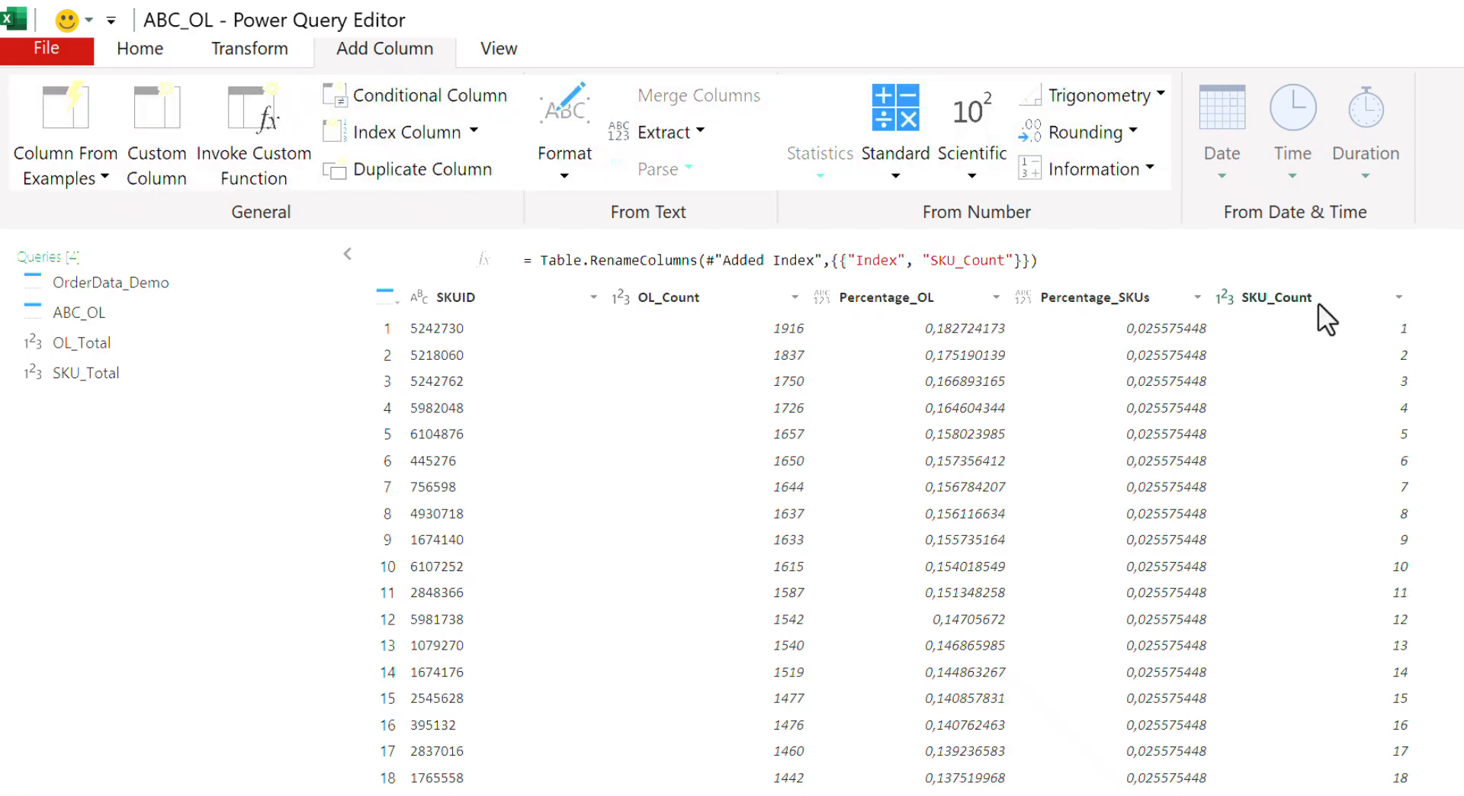
left_click_drag(1319, 304, 684, 299)
left_click_drag(683, 297, 680, 299)
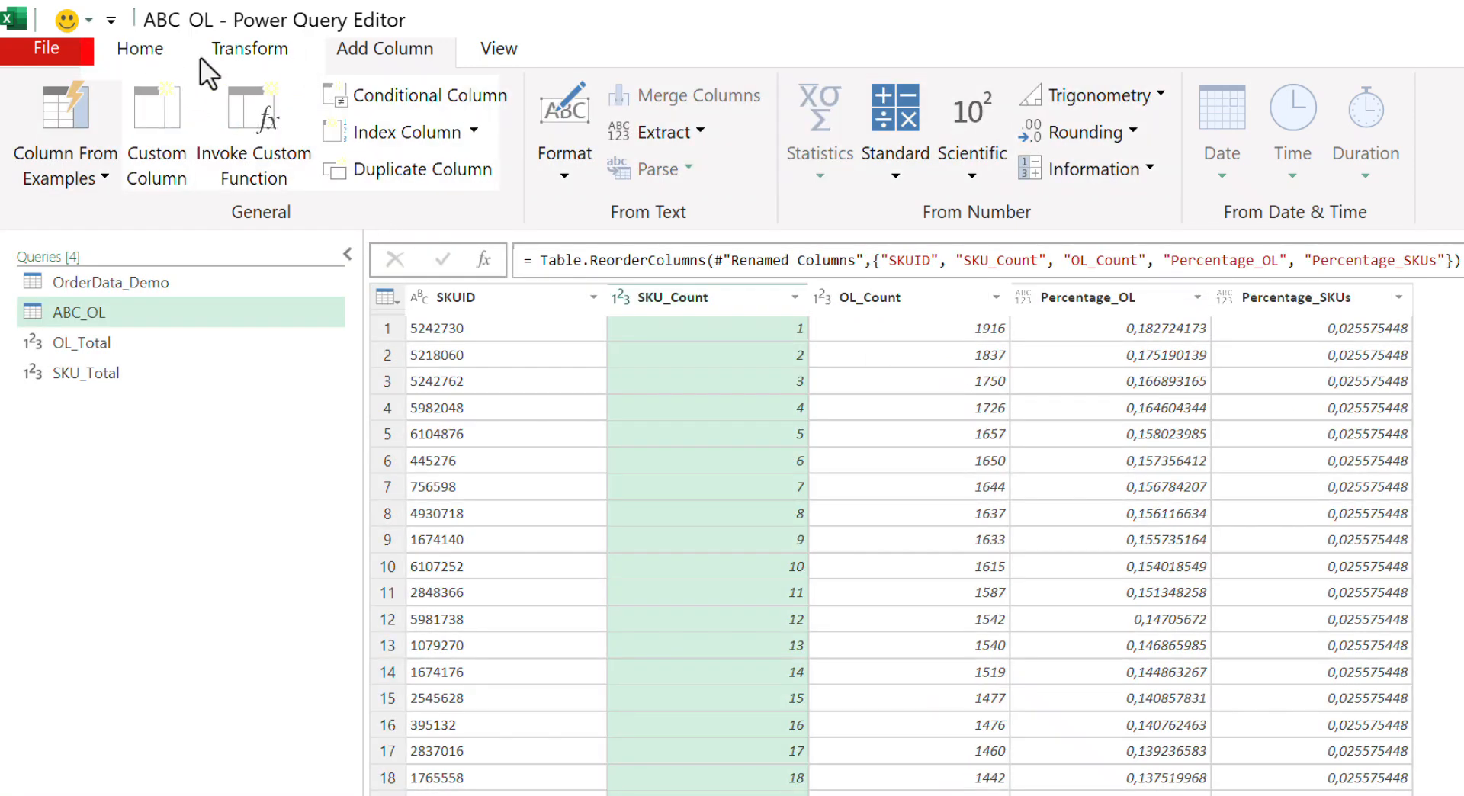
Close the query editor and load the modified ABC_OL query into the worksheet.
left_click(161, 55)
left_click(75, 179)
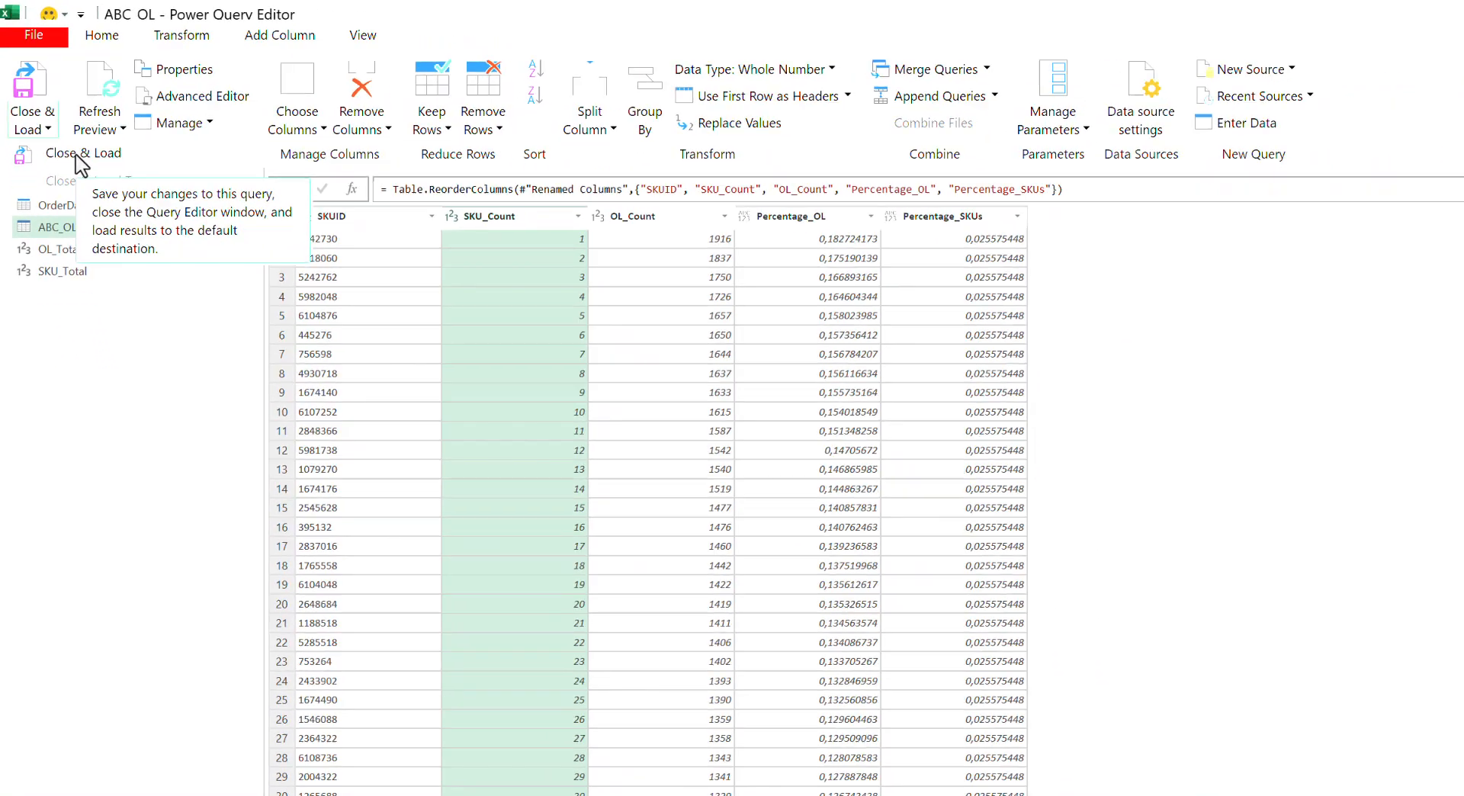
left_click(103, 212)
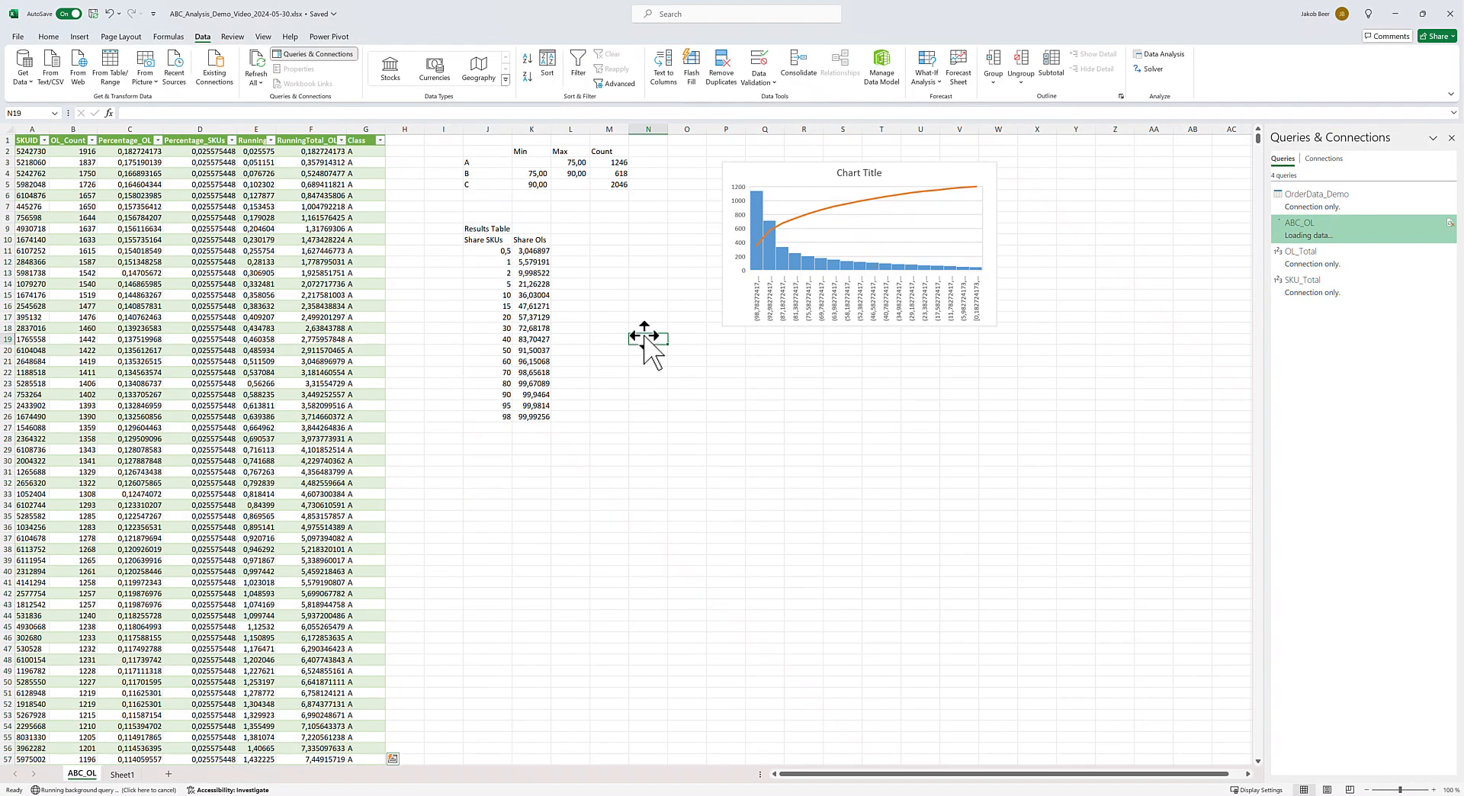
left_click(653, 339)
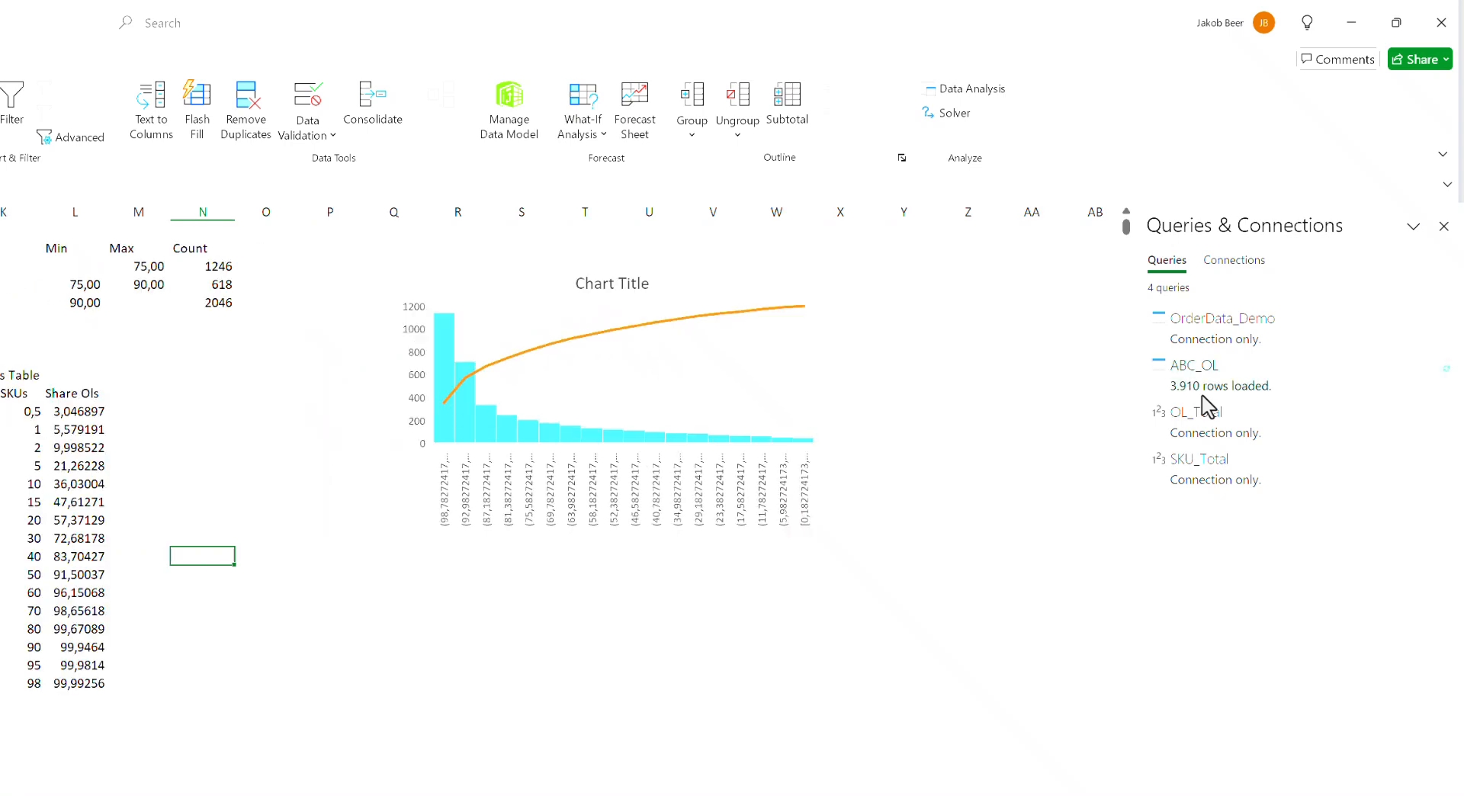
Move the Share Ols column of the results table from L10:L26 to M10:M26.
mouse_move(1207, 404)
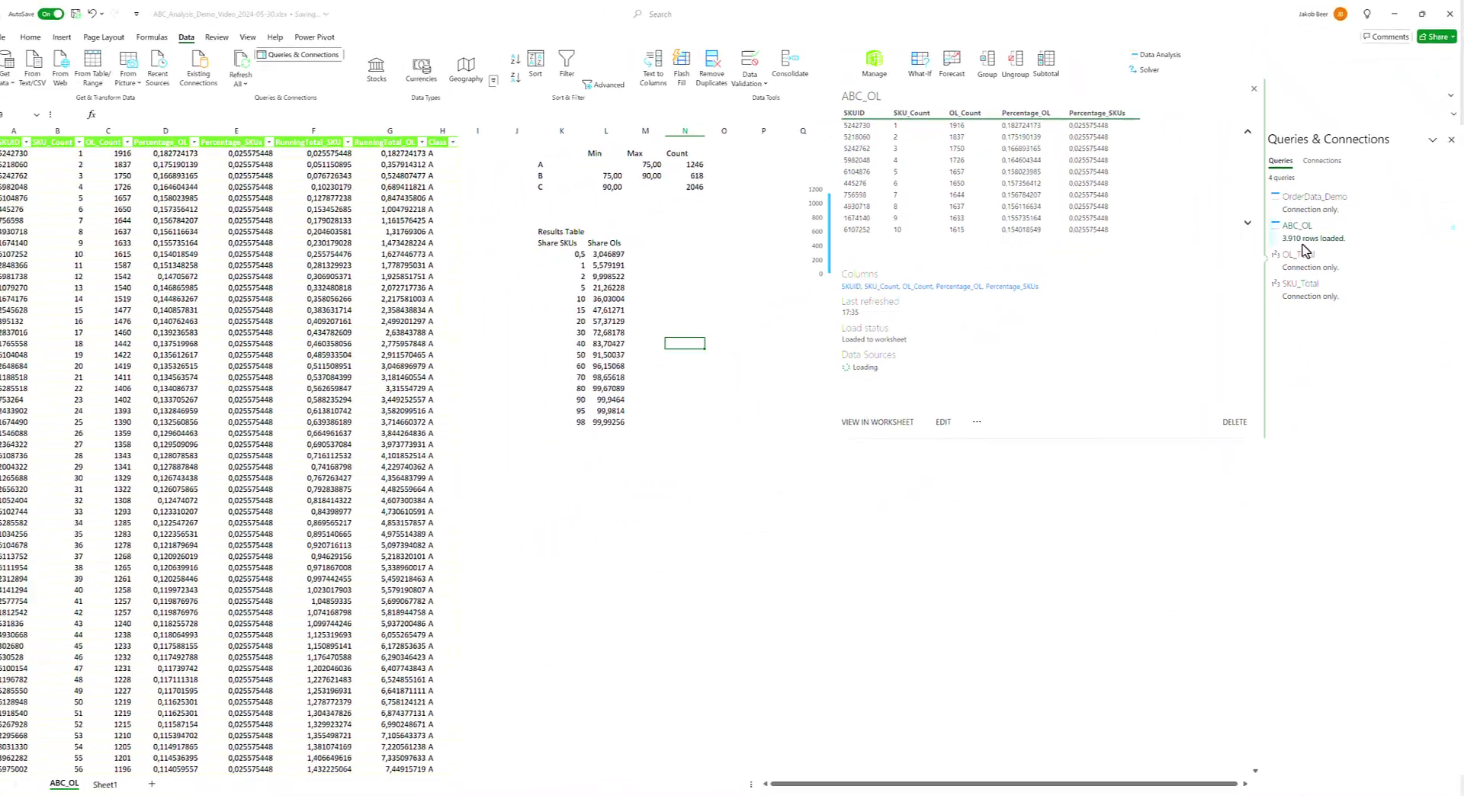
left_click(1304, 239)
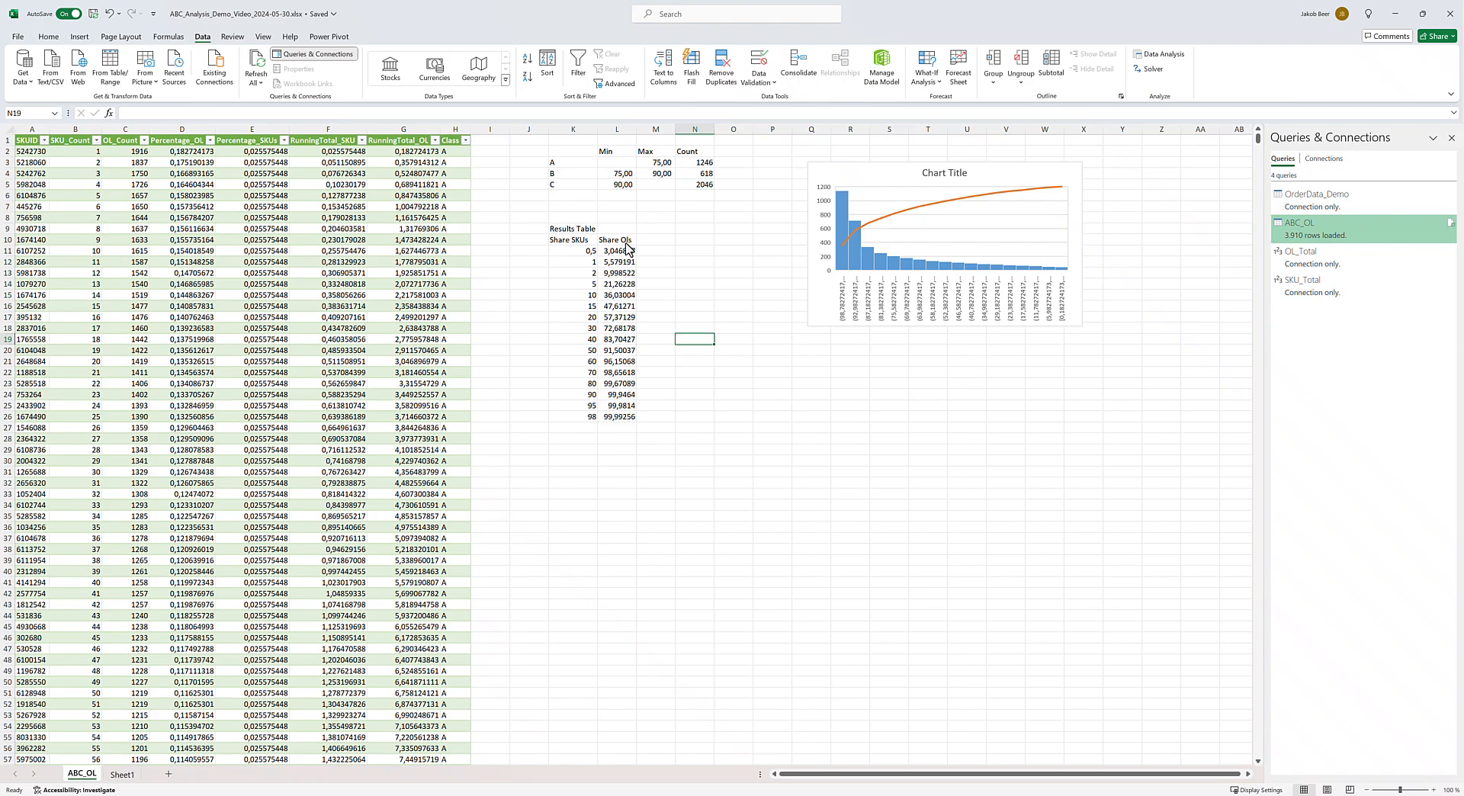
left_click_drag(625, 242, 633, 419)
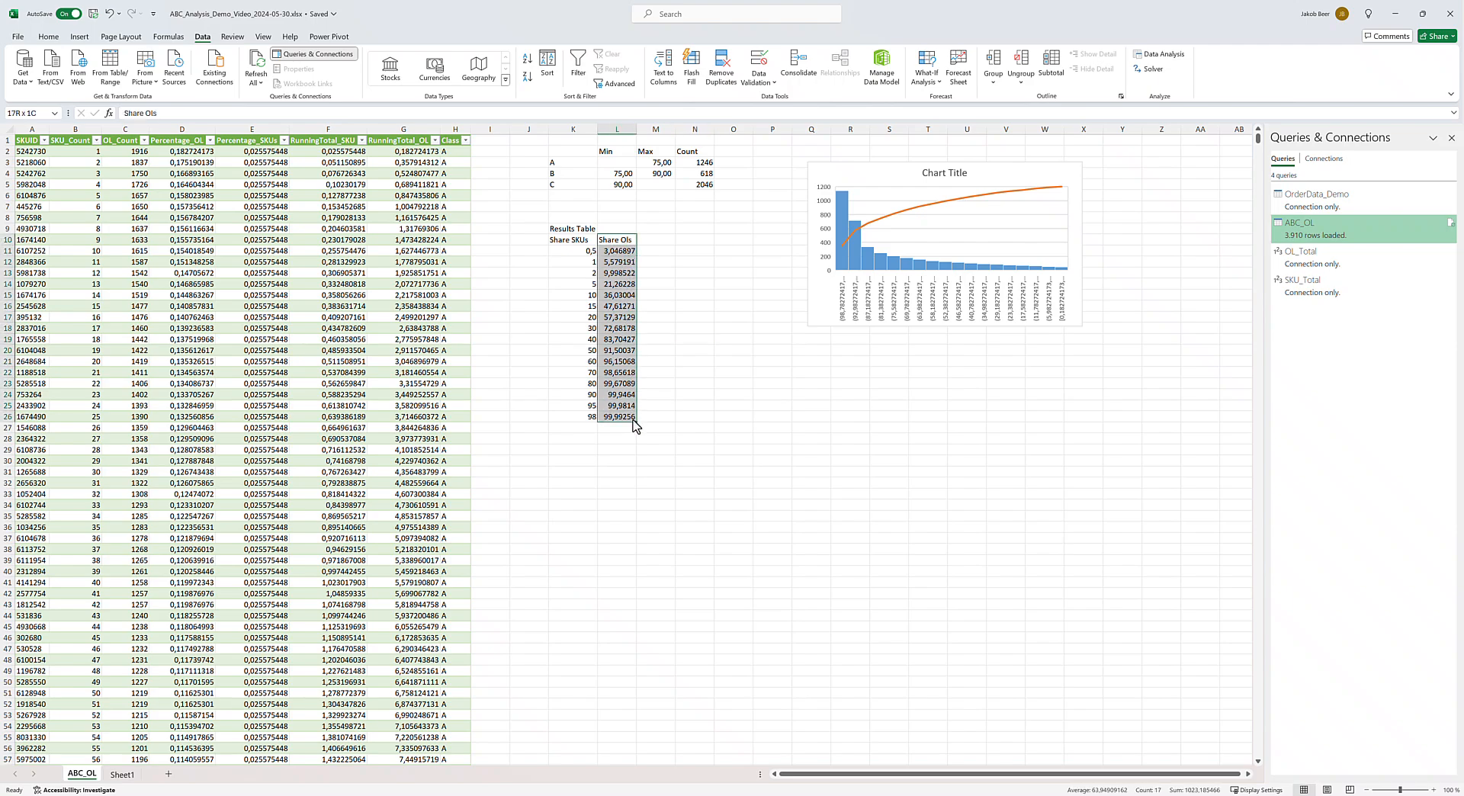
key("ctrl+c")
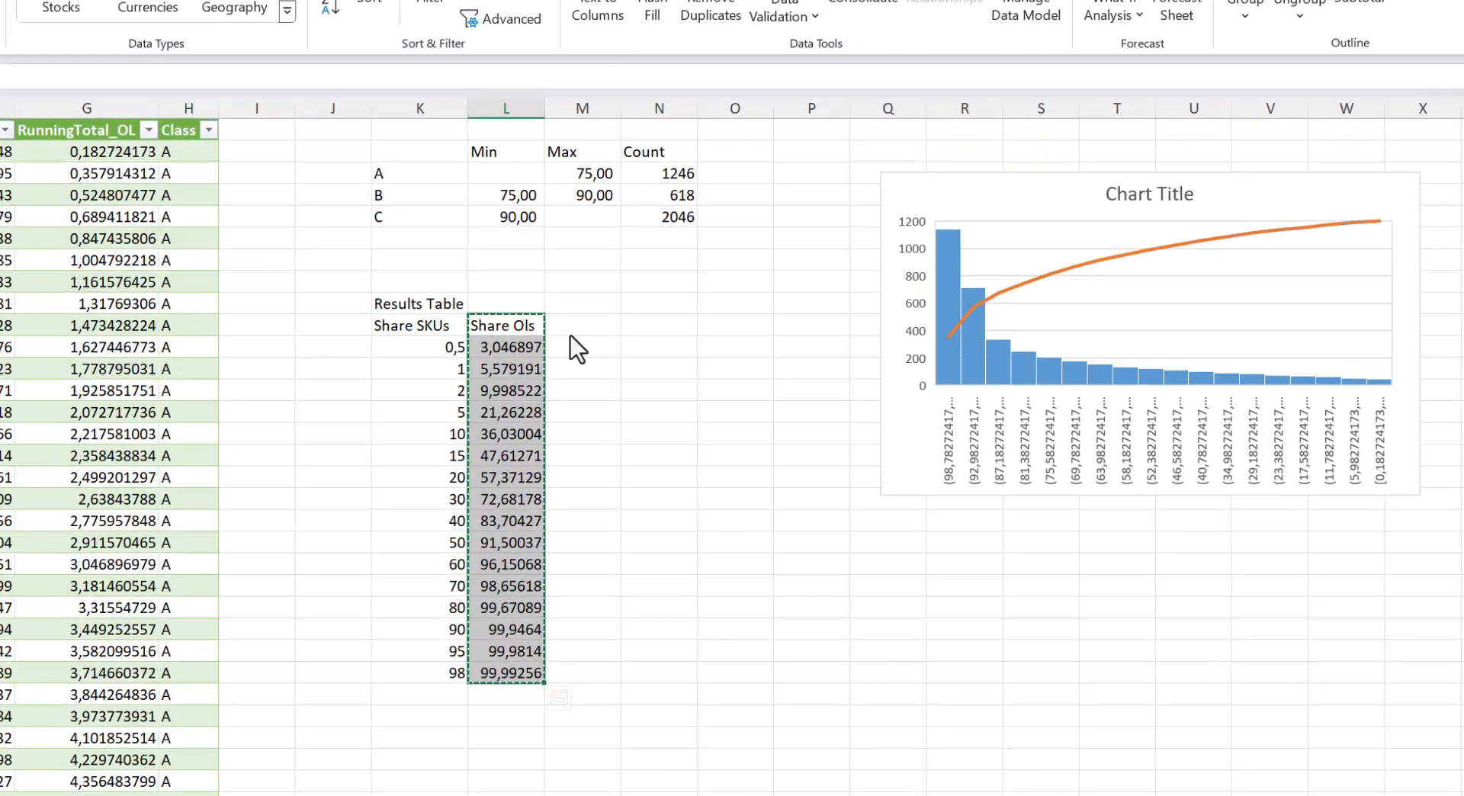
left_click(572, 332)
key("ctrl+v")
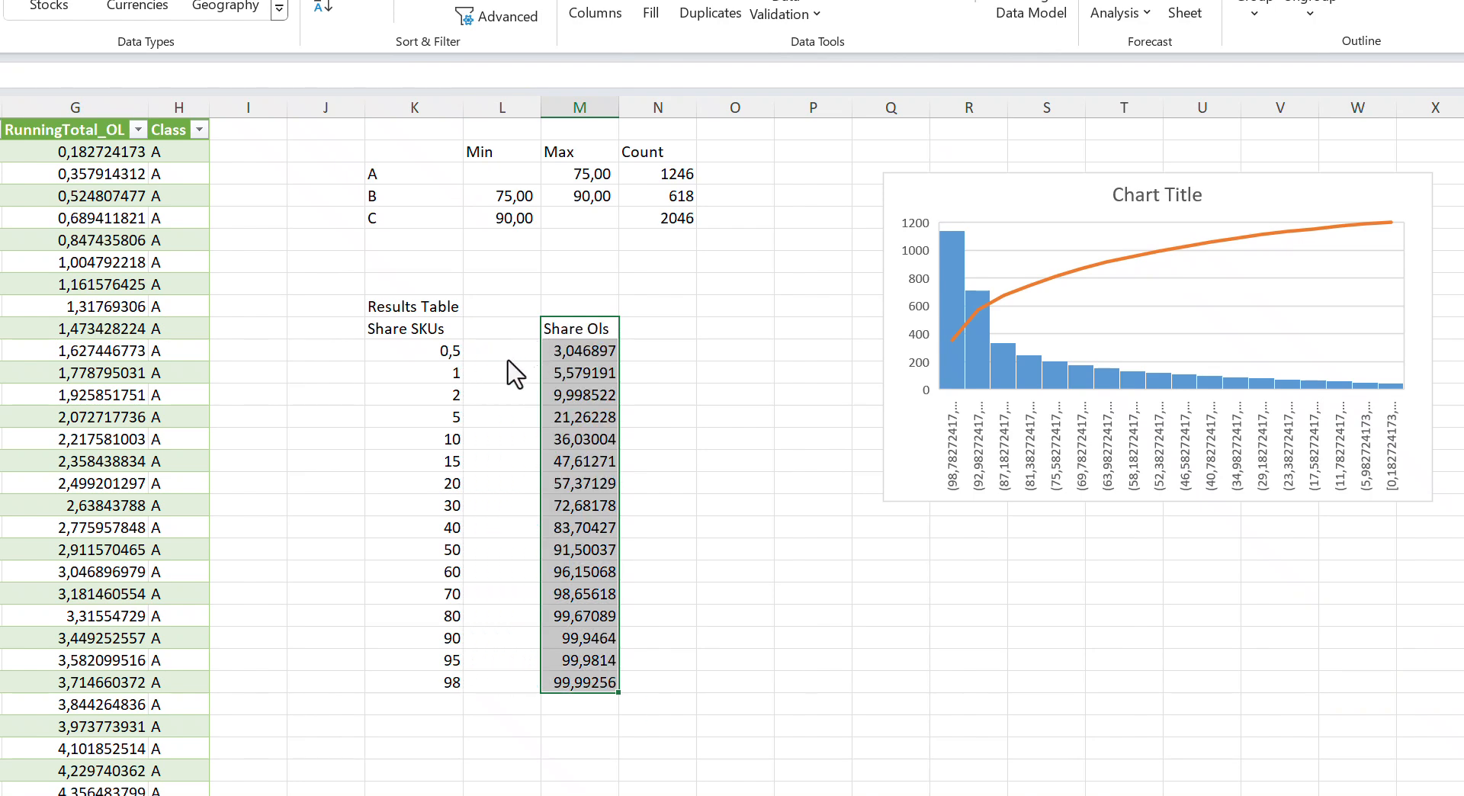
Enter the header "SKU Count" in L10 between Share SKUs and Share Ols.
left_click(515, 332)
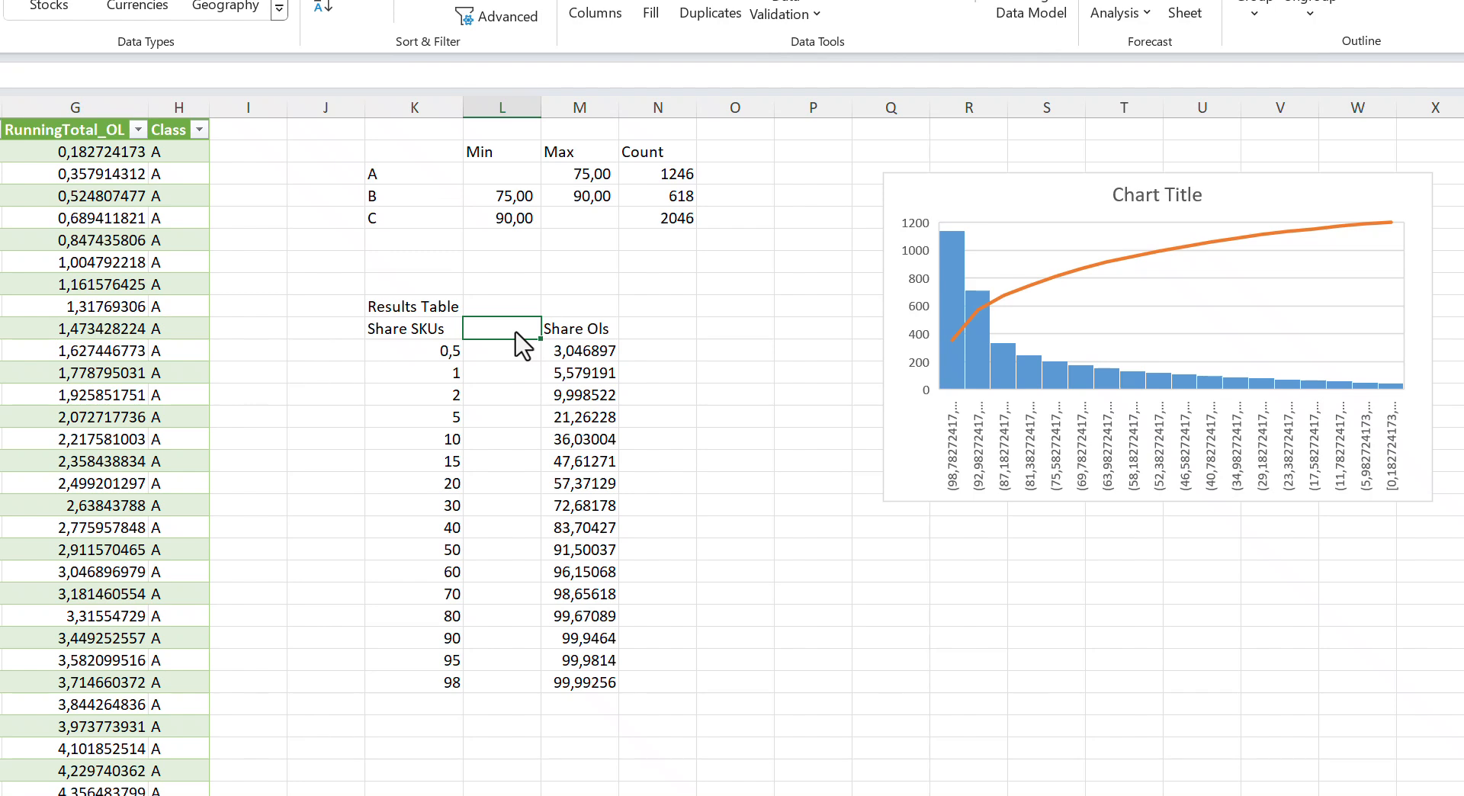
type("SKU Count")
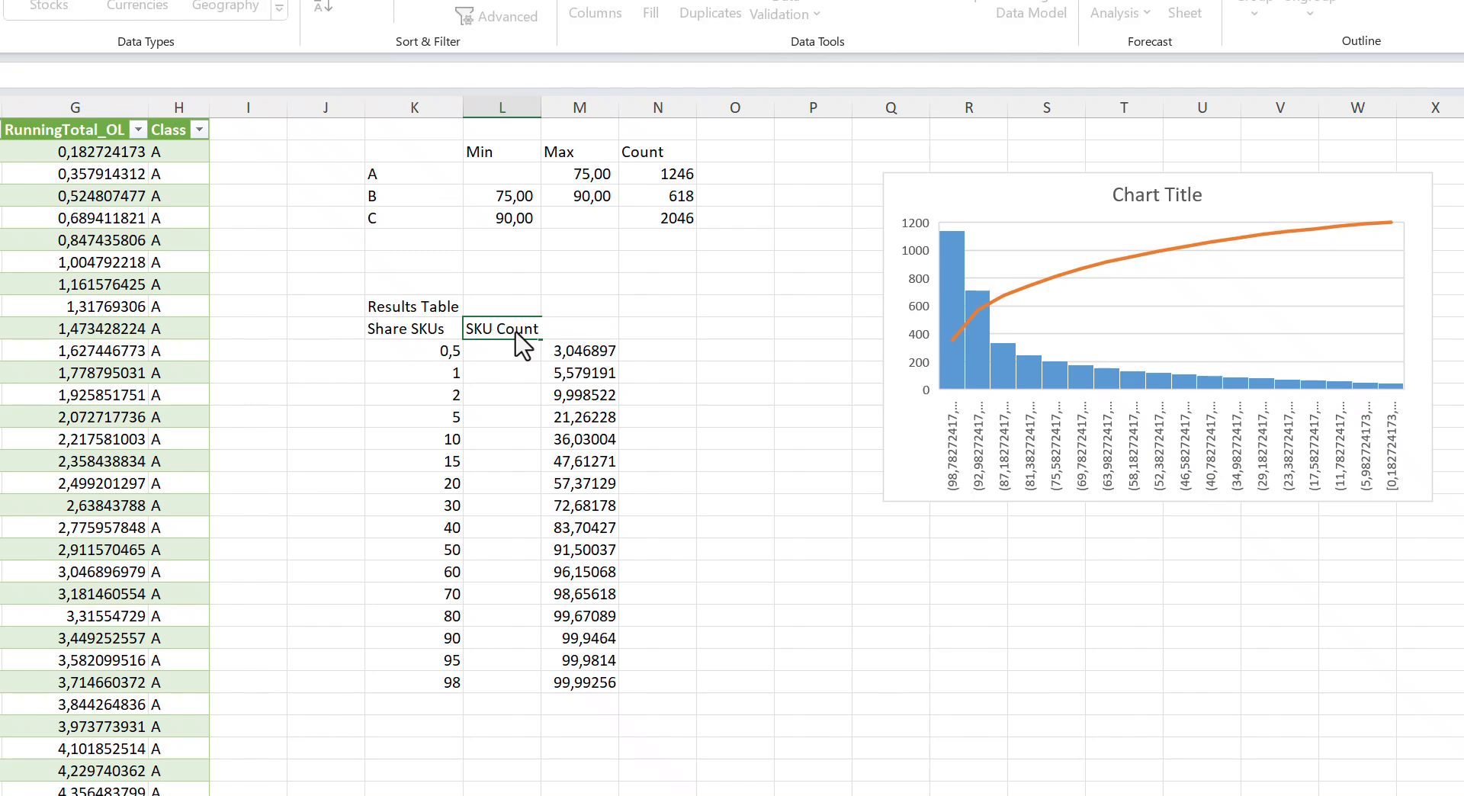
key("Return")
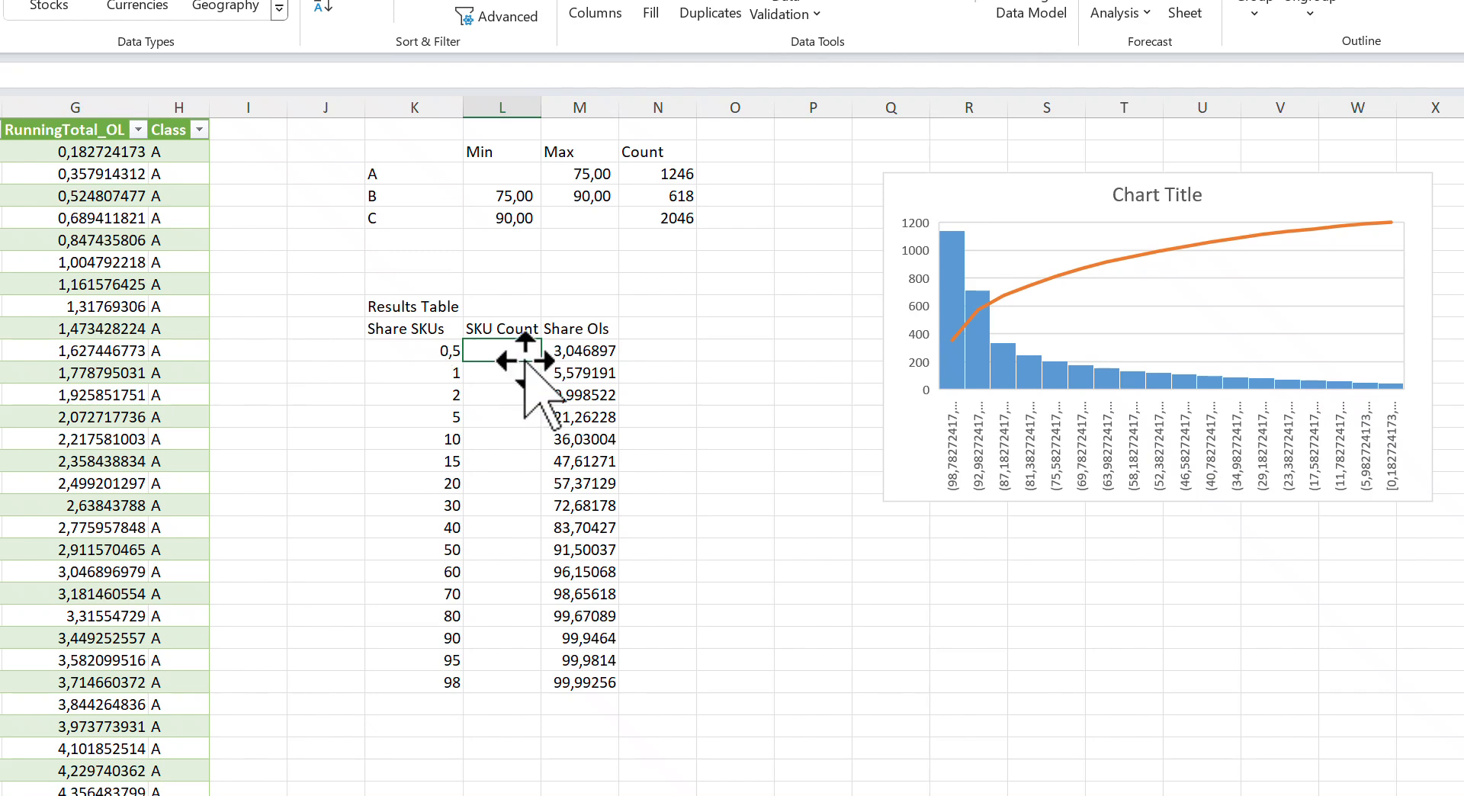
Enter =XLOOKUP(K11;F:F;B:B;;1;1) in L11, matching exactly or the next larger item and searching first to last.
type("=X")
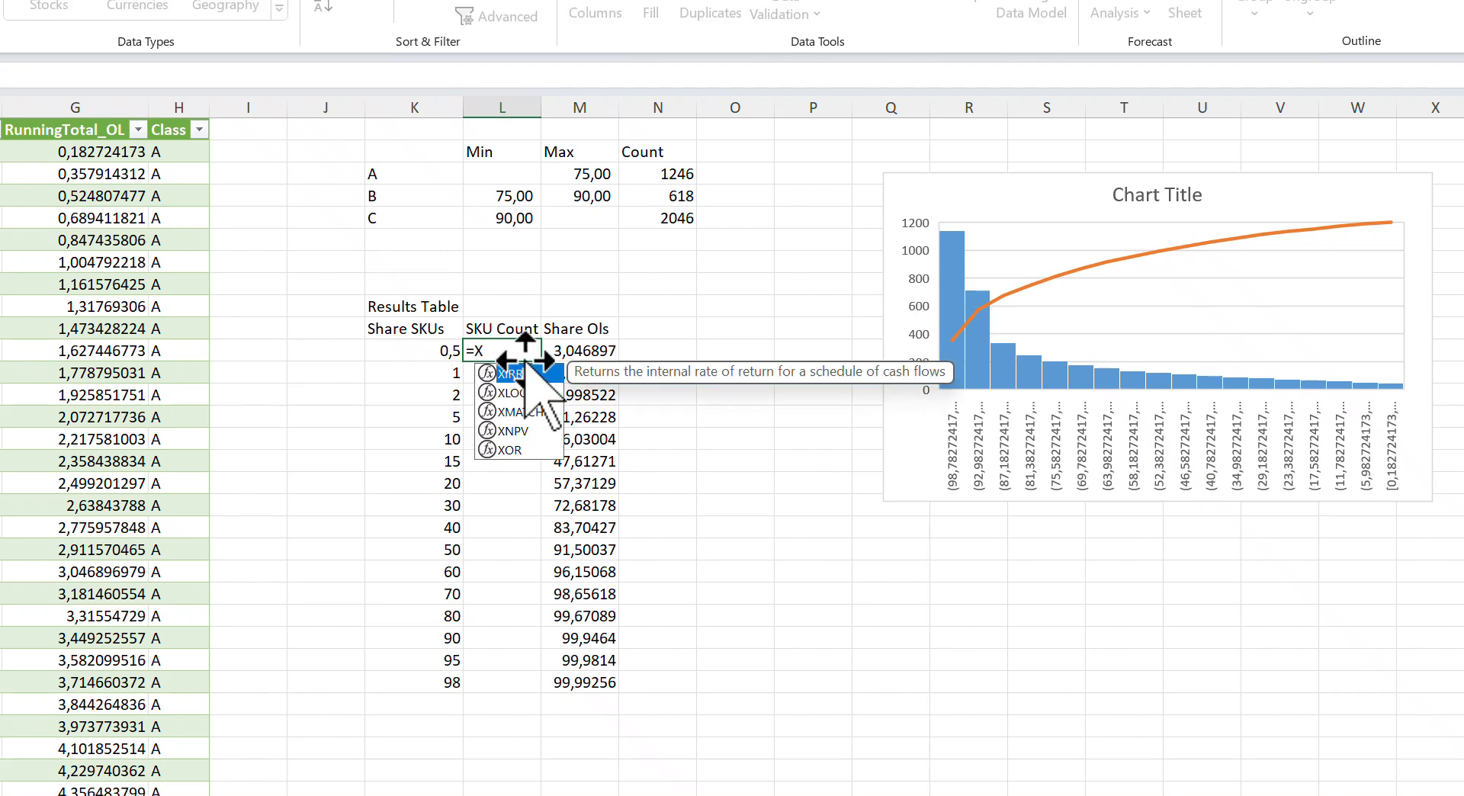
type("LLOOKUP")
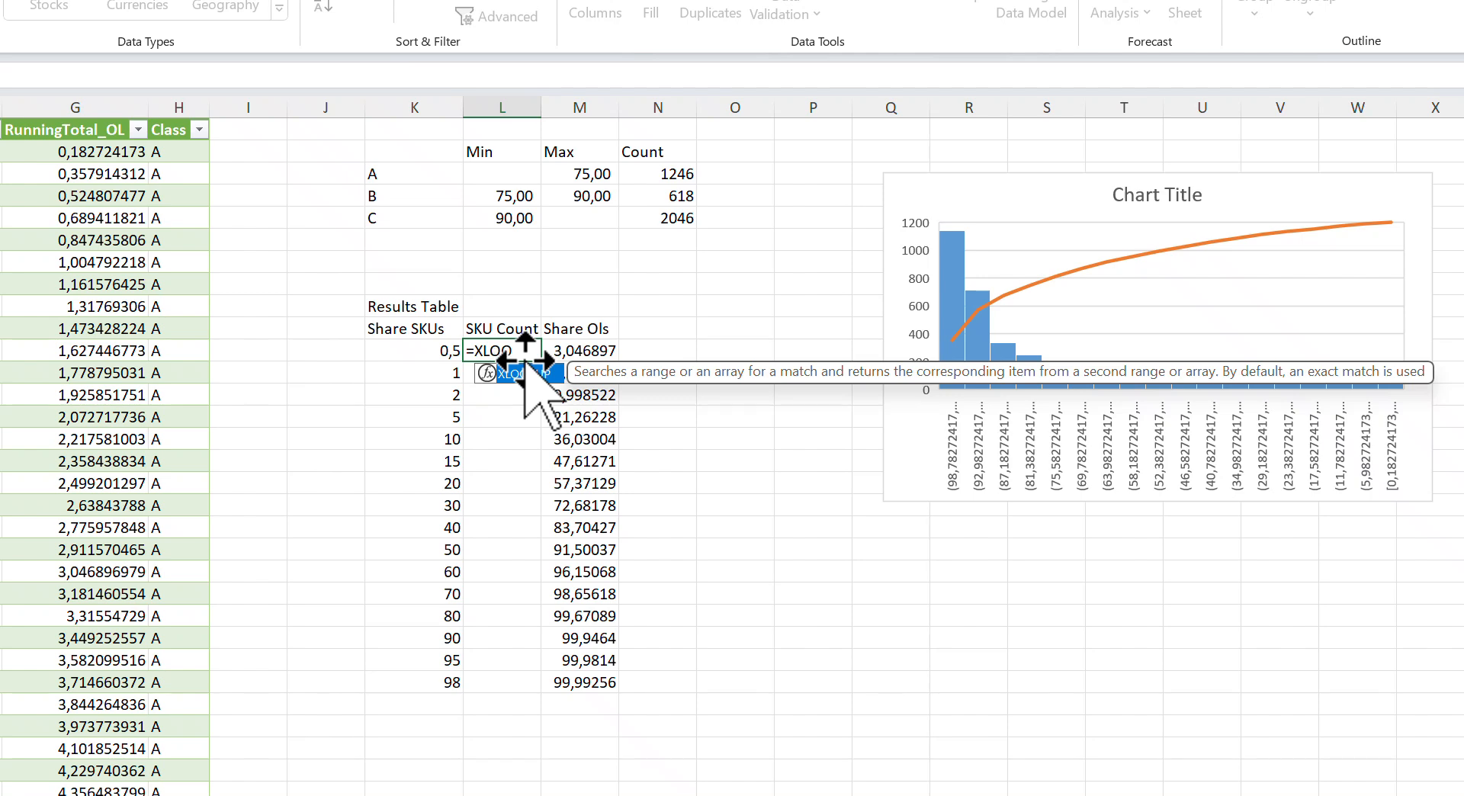
type("(")
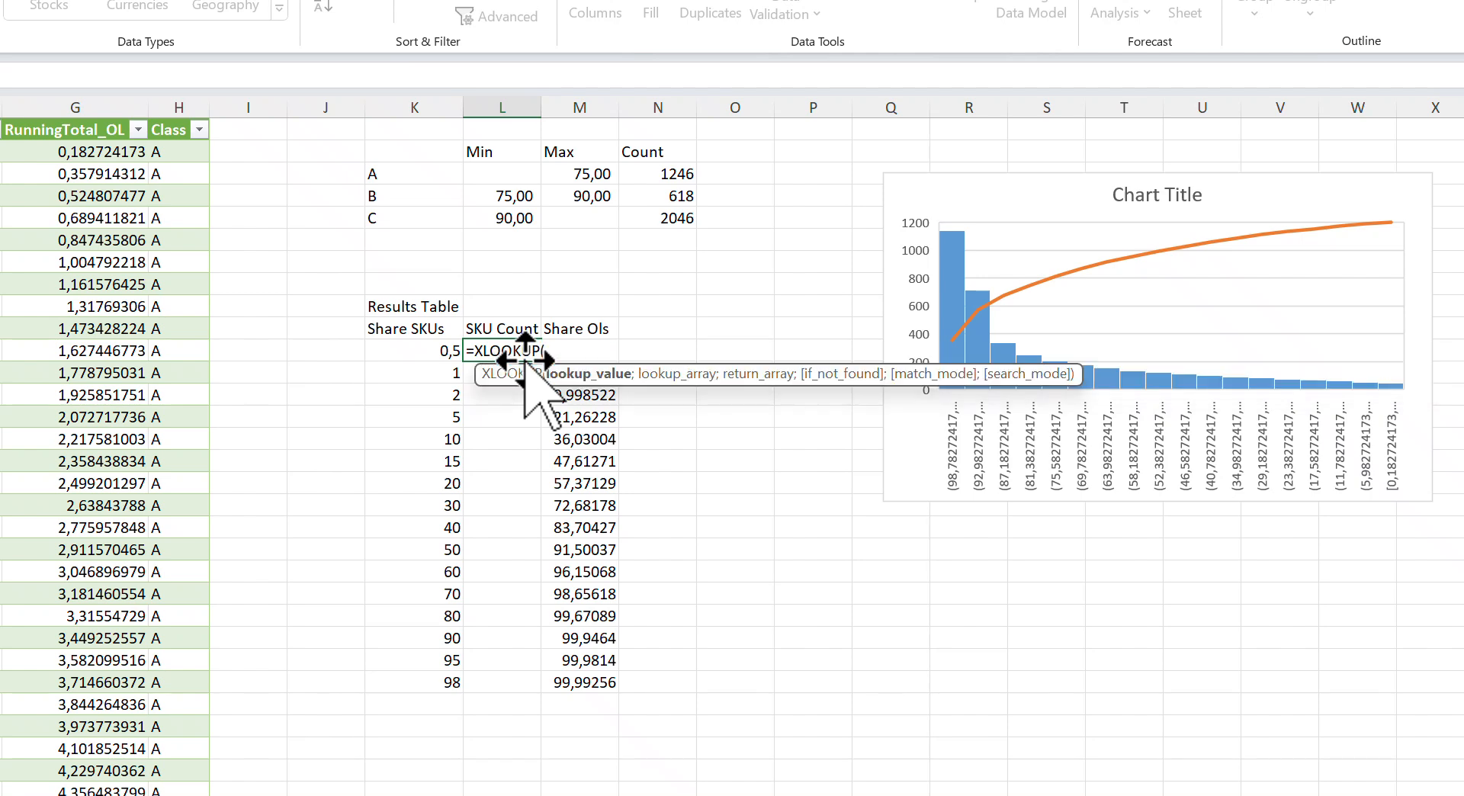
left_click(438, 354)
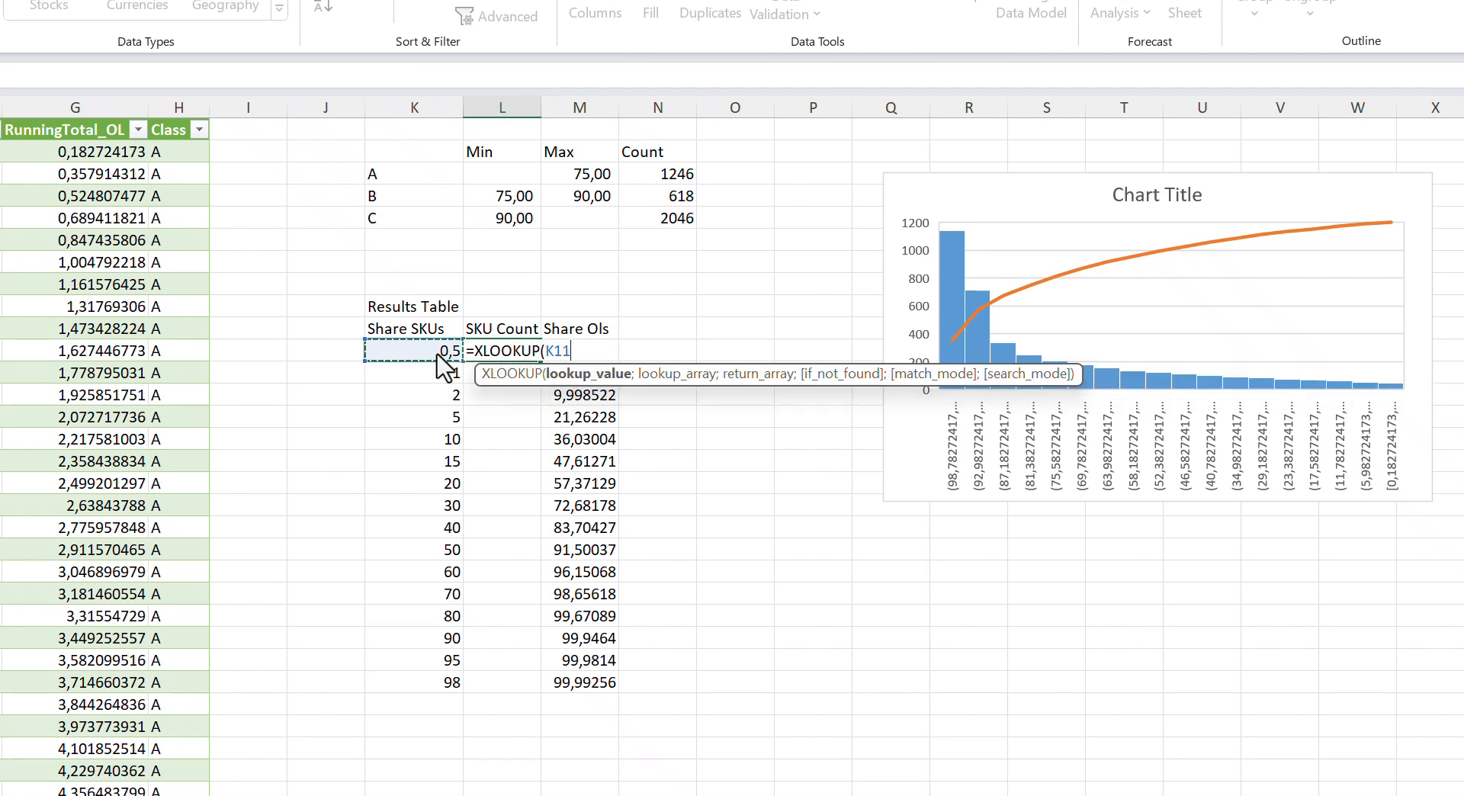
type(";")
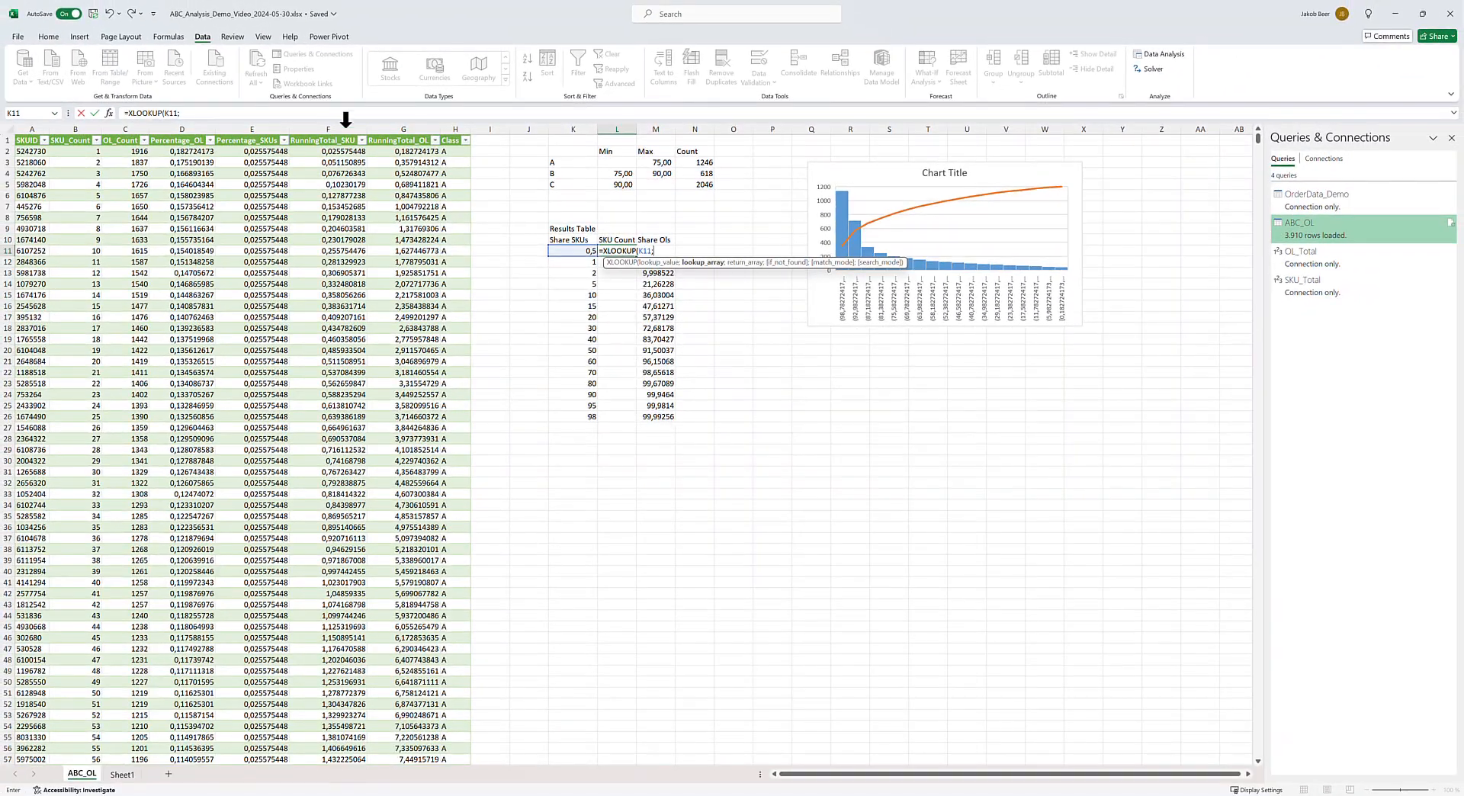
left_click(318, 120)
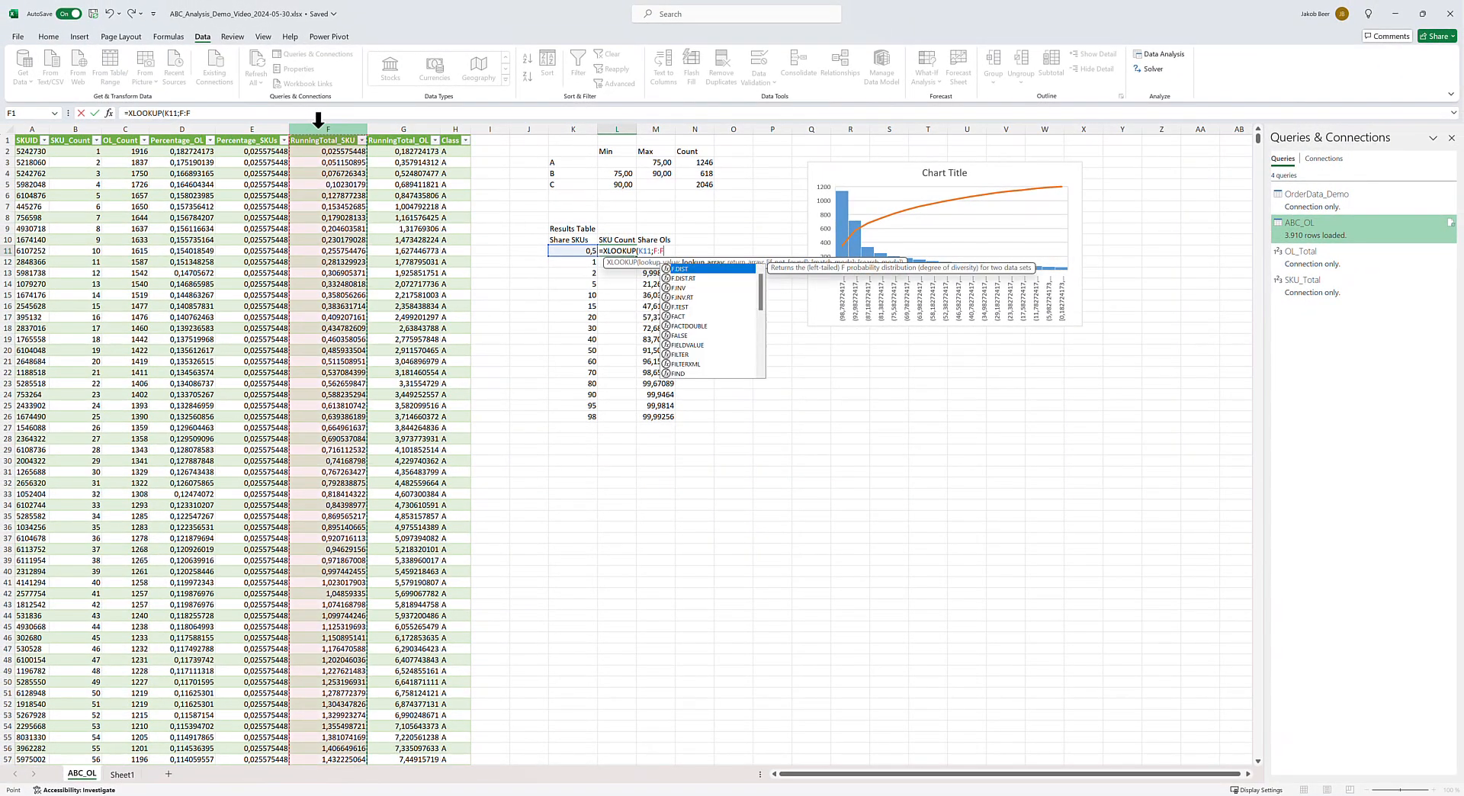
type(";B:B")
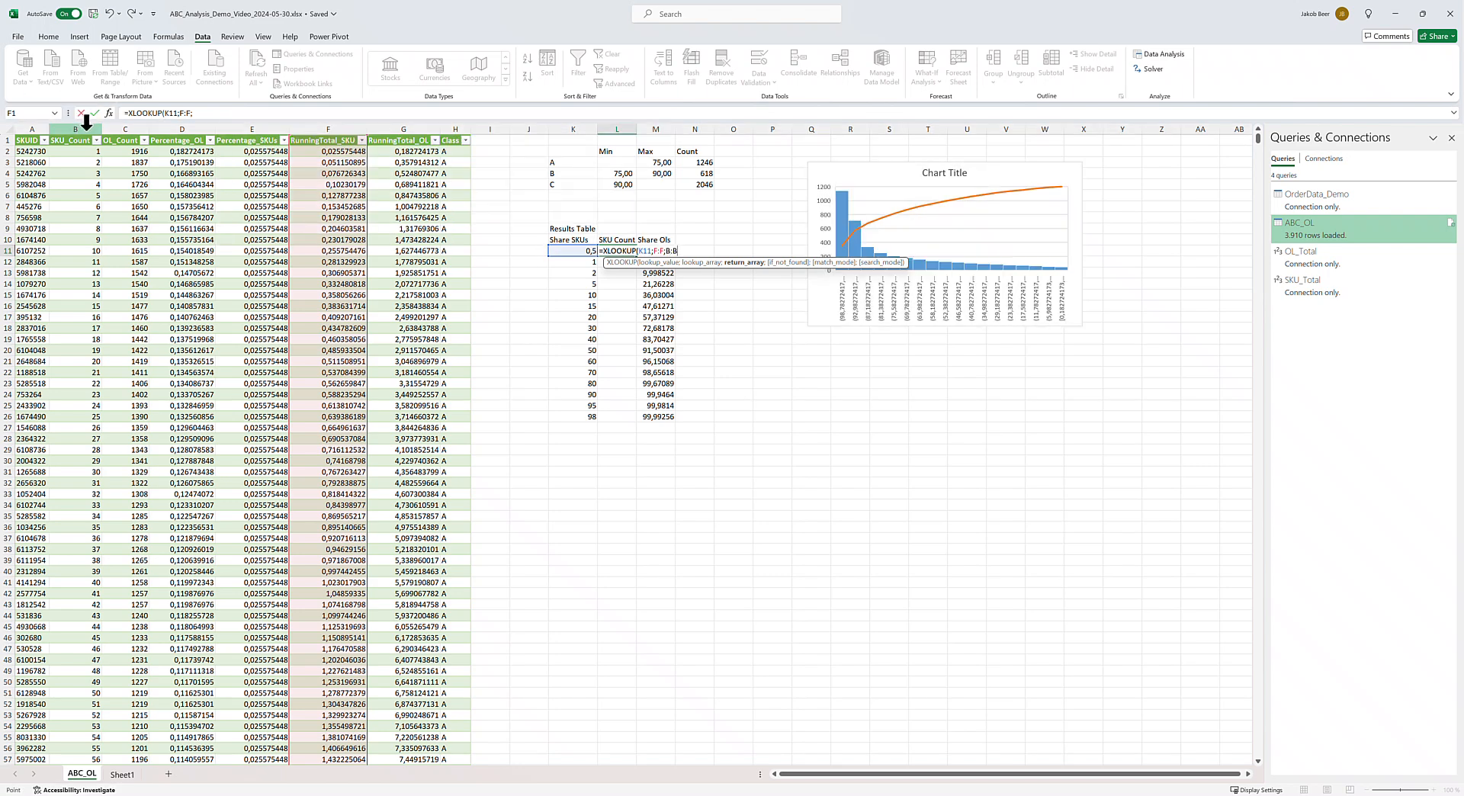
left_click(86, 120)
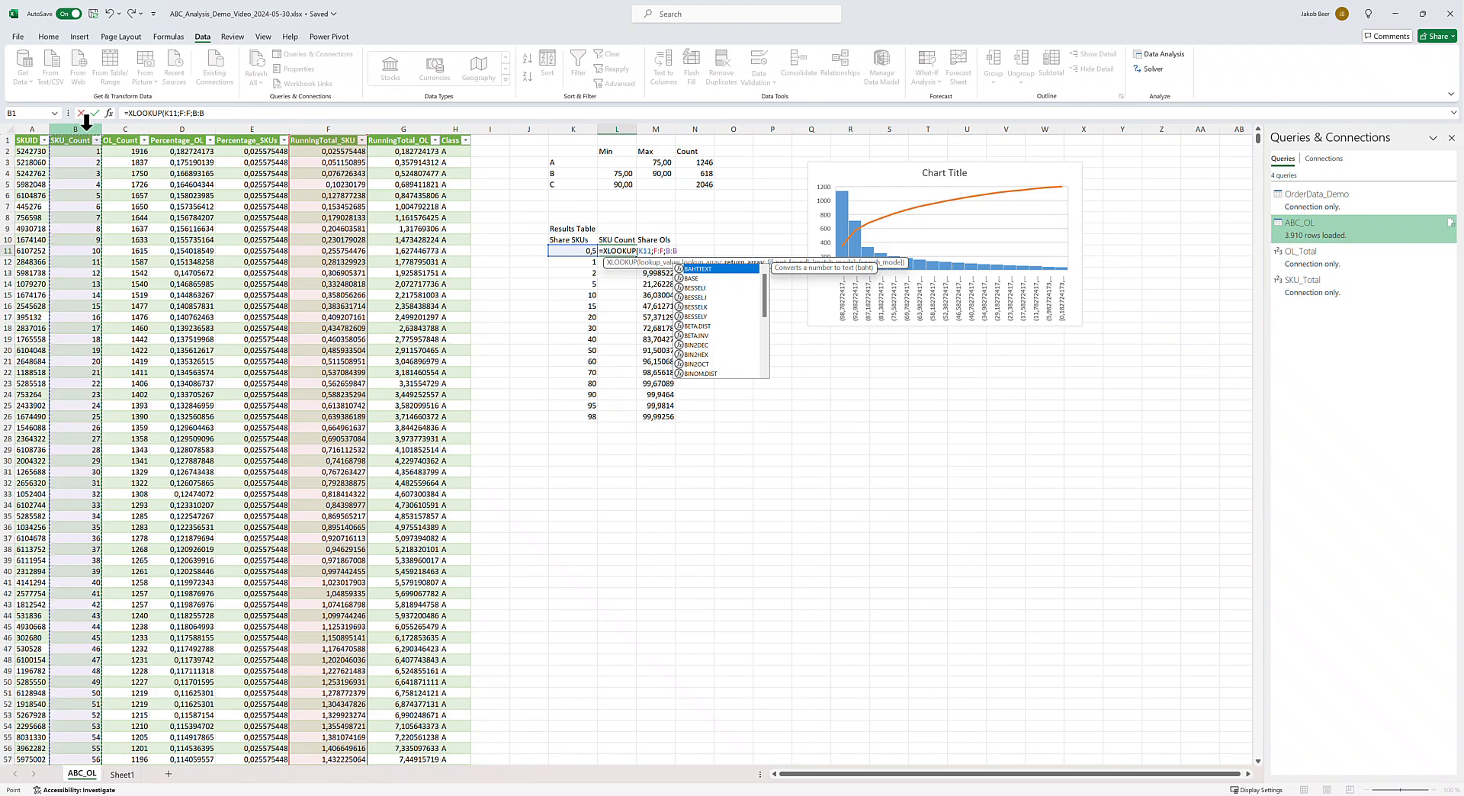
type(";")
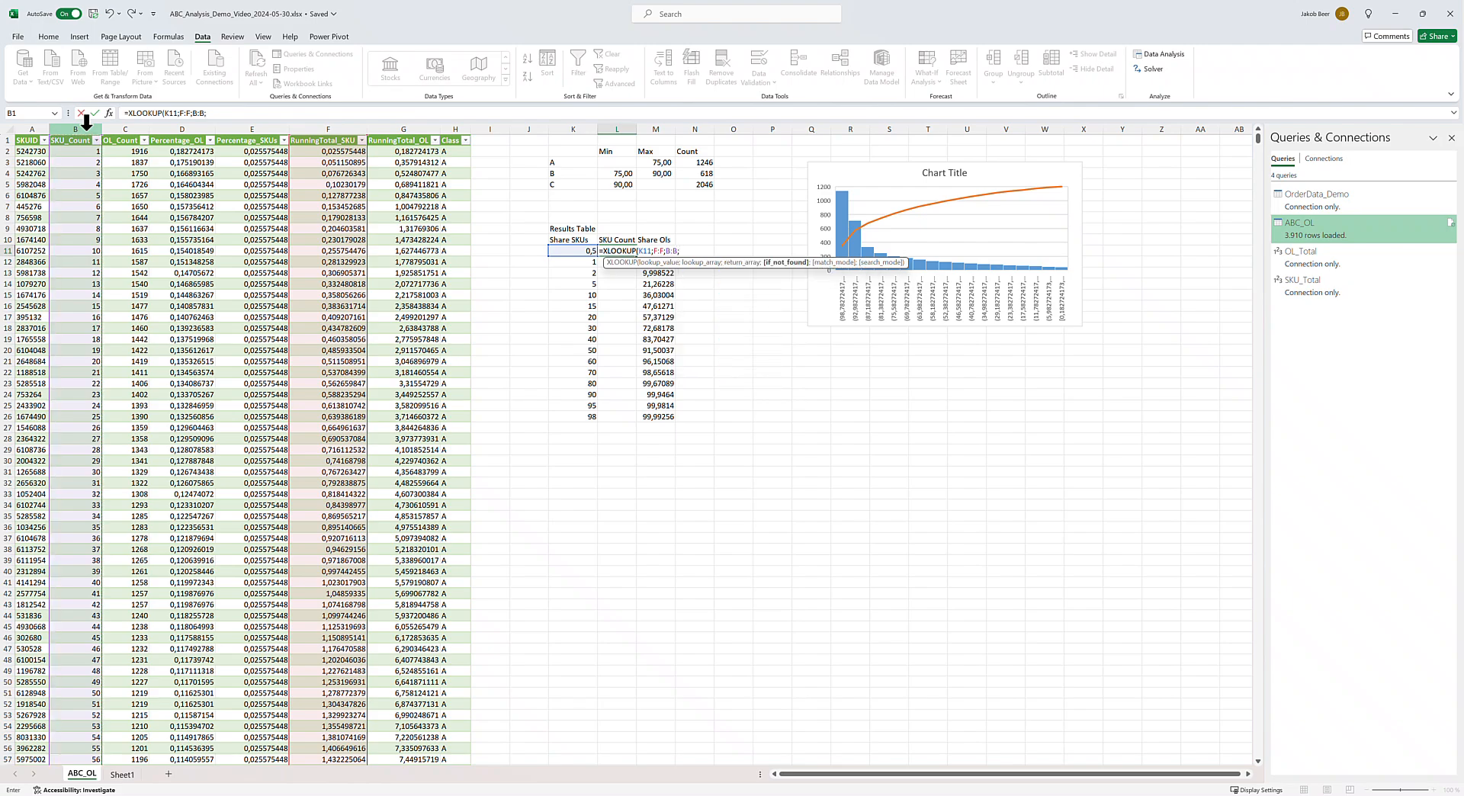
type(";")
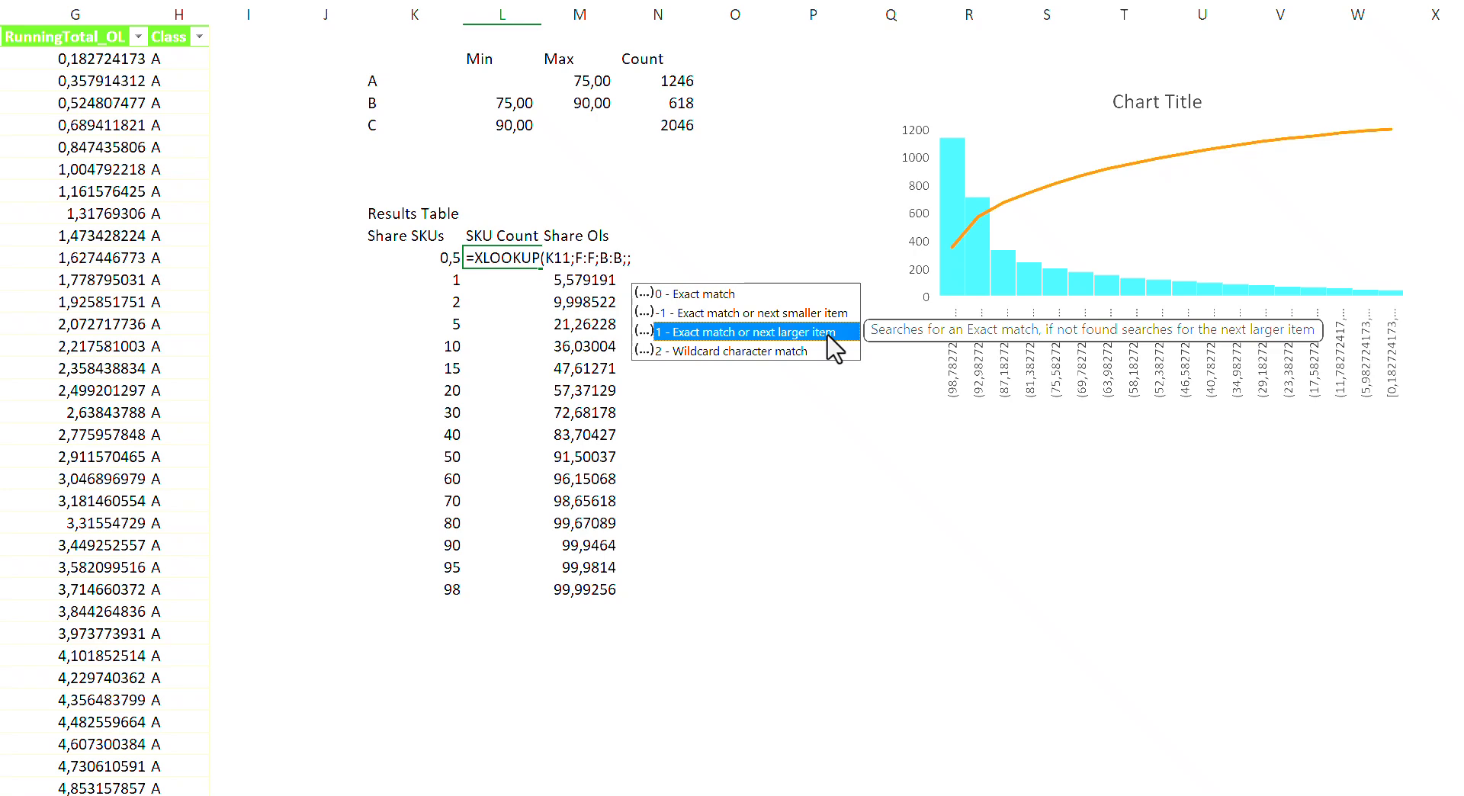
double_click(834, 348)
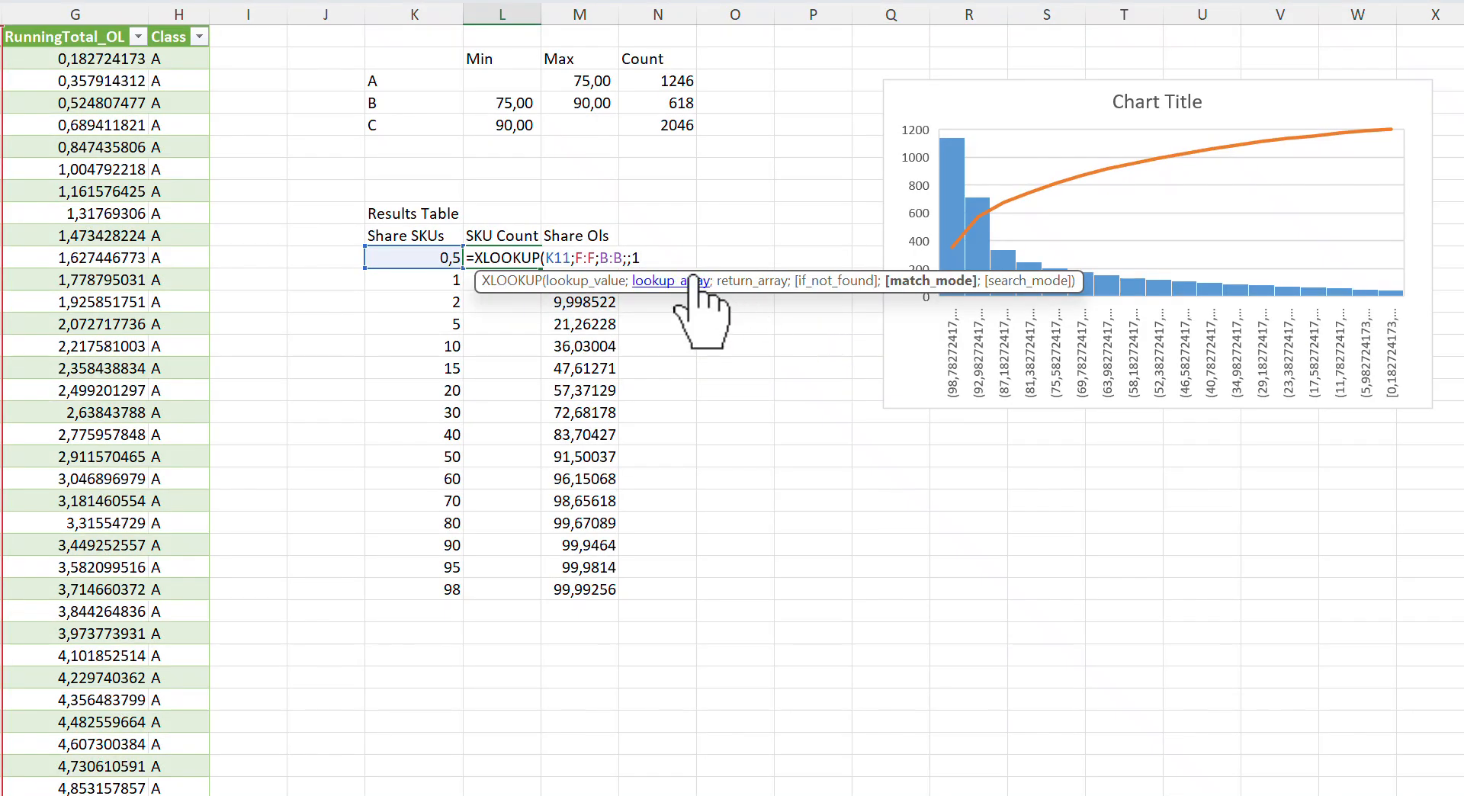
type(";")
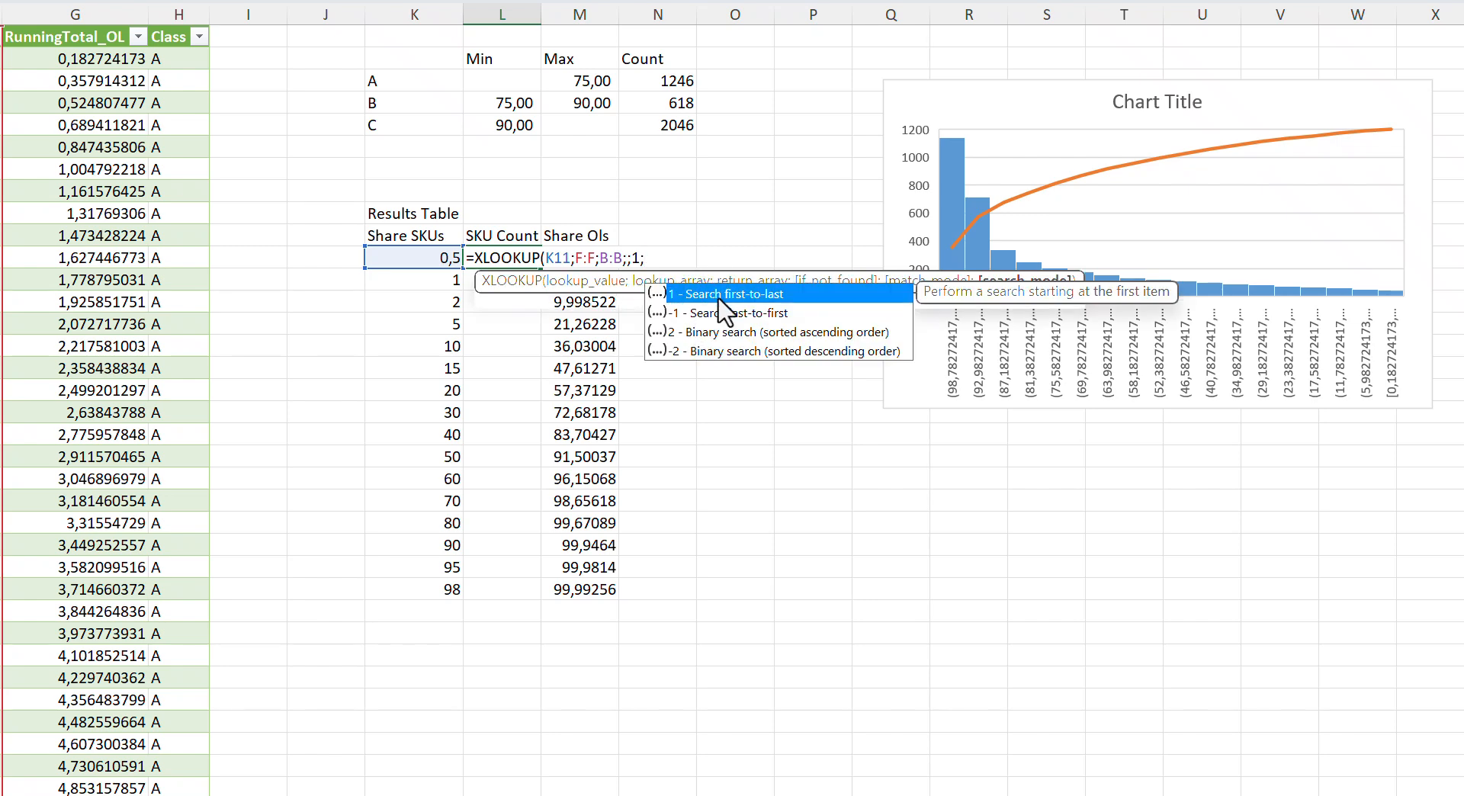
type("1")
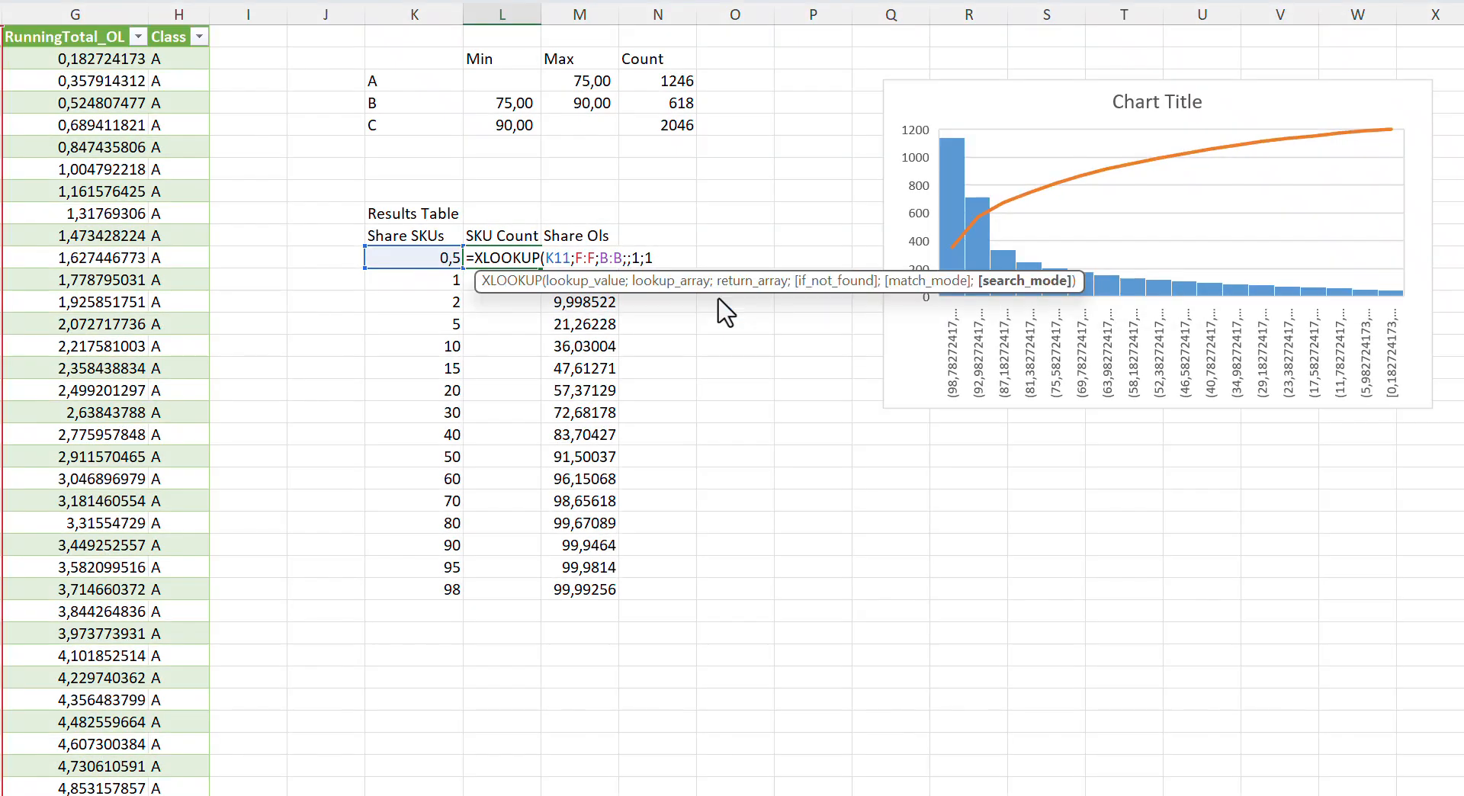
type(")")
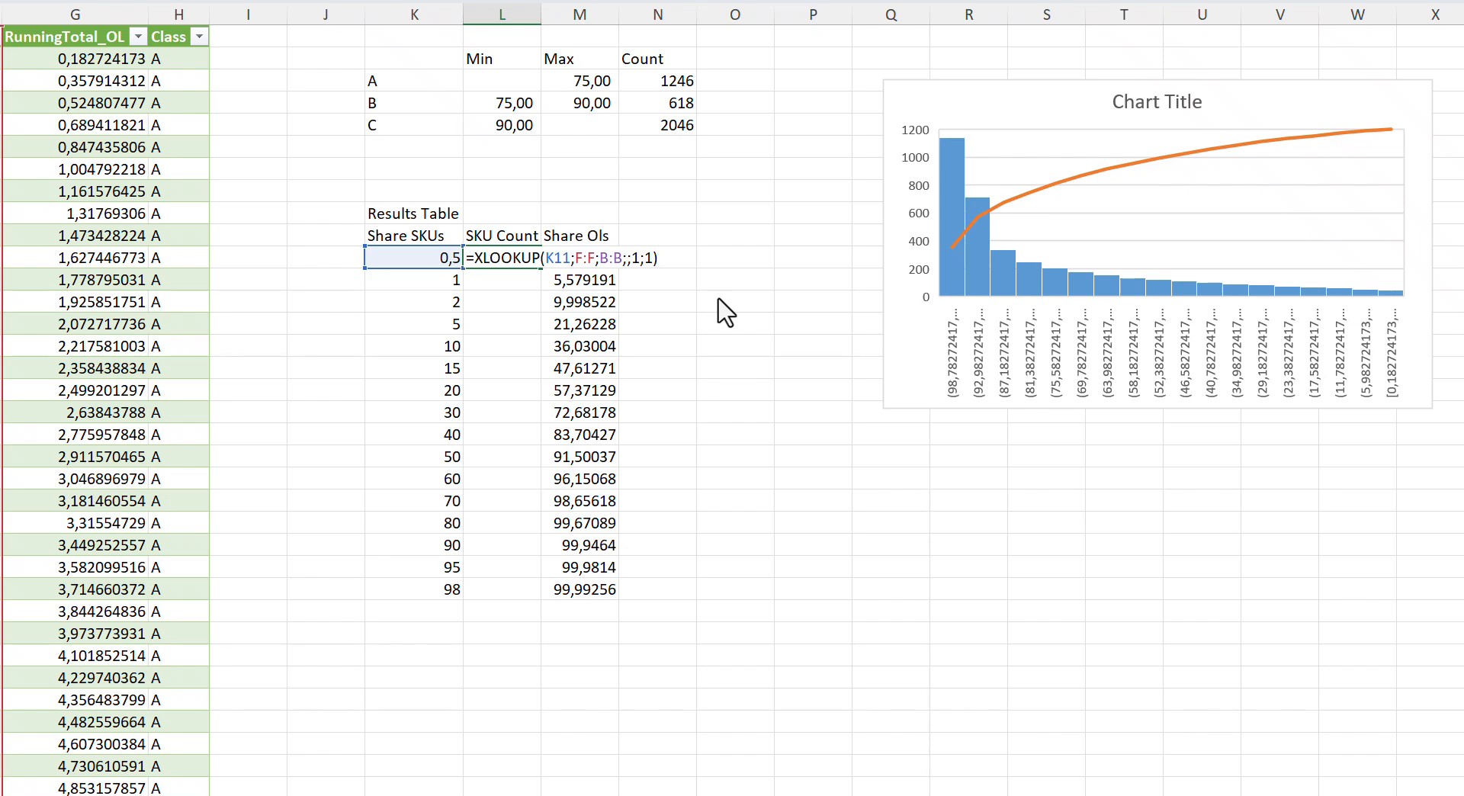
key("ctrl+Return")
key("Down")
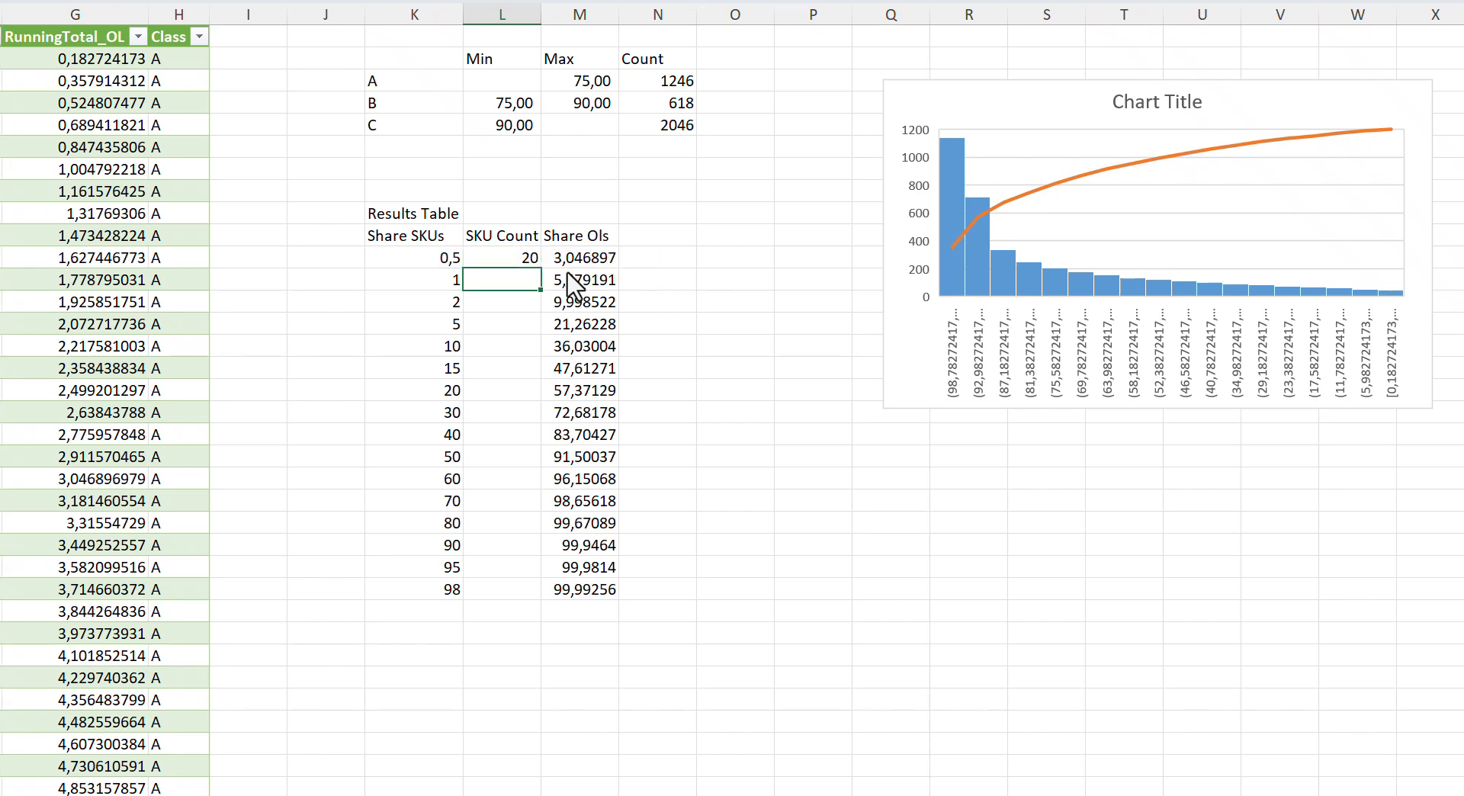
Fill the SKU Count formula from L11 down to L26.
left_click(511, 259)
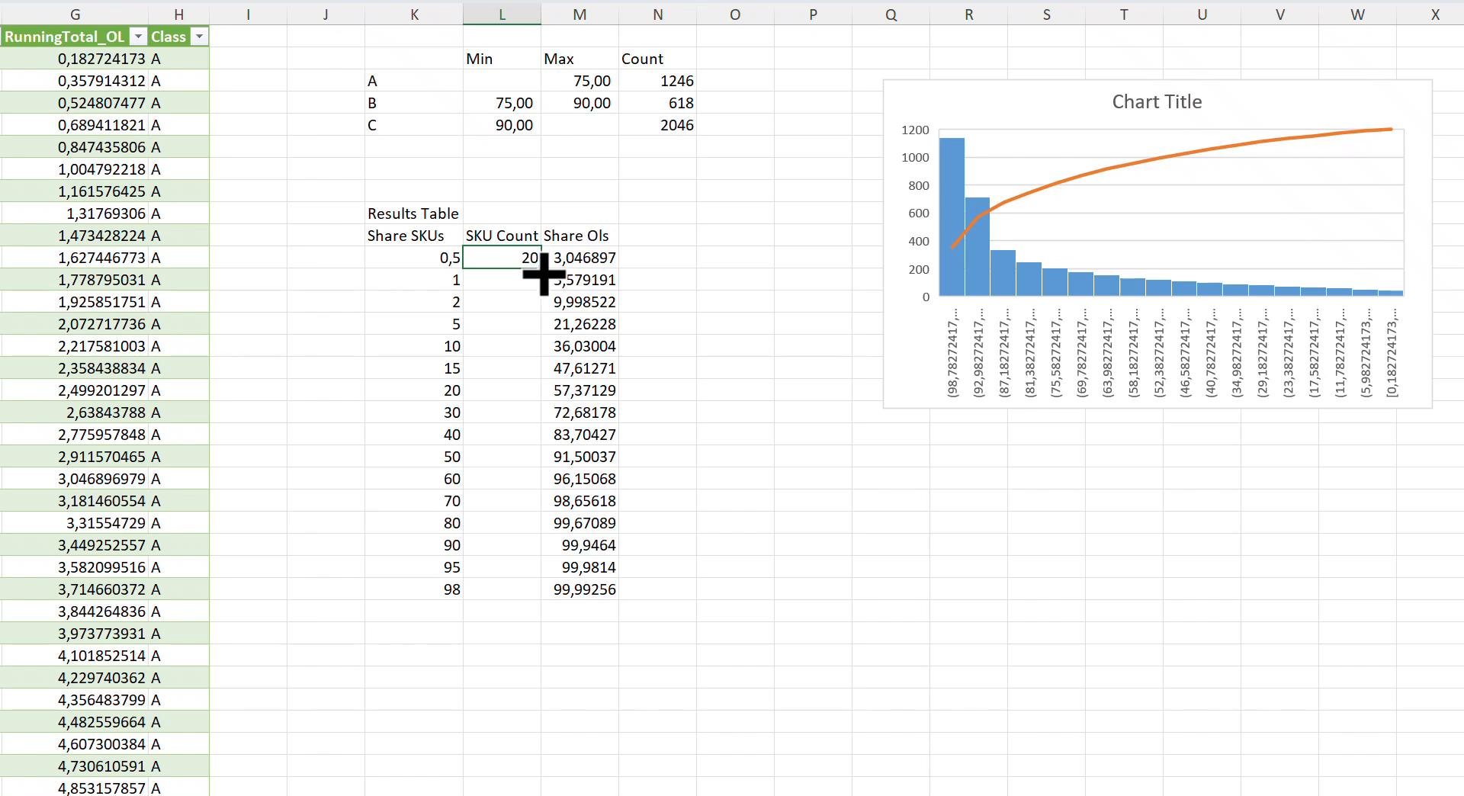
left_click_drag(543, 273, 549, 602)
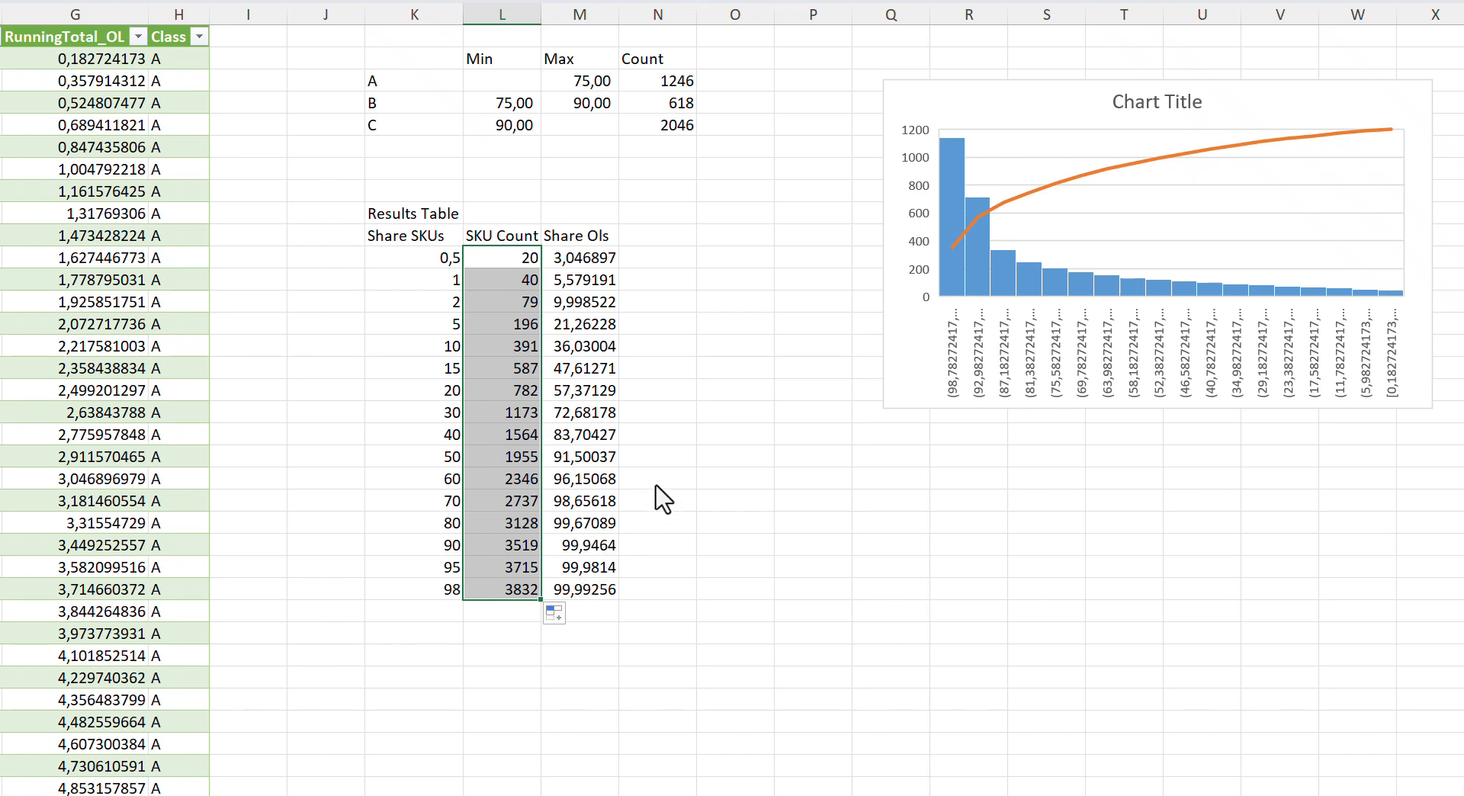
left_click(679, 436)
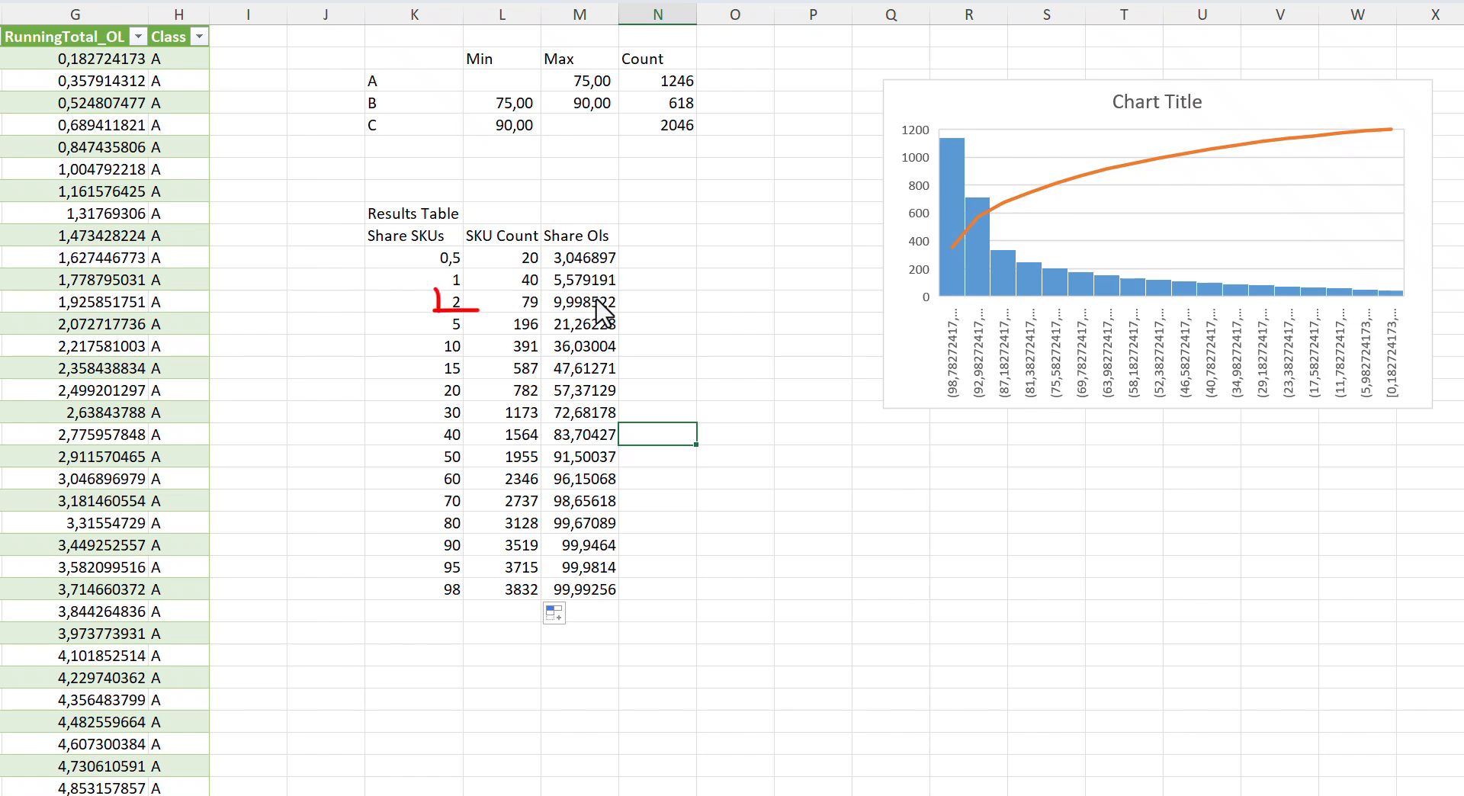
left_click(507, 307)
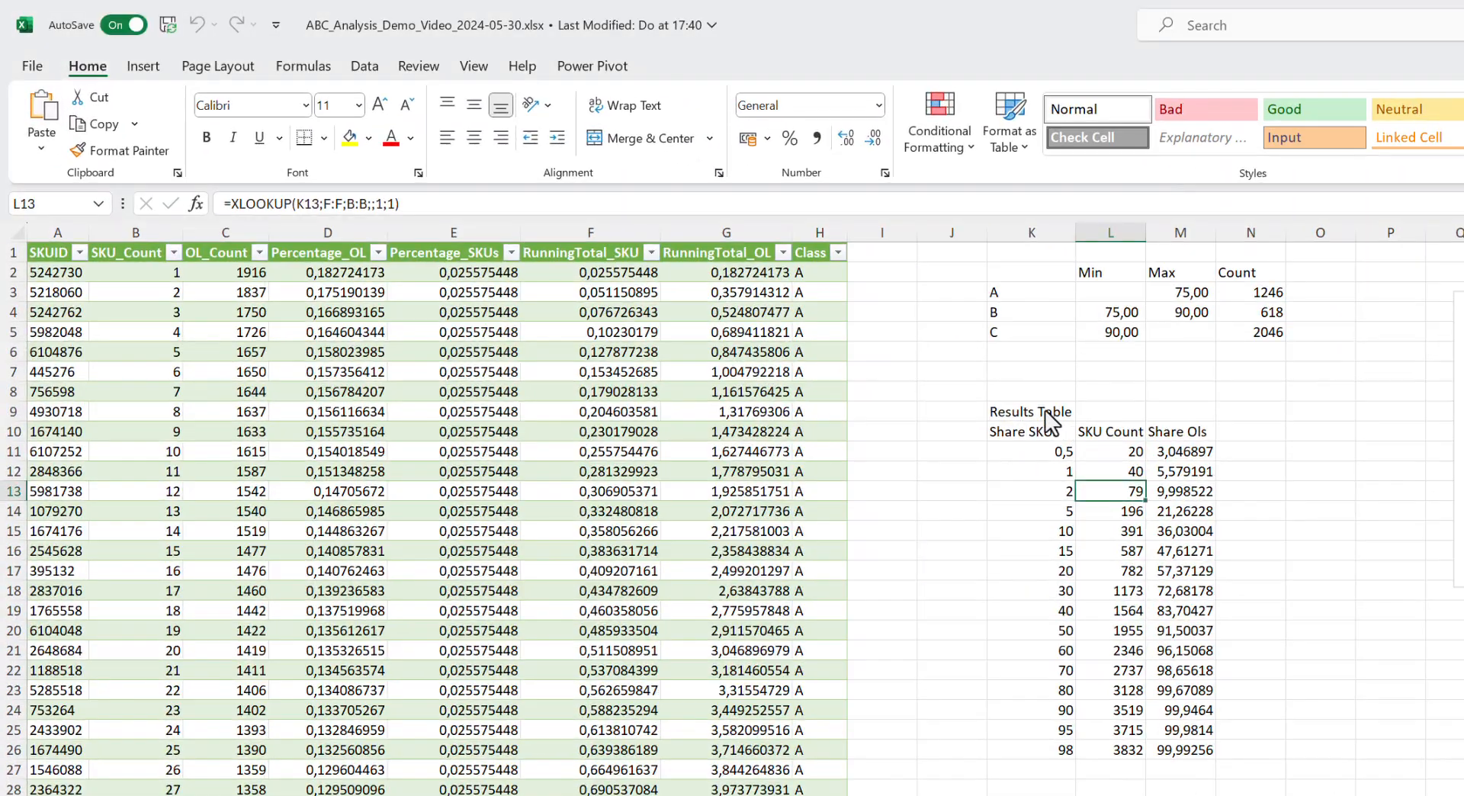
Format the Results Table title in K9 as bold with font size 14.
left_click(1022, 411)
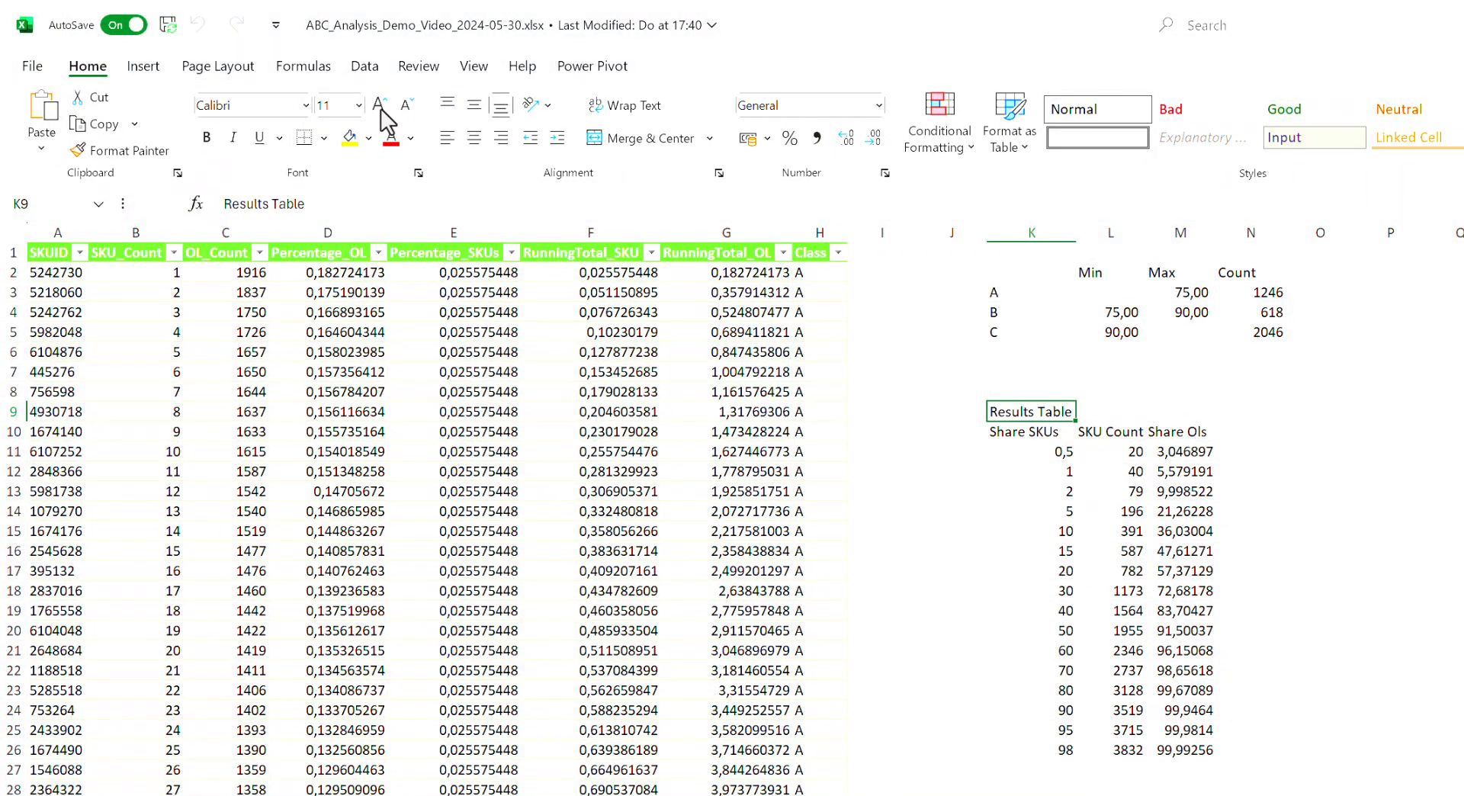
left_click(379, 106)
left_click(380, 109)
left_click(212, 140)
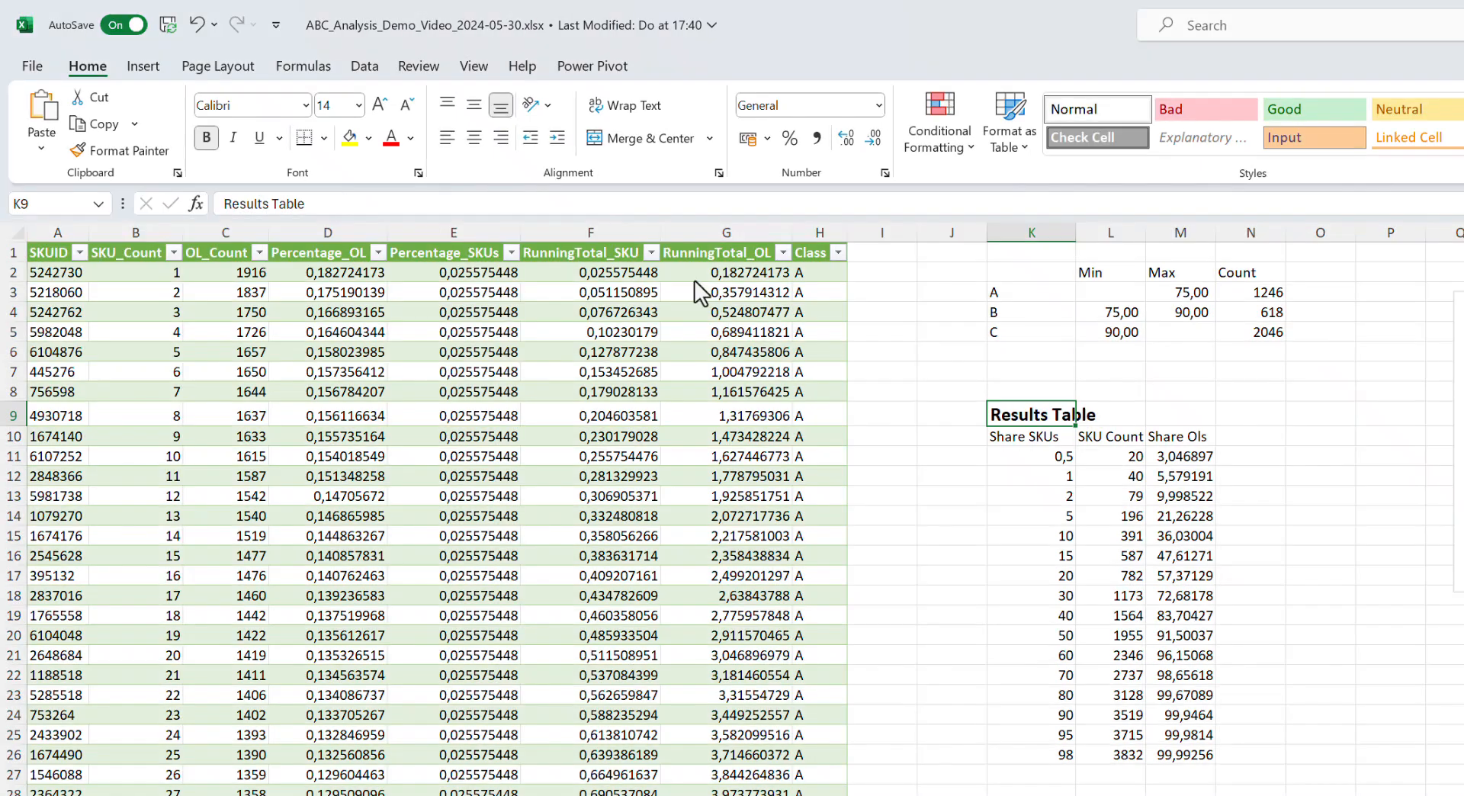
Autofit the widths of columns K to M and make the results table headers in K10:M10 bold.
left_click(1035, 229)
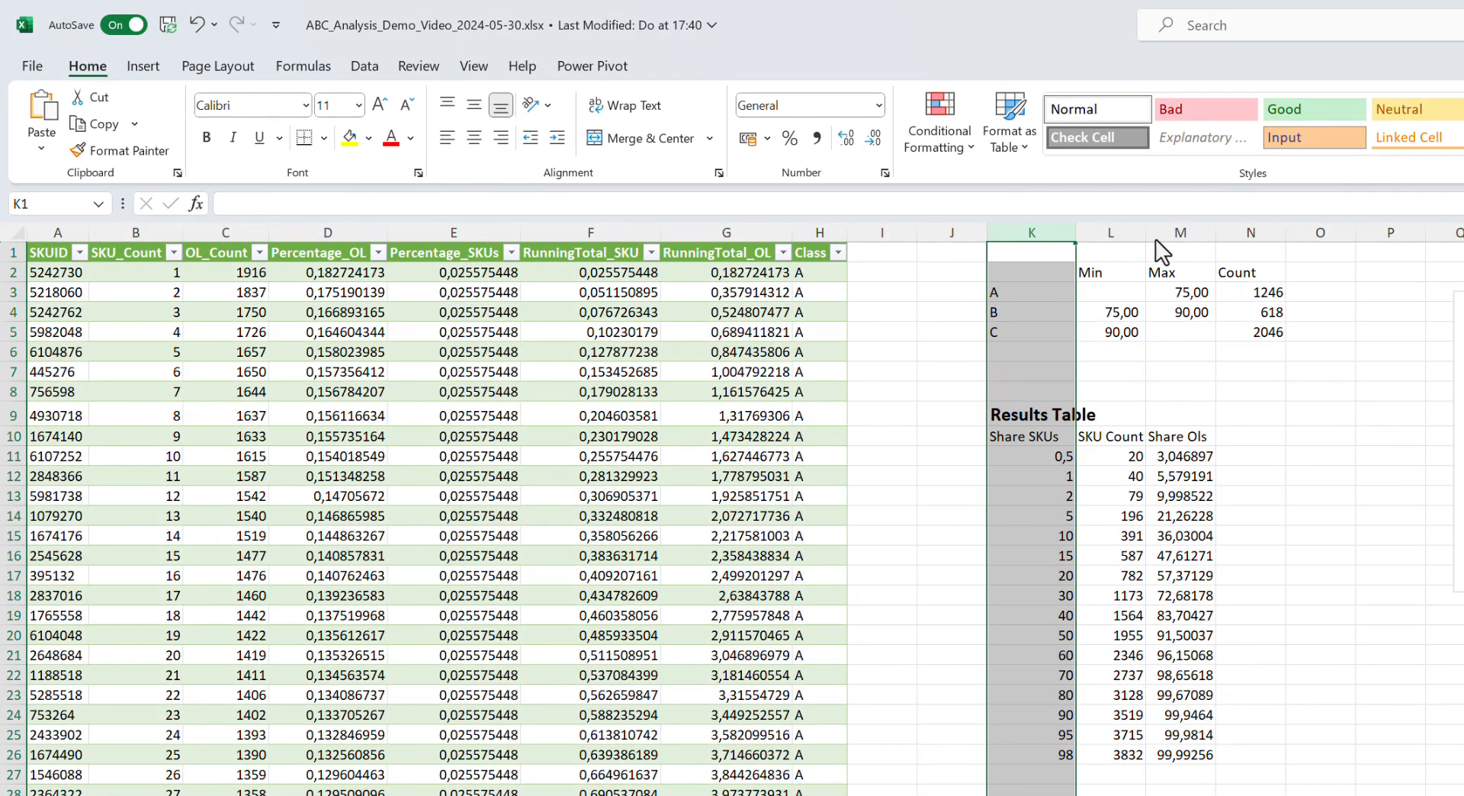
left_click(1211, 236, "shift")
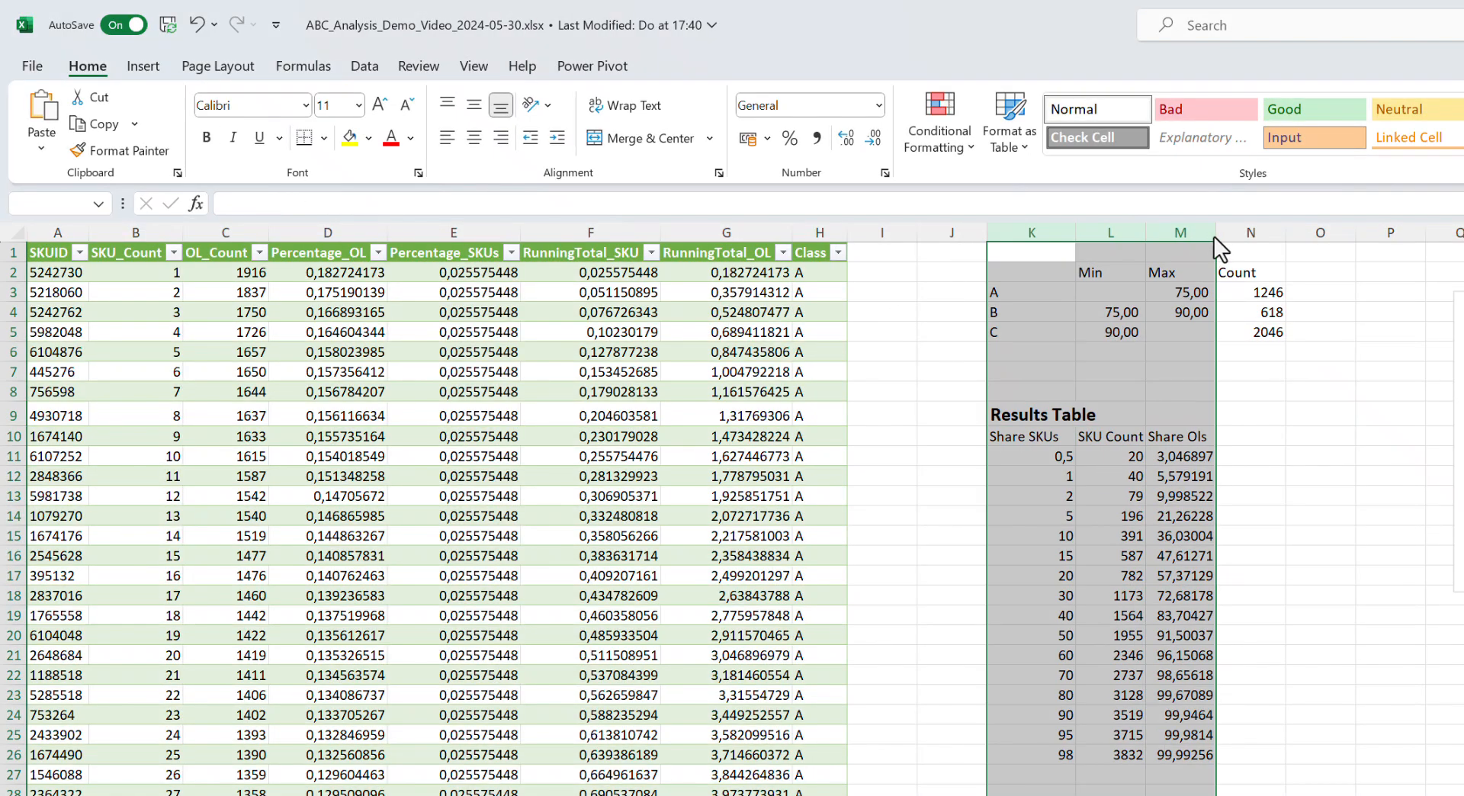
double_click(1214, 236)
left_click(1254, 393)
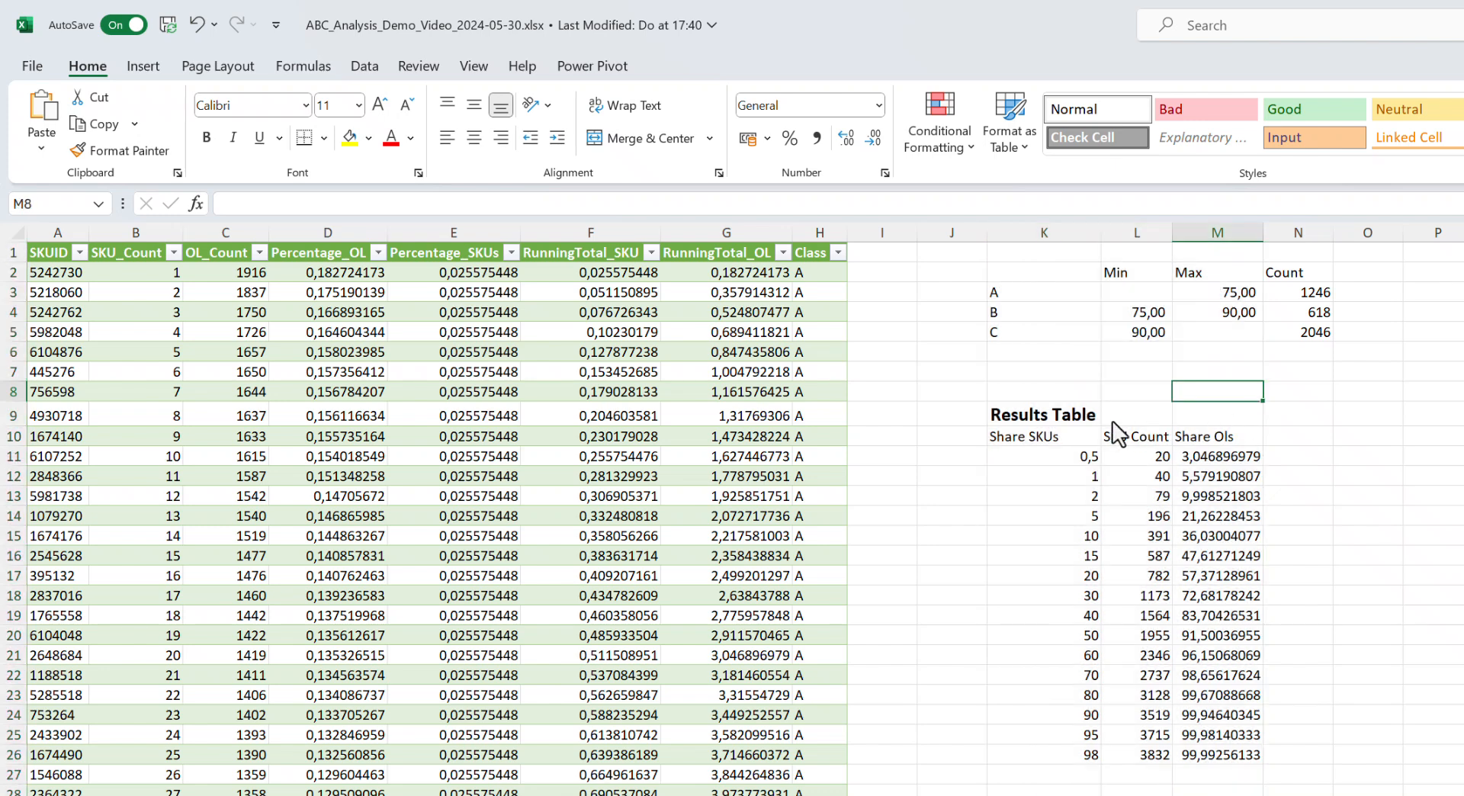
left_click_drag(1052, 430, 1191, 428)
left_click(207, 138)
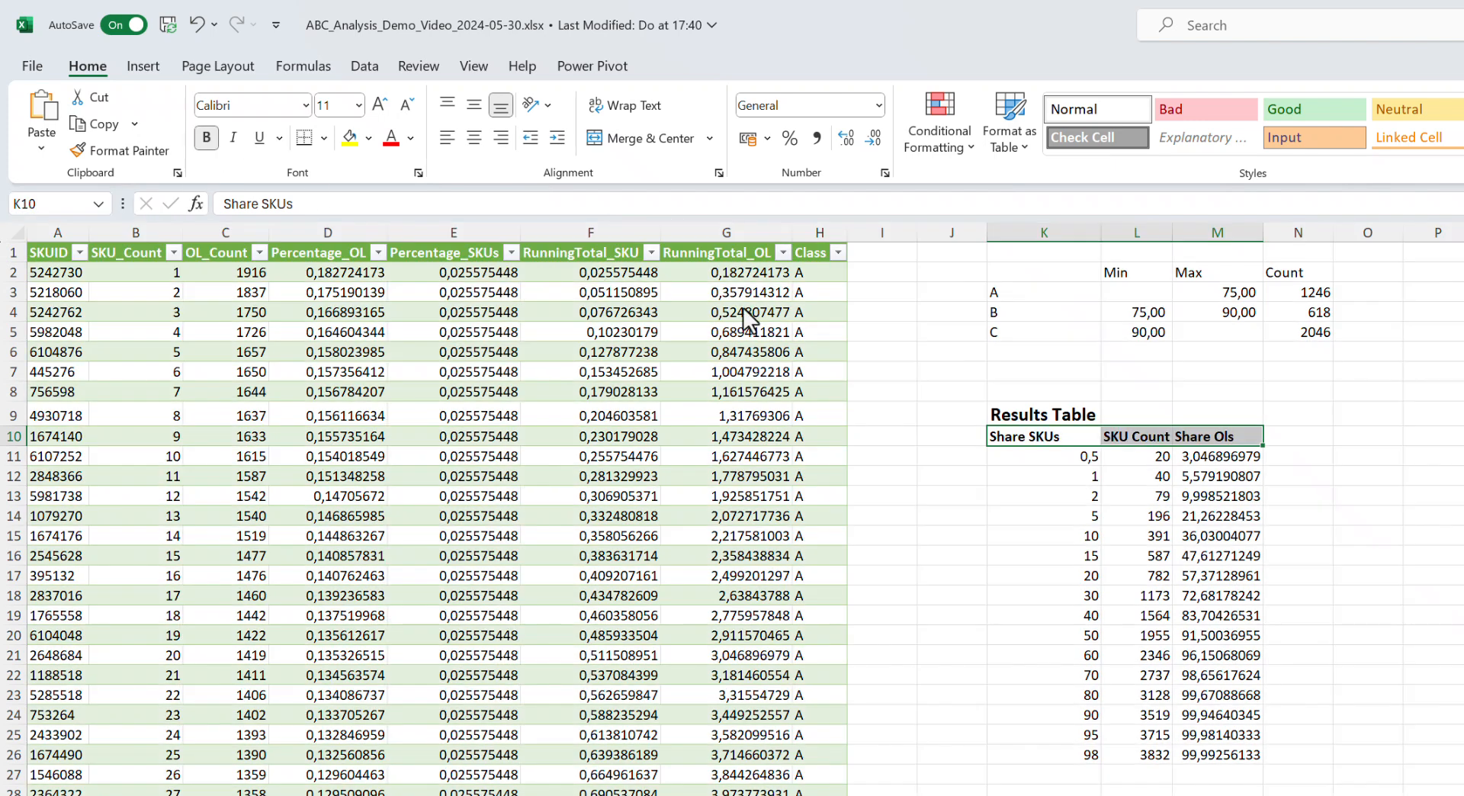
Correct the results table header in M10 to read Share OLs.
left_click(1206, 441)
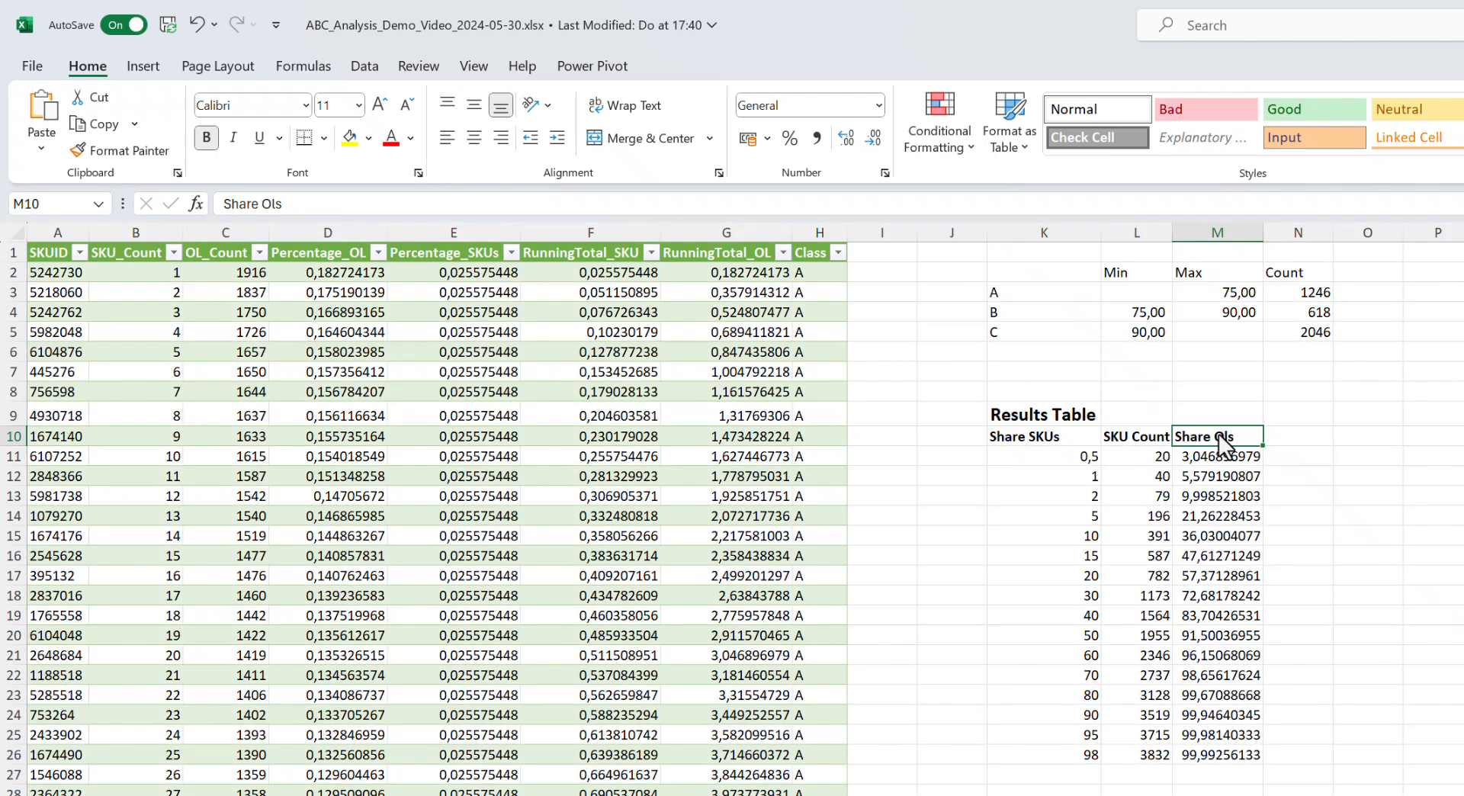
double_click(1213, 436)
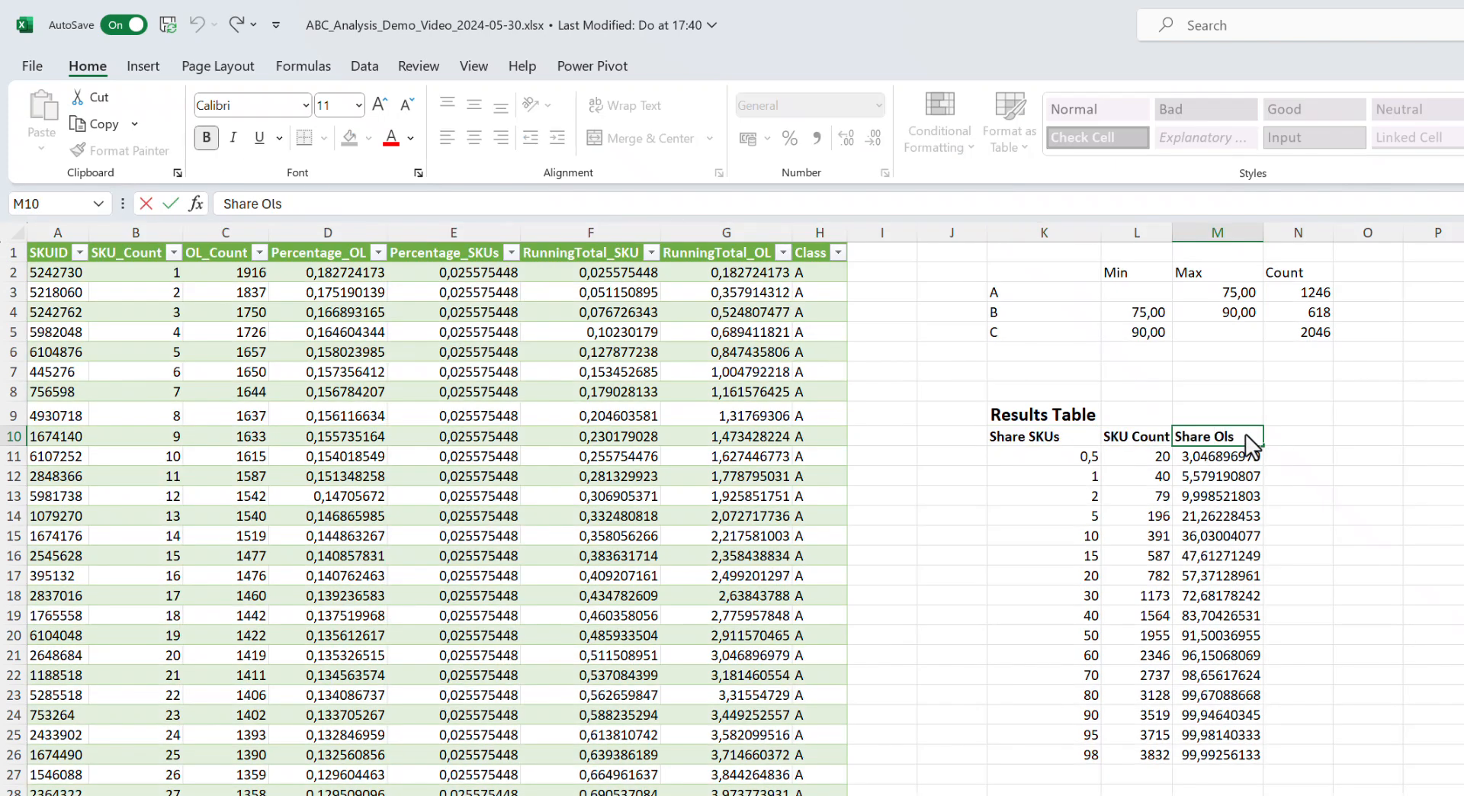
key("BackSpace")
type("L")
key("Return")
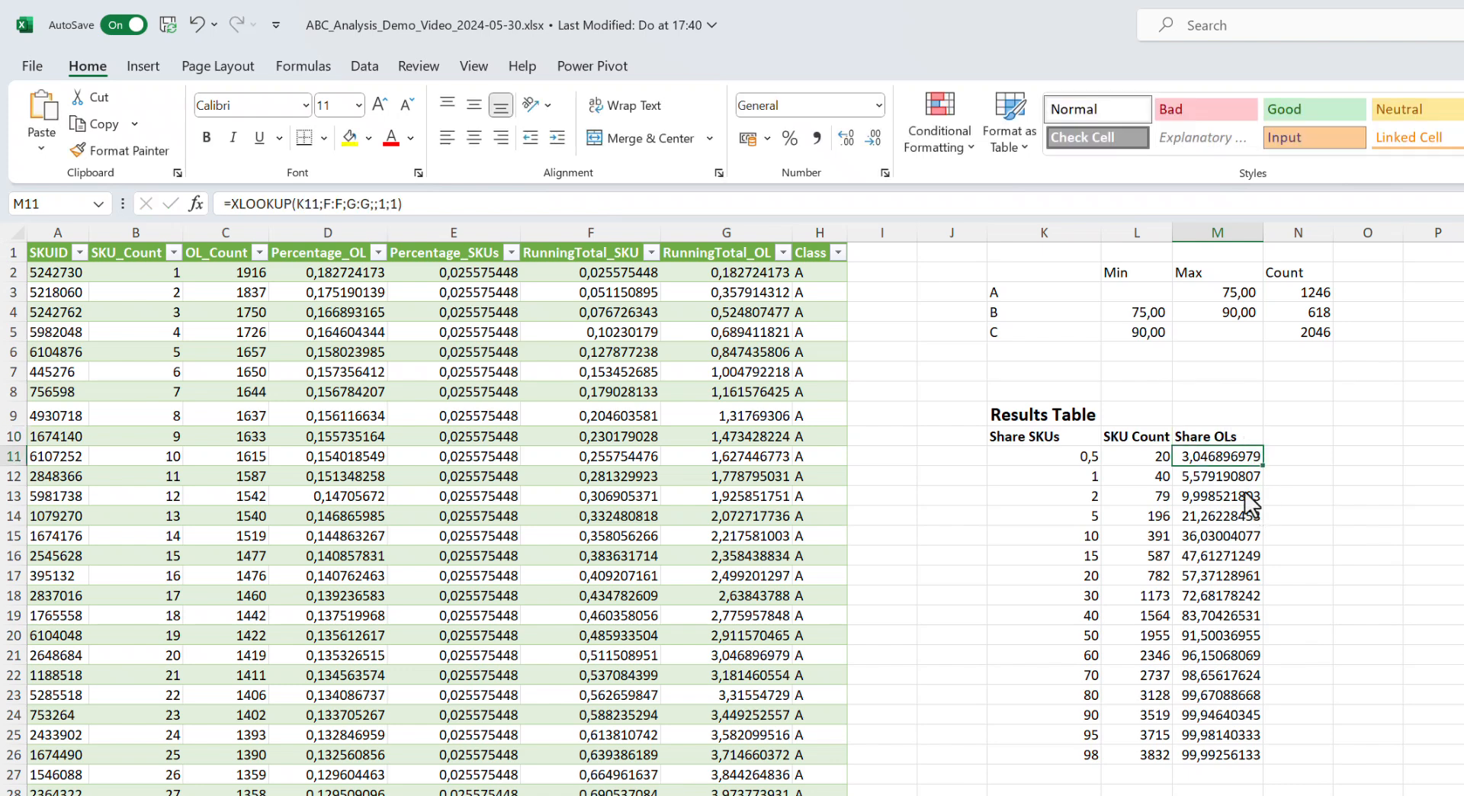
Reduce the Share OLs values in M11:M26 to three decimal places.
left_click_drag(1239, 461, 1239, 763)
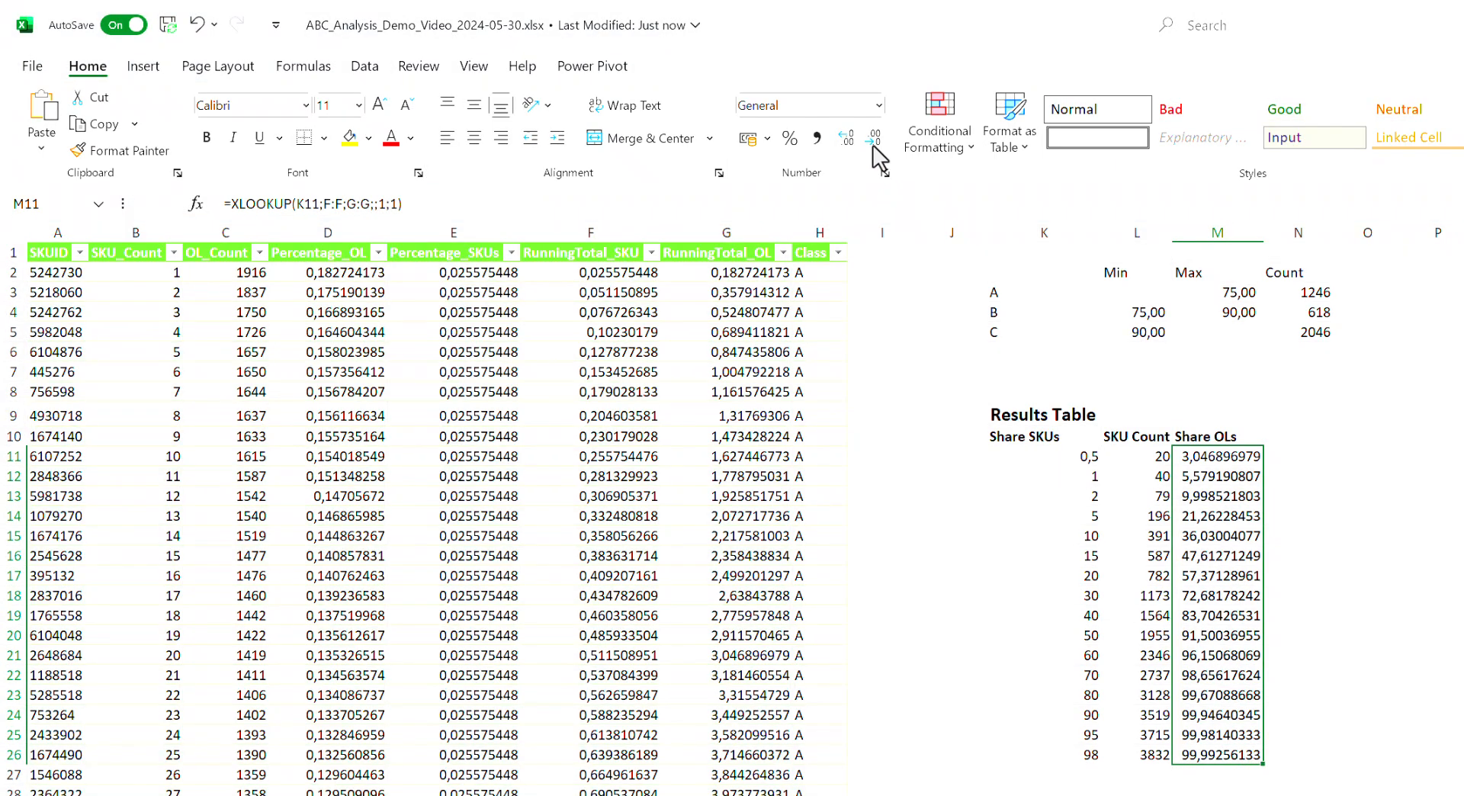
left_click(873, 142)
left_click(872, 144)
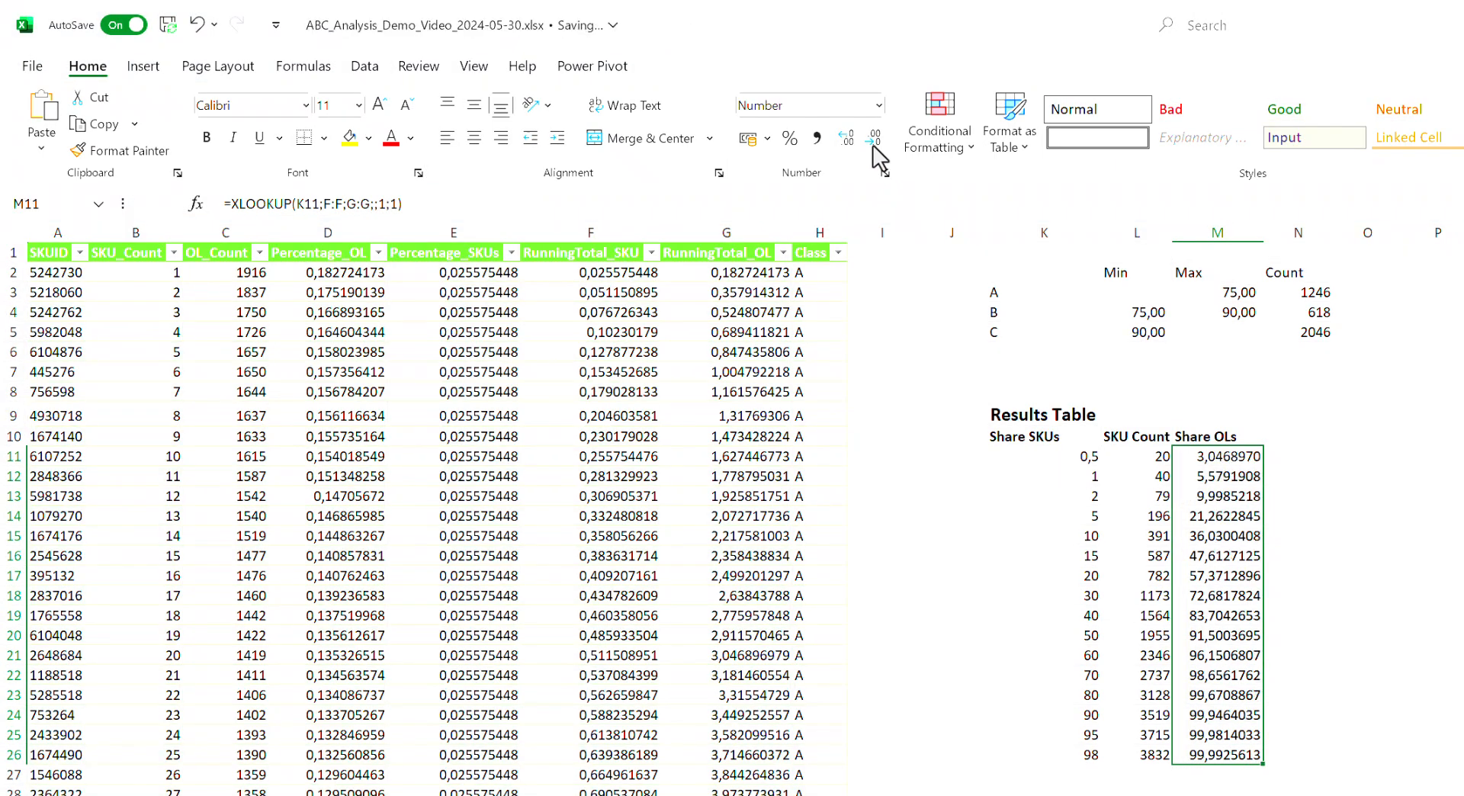
left_click(872, 144)
left_click(872, 144)
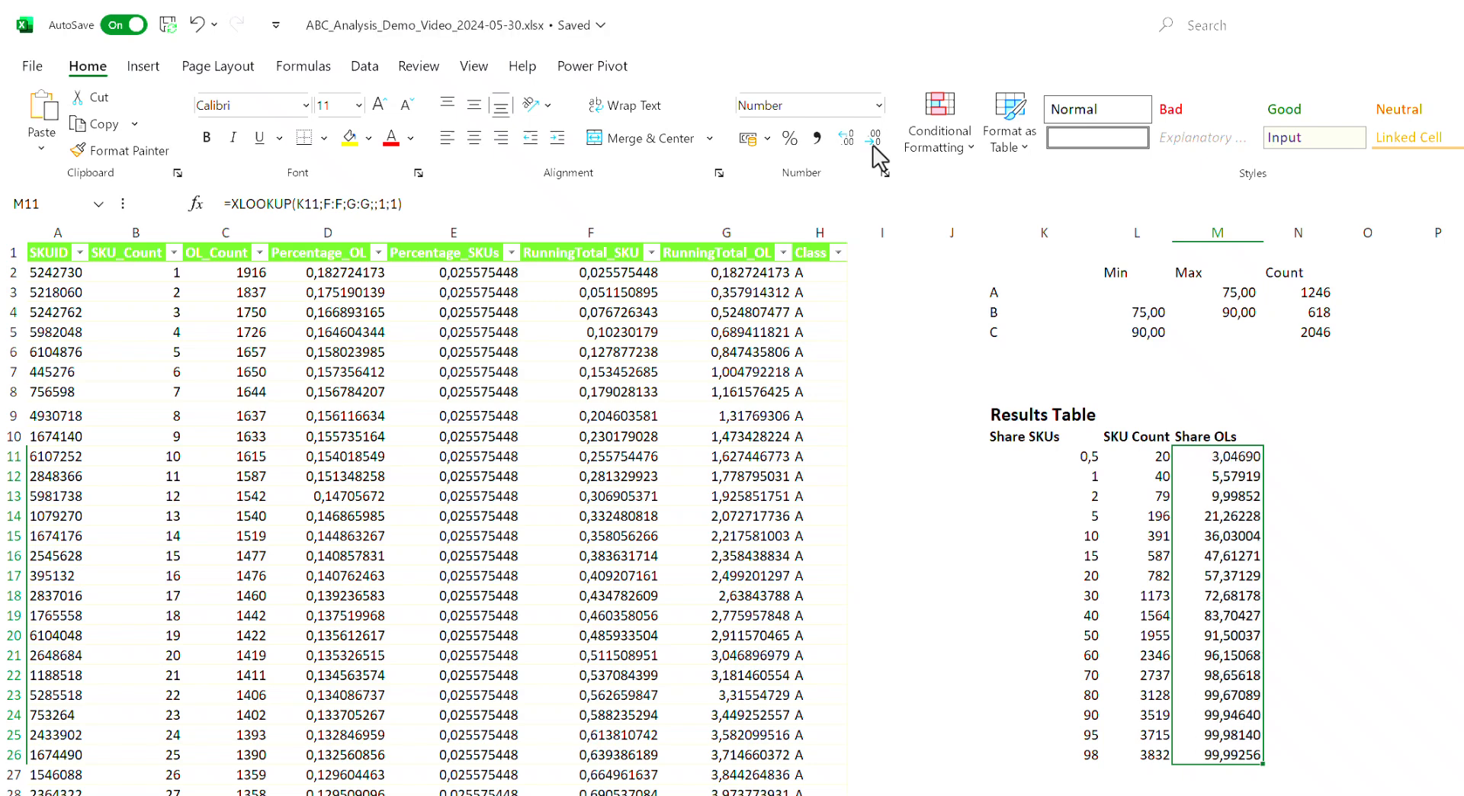
left_click(872, 144)
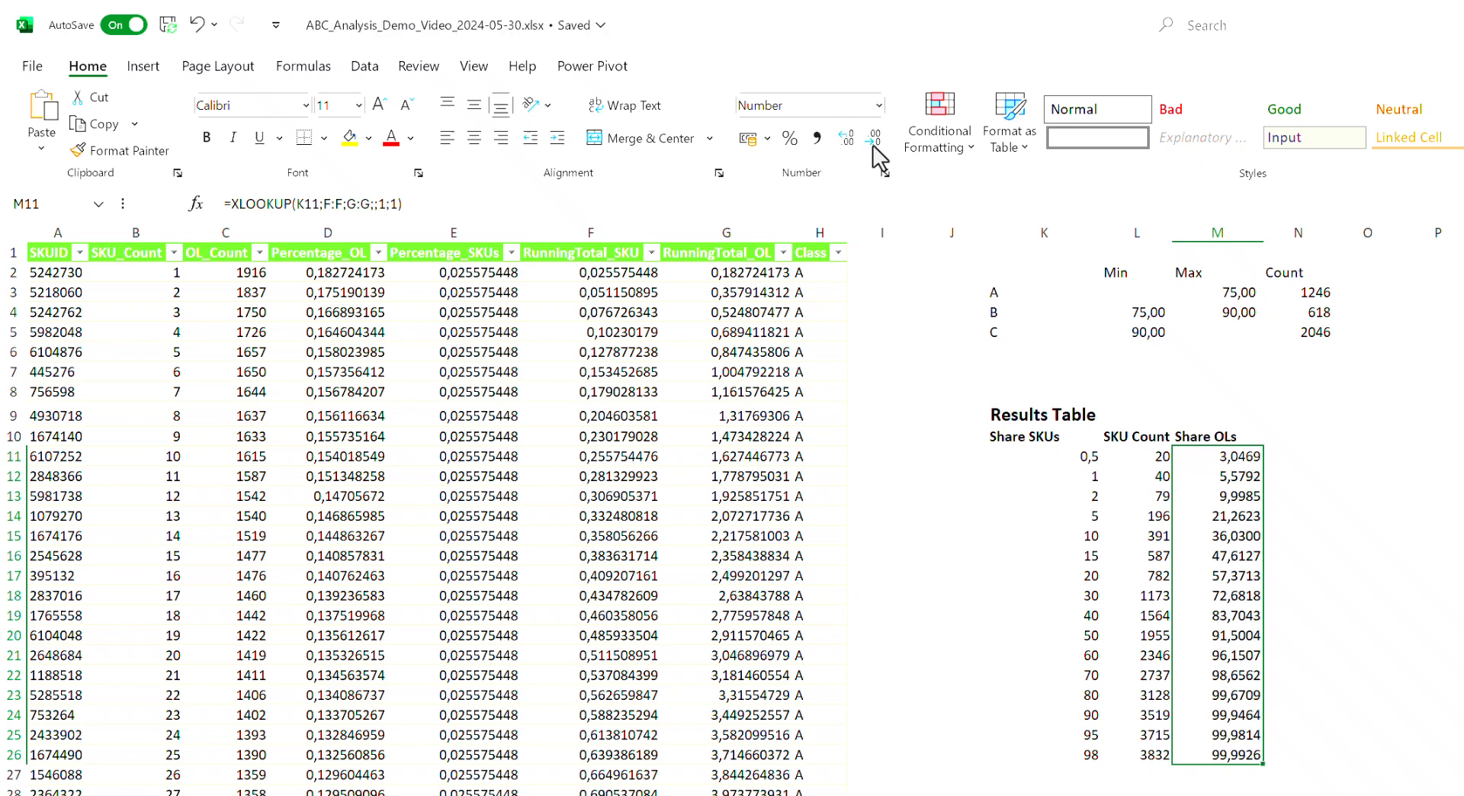
left_click(872, 144)
left_click(1318, 595)
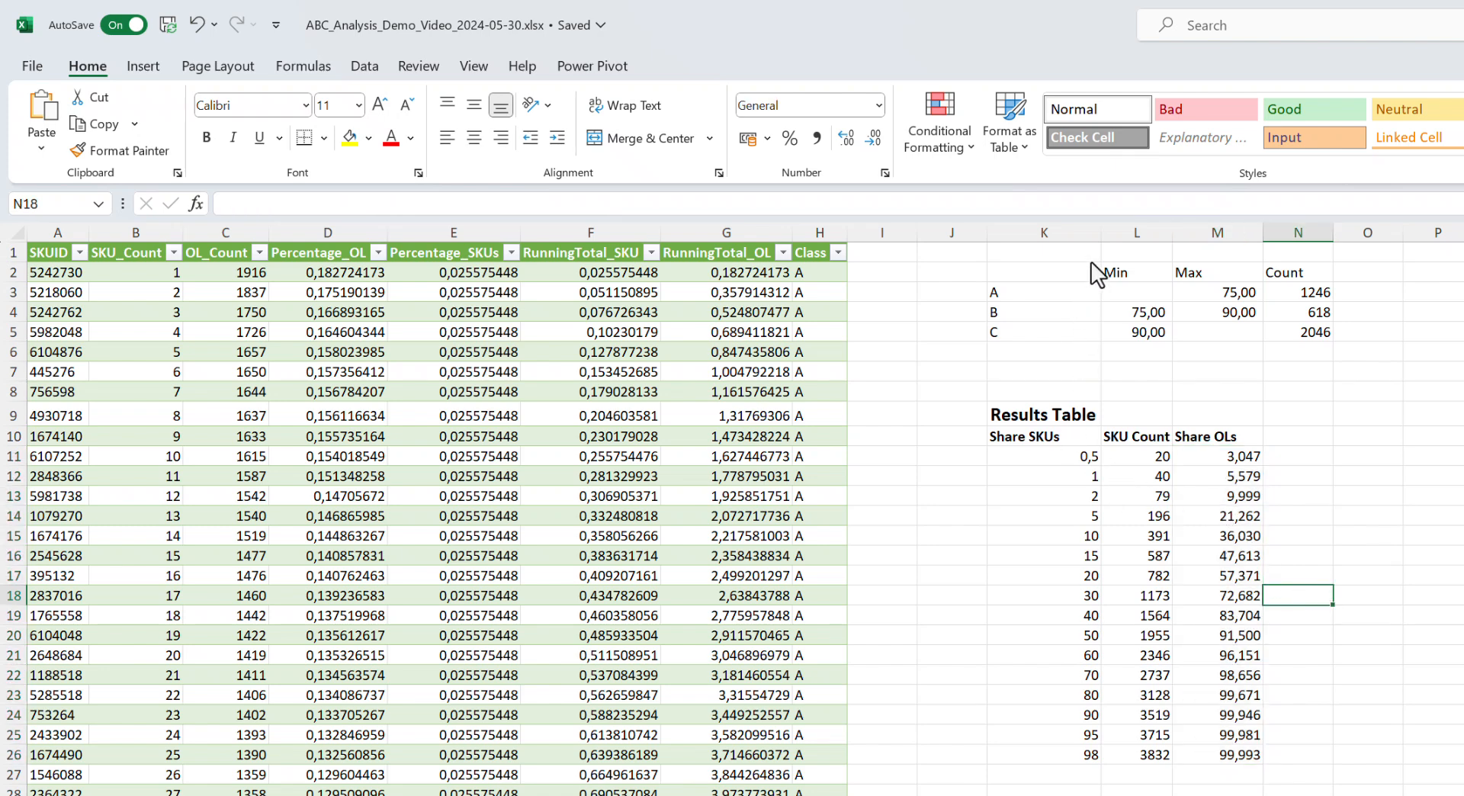
Make the Min, Max and Count headers in L2:N2 of the class table bold.
left_click_drag(1111, 272, 1287, 281)
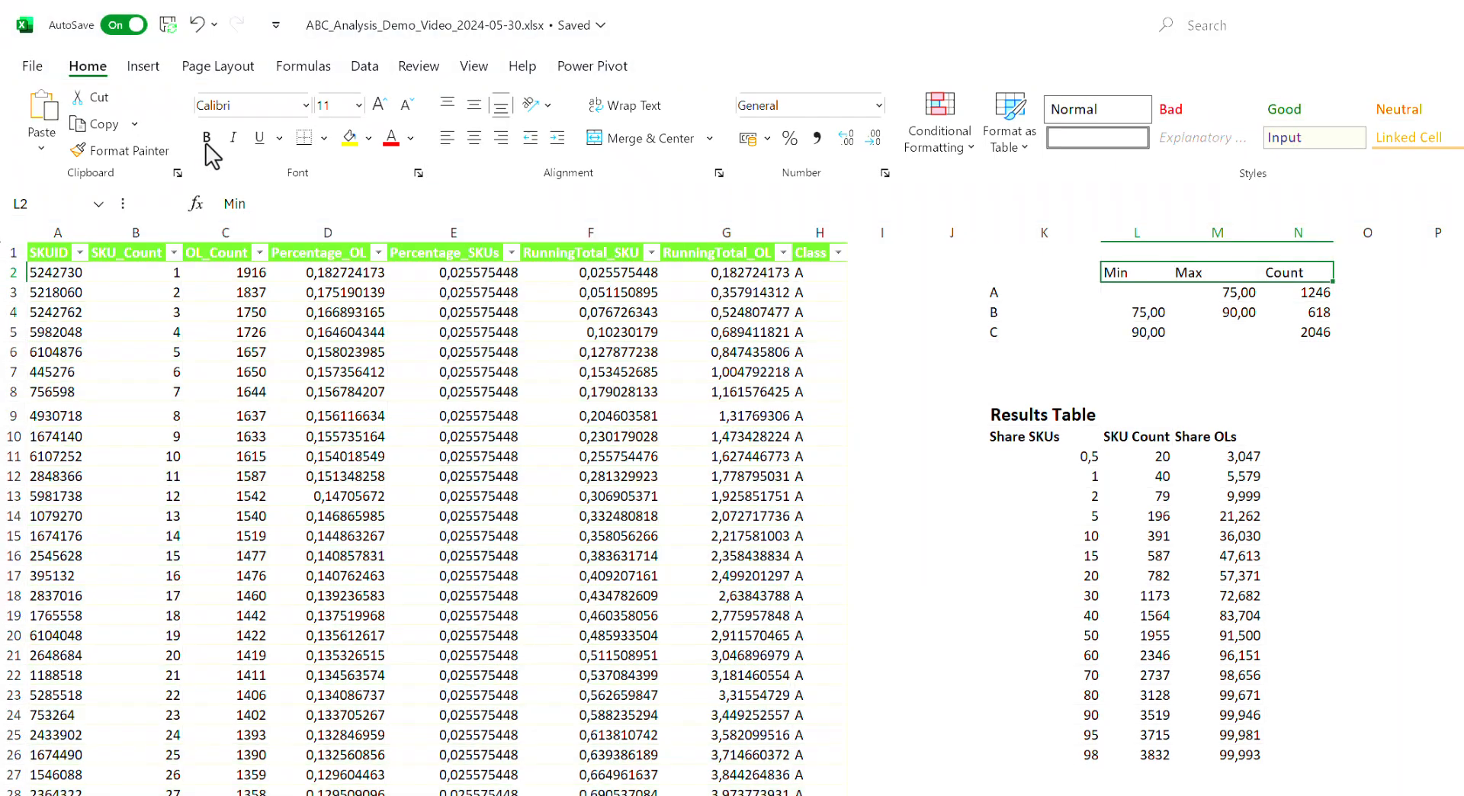
left_click(206, 139)
left_click(1302, 599)
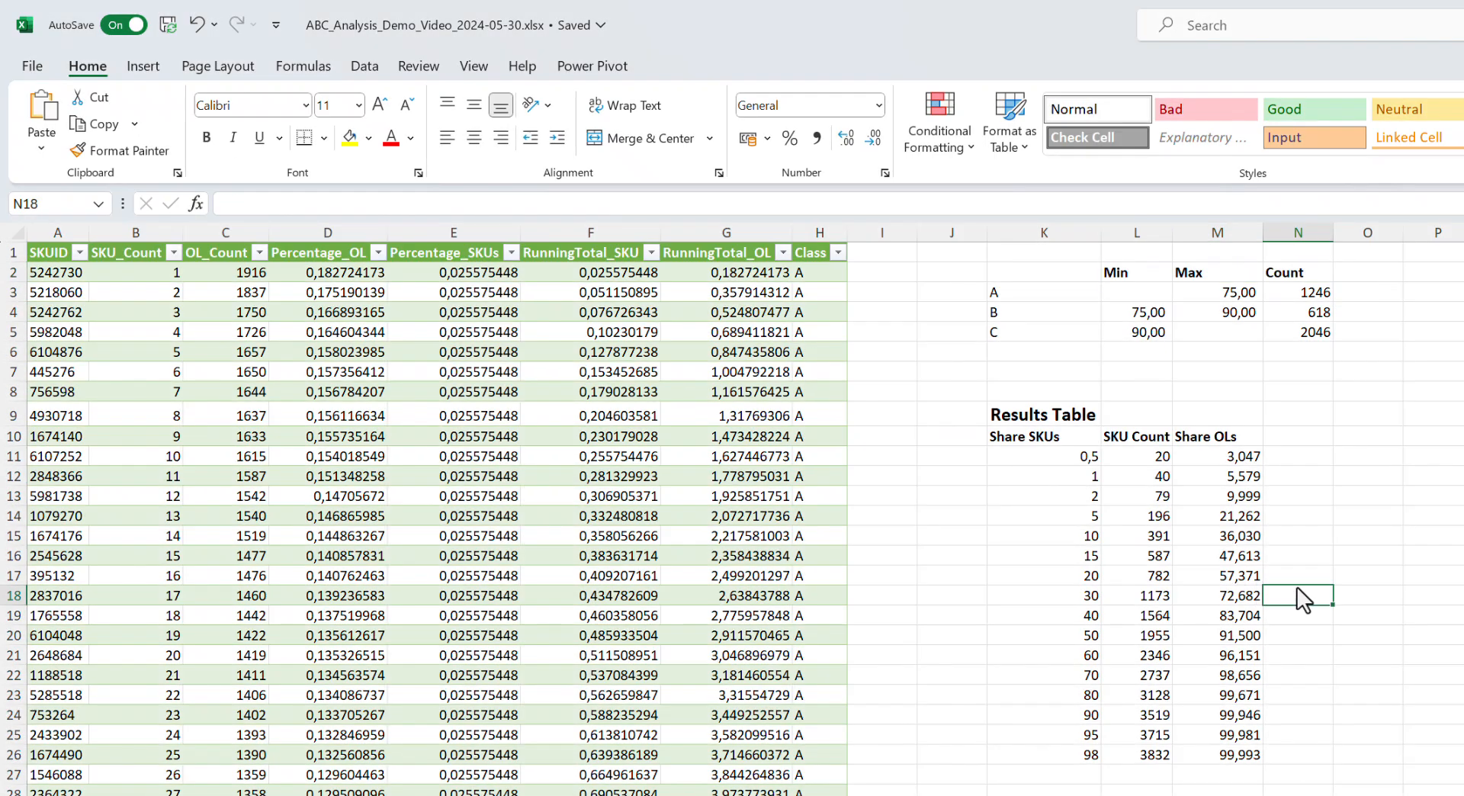